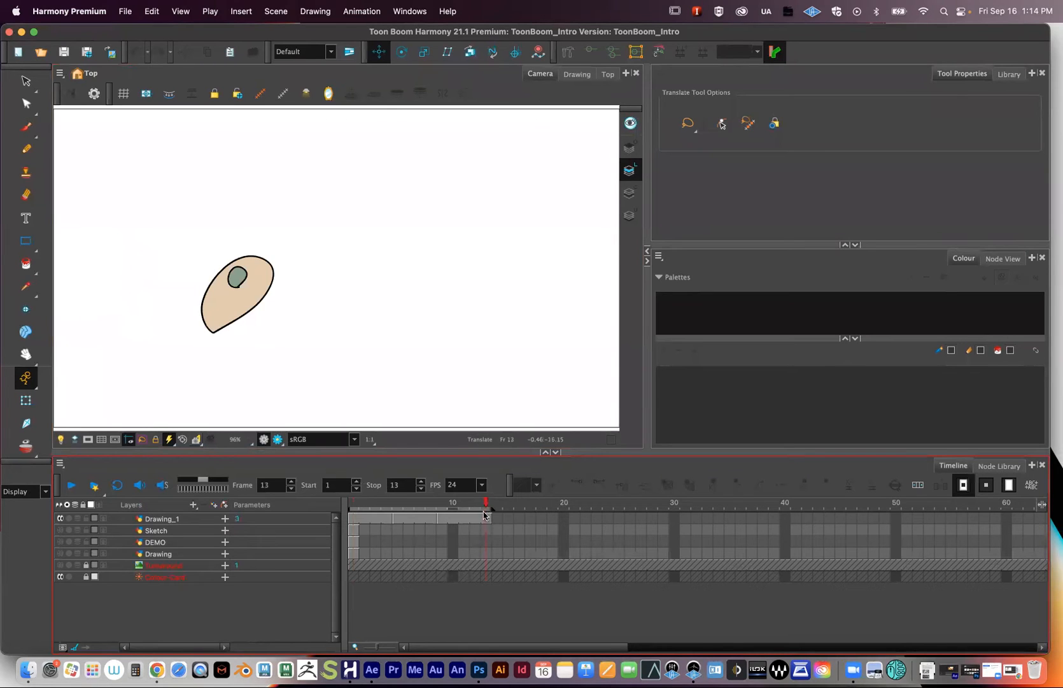
- Return the playhead to frame 1 and select the Drawing_1 layer to load its palettes
{"action": "left_click_drag", "start_coordinate": [486, 506], "coordinate": [281, 503]}
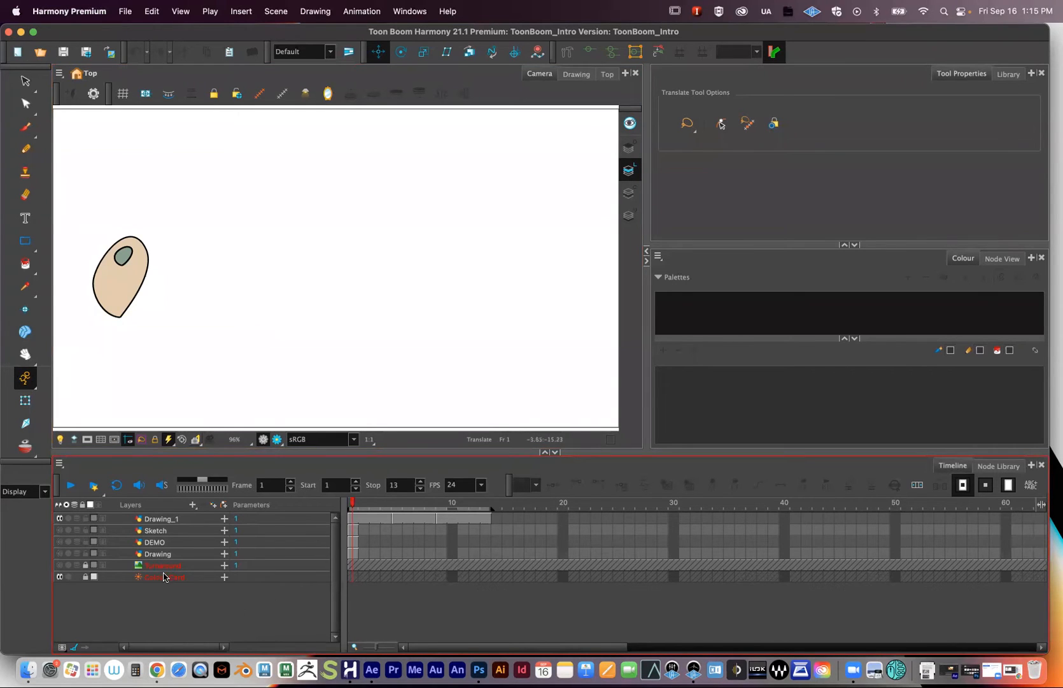
{"action": "left_click", "coordinate": [156, 520]}
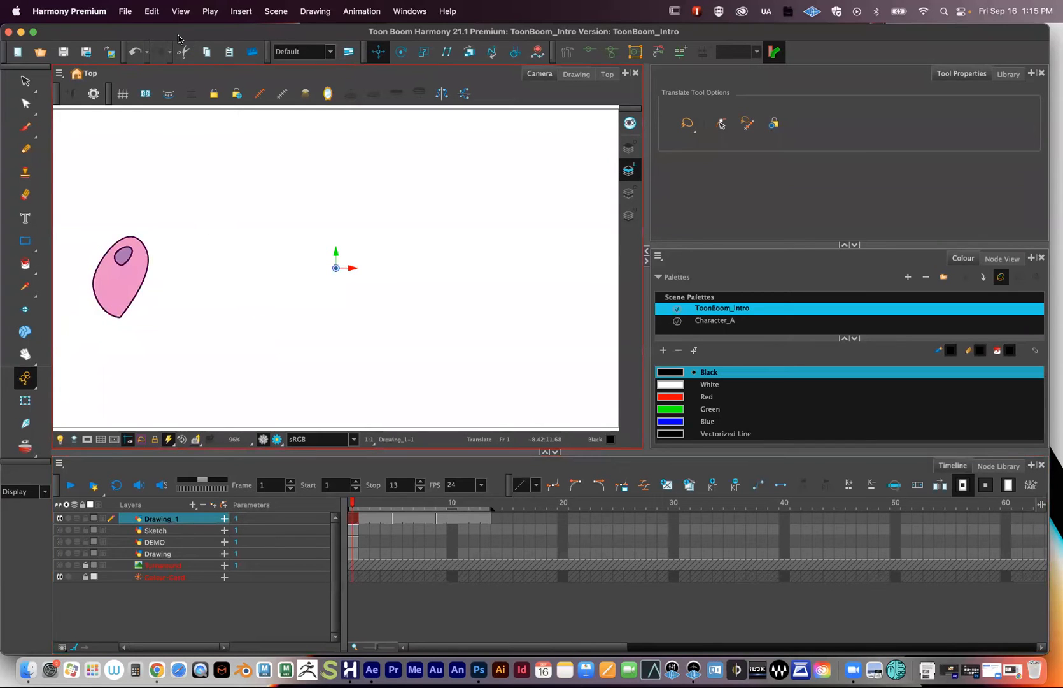
{"action": "left_click", "coordinate": [129, 14]}
- Import Dub_Stock_Audio.wav from the Desktop as a sound layer and scrub the timeline
{"action": "mouse_move", "coordinate": [184, 189]}
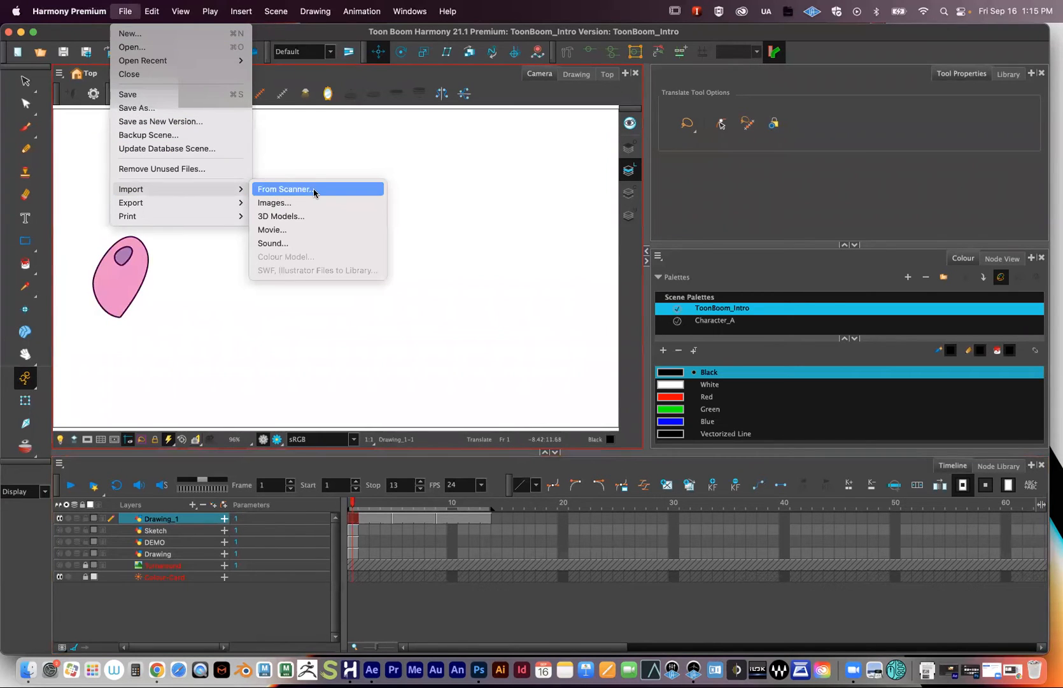
{"action": "left_click", "coordinate": [344, 330]}
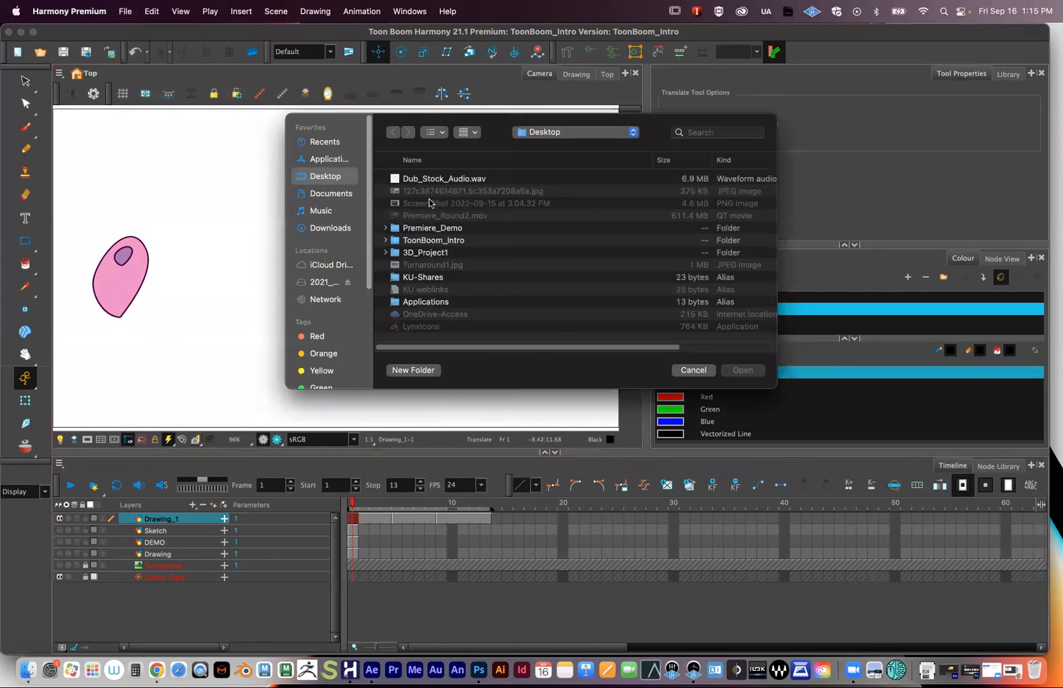
{"action": "left_click", "coordinate": [429, 182]}
{"action": "left_click", "coordinate": [743, 369]}
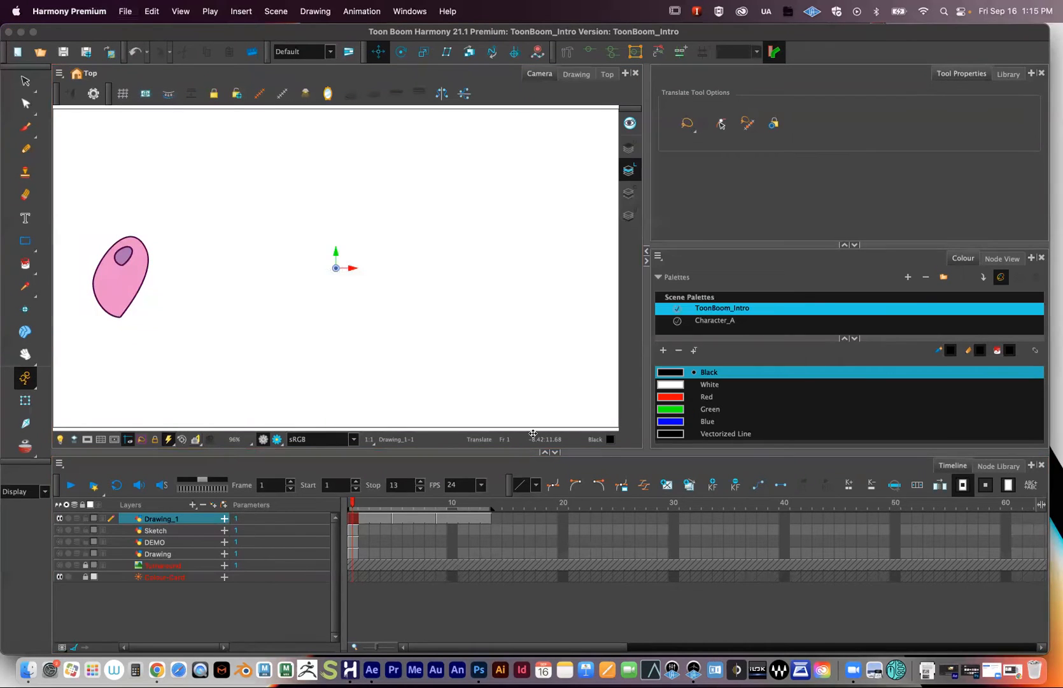
{"action": "mouse_move", "coordinate": [354, 505]}
{"action": "left_mouse_down"}
{"action": "mouse_move", "coordinate": [373, 501]}
{"action": "mouse_move", "coordinate": [356, 504]}
{"action": "left_mouse_up"}
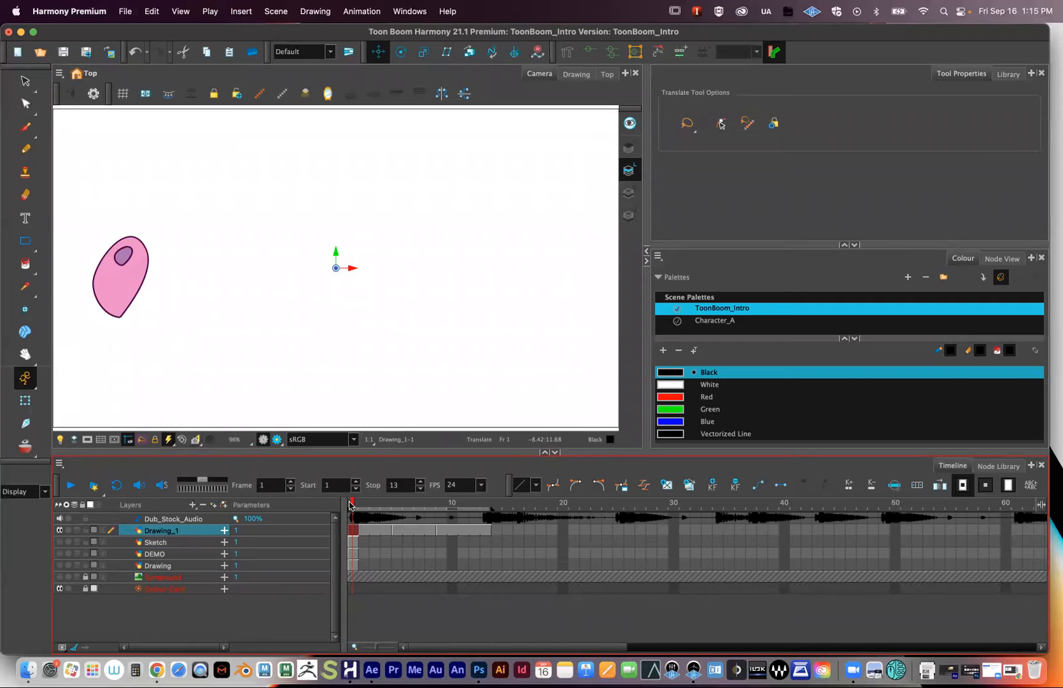
- Open the movie export settings, keep QuickTime Movie as the format, and select Custom.mov
{"action": "left_click", "coordinate": [125, 12]}
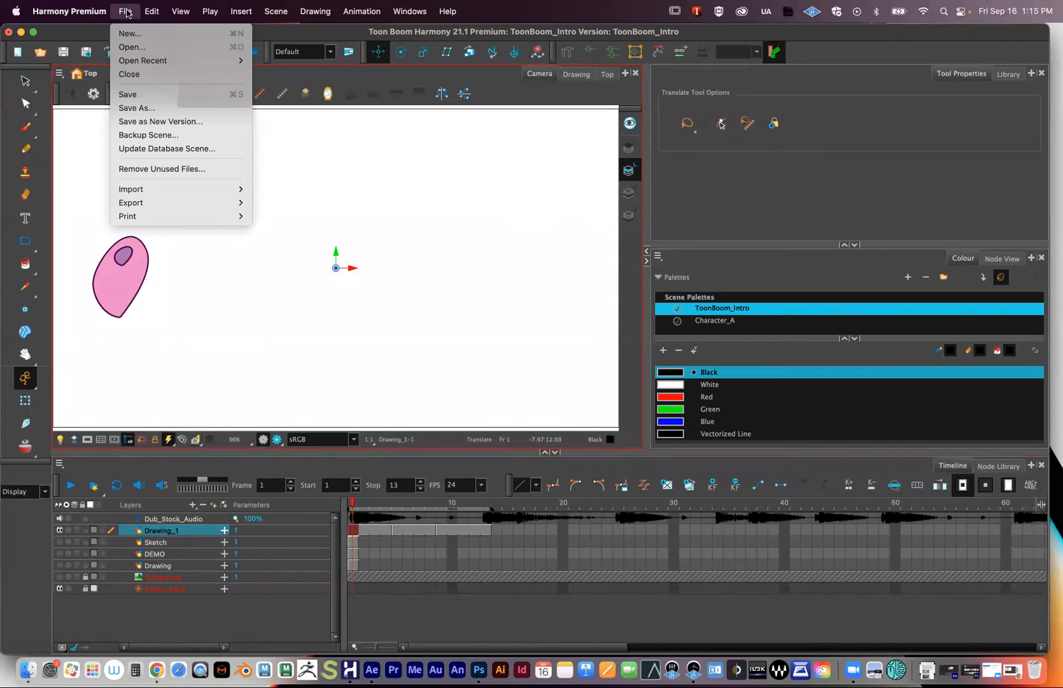
{"action": "mouse_move", "coordinate": [189, 202]}
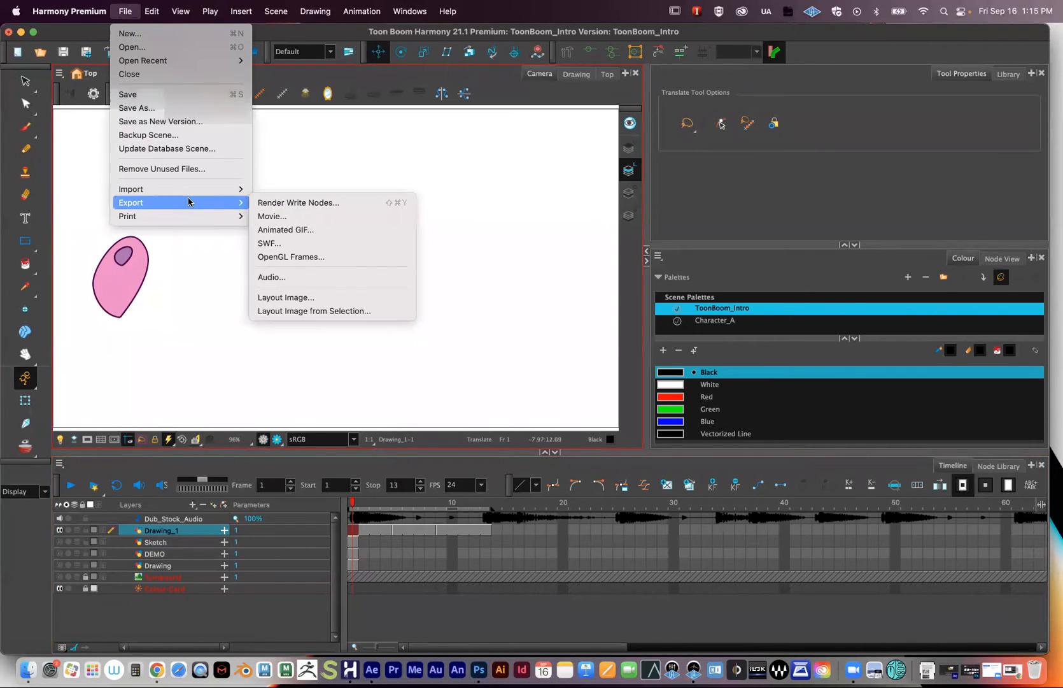
{"action": "left_click", "coordinate": [314, 217]}
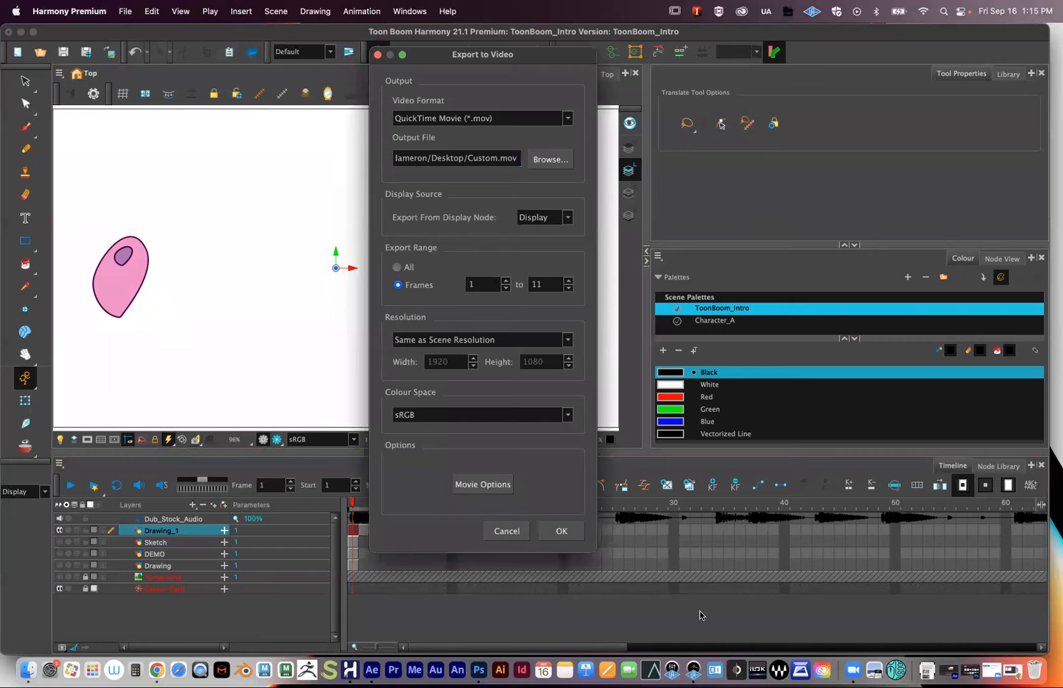
{"action": "mouse_move", "coordinate": [442, 56]}
{"action": "left_mouse_down"}
{"action": "mouse_move", "coordinate": [411, 64]}
{"action": "mouse_move", "coordinate": [445, 65]}
{"action": "left_mouse_up"}
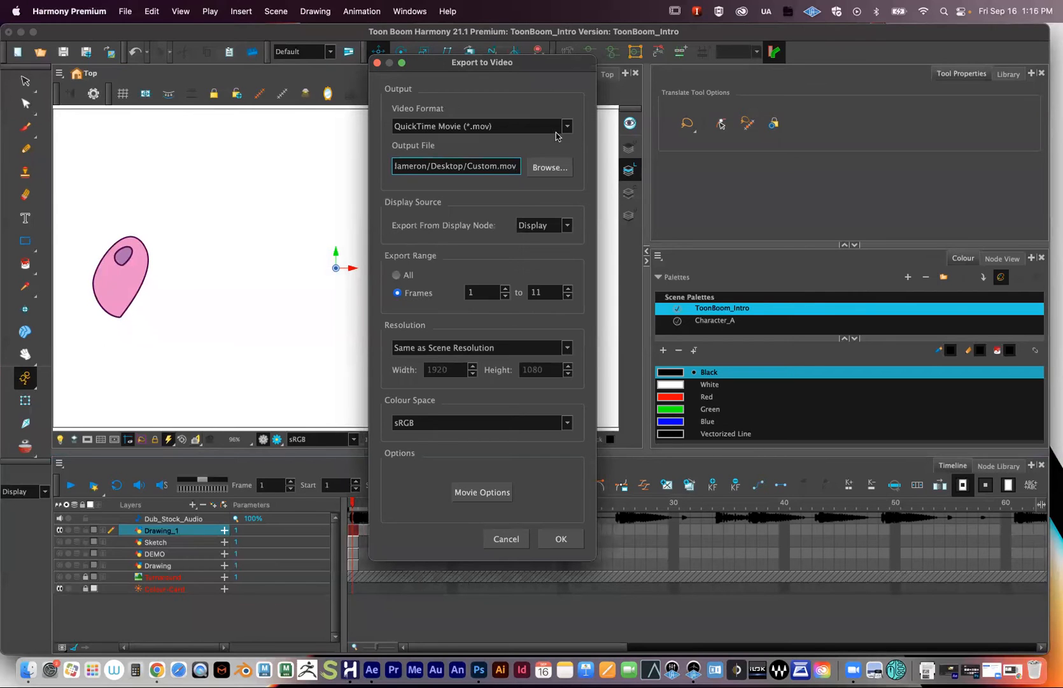
{"action": "left_click", "coordinate": [558, 131]}
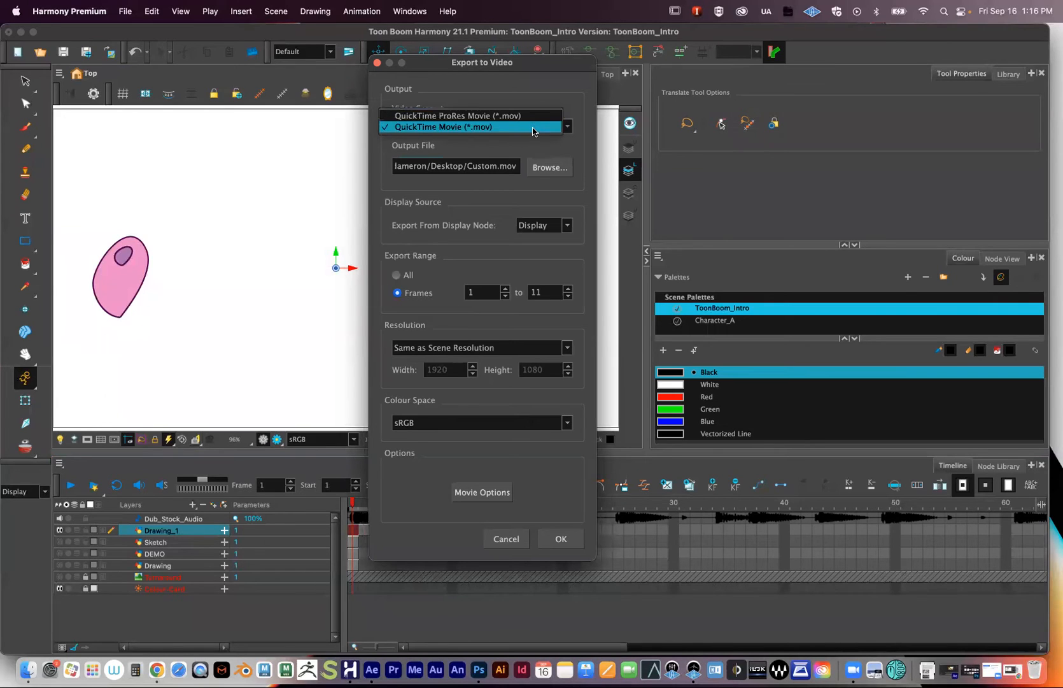
{"action": "left_click", "coordinate": [533, 130]}
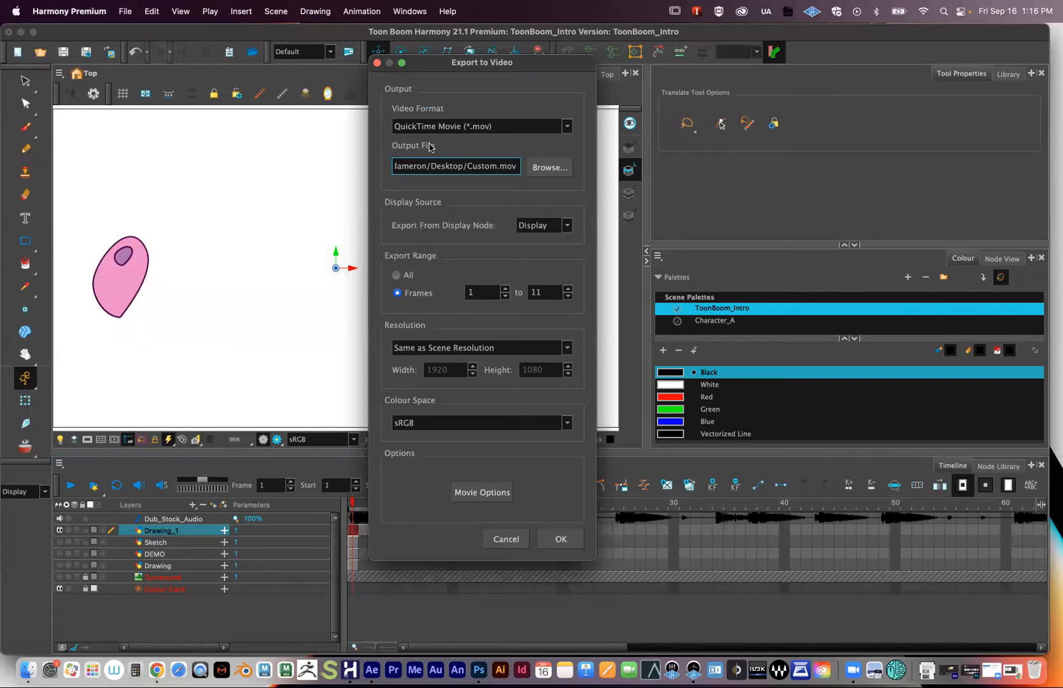
{"action": "left_click_drag", "start_coordinate": [465, 166], "coordinate": [523, 168]}
- Open the save-location dialog, enlarge it, target the Desktop and select the name Custom
{"action": "left_click", "coordinate": [541, 170]}
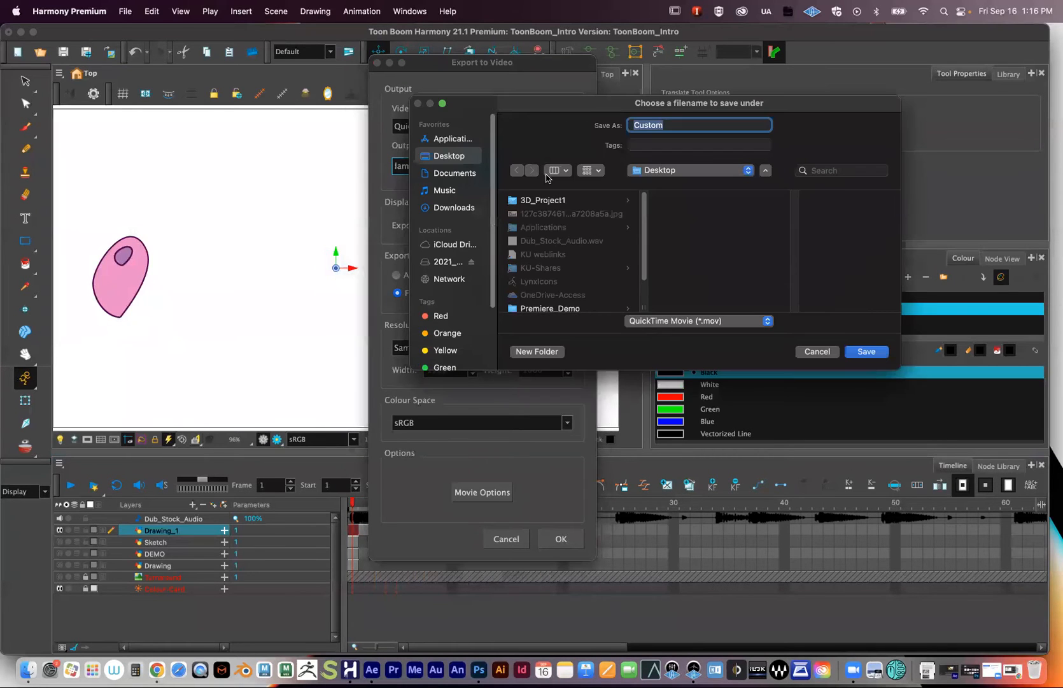
{"action": "left_click_drag", "start_coordinate": [534, 106], "coordinate": [286, 111]}
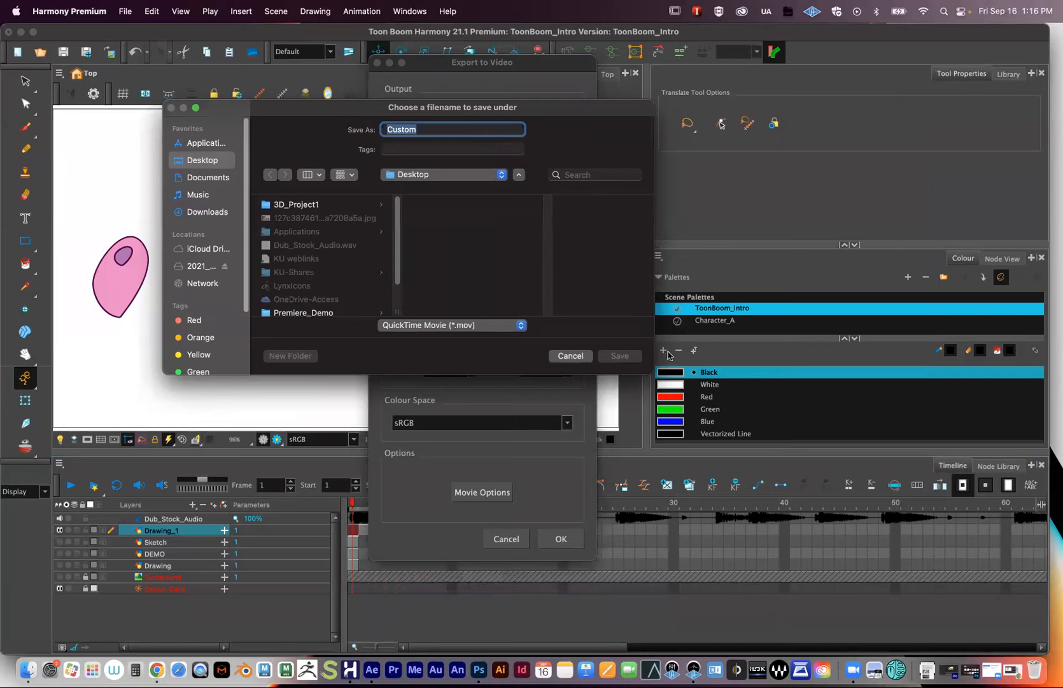
{"action": "left_click_drag", "start_coordinate": [648, 374], "coordinate": [831, 501]}
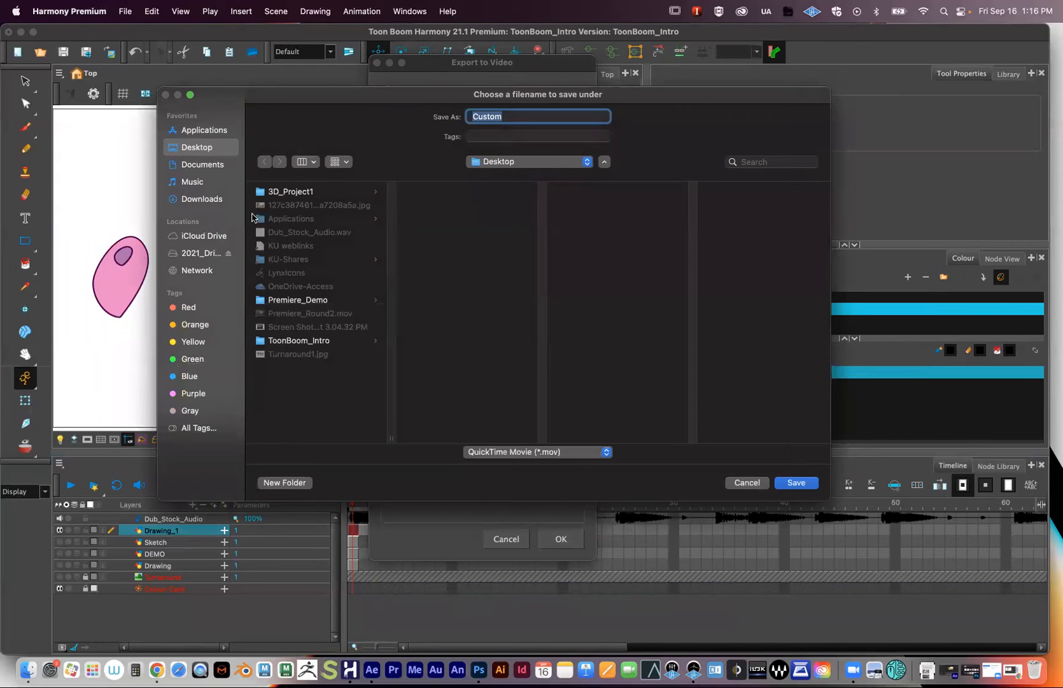
{"action": "left_click", "coordinate": [196, 164]}
{"action": "left_click", "coordinate": [192, 151]}
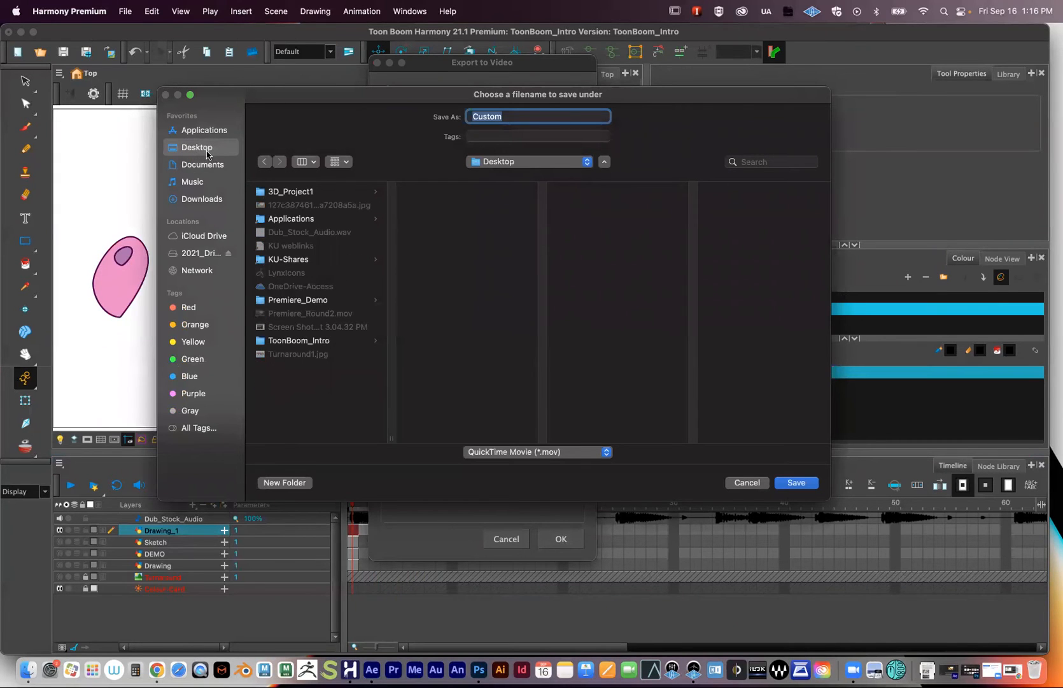
{"action": "left_click_drag", "start_coordinate": [511, 120], "coordinate": [419, 119]}
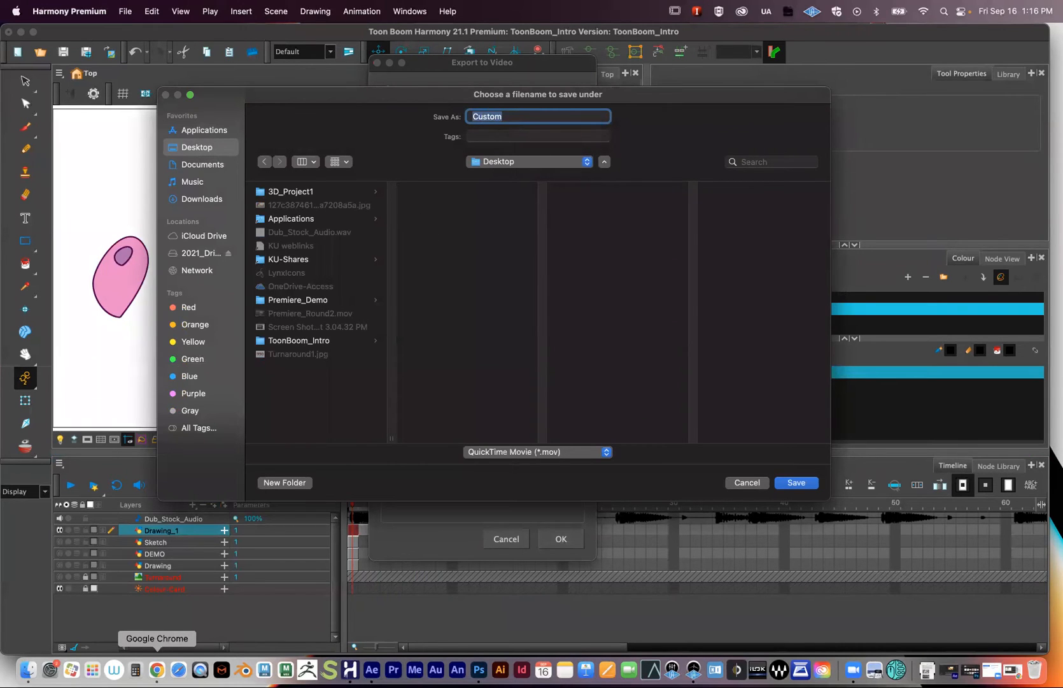
- In Chrome, go to the course home page and open the syllabus
{"action": "left_click", "coordinate": [157, 668]}
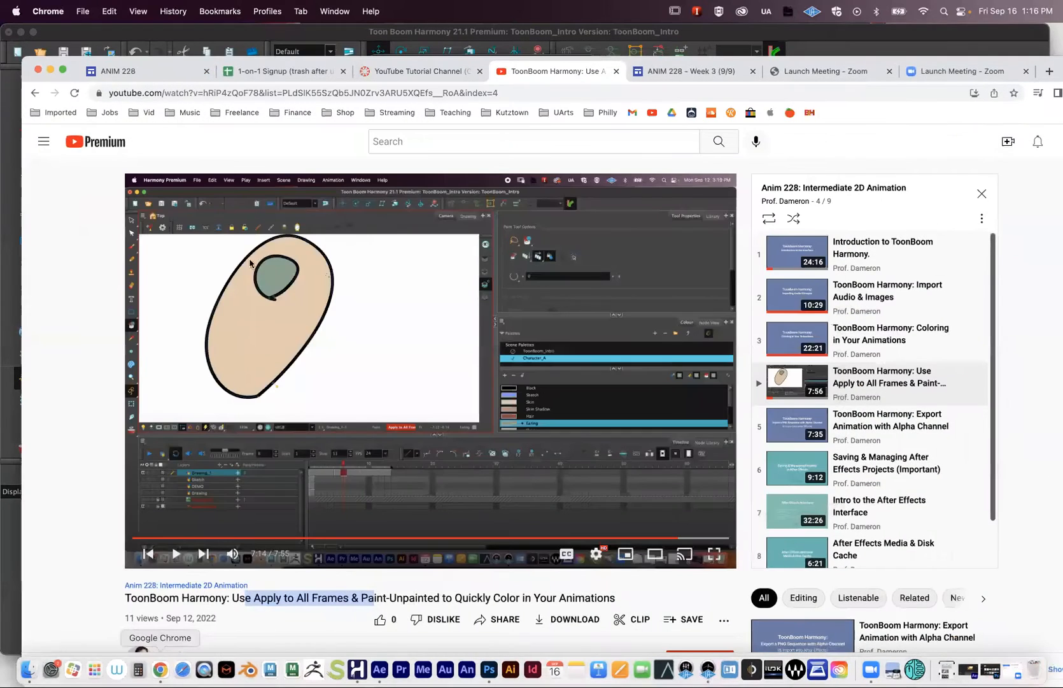
{"action": "left_click", "coordinate": [408, 78]}
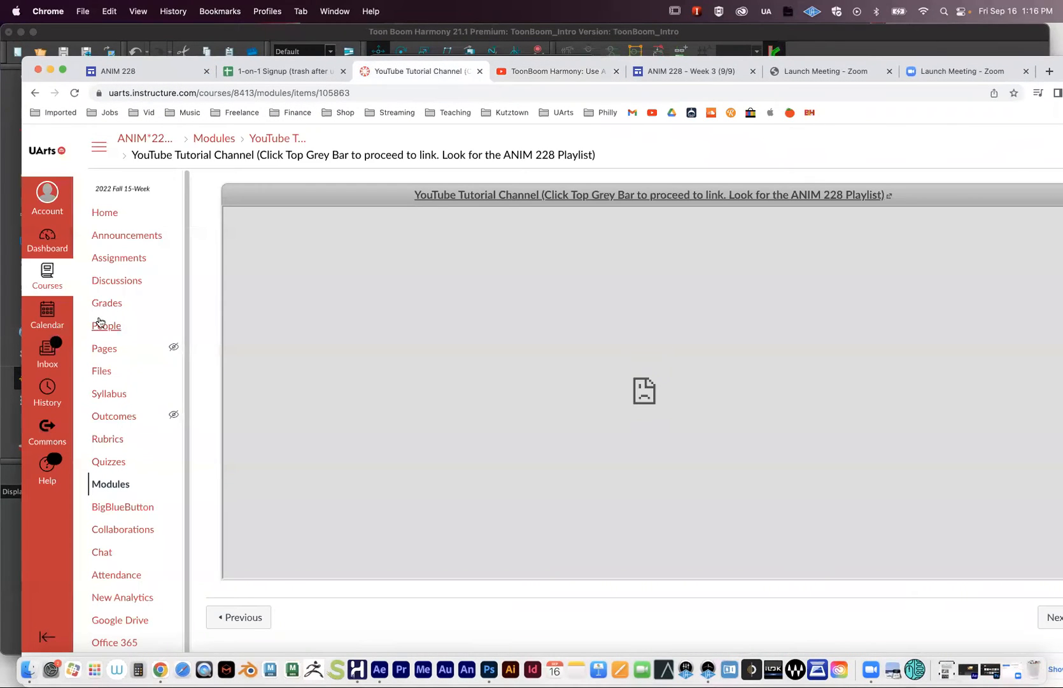
{"action": "left_click", "coordinate": [105, 217]}
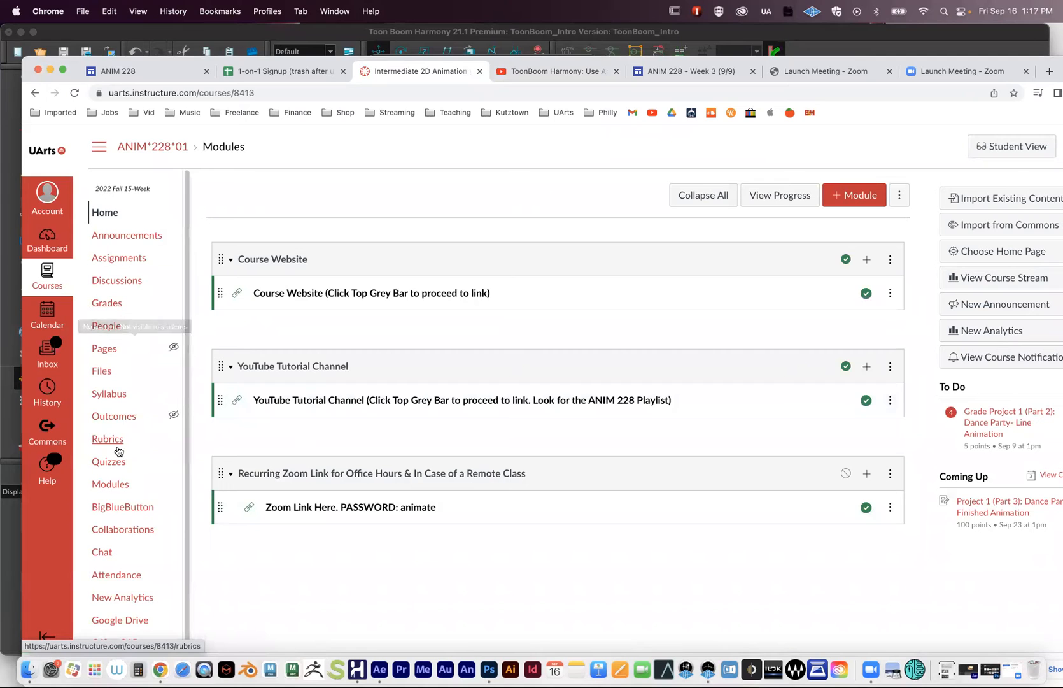
{"action": "scroll", "coordinate": [121, 452], "scroll_direction": "down", "scroll_amount": 1}
{"action": "mouse_move", "coordinate": [121, 371]}
{"action": "left_mouse_down"}
{"action": "mouse_move", "coordinate": [238, 369]}
{"action": "mouse_move", "coordinate": [109, 372]}
{"action": "left_mouse_up"}
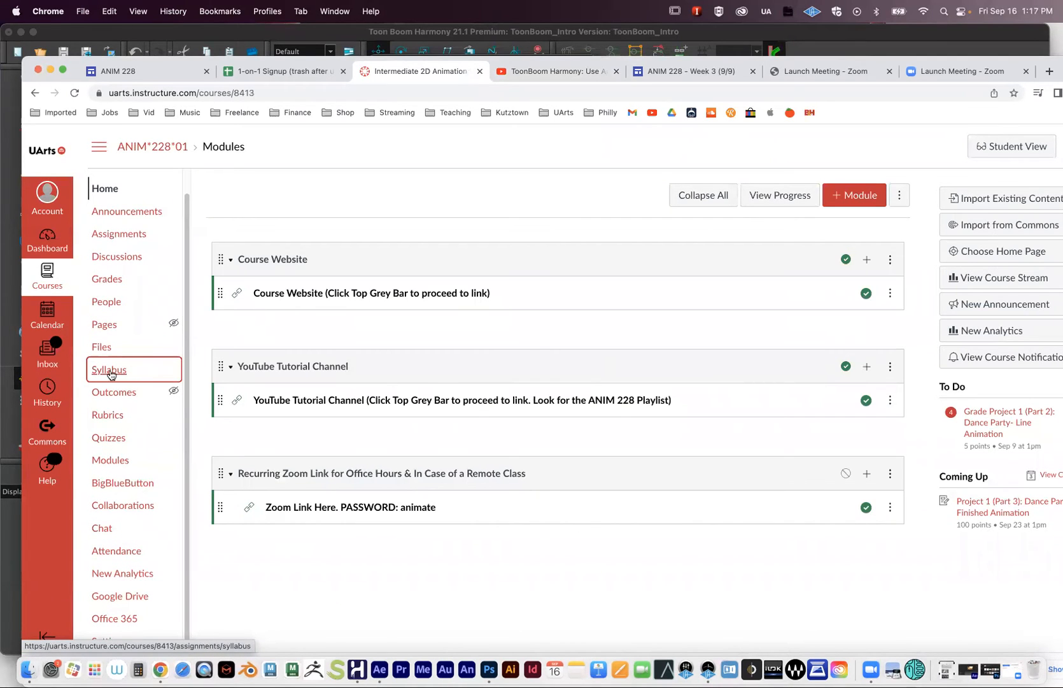
- Scroll to Naming and Submitting Files and select the example name ANIM228_01_F22_LastnameFirstname_assignment
{"action": "scroll", "coordinate": [530, 439], "scroll_direction": "down", "scroll_amount": 15}
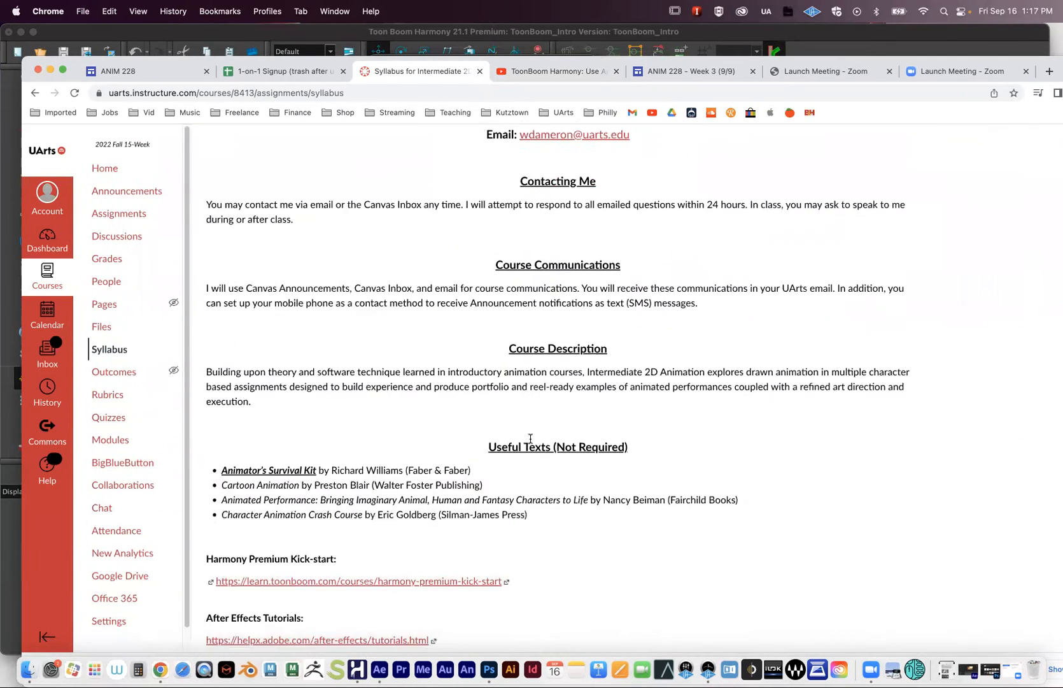
{"action": "scroll", "coordinate": [531, 443], "scroll_direction": "down", "scroll_amount": 20}
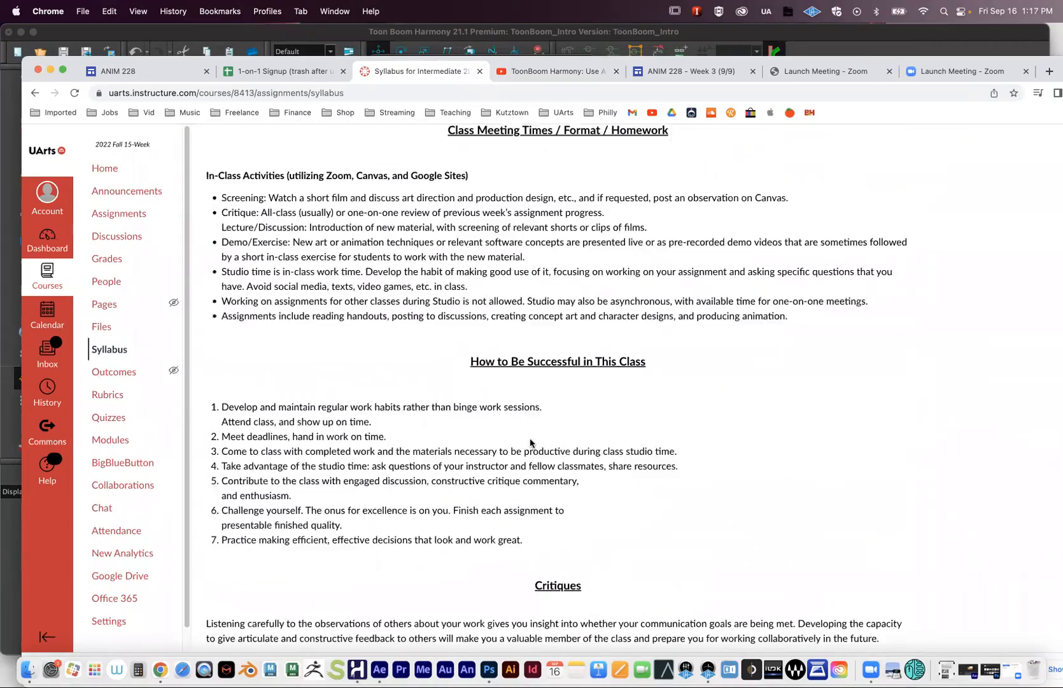
{"action": "scroll", "coordinate": [530, 439], "scroll_direction": "down", "scroll_amount": 20}
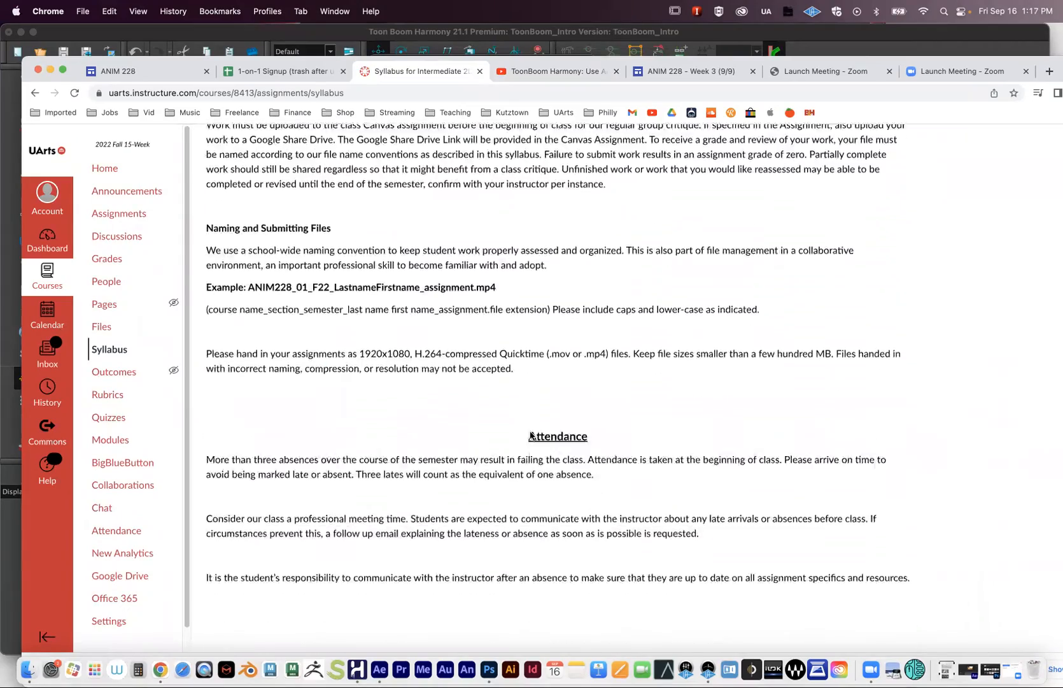
{"action": "scroll", "coordinate": [530, 430], "scroll_direction": "down", "scroll_amount": 20}
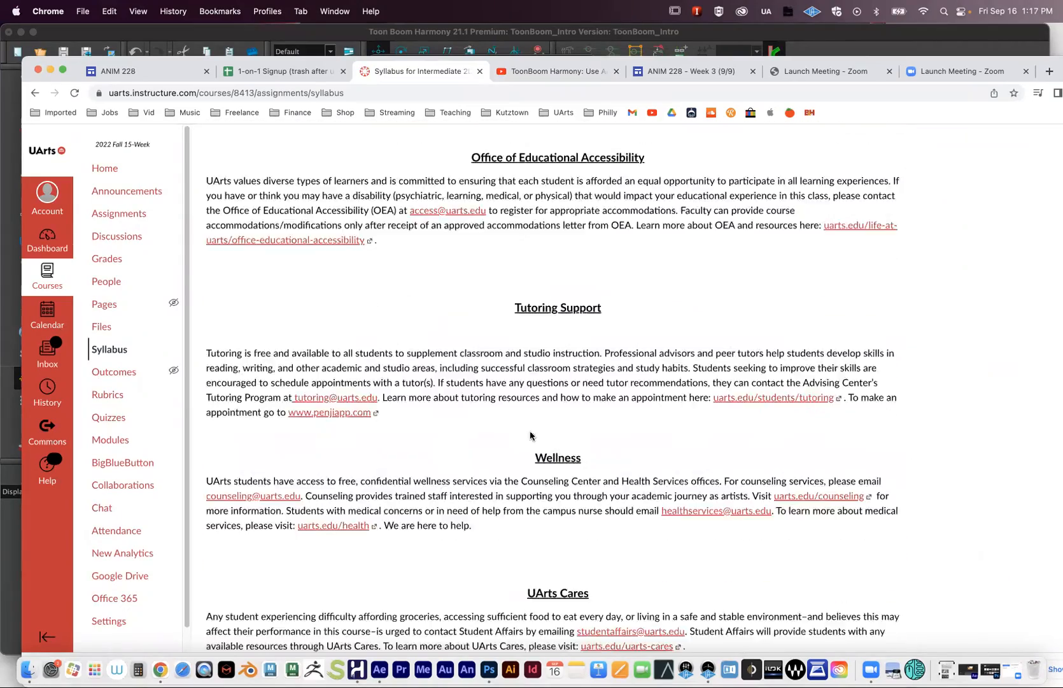
{"action": "scroll", "coordinate": [531, 430], "scroll_direction": "up", "scroll_amount": 20}
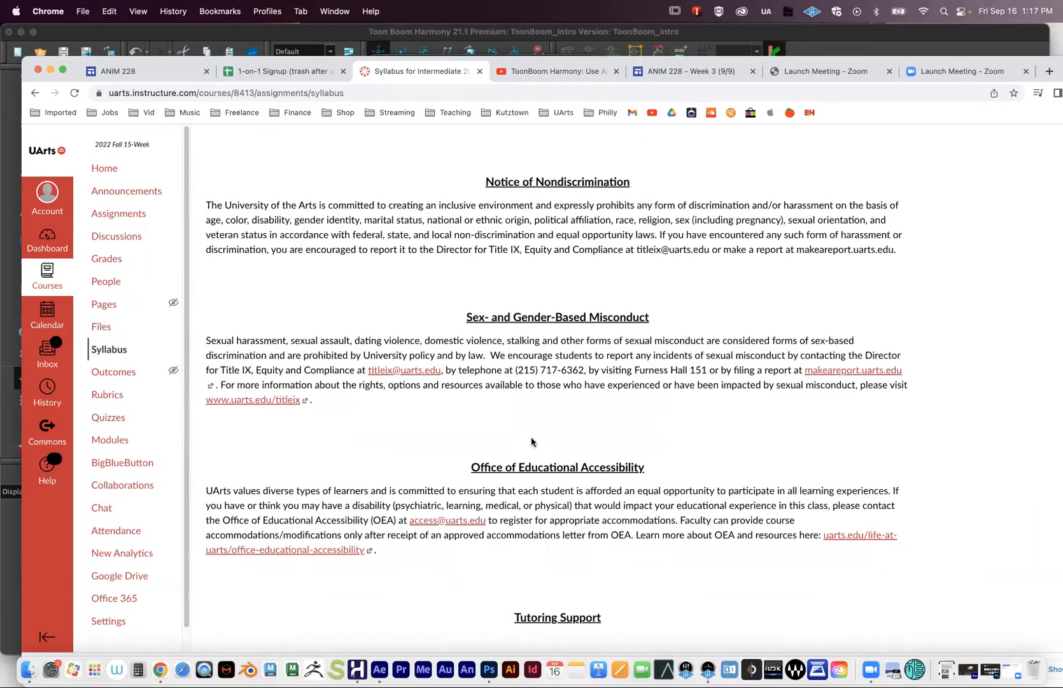
{"action": "scroll", "coordinate": [531, 440], "scroll_direction": "up", "scroll_amount": 12}
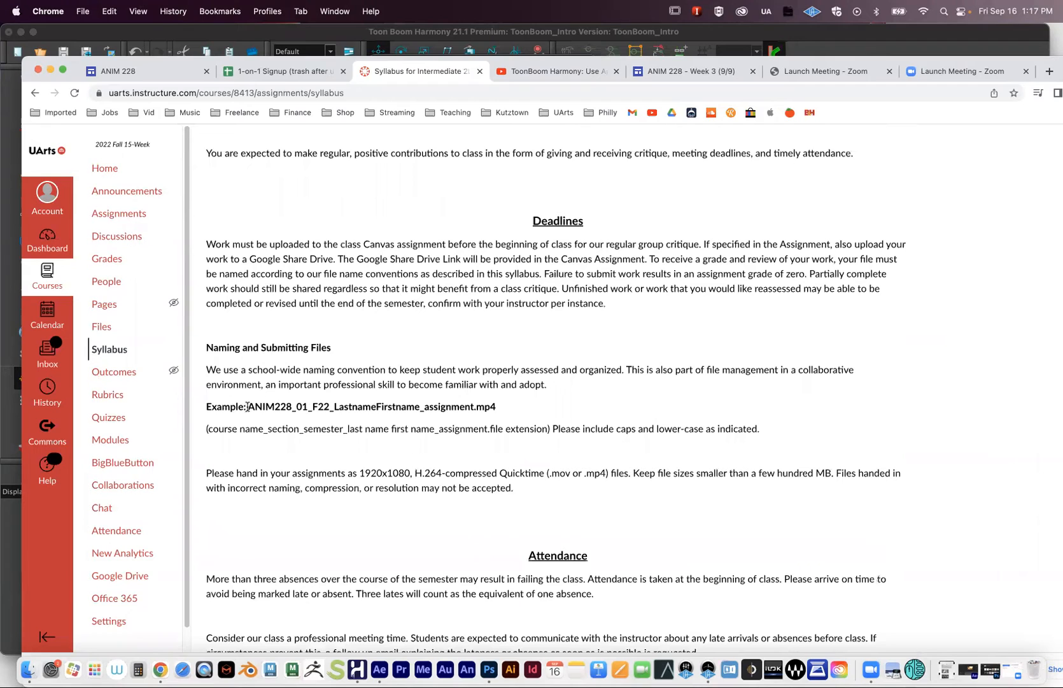
{"action": "left_click_drag", "start_coordinate": [246, 406], "coordinate": [475, 408]}
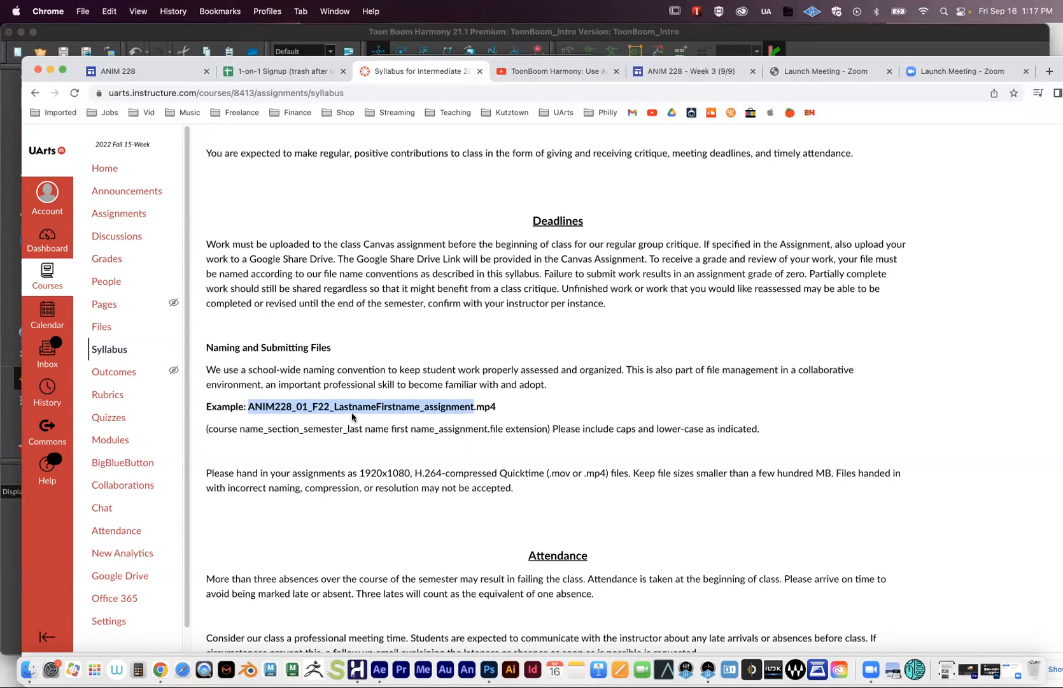
{"action": "left_click", "coordinate": [455, 408]}
{"action": "left_click_drag", "start_coordinate": [474, 408], "coordinate": [250, 416]}
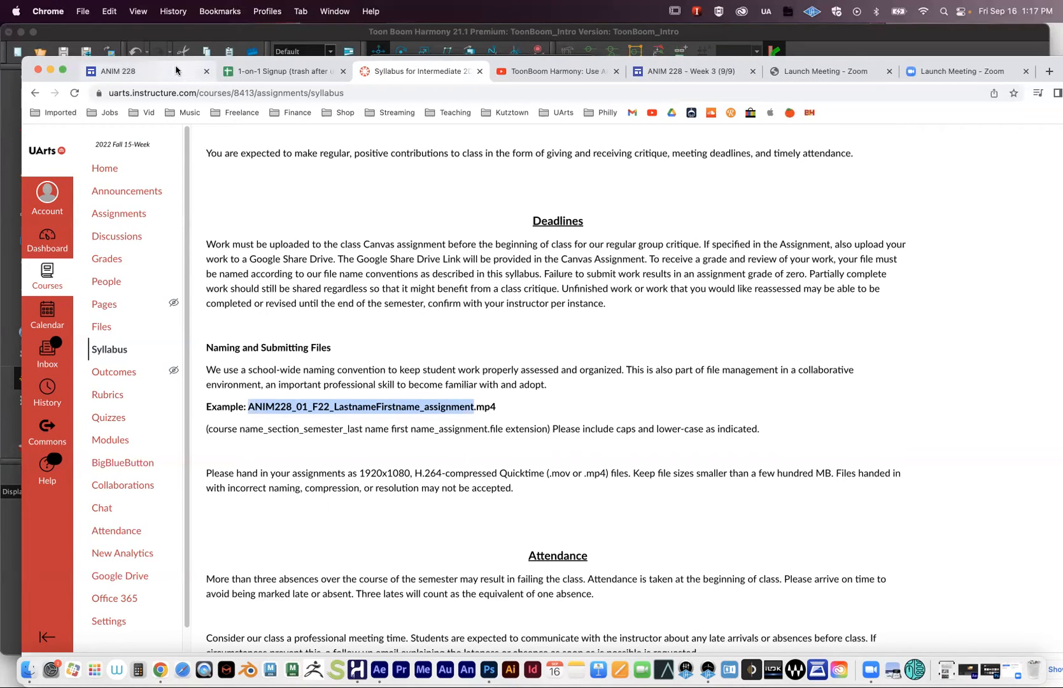
{"action": "left_click", "coordinate": [154, 37]}
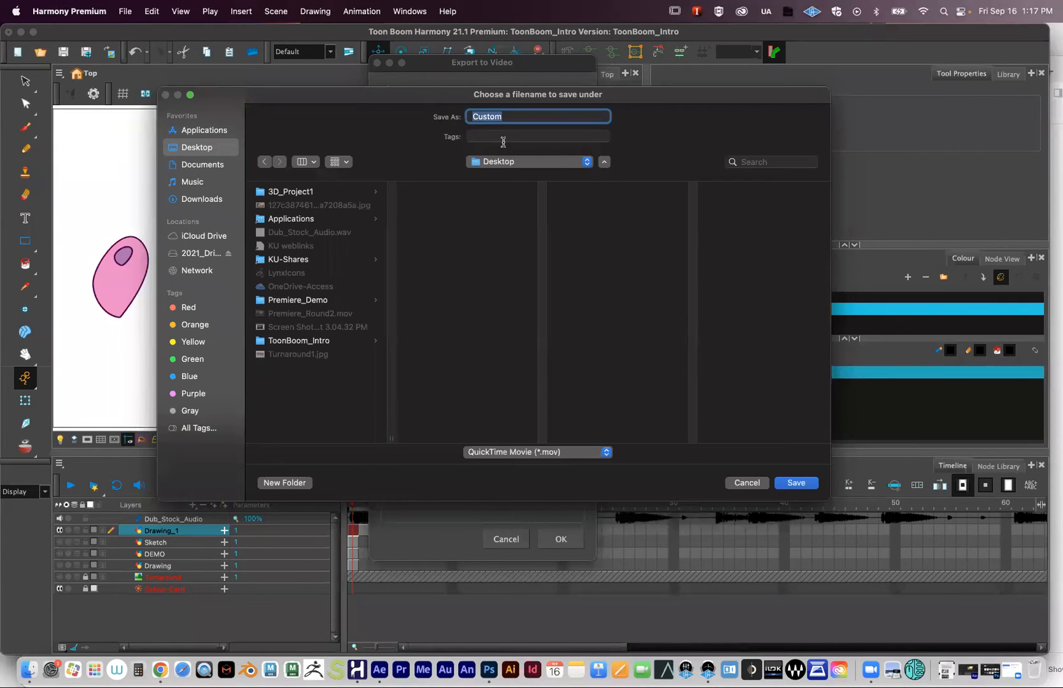
- Paste the naming template, replace the placeholders with the student's name and DanceParty, and save
{"action": "key", "text": "super+v"}
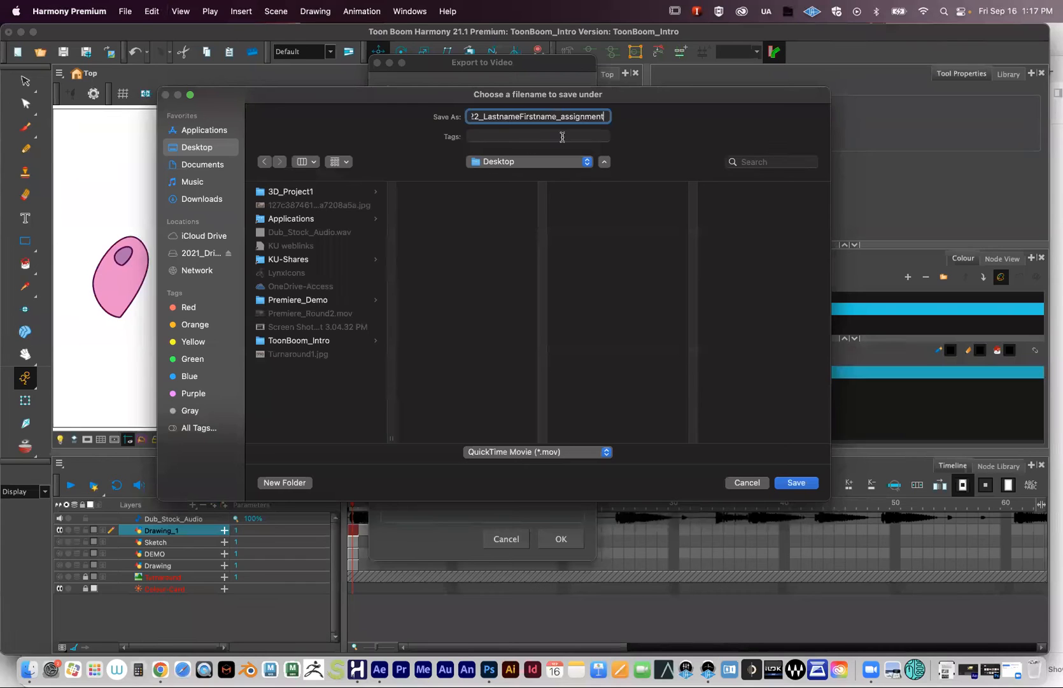
{"action": "left_click_drag", "start_coordinate": [482, 116], "coordinate": [556, 121]}
{"action": "left_click_drag", "start_coordinate": [561, 115], "coordinate": [691, 115]}
{"action": "type", "text": "DanceParty"}
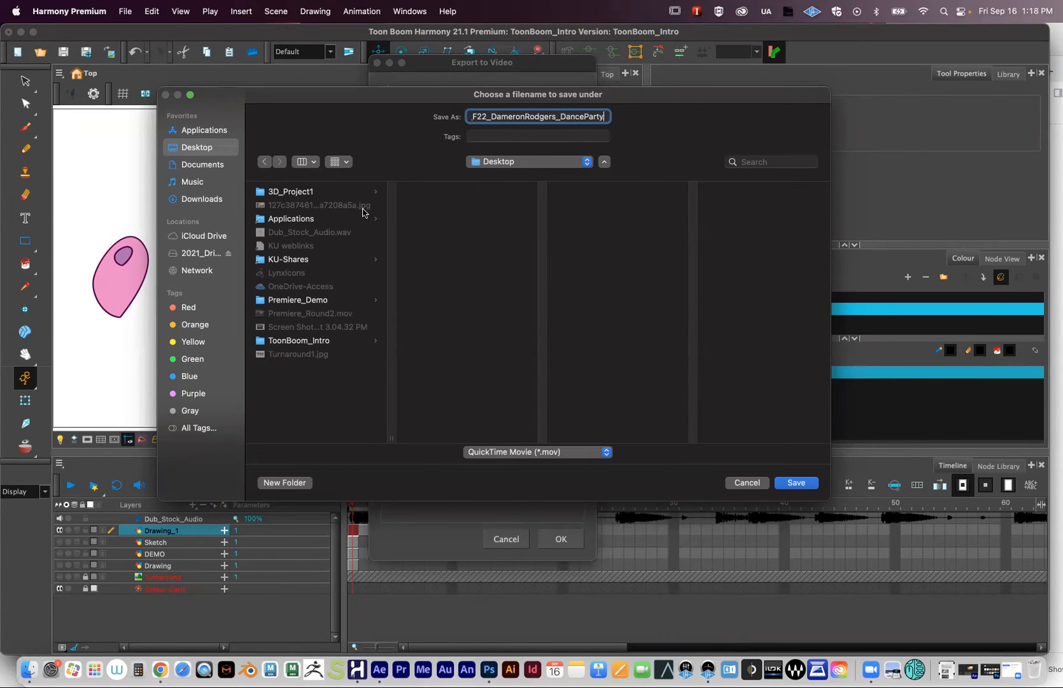
{"action": "left_click", "coordinate": [806, 486]}
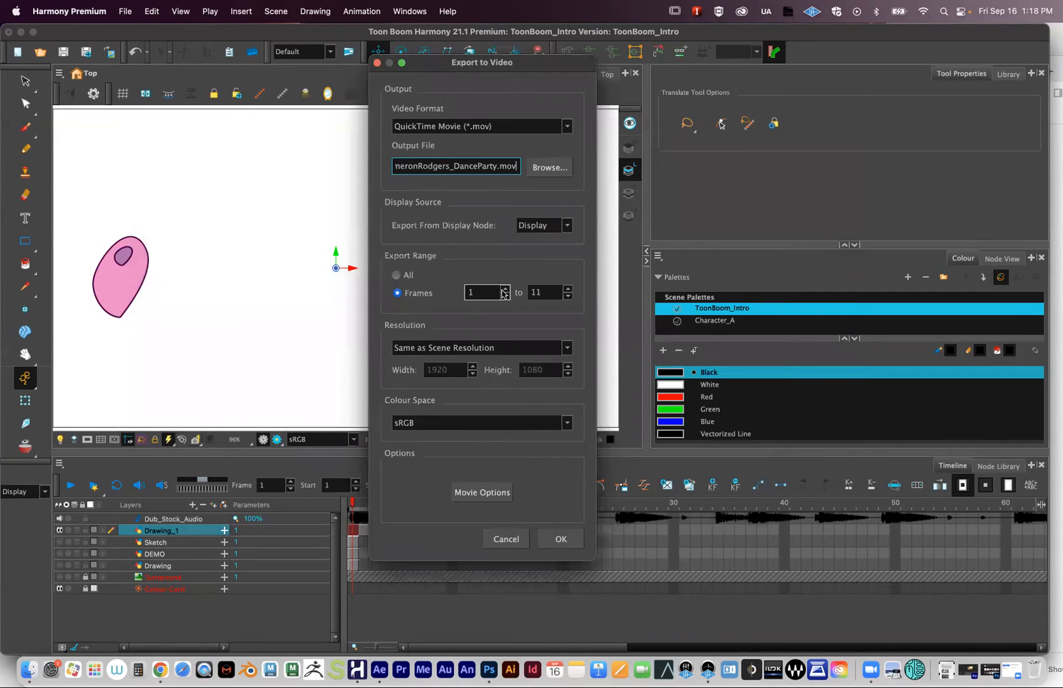
- Set the export colour space to Scene Working Colour Space instead of sRGB
{"action": "left_click", "coordinate": [536, 291]}
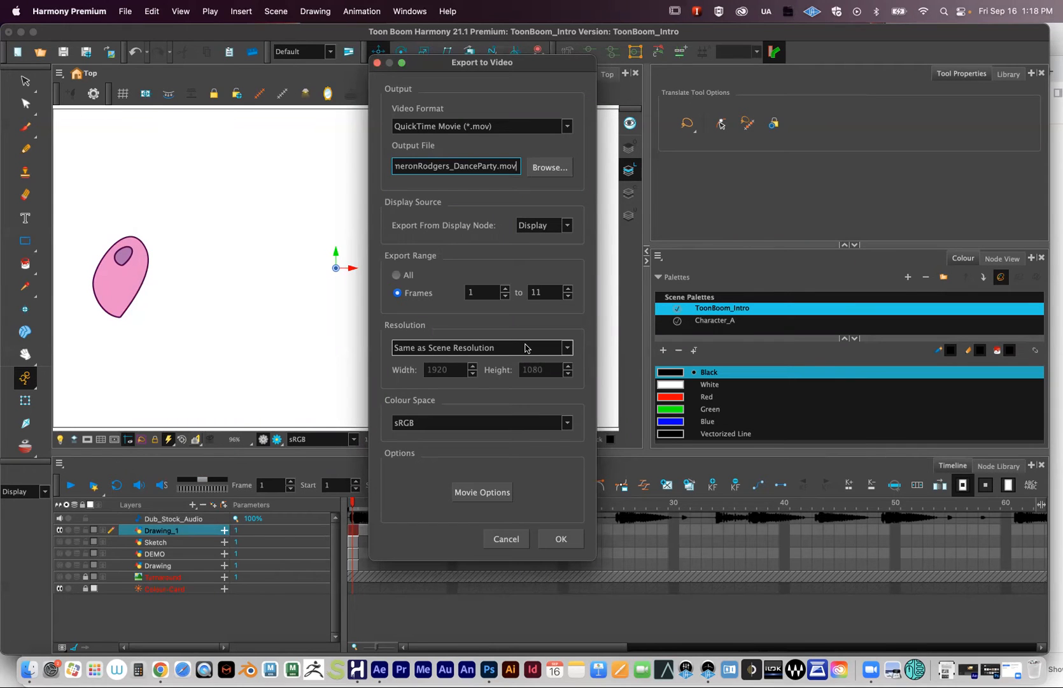
{"action": "left_click", "coordinate": [549, 423]}
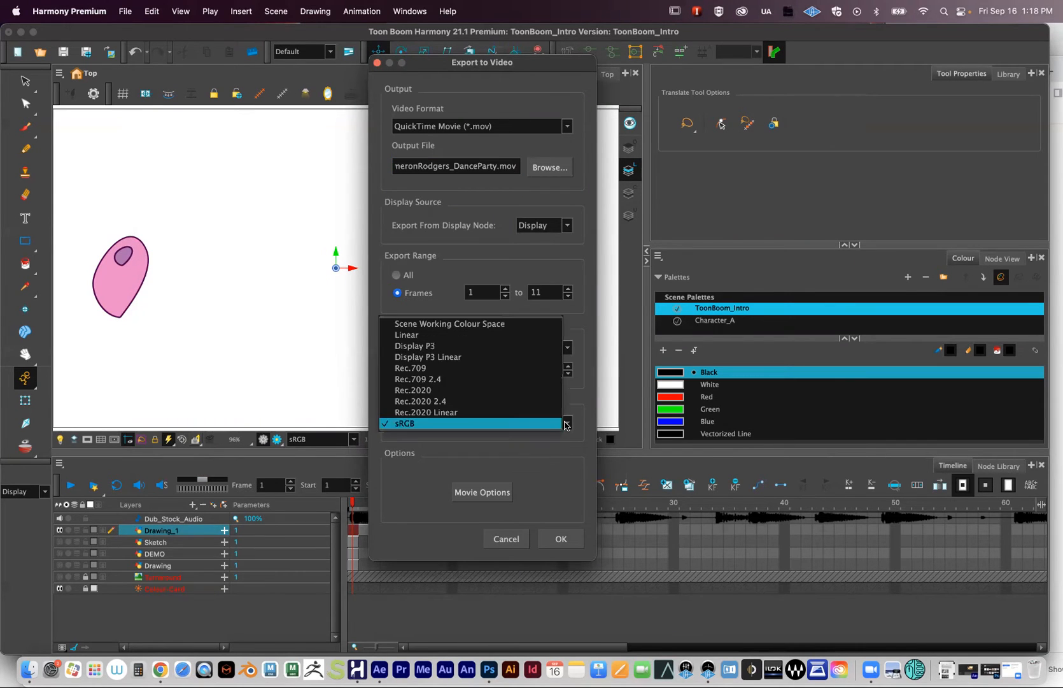
{"action": "left_click", "coordinate": [472, 325]}
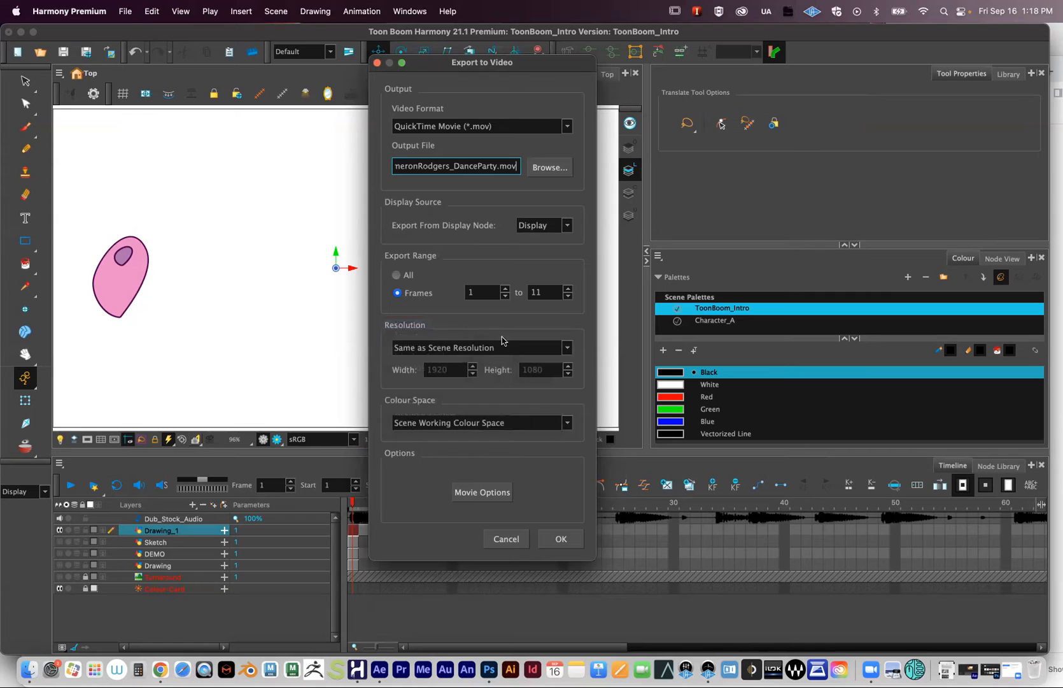
{"action": "left_click", "coordinate": [558, 429]}
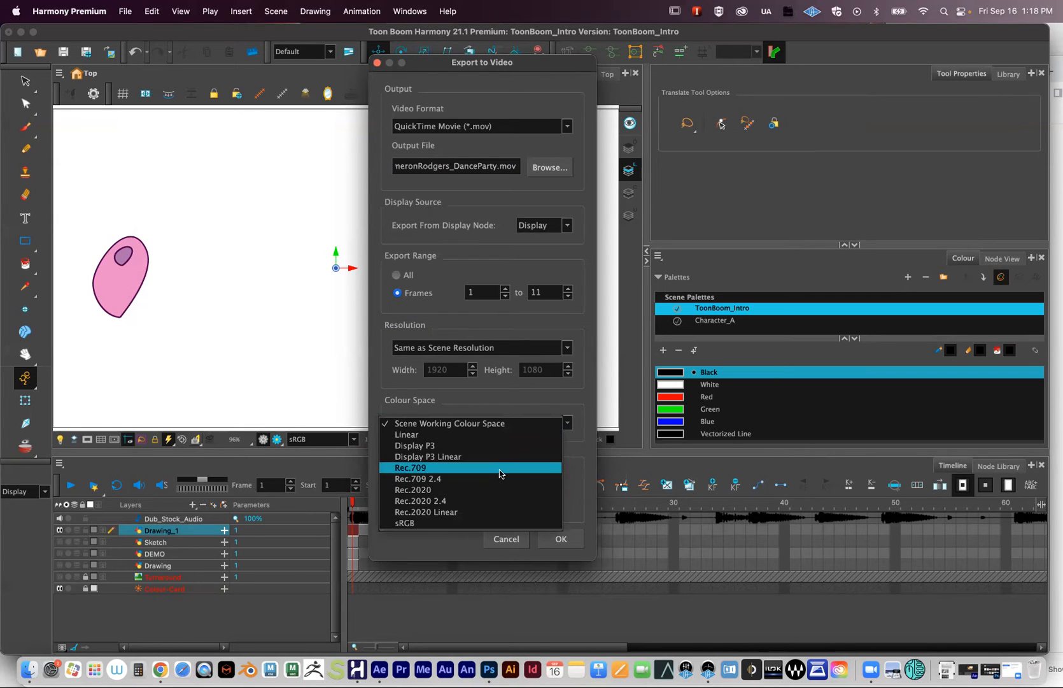
{"action": "left_click", "coordinate": [585, 419]}
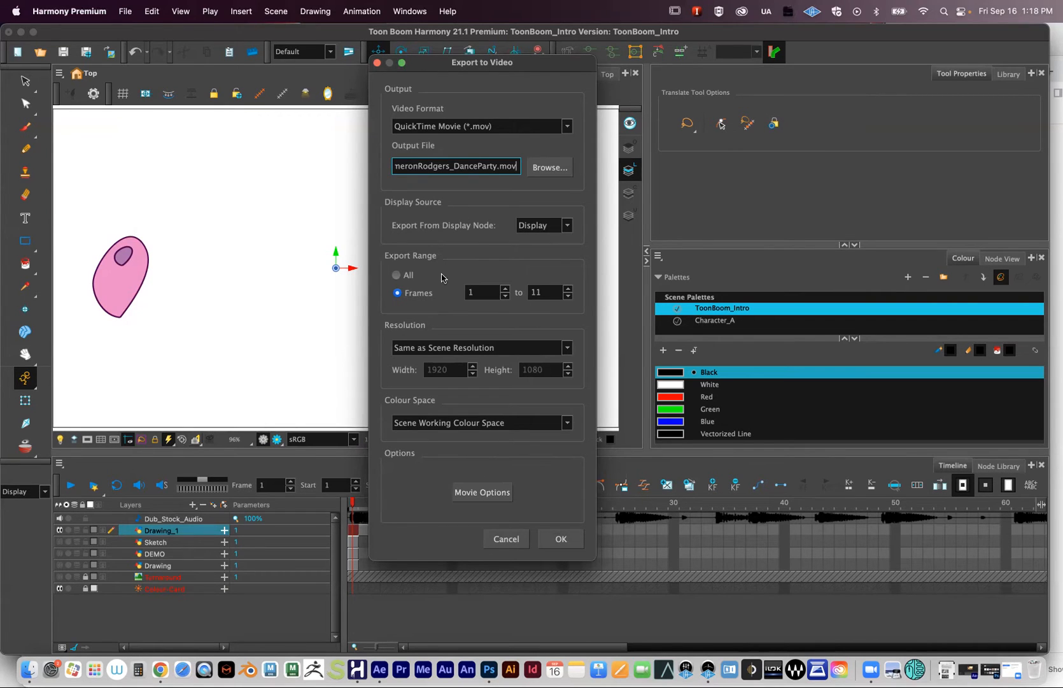
{"action": "left_click", "coordinate": [484, 497]}
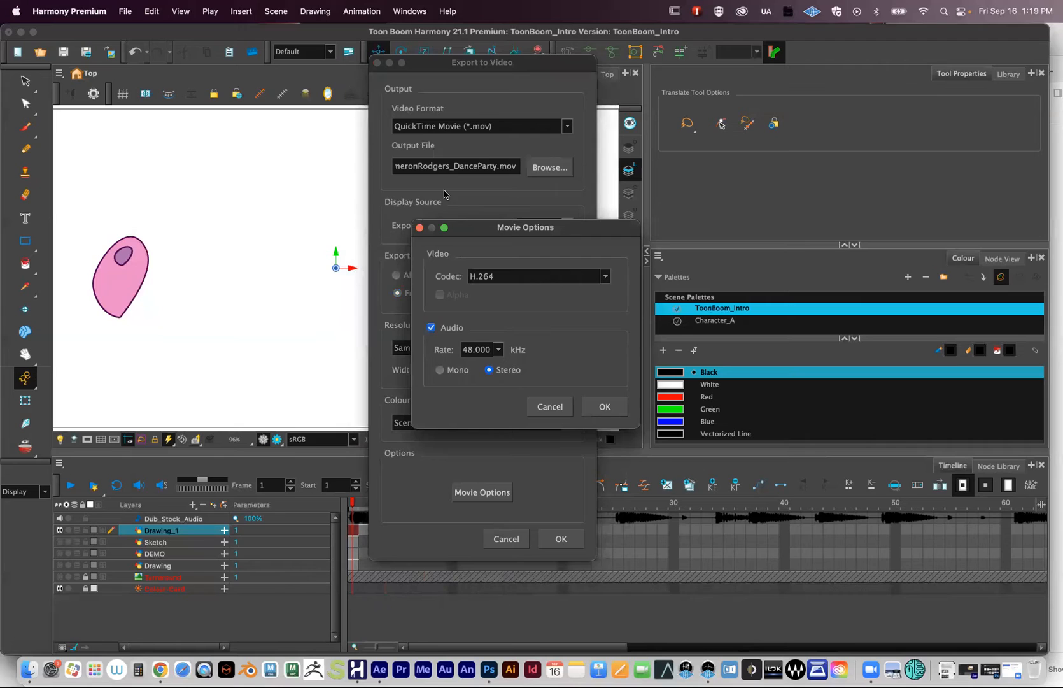
- Set the movie's audio rate to 44.100 kHz and confirm the Movie Options
{"action": "left_click", "coordinate": [499, 350]}
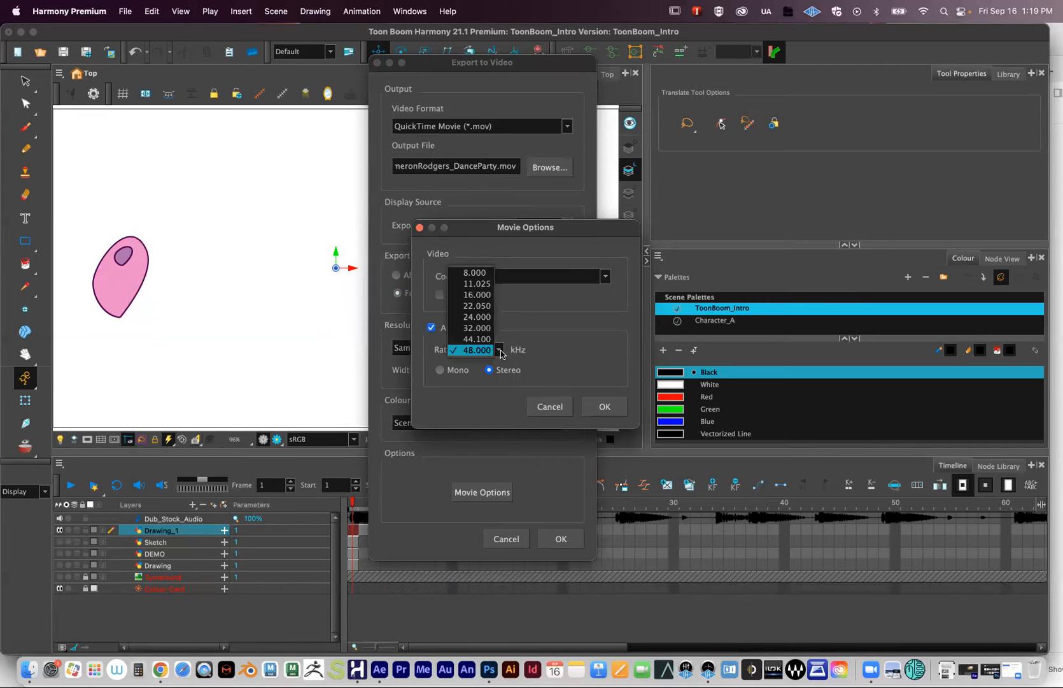
{"action": "left_click", "coordinate": [489, 306]}
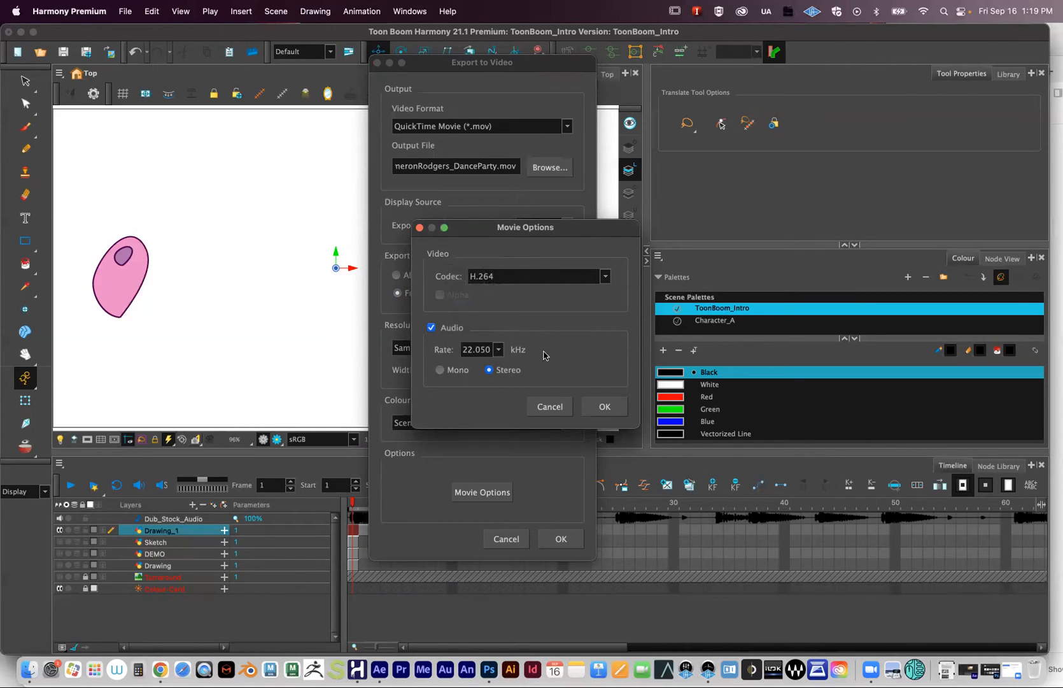
{"action": "left_click", "coordinate": [497, 351]}
{"action": "left_click", "coordinate": [492, 384]}
{"action": "left_click", "coordinate": [500, 352]}
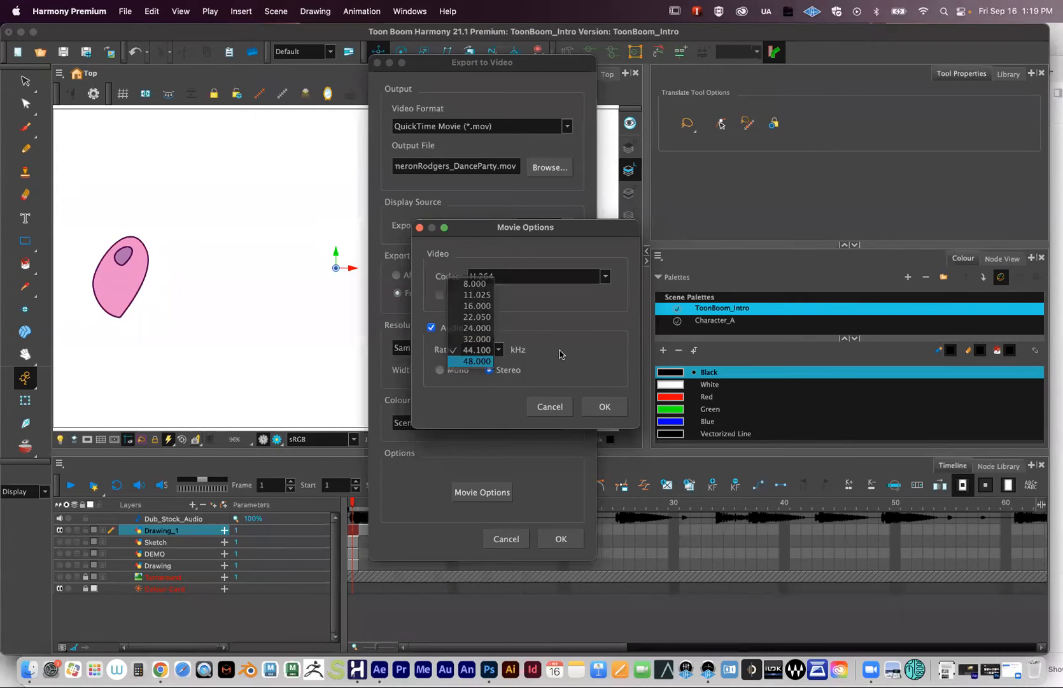
{"action": "left_click", "coordinate": [467, 349]}
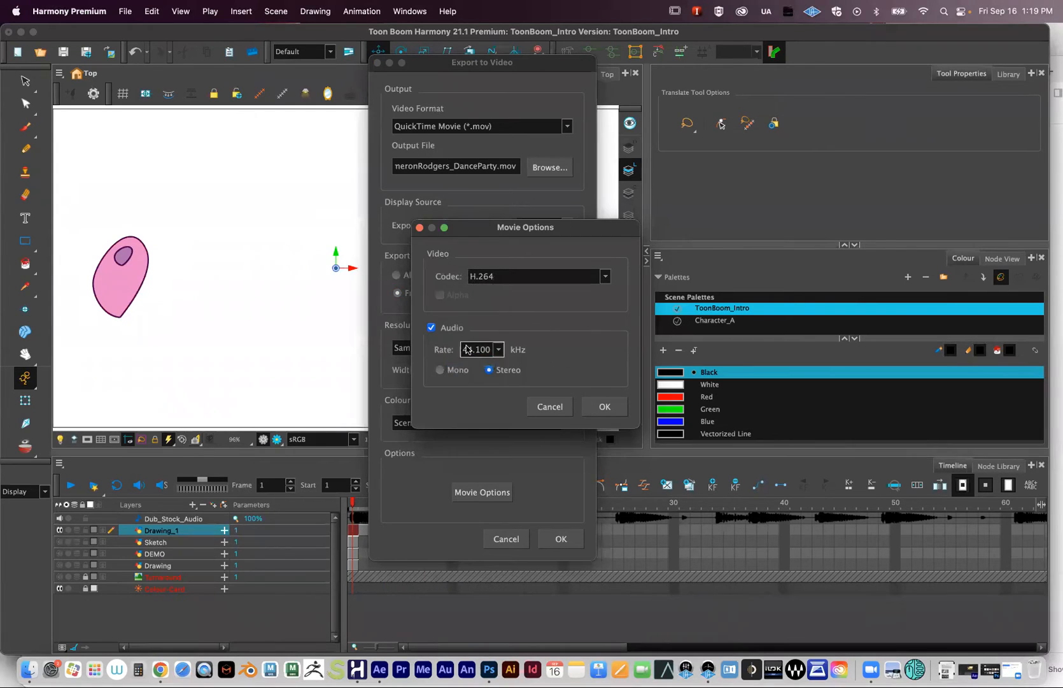
{"action": "left_click", "coordinate": [607, 408]}
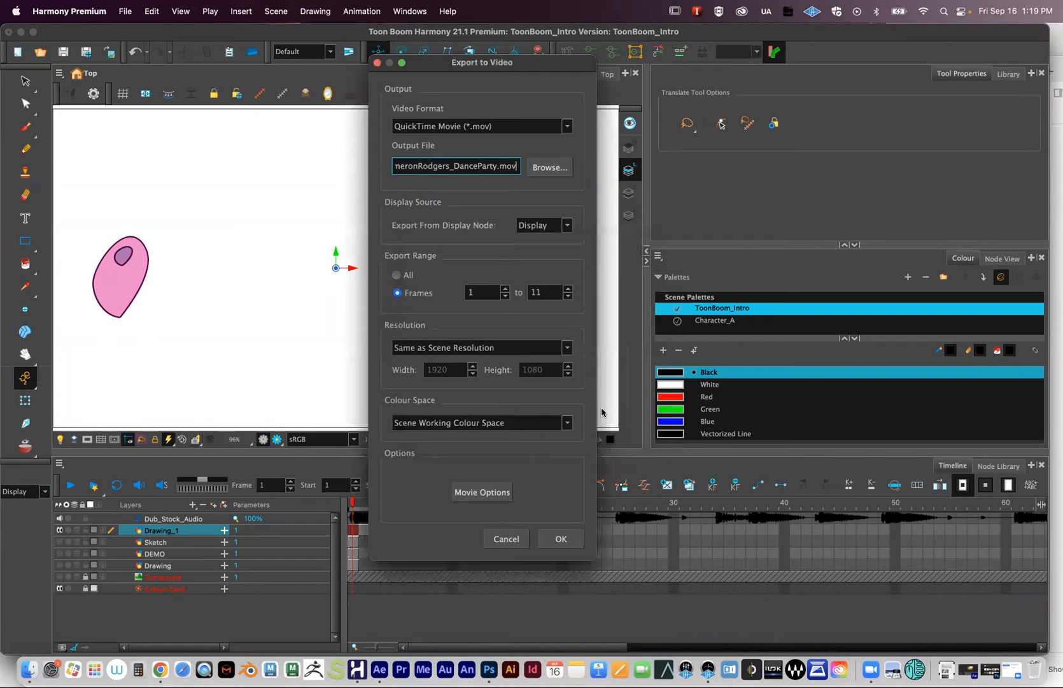
- Run the export, then minimise Harmony and Chrome to reveal the desktop
{"action": "left_click", "coordinate": [564, 540]}
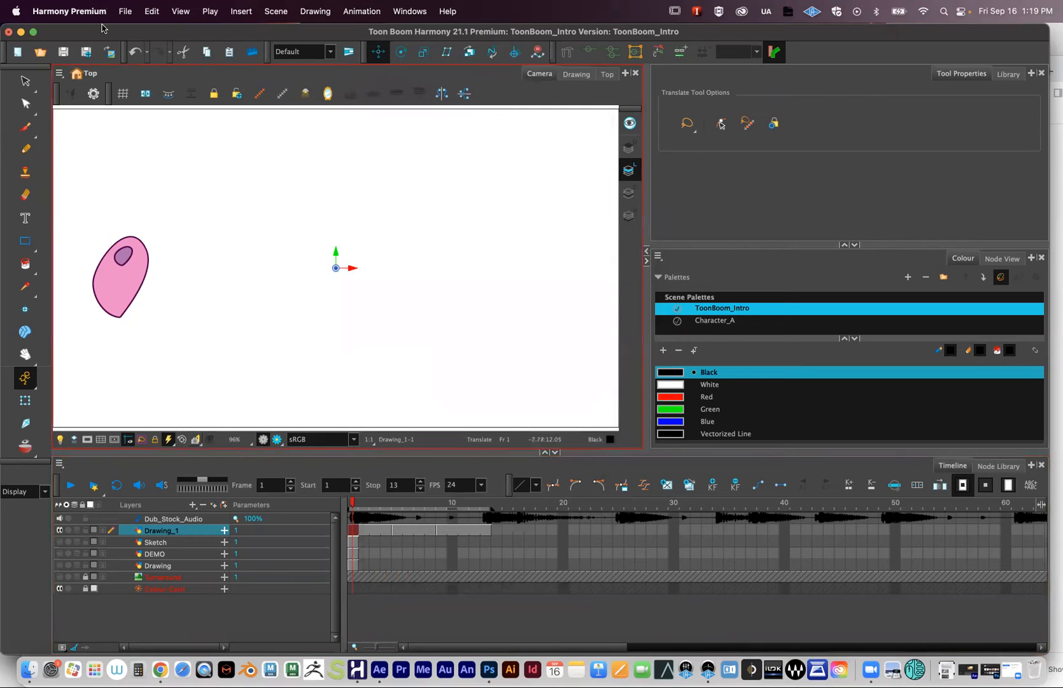
{"action": "left_click", "coordinate": [21, 32]}
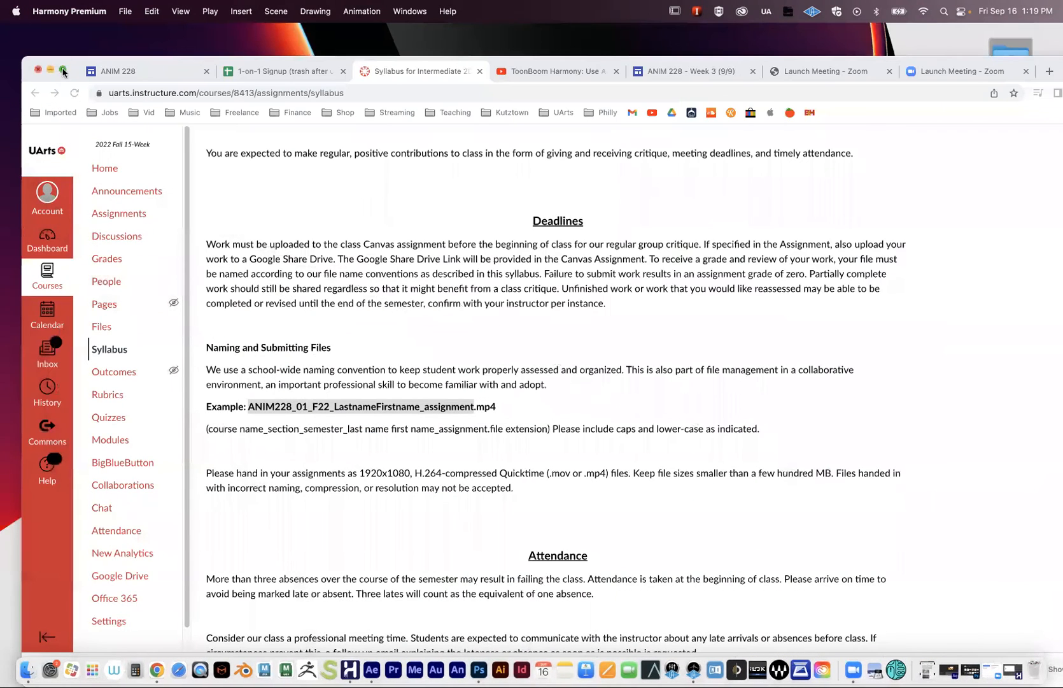
{"action": "left_click", "coordinate": [51, 70]}
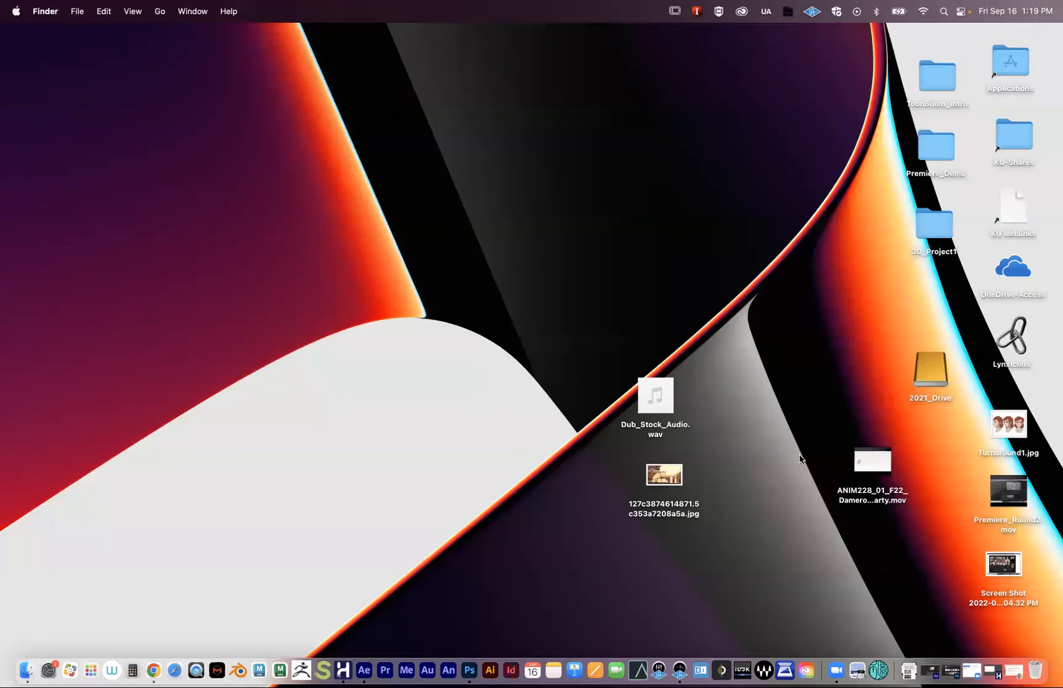
- Open the exported DanceParty .mov in QuickTime Player and shrink its window
{"action": "left_click_drag", "start_coordinate": [874, 460], "coordinate": [613, 208]}
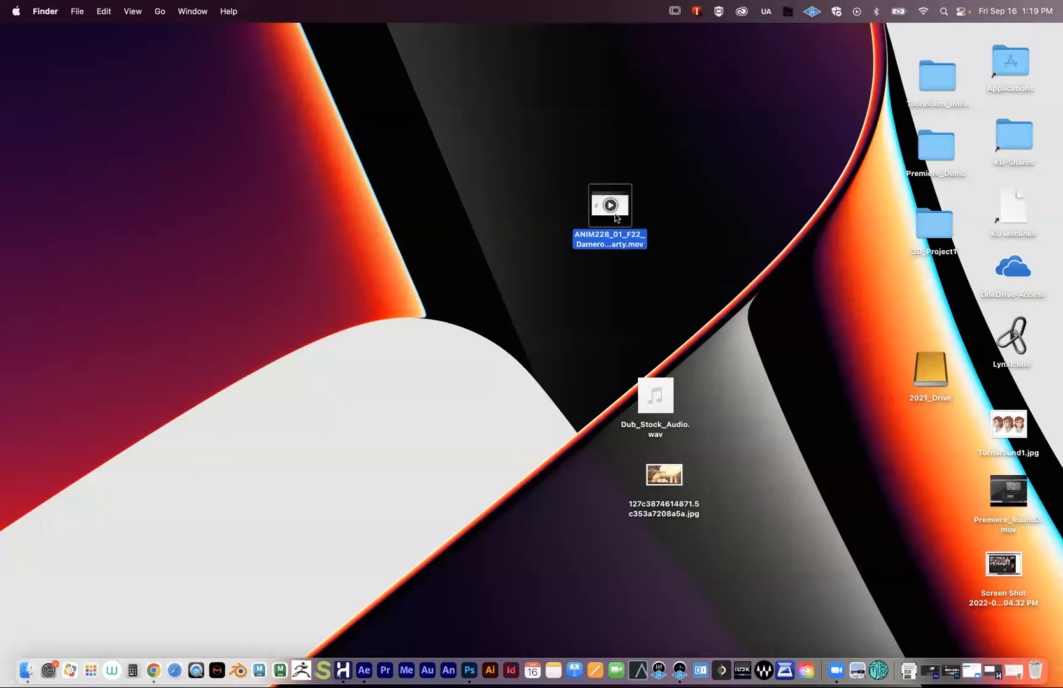
{"action": "right_click", "coordinate": [615, 218]}
{"action": "mouse_move", "coordinate": [632, 235]}
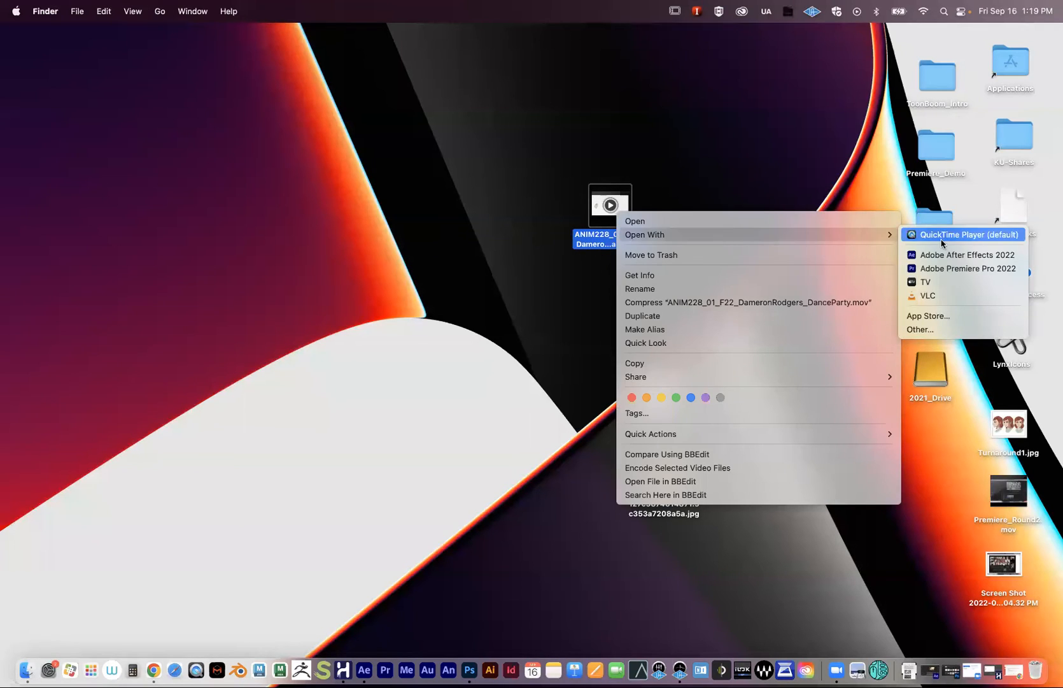
{"action": "left_click", "coordinate": [949, 240]}
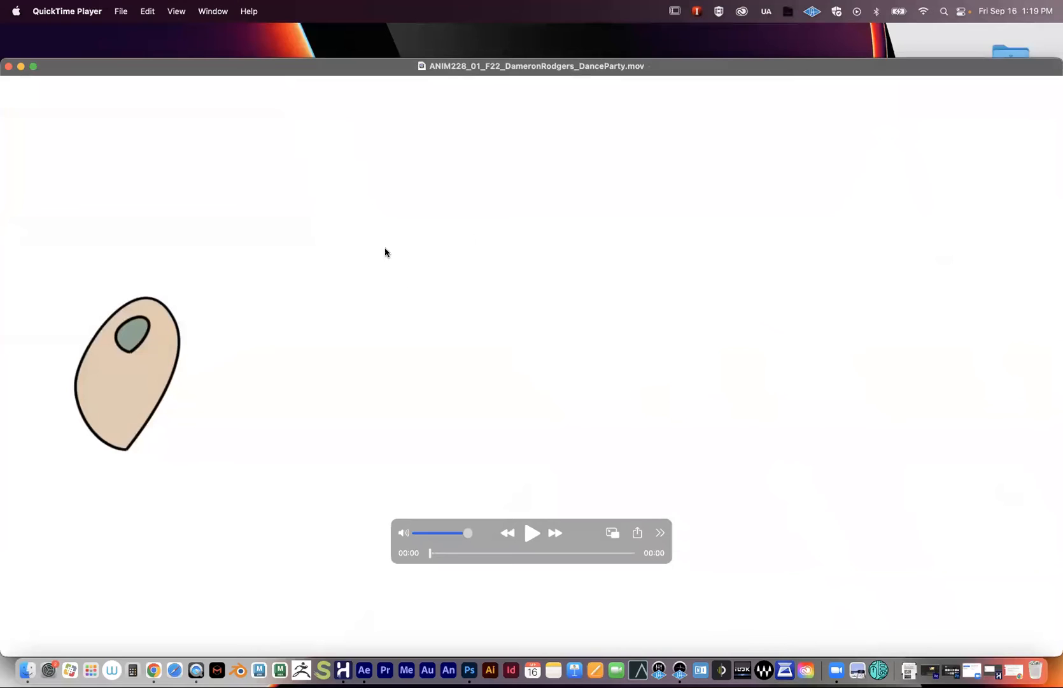
{"action": "left_click_drag", "start_coordinate": [1055, 653], "coordinate": [862, 510]}
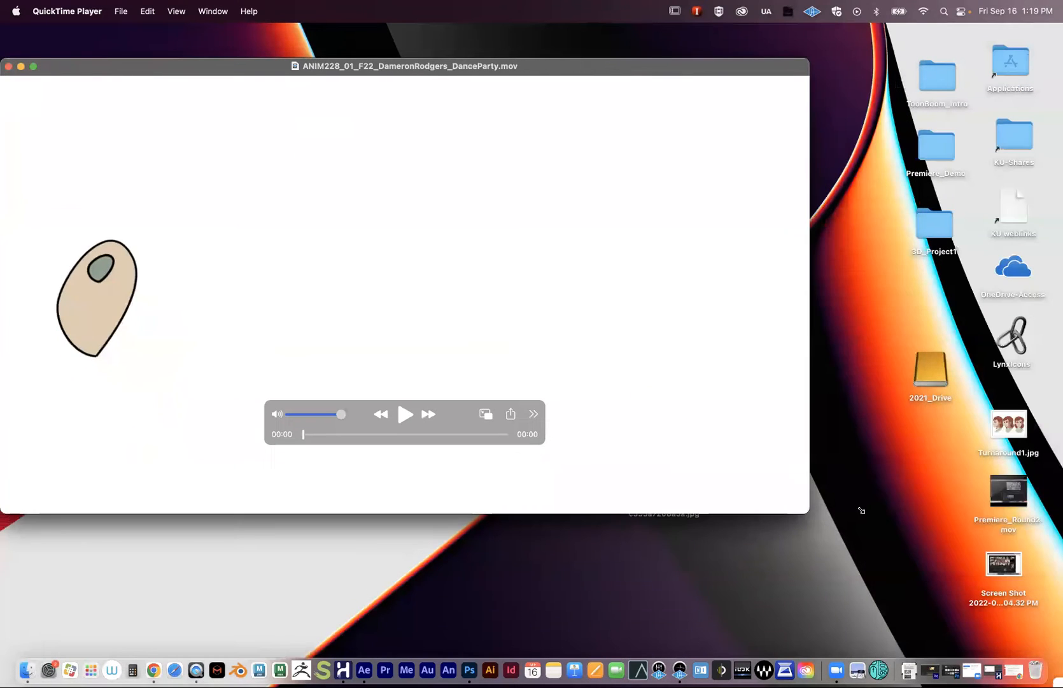
- Turn the volume up to full, play the animation and scrub through its frames
{"action": "left_click_drag", "start_coordinate": [342, 414], "coordinate": [304, 415]}
{"action": "left_click", "coordinate": [405, 415]}
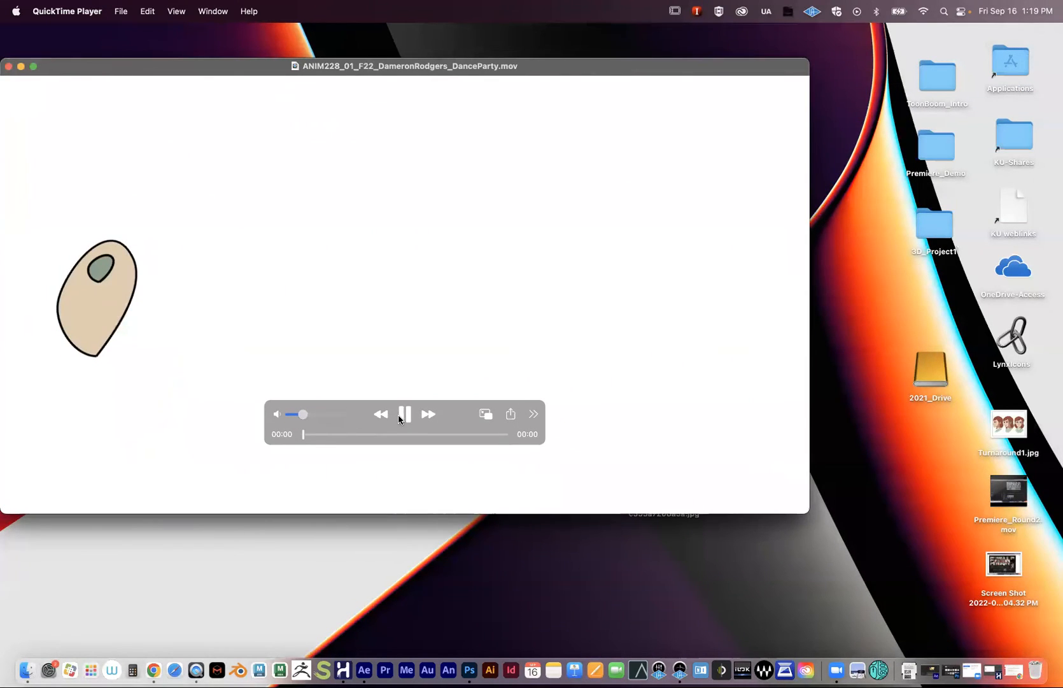
{"action": "left_click", "coordinate": [312, 415]}
{"action": "left_click_drag", "start_coordinate": [311, 416], "coordinate": [339, 415]}
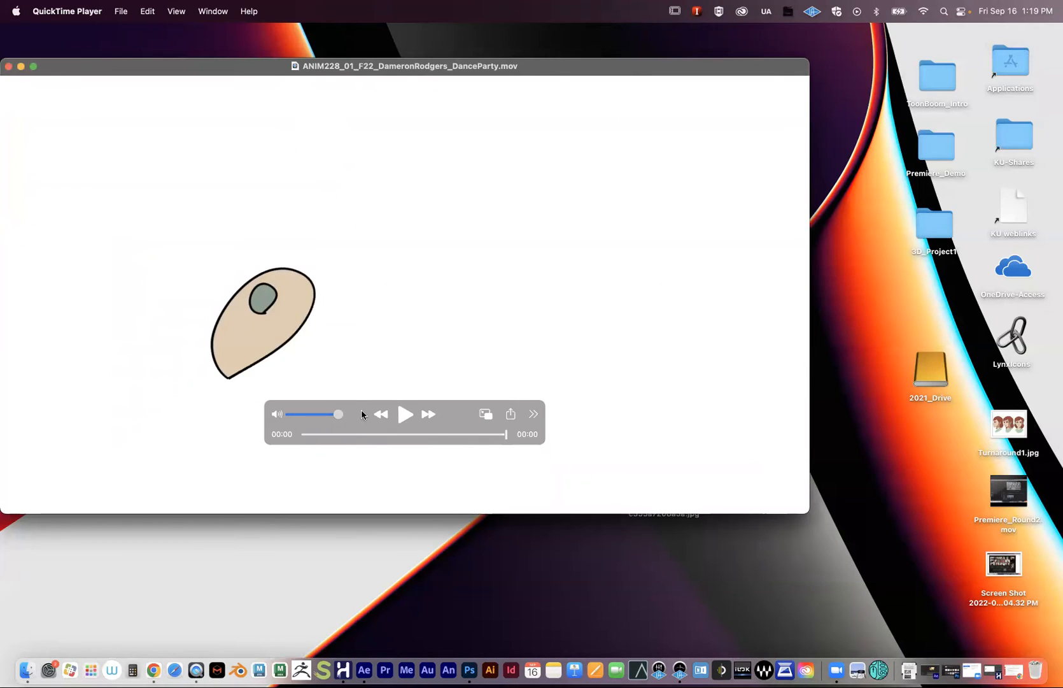
{"action": "left_click", "coordinate": [405, 414]}
{"action": "left_click_drag", "start_coordinate": [409, 437], "coordinate": [478, 430]}
{"action": "left_click_drag", "start_coordinate": [207, 69], "coordinate": [256, 176]}
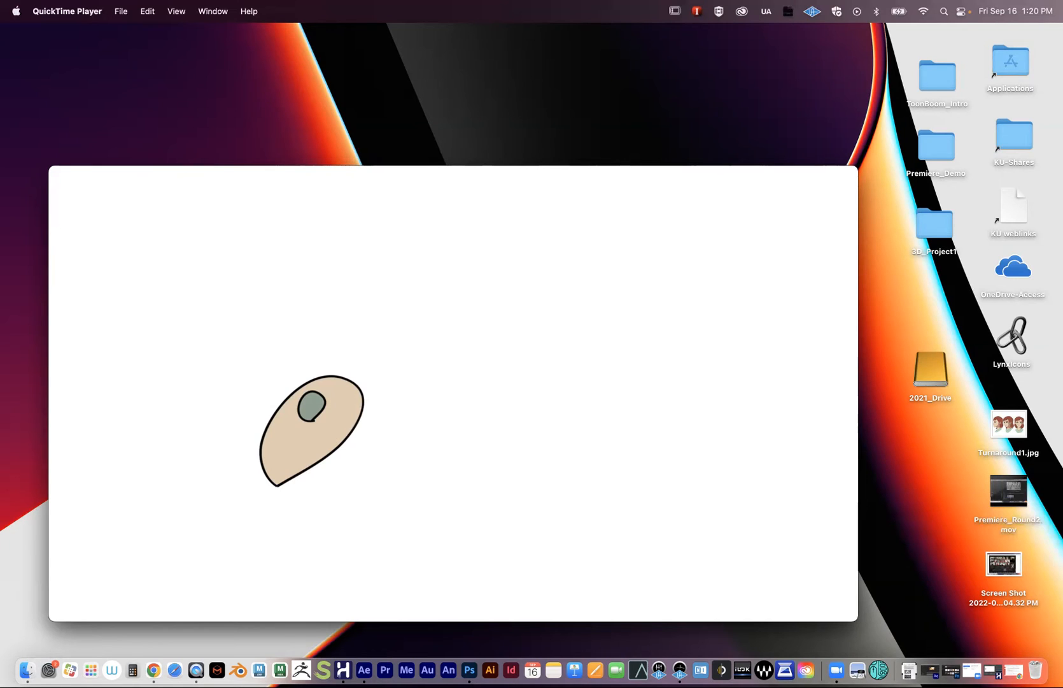
- Reposition the QuickTime window, scrub back to an earlier frame, and close the movie
{"action": "left_click_drag", "start_coordinate": [125, 181], "coordinate": [164, 147]}
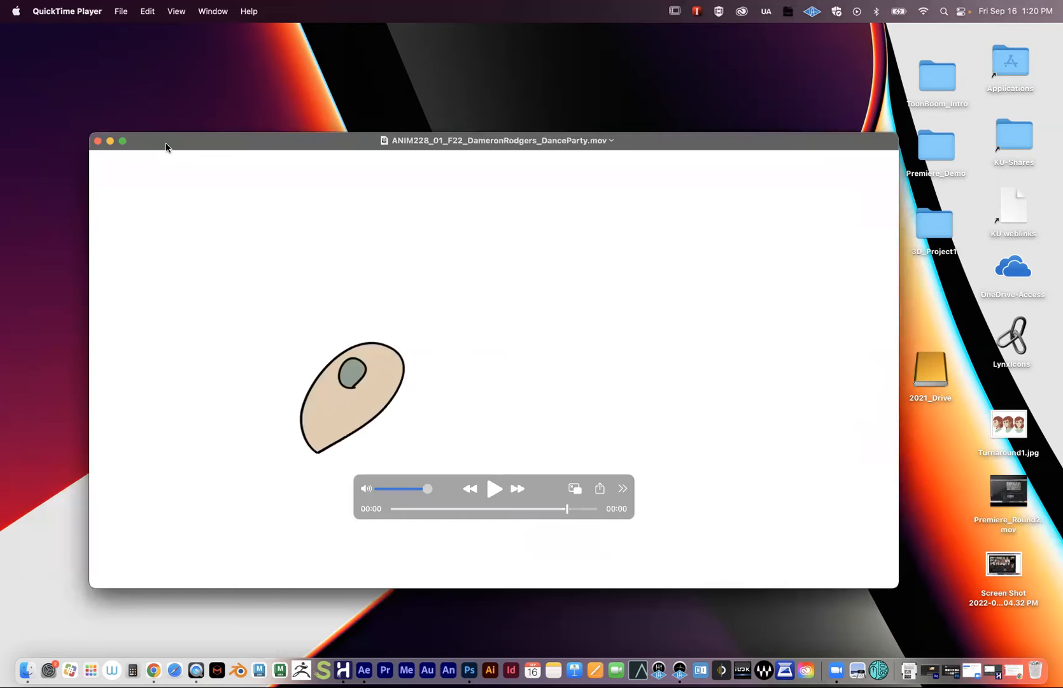
{"action": "mouse_move", "coordinate": [289, 144]}
{"action": "left_mouse_down"}
{"action": "mouse_move", "coordinate": [276, 121]}
{"action": "mouse_move", "coordinate": [278, 139]}
{"action": "left_mouse_up"}
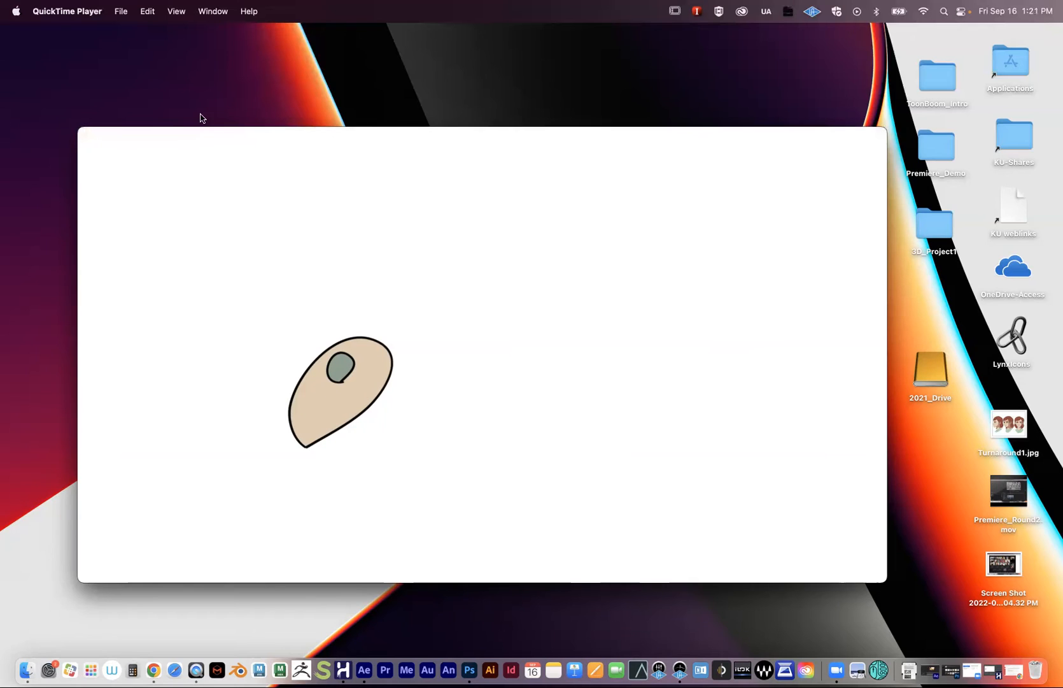
{"action": "left_click_drag", "start_coordinate": [205, 147], "coordinate": [227, 146]}
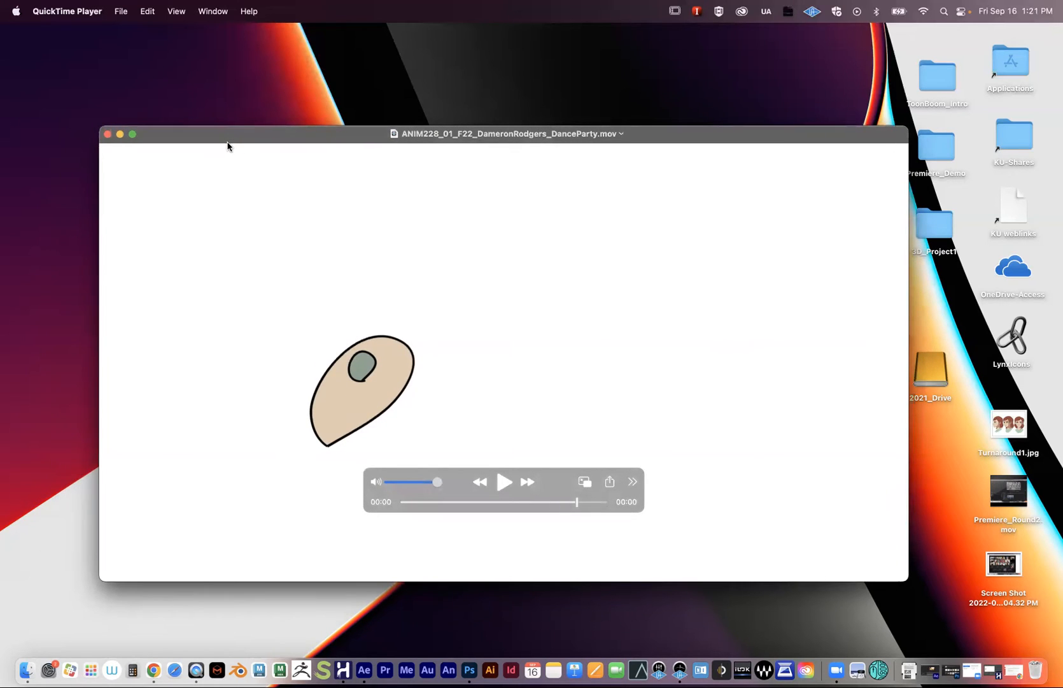
{"action": "left_click_drag", "start_coordinate": [227, 145], "coordinate": [243, 136]}
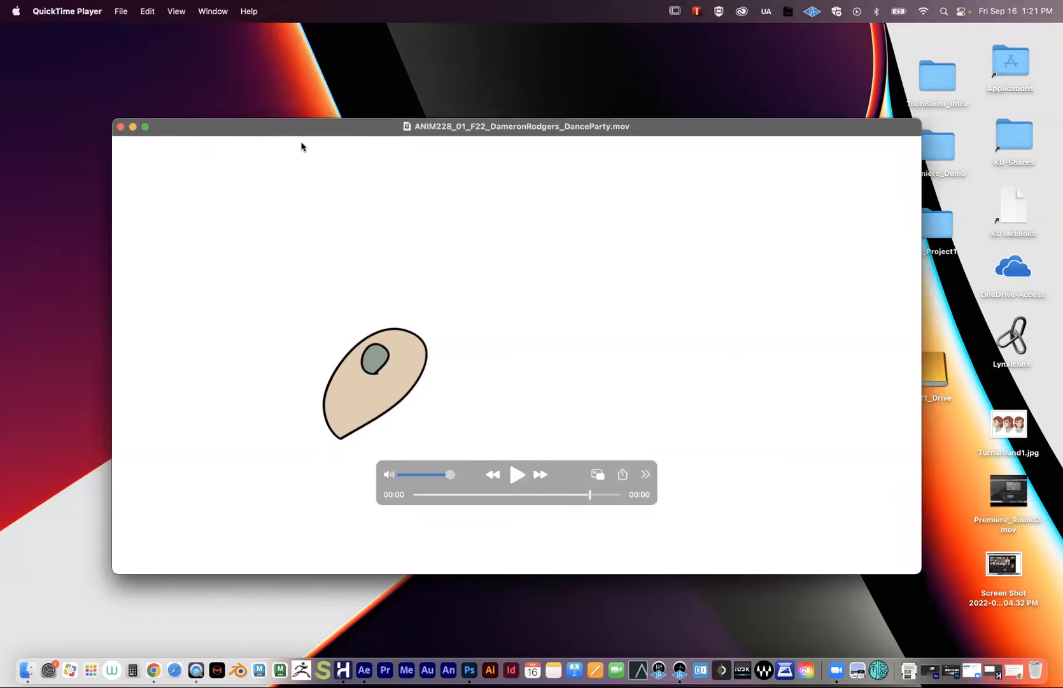
{"action": "mouse_move", "coordinate": [368, 173]}
{"action": "mouse_move", "coordinate": [500, 494]}
{"action": "left_mouse_down"}
{"action": "mouse_move", "coordinate": [444, 491]}
{"action": "mouse_move", "coordinate": [615, 503]}
{"action": "mouse_move", "coordinate": [511, 494]}
{"action": "mouse_move", "coordinate": [584, 474]}
{"action": "left_mouse_up"}
{"action": "left_click", "coordinate": [121, 127]}
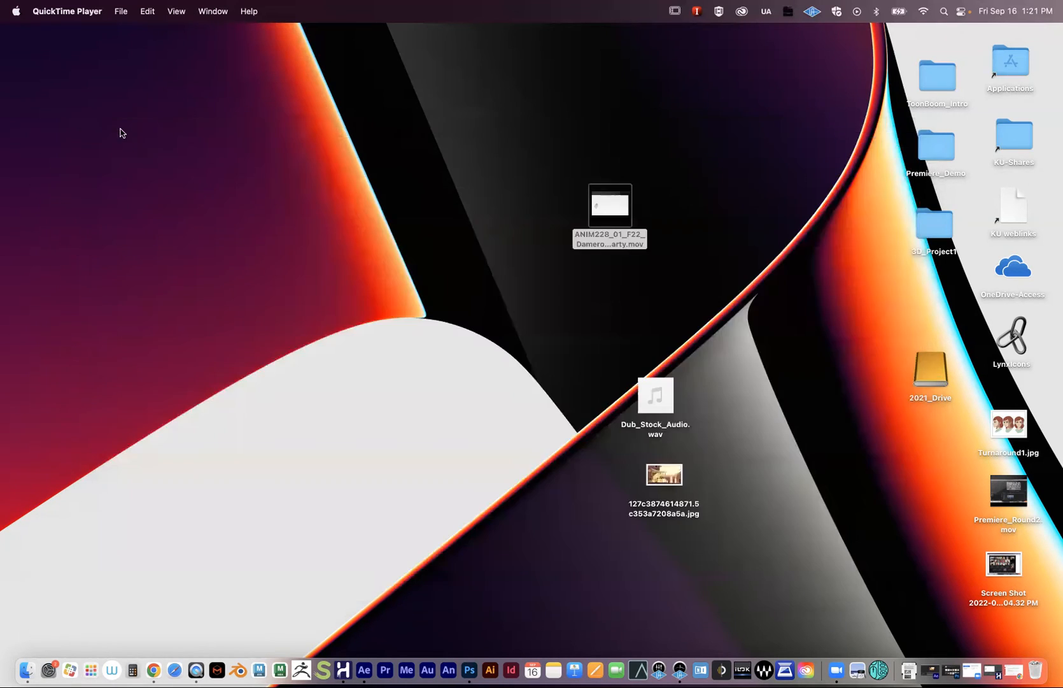
- Move the movie, audio and jpg icons right on the desktop, then restore the Harmony window
{"action": "left_click_drag", "start_coordinate": [609, 217], "coordinate": [733, 230]}
{"action": "left_click_drag", "start_coordinate": [663, 413], "coordinate": [749, 370]}
{"action": "left_click_drag", "start_coordinate": [664, 475], "coordinate": [752, 445]}
{"action": "left_click", "coordinate": [595, 390]}
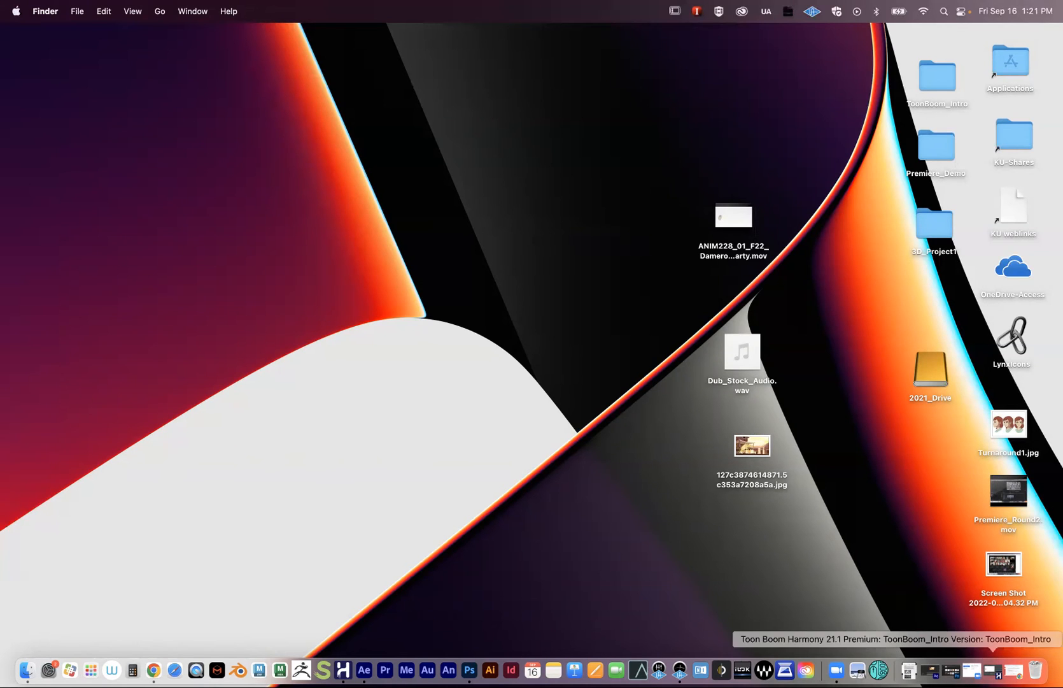
{"action": "left_click", "coordinate": [991, 668]}
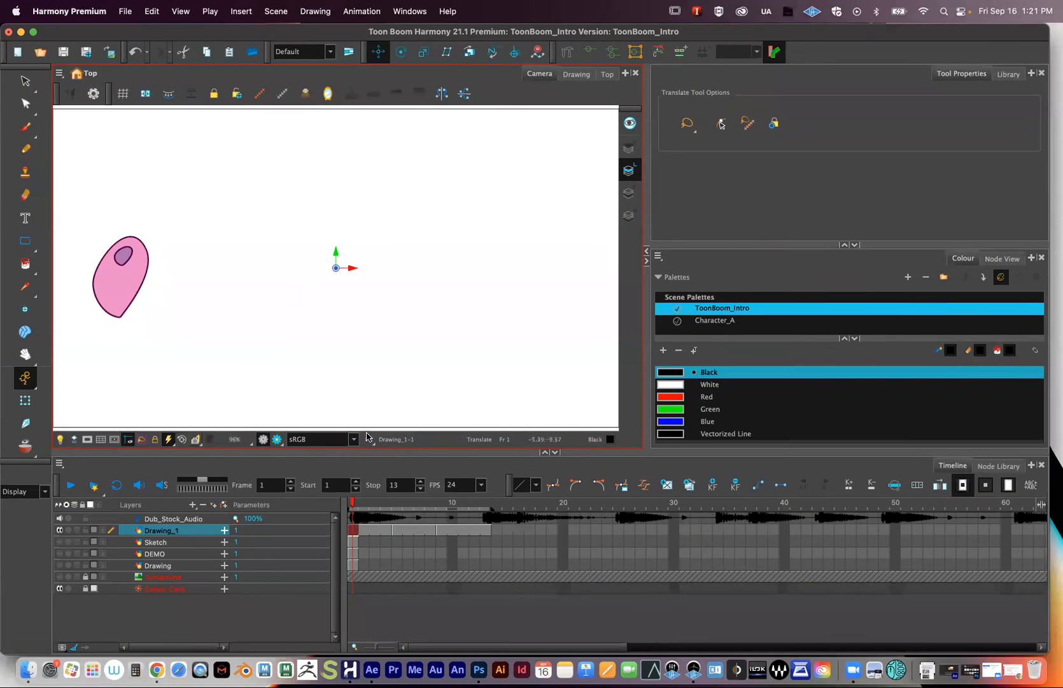
- Scrub the playhead through the bean animation and leave it on frame 1
{"action": "left_click_drag", "start_coordinate": [430, 503], "coordinate": [399, 507]}
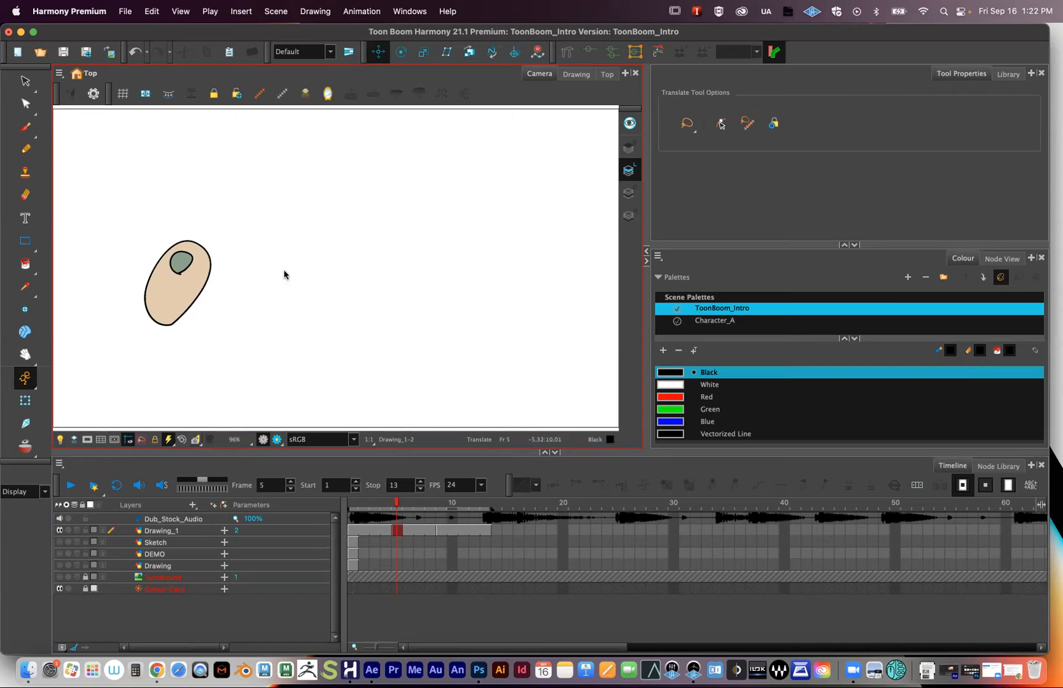
{"action": "left_click_drag", "start_coordinate": [391, 506], "coordinate": [353, 507]}
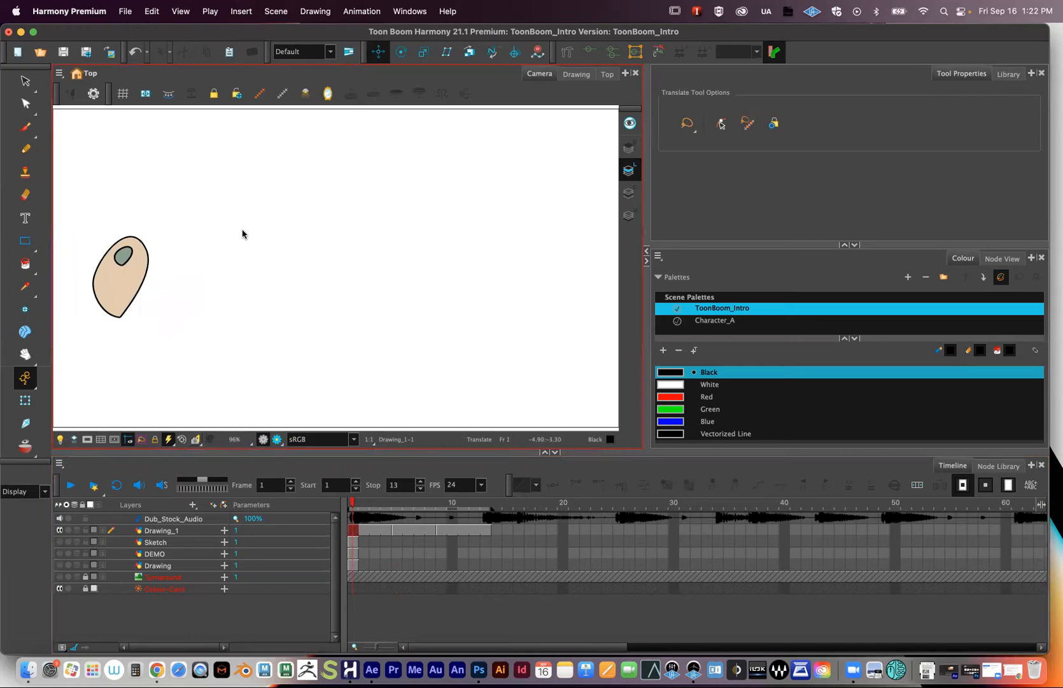
{"action": "left_click", "coordinate": [125, 10]}
- Show the File menu's Export submenu with the SWF option available
{"action": "mouse_move", "coordinate": [194, 201]}
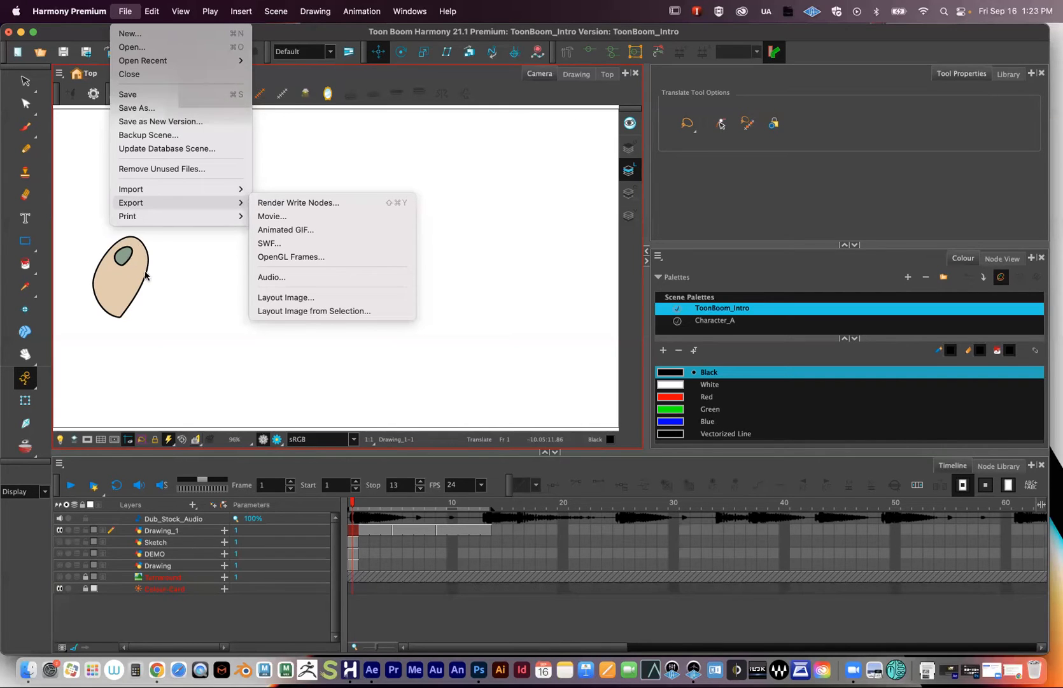
- In the SWF export settings, rename the output file from Bean1 to Test_Animation1 and save
{"action": "left_click", "coordinate": [276, 245]}
{"action": "left_click_drag", "start_coordinate": [274, 91], "coordinate": [388, 135]}
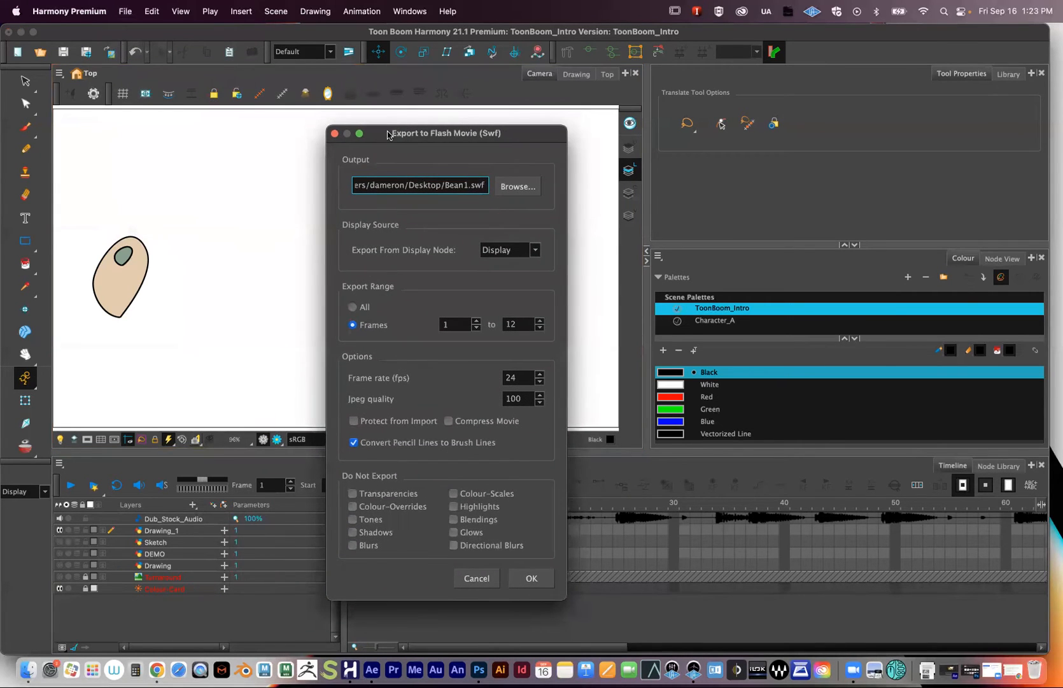
{"action": "left_click", "coordinate": [504, 189]}
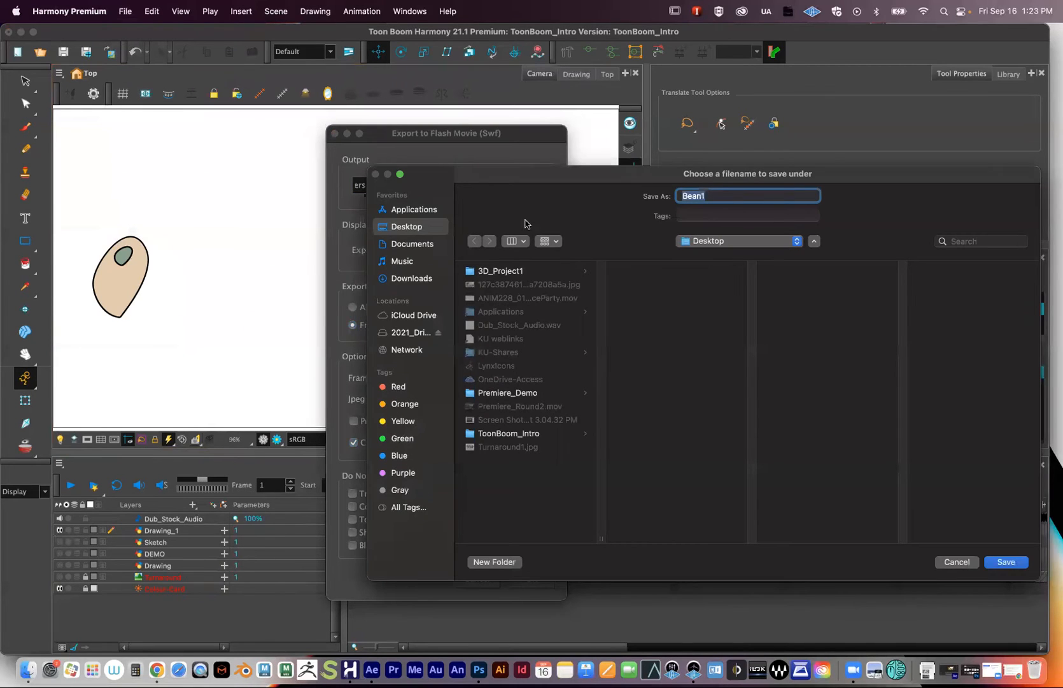
{"action": "left_click", "coordinate": [703, 196]}
{"action": "left_click_drag", "start_coordinate": [701, 195], "coordinate": [638, 190]}
{"action": "key", "text": "BackSpace"}
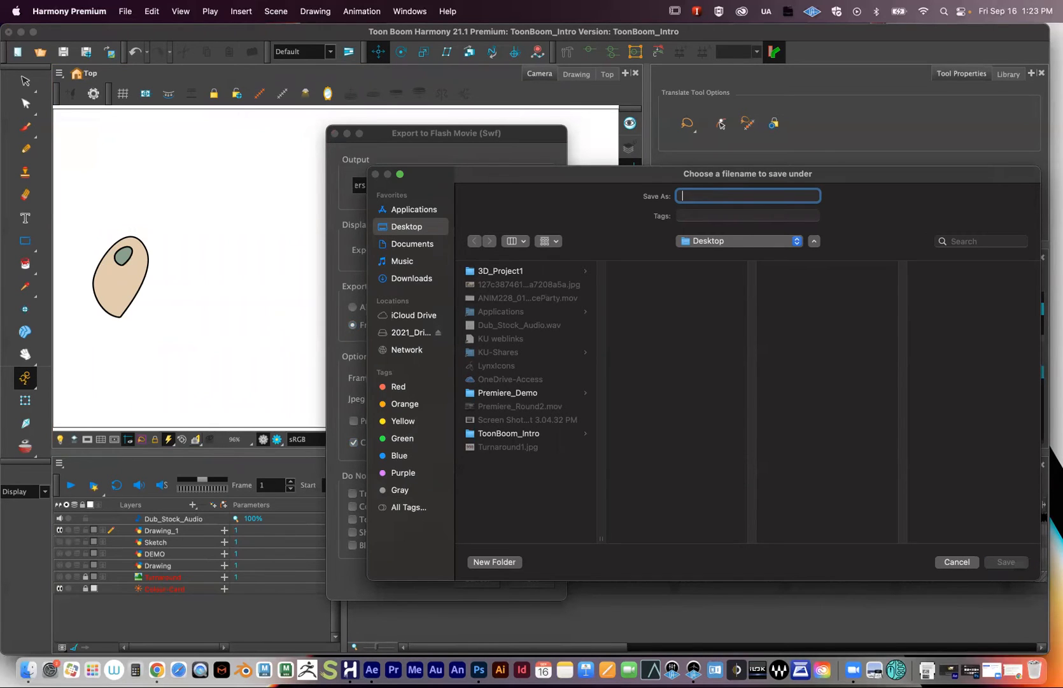
{"action": "type", "text": "Test"}
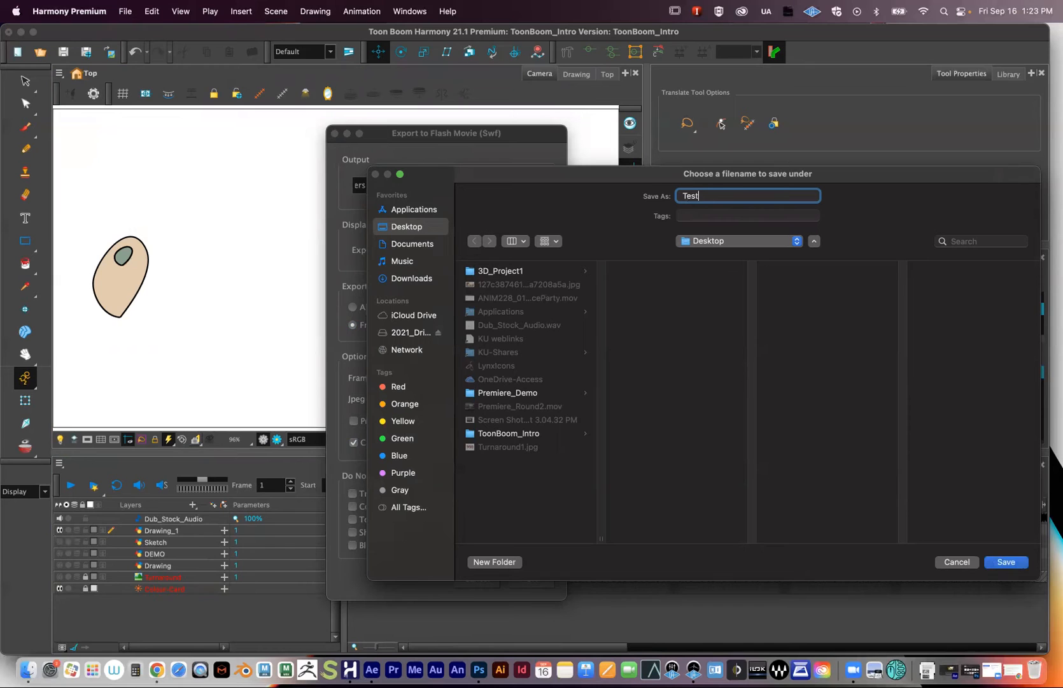
{"action": "type", "text": "_Animation1"}
{"action": "left_click", "coordinate": [1002, 565]}
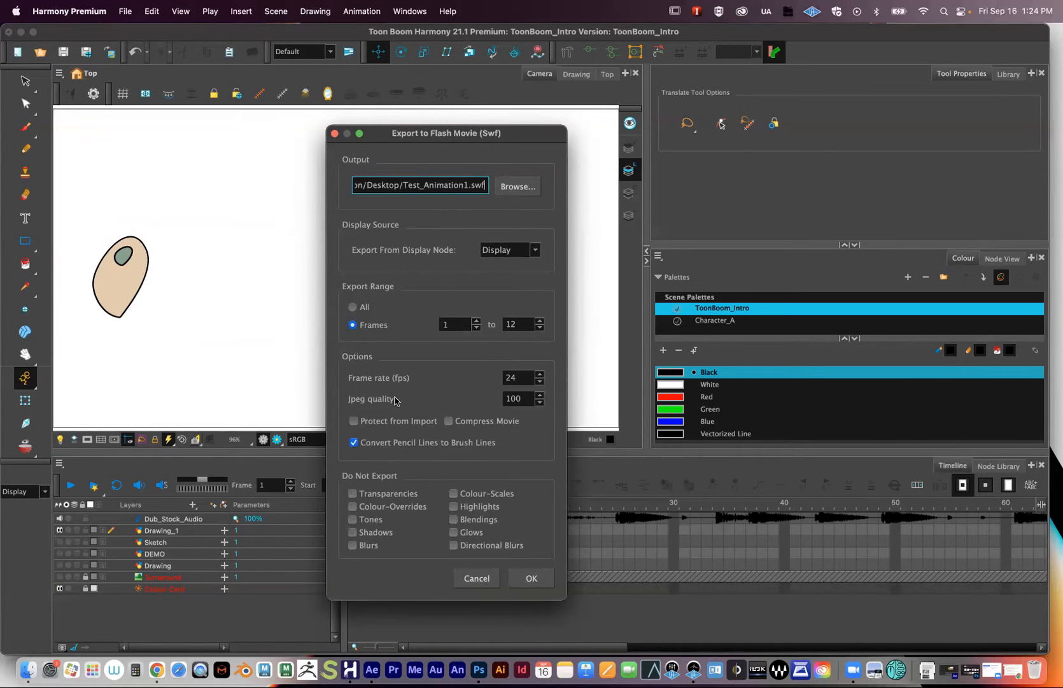
- Keep Jpeg quality at 100, run the export, dismiss the success message and minimize Harmony
{"action": "double_click", "coordinate": [508, 398]}
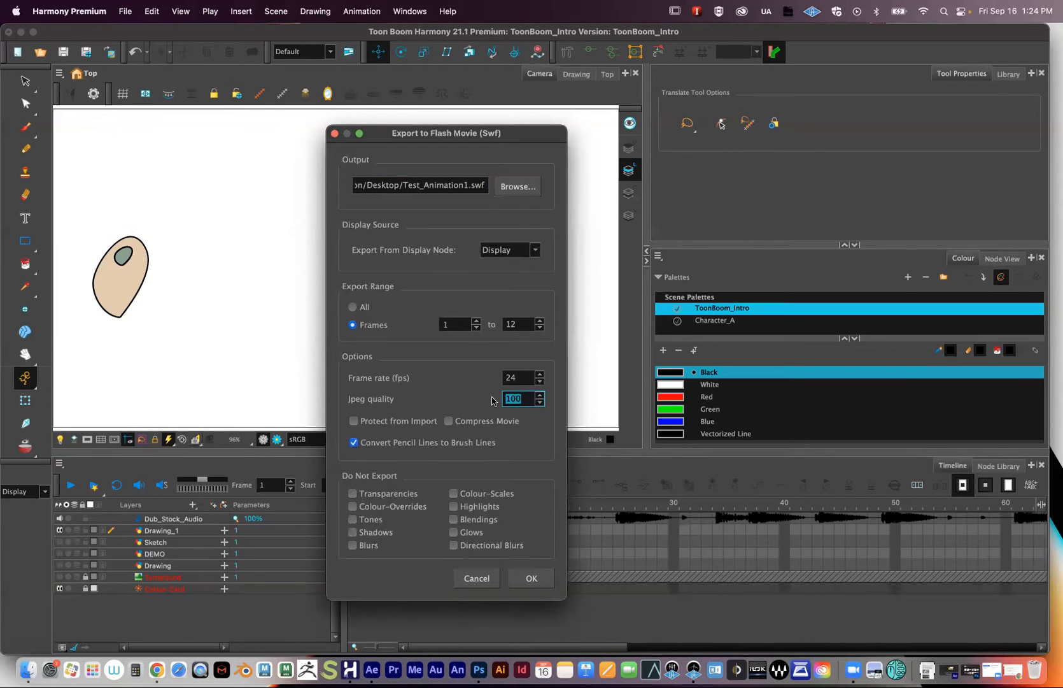
{"action": "type", "text": "100"}
{"action": "left_click", "coordinate": [527, 578]}
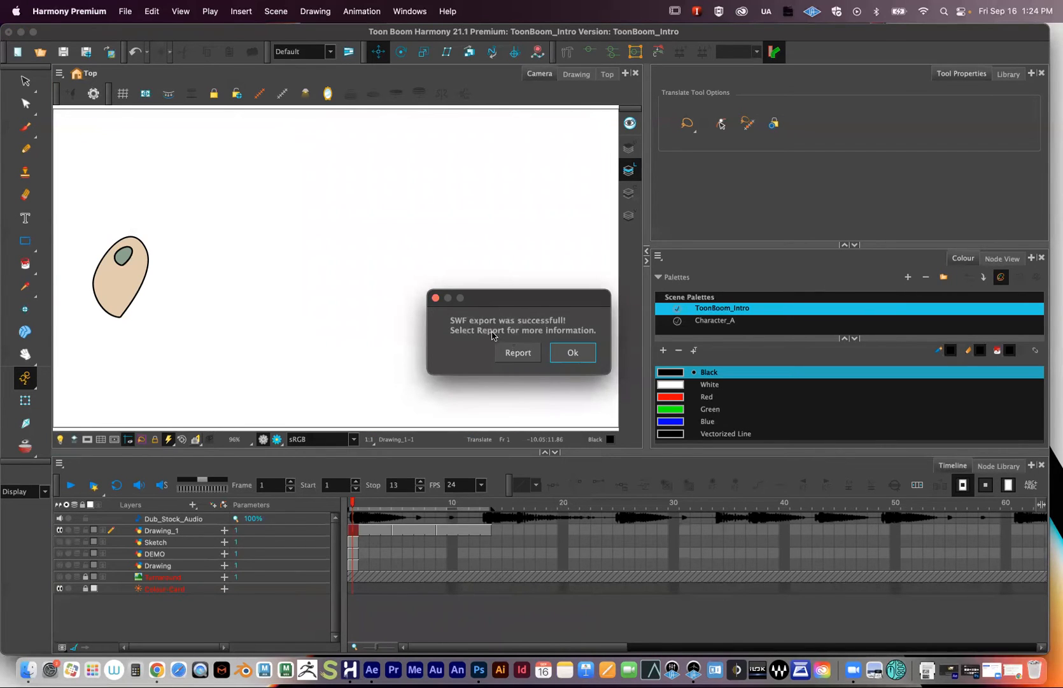
{"action": "left_click_drag", "start_coordinate": [506, 310], "coordinate": [478, 286]}
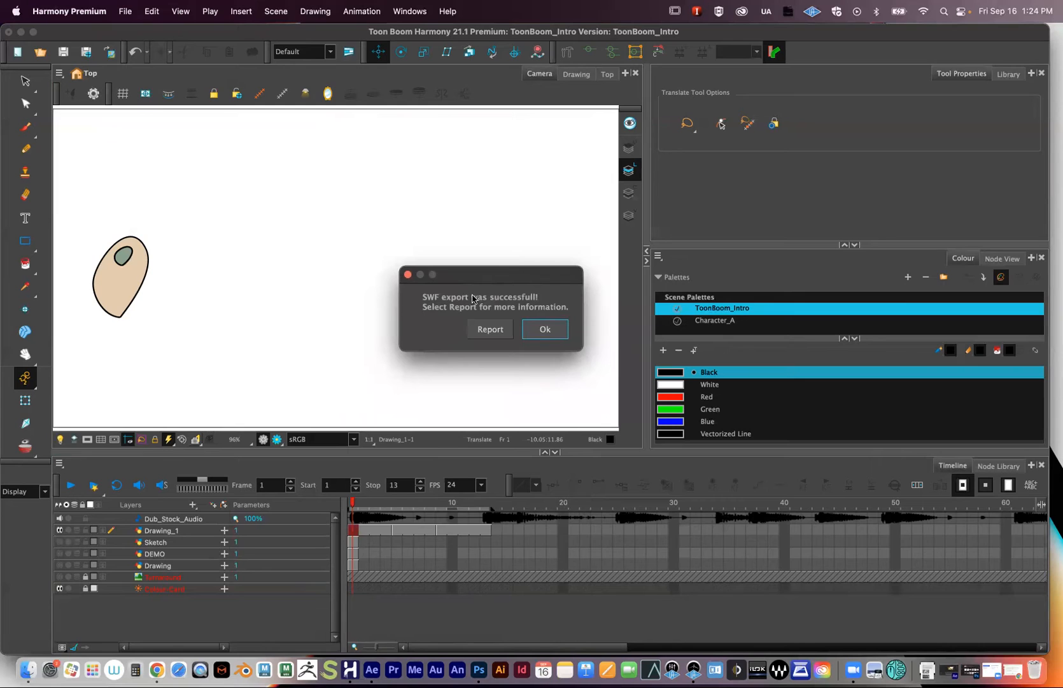
{"action": "left_click", "coordinate": [541, 329]}
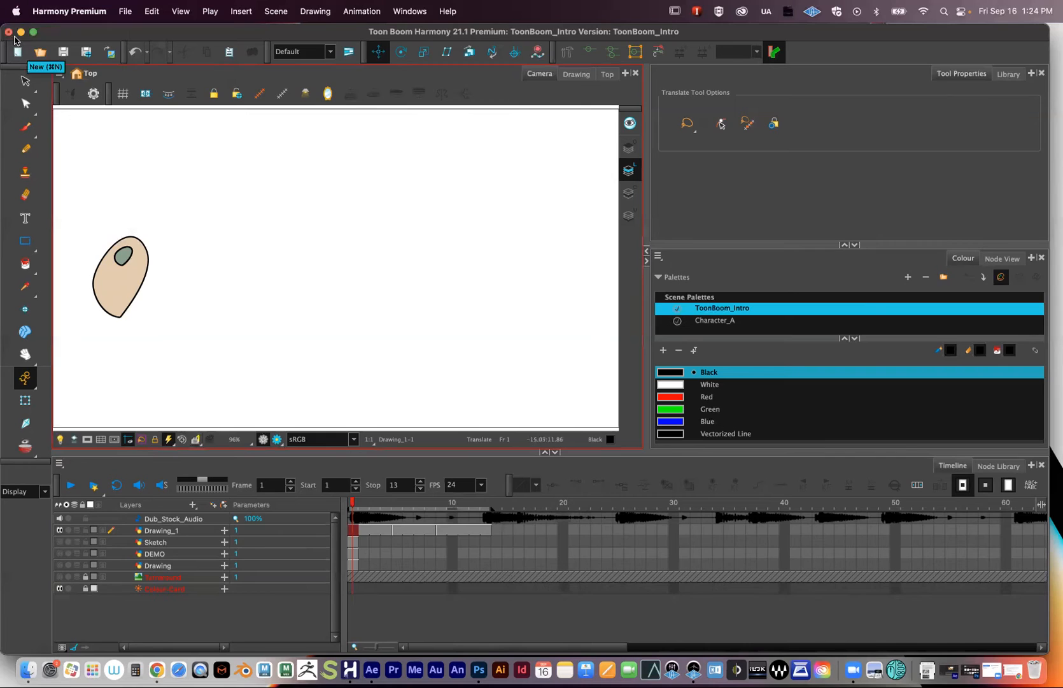
{"action": "left_click", "coordinate": [21, 32]}
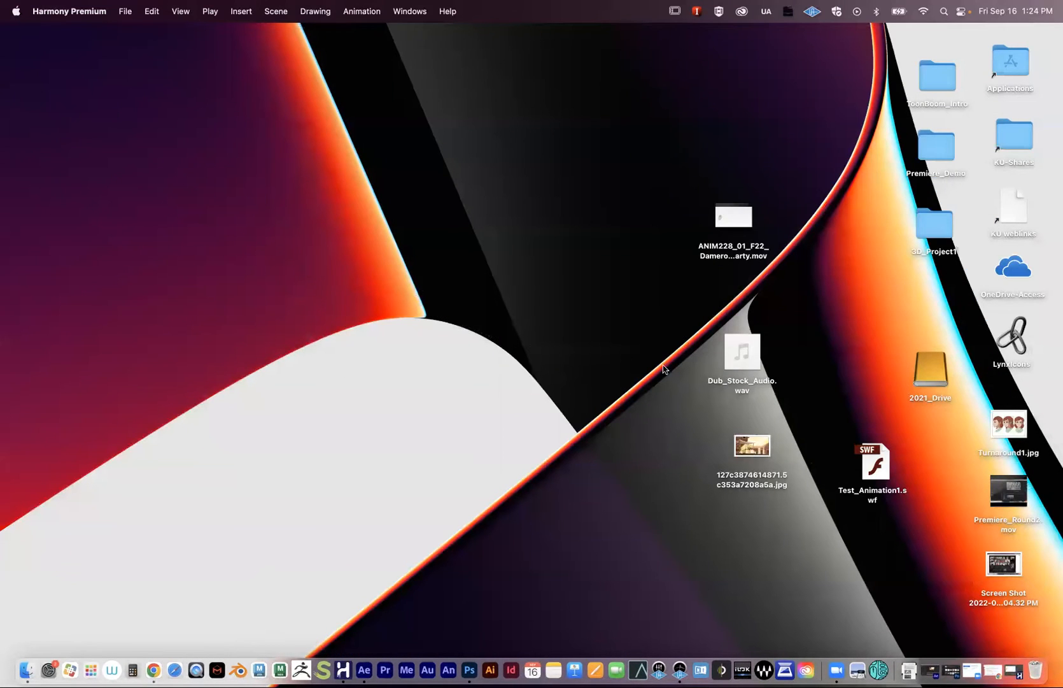
- Place Test_Animation1.swf above the party movie and move the ToonBoom_Intro folder beside them
{"action": "left_click_drag", "start_coordinate": [883, 461], "coordinate": [752, 165]}
{"action": "left_click_drag", "start_coordinate": [739, 224], "coordinate": [751, 243]}
{"action": "left_click_drag", "start_coordinate": [685, 224], "coordinate": [832, 281]}
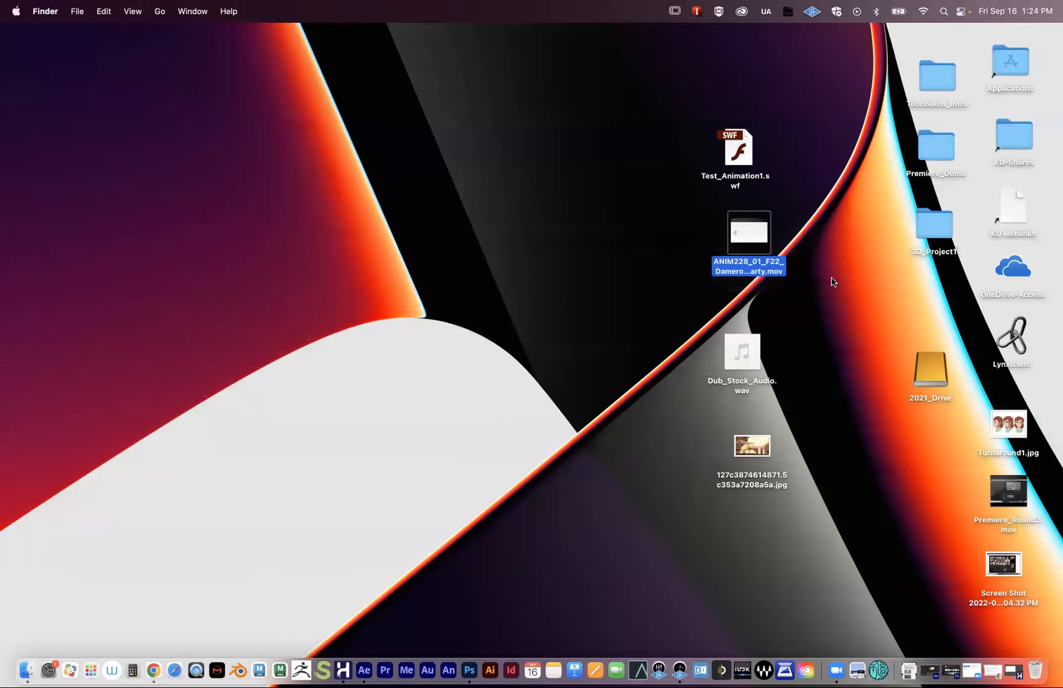
{"action": "left_click_drag", "start_coordinate": [684, 146], "coordinate": [782, 148]}
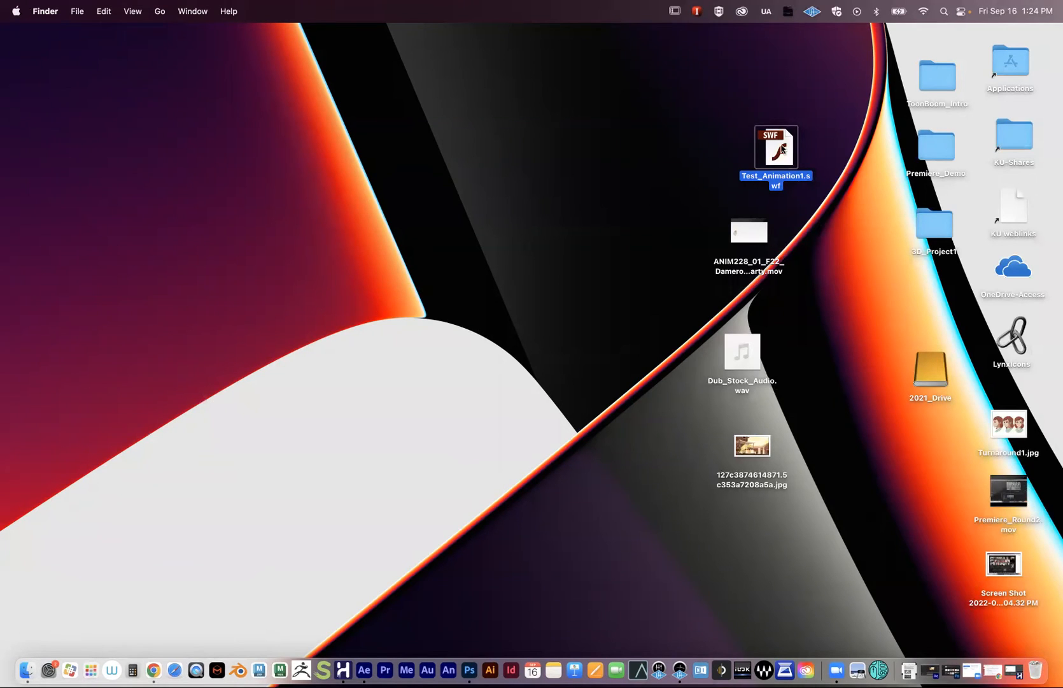
{"action": "left_click_drag", "start_coordinate": [937, 93], "coordinate": [560, 178]}
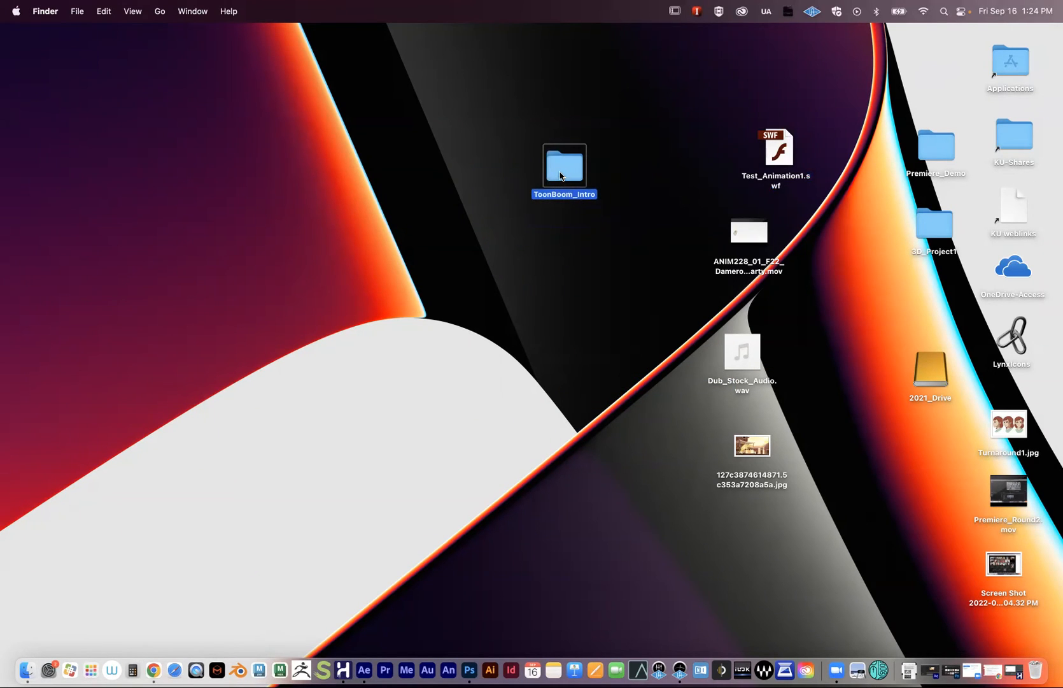
- Open ToonBoom_Intro and move its After_Effects folder to the Trash
{"action": "double_click", "coordinate": [559, 179]}
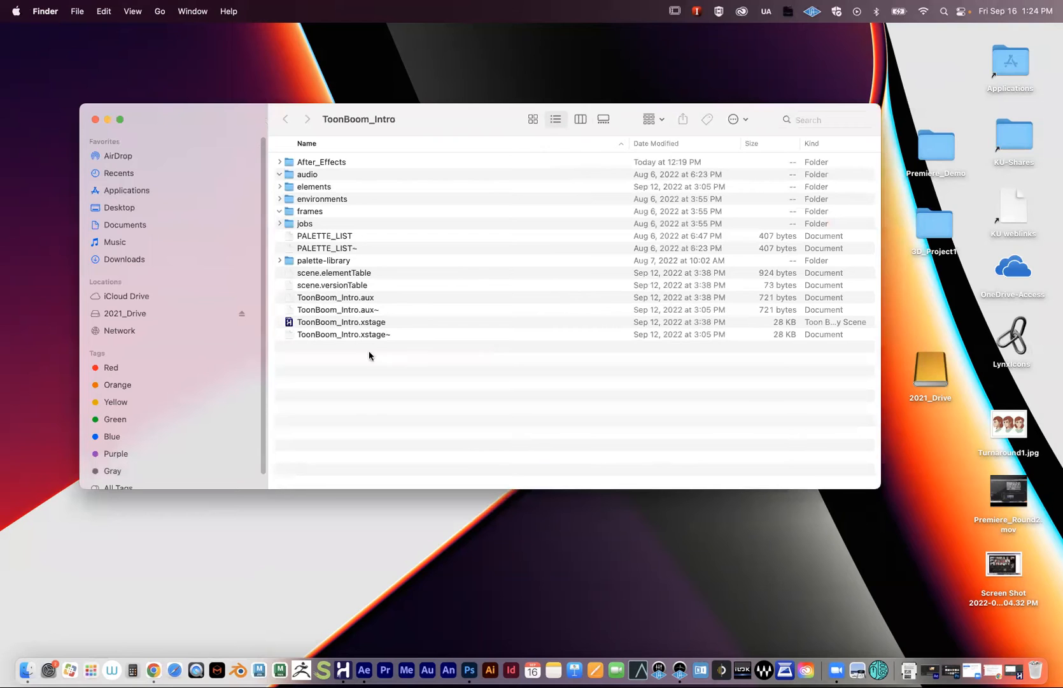
{"action": "left_click_drag", "start_coordinate": [228, 126], "coordinate": [210, 163]}
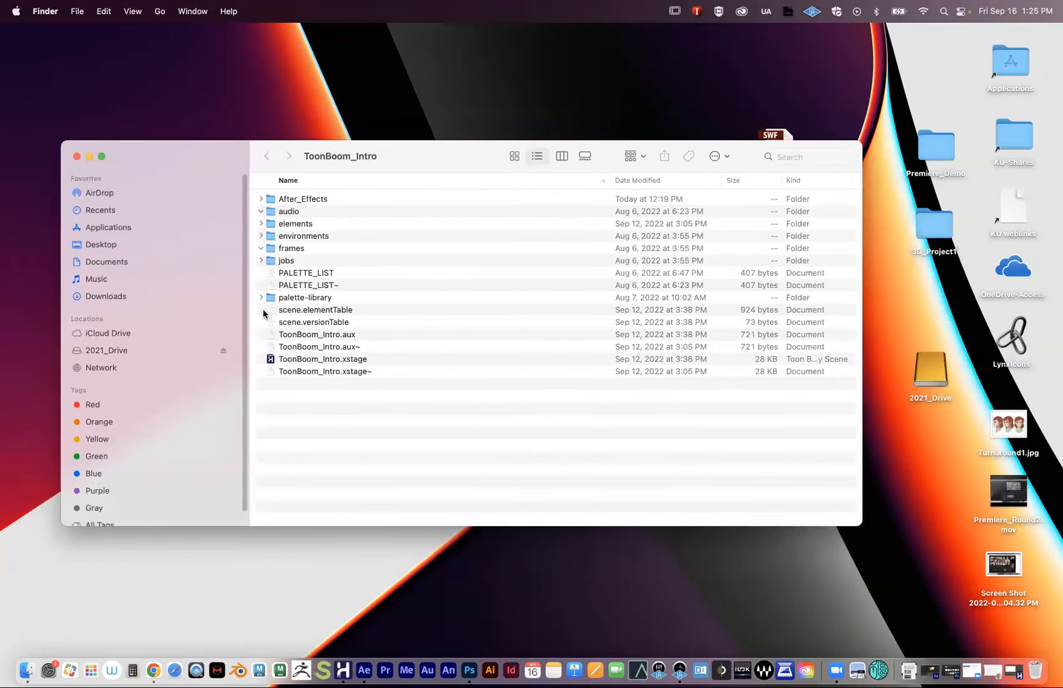
{"action": "right_click", "coordinate": [297, 198]}
{"action": "left_click", "coordinate": [326, 225]}
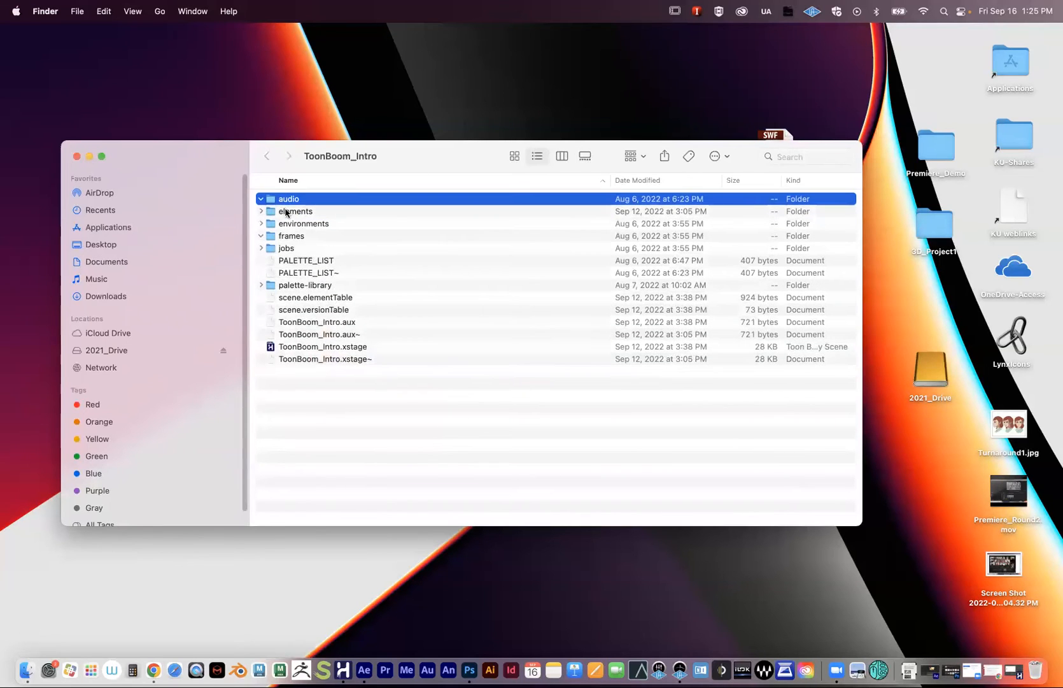
{"action": "left_click", "coordinate": [259, 199]}
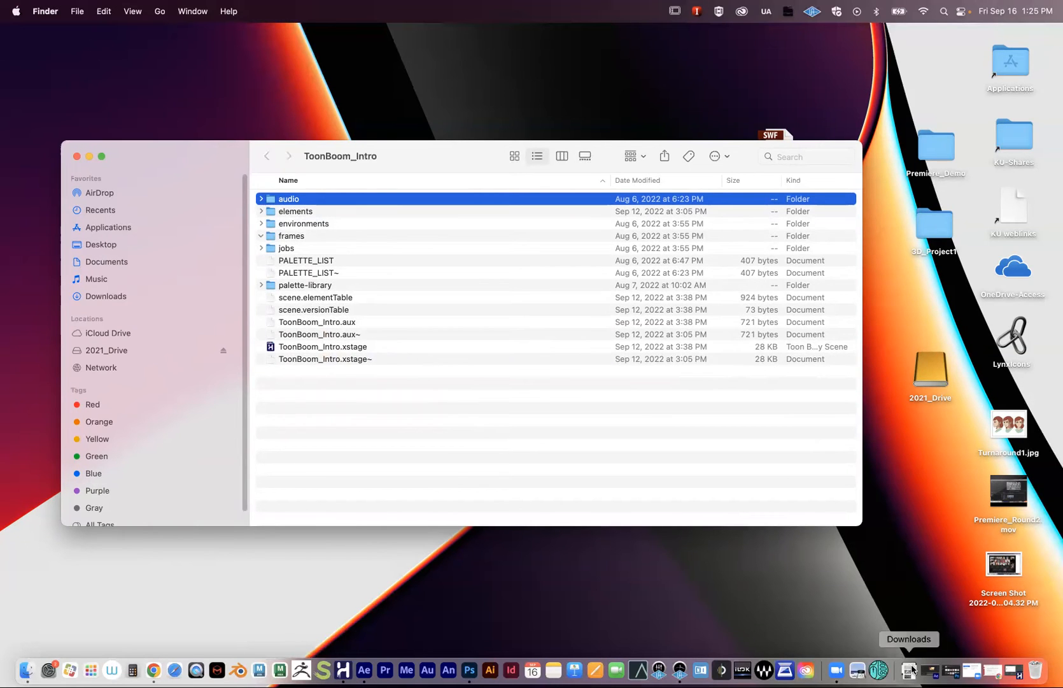
- Restore Harmony, save the scene via File > Save, and minimize it again
{"action": "left_click", "coordinate": [993, 670]}
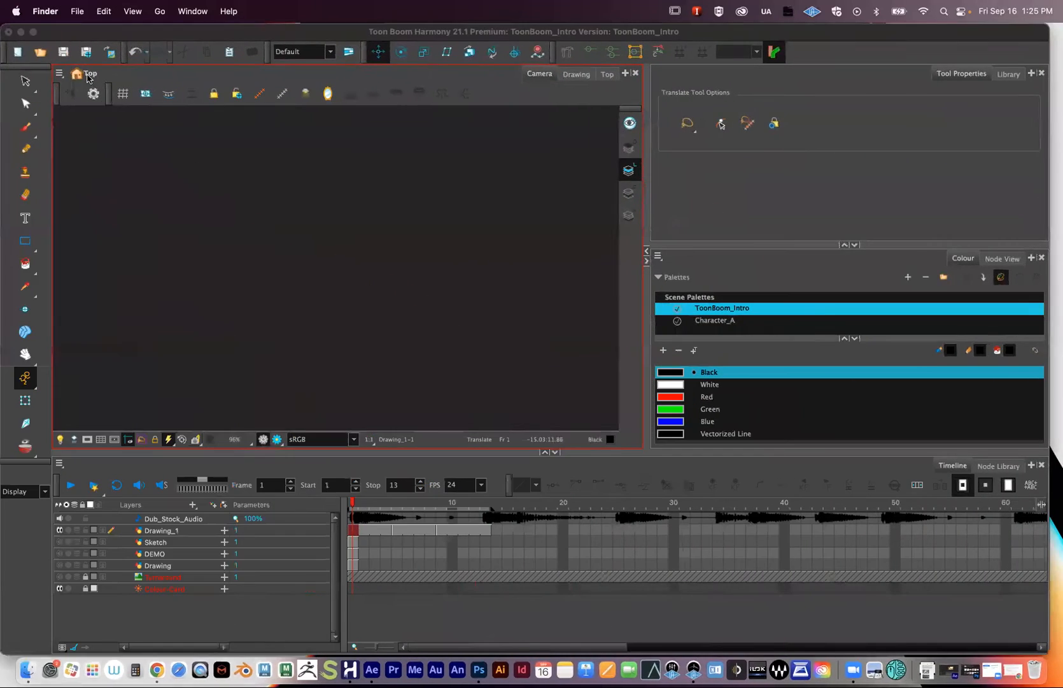
{"action": "left_click", "coordinate": [124, 11]}
{"action": "left_click", "coordinate": [132, 97]}
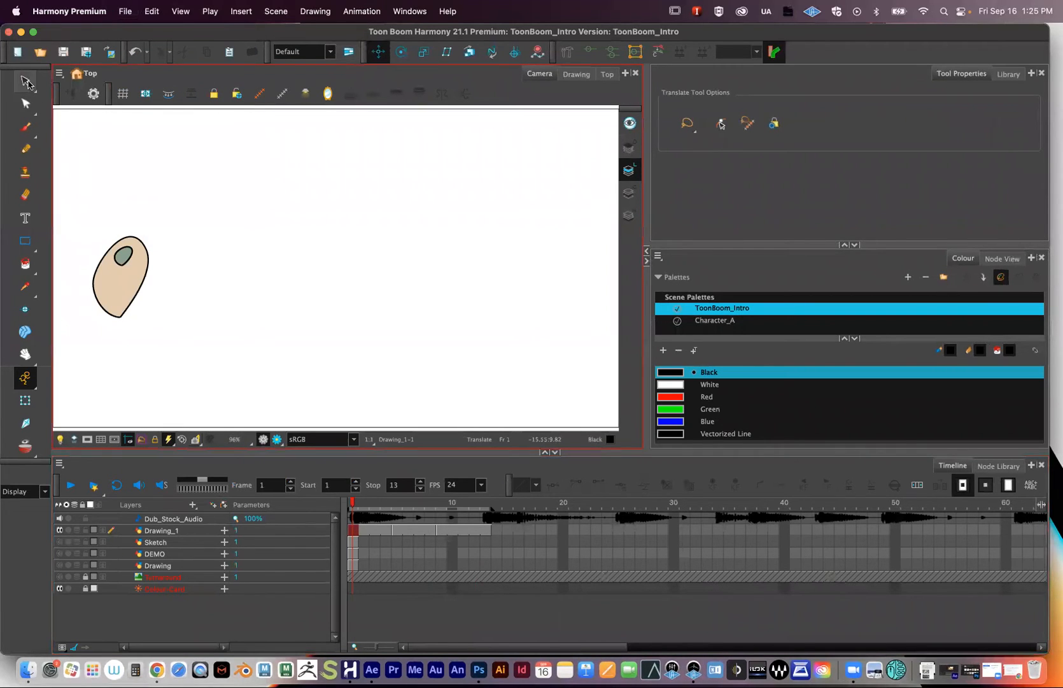
{"action": "left_click", "coordinate": [20, 31]}
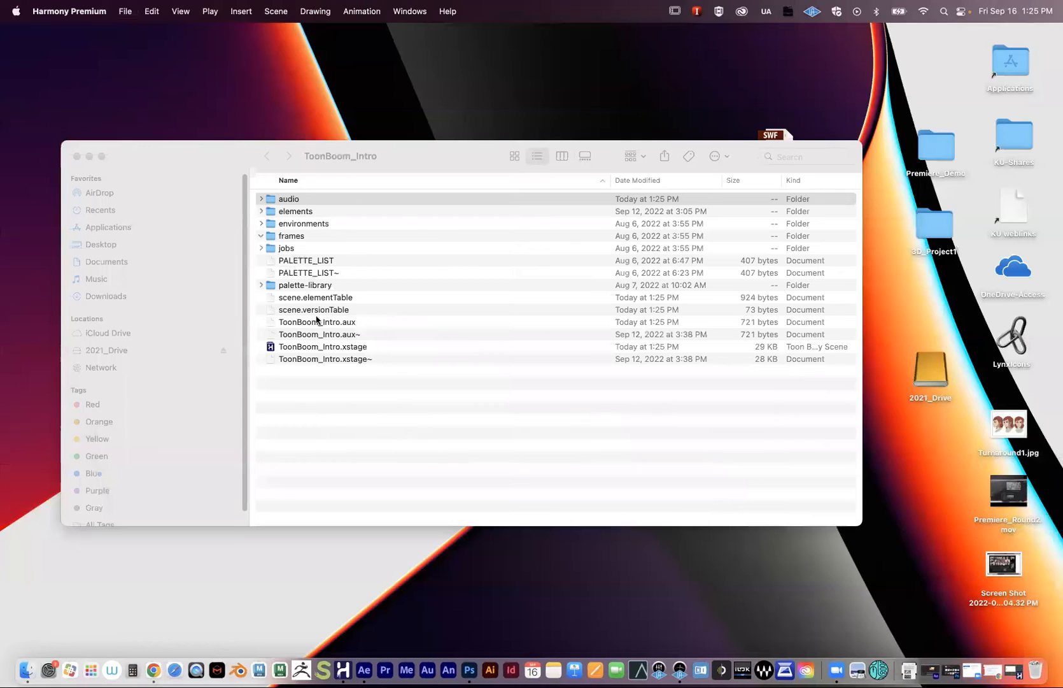
- Collapse the audio folder, reposition the ToonBoom_Intro window, then close it
{"action": "left_click", "coordinate": [262, 199]}
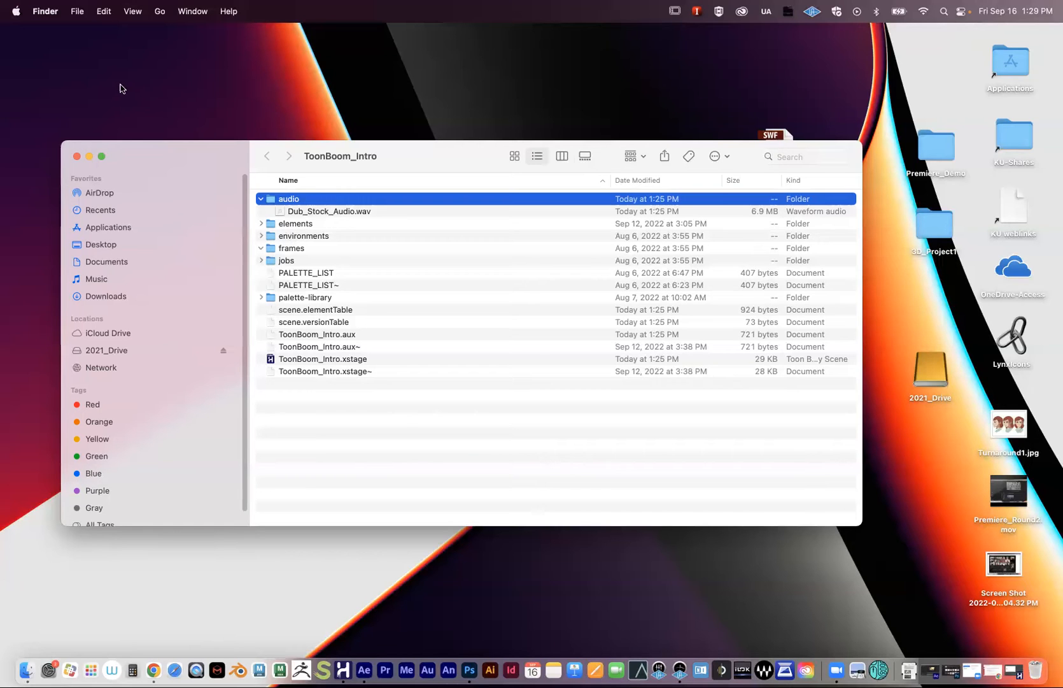
{"action": "mouse_move", "coordinate": [148, 152]}
{"action": "left_mouse_down"}
{"action": "mouse_move", "coordinate": [196, 147]}
{"action": "mouse_move", "coordinate": [151, 133]}
{"action": "left_mouse_up"}
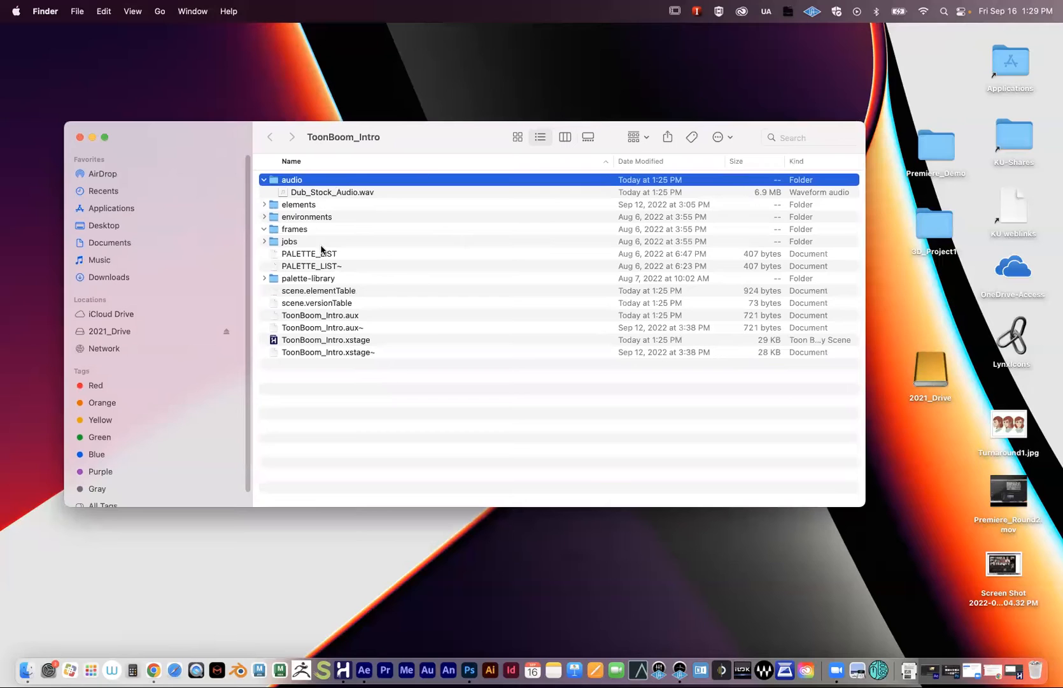
{"action": "left_click", "coordinate": [263, 180]}
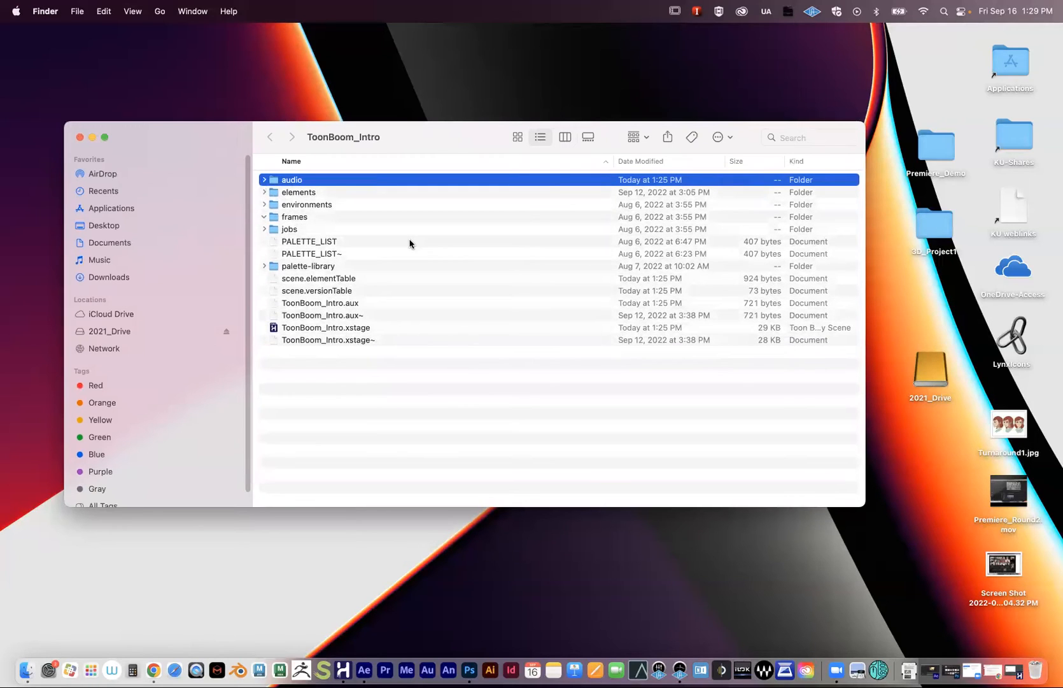
{"action": "left_click_drag", "start_coordinate": [146, 143], "coordinate": [210, 169]}
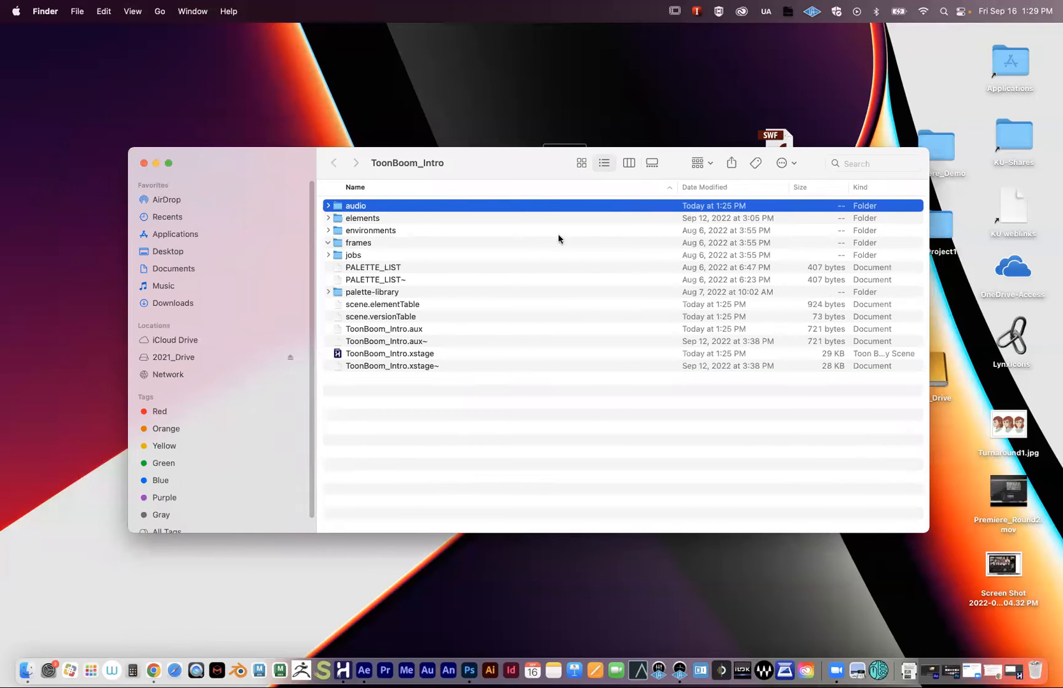
{"action": "left_click_drag", "start_coordinate": [493, 172], "coordinate": [378, 127]}
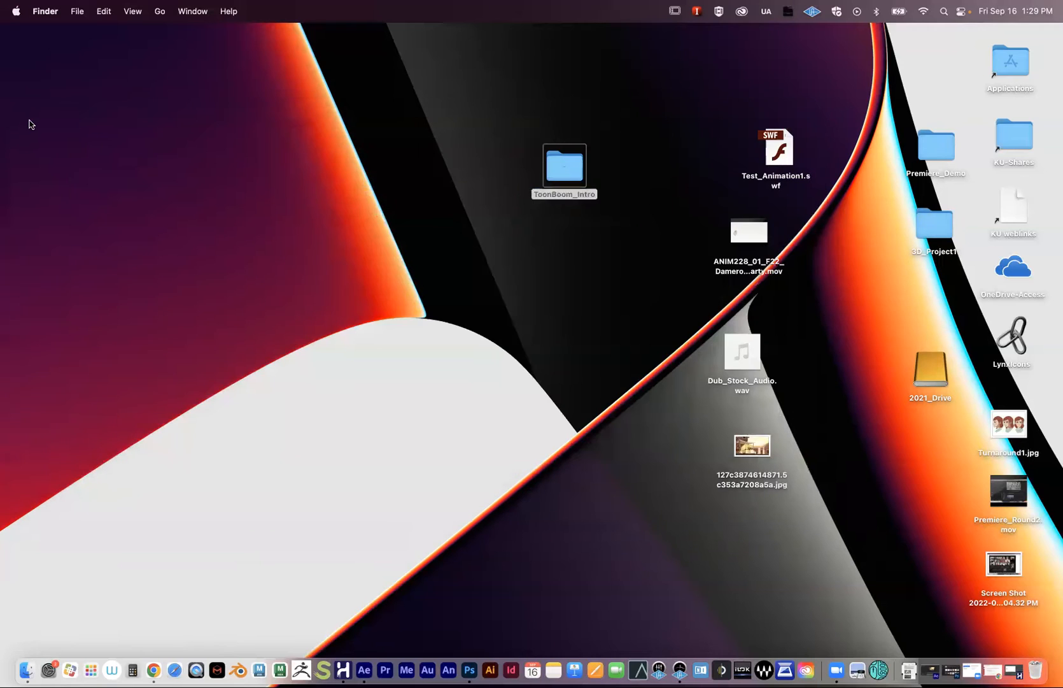
{"action": "left_click", "coordinate": [29, 117]}
{"action": "mouse_move", "coordinate": [551, 179]}
{"action": "left_mouse_down"}
{"action": "mouse_move", "coordinate": [599, 146]}
{"action": "mouse_move", "coordinate": [562, 176]}
{"action": "left_mouse_up"}
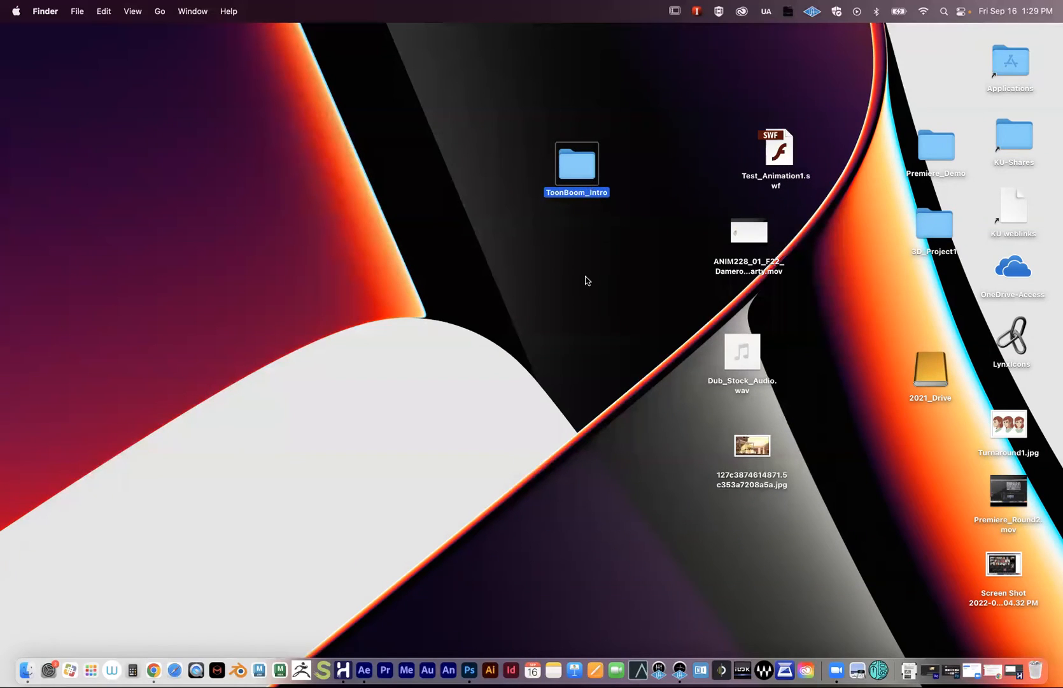
- Create a new desktop folder and name it DanceParty_AfterEffects
{"action": "left_click", "coordinate": [573, 278]}
{"action": "right_click", "coordinate": [540, 274]}
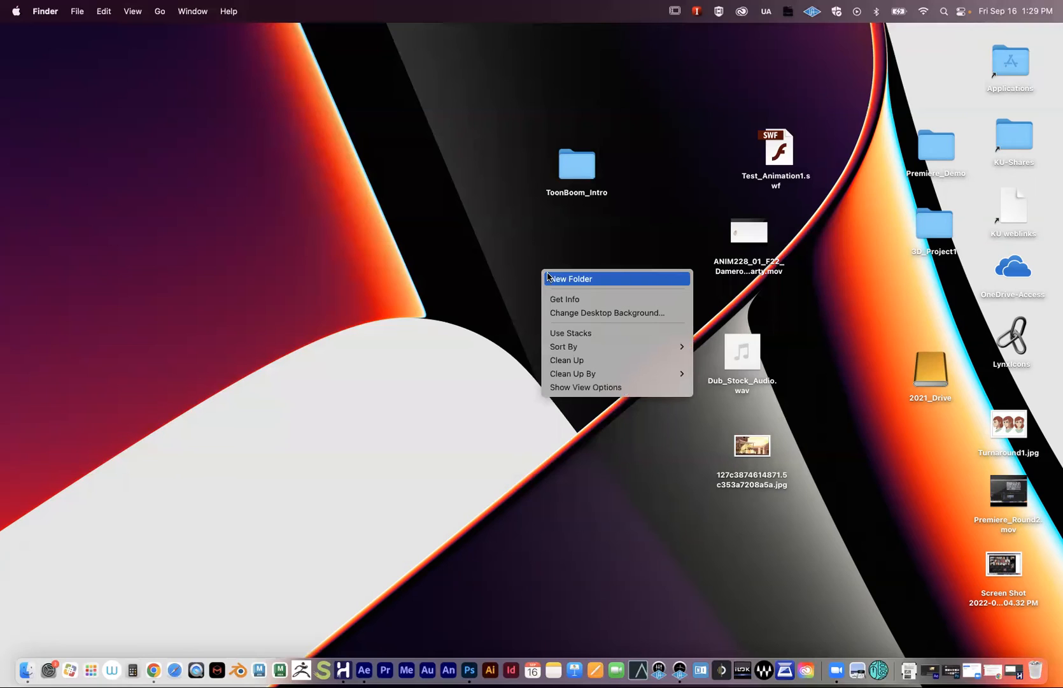
{"action": "left_click", "coordinate": [548, 278]}
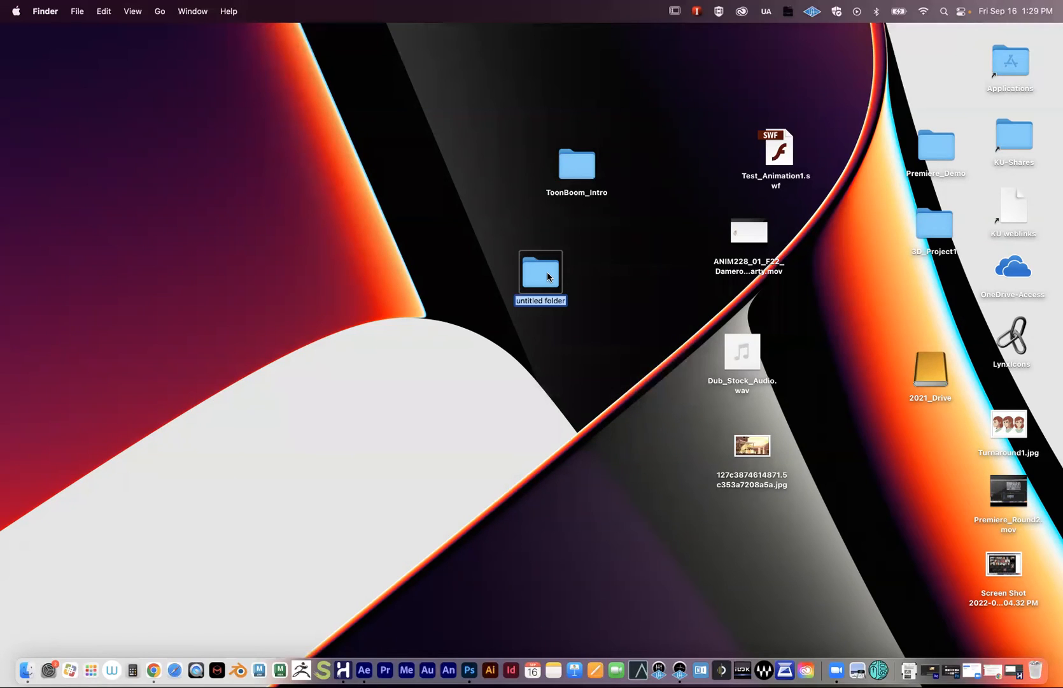
{"action": "type", "text": "Intro_Ani"}
{"action": "key", "text": "BackSpace"}
{"action": "key", "text": "BackSpace"}
{"action": "key", "text": "BackSpace"}
{"action": "key", "text": "BackSpace"}
{"action": "key", "text": "BackSpace"}
{"action": "key", "text": "BackSpace"}
{"action": "key", "text": "BackSpace"}
{"action": "key", "text": "BackSpace"}
{"action": "type", "text": "DanceParty_After Effects"}
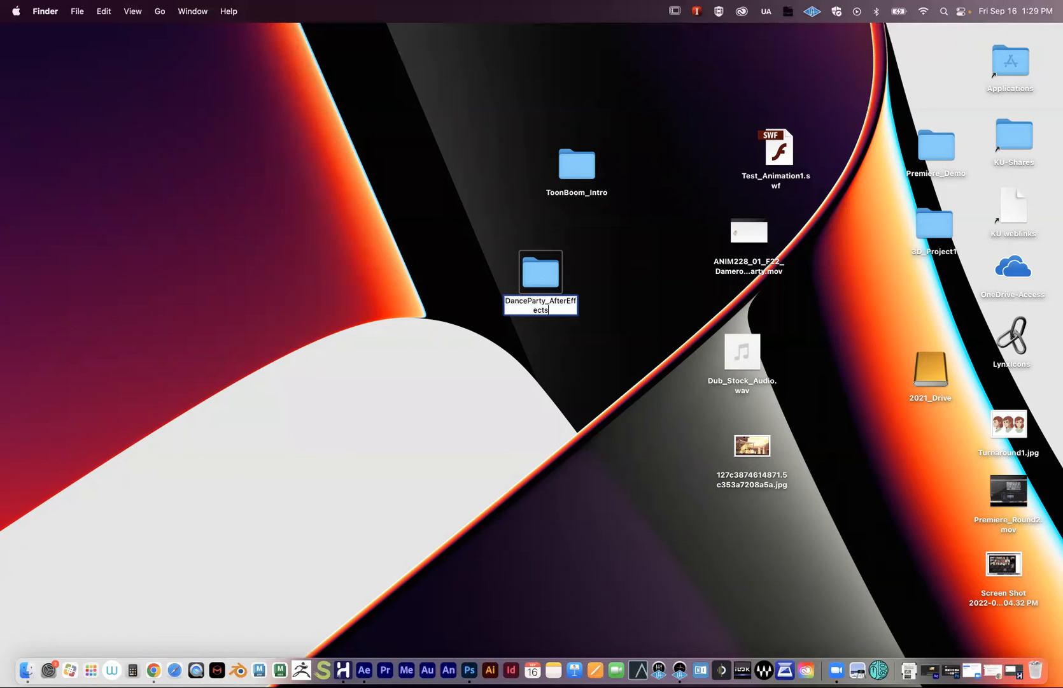
{"action": "key", "text": "Return"}
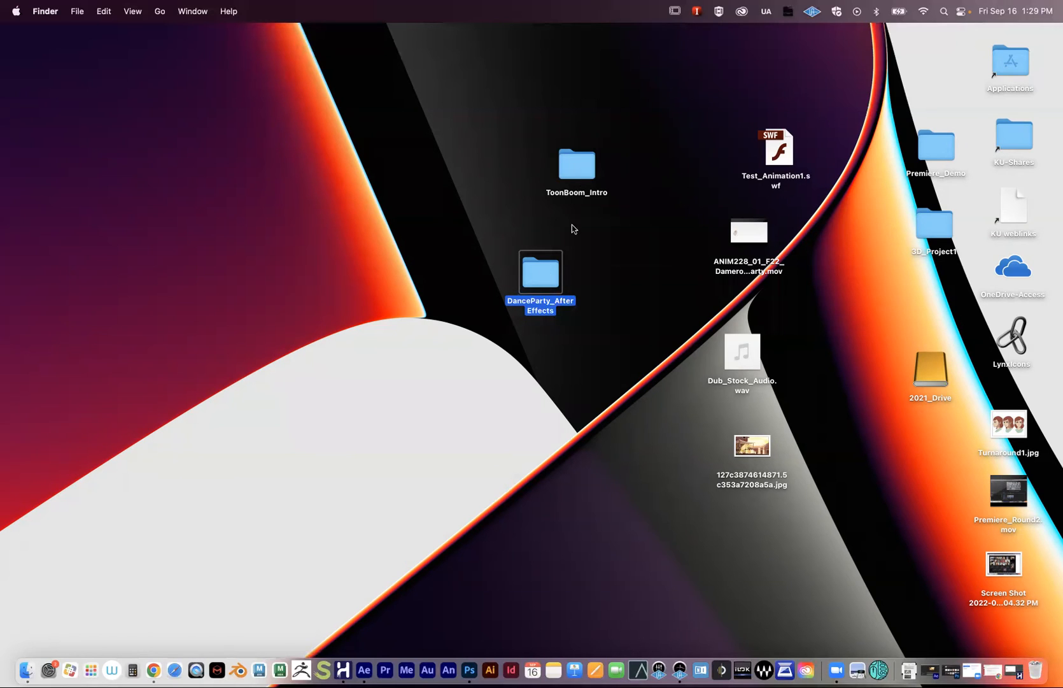
- Place the DanceParty_AfterEffects folder below ToonBoom_Intro and clear the selection
{"action": "left_click_drag", "start_coordinate": [536, 275], "coordinate": [570, 255]}
{"action": "left_click", "coordinate": [526, 148]}
{"action": "left_click_drag", "start_coordinate": [513, 132], "coordinate": [678, 389]}
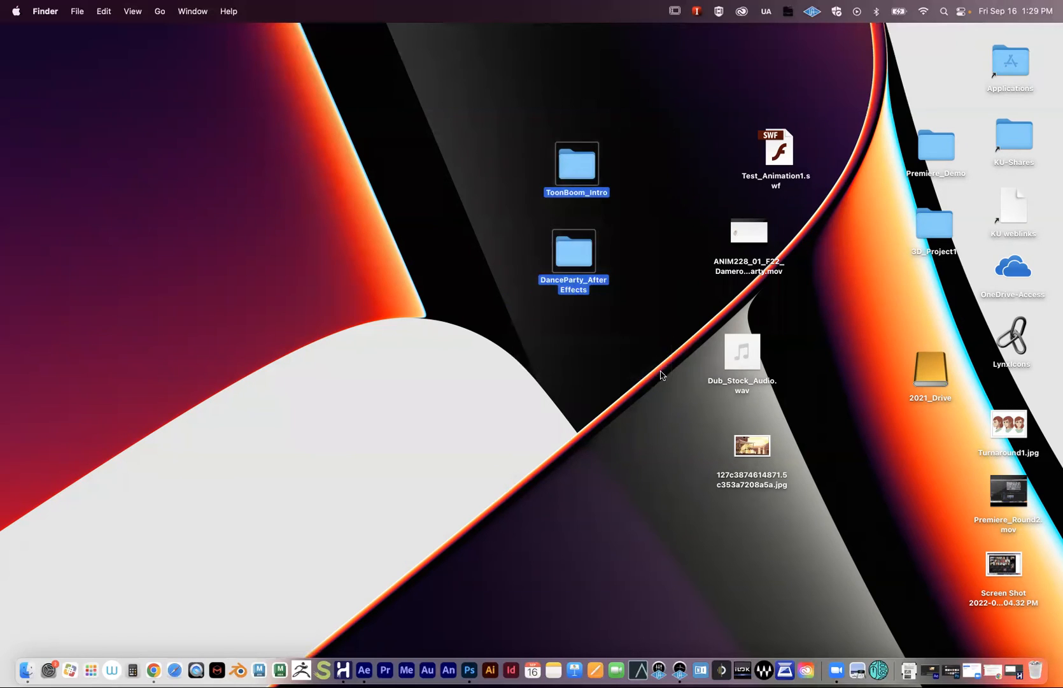
{"action": "left_click", "coordinate": [472, 222]}
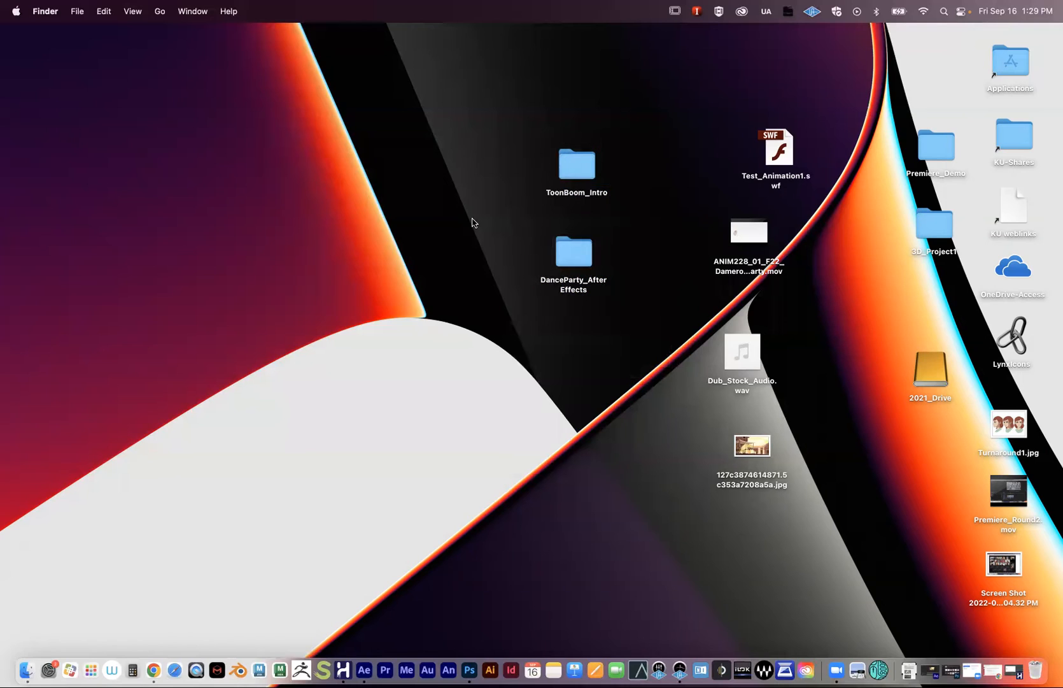
- Drag DanceParty_AfterEffects into ToonBoom_Intro and back onto the desktop, then close ToonBoom_Intro
{"action": "double_click", "coordinate": [570, 164]}
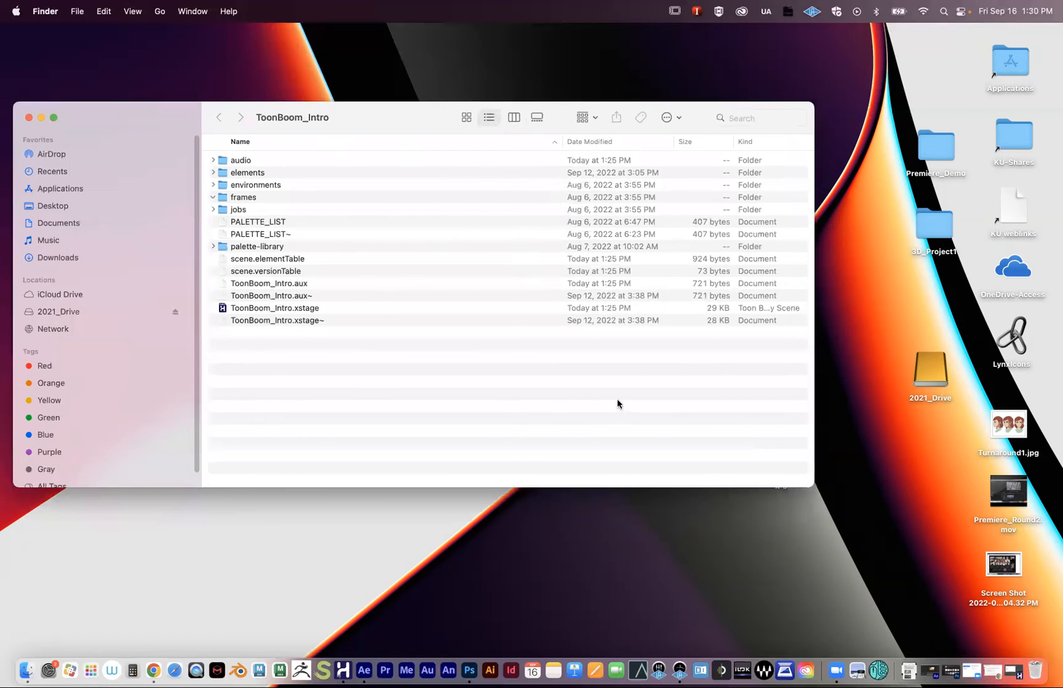
{"action": "left_click_drag", "start_coordinate": [813, 486], "coordinate": [530, 577]}
{"action": "left_click_drag", "start_coordinate": [592, 269], "coordinate": [292, 412]}
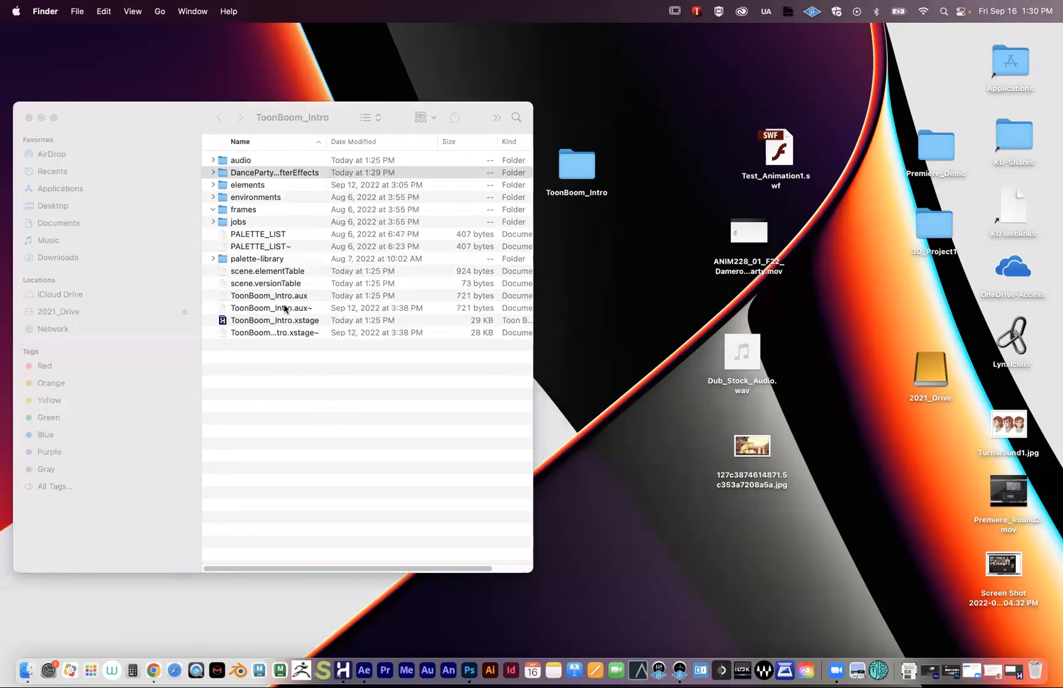
{"action": "left_click_drag", "start_coordinate": [566, 178], "coordinate": [621, 179]}
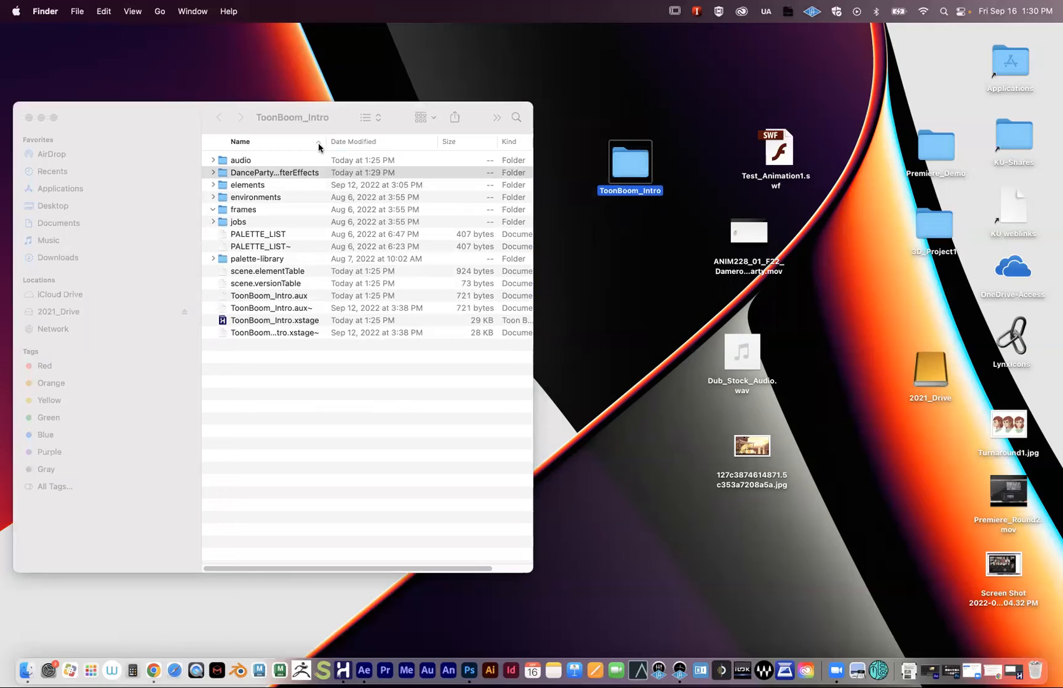
{"action": "left_click_drag", "start_coordinate": [242, 173], "coordinate": [653, 280]}
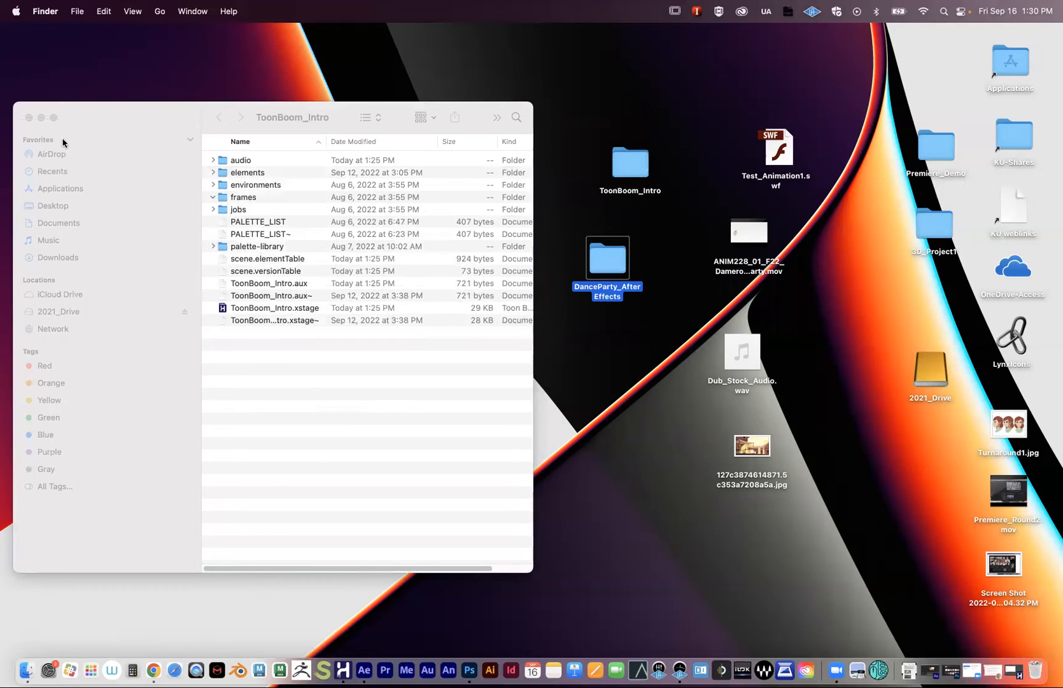
{"action": "left_click", "coordinate": [29, 117]}
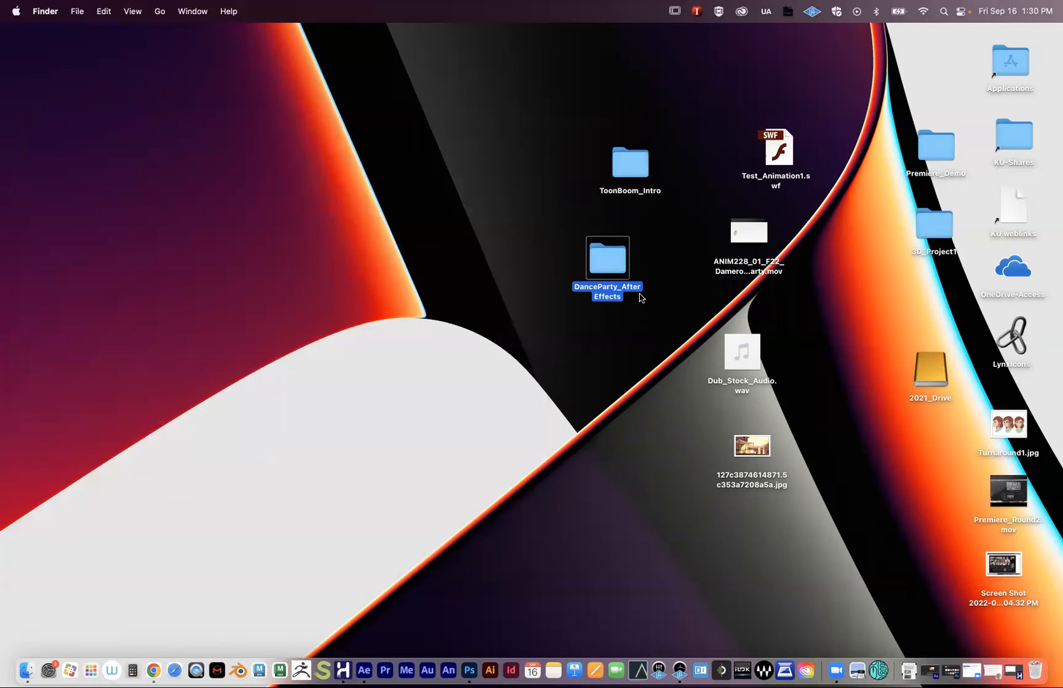
- Open DanceParty_AfterEffects in a narrower, taller window, with its icon below ToonBoom_Intro
{"action": "left_click_drag", "start_coordinate": [612, 259], "coordinate": [517, 282]}
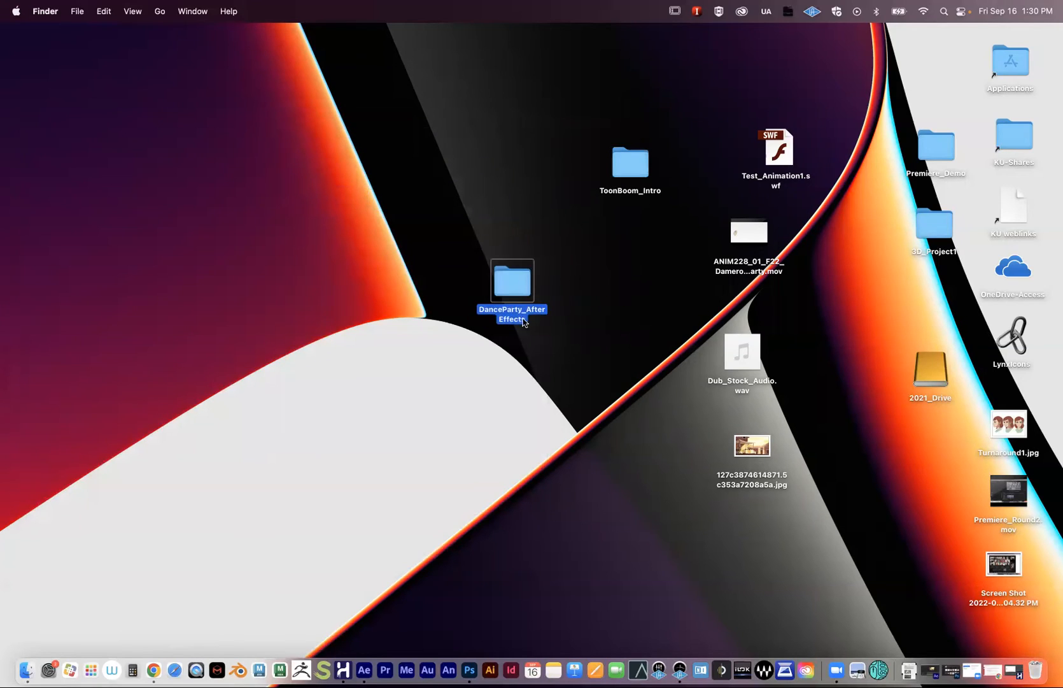
{"action": "double_click", "coordinate": [516, 285]}
{"action": "left_click_drag", "start_coordinate": [396, 154], "coordinate": [227, 147]}
{"action": "left_click_drag", "start_coordinate": [644, 376], "coordinate": [548, 474]}
{"action": "left_click_drag", "start_coordinate": [217, 119], "coordinate": [173, 139]}
{"action": "left_click_drag", "start_coordinate": [523, 285], "coordinate": [636, 244]}
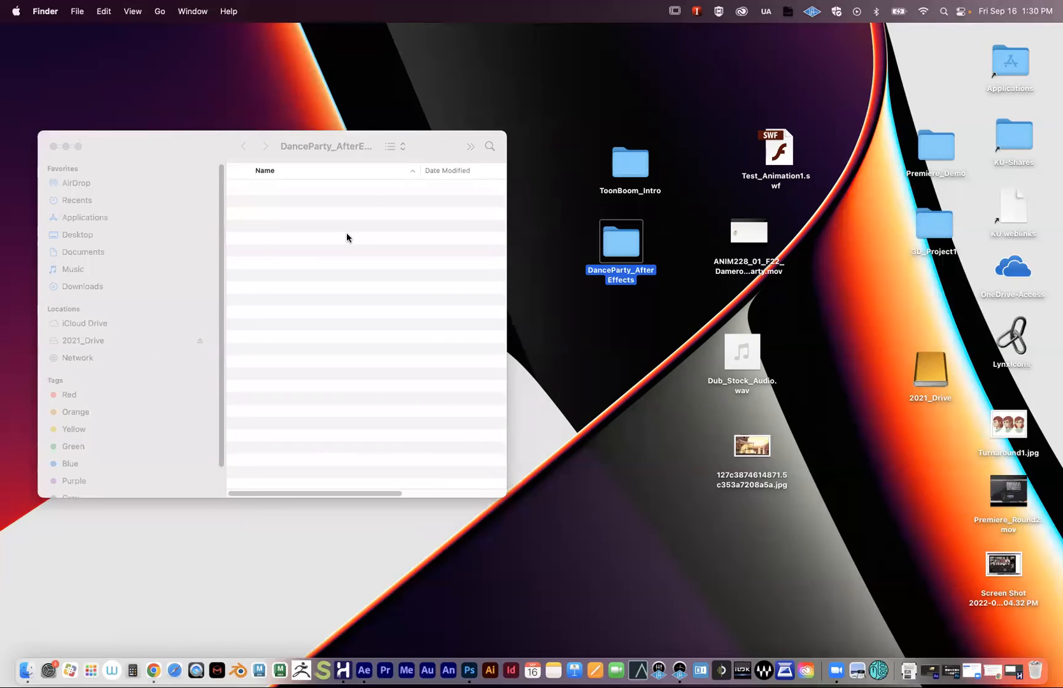
{"action": "left_click_drag", "start_coordinate": [182, 150], "coordinate": [224, 158]}
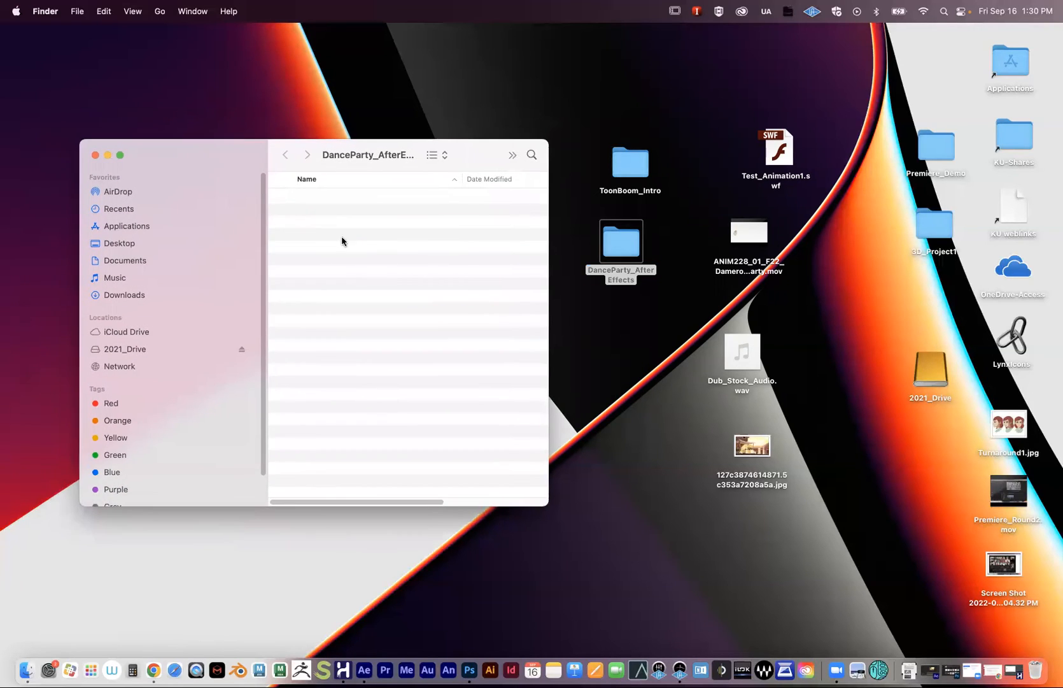
{"action": "right_click", "coordinate": [347, 235]}
{"action": "left_click", "coordinate": [357, 243]}
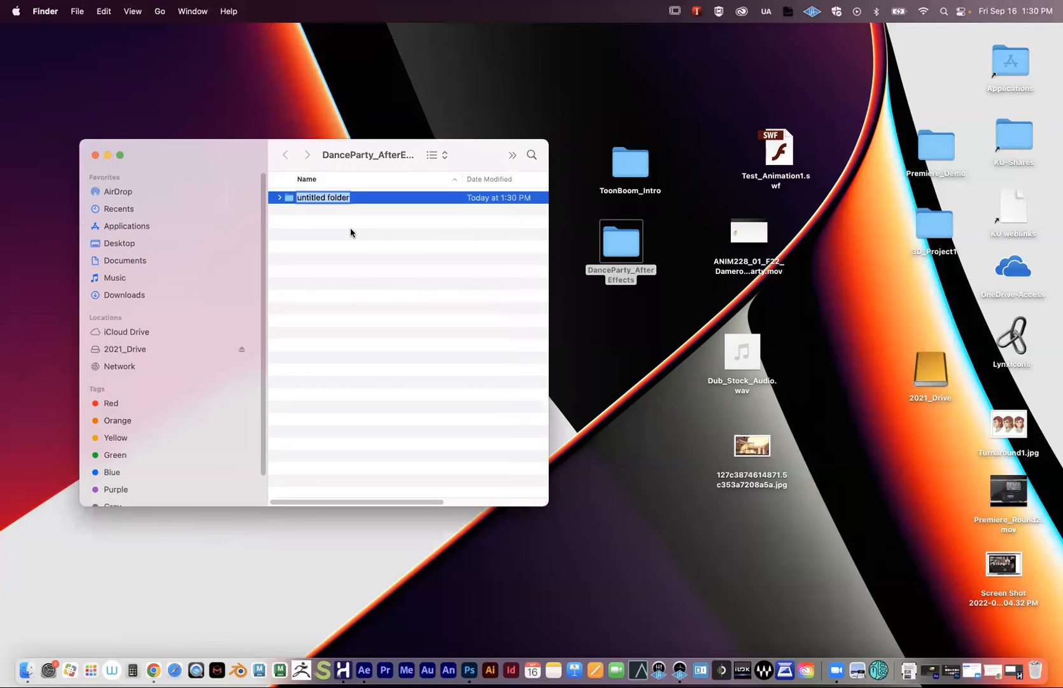
{"action": "type", "text": "Footagre"}
{"action": "key", "text": "Return"}
{"action": "left_click", "coordinate": [317, 198]}
{"action": "type", "text": "Footage"}
{"action": "key", "text": "Return"}
{"action": "right_click", "coordinate": [336, 216]}
{"action": "left_click", "coordinate": [341, 230]}
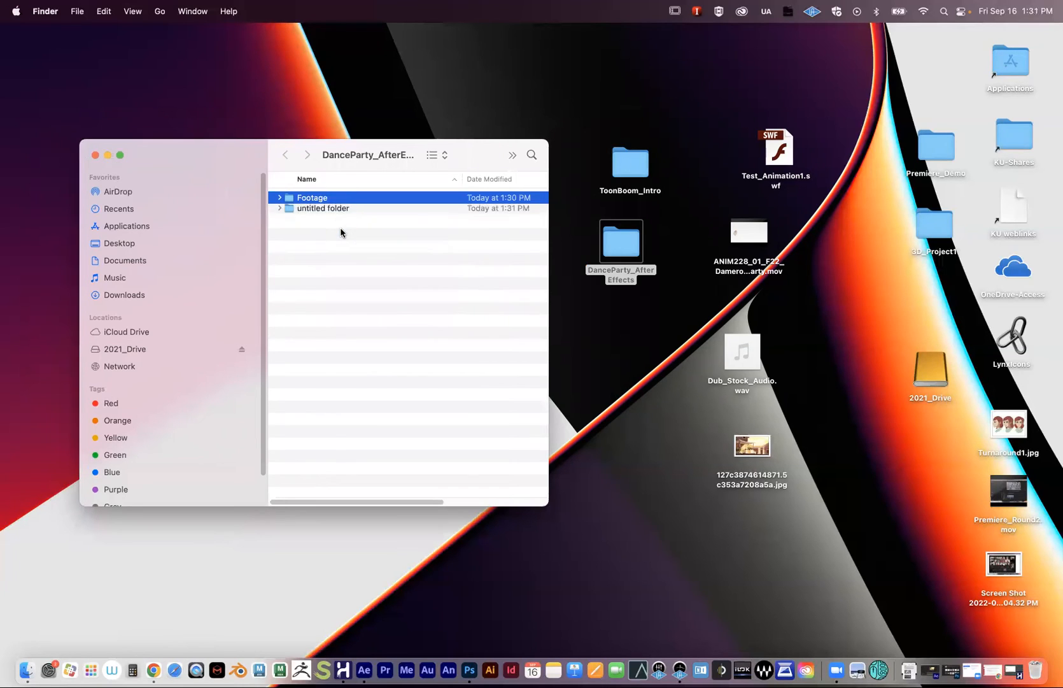
{"action": "type", "text": "Audio"}
{"action": "key", "text": "Return"}
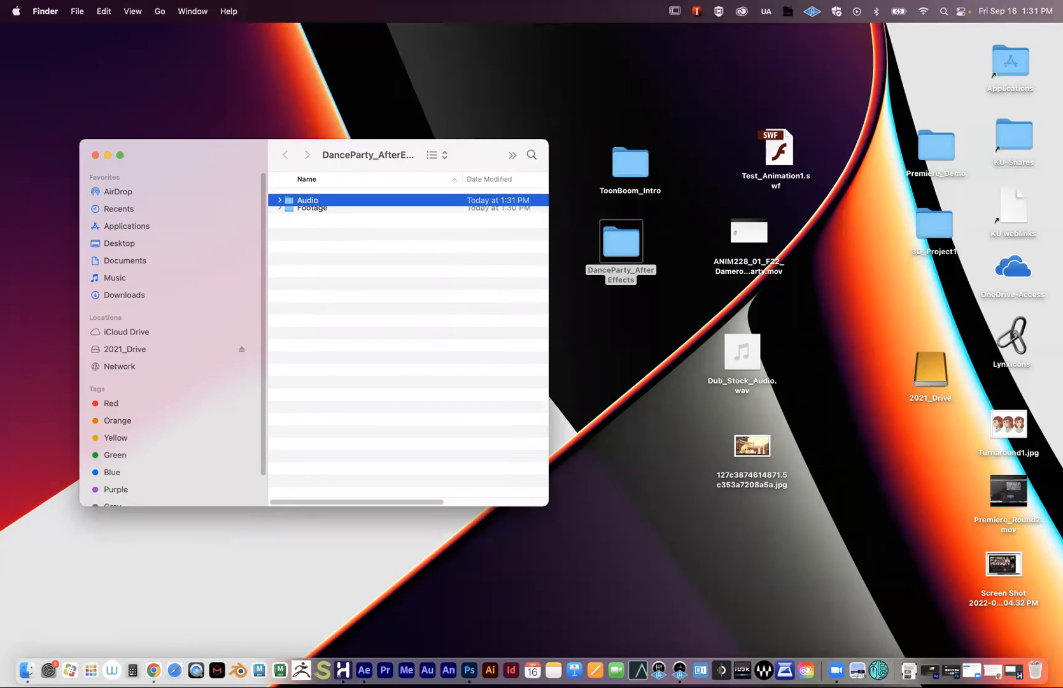
{"action": "left_click", "coordinate": [309, 262]}
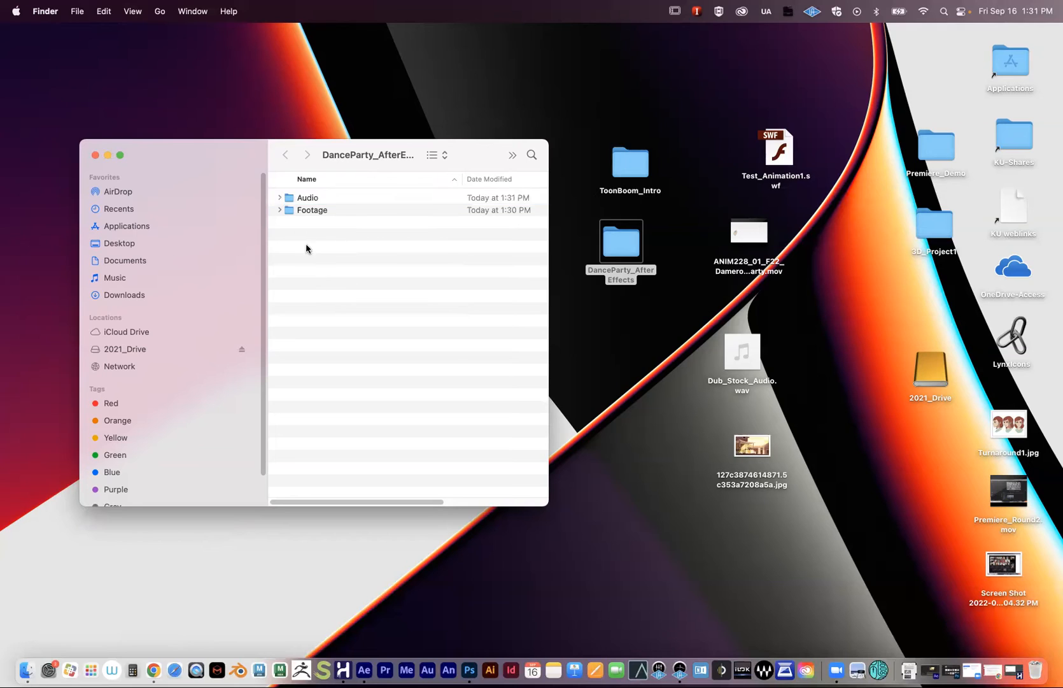
{"action": "right_click", "coordinate": [331, 246]}
{"action": "left_click", "coordinate": [339, 254]}
{"action": "type", "text": "Stills"}
{"action": "key", "text": "Return"}
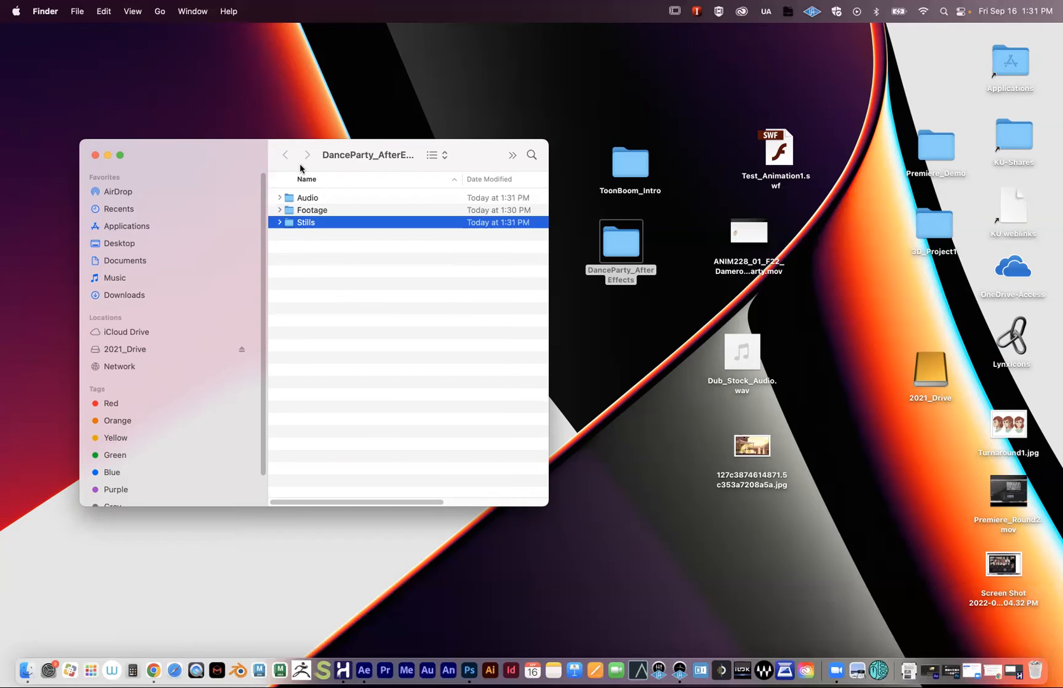
{"action": "left_click", "coordinate": [312, 200], "text": "shift"}
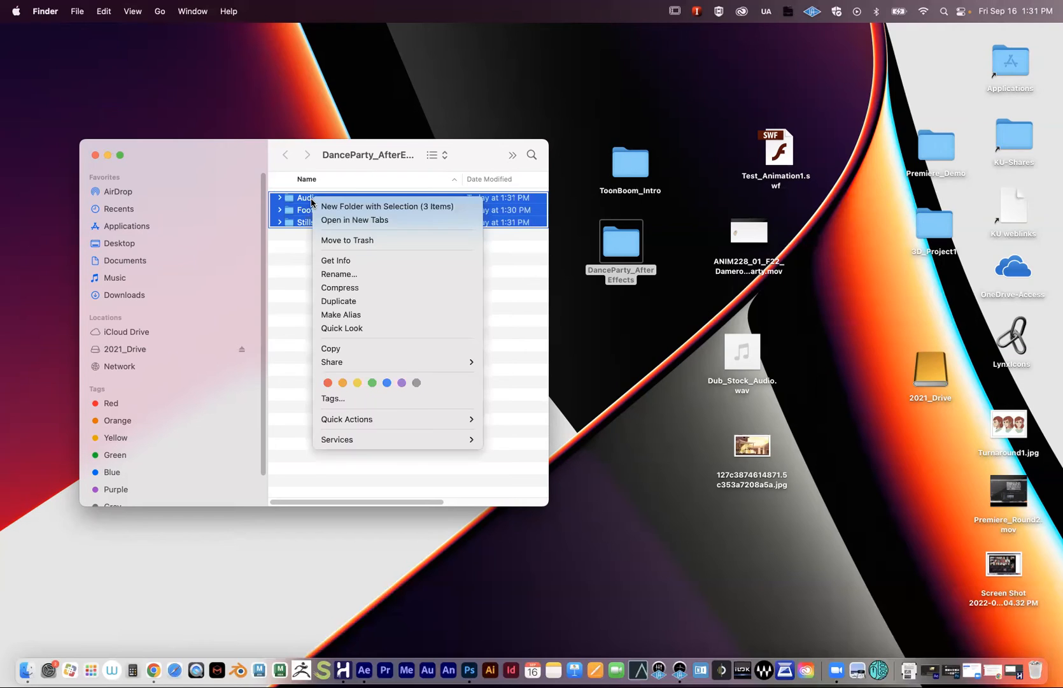
{"action": "left_click", "coordinate": [347, 240]}
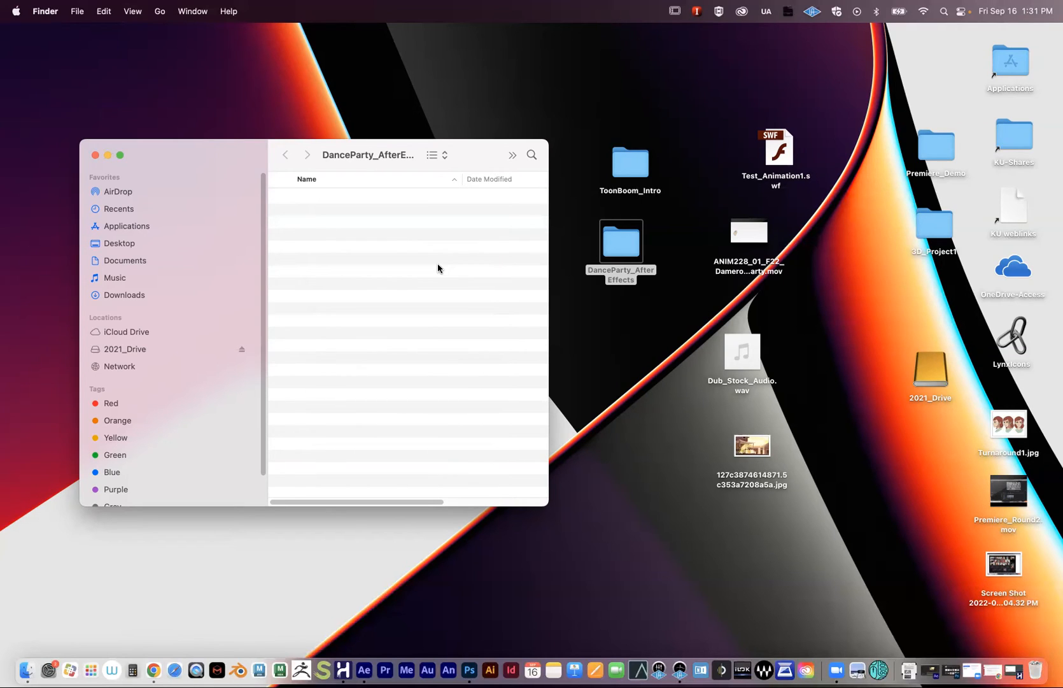
- Move Dub_Stock_Audio.wav and the previewed jpg into the DanceParty_AfterEffects folder
{"action": "left_click_drag", "start_coordinate": [200, 163], "coordinate": [225, 142]}
{"action": "mouse_move", "coordinate": [739, 352]}
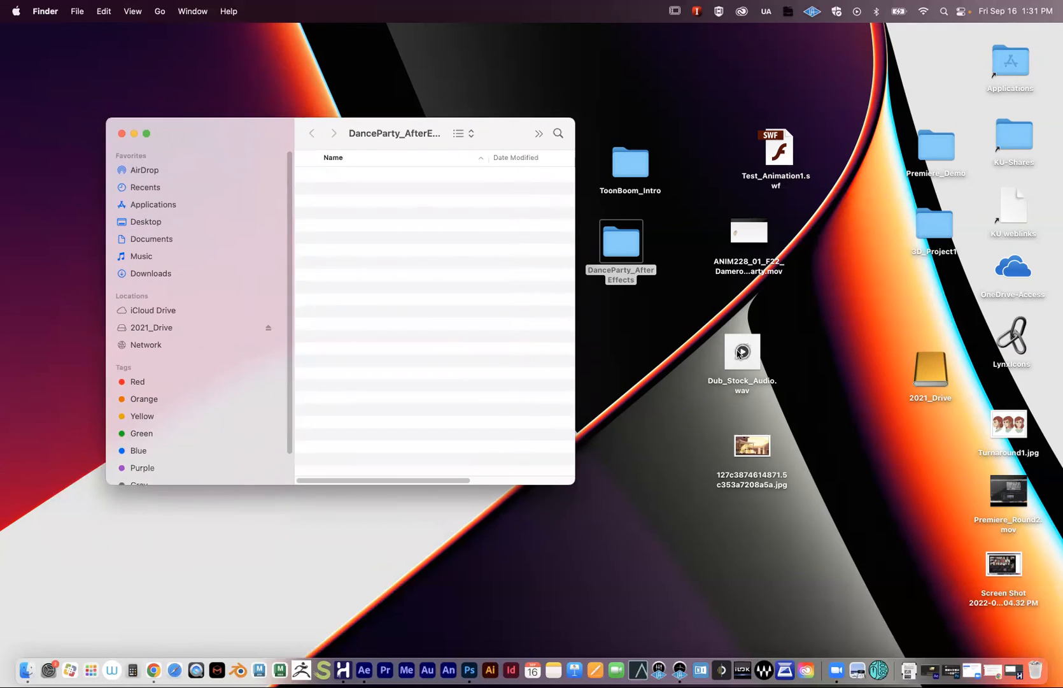
{"action": "left_click_drag", "start_coordinate": [739, 351], "coordinate": [427, 218]}
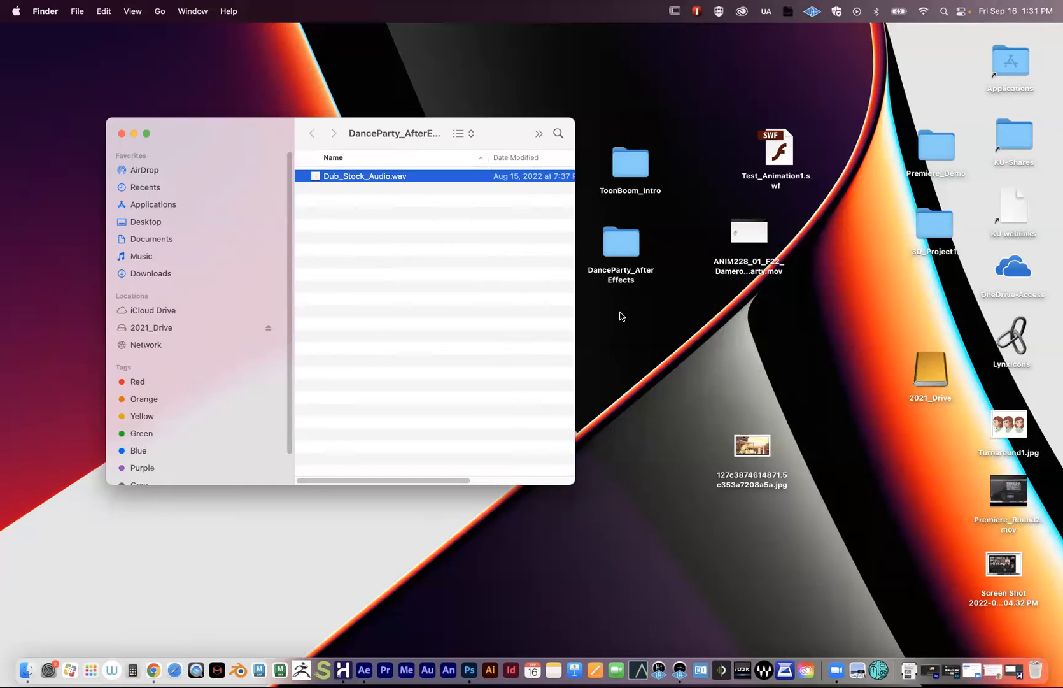
{"action": "left_click_drag", "start_coordinate": [752, 446], "coordinate": [744, 369]}
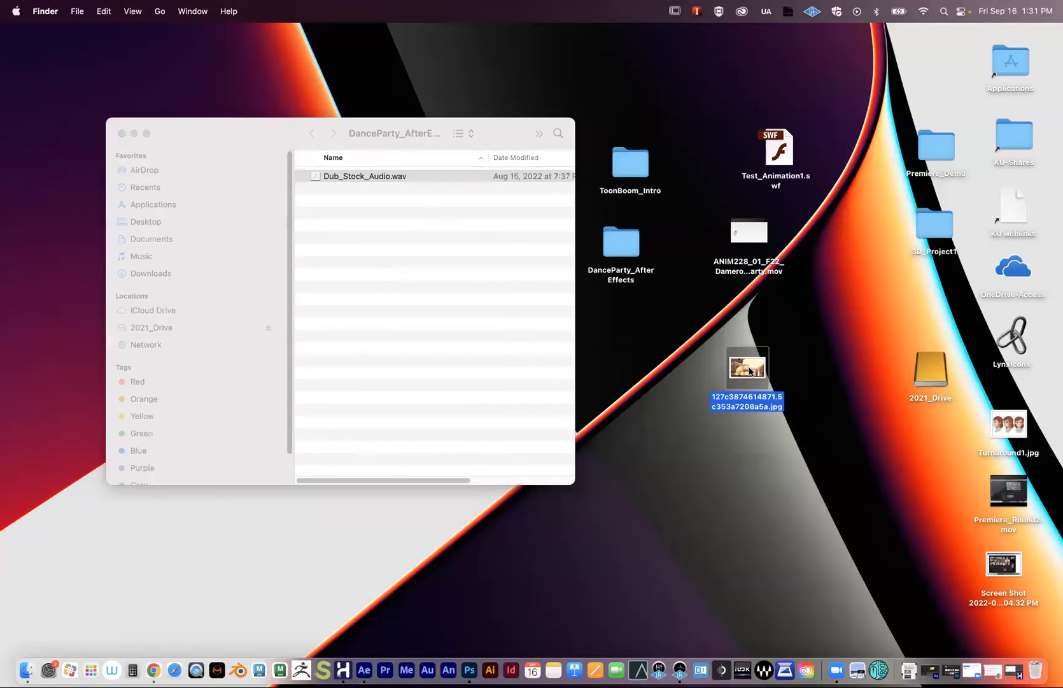
{"action": "key", "text": "space"}
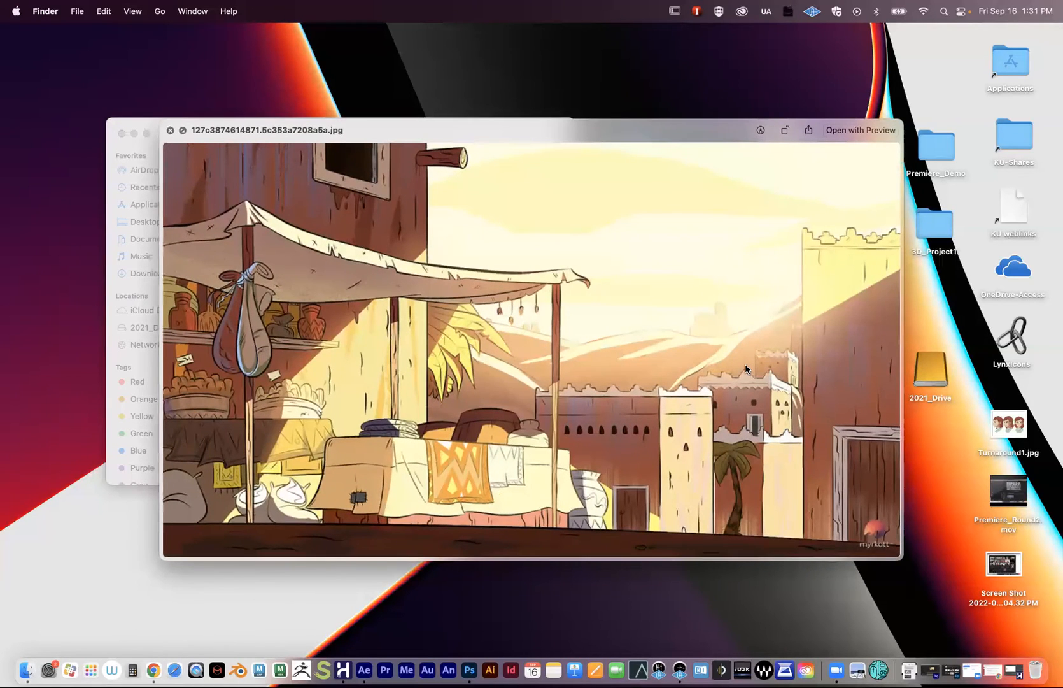
{"action": "key", "text": "space"}
{"action": "left_click_drag", "start_coordinate": [758, 371], "coordinate": [397, 242]}
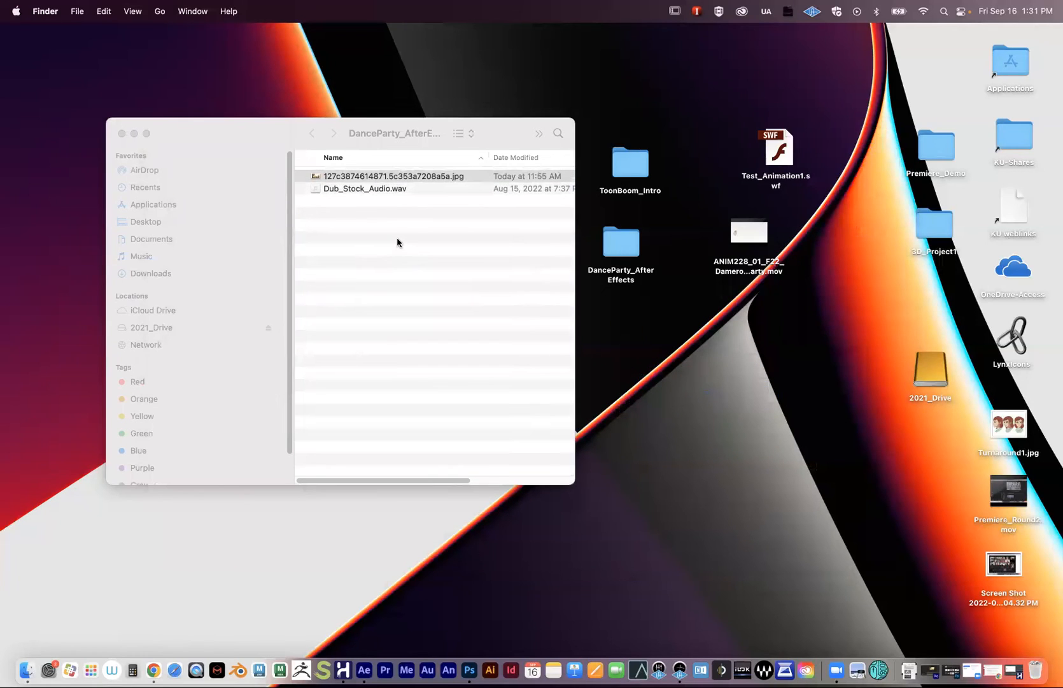
- Move Test_Animation1.swf into the folder and Quick Look the swf, wav and jpg there
{"action": "left_click_drag", "start_coordinate": [780, 156], "coordinate": [767, 146]}
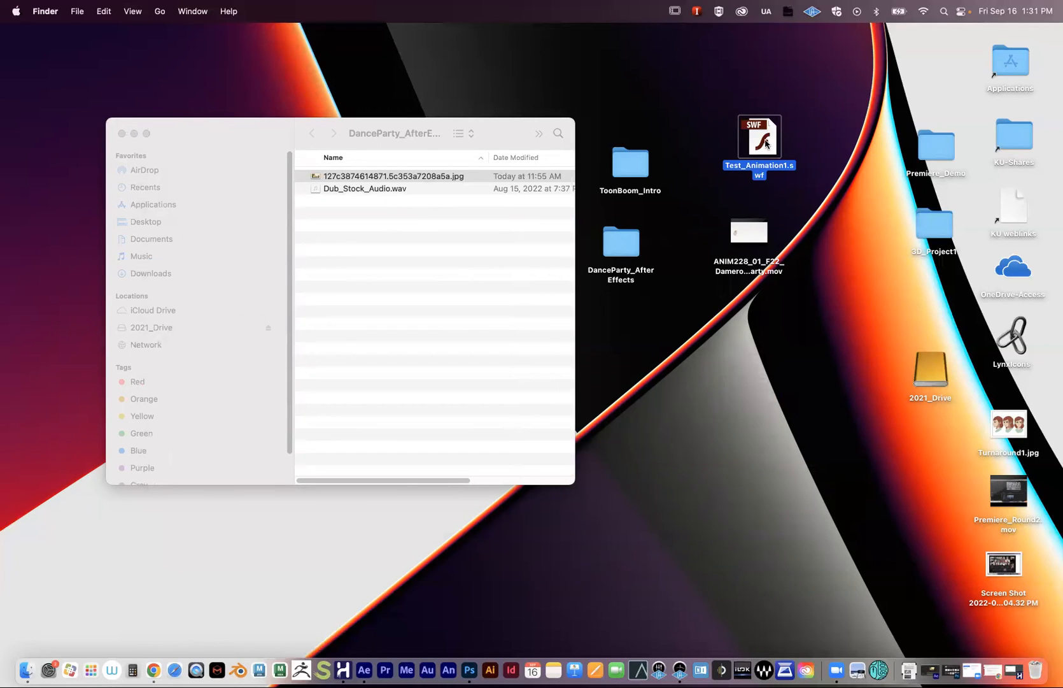
{"action": "left_click_drag", "start_coordinate": [770, 138], "coordinate": [452, 272]}
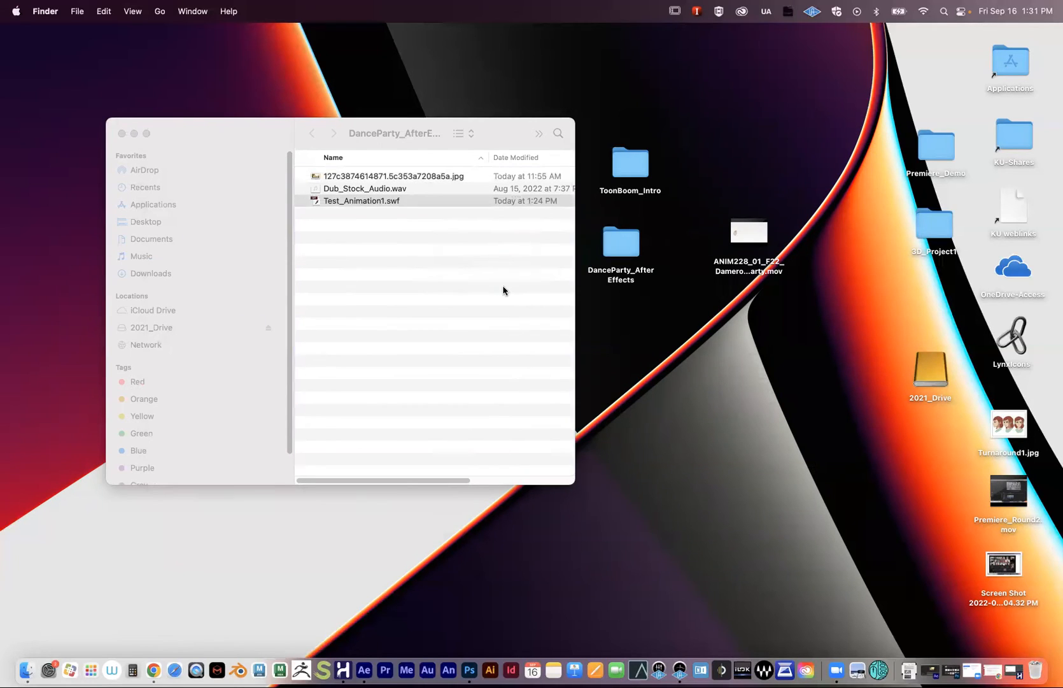
{"action": "left_click", "coordinate": [622, 240]}
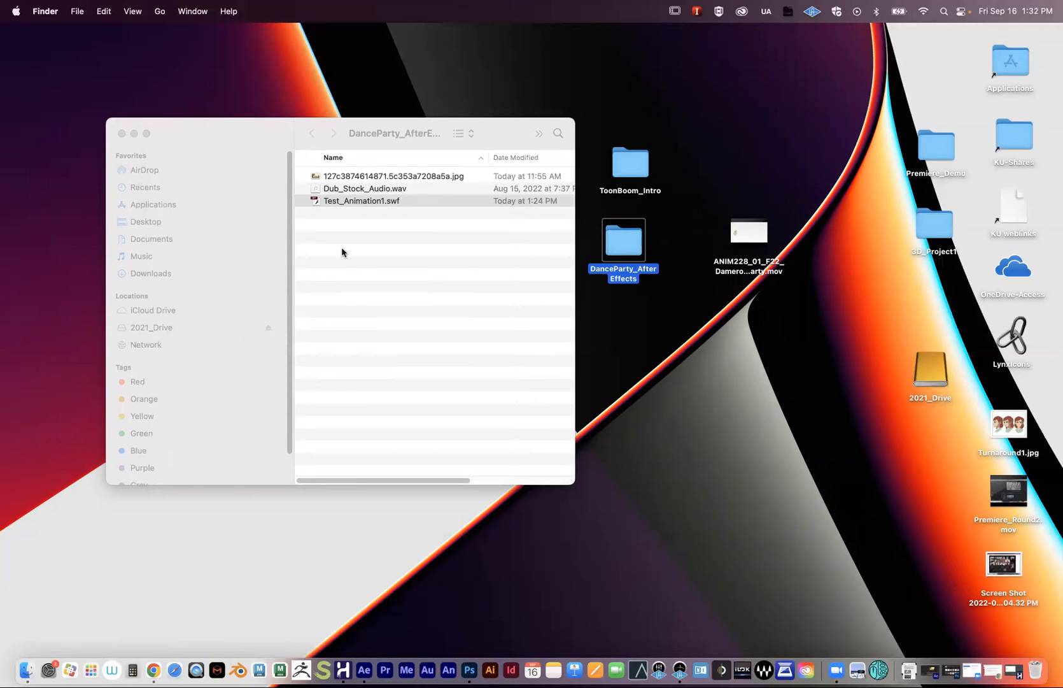
{"action": "left_click", "coordinate": [355, 233]}
{"action": "left_click", "coordinate": [354, 211]}
{"action": "left_click", "coordinate": [348, 203]}
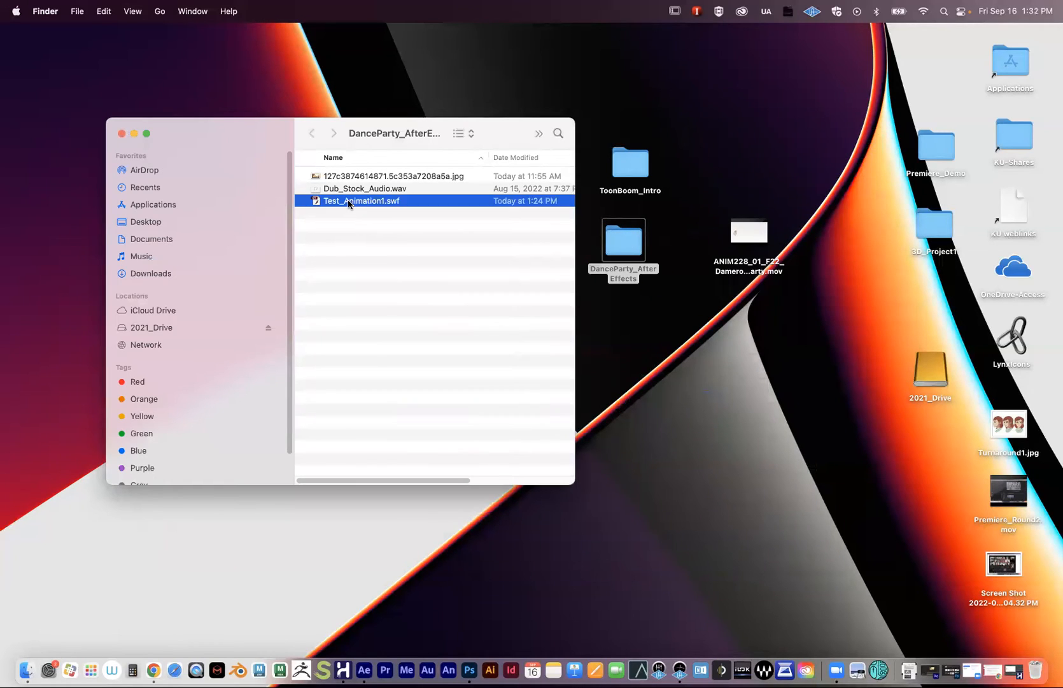
{"action": "key", "text": "space"}
{"action": "key", "text": "space"}
{"action": "left_click", "coordinate": [349, 191]}
{"action": "key", "text": "space"}
{"action": "key", "text": "space"}
{"action": "left_click", "coordinate": [352, 181]}
{"action": "key", "text": "space"}
{"action": "key", "text": "space"}
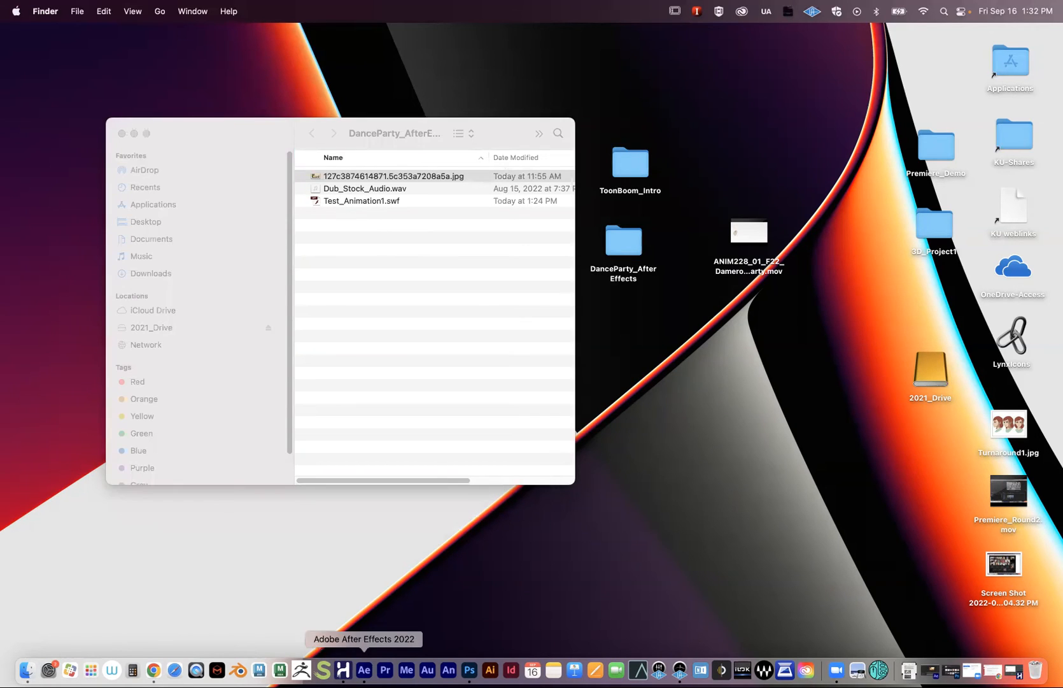
- Dismiss the missing-files warning and start a new After Effects project, choosing Don't Save
{"action": "left_click", "coordinate": [365, 670]}
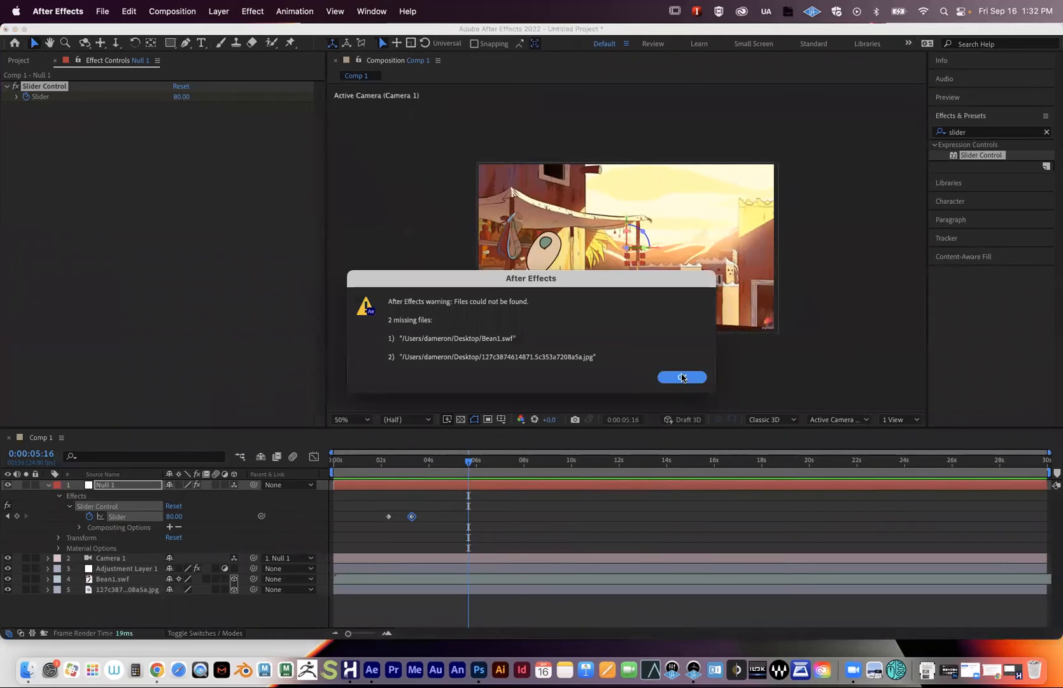
{"action": "left_click", "coordinate": [682, 376]}
{"action": "left_click_drag", "start_coordinate": [88, 31], "coordinate": [88, 88]}
{"action": "left_click", "coordinate": [103, 13]}
{"action": "mouse_move", "coordinate": [106, 35]}
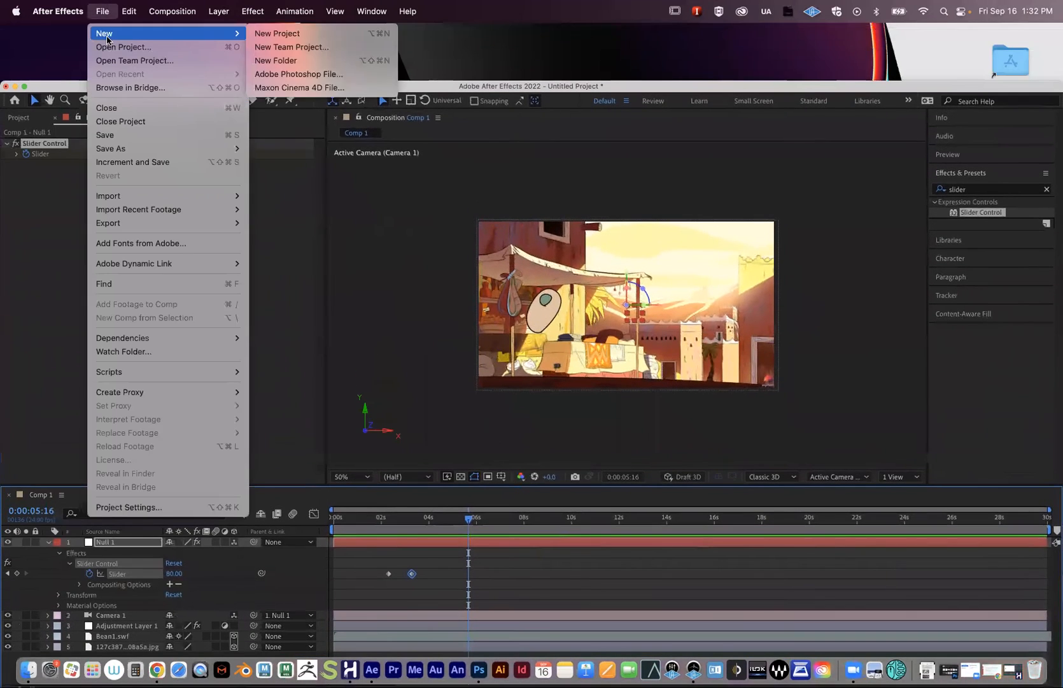
{"action": "left_click", "coordinate": [277, 33]}
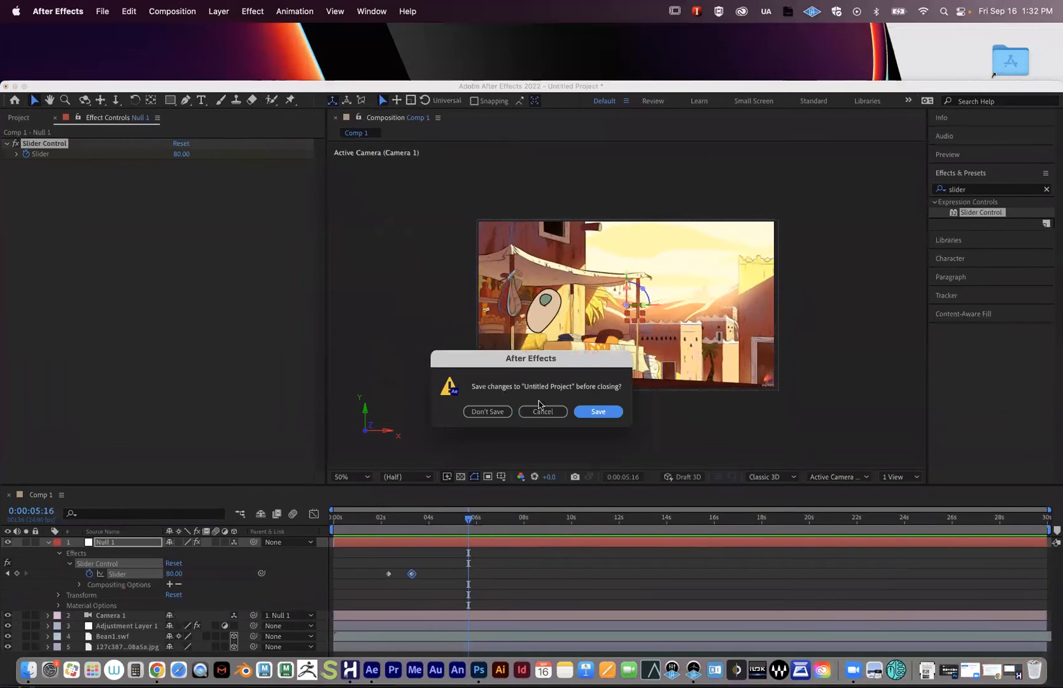
{"action": "left_click", "coordinate": [500, 410]}
{"action": "left_click_drag", "start_coordinate": [190, 90], "coordinate": [176, 58]}
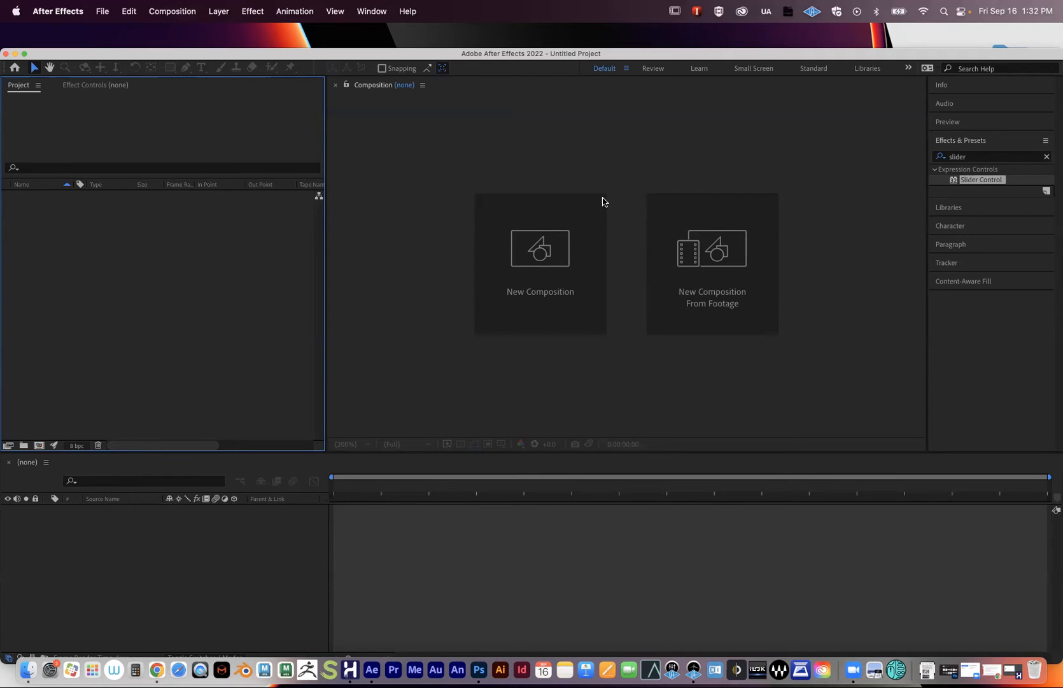
{"action": "left_click_drag", "start_coordinate": [213, 54], "coordinate": [196, 78]}
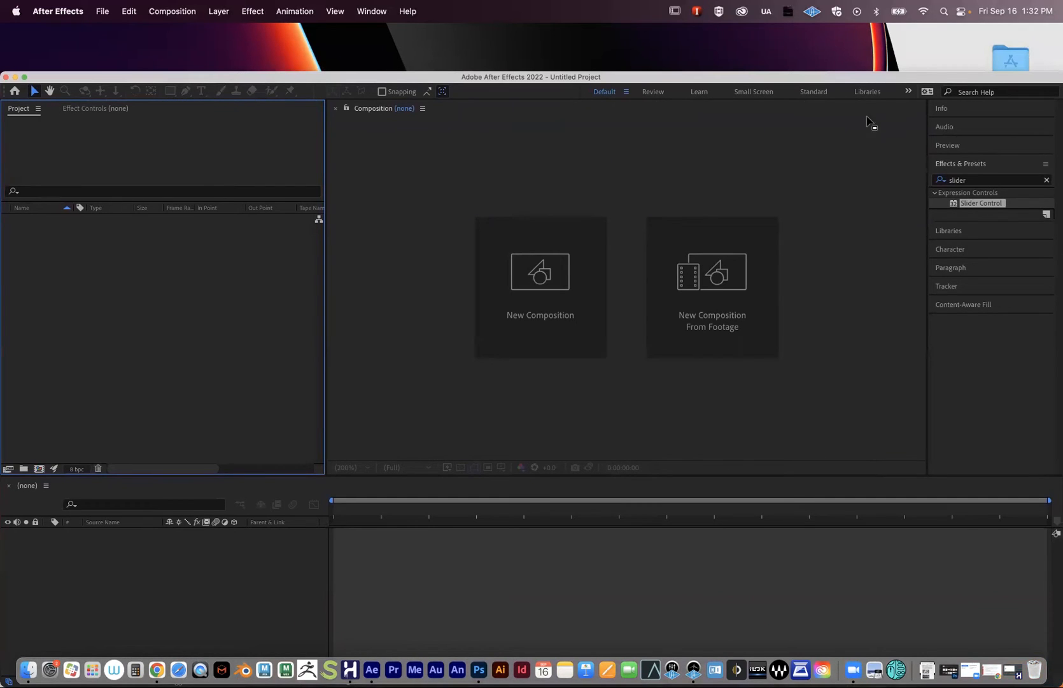
{"action": "left_click", "coordinate": [691, 91]}
{"action": "left_click", "coordinate": [819, 92]}
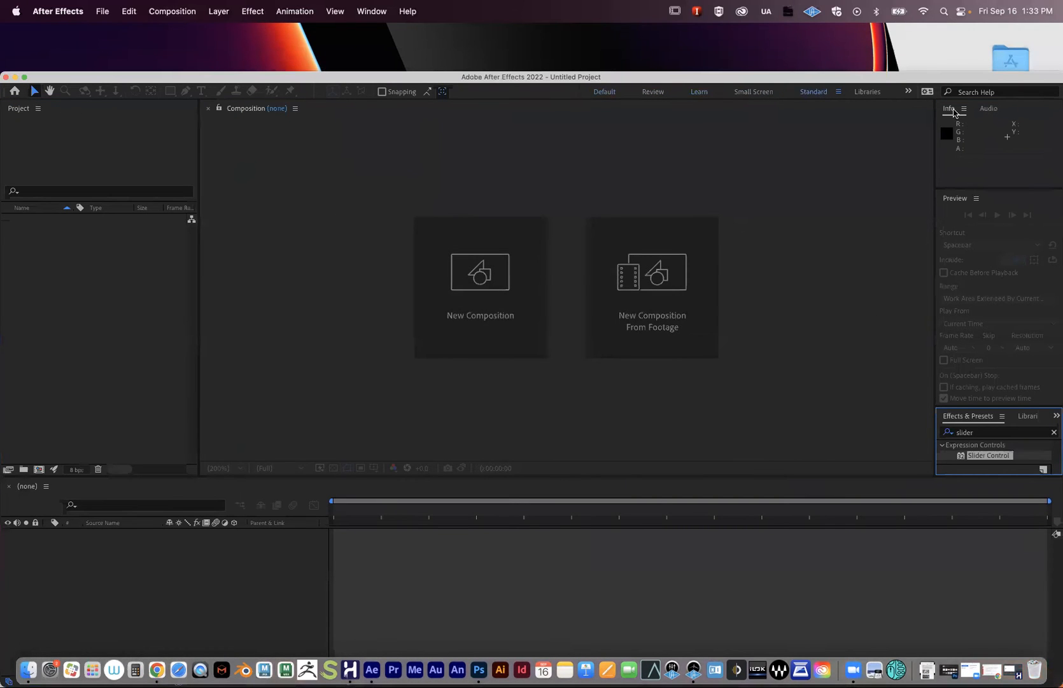
{"action": "left_click", "coordinate": [909, 93]}
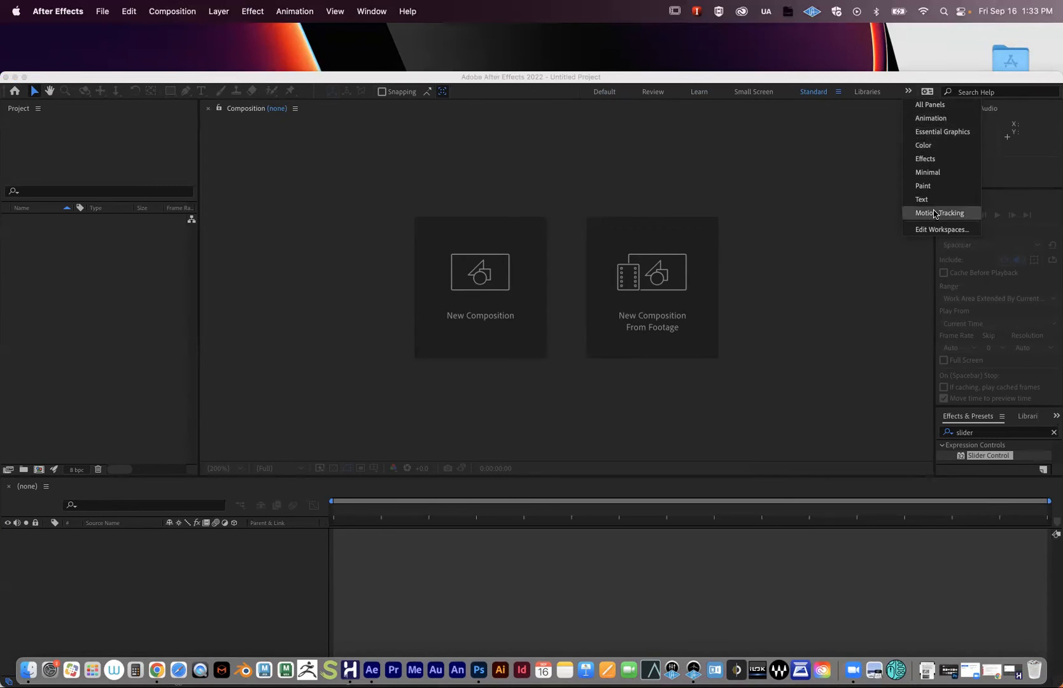
{"action": "left_click", "coordinate": [701, 133]}
{"action": "left_click", "coordinate": [608, 93]}
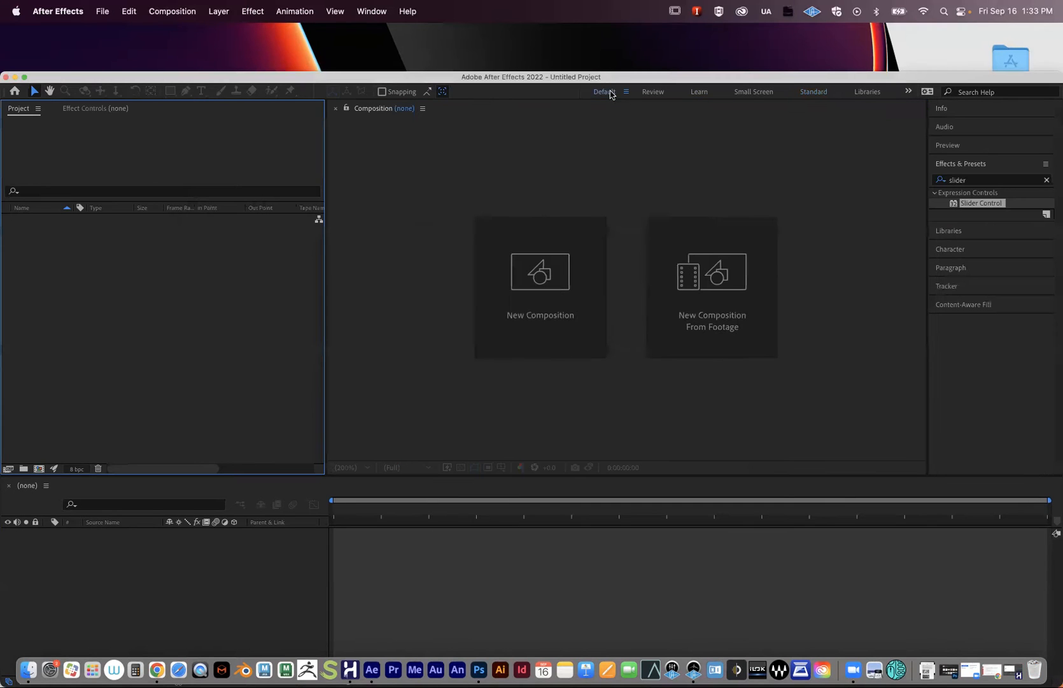
{"action": "mouse_move", "coordinate": [261, 75]}
{"action": "left_mouse_down"}
{"action": "mouse_move", "coordinate": [244, 55]}
{"action": "mouse_move", "coordinate": [263, 64]}
{"action": "left_mouse_up"}
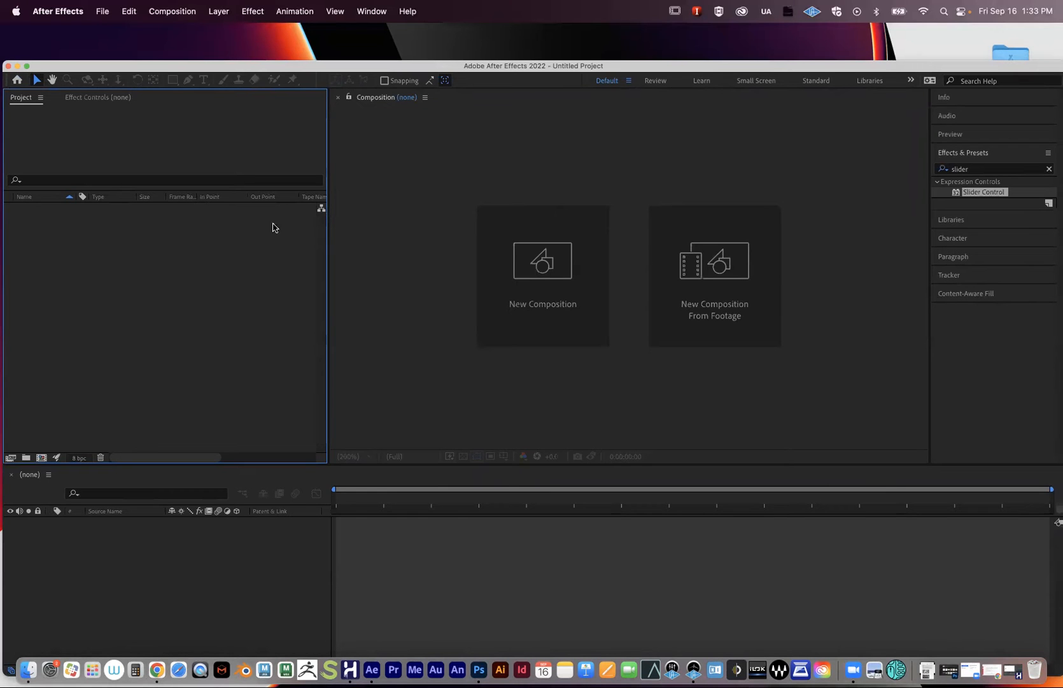
{"action": "left_click_drag", "start_coordinate": [254, 70], "coordinate": [337, 341]}
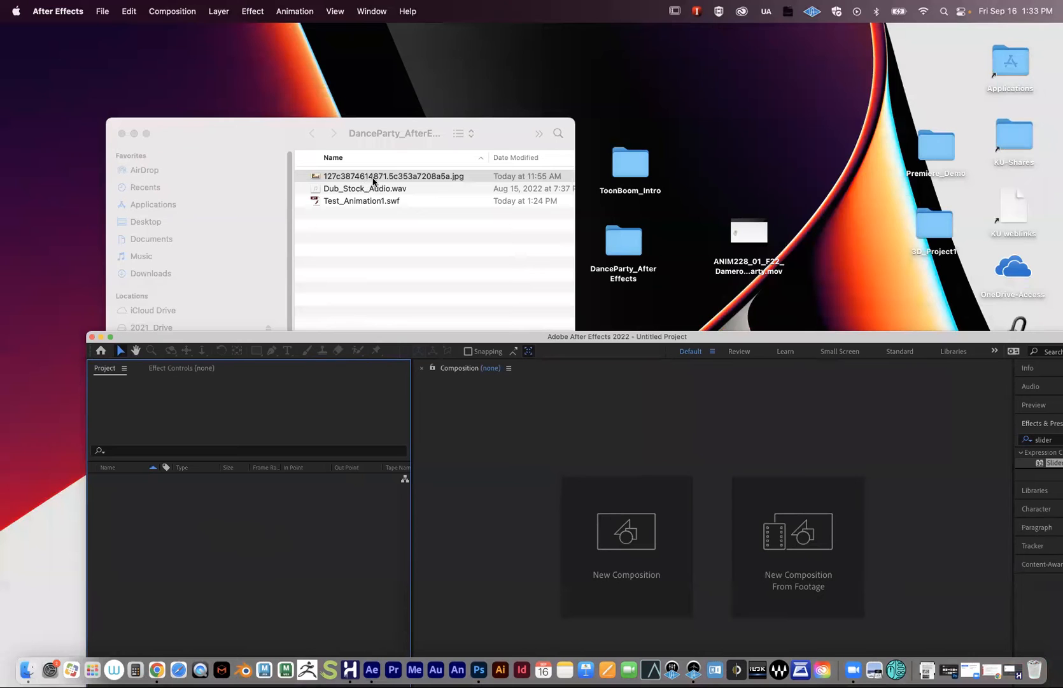
{"action": "left_click_drag", "start_coordinate": [293, 337], "coordinate": [251, 101]}
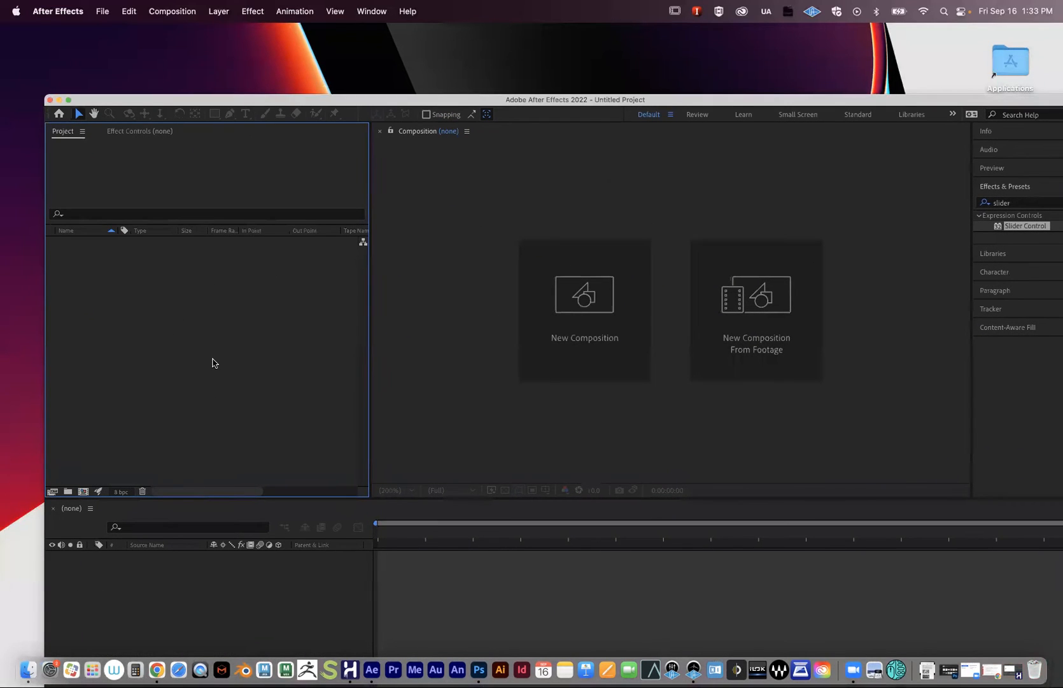
{"action": "left_click_drag", "start_coordinate": [207, 100], "coordinate": [174, 75]}
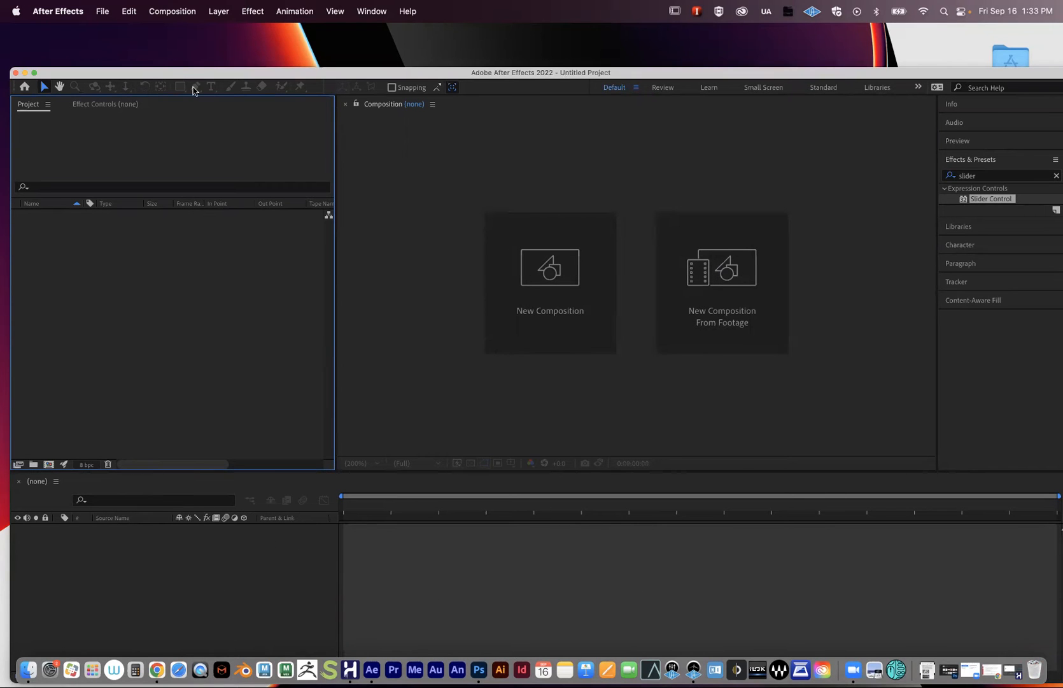
{"action": "left_click_drag", "start_coordinate": [178, 74], "coordinate": [154, 55]}
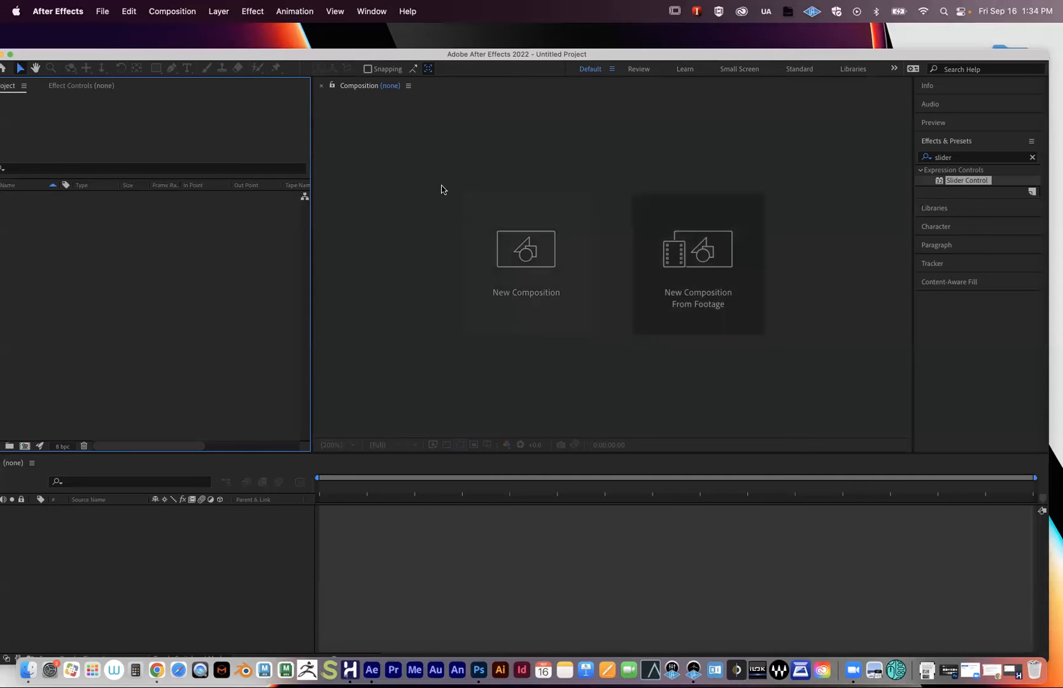
{"action": "left_click_drag", "start_coordinate": [174, 57], "coordinate": [133, 88]}
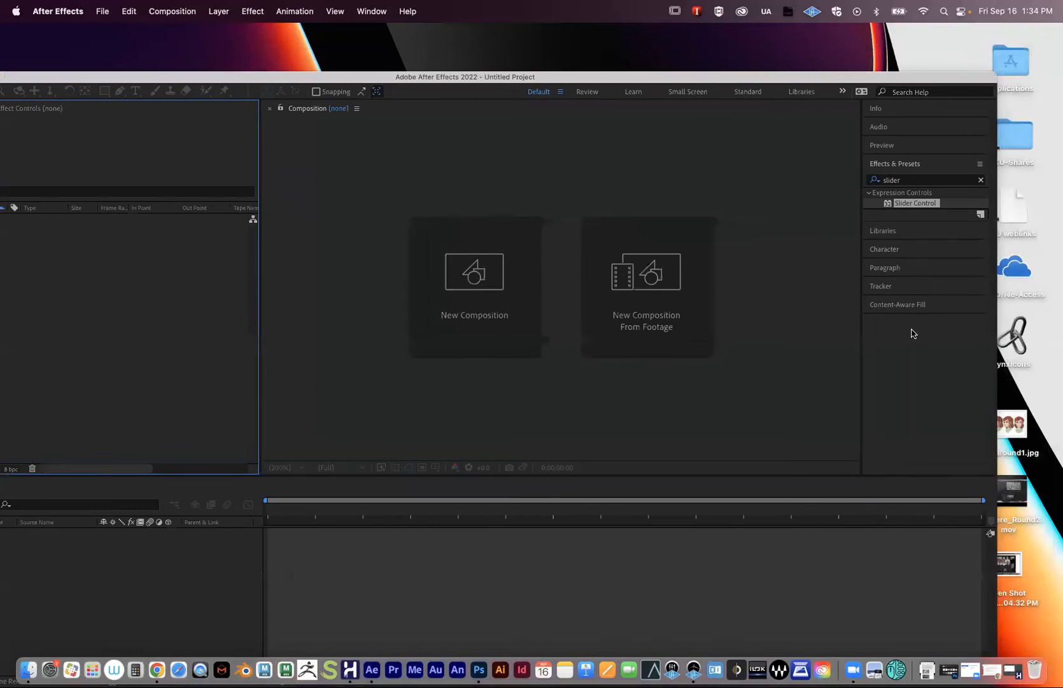
- Widen the right-side panel column and collapse the Preview playback options
{"action": "left_click", "coordinate": [914, 167]}
{"action": "left_click", "coordinate": [901, 145]}
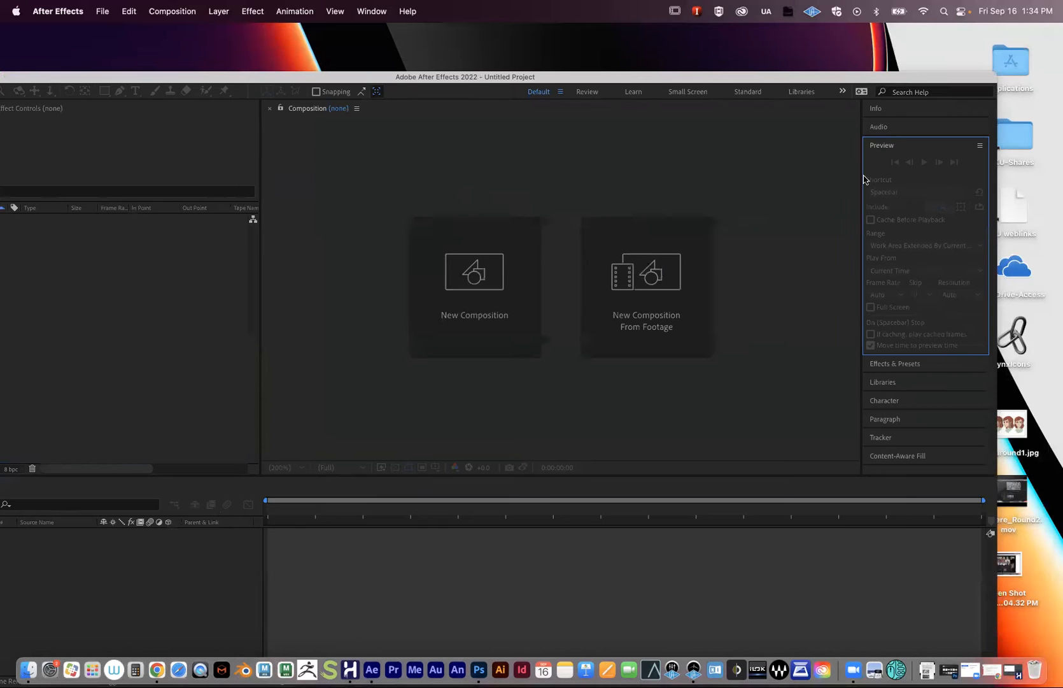
{"action": "left_click_drag", "start_coordinate": [862, 175], "coordinate": [808, 183]}
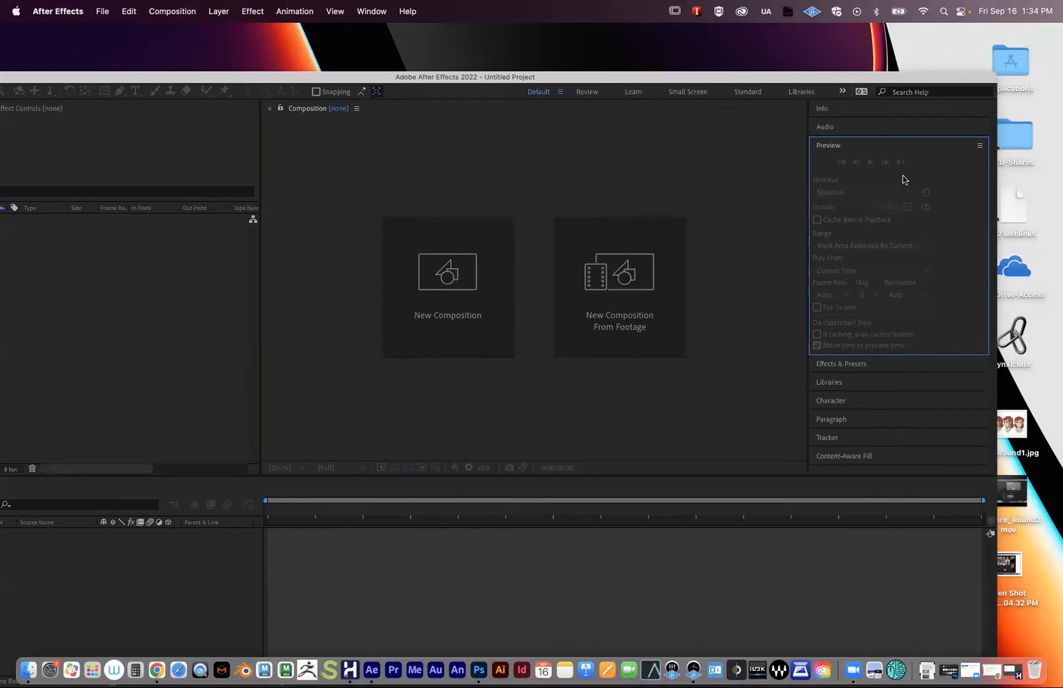
{"action": "left_click", "coordinate": [833, 153]}
{"action": "left_click", "coordinate": [832, 146]}
{"action": "left_click", "coordinate": [376, 11]}
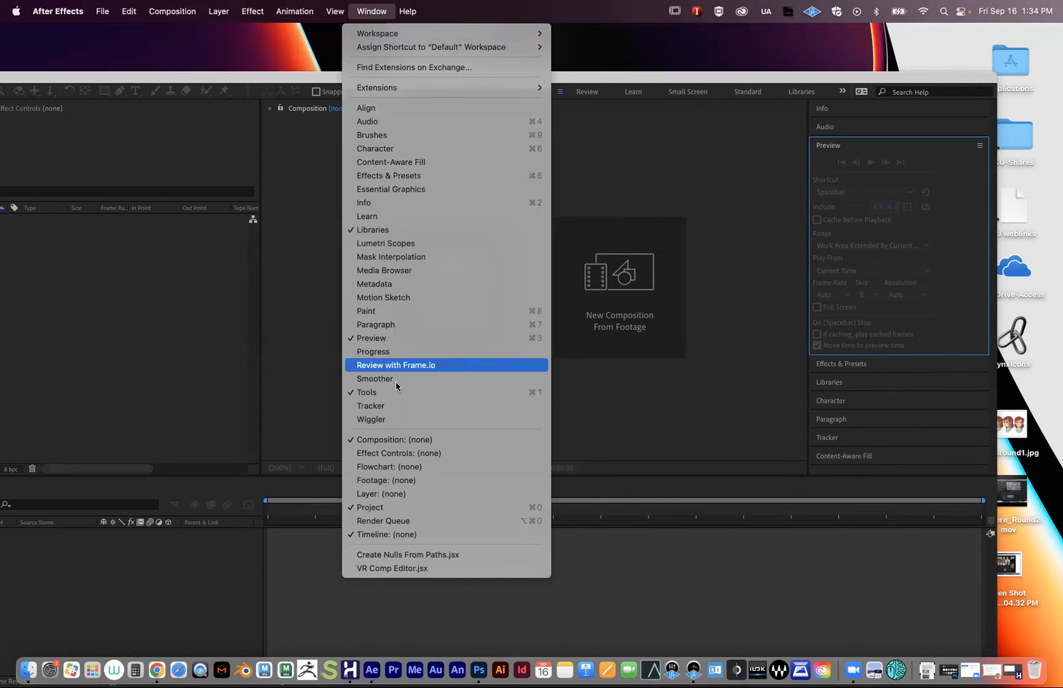
{"action": "left_click", "coordinate": [746, 355]}
{"action": "left_click", "coordinate": [845, 149]}
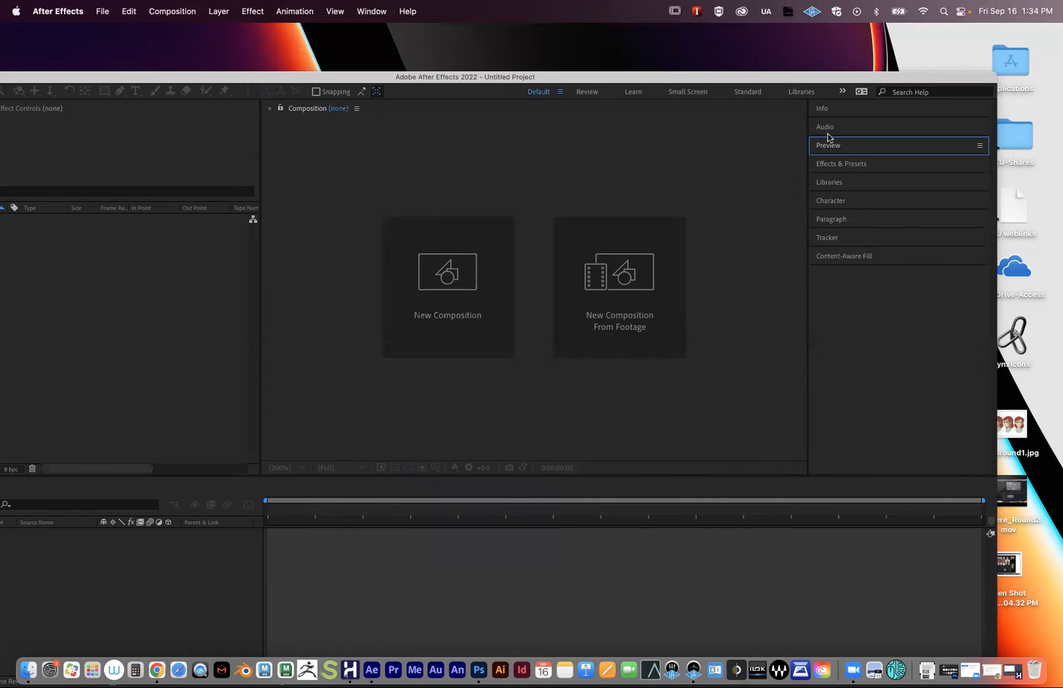
- Clear the 'slider' search from Effects & Presets, collapse it, and activate the Project panel
{"action": "left_click", "coordinate": [848, 166]}
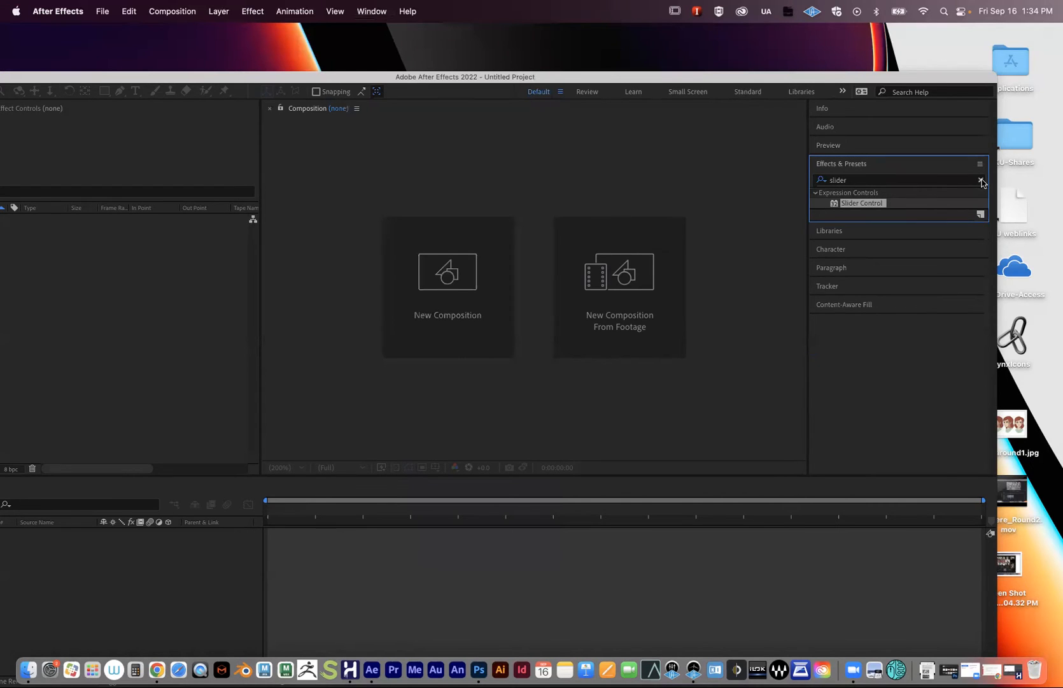
{"action": "left_click", "coordinate": [981, 181]}
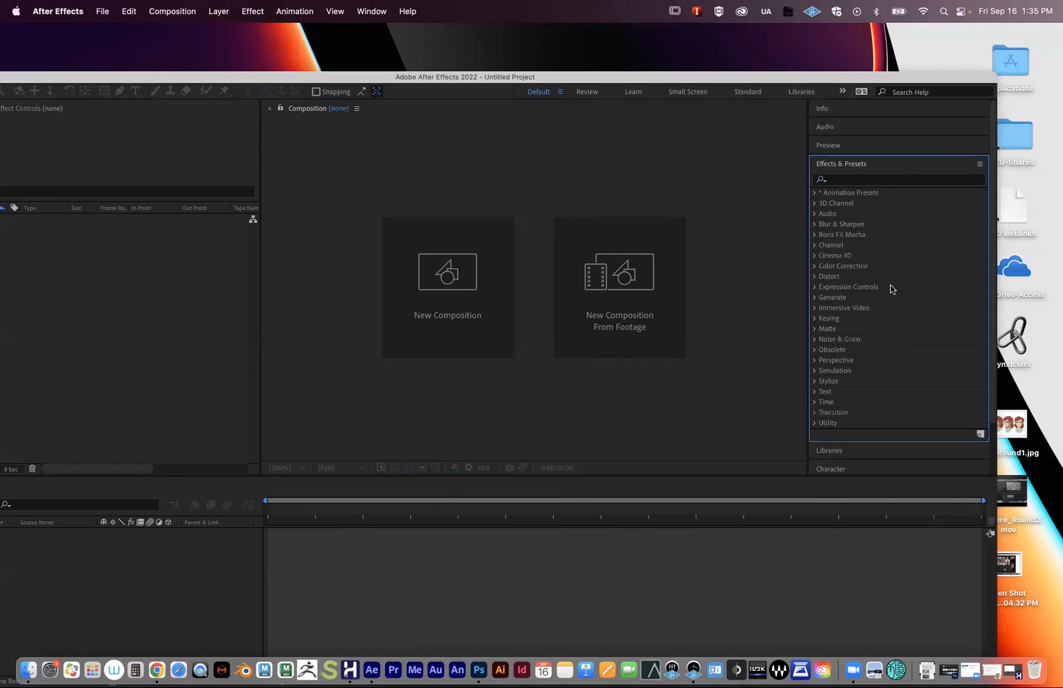
{"action": "left_click", "coordinate": [854, 166]}
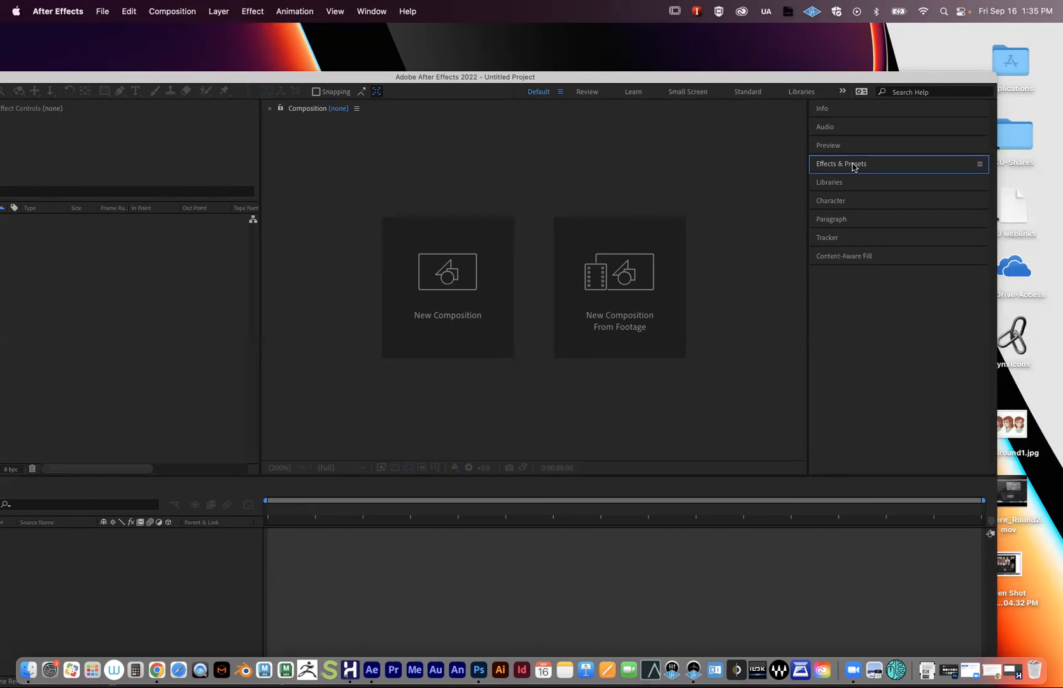
{"action": "left_click_drag", "start_coordinate": [763, 78], "coordinate": [829, 46]}
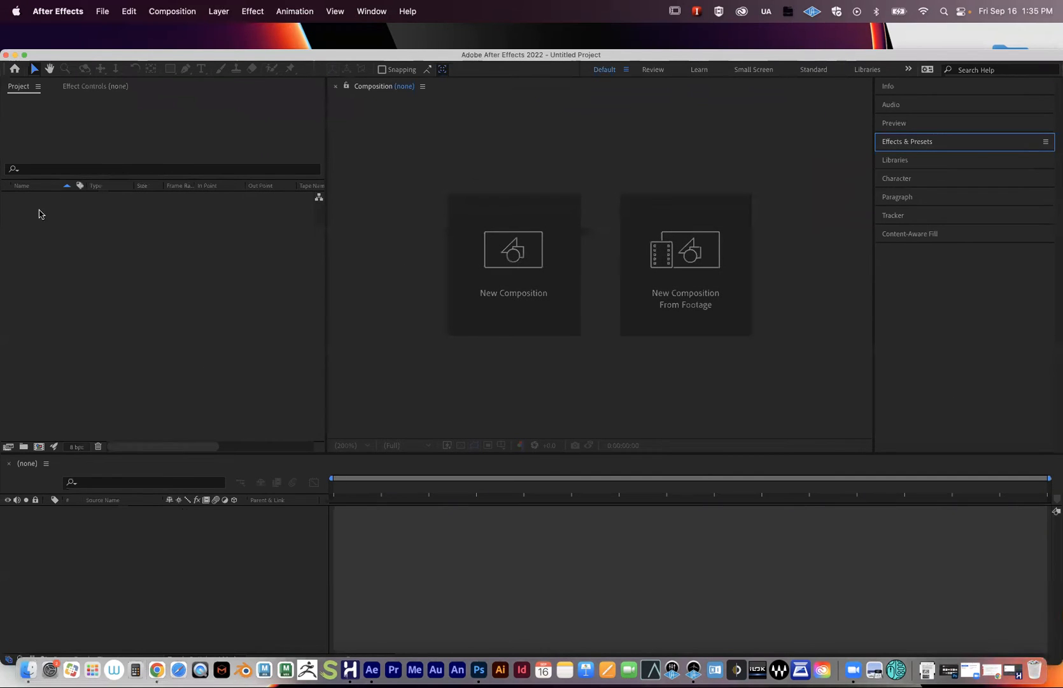
{"action": "left_click_drag", "start_coordinate": [175, 55], "coordinate": [119, 39]}
{"action": "left_click", "coordinate": [201, 267]}
- Import Test_Animation1.swf, Dub_Stock_Audio.wav and the JPEG from the DanceParty_AfterEffects folder
{"action": "left_click", "coordinate": [105, 10]}
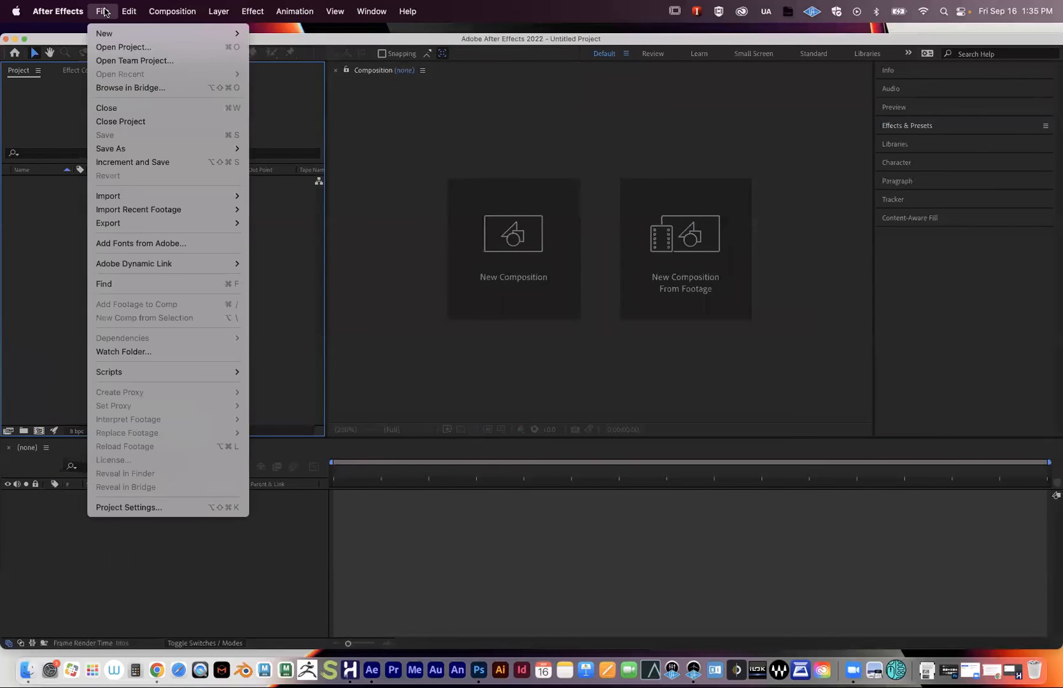
{"action": "mouse_move", "coordinate": [125, 193]}
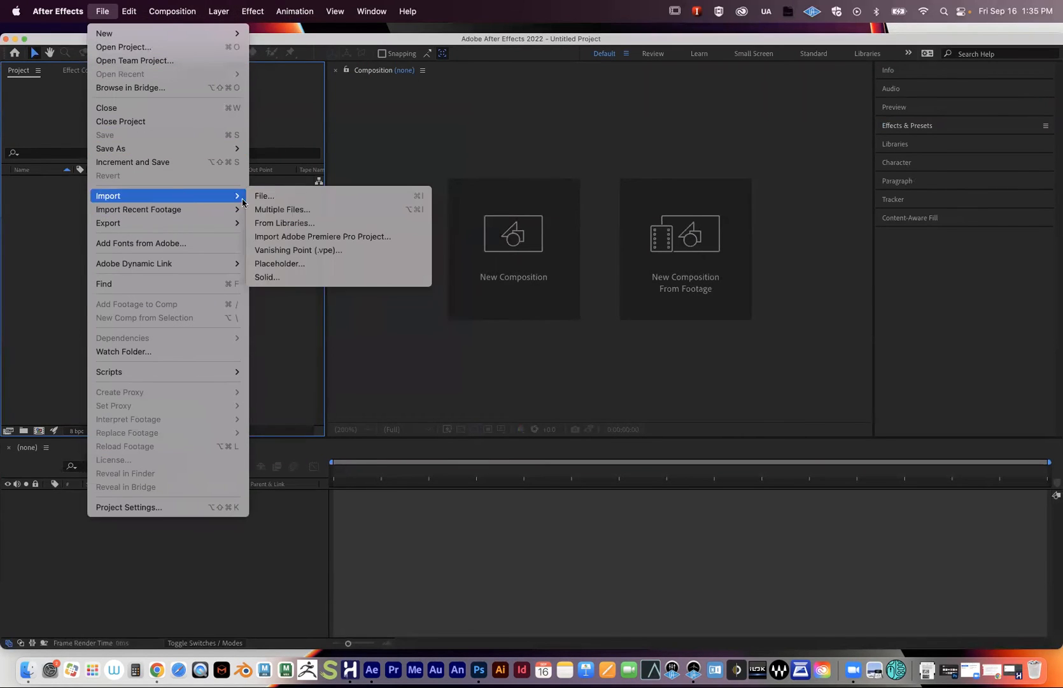
{"action": "left_click", "coordinate": [258, 195]}
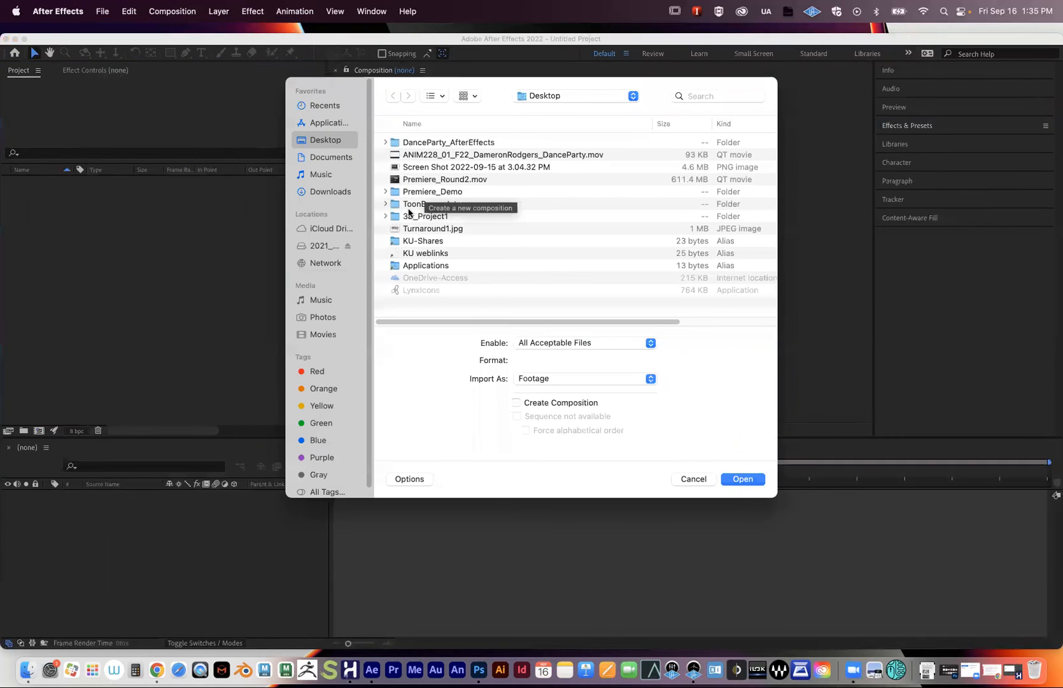
{"action": "double_click", "coordinate": [449, 144]}
{"action": "left_click", "coordinate": [435, 146]}
{"action": "right_click", "coordinate": [431, 168]}
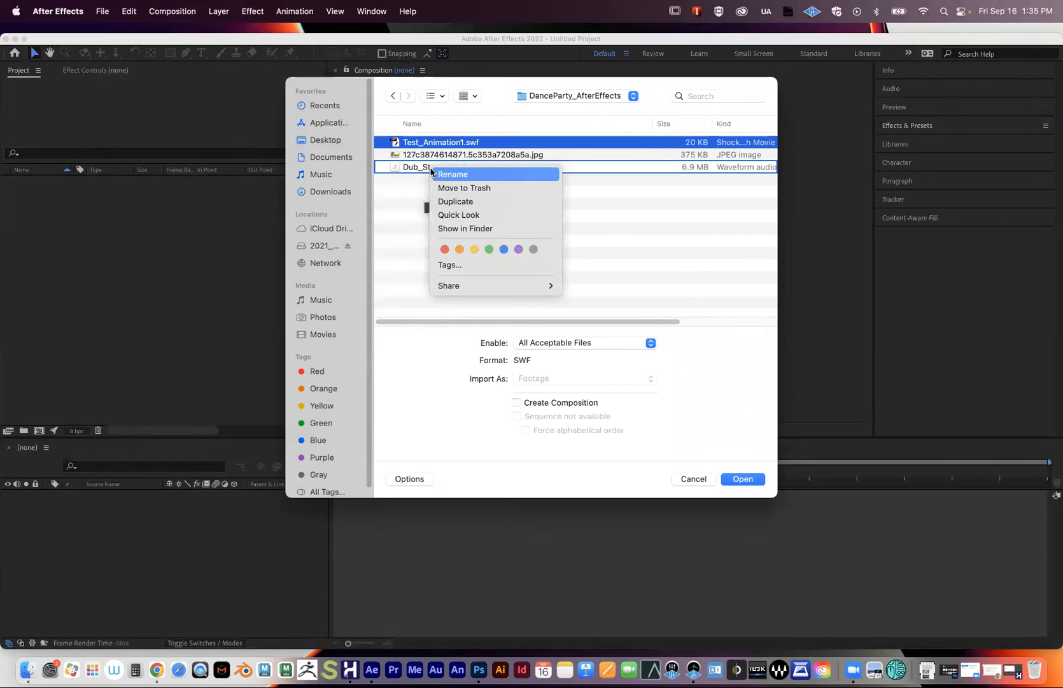
{"action": "left_click", "coordinate": [391, 204]}
{"action": "left_click", "coordinate": [409, 201]}
{"action": "left_click", "coordinate": [415, 143]}
{"action": "left_click", "coordinate": [413, 155], "text": "super"}
{"action": "left_click", "coordinate": [413, 169], "text": "super"}
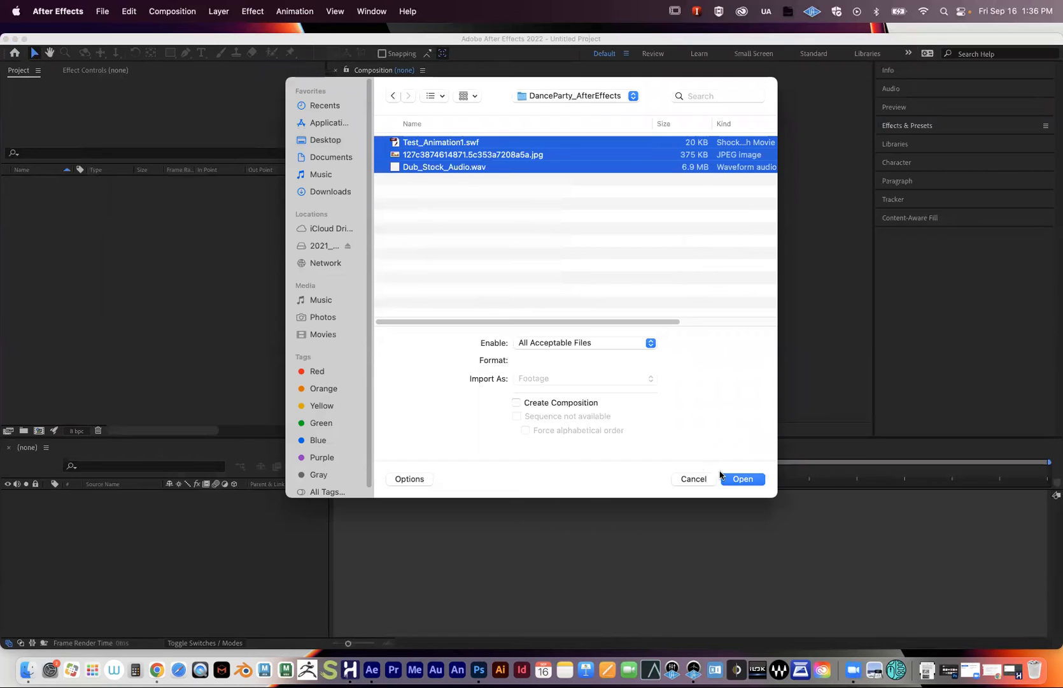
{"action": "left_click", "coordinate": [737, 479]}
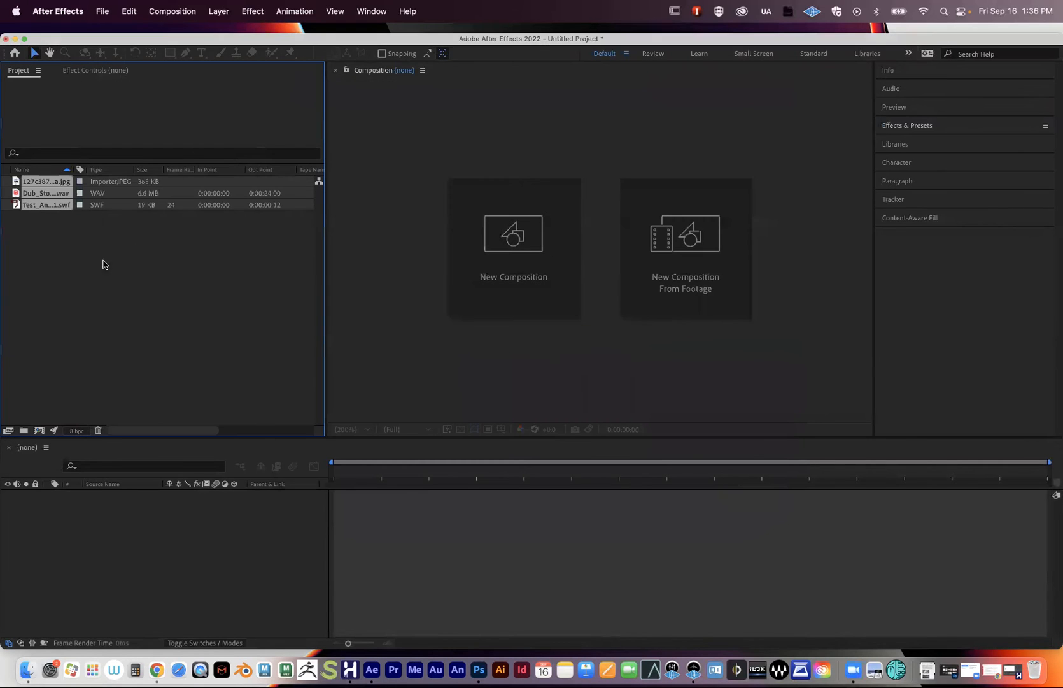
- Widen the Project panel's Name column to show full file names, then deselect the items
{"action": "left_click_drag", "start_coordinate": [75, 170], "coordinate": [192, 177]}
{"action": "left_click", "coordinate": [158, 274]}
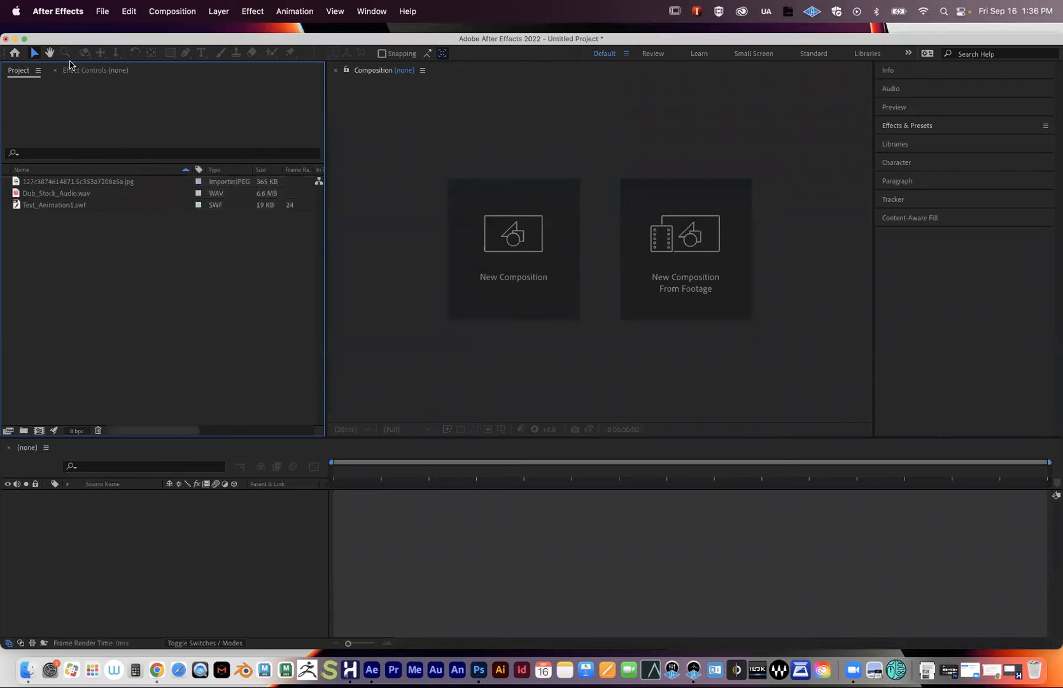
{"action": "left_click_drag", "start_coordinate": [84, 40], "coordinate": [76, 25]}
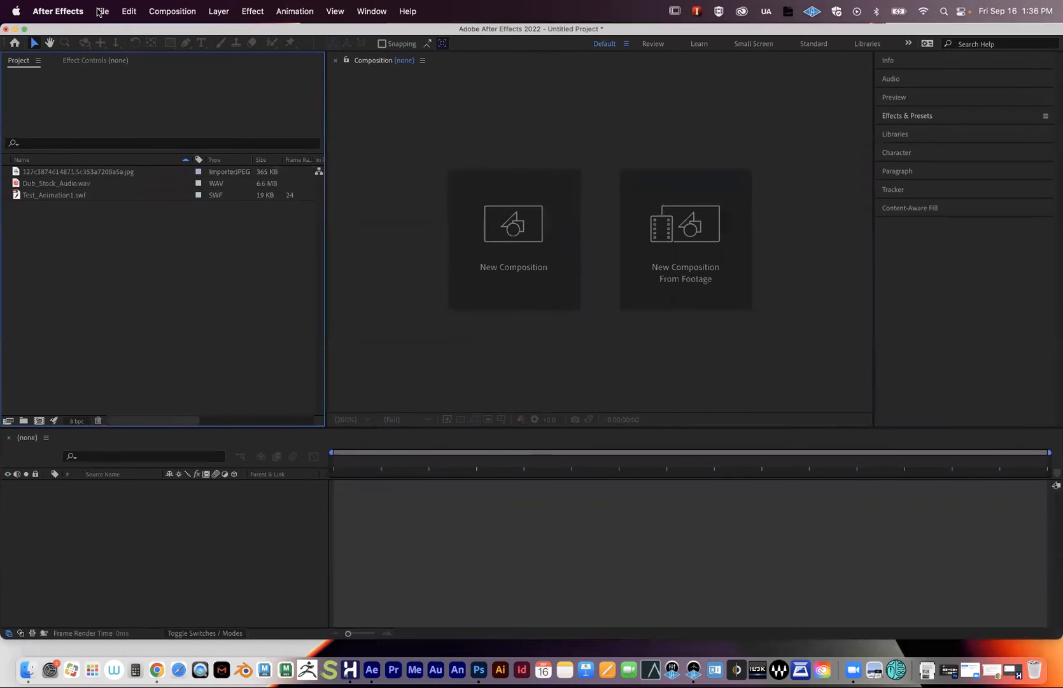
- Save the project as DanceParty_Composite_v1.aep in the Desktop's DanceParty_AfterEffects folder
{"action": "left_click", "coordinate": [101, 12]}
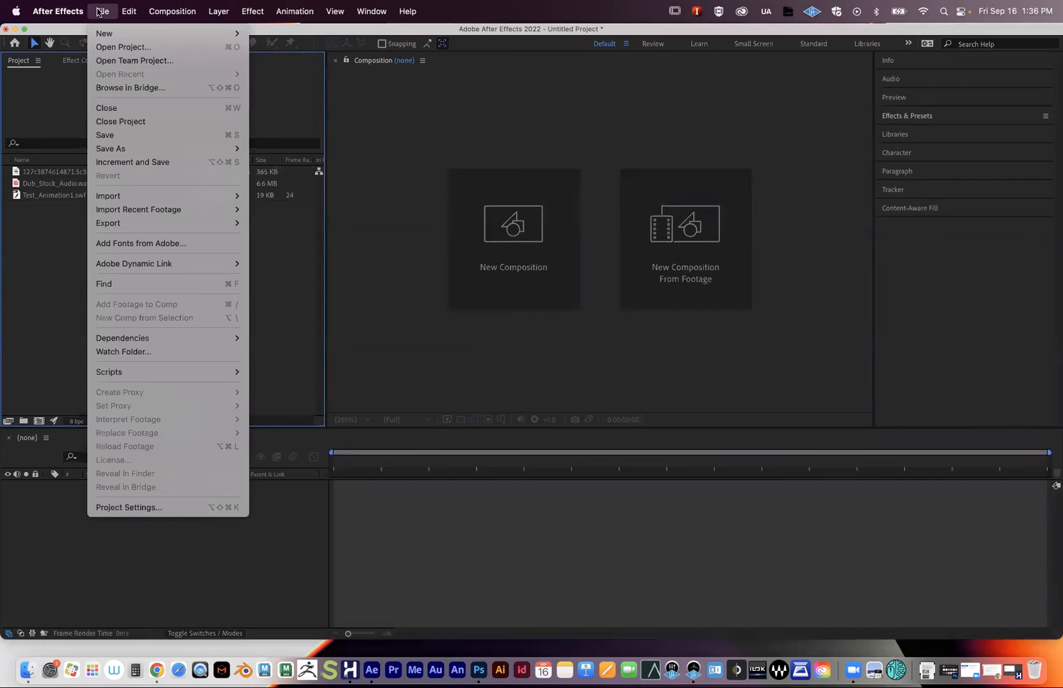
{"action": "mouse_move", "coordinate": [131, 150]}
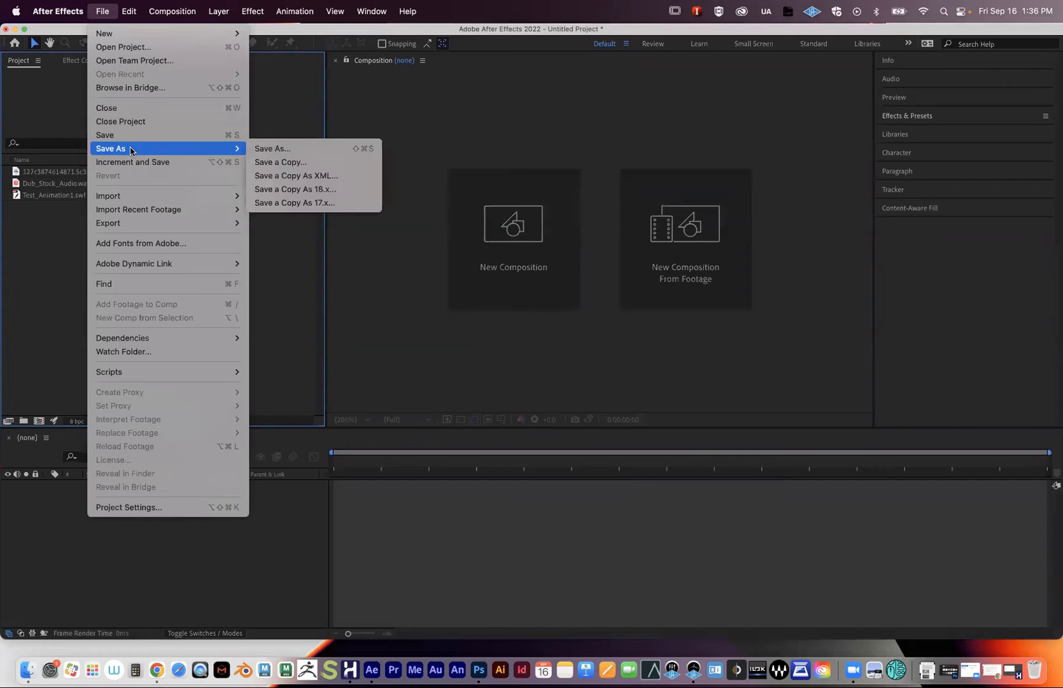
{"action": "left_click", "coordinate": [273, 149]}
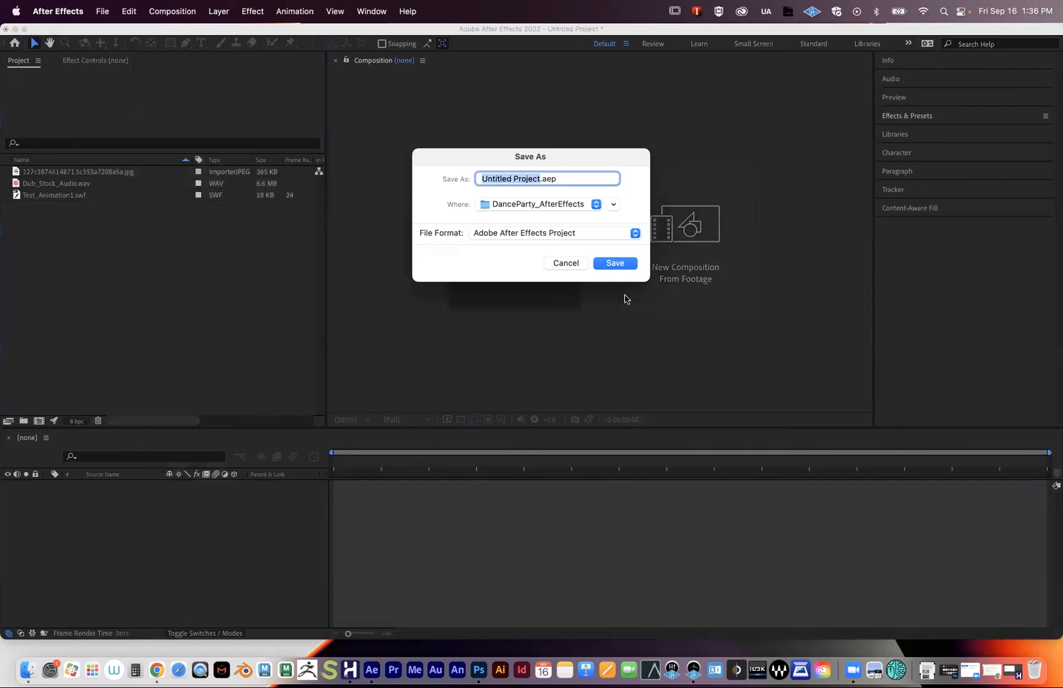
{"action": "left_click_drag", "start_coordinate": [518, 163], "coordinate": [331, 184]}
{"action": "left_click", "coordinate": [426, 224]}
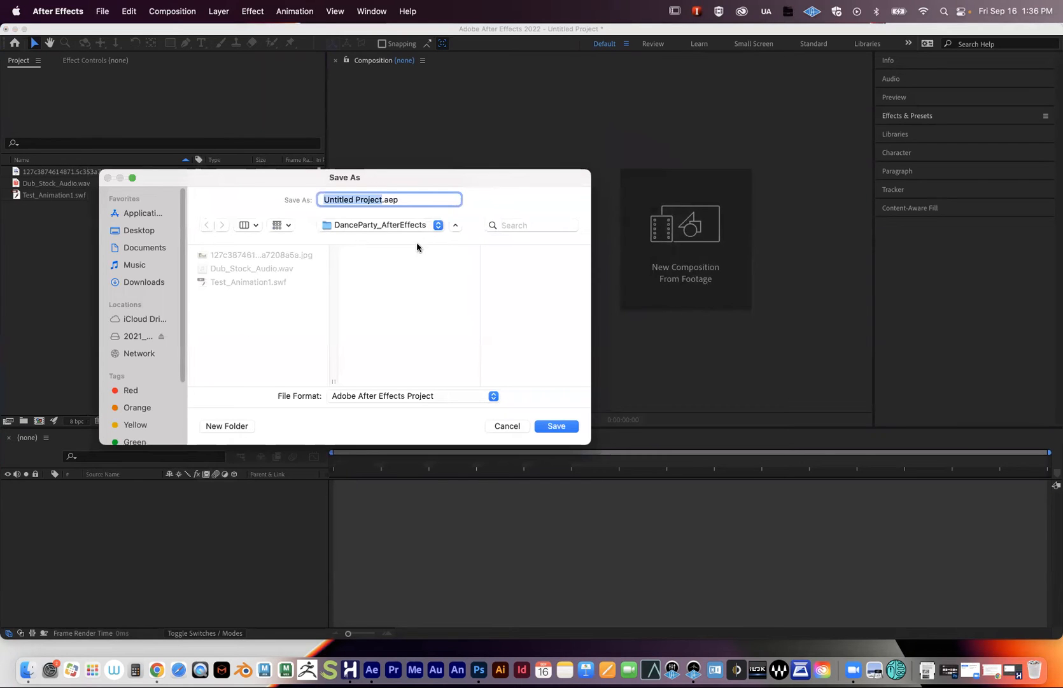
{"action": "left_click", "coordinate": [380, 225]}
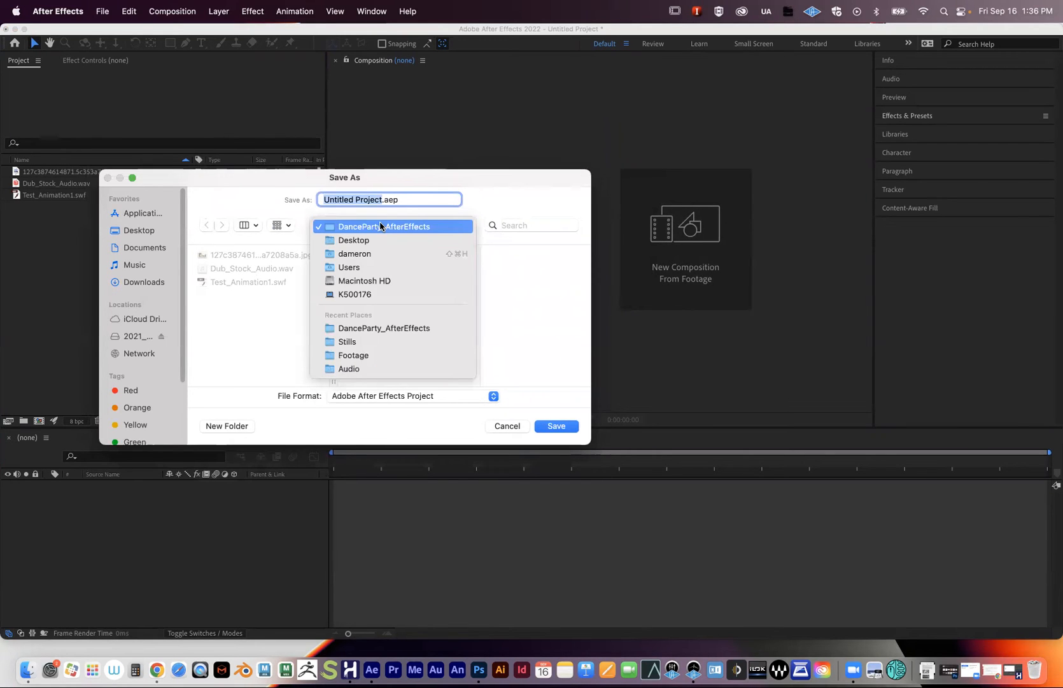
{"action": "left_click", "coordinate": [384, 239]}
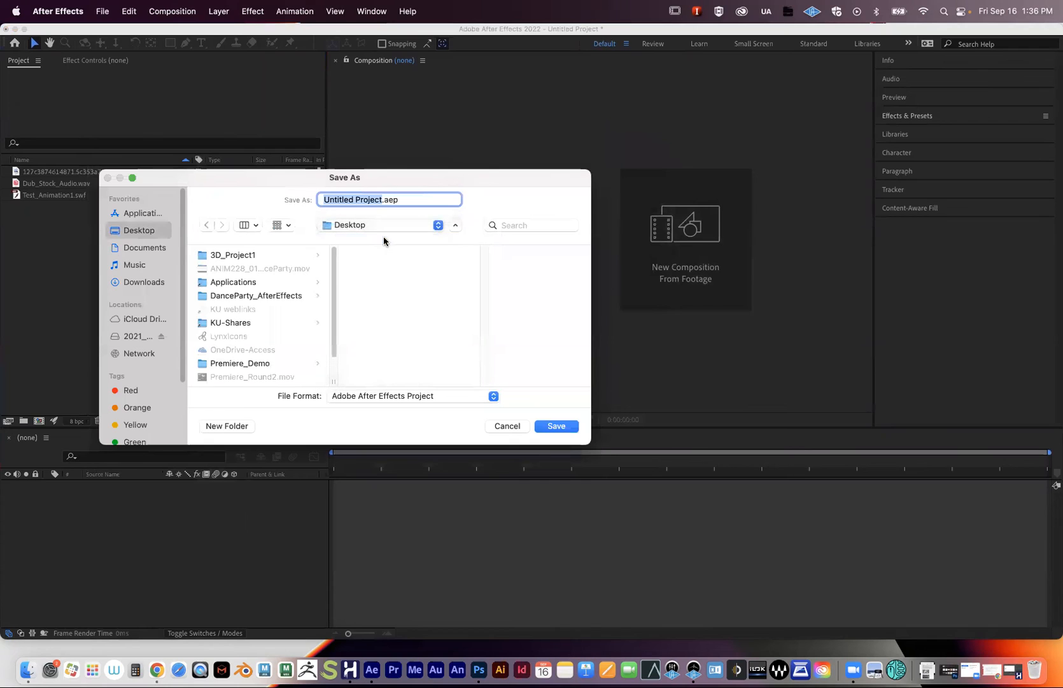
{"action": "left_click", "coordinate": [253, 296]}
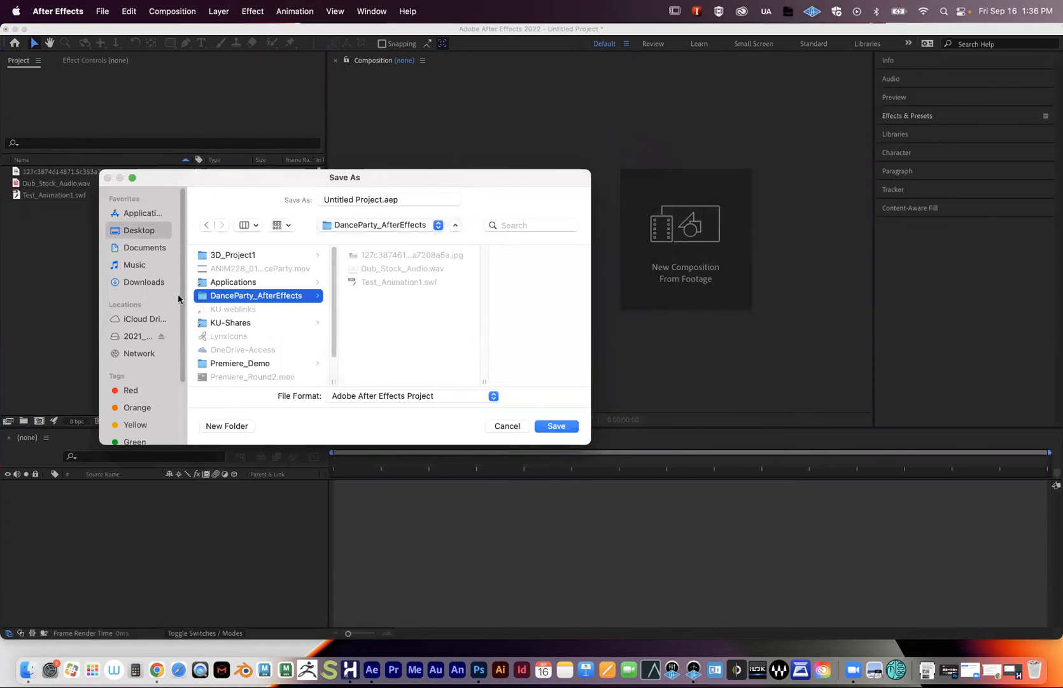
{"action": "left_click", "coordinate": [379, 199]}
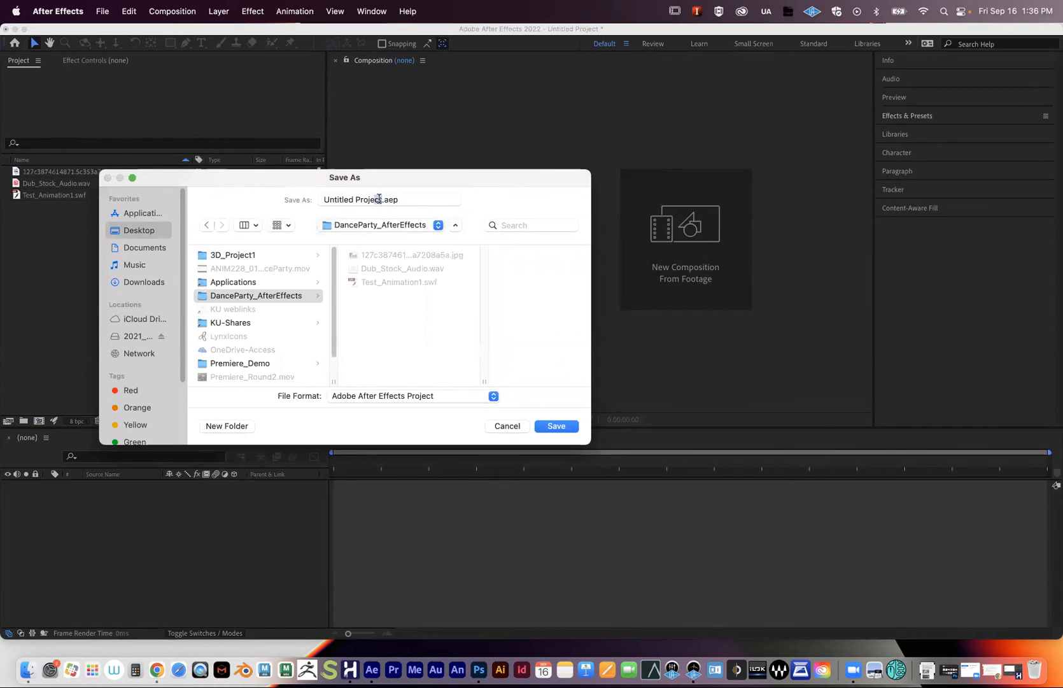
{"action": "type", "text": "DanceP"}
{"action": "type", "text": "arty_Compos"}
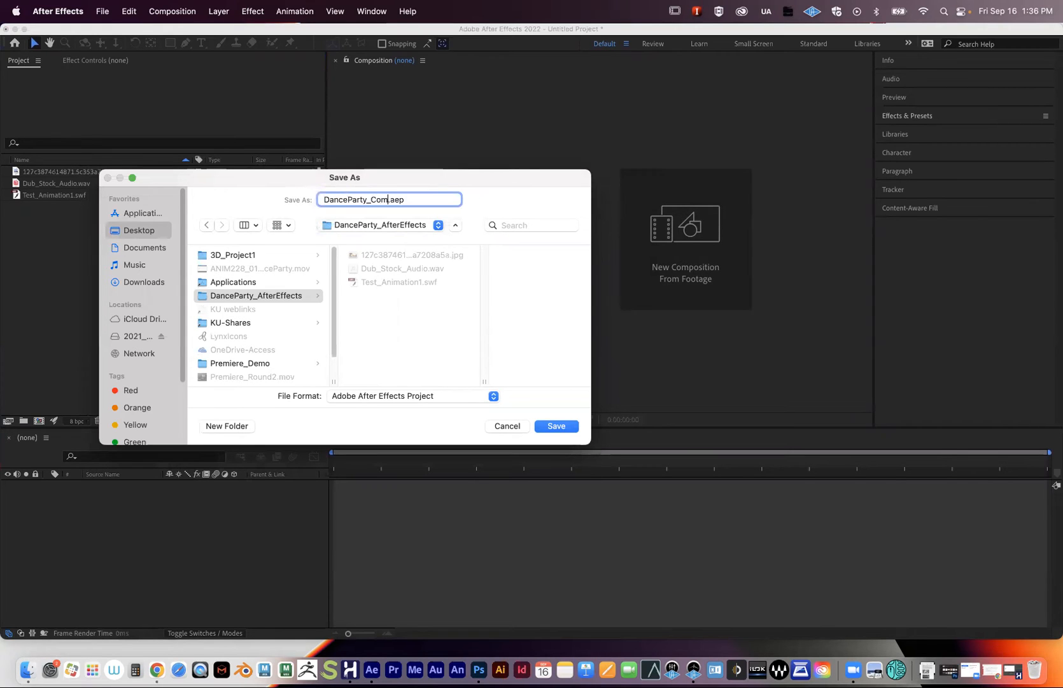
{"action": "type", "text": "ite_v1"}
{"action": "key", "text": "Return"}
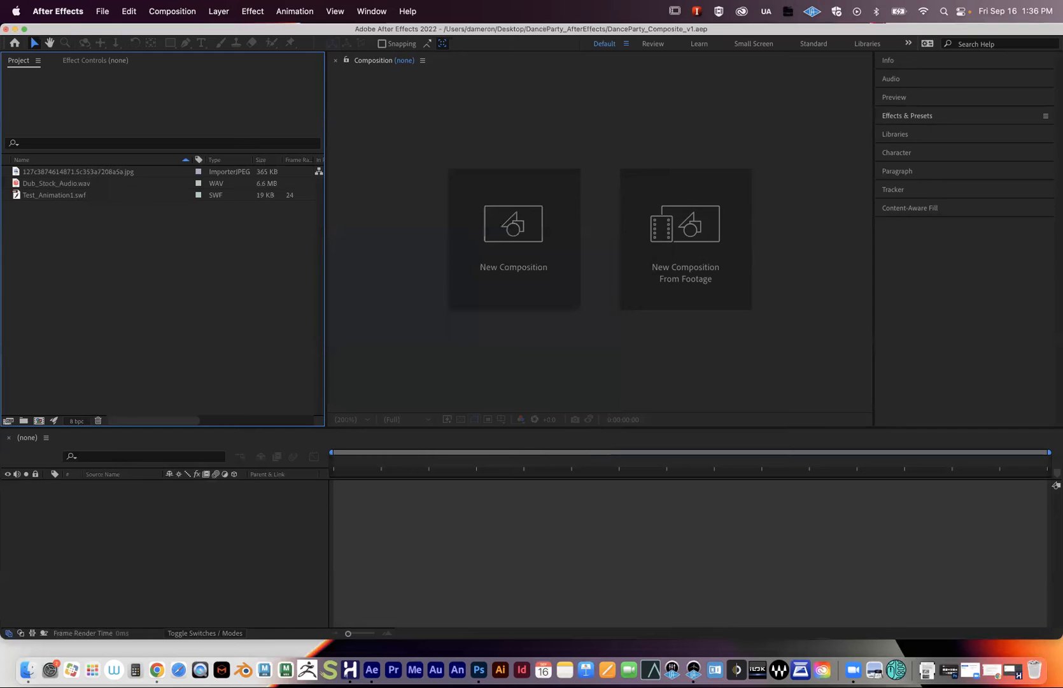
{"action": "left_click", "coordinate": [14, 29]}
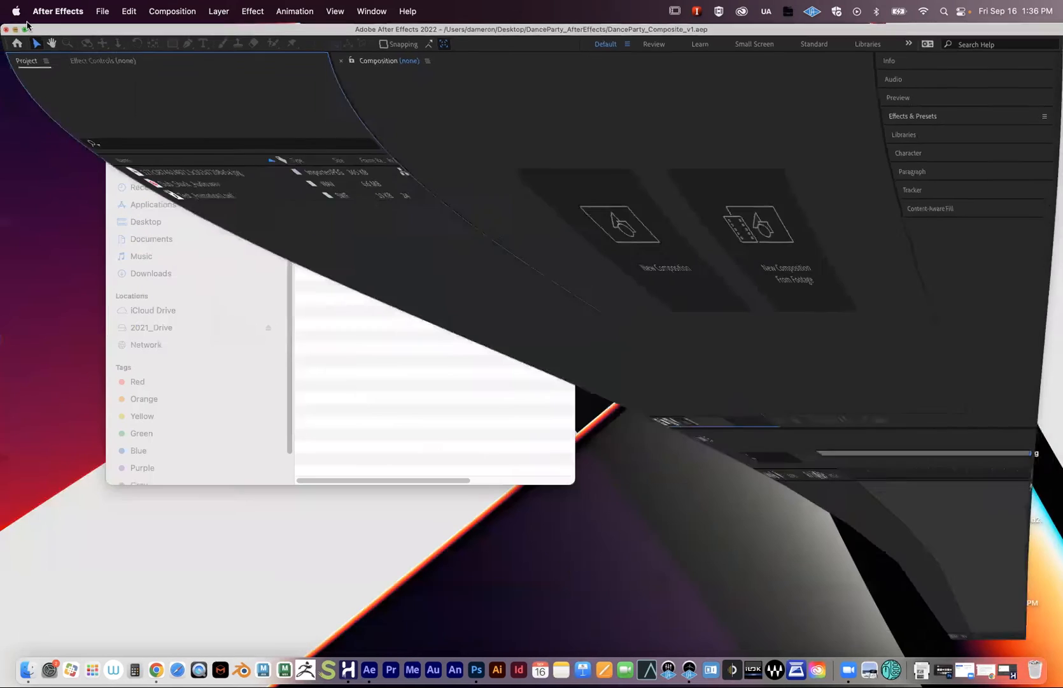
{"action": "left_click", "coordinate": [381, 223]}
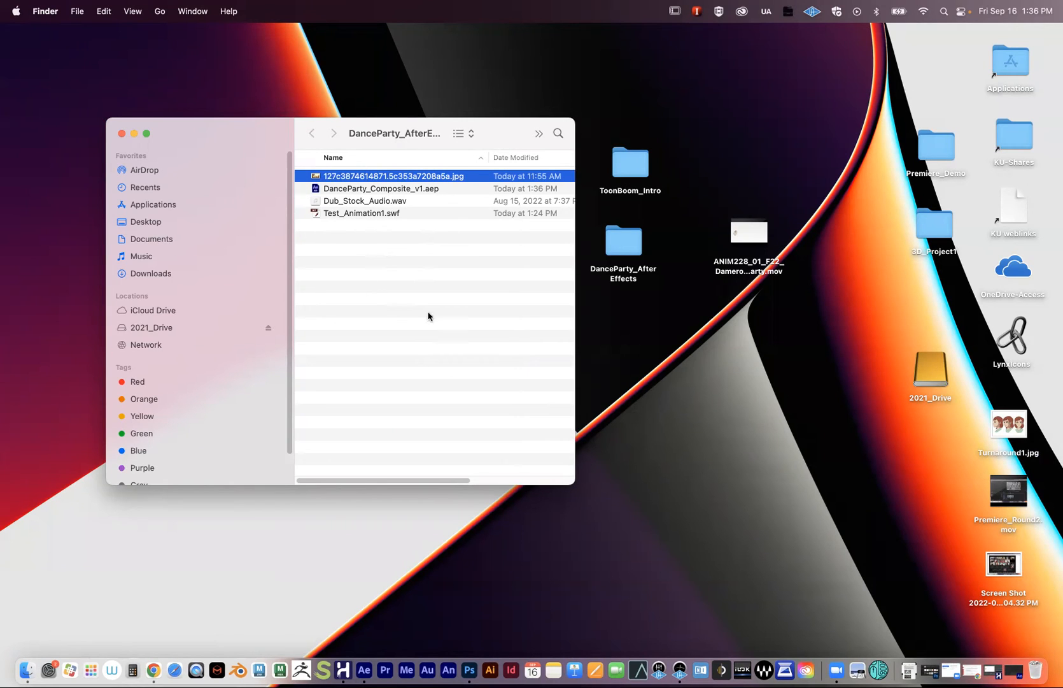
{"action": "double_click", "coordinate": [635, 167]}
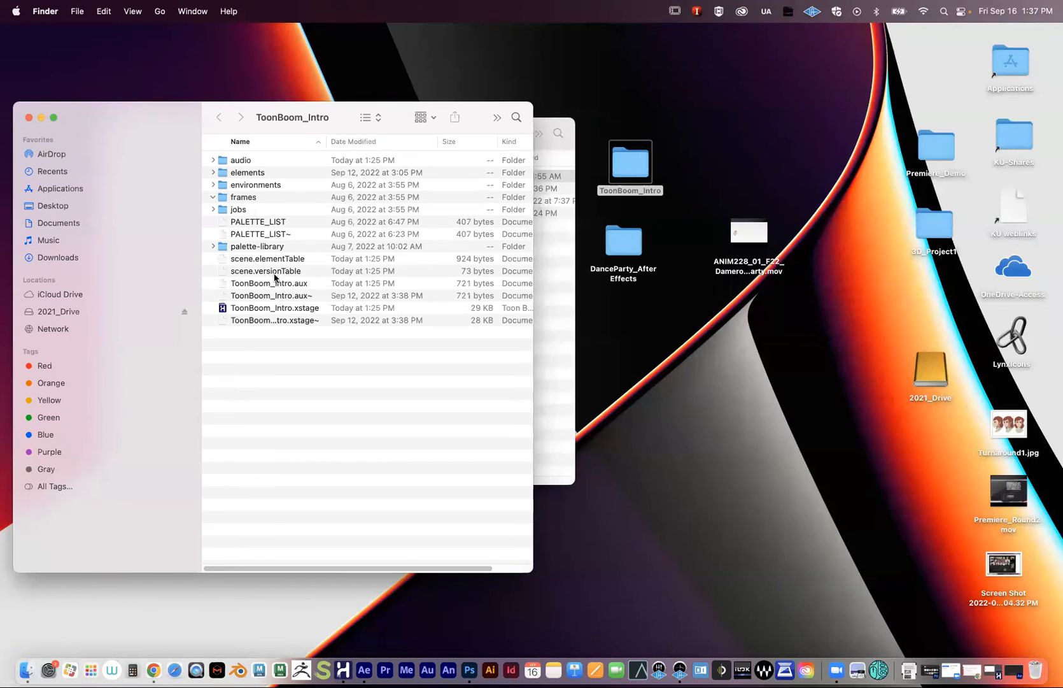
{"action": "left_click", "coordinate": [28, 117]}
{"action": "left_click_drag", "start_coordinate": [247, 150], "coordinate": [296, 170]}
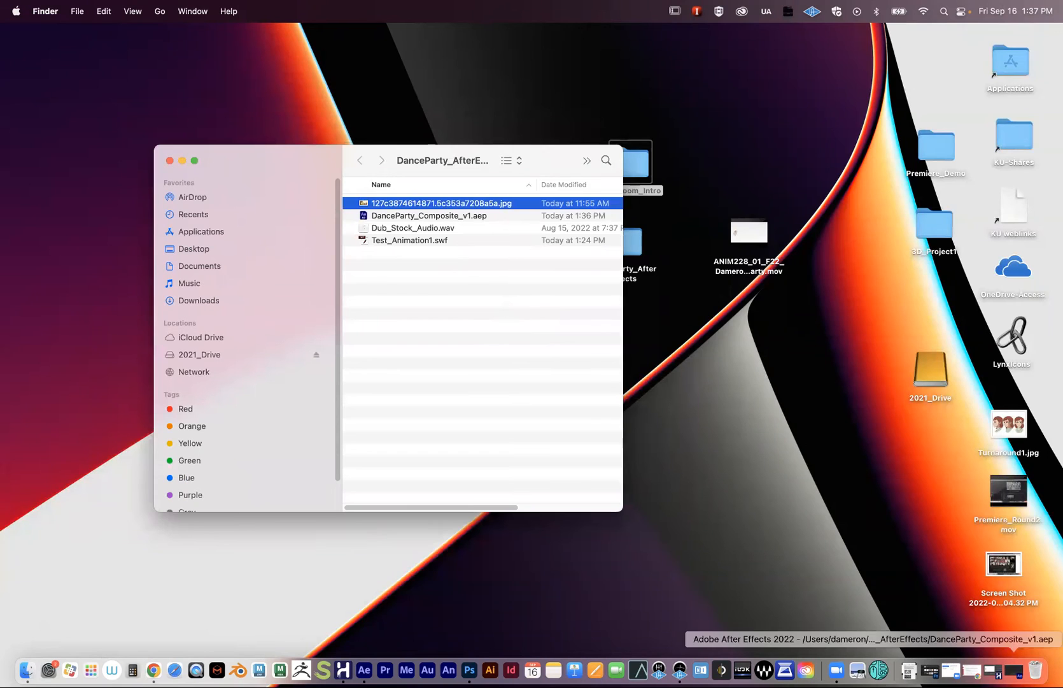
{"action": "left_click", "coordinate": [1015, 670]}
{"action": "left_click_drag", "start_coordinate": [88, 25], "coordinate": [163, 508]}
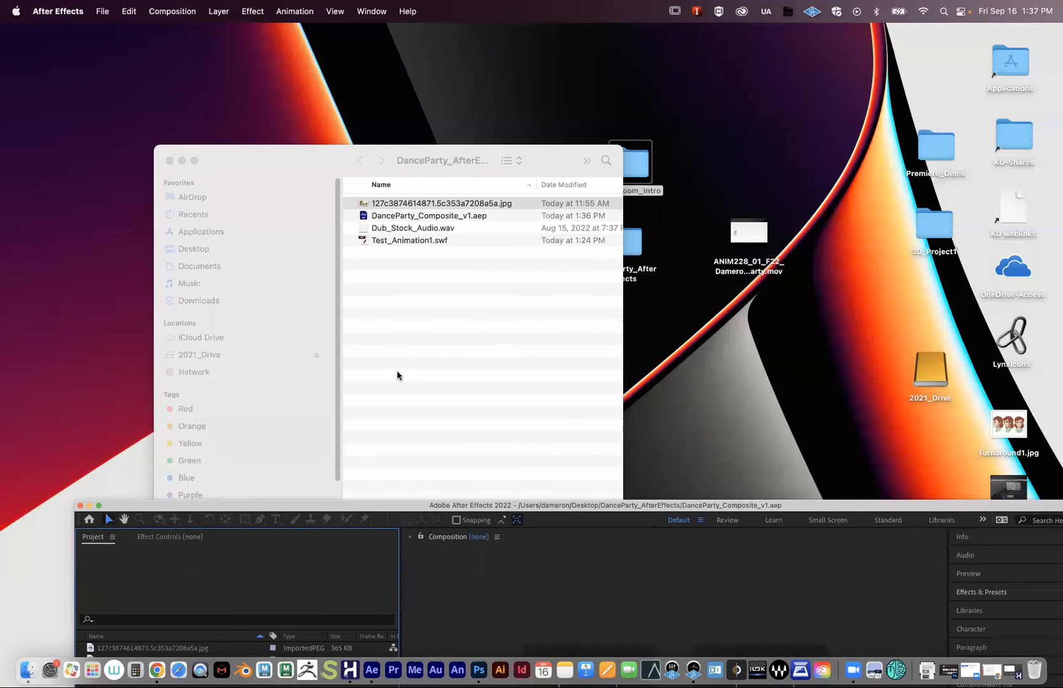
{"action": "left_click_drag", "start_coordinate": [378, 505], "coordinate": [315, 177]}
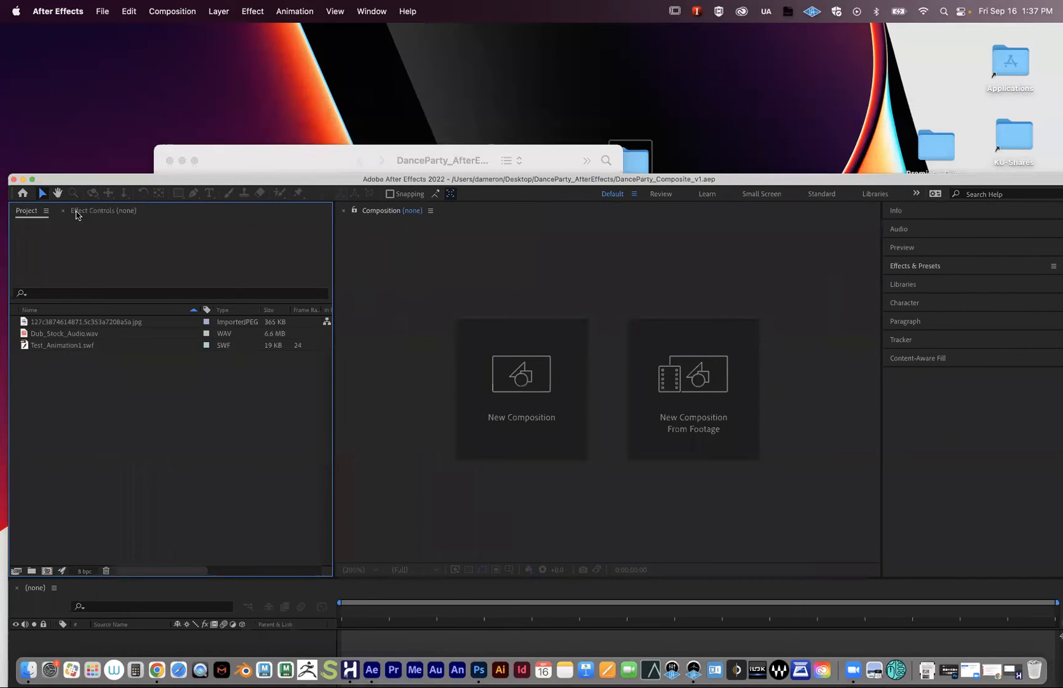
{"action": "left_click_drag", "start_coordinate": [51, 183], "coordinate": [42, 59]}
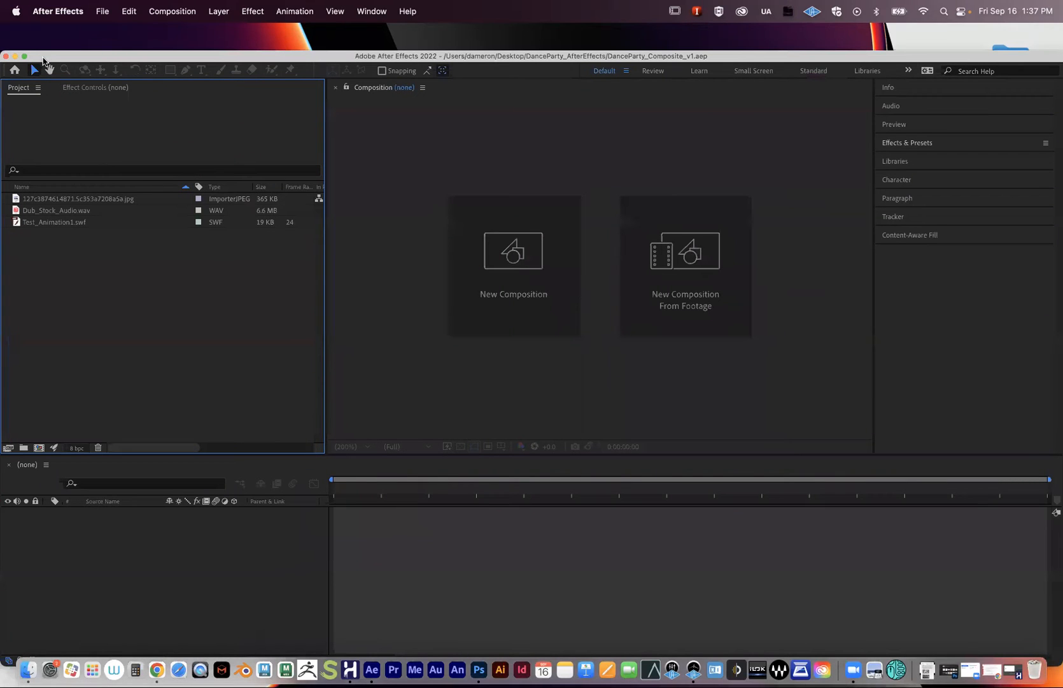
{"action": "left_click_drag", "start_coordinate": [120, 58], "coordinate": [119, 48]}
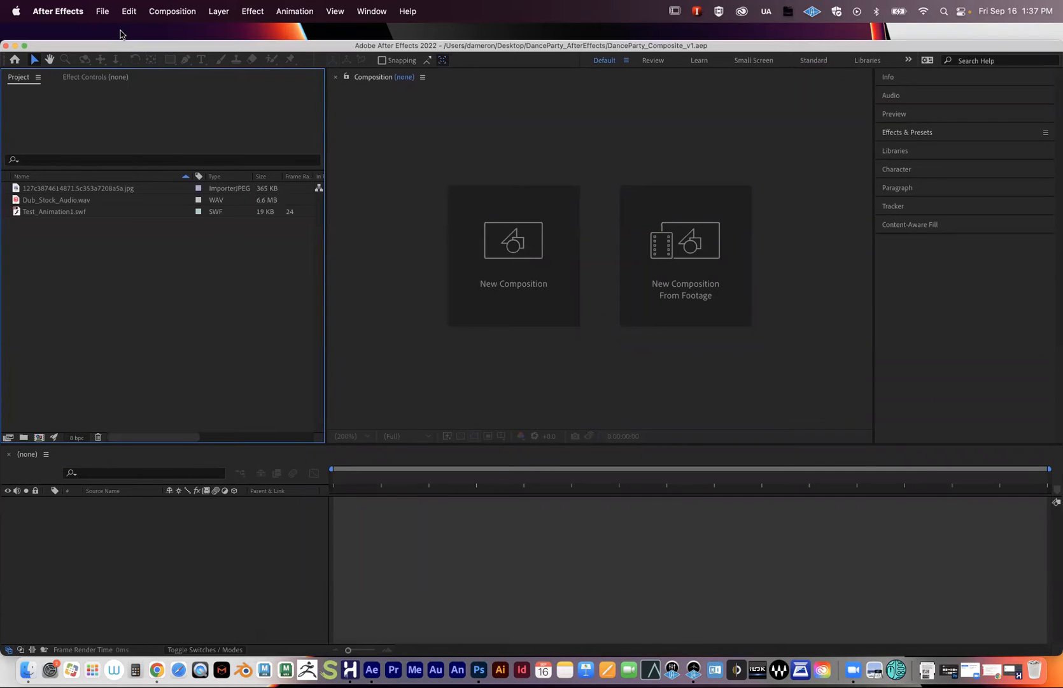
{"action": "left_click", "coordinate": [94, 189]}
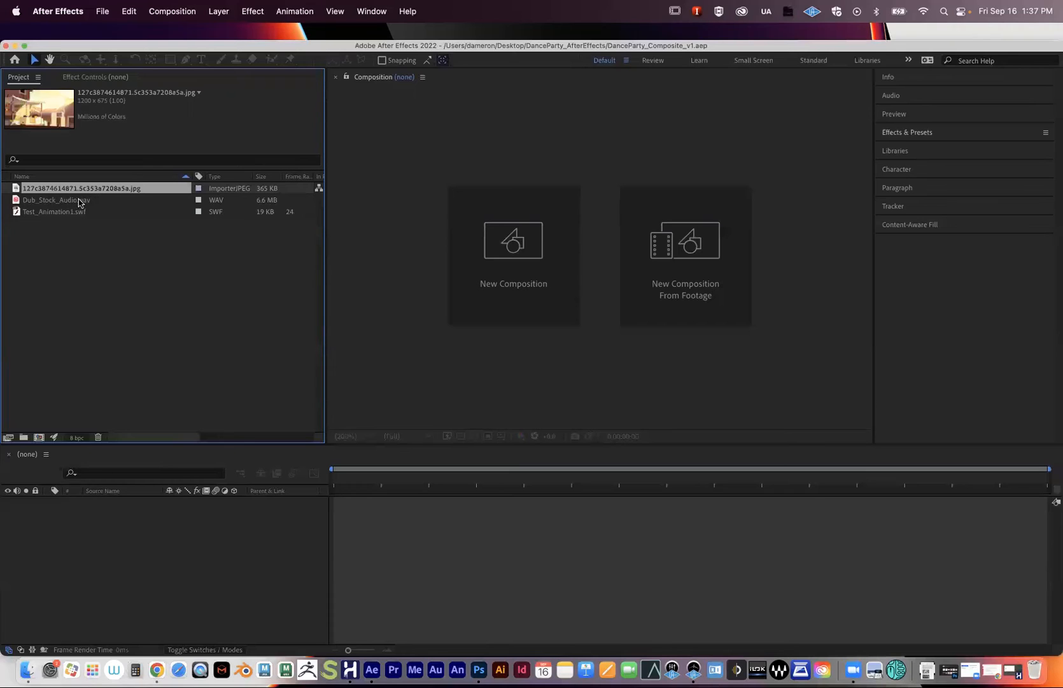
{"action": "left_click", "coordinate": [61, 212]}
{"action": "left_click", "coordinate": [58, 200]}
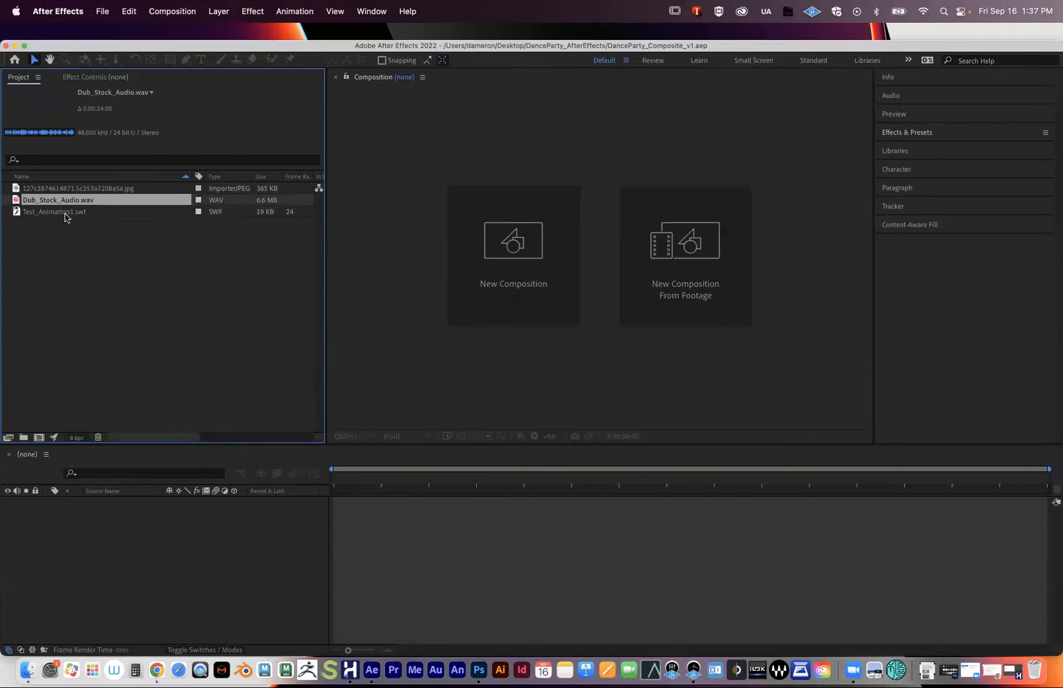
{"action": "left_click", "coordinate": [64, 213]}
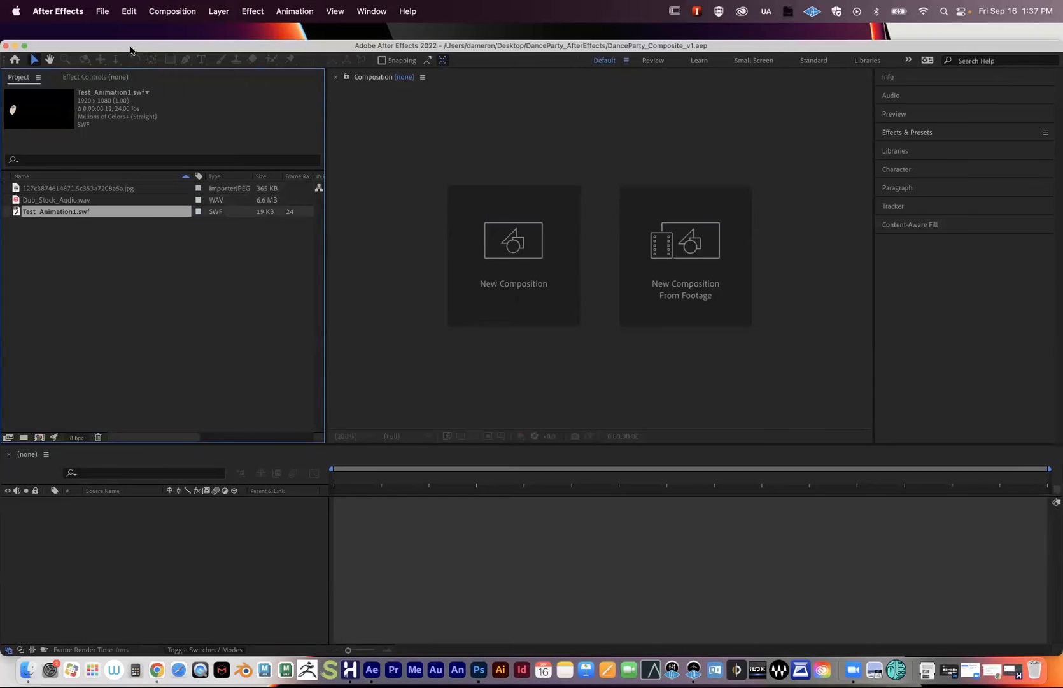
{"action": "left_click_drag", "start_coordinate": [130, 50], "coordinate": [127, 39]}
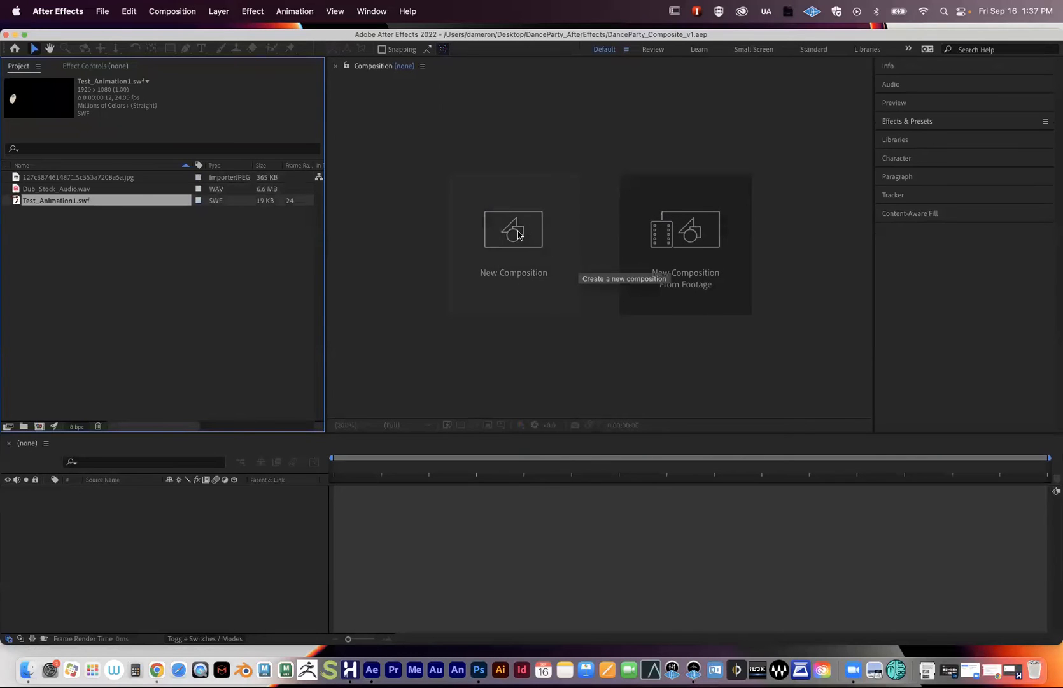
{"action": "left_click_drag", "start_coordinate": [133, 34], "coordinate": [125, 37]}
{"action": "left_click", "coordinate": [172, 11]}
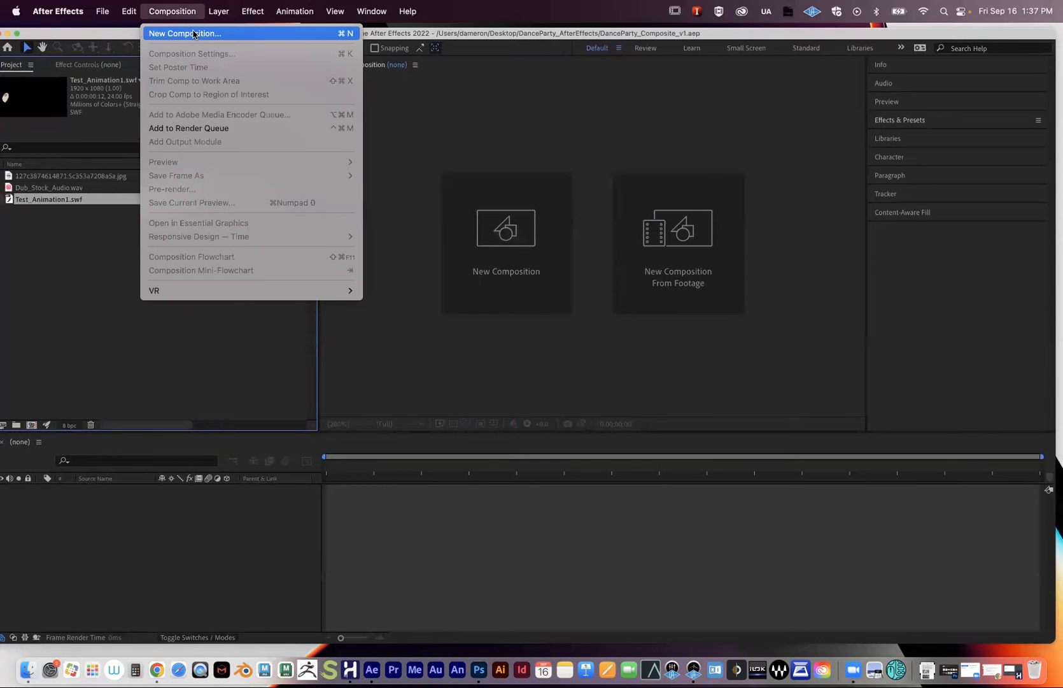
{"action": "left_click", "coordinate": [194, 33]}
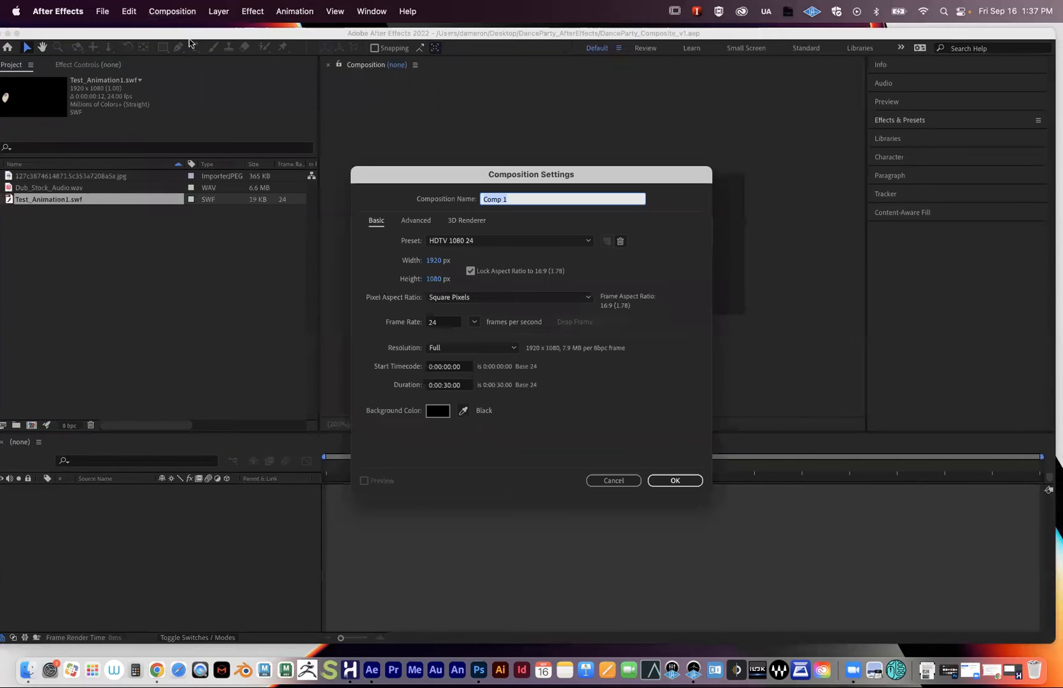
{"action": "left_click_drag", "start_coordinate": [467, 179], "coordinate": [416, 179]}
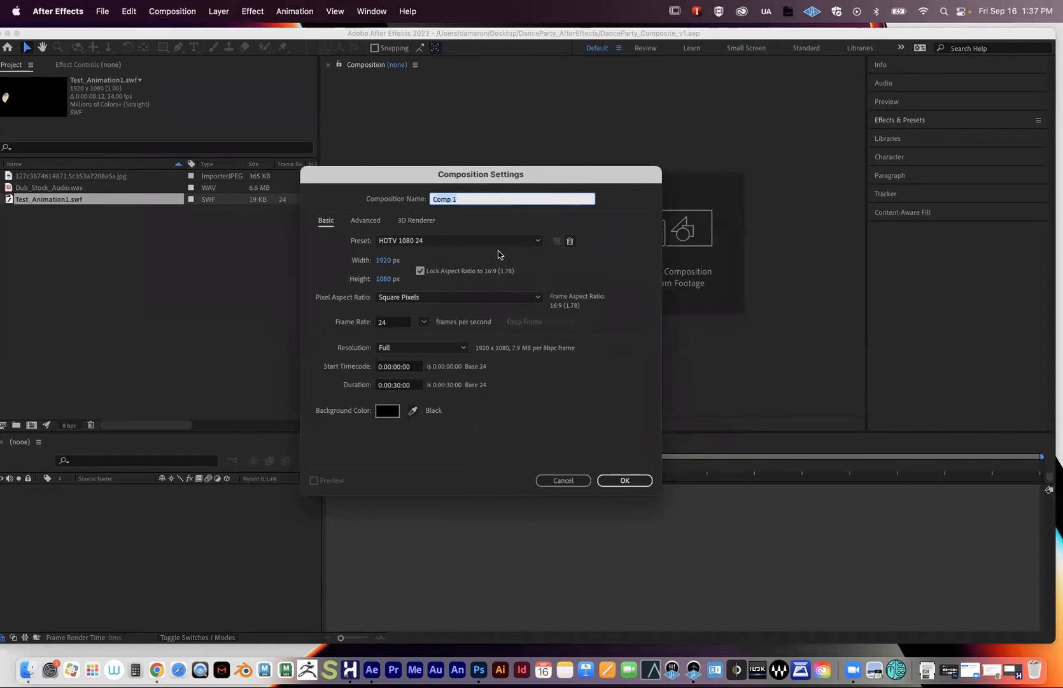
{"action": "left_click", "coordinate": [460, 200]}
{"action": "left_click", "coordinate": [470, 243]}
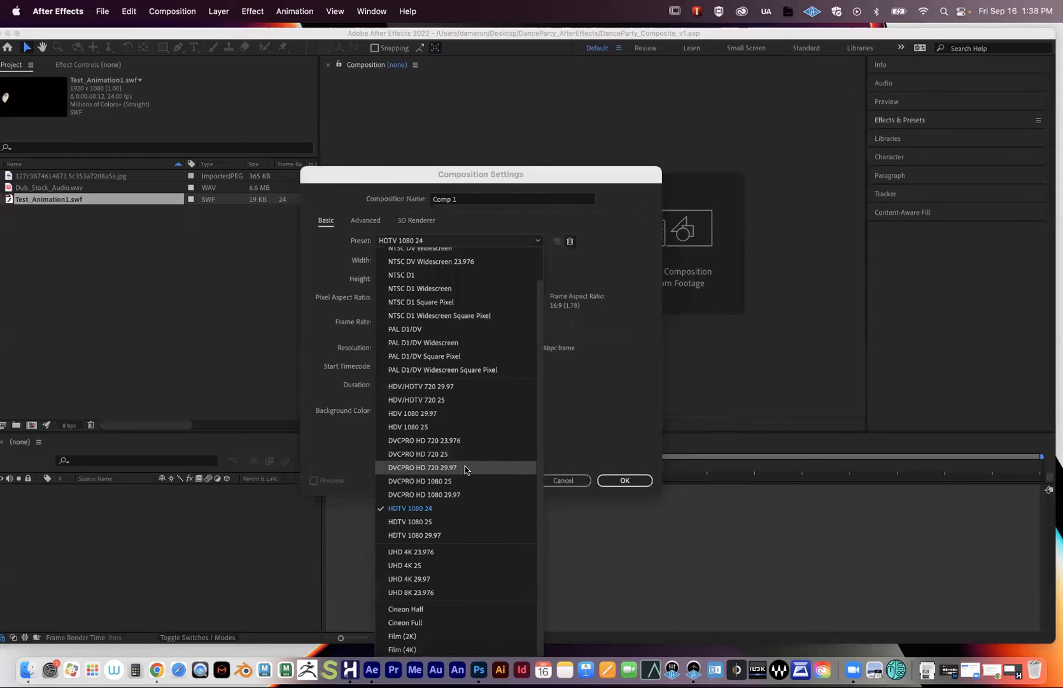
{"action": "left_click", "coordinate": [577, 409]}
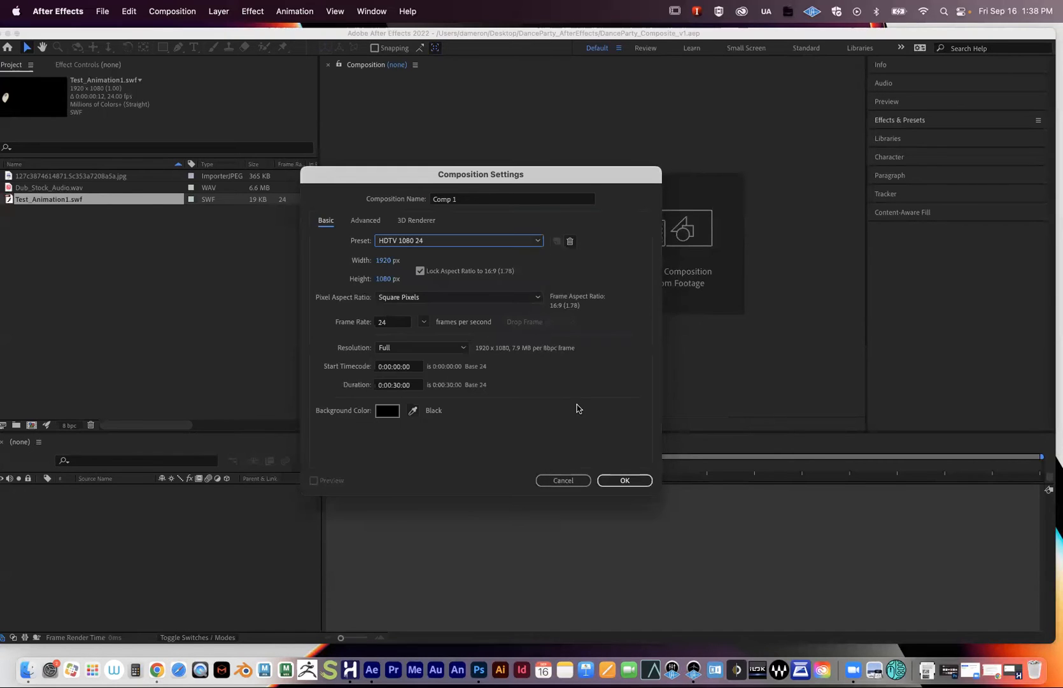
{"action": "left_click", "coordinate": [413, 240]}
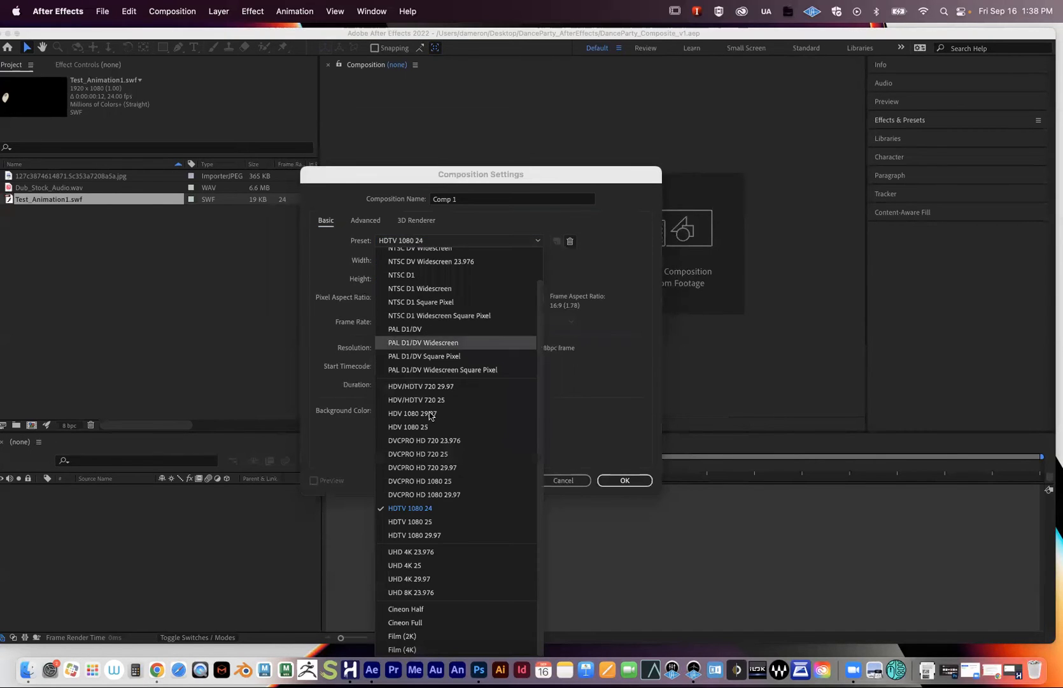
{"action": "left_click", "coordinate": [440, 522]}
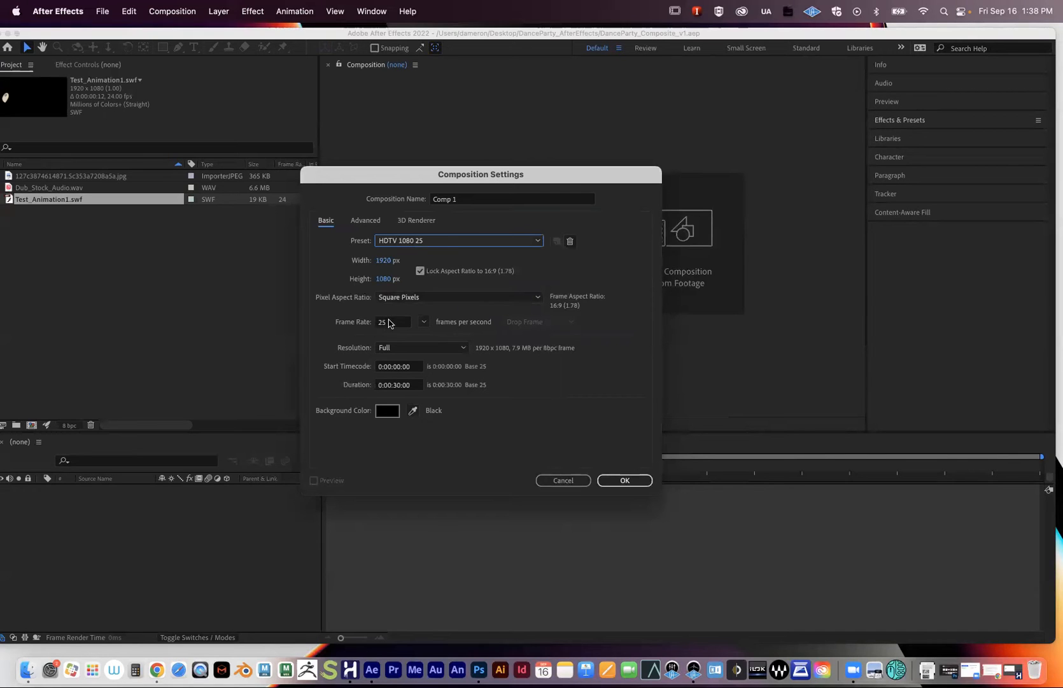
{"action": "left_click", "coordinate": [440, 242]}
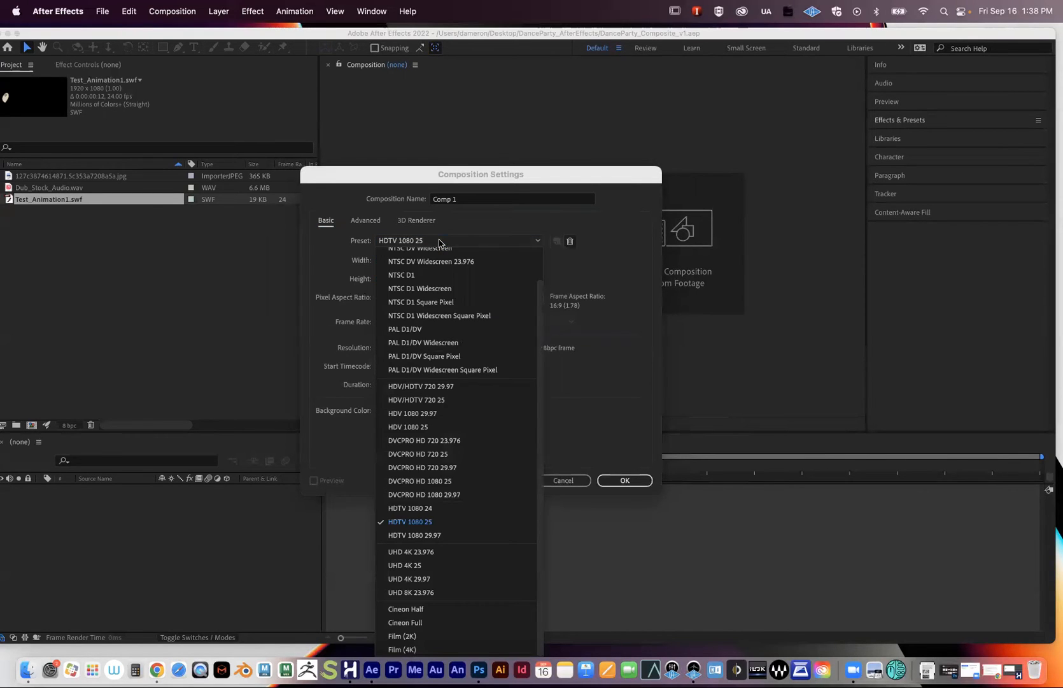
{"action": "left_click", "coordinate": [412, 508]}
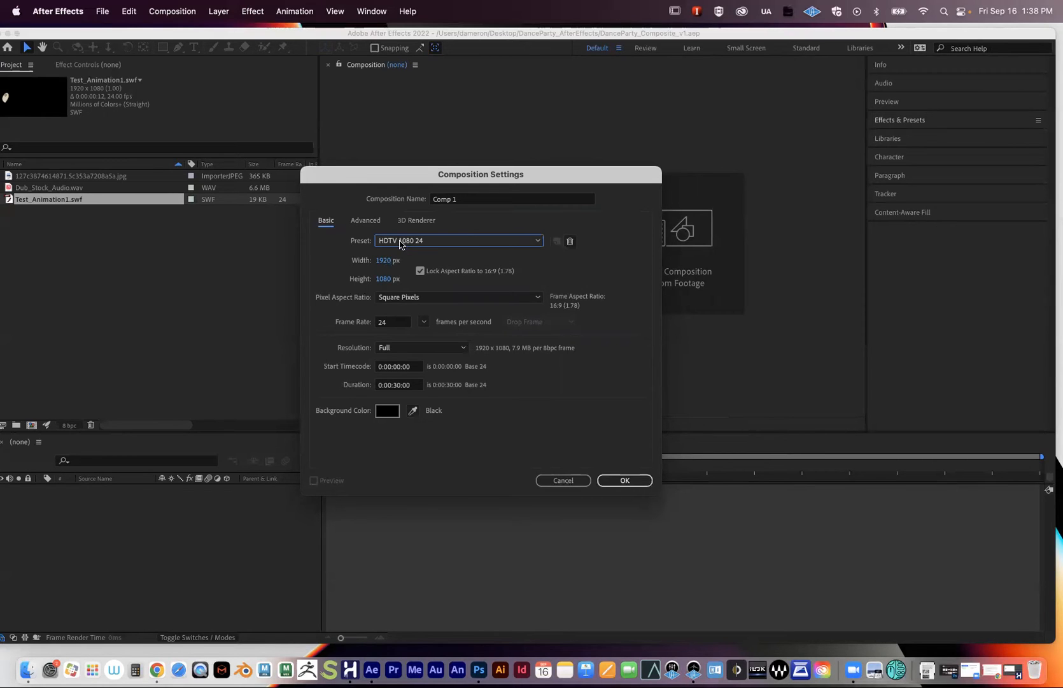
- Rename Comp 1 to DanceParty_MainComp and create the 1920x1080, 24 fps composition
{"action": "left_click", "coordinate": [393, 323]}
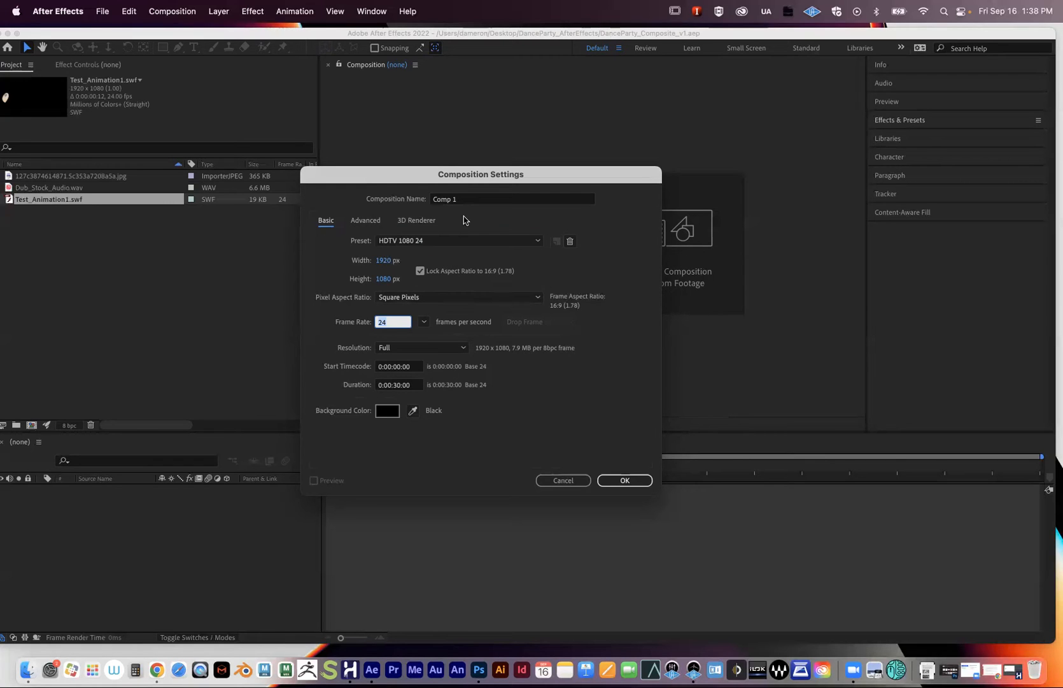
{"action": "left_click", "coordinate": [461, 200]}
{"action": "type", "text": "DancePar"}
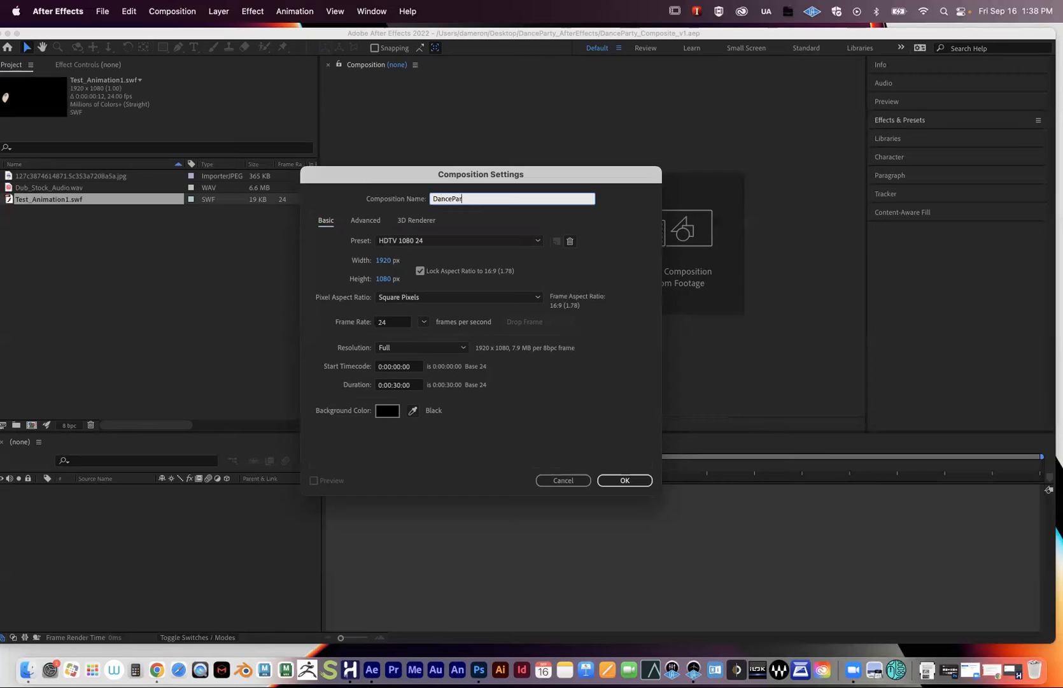
{"action": "type", "text": "ty_MainComp"}
{"action": "key", "text": "Return"}
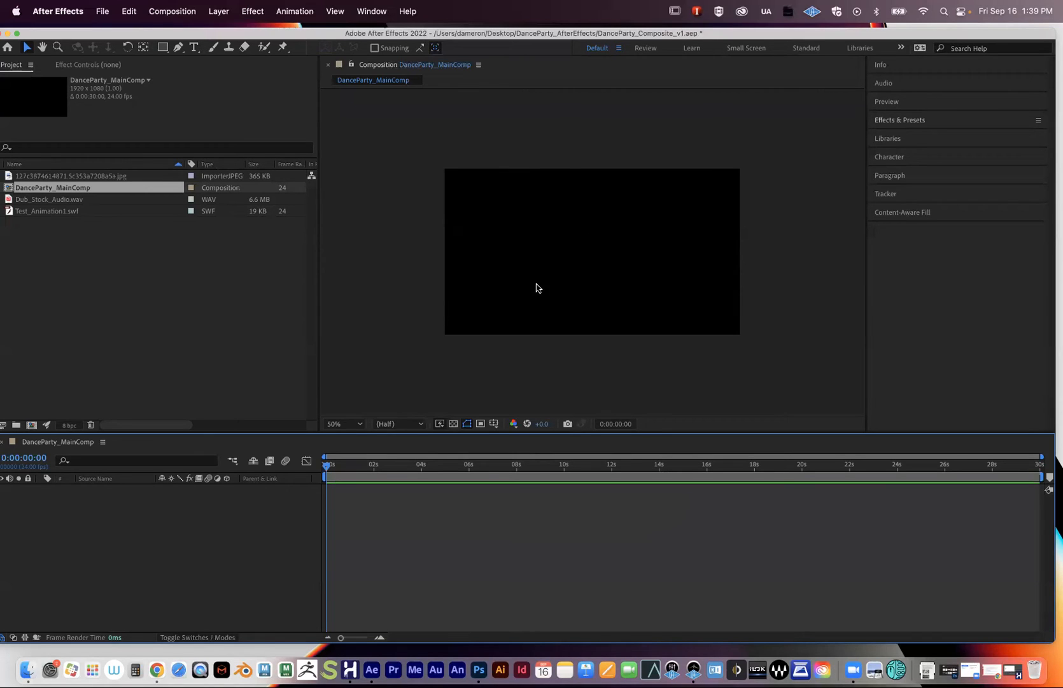
- Add Test_Animation1.swf from the Project panel to the DanceParty_MainComp timeline as layer 1
{"action": "left_click", "coordinate": [56, 213]}
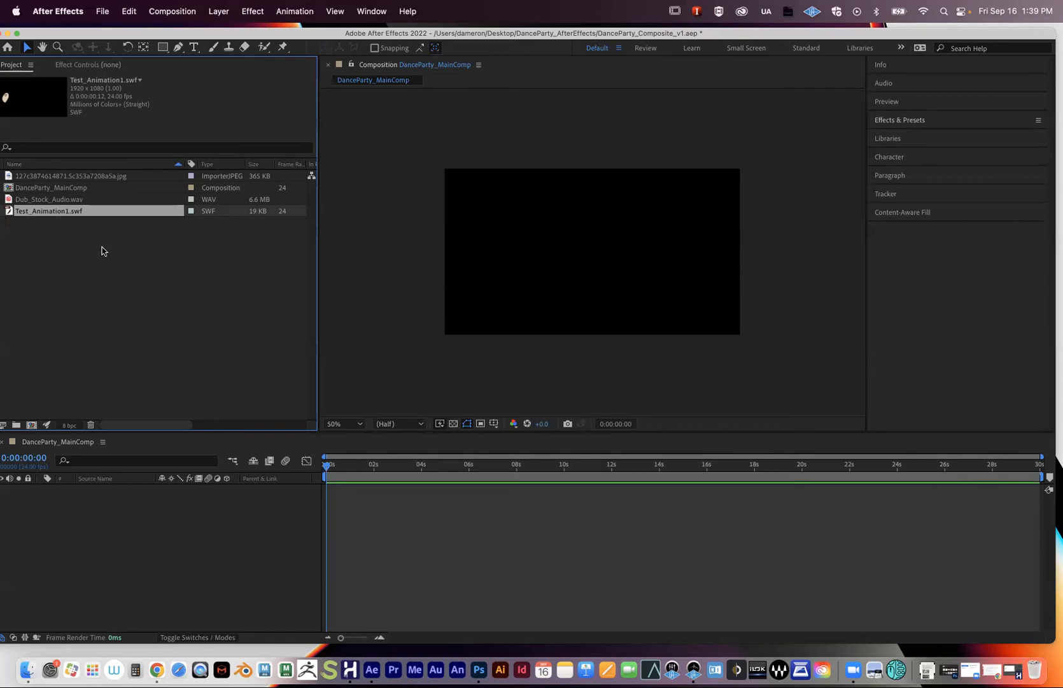
{"action": "mouse_move", "coordinate": [45, 211]}
{"action": "left_mouse_down"}
{"action": "mouse_move", "coordinate": [65, 242]}
{"action": "mouse_move", "coordinate": [61, 209]}
{"action": "left_mouse_up"}
{"action": "left_click_drag", "start_coordinate": [40, 214], "coordinate": [172, 521]}
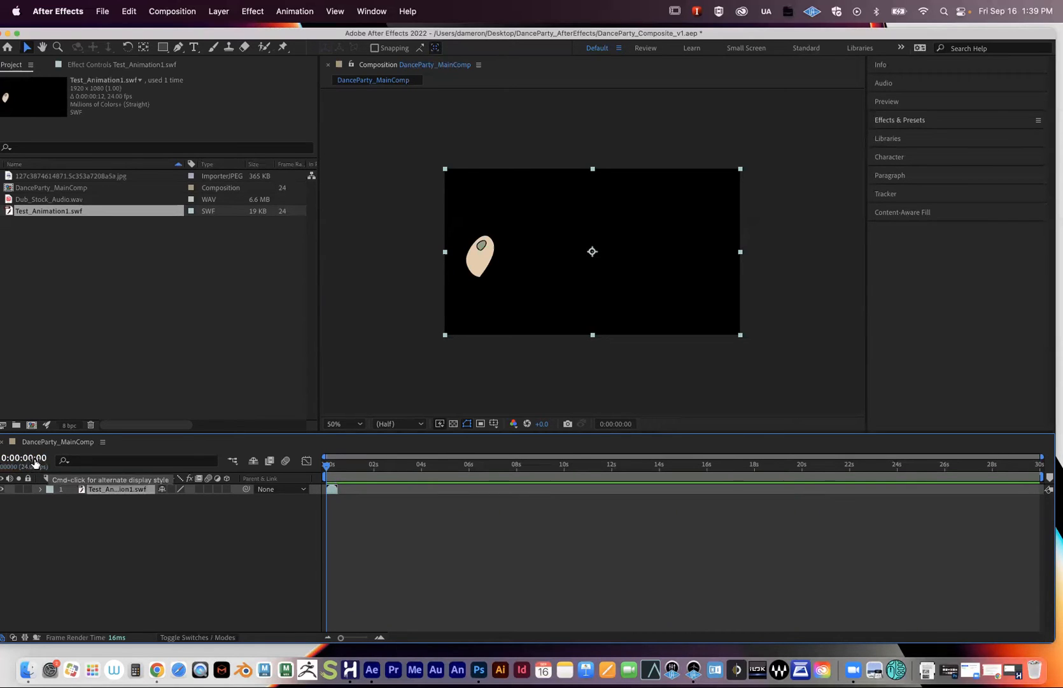
- Zoom the timeline to confirm the SWF layer ends at frame 12, then widen the composition viewer
{"action": "mouse_move", "coordinate": [341, 639]}
{"action": "left_mouse_down"}
{"action": "mouse_move", "coordinate": [367, 638]}
{"action": "mouse_move", "coordinate": [350, 638]}
{"action": "left_mouse_up"}
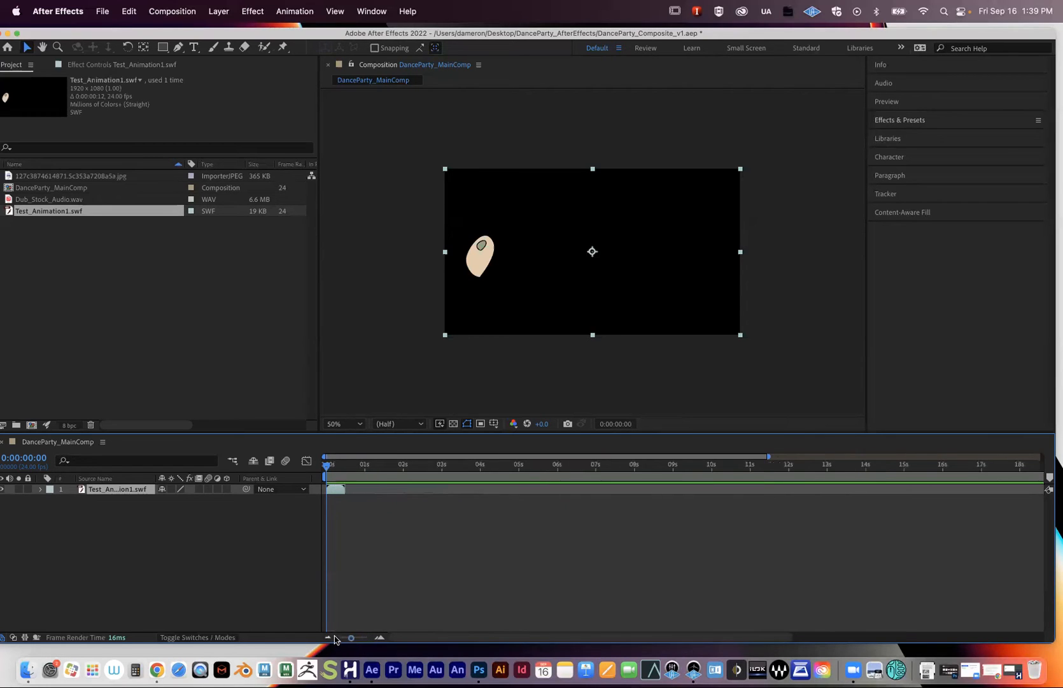
{"action": "left_click", "coordinate": [327, 638]}
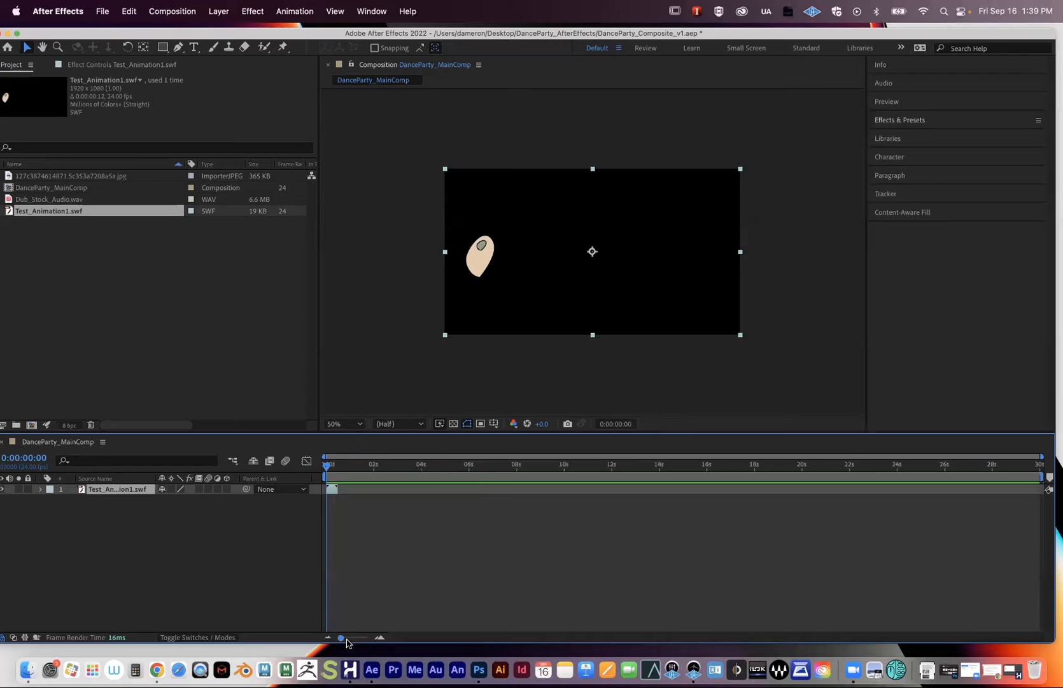
{"action": "left_click", "coordinate": [380, 638]}
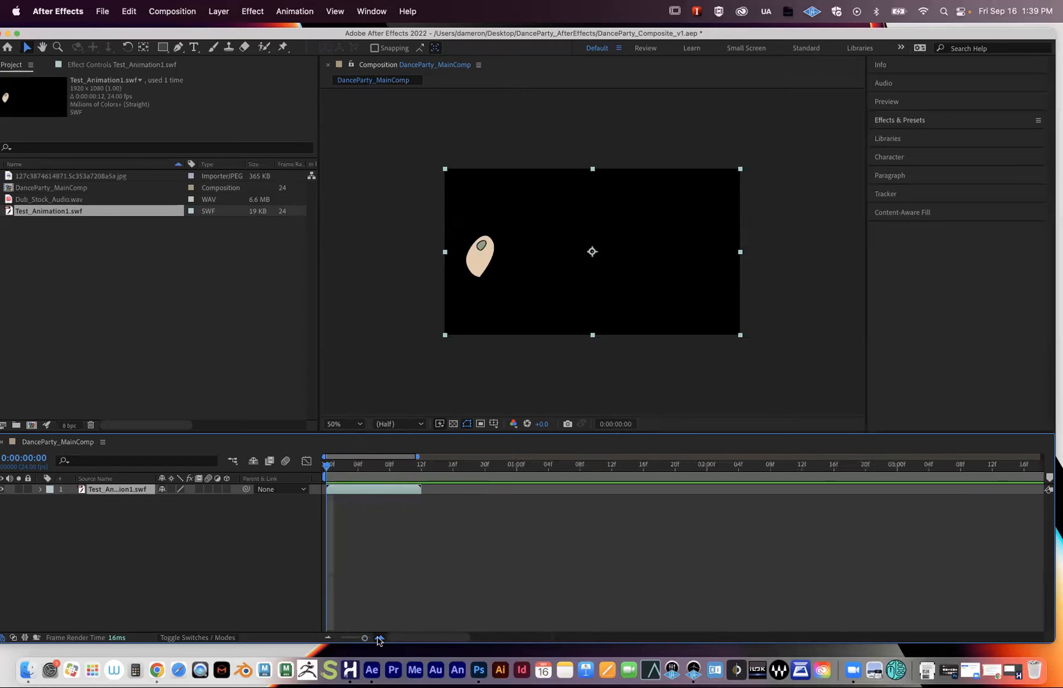
{"action": "left_click", "coordinate": [379, 638]}
{"action": "mouse_move", "coordinate": [365, 639]}
{"action": "left_mouse_down"}
{"action": "mouse_move", "coordinate": [345, 639]}
{"action": "mouse_move", "coordinate": [366, 640]}
{"action": "left_mouse_up"}
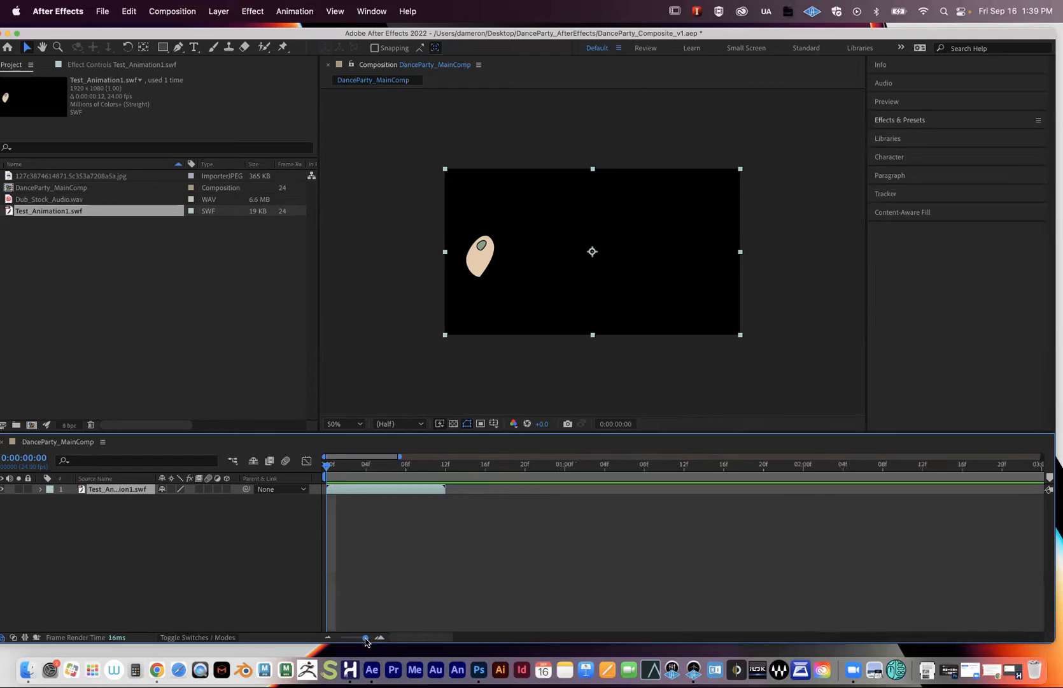
{"action": "left_click_drag", "start_coordinate": [393, 464], "coordinate": [446, 466]}
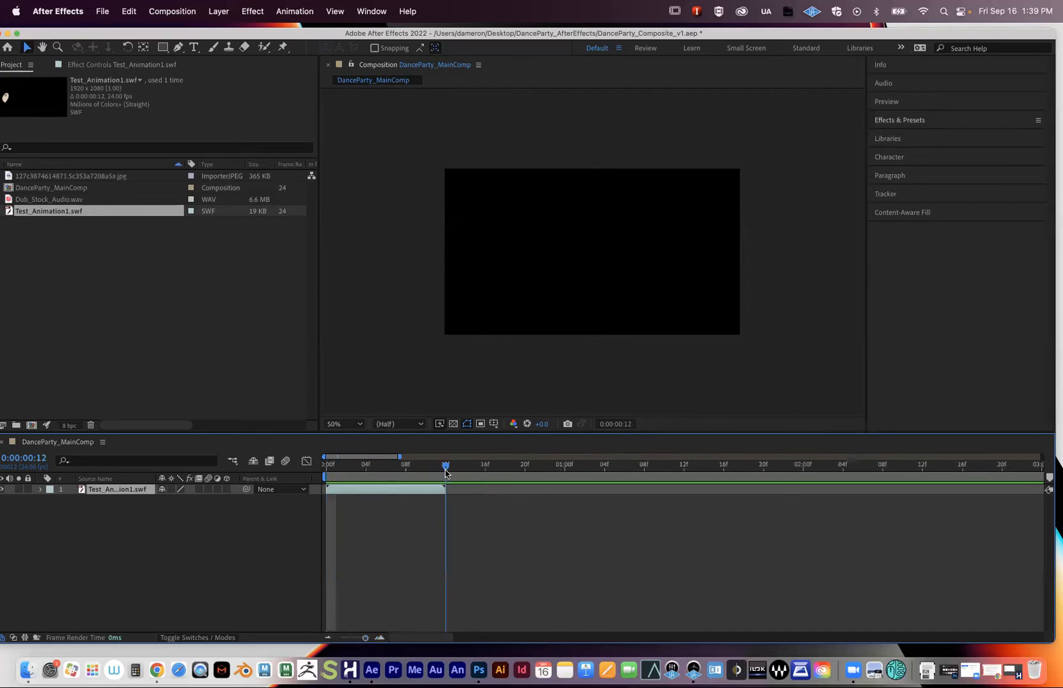
{"action": "left_click_drag", "start_coordinate": [365, 640], "coordinate": [316, 633]}
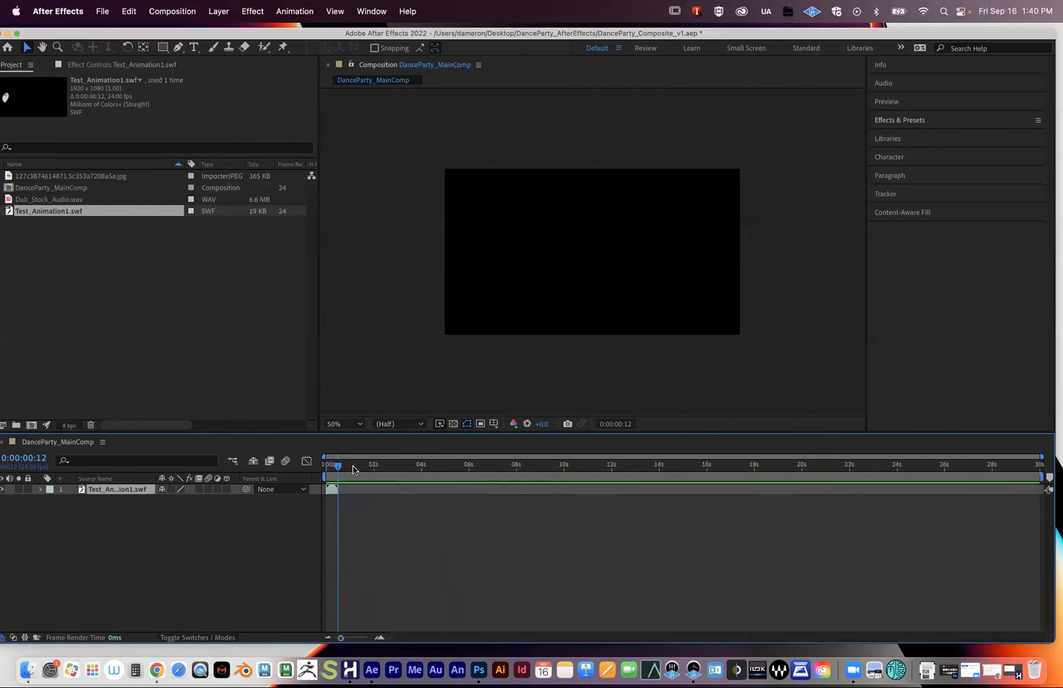
{"action": "left_click_drag", "start_coordinate": [334, 467], "coordinate": [318, 471]}
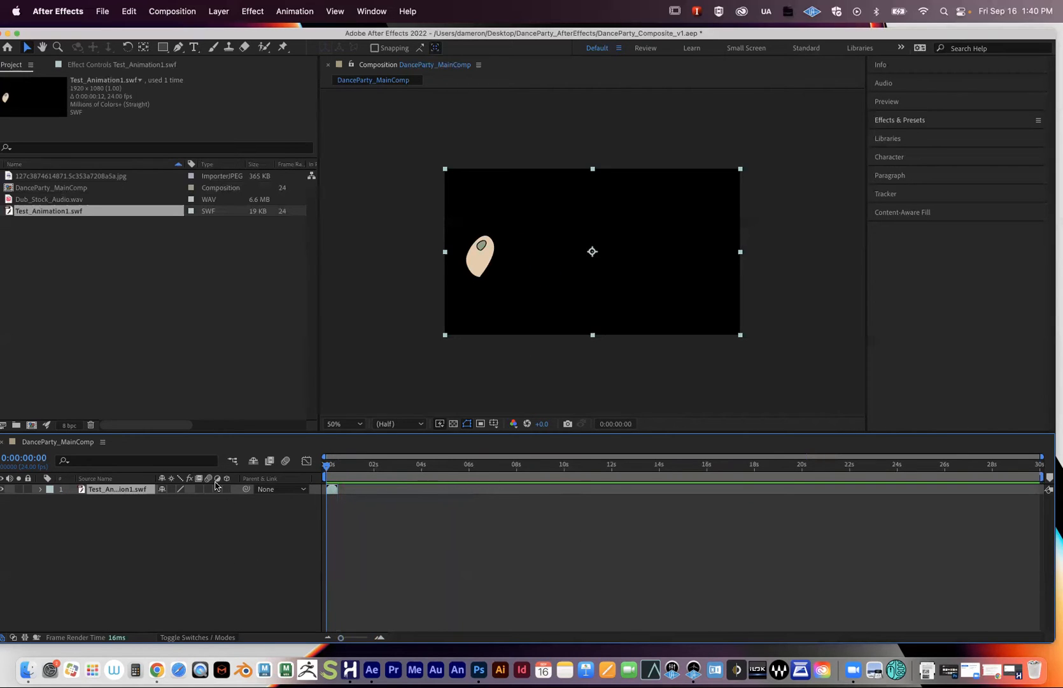
{"action": "left_click_drag", "start_coordinate": [317, 363], "coordinate": [248, 363]}
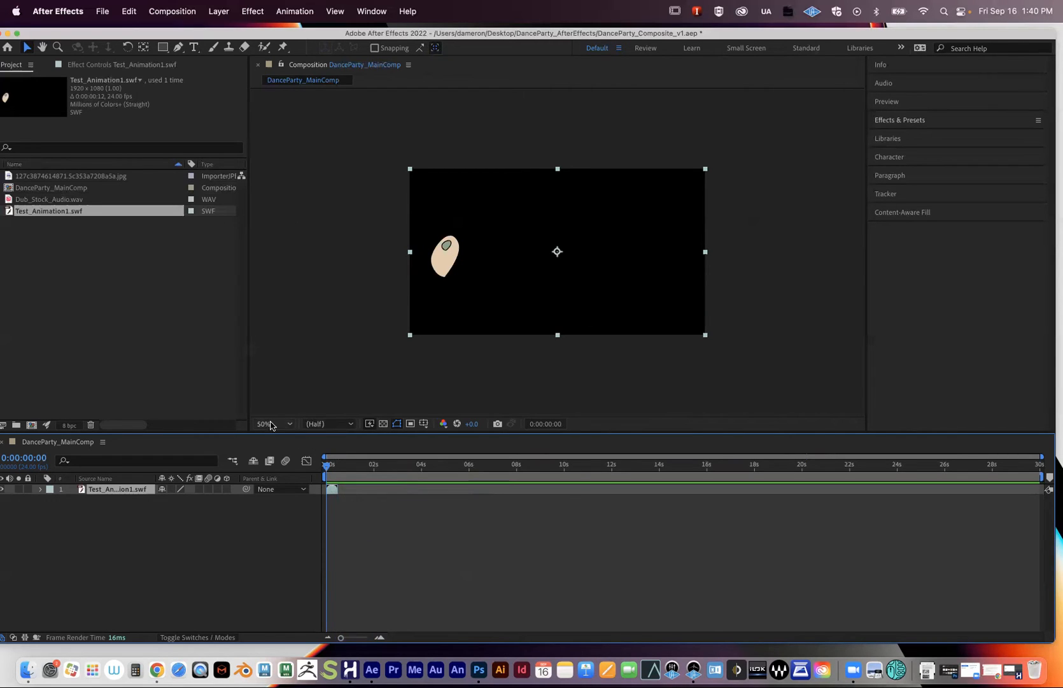
- Set the viewer magnification to Fit and resize the panel dividers to enlarge the composition viewer
{"action": "left_click", "coordinate": [289, 424]}
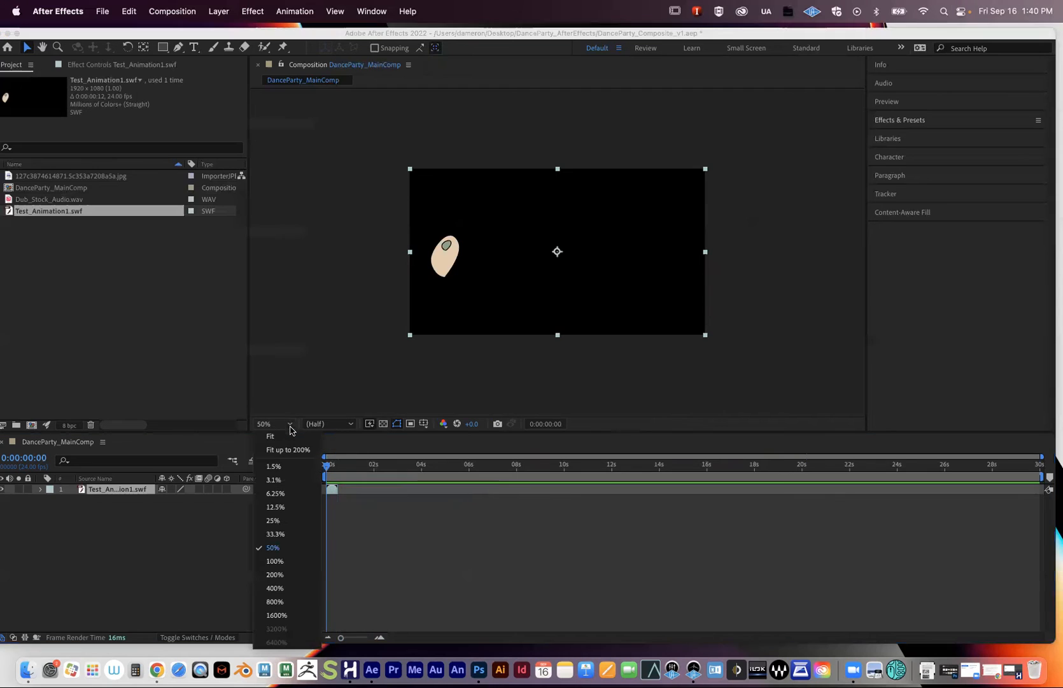
{"action": "left_click", "coordinate": [288, 436]}
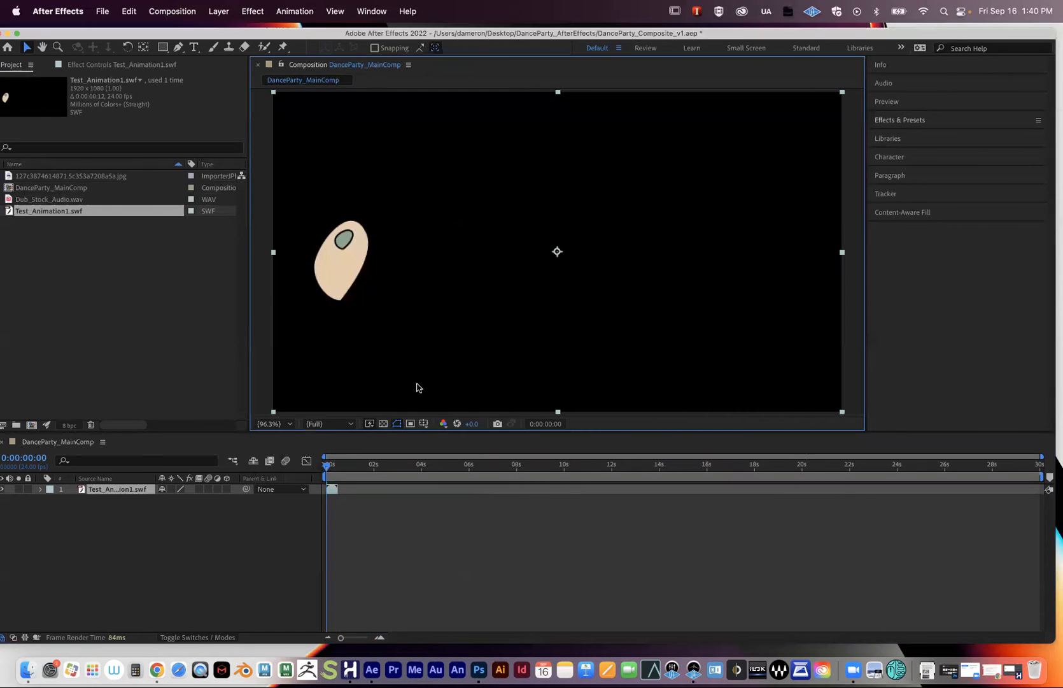
{"action": "left_click_drag", "start_coordinate": [316, 431], "coordinate": [299, 242]}
{"action": "left_click_drag", "start_coordinate": [249, 185], "coordinate": [747, 197]}
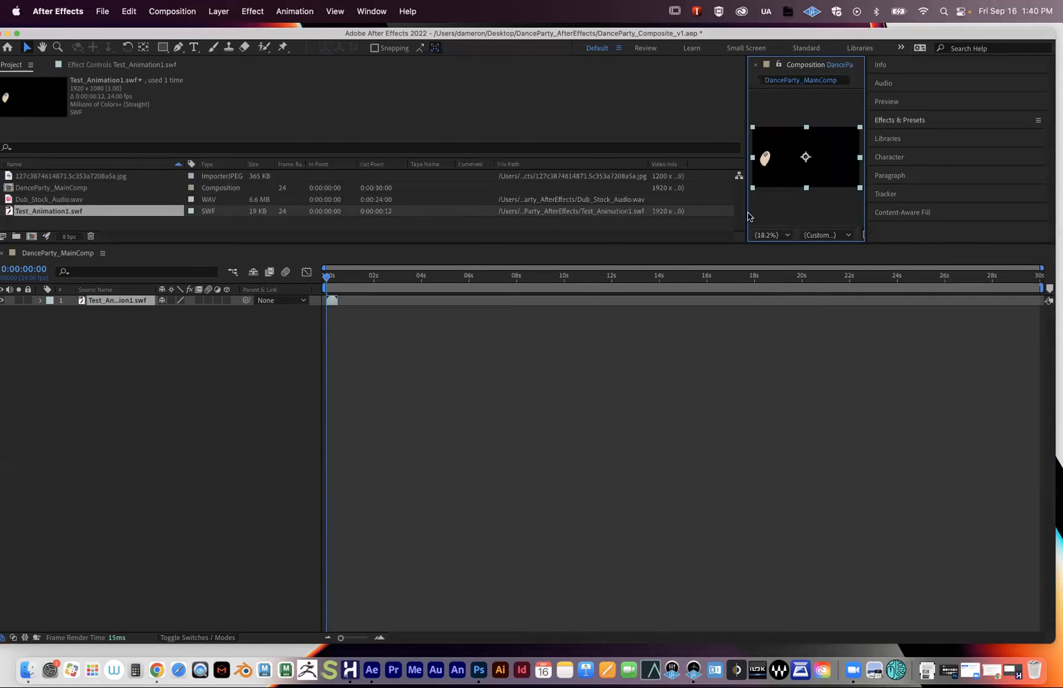
{"action": "left_click_drag", "start_coordinate": [746, 214], "coordinate": [216, 214]}
{"action": "left_click_drag", "start_coordinate": [303, 246], "coordinate": [340, 425]}
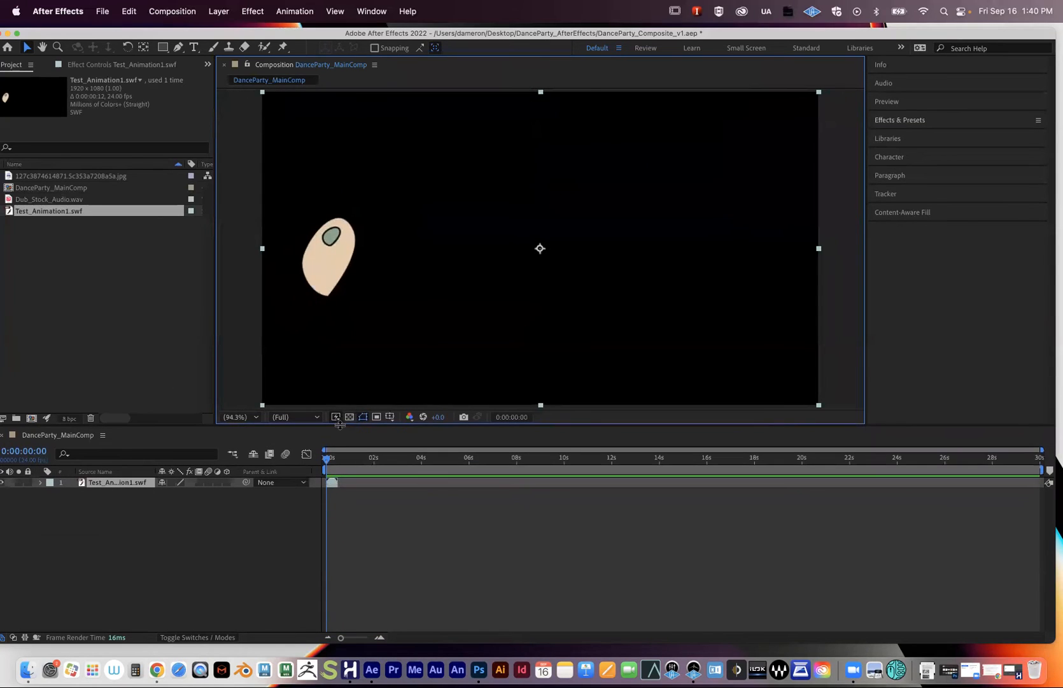
- Try a 400% magnification and closer zoom, then return the viewer to Fit
{"action": "left_click", "coordinate": [246, 418]}
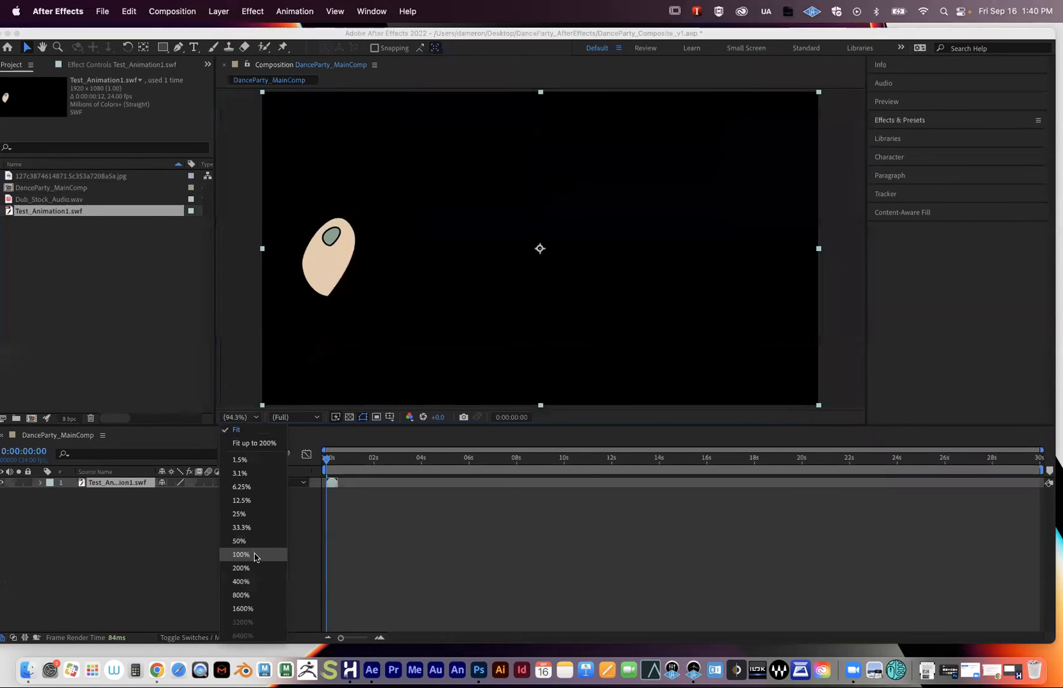
{"action": "left_click", "coordinate": [253, 581]}
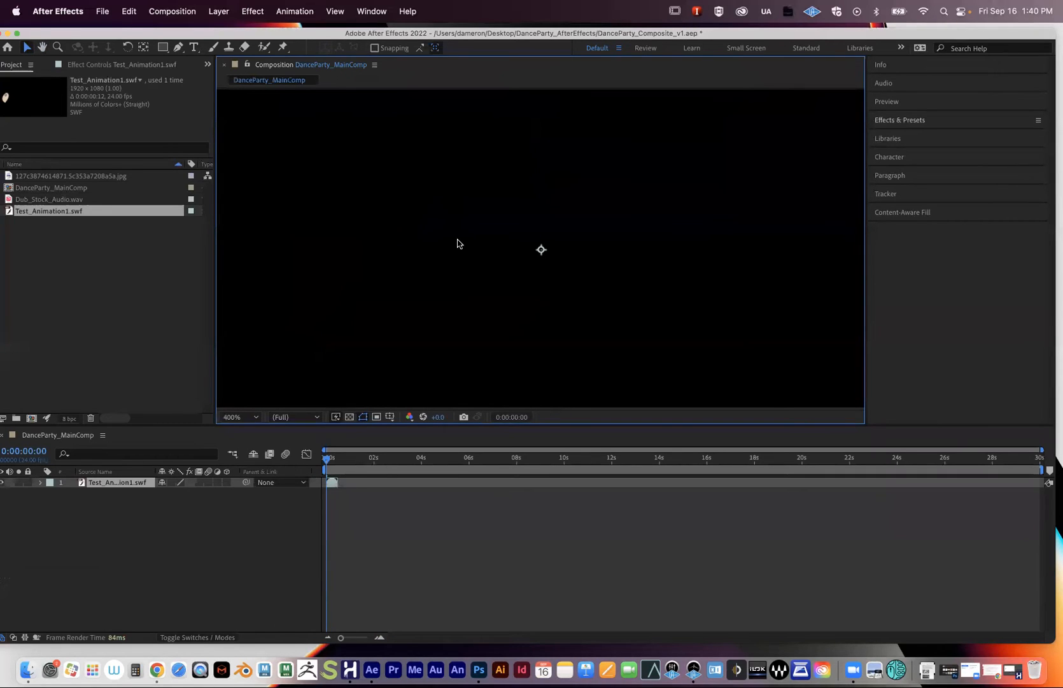
{"action": "key", "text": "period"}
{"action": "key", "text": "period"}
{"action": "left_click", "coordinate": [255, 417]}
{"action": "left_click", "coordinate": [247, 430]}
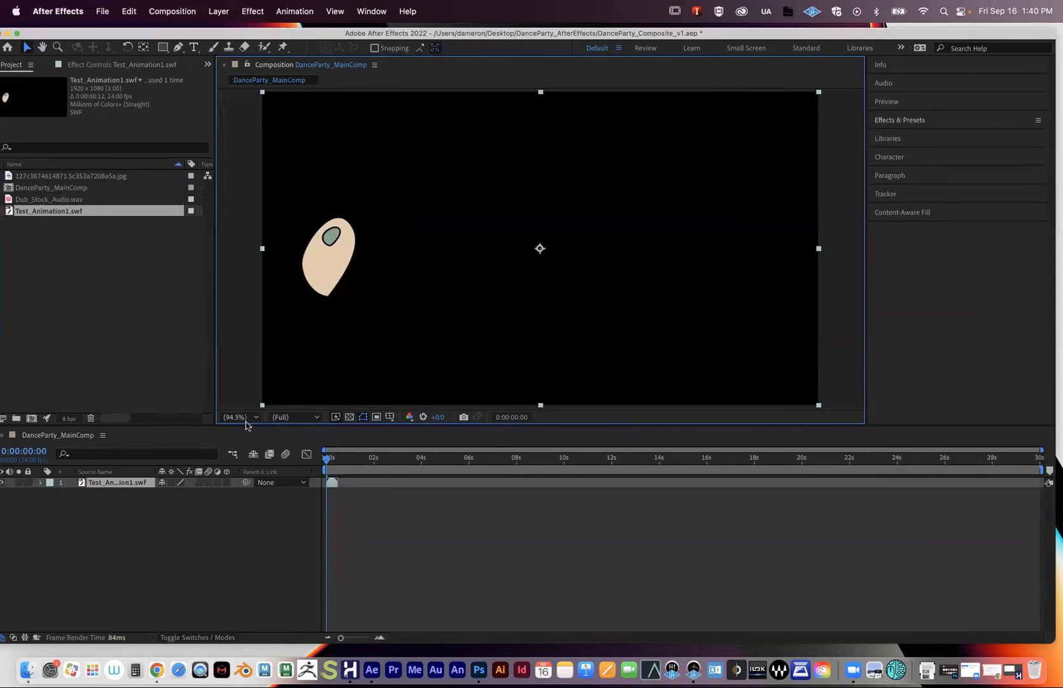
- Zoom in and pan to locate the beige bean shape, then fit the whole comp again
{"action": "key", "text": "comma"}
{"action": "key", "text": "comma"}
{"action": "key", "text": "period"}
{"action": "key", "text": "period"}
{"action": "key", "text": "period"}
{"action": "key", "text": "period"}
{"action": "key", "text": "period"}
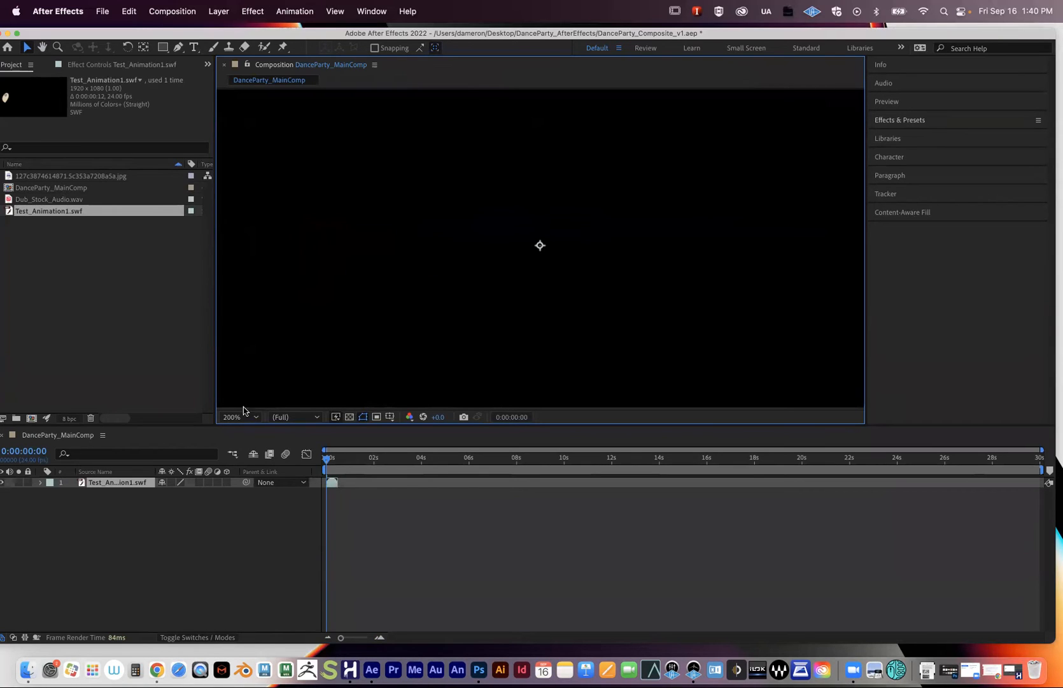
{"action": "key", "text": "period"}
{"action": "key", "text": "period"}
{"action": "left_click_drag", "start_coordinate": [390, 248], "coordinate": [720, 245]}
{"action": "left_click_drag", "start_coordinate": [373, 266], "coordinate": [617, 265]}
{"action": "left_click_drag", "start_coordinate": [299, 255], "coordinate": [429, 266]}
{"action": "key", "text": "period"}
{"action": "key", "text": "comma"}
{"action": "key", "text": "comma"}
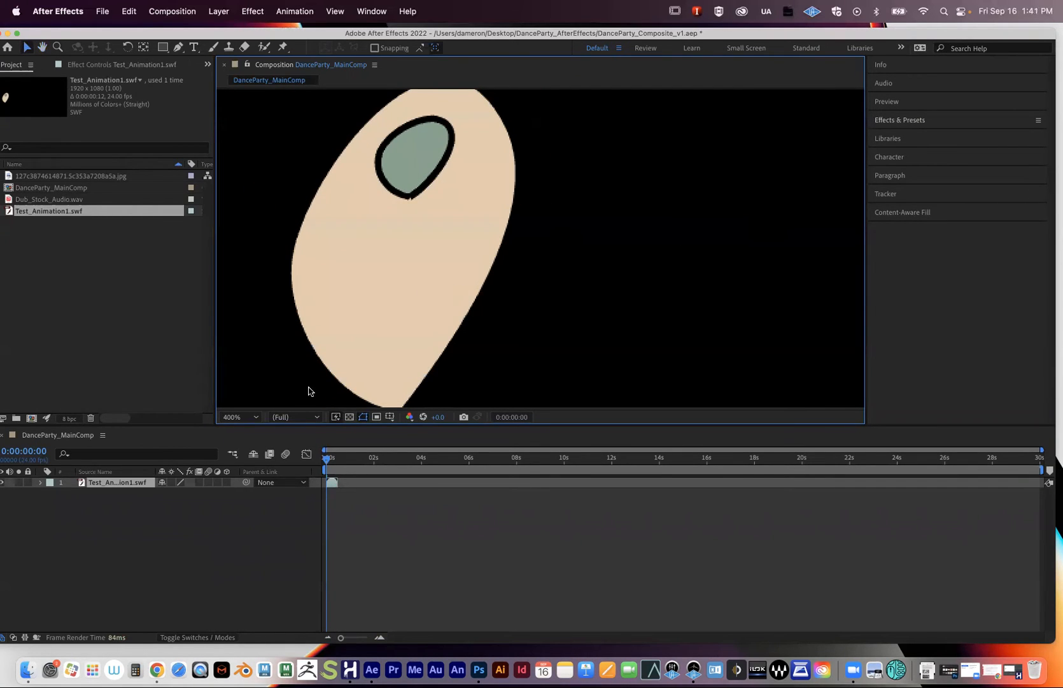
{"action": "left_click", "coordinate": [245, 417]}
{"action": "left_click", "coordinate": [245, 441]}
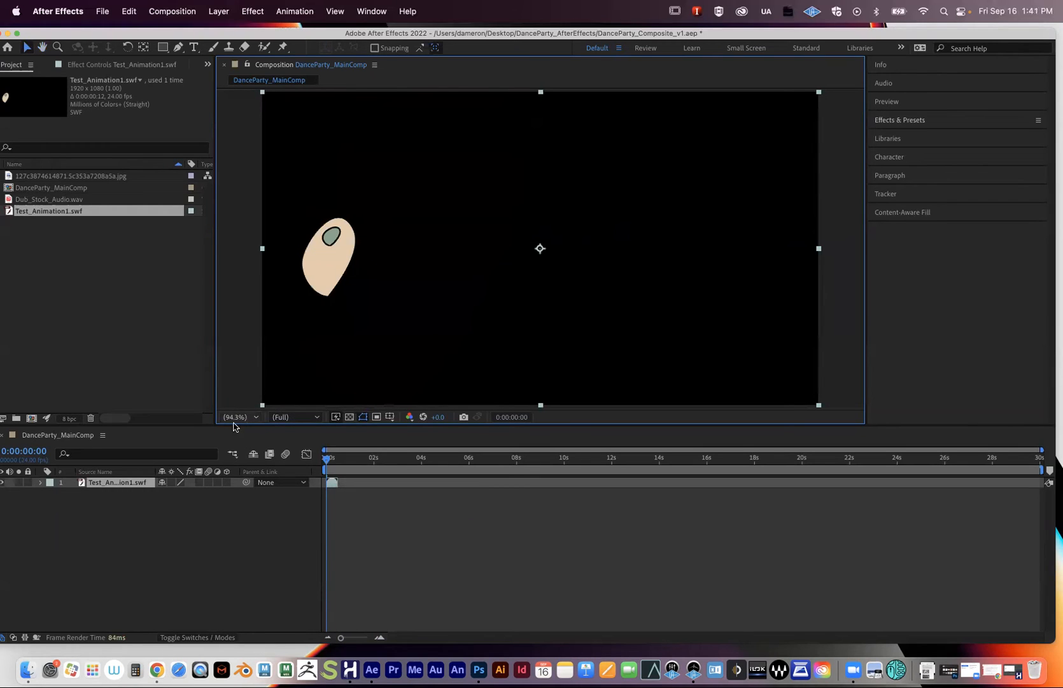
{"action": "left_click", "coordinate": [296, 417]}
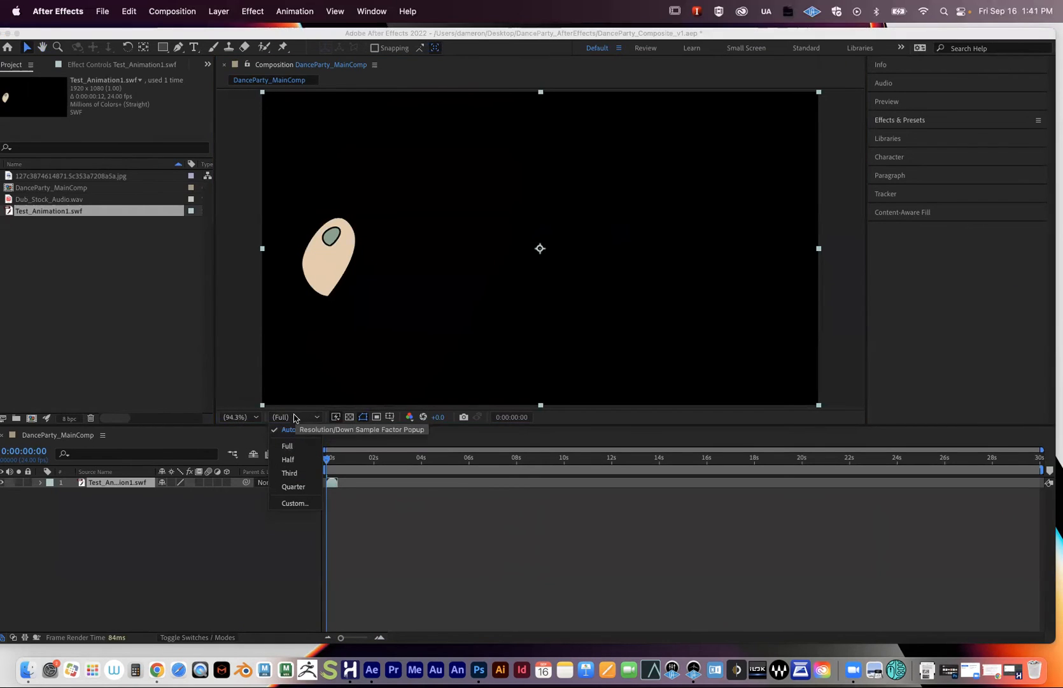
- Drop the preview resolution to Quarter and zoom in on the egg shape to inspect it
{"action": "left_click", "coordinate": [300, 419]}
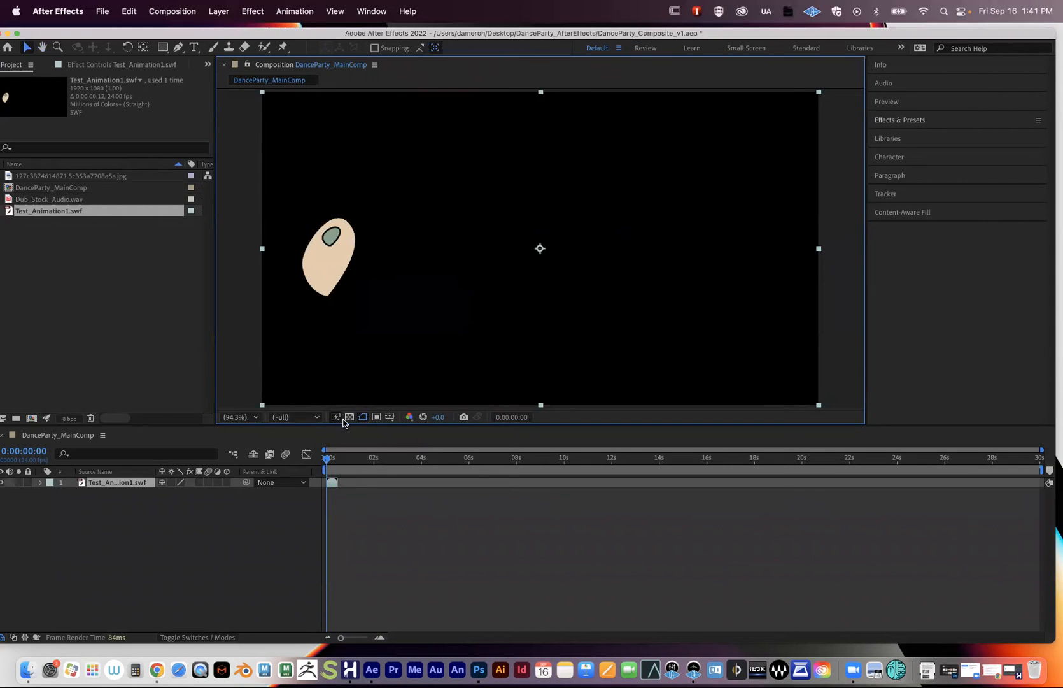
{"action": "left_click", "coordinate": [303, 419]}
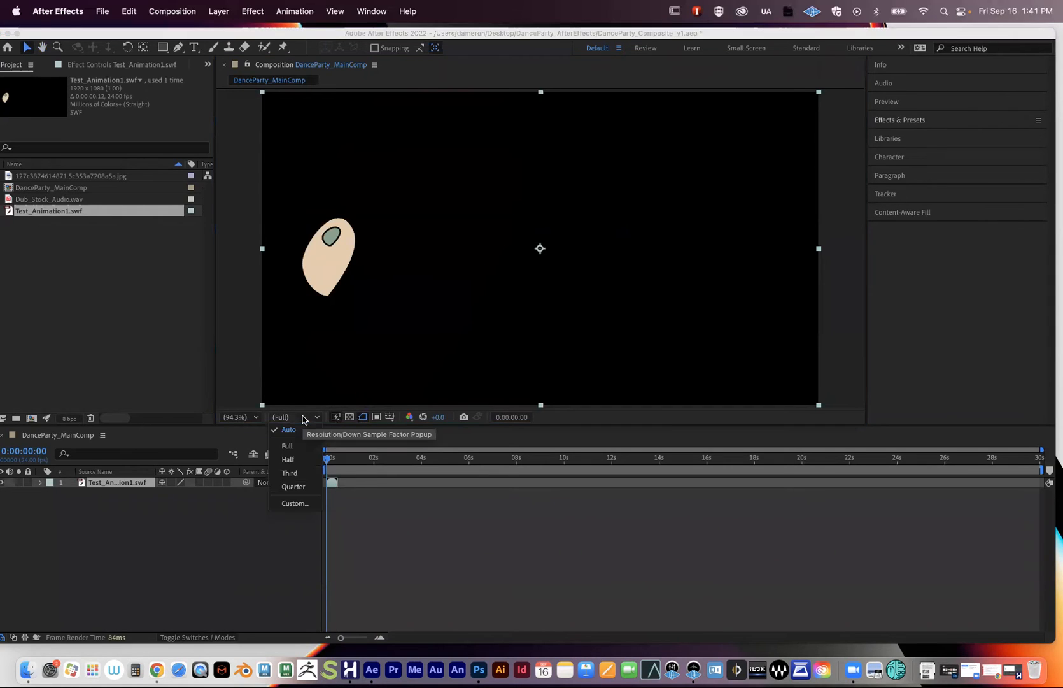
{"action": "left_click", "coordinate": [298, 488]}
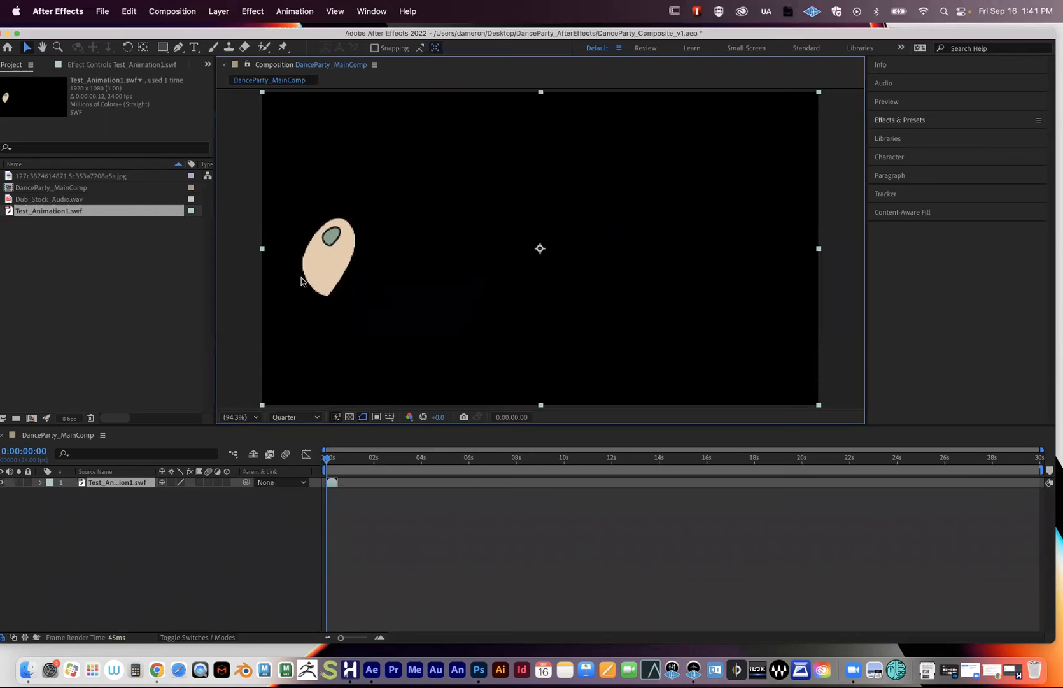
{"action": "scroll", "coordinate": [314, 269], "scroll_direction": "up", "scroll_amount": 3}
{"action": "scroll", "coordinate": [318, 273], "scroll_direction": "down", "scroll_amount": 3}
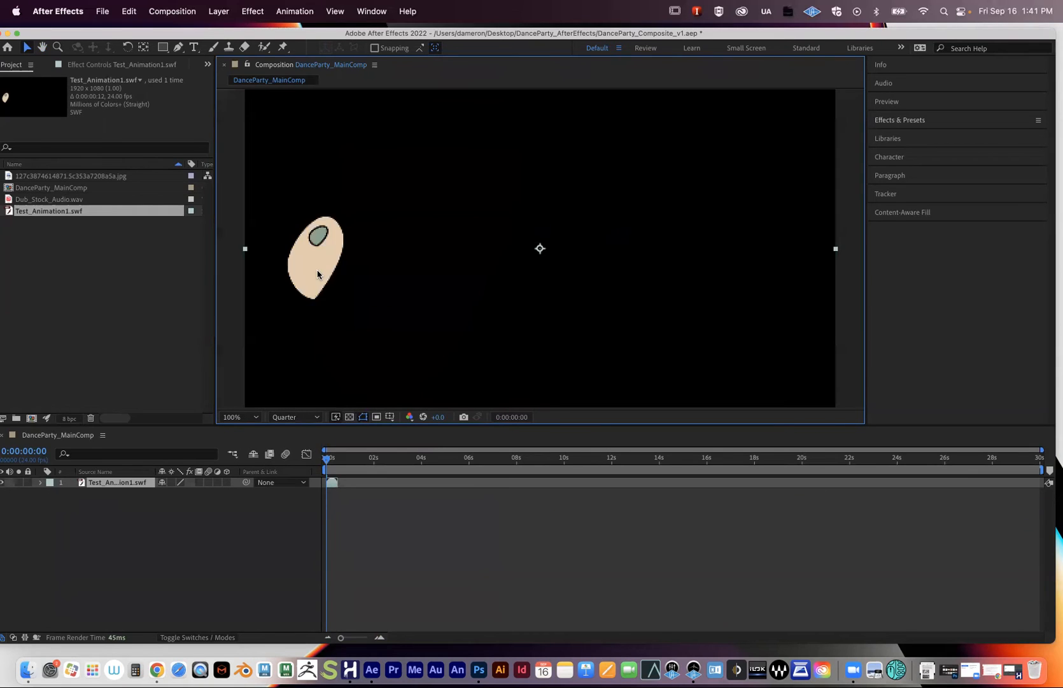
{"action": "left_click_drag", "start_coordinate": [322, 281], "coordinate": [468, 307]}
{"action": "scroll", "coordinate": [570, 283], "scroll_direction": "up", "scroll_amount": 6}
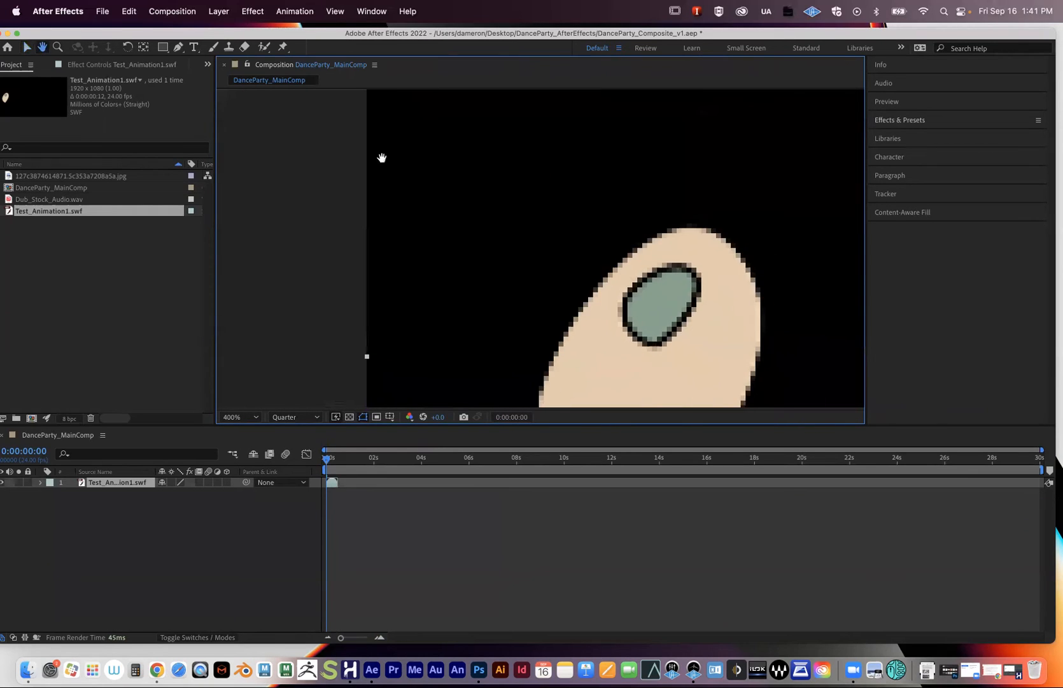
{"action": "key", "text": "v"}
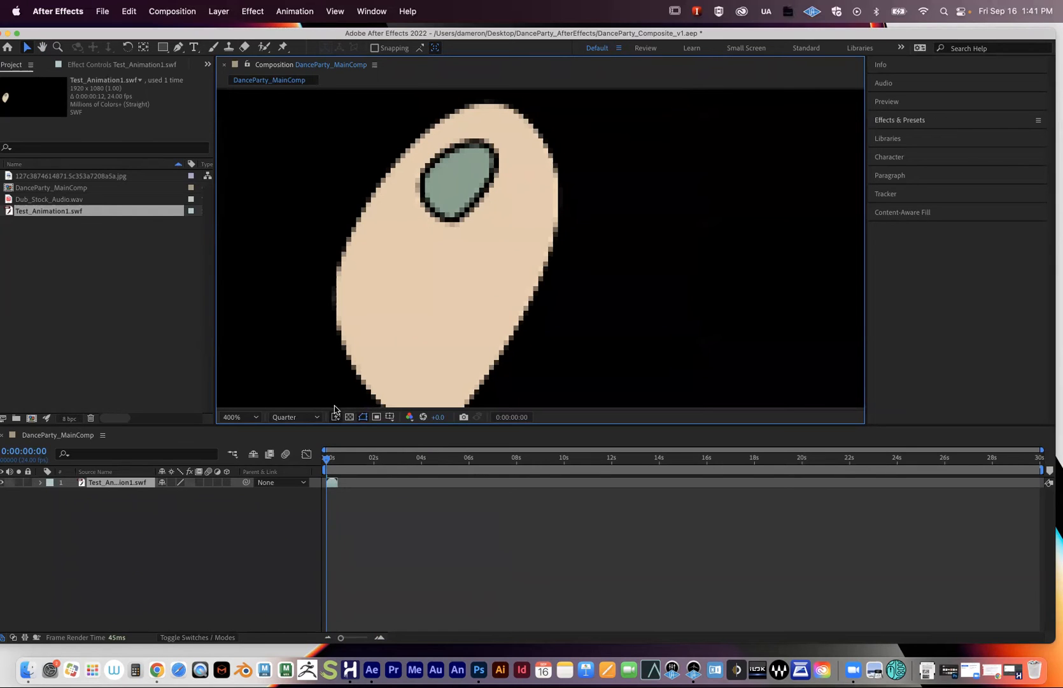
- Set the preview resolution back to Full and fit the whole comp in the viewer
{"action": "left_click", "coordinate": [287, 418]}
{"action": "left_click", "coordinate": [288, 446]}
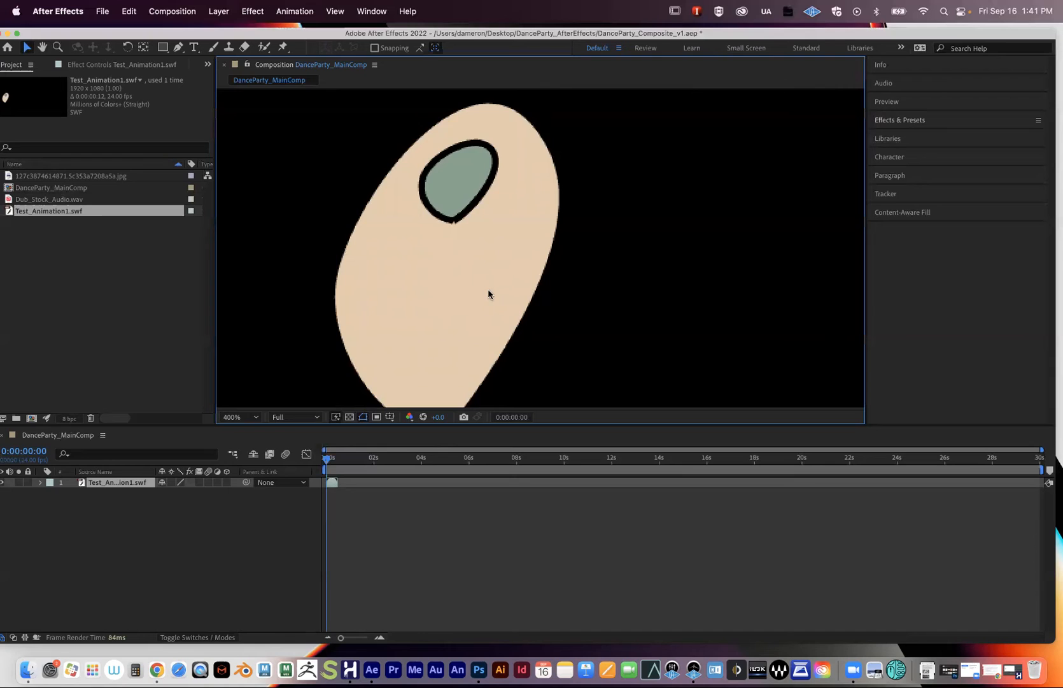
{"action": "key", "text": "period"}
{"action": "key", "text": "comma"}
{"action": "left_click", "coordinate": [252, 418]}
{"action": "left_click", "coordinate": [241, 432]}
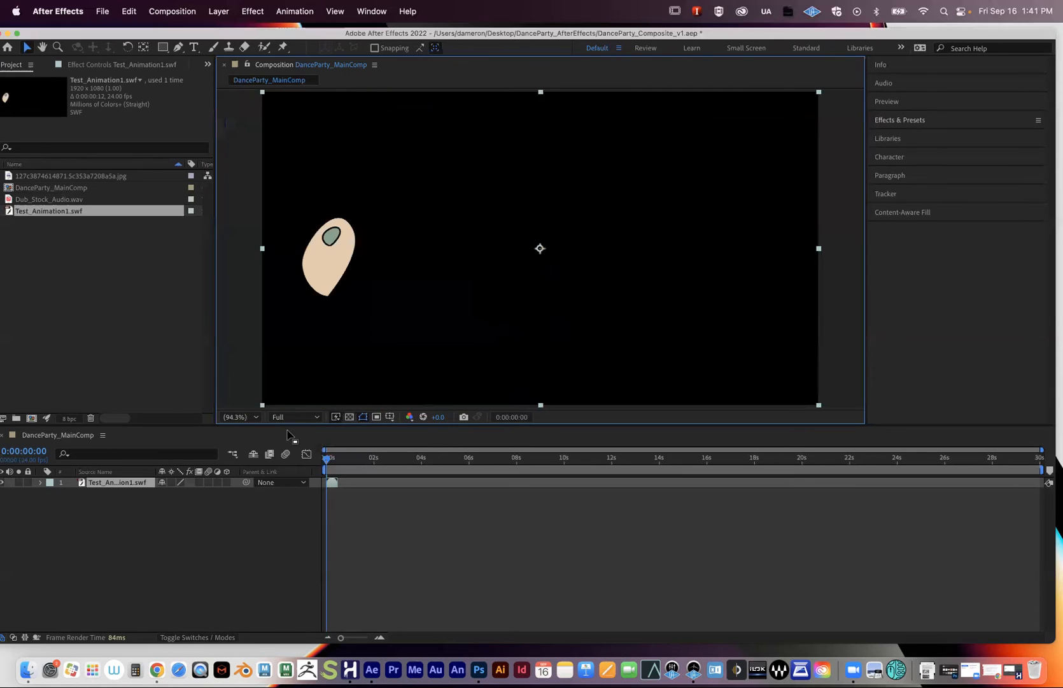
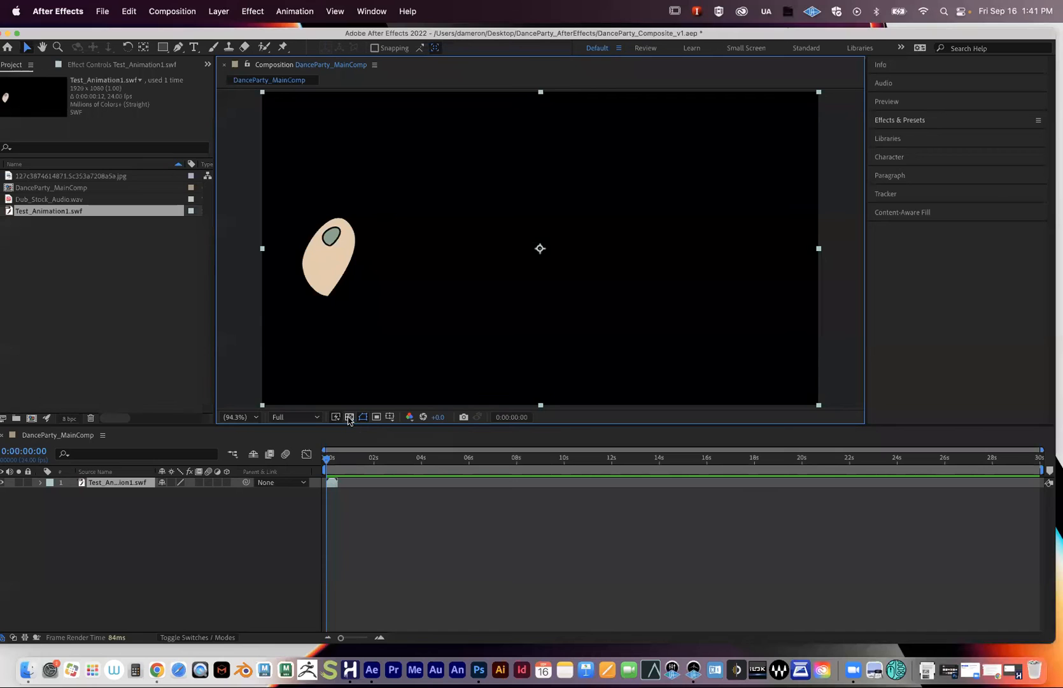
- Toggle the transparency checkerboard on and off, then zoom the timeline into the first seven seconds
{"action": "left_click", "coordinate": [350, 418]}
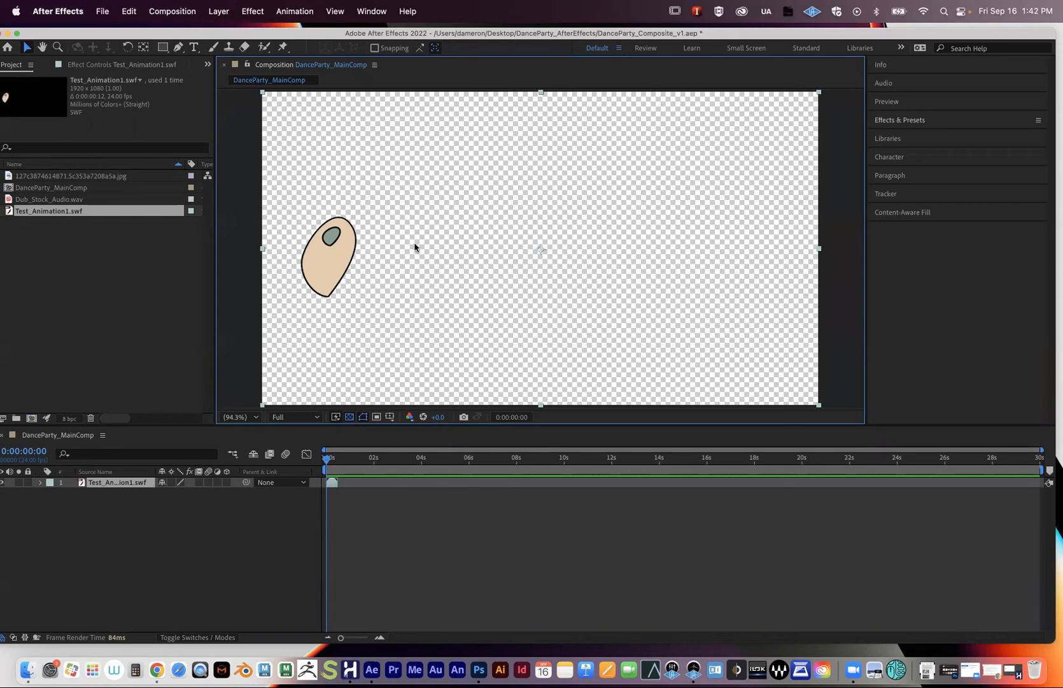
{"action": "left_click", "coordinate": [349, 417]}
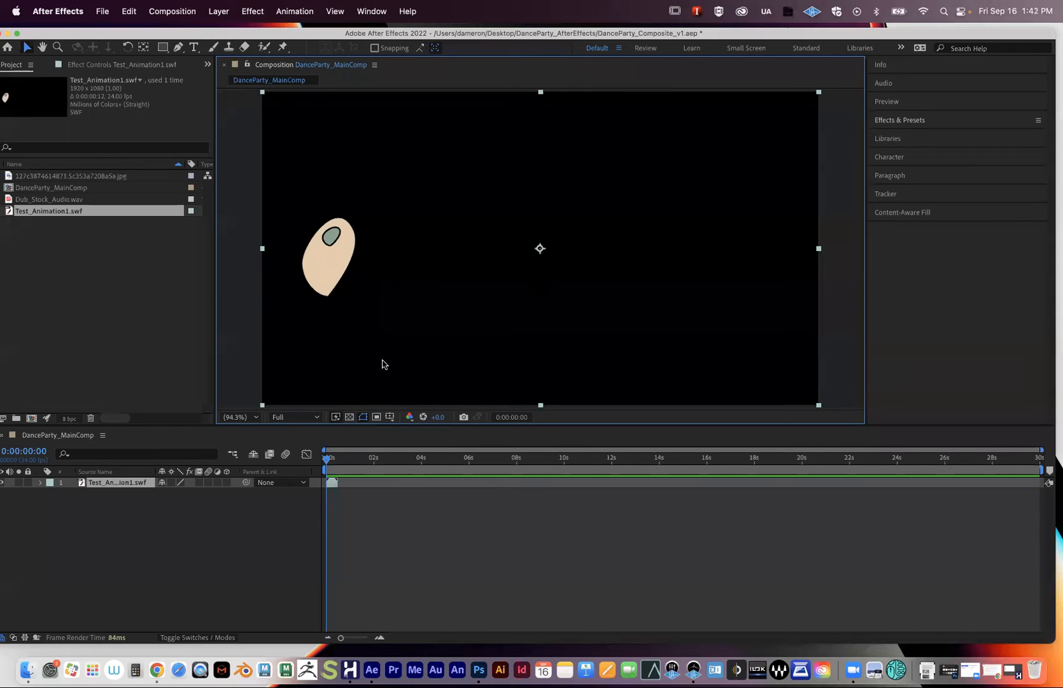
{"action": "left_click", "coordinate": [350, 417]}
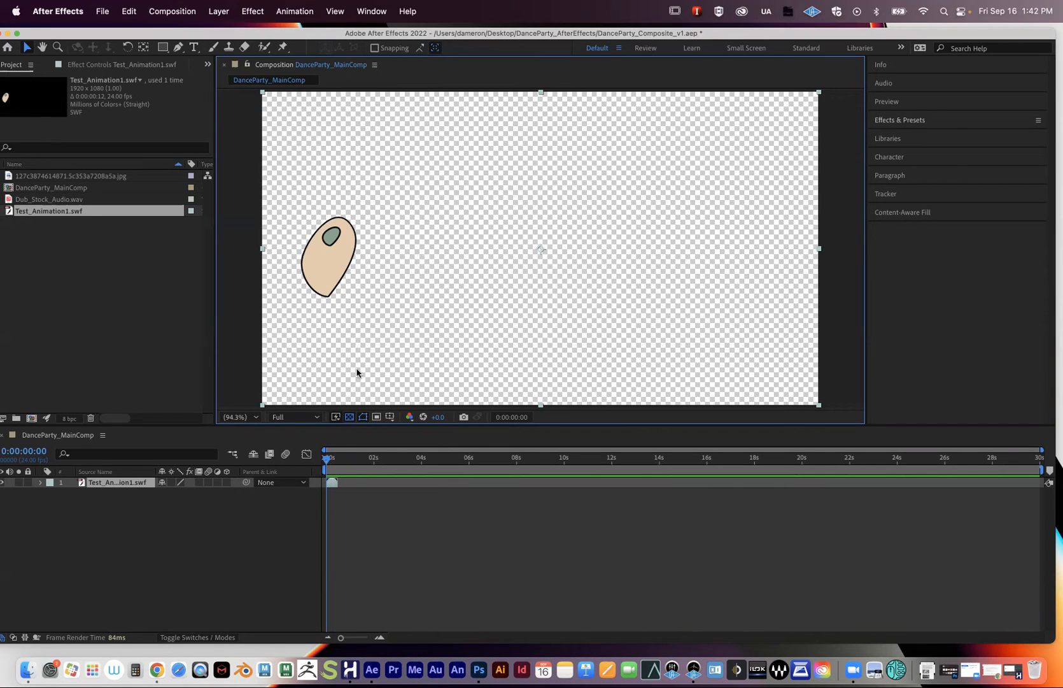
{"action": "left_click", "coordinate": [350, 417]}
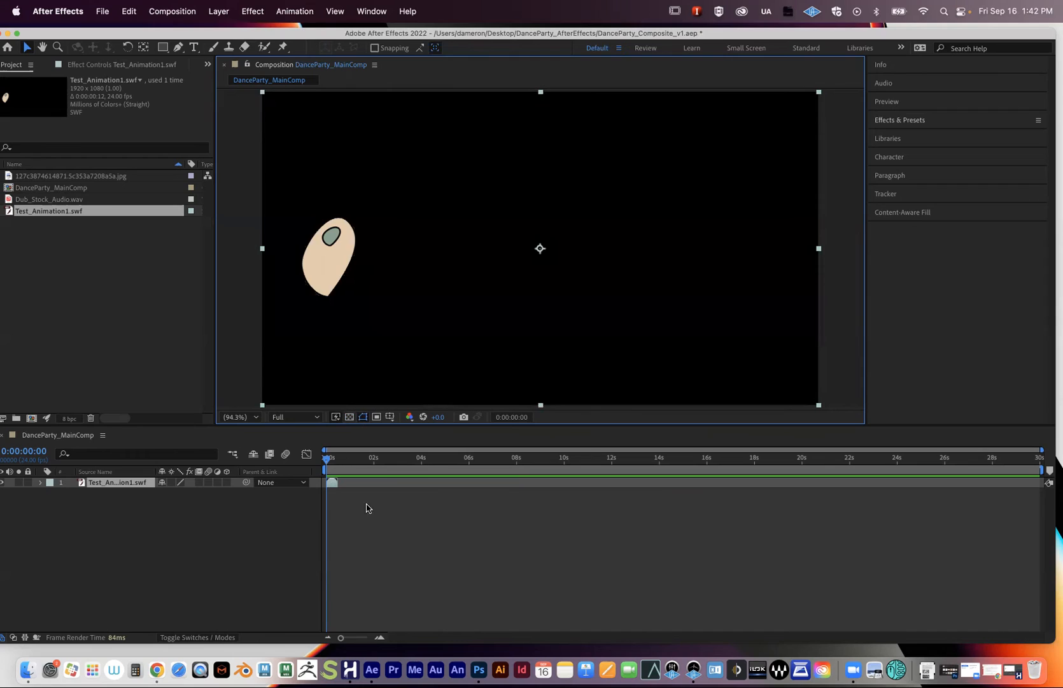
{"action": "left_click_drag", "start_coordinate": [350, 639], "coordinate": [362, 639]}
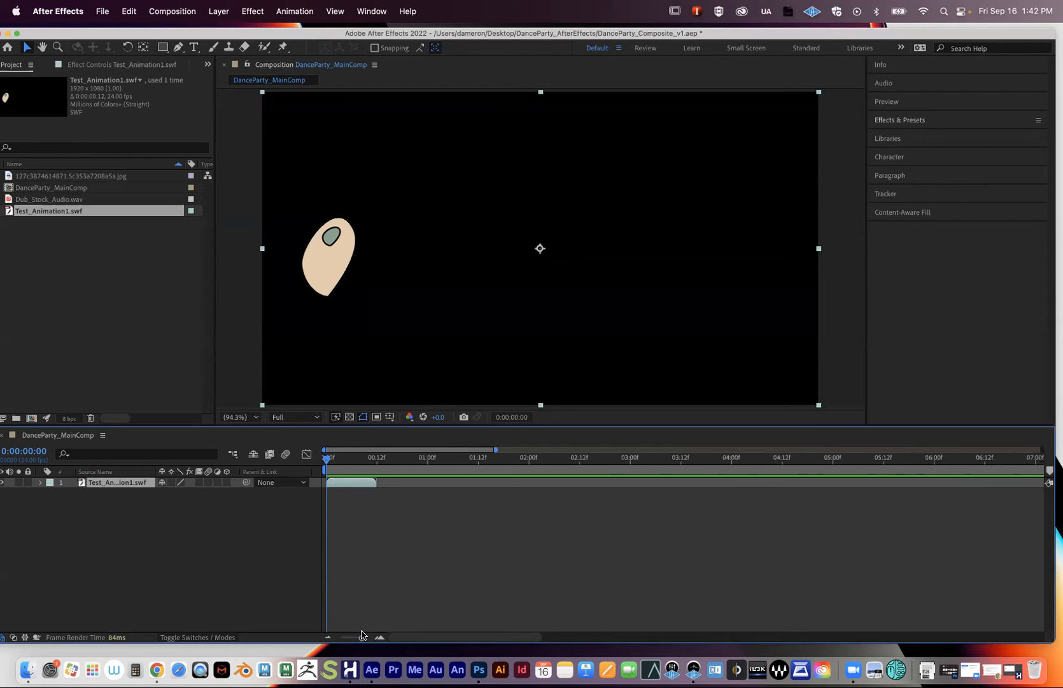
- Reset the time to frame 0 and set Preview playback to include both audio and video
{"action": "left_click", "coordinate": [330, 461]}
{"action": "left_click_drag", "start_coordinate": [316, 461], "coordinate": [312, 461]}
{"action": "left_click", "coordinate": [889, 101]}
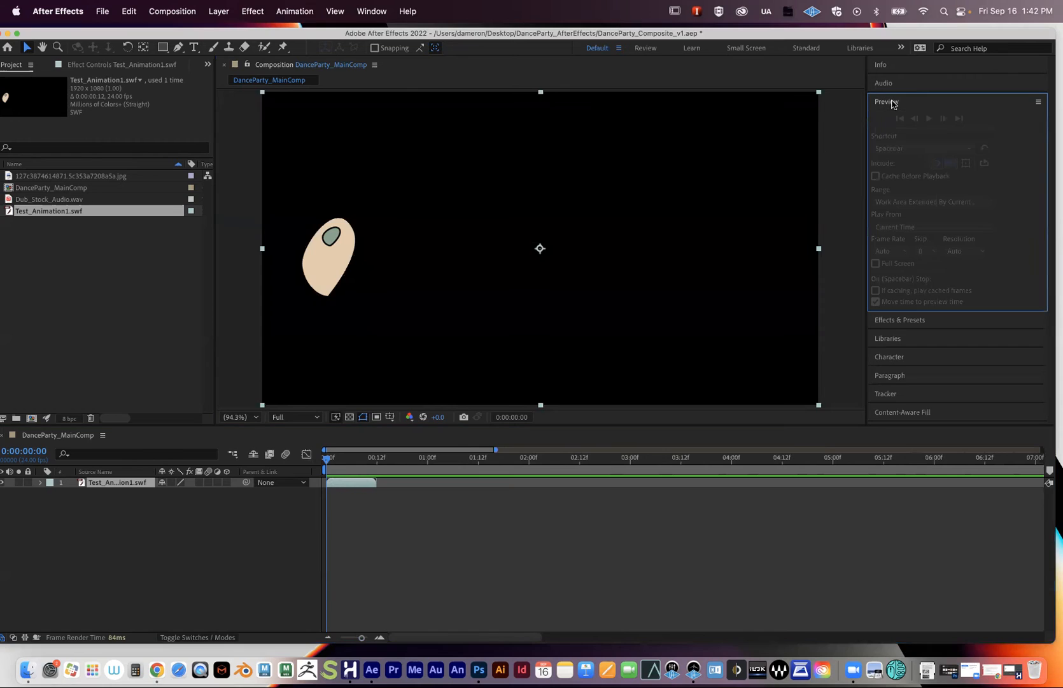
{"action": "left_click", "coordinate": [467, 561]}
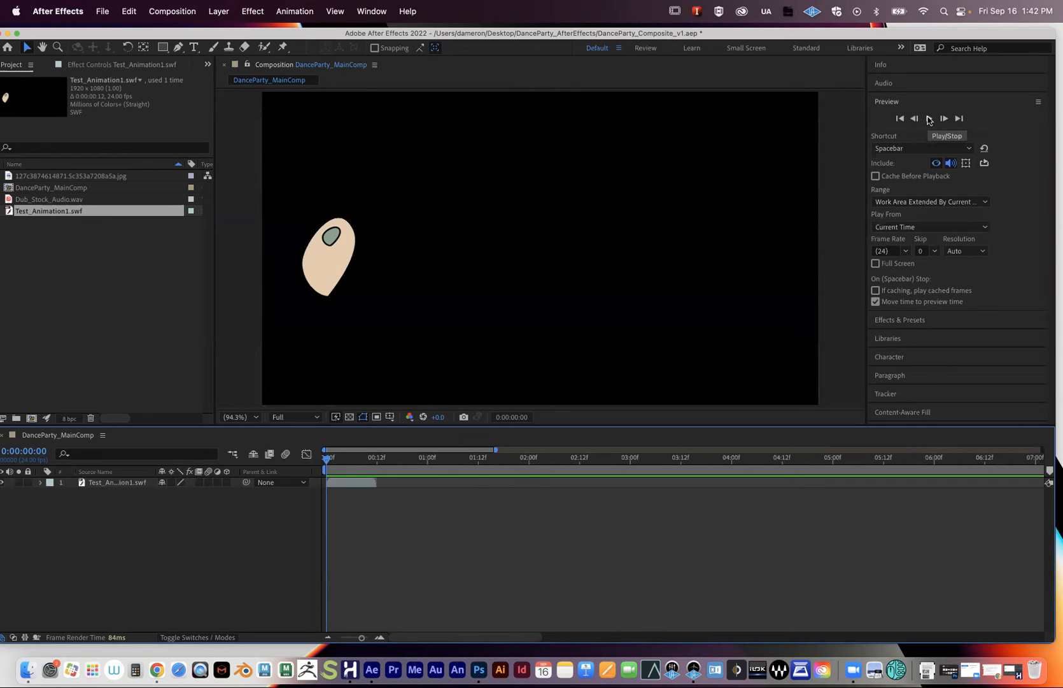
{"action": "left_click", "coordinate": [936, 163]}
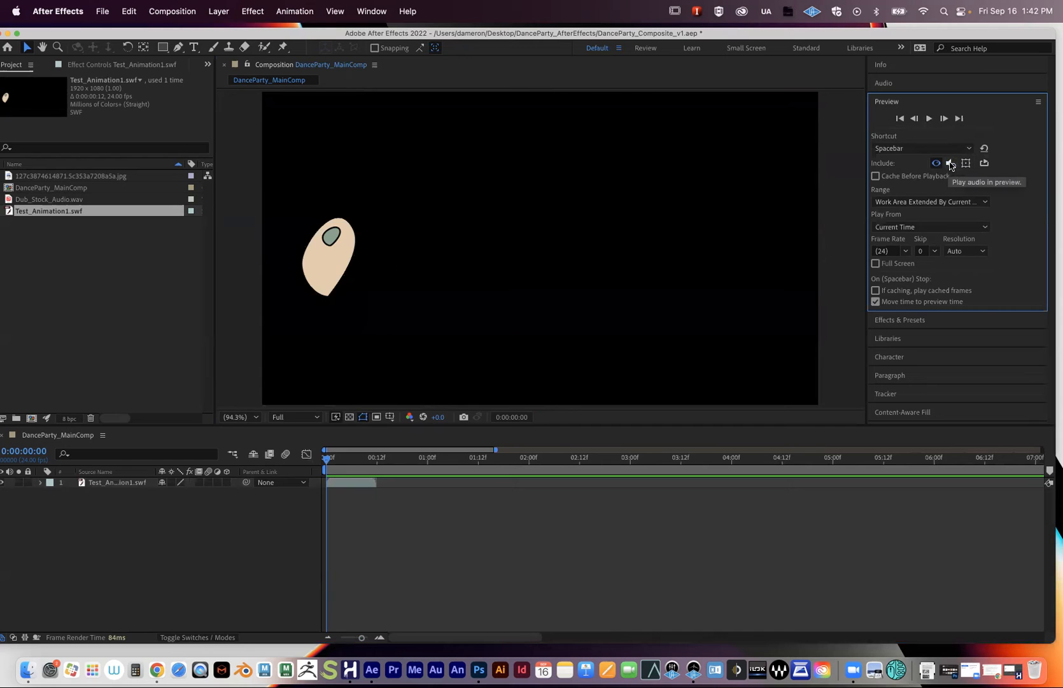
{"action": "left_click", "coordinate": [950, 164]}
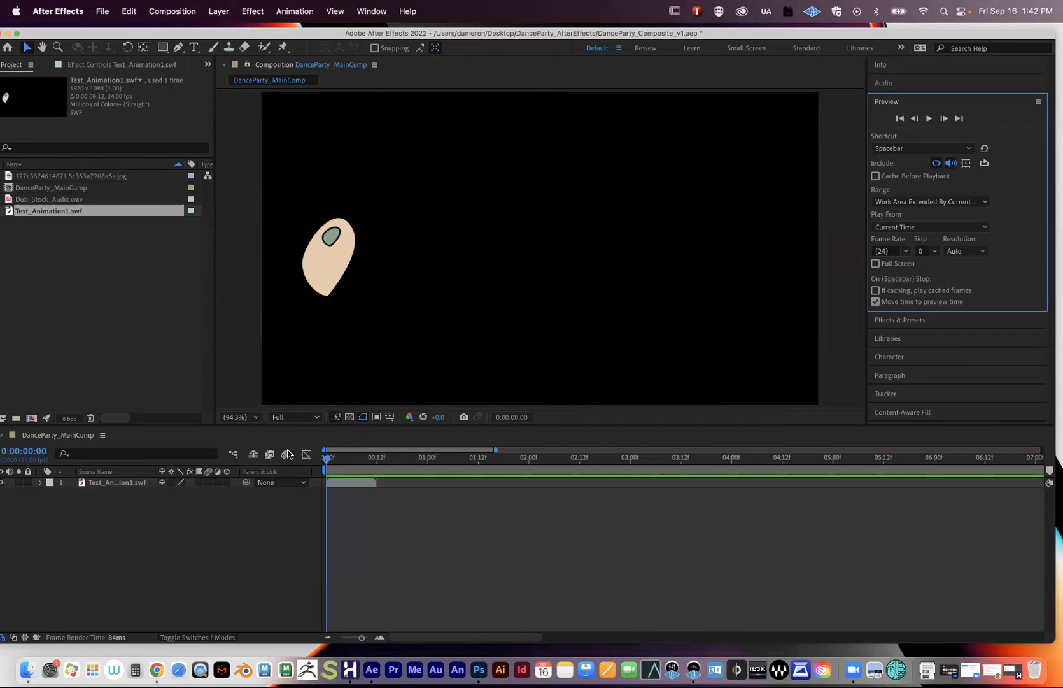
{"action": "left_click", "coordinate": [936, 165]}
{"action": "left_click", "coordinate": [937, 164]}
- Play the character animation preview from the first frame, then scrub back to frame 0 and select the layer
{"action": "left_click", "coordinate": [928, 119]}
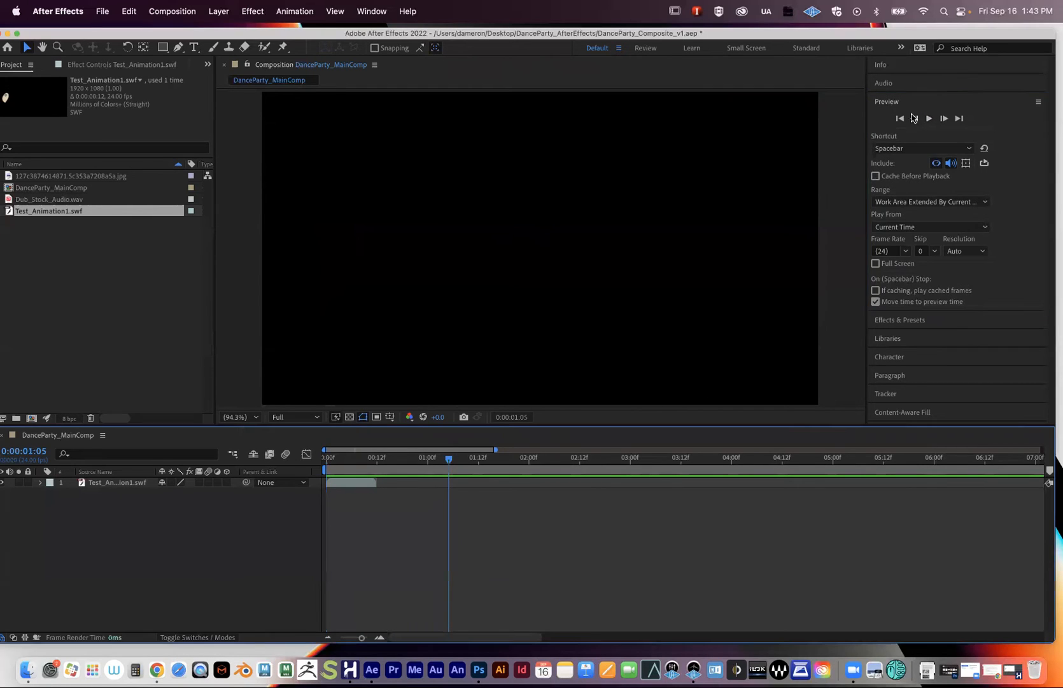
{"action": "left_click", "coordinate": [900, 119]}
{"action": "left_click", "coordinate": [928, 119]}
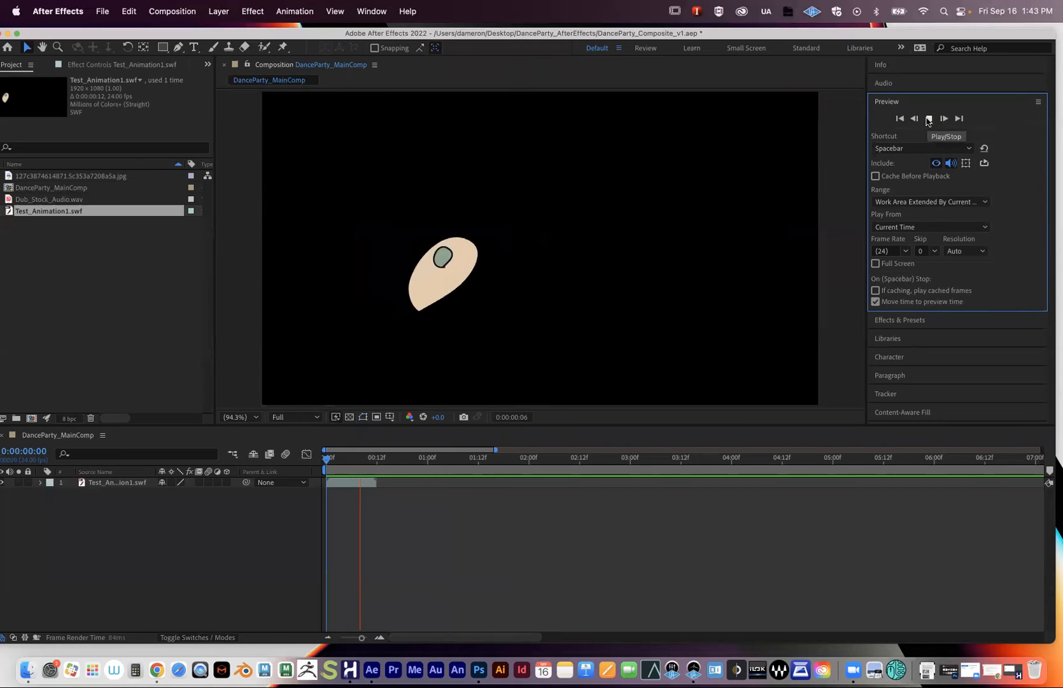
{"action": "left_click", "coordinate": [928, 119]}
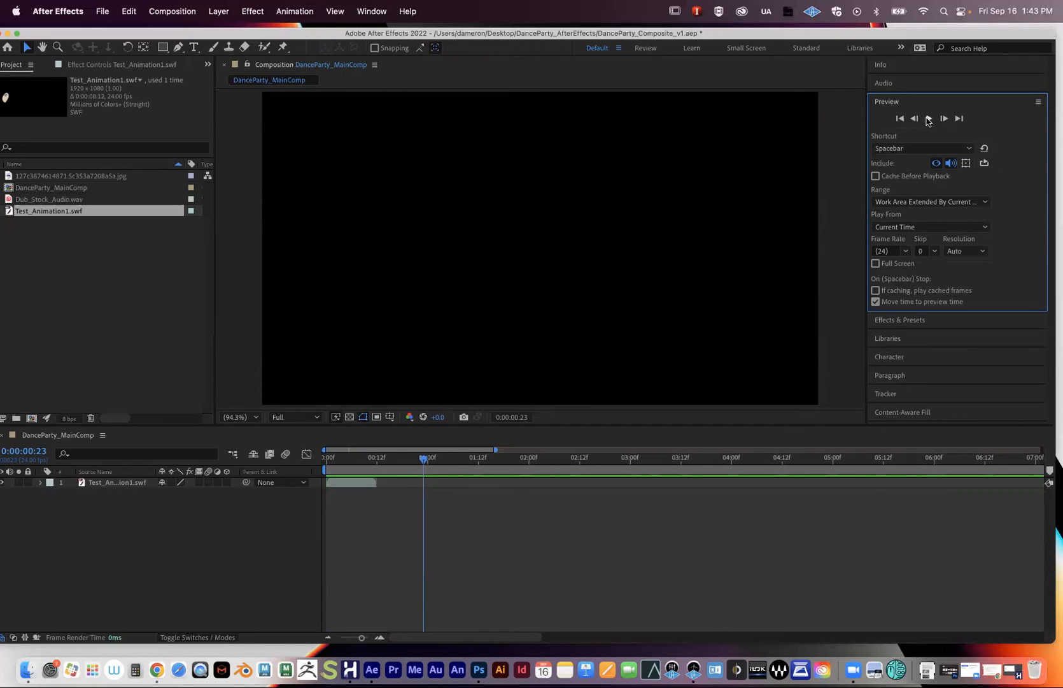
{"action": "left_click_drag", "start_coordinate": [390, 458], "coordinate": [269, 454]}
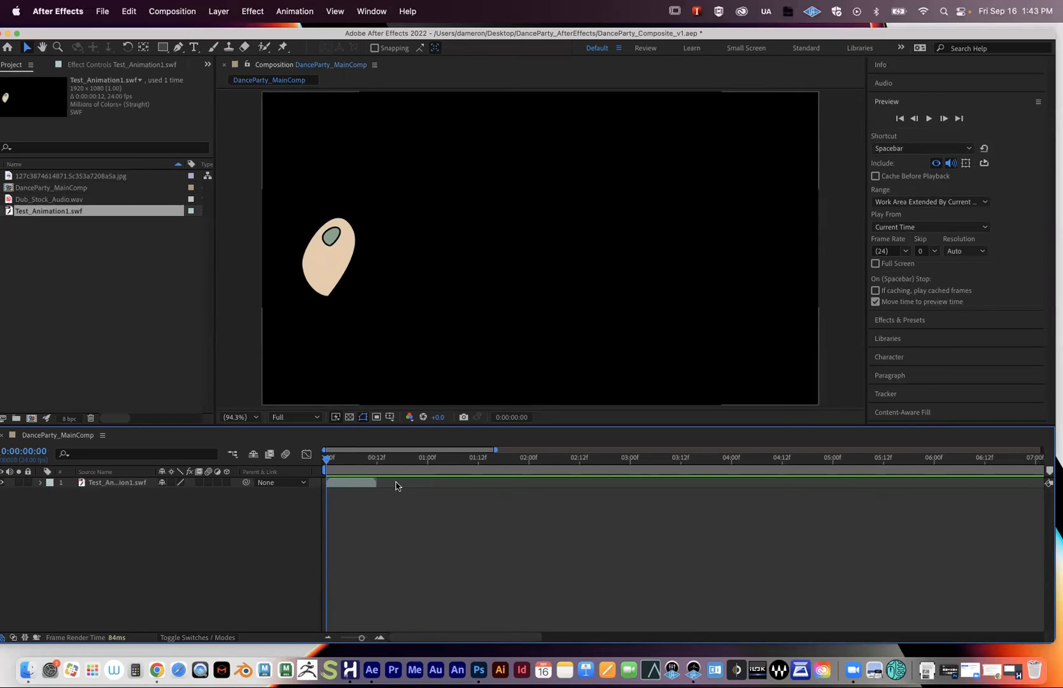
{"action": "left_click_drag", "start_coordinate": [353, 458], "coordinate": [323, 467]}
{"action": "left_click", "coordinate": [351, 485]}
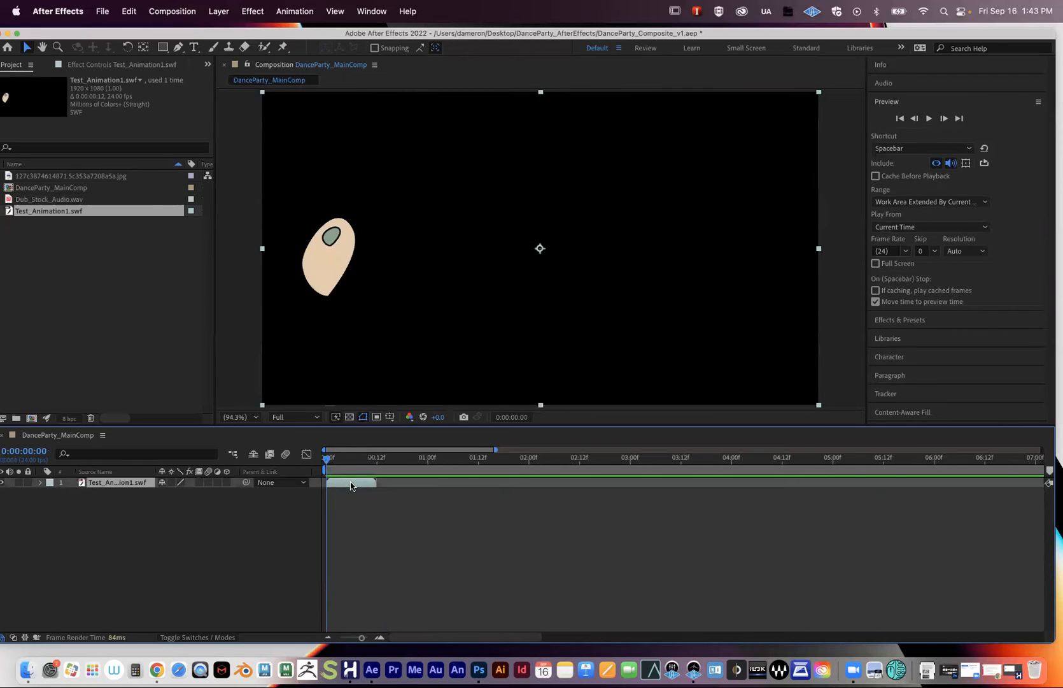
{"action": "key", "text": "super+d"}
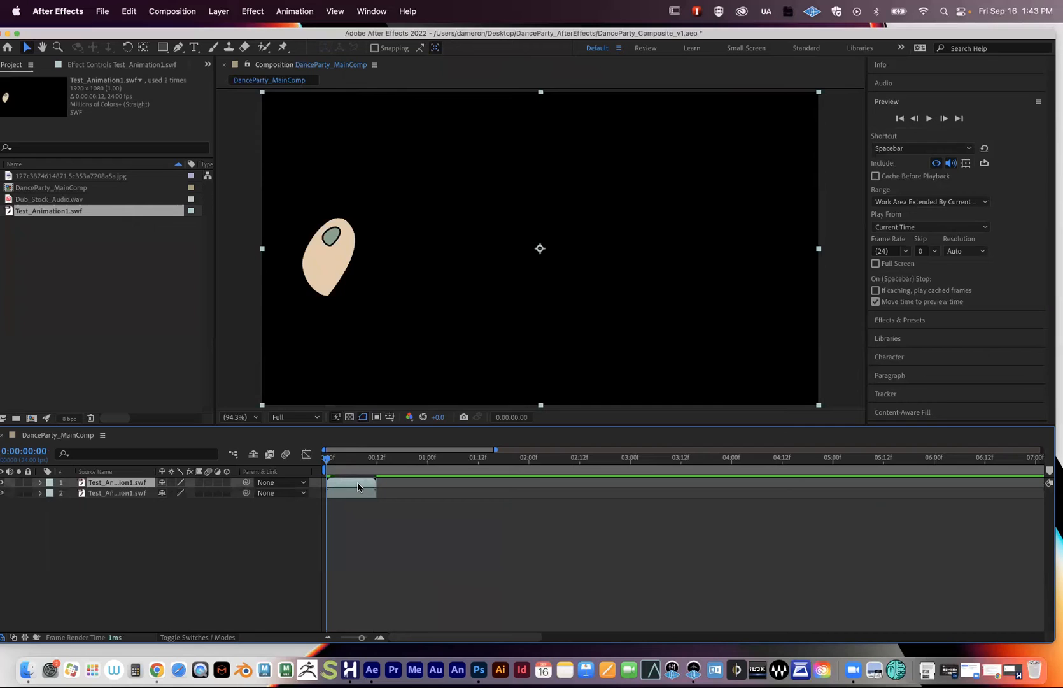
{"action": "right_click", "coordinate": [352, 486]}
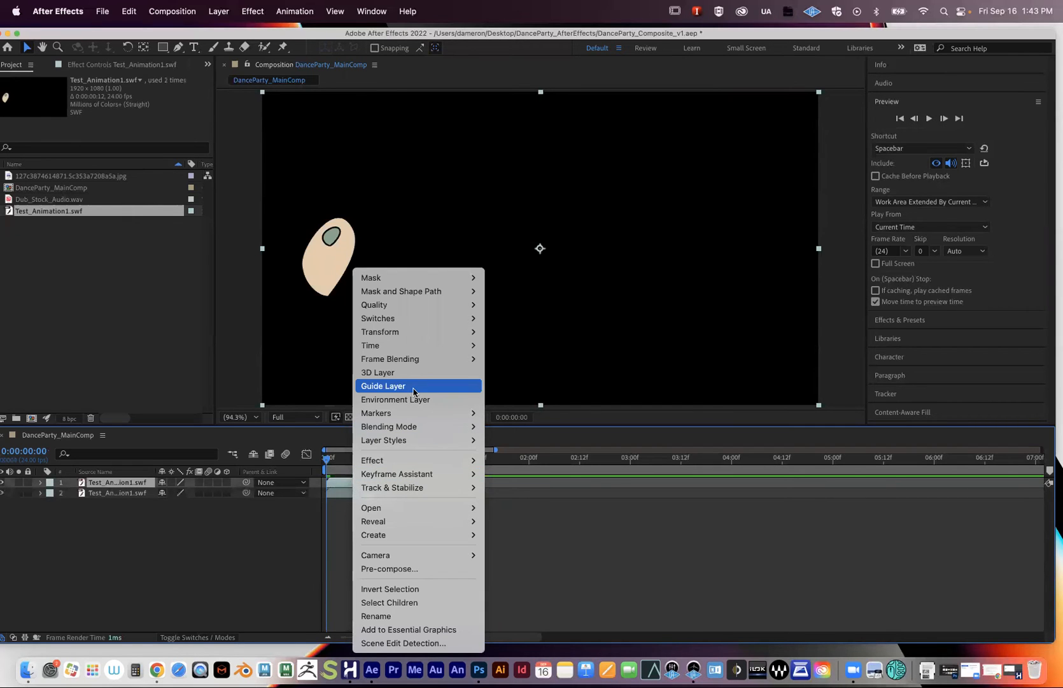
{"action": "left_click", "coordinate": [563, 553]}
{"action": "left_click", "coordinate": [129, 11]}
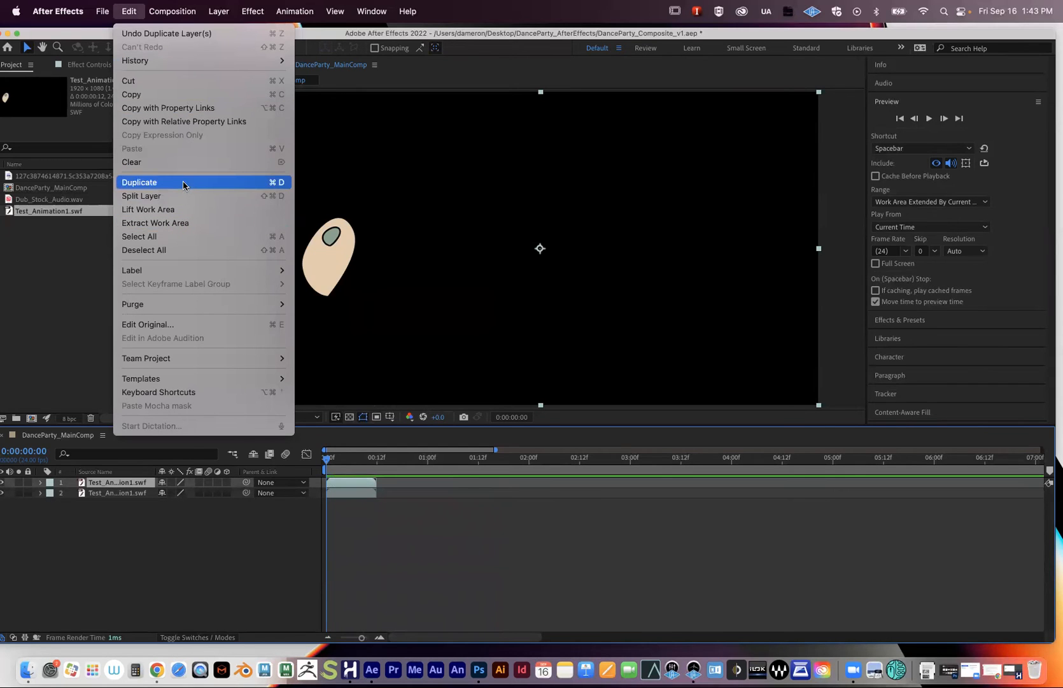
{"action": "left_click", "coordinate": [359, 487]}
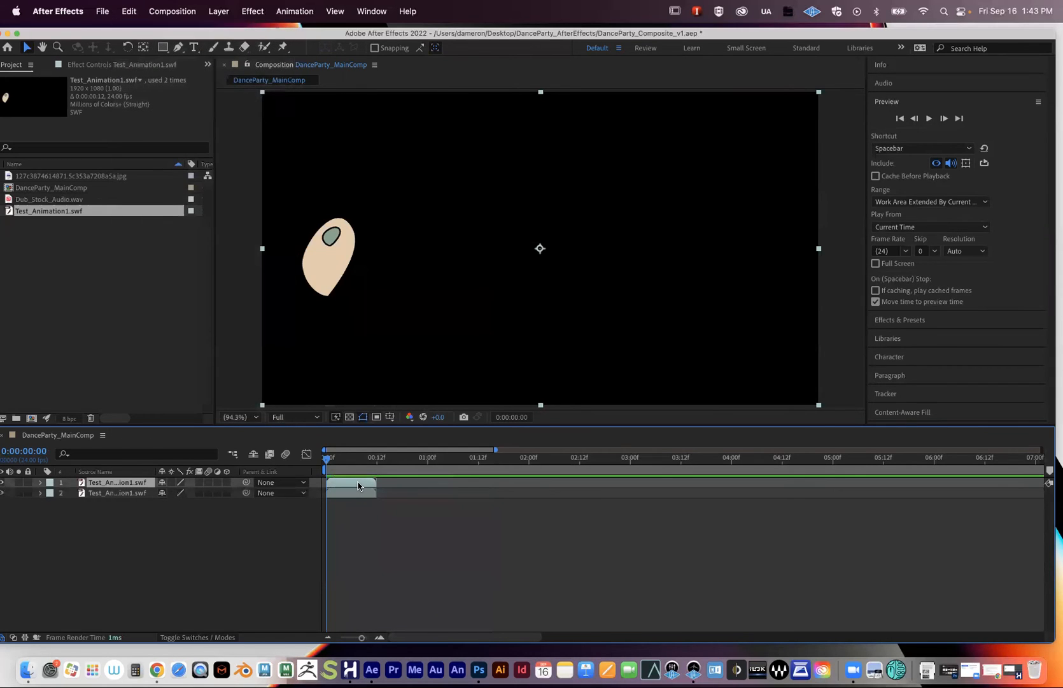
{"action": "left_click_drag", "start_coordinate": [356, 486], "coordinate": [407, 484]}
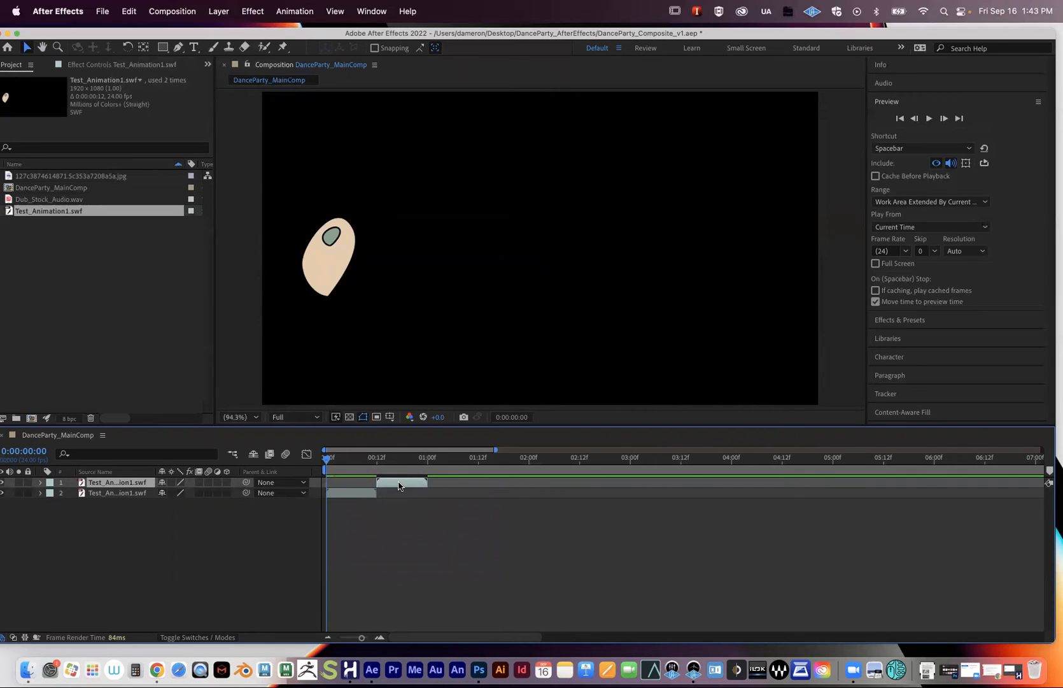
{"action": "key", "text": "super+d"}
{"action": "left_click_drag", "start_coordinate": [399, 485], "coordinate": [499, 489]}
{"action": "key", "text": "super+d"}
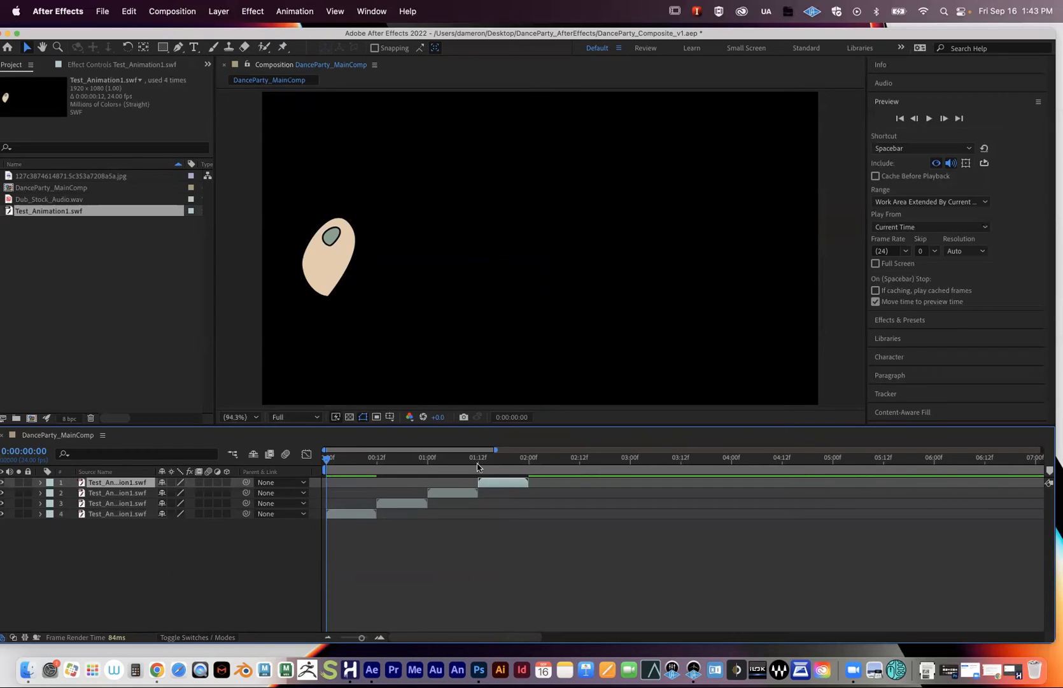
{"action": "left_click", "coordinate": [929, 119]}
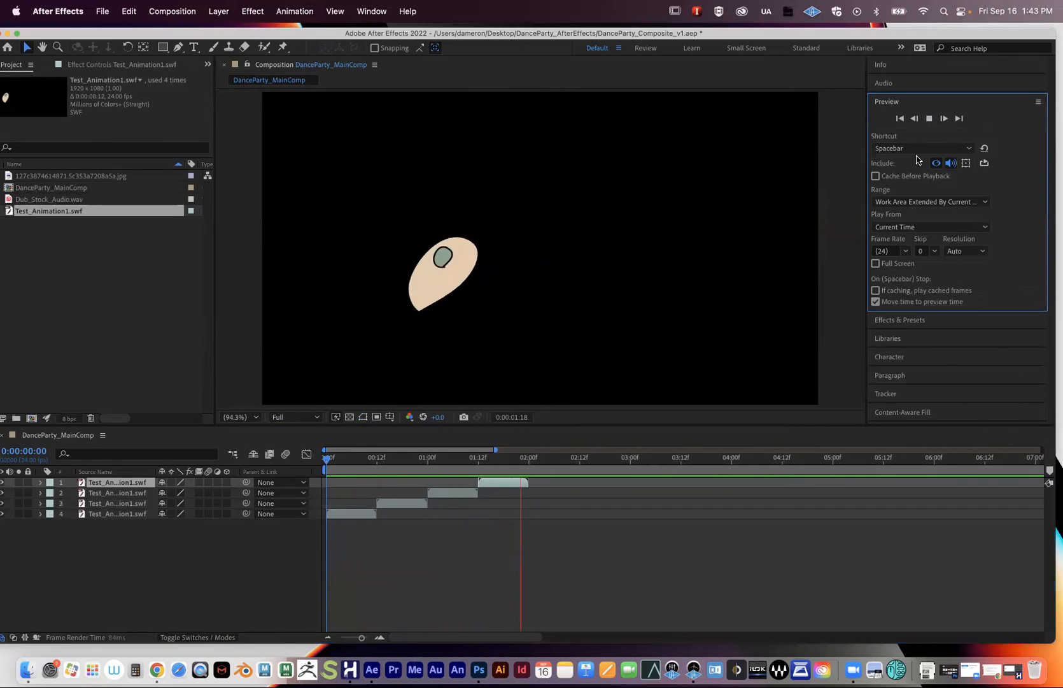
{"action": "key", "text": "space"}
{"action": "left_click", "coordinate": [513, 568]}
{"action": "left_click", "coordinate": [500, 486]}
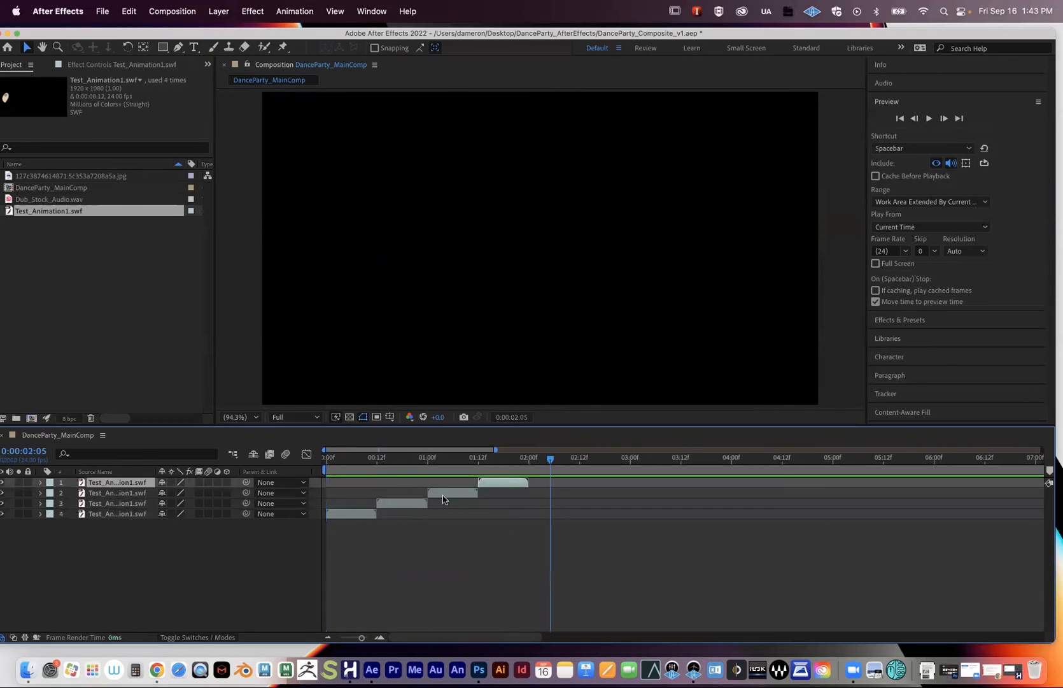
{"action": "left_click", "coordinate": [404, 503], "text": "shift"}
{"action": "key", "text": "Delete"}
{"action": "key", "text": "Home"}
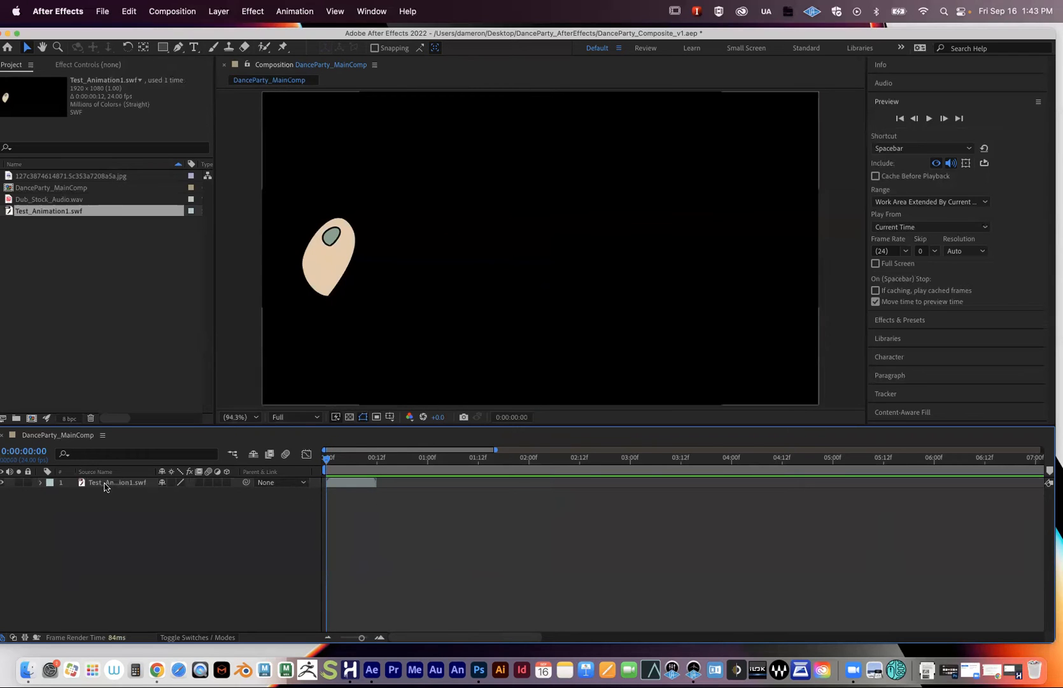
- Open Interpret Footage for Test_Animation1.swf, look at the loop field, and cancel without changes
{"action": "left_click", "coordinate": [114, 482]}
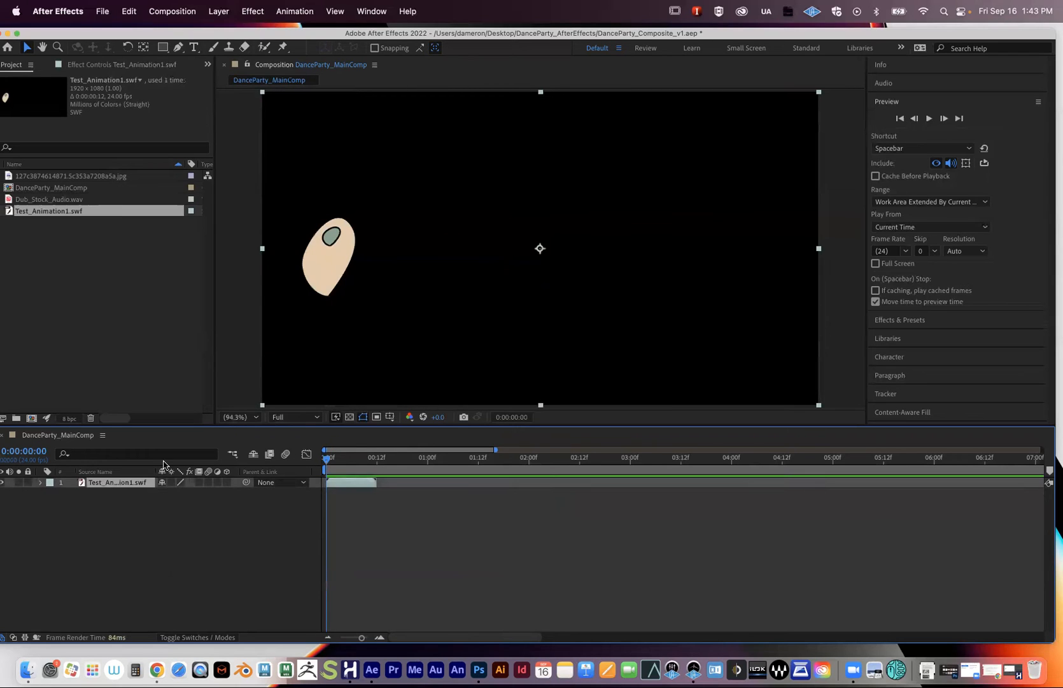
{"action": "left_click", "coordinate": [49, 233]}
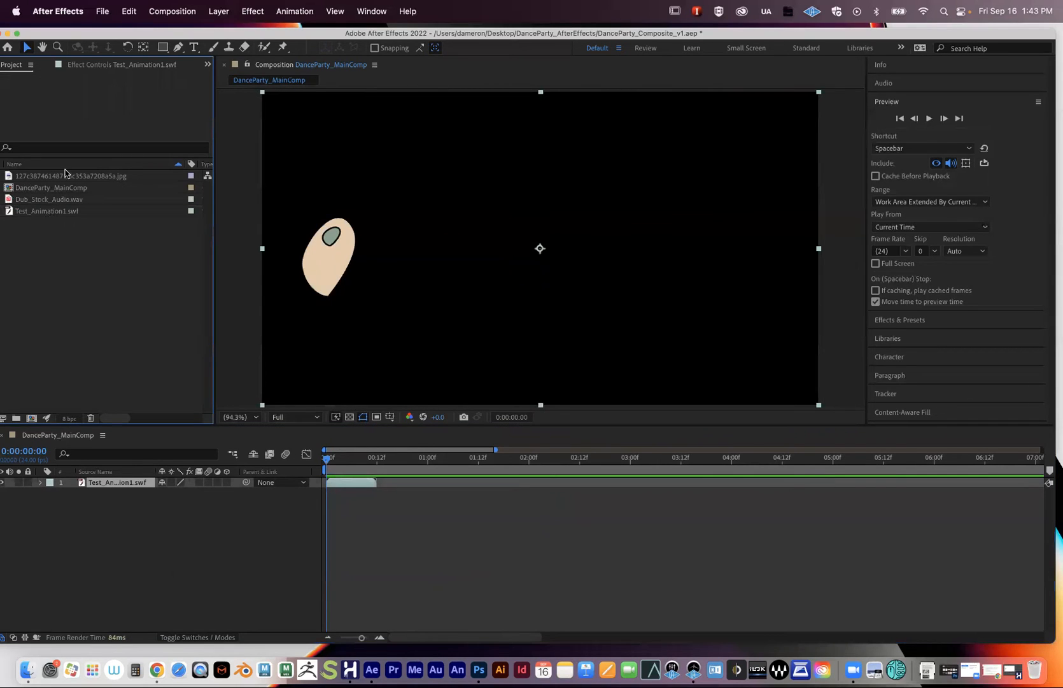
{"action": "left_click", "coordinate": [21, 213]}
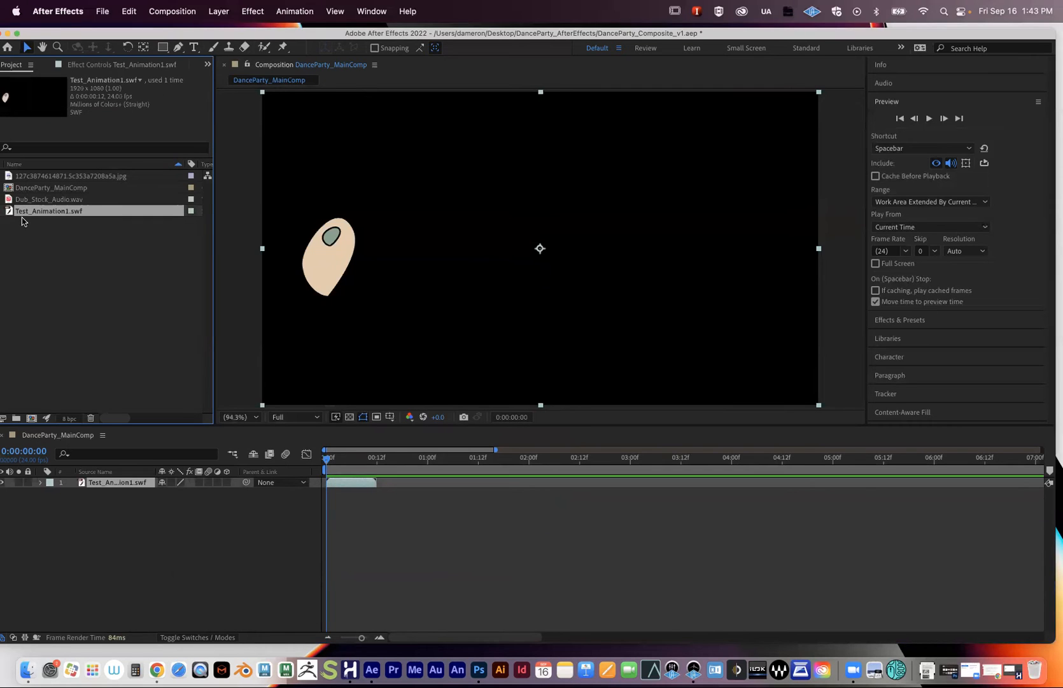
{"action": "left_click_drag", "start_coordinate": [60, 32], "coordinate": [67, 28]}
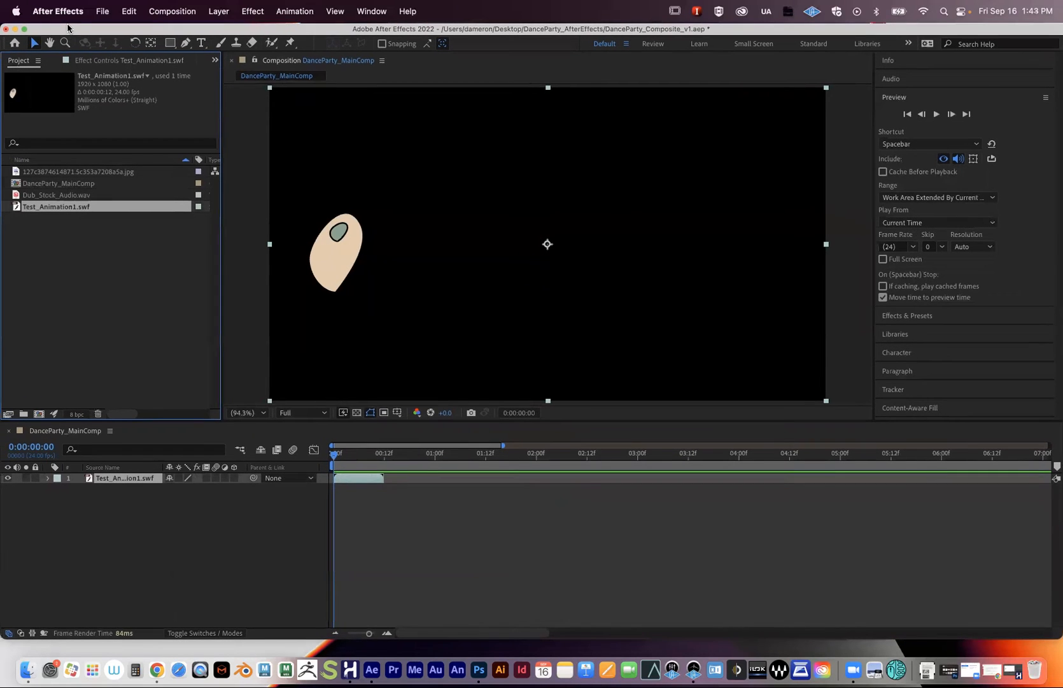
{"action": "left_click", "coordinate": [8, 414]}
{"action": "mouse_move", "coordinate": [424, 104]}
{"action": "left_mouse_down"}
{"action": "mouse_move", "coordinate": [379, 123]}
{"action": "mouse_move", "coordinate": [415, 102]}
{"action": "mouse_move", "coordinate": [406, 105]}
{"action": "left_mouse_up"}
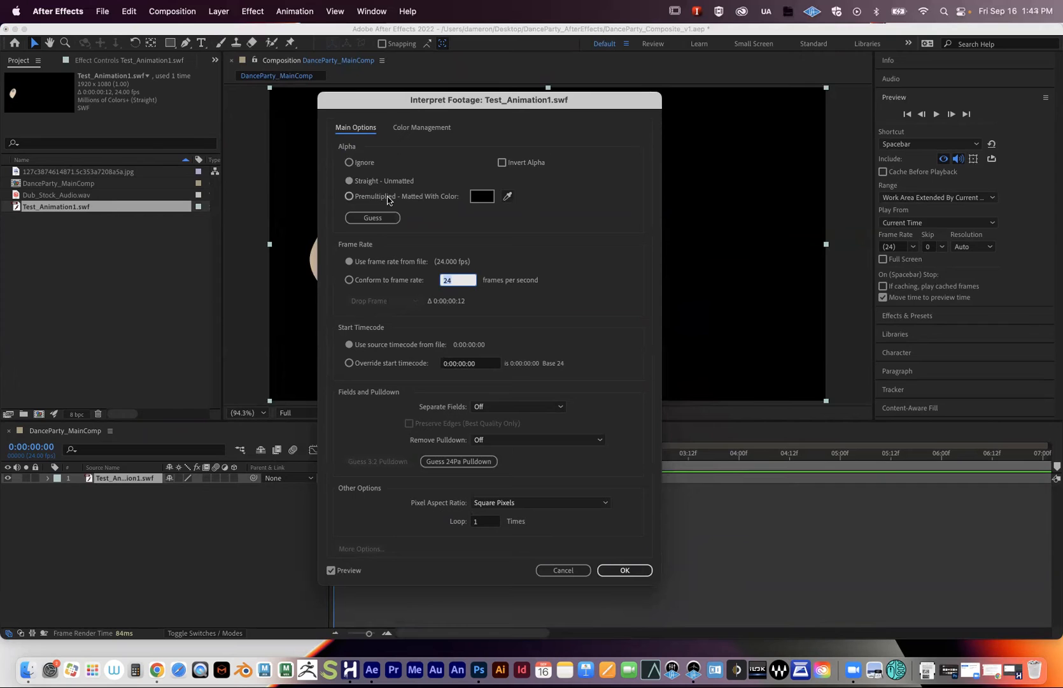
{"action": "left_click", "coordinate": [475, 521]}
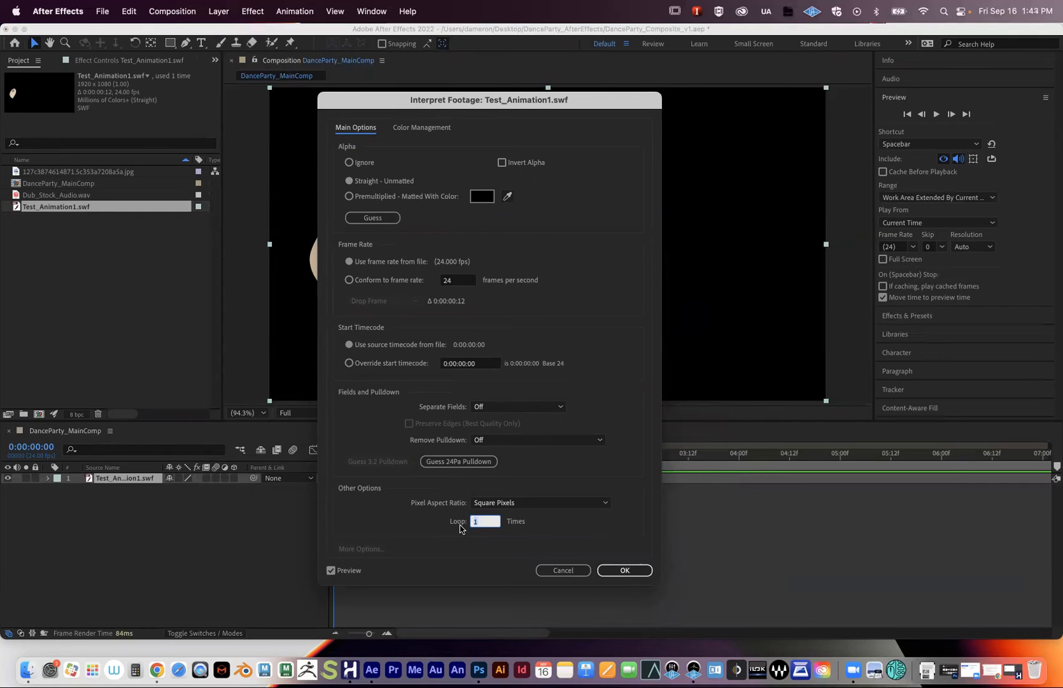
{"action": "left_click", "coordinate": [563, 572]}
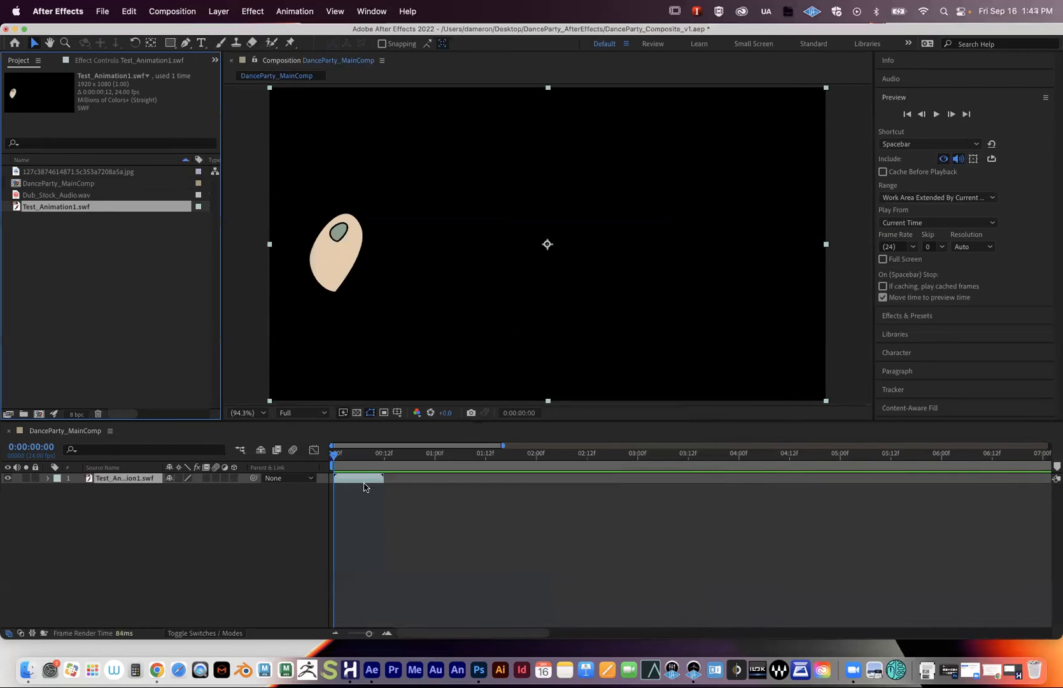
- Preview the comp, then set the swf footage to loop 120 times and undo it
{"action": "key", "text": "space"}
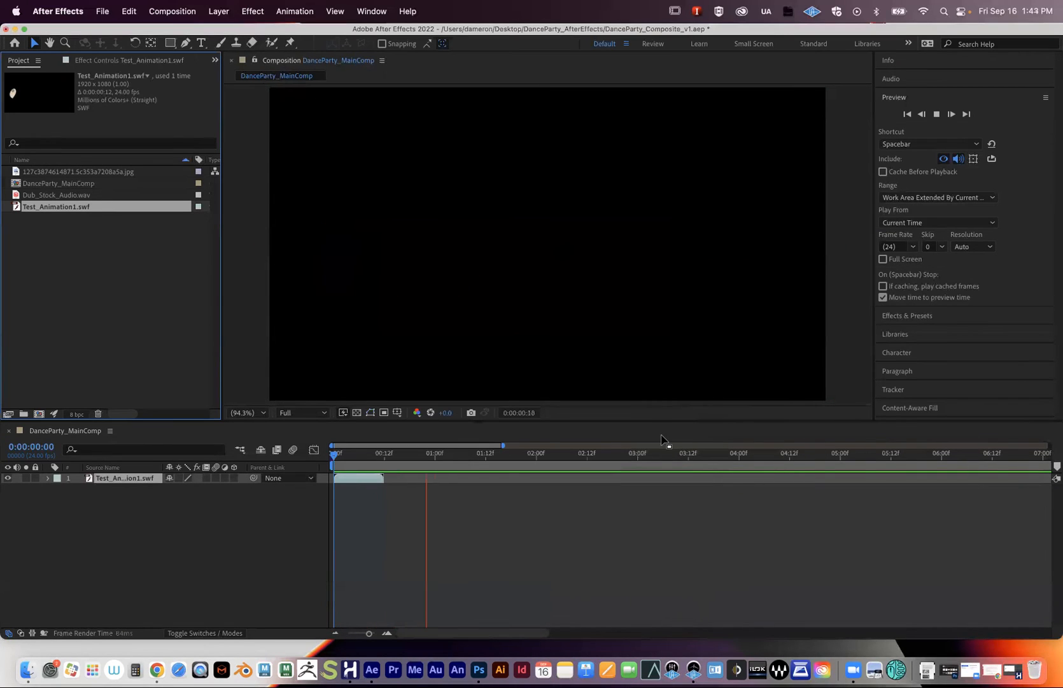
{"action": "key", "text": "space"}
{"action": "left_click", "coordinate": [54, 218]}
{"action": "left_click", "coordinate": [46, 205]}
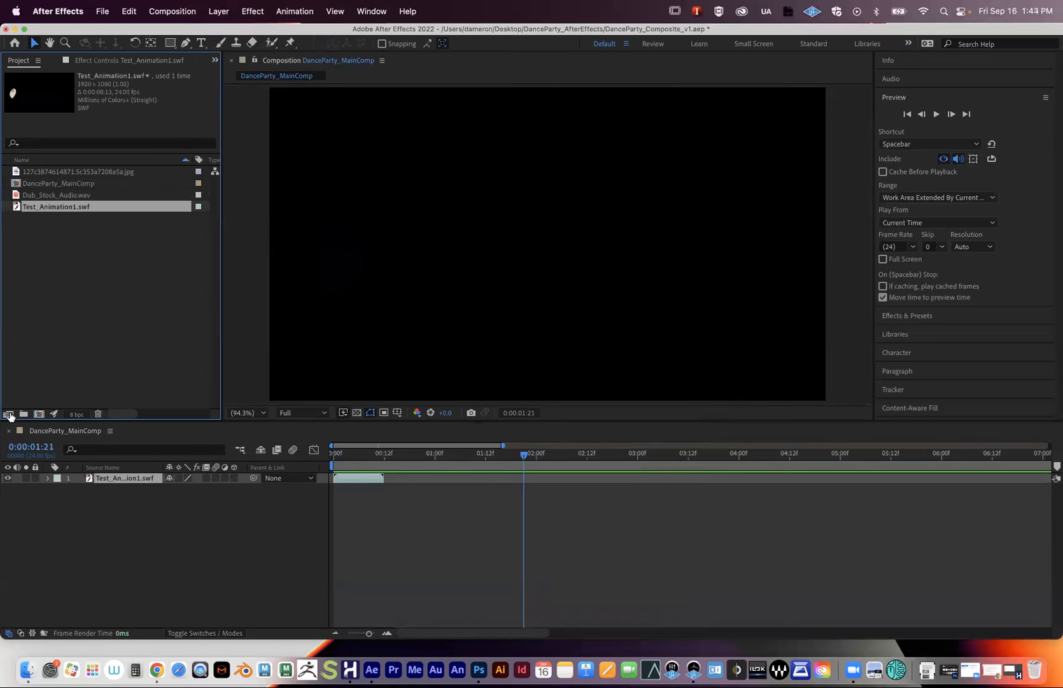
{"action": "left_click", "coordinate": [8, 414]}
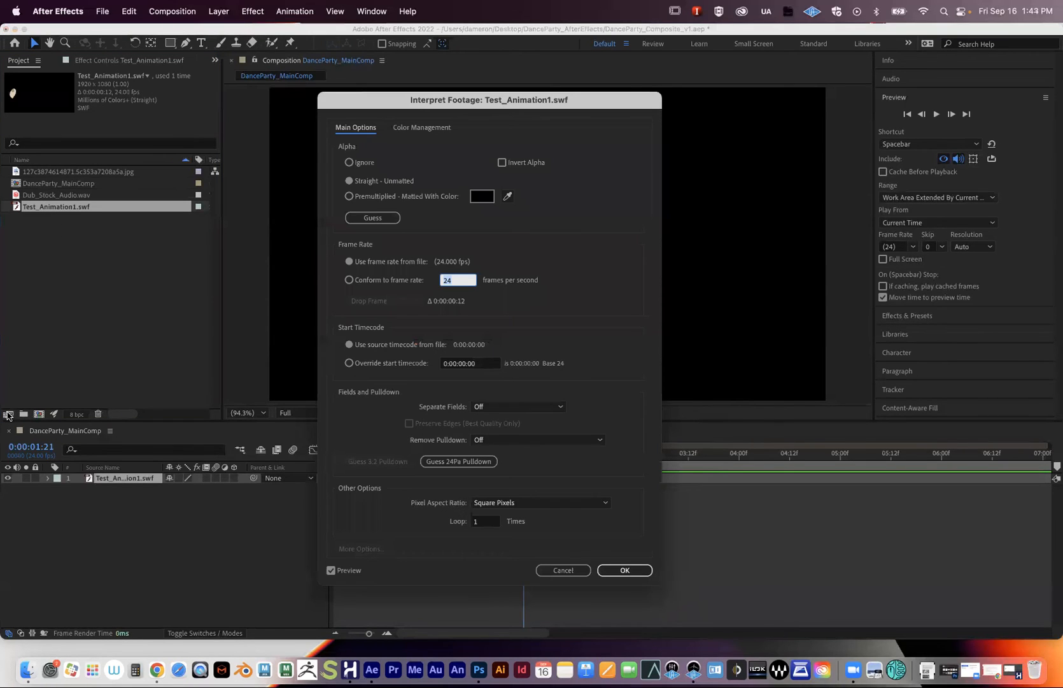
{"action": "left_click", "coordinate": [483, 523]}
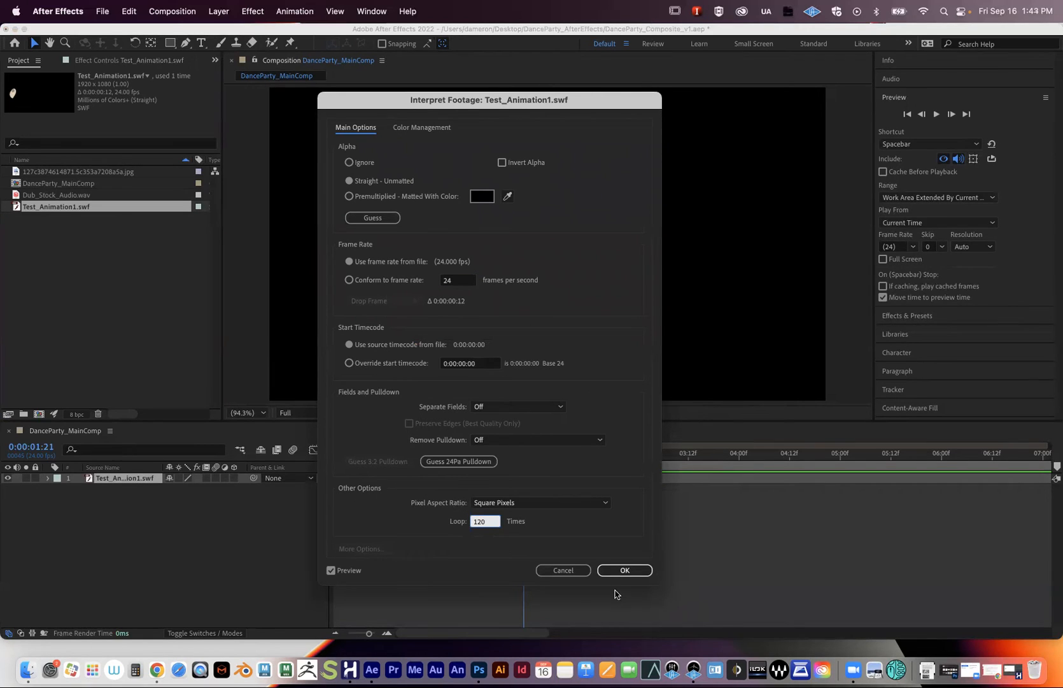
{"action": "left_click", "coordinate": [621, 570]}
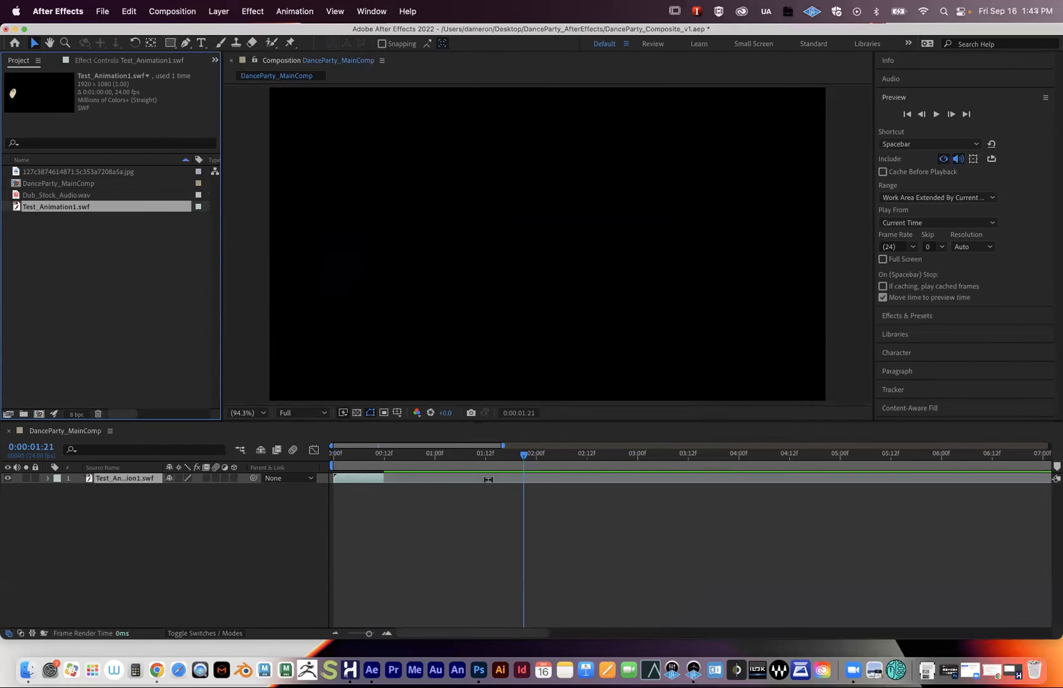
{"action": "key", "text": "super+z"}
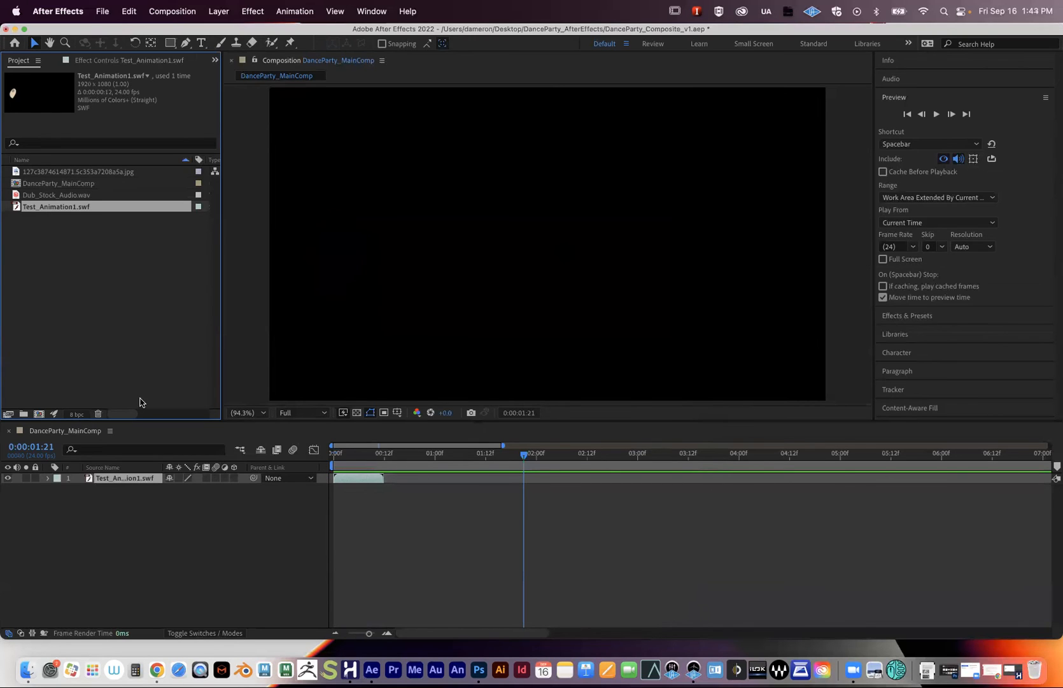
- Reinterpret Test_Animation1.swf to loop 100 times, giving a 50-second duration
{"action": "left_click", "coordinate": [7, 414]}
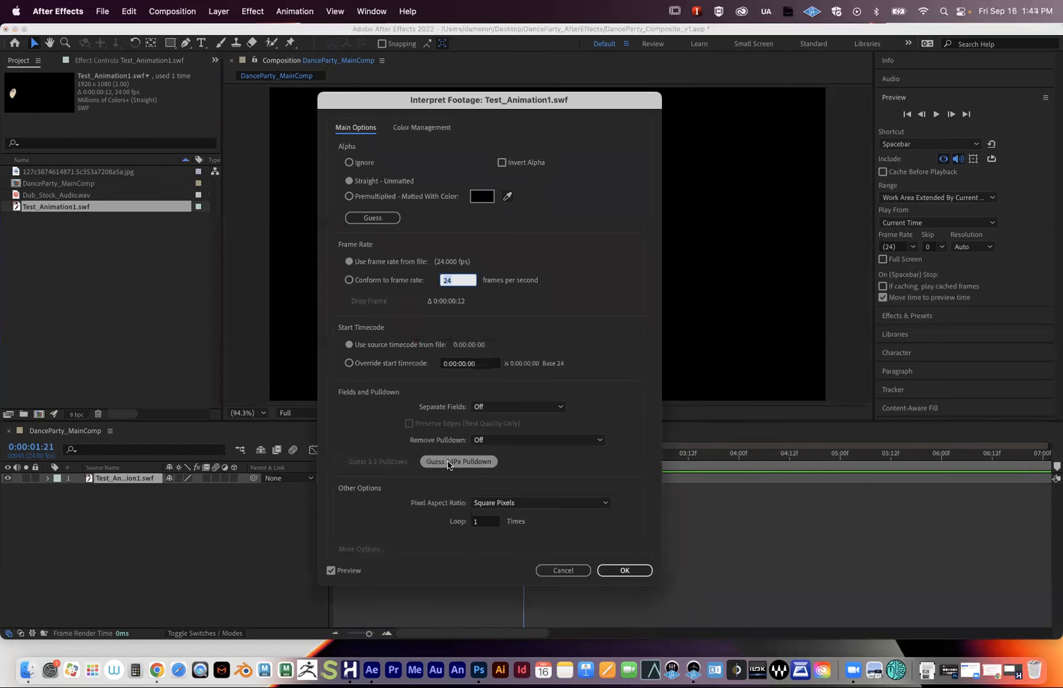
{"action": "left_click", "coordinate": [482, 526]}
{"action": "type", "text": "00"}
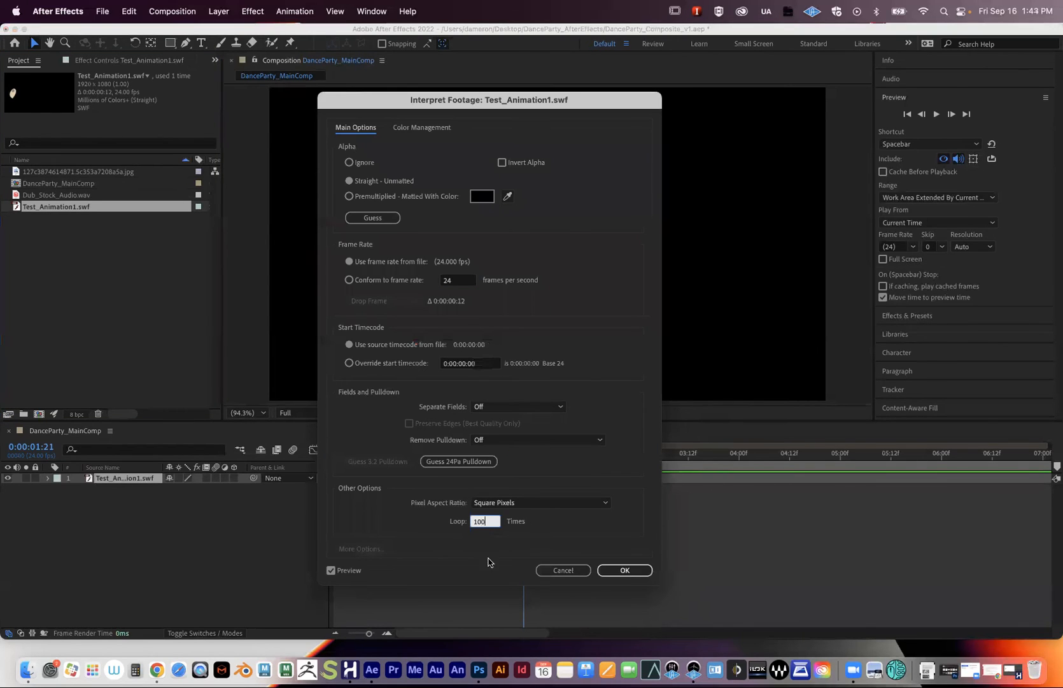
{"action": "left_click", "coordinate": [623, 570]}
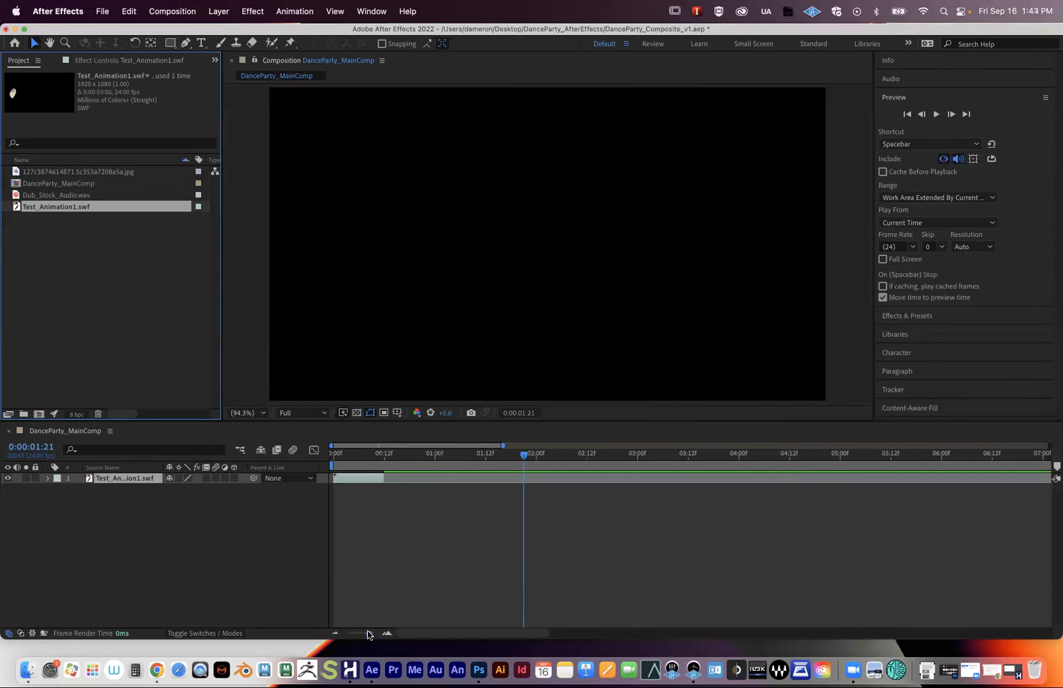
- Zoom the timeline out fully and preview the looping character from the start
{"action": "left_click_drag", "start_coordinate": [368, 632], "coordinate": [352, 633]}
{"action": "left_click_drag", "start_coordinate": [355, 454], "coordinate": [1055, 479]}
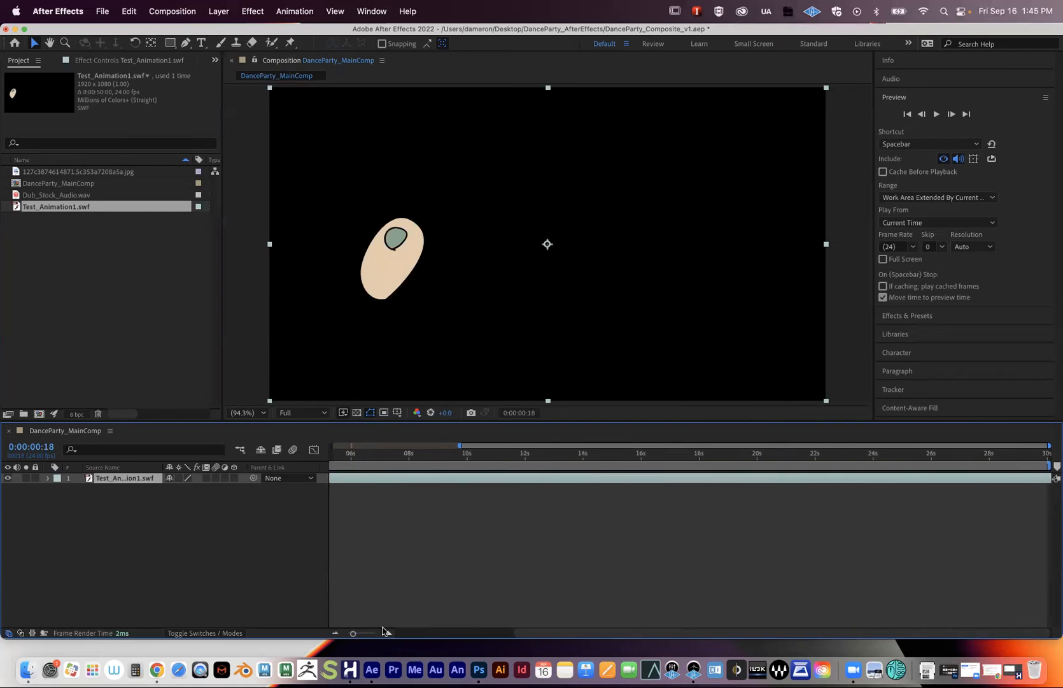
{"action": "left_click_drag", "start_coordinate": [353, 633], "coordinate": [323, 631]}
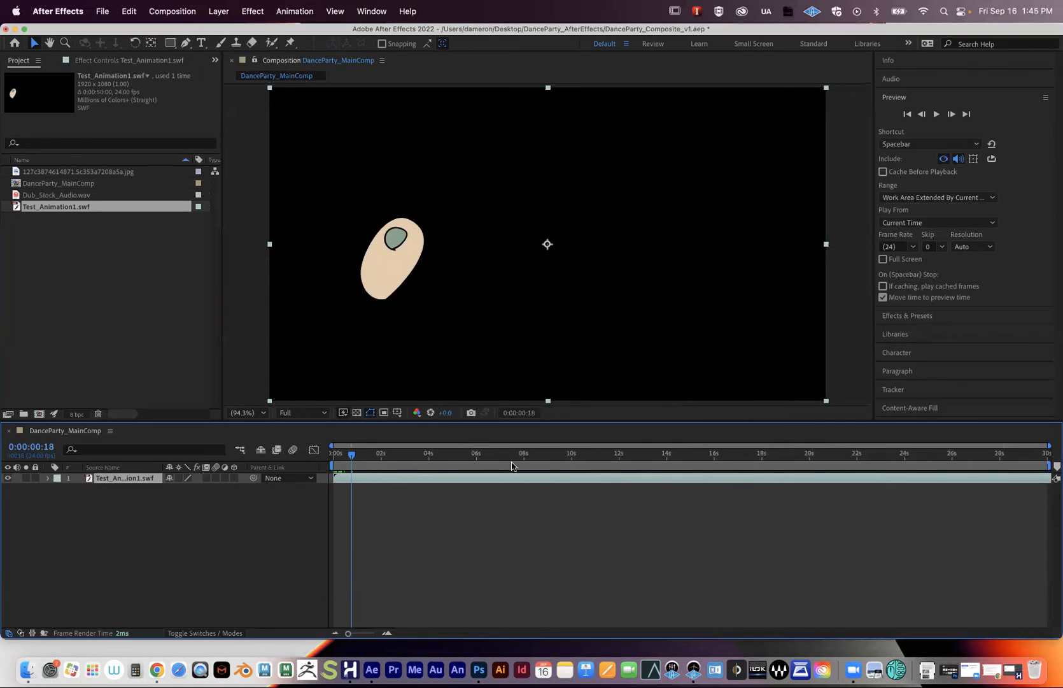
{"action": "left_click_drag", "start_coordinate": [1020, 456], "coordinate": [216, 441]}
{"action": "key", "text": "space"}
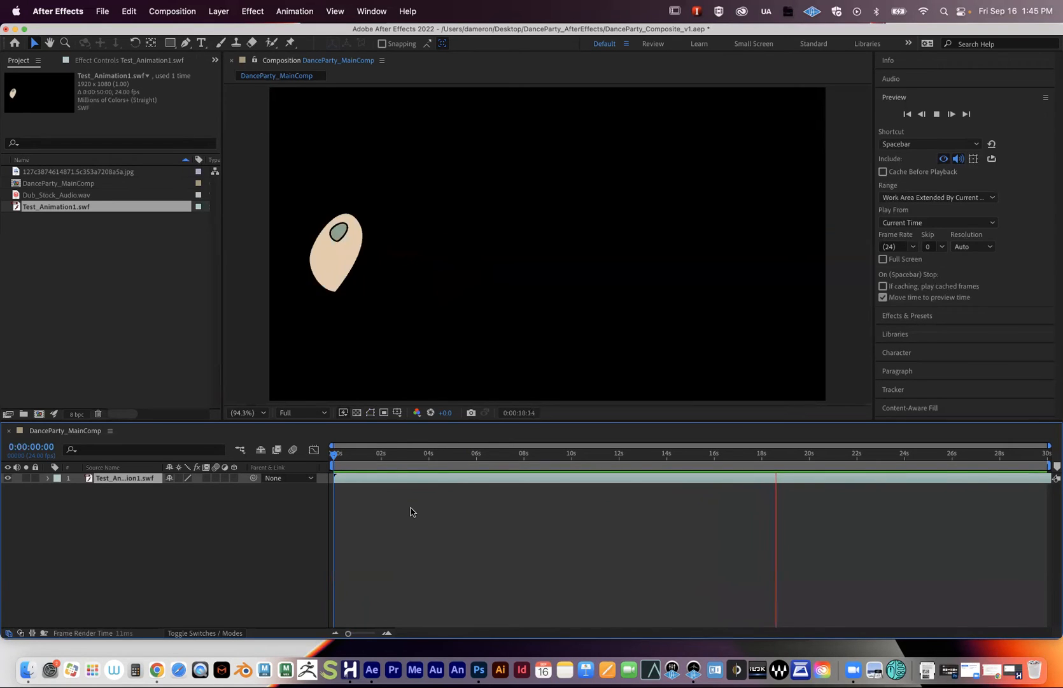
{"action": "left_click", "coordinate": [377, 480]}
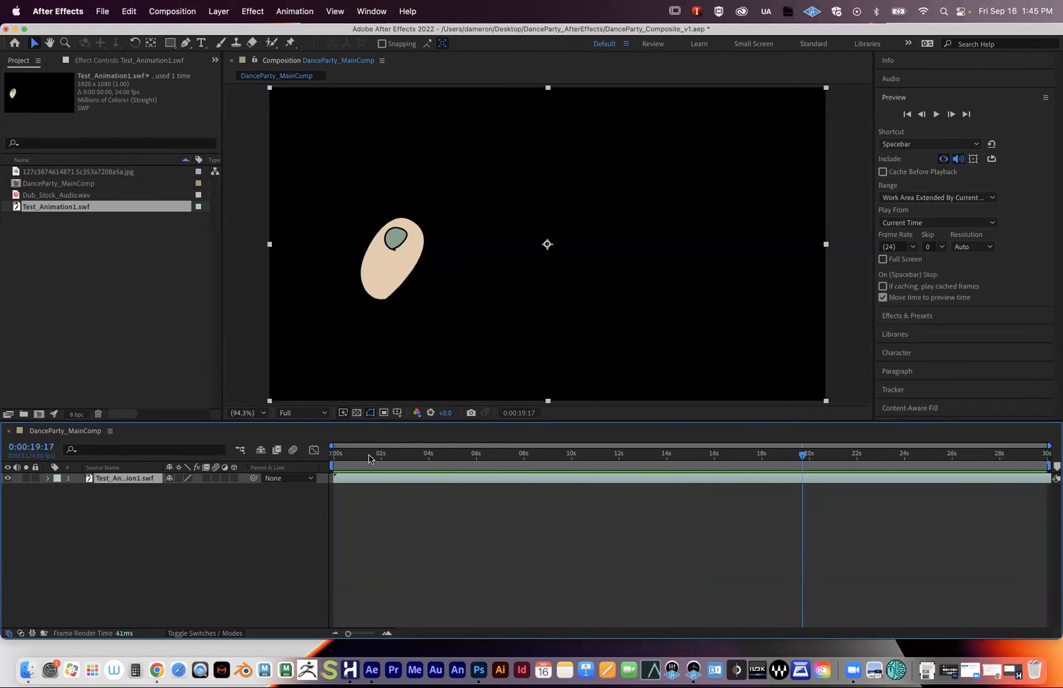
- Return to the start, select the background jpg, and move After Effects aside to show Finder
{"action": "left_click_drag", "start_coordinate": [372, 453], "coordinate": [323, 456]}
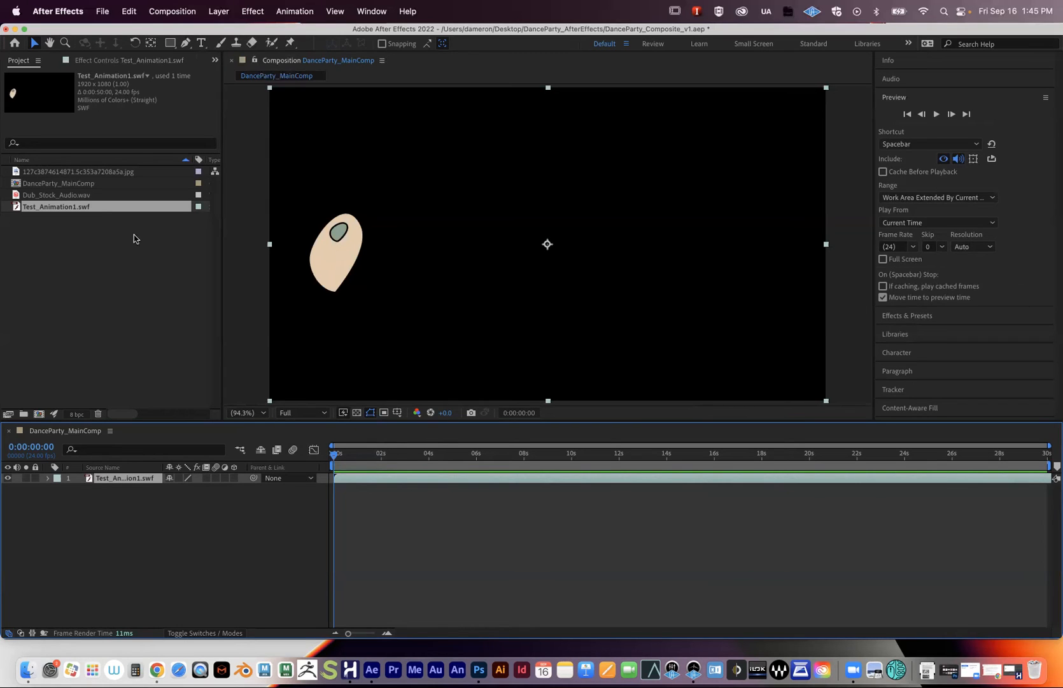
{"action": "left_click", "coordinate": [89, 172]}
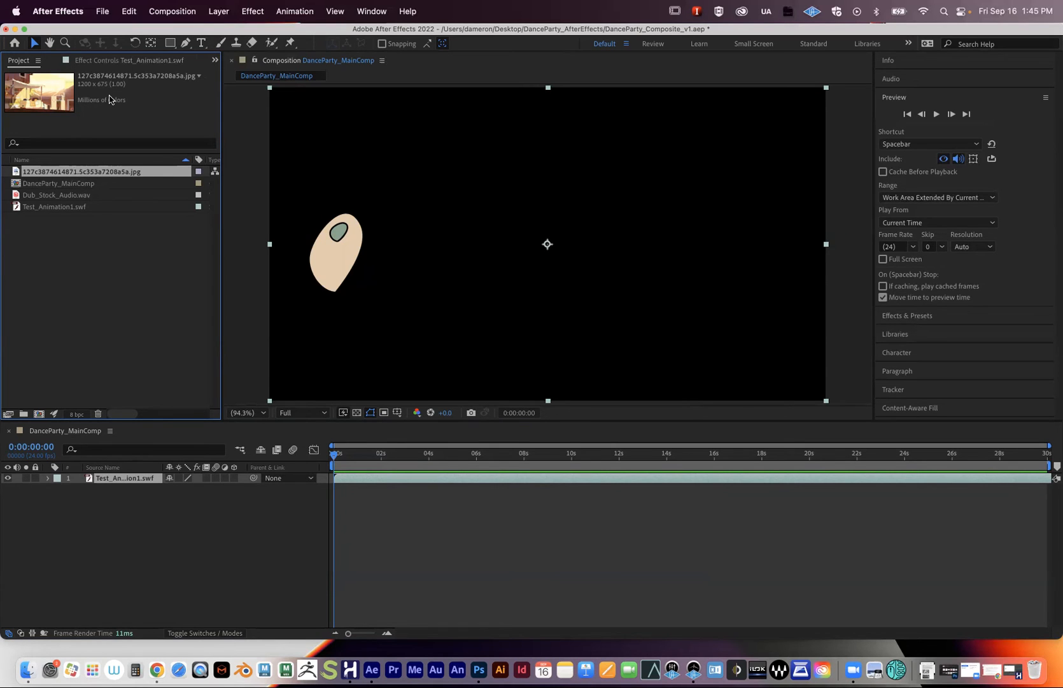
{"action": "left_click_drag", "start_coordinate": [117, 31], "coordinate": [121, 454]}
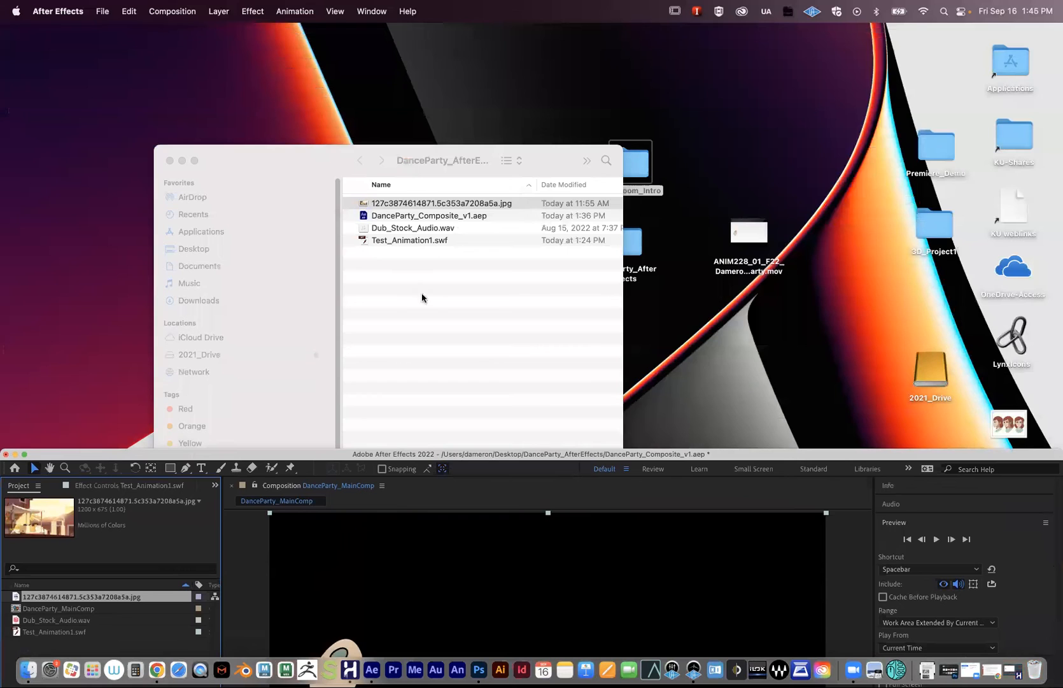
- Quick Look the background jpg, Test_Animation1.swf and Dub_Stock_Audio.wav, then maximize After Effects again
{"action": "left_click_drag", "start_coordinate": [285, 166], "coordinate": [353, 137]}
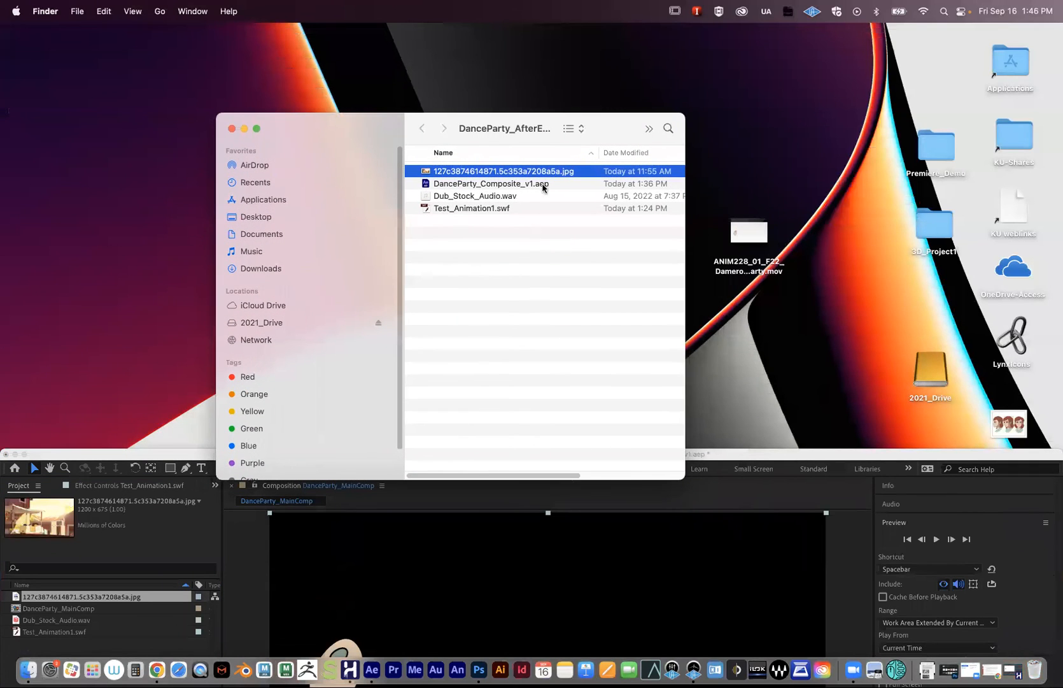
{"action": "left_click", "coordinate": [487, 218]}
{"action": "left_click", "coordinate": [467, 174]}
{"action": "key", "text": "space"}
{"action": "key", "text": "space"}
{"action": "left_click", "coordinate": [463, 210]}
{"action": "key", "text": "space"}
{"action": "key", "text": "space"}
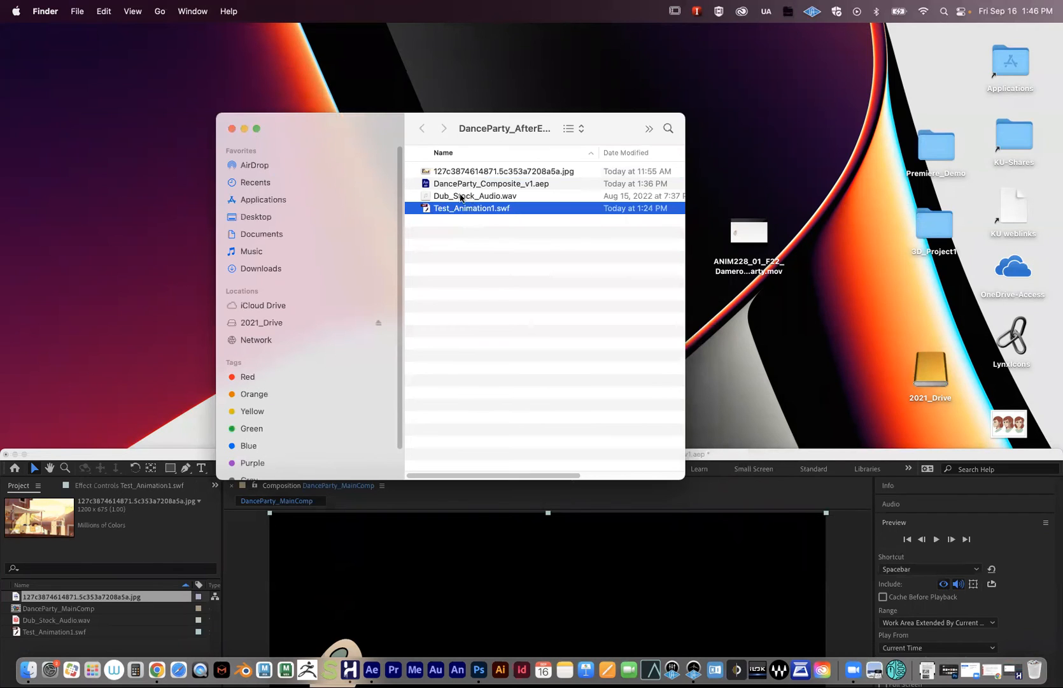
{"action": "left_click", "coordinate": [460, 197]}
{"action": "key", "text": "space"}
{"action": "key", "text": "space"}
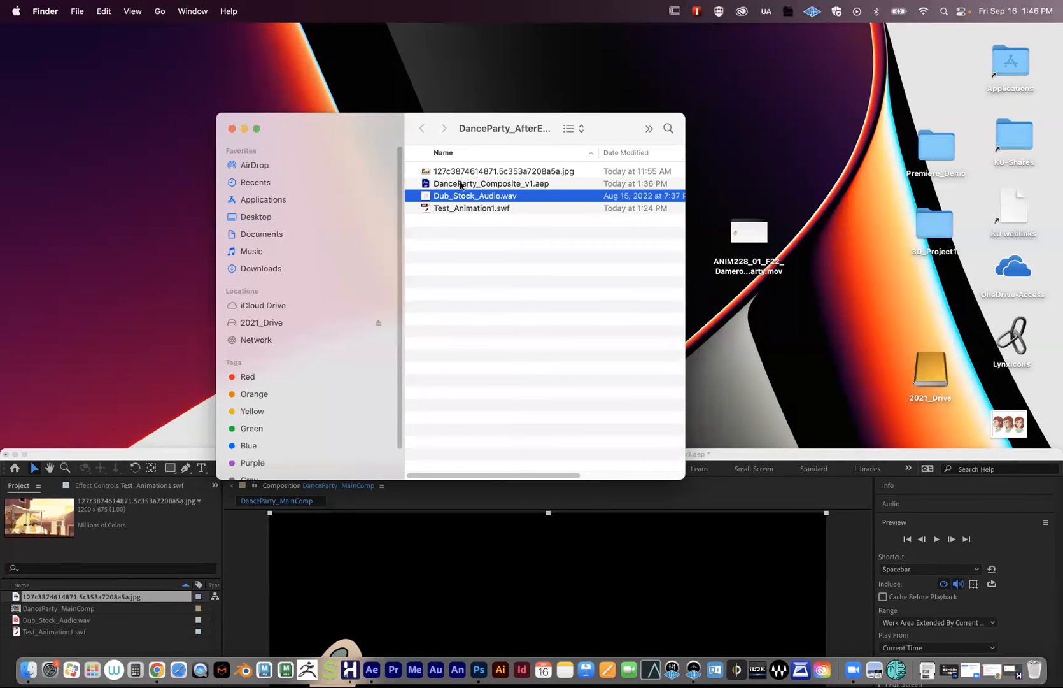
{"action": "double_click", "coordinate": [137, 452]}
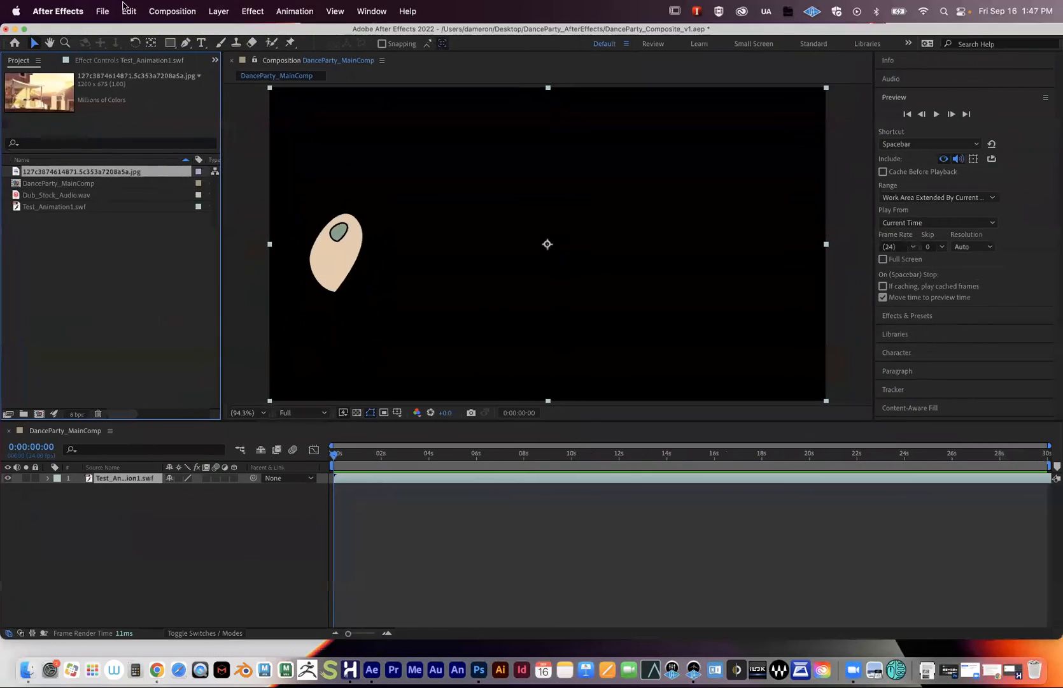
- Drag the background jpg into DanceParty_MainComp and place it beneath the Test_Animation1.swf layer
{"action": "left_click_drag", "start_coordinate": [54, 172], "coordinate": [112, 496]}
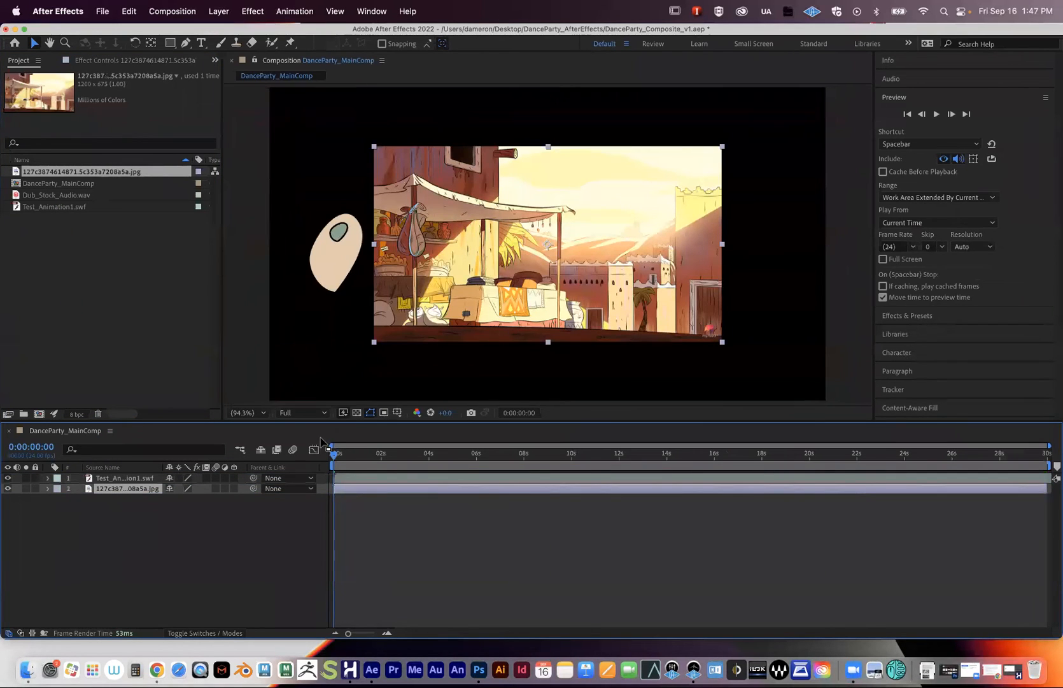
{"action": "left_click_drag", "start_coordinate": [117, 488], "coordinate": [121, 475]}
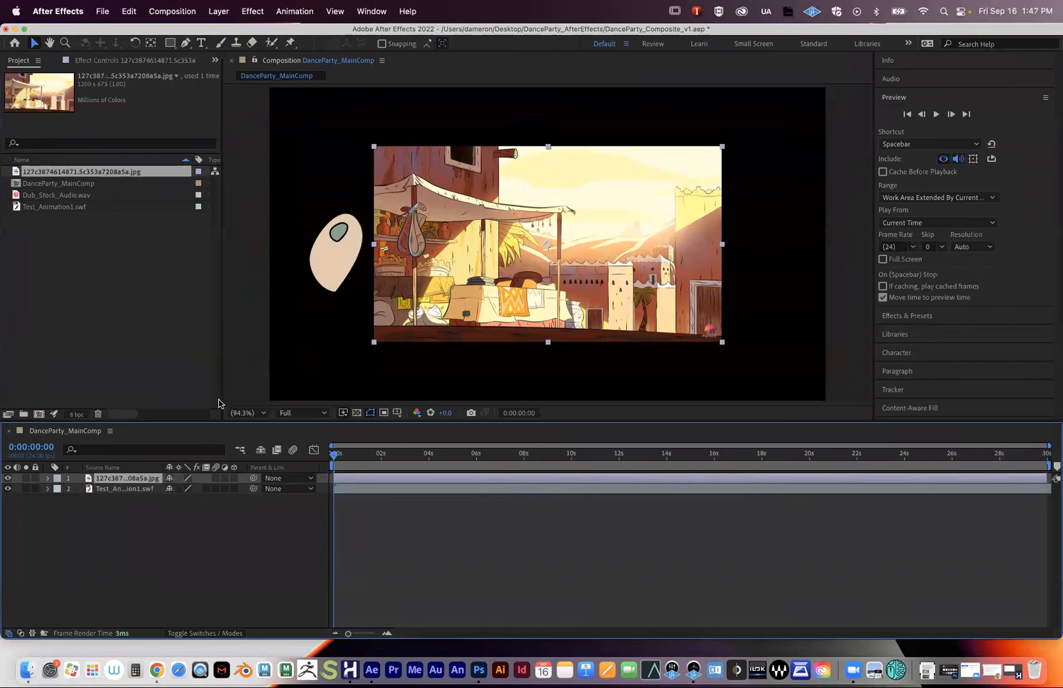
{"action": "left_click_drag", "start_coordinate": [468, 308], "coordinate": [402, 306]}
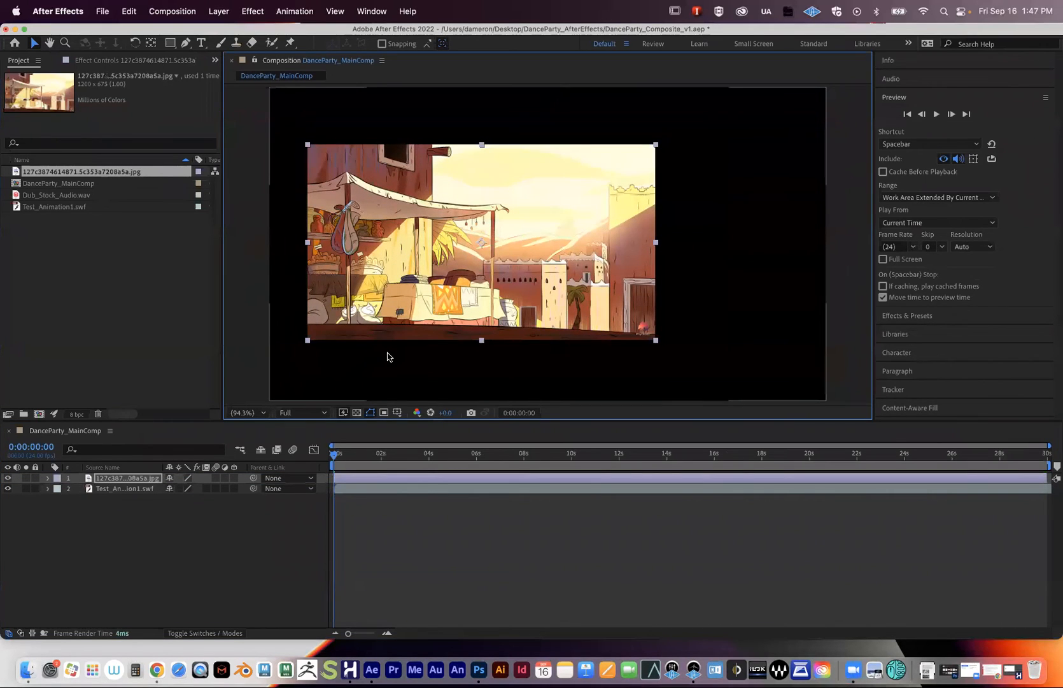
{"action": "key", "text": "super+z"}
{"action": "left_click_drag", "start_coordinate": [118, 488], "coordinate": [119, 498]}
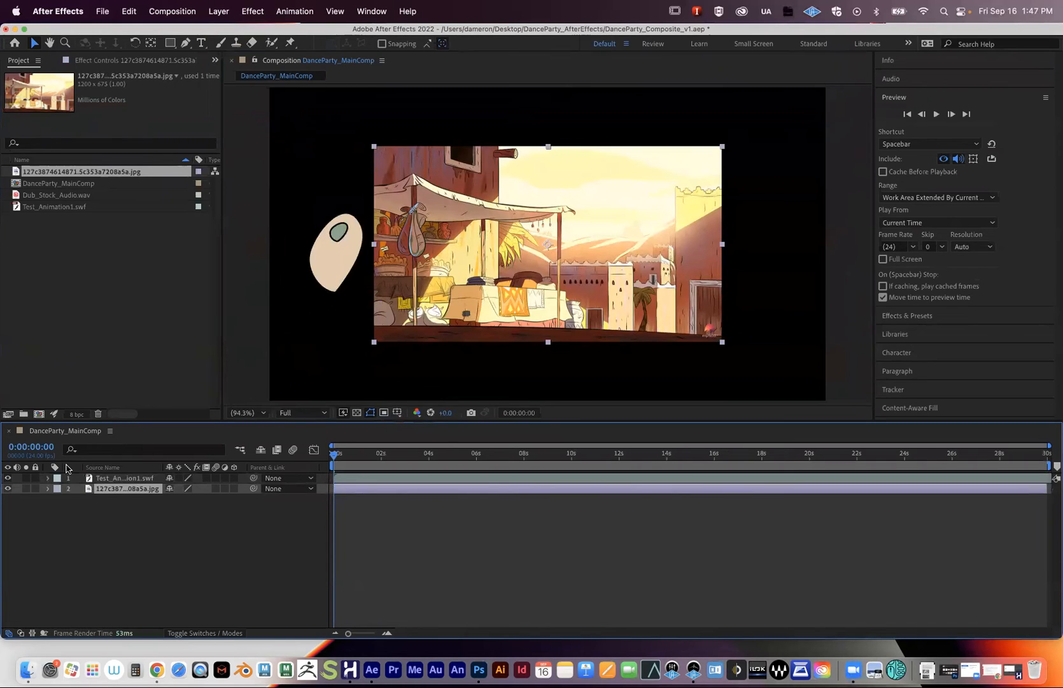
- Explore the background layer's transform properties with the T, P, S, R shortcuts and scale link
{"action": "left_click", "coordinate": [47, 489]}
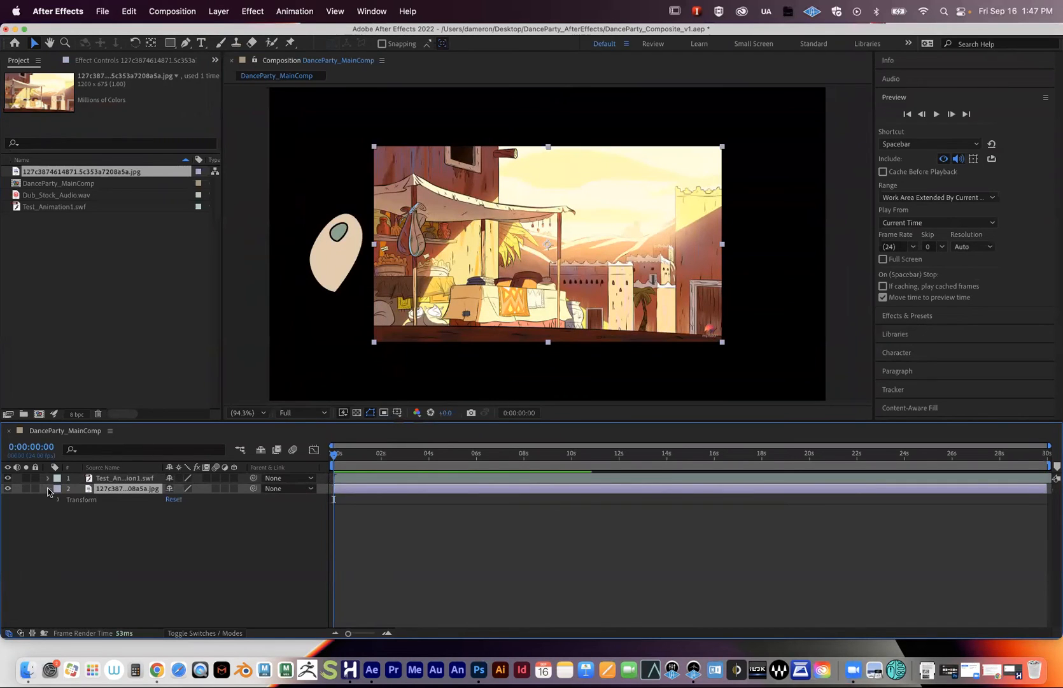
{"action": "left_click", "coordinate": [58, 500]}
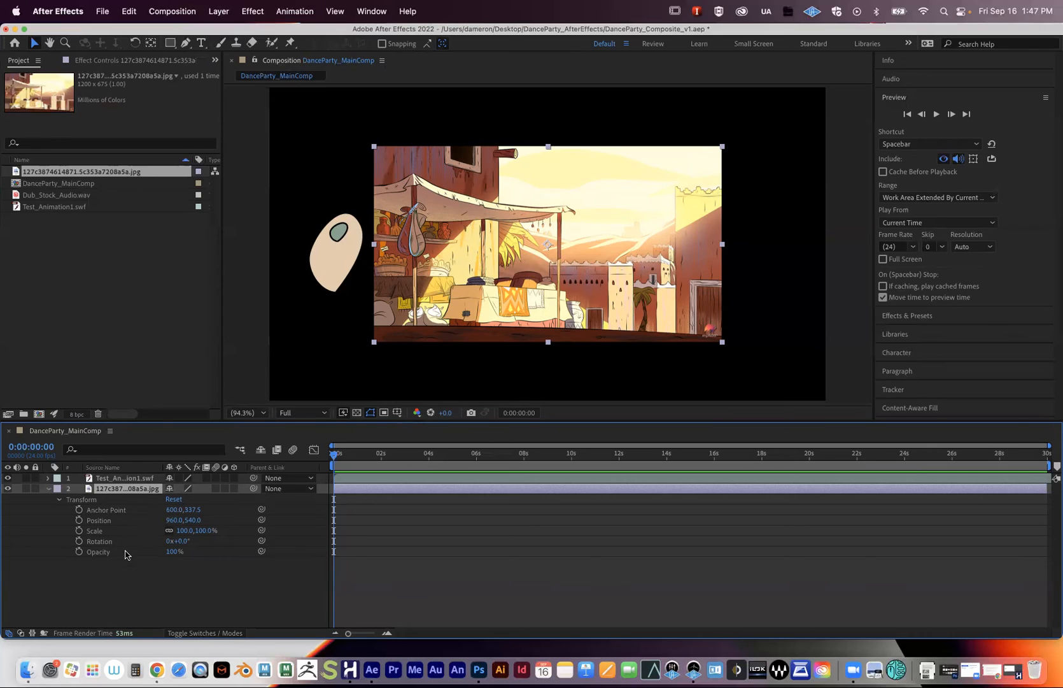
{"action": "left_click", "coordinate": [48, 488]}
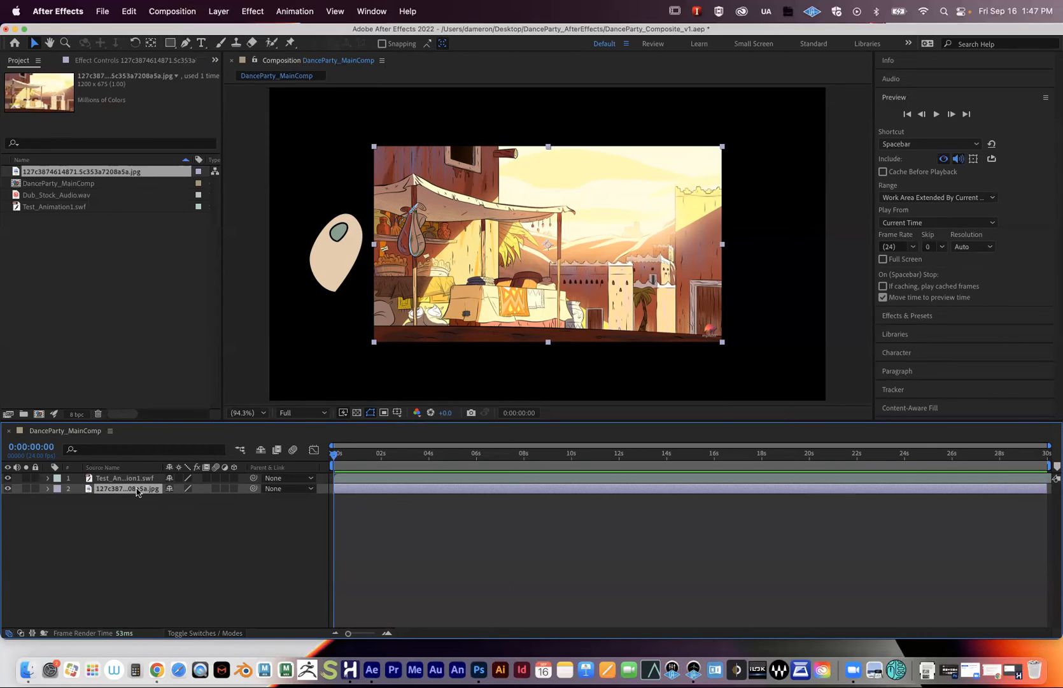
{"action": "key", "text": "t"}
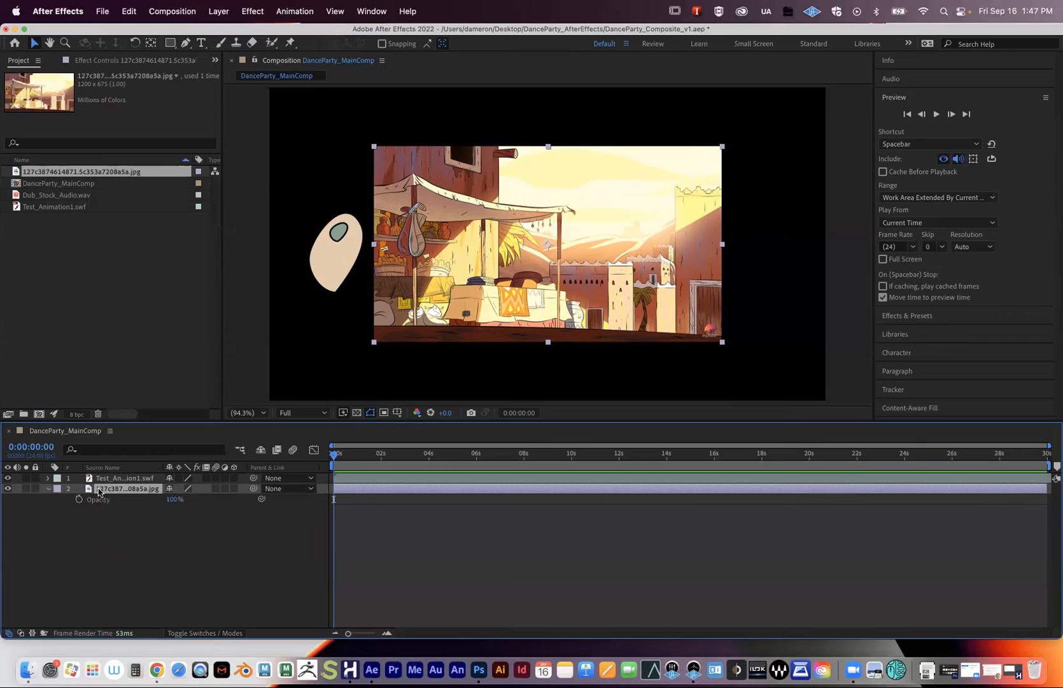
{"action": "key", "text": "p"}
{"action": "key", "text": "s"}
{"action": "key", "text": "r"}
{"action": "left_click", "coordinate": [49, 490]}
{"action": "left_click", "coordinate": [49, 489]}
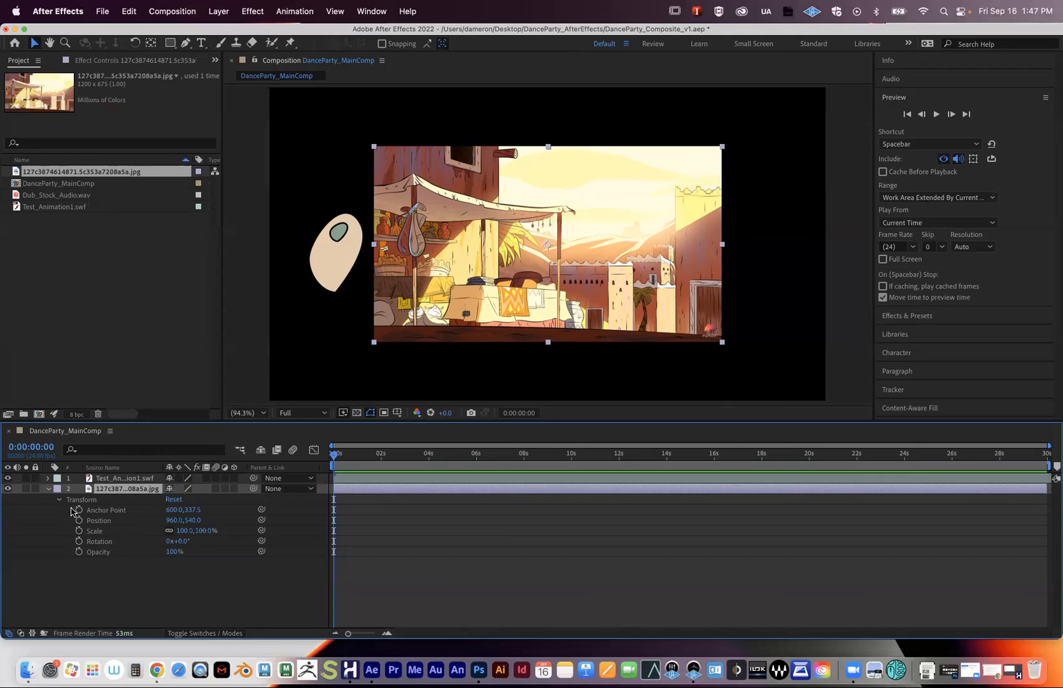
{"action": "left_click", "coordinate": [169, 533]}
{"action": "left_click", "coordinate": [168, 532]}
- Set the background layer's scale to 160% and zoom the viewer out to 50%
{"action": "left_click_drag", "start_coordinate": [183, 534], "coordinate": [218, 530]}
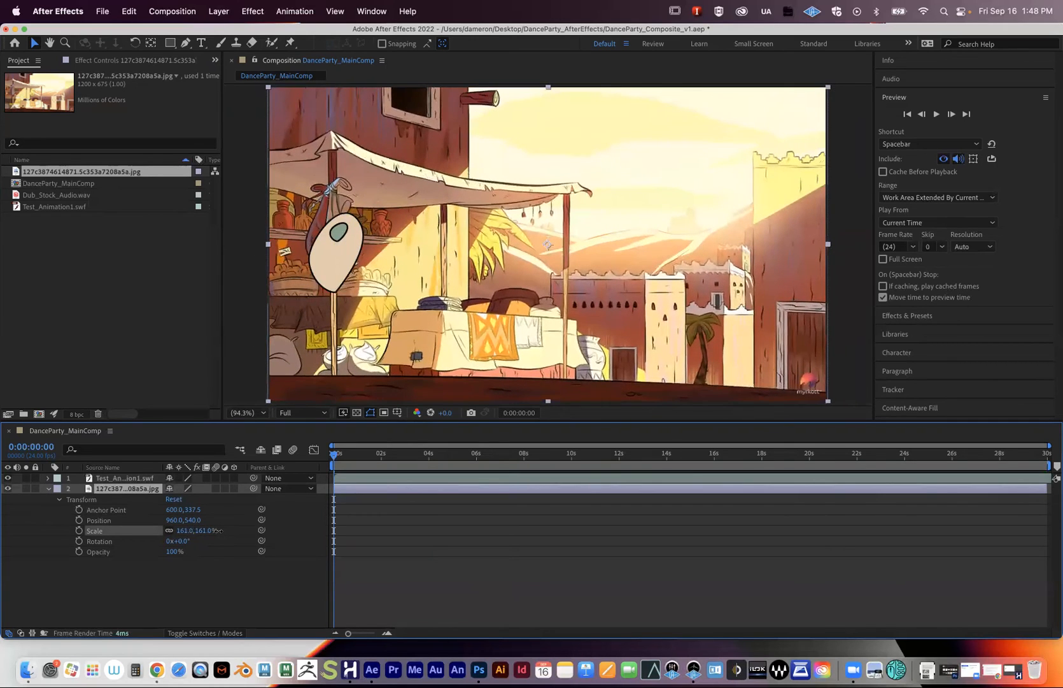
{"action": "left_click", "coordinate": [186, 531]}
{"action": "type", "text": "160"}
{"action": "key", "text": "Return"}
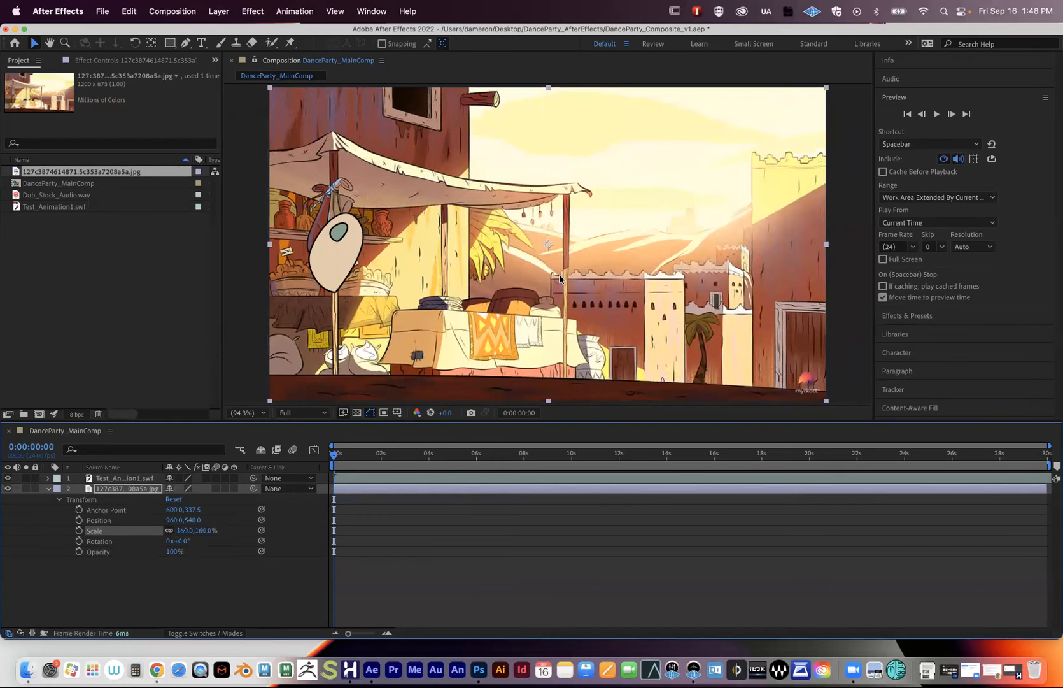
{"action": "key", "text": "comma"}
{"action": "key", "text": "comma"}
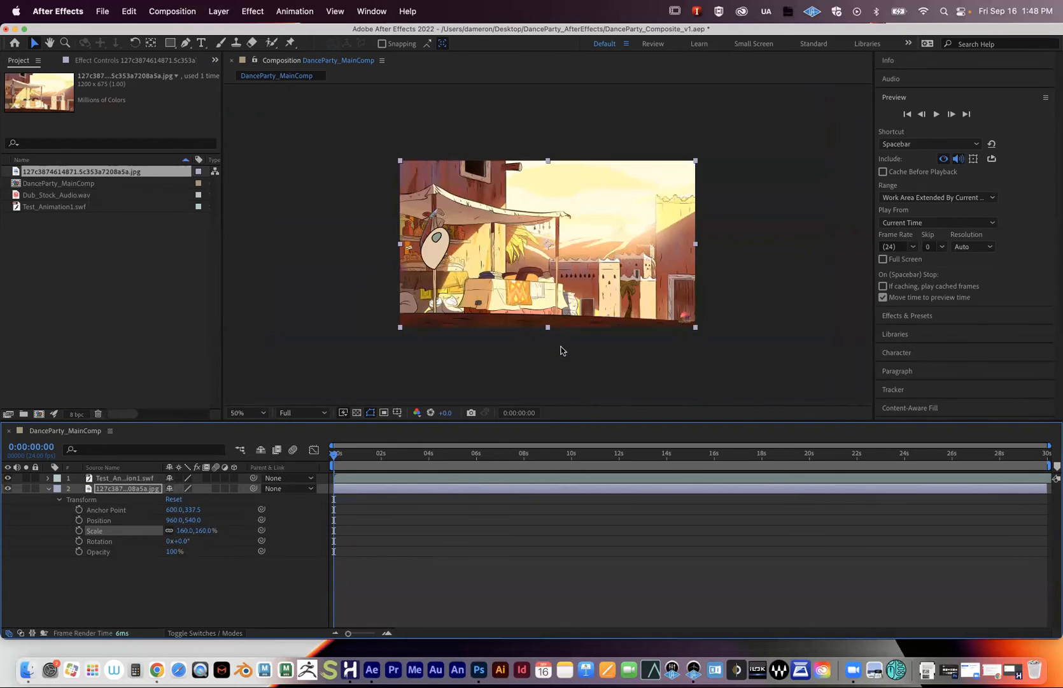
{"action": "key", "text": "period"}
{"action": "key", "text": "comma"}
{"action": "left_click", "coordinate": [95, 488]}
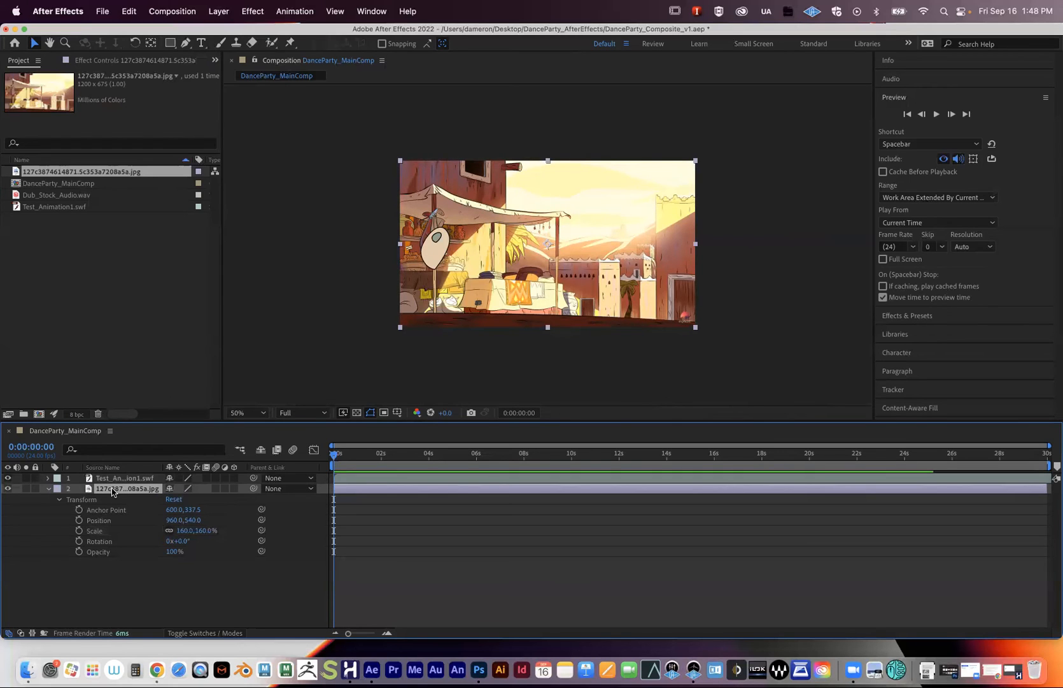
- Rename the image layer to 'Background'
{"action": "left_click", "coordinate": [102, 589]}
{"action": "left_click", "coordinate": [115, 491]}
{"action": "key", "text": "Return"}
{"action": "type", "text": "Background"}
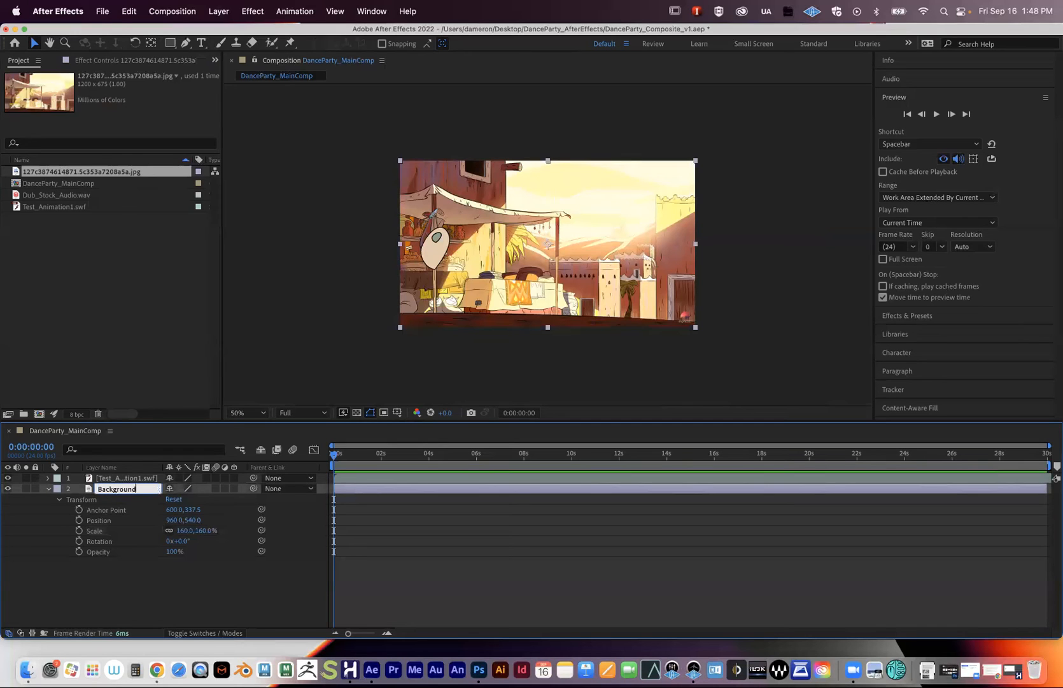
{"action": "key", "text": "Return"}
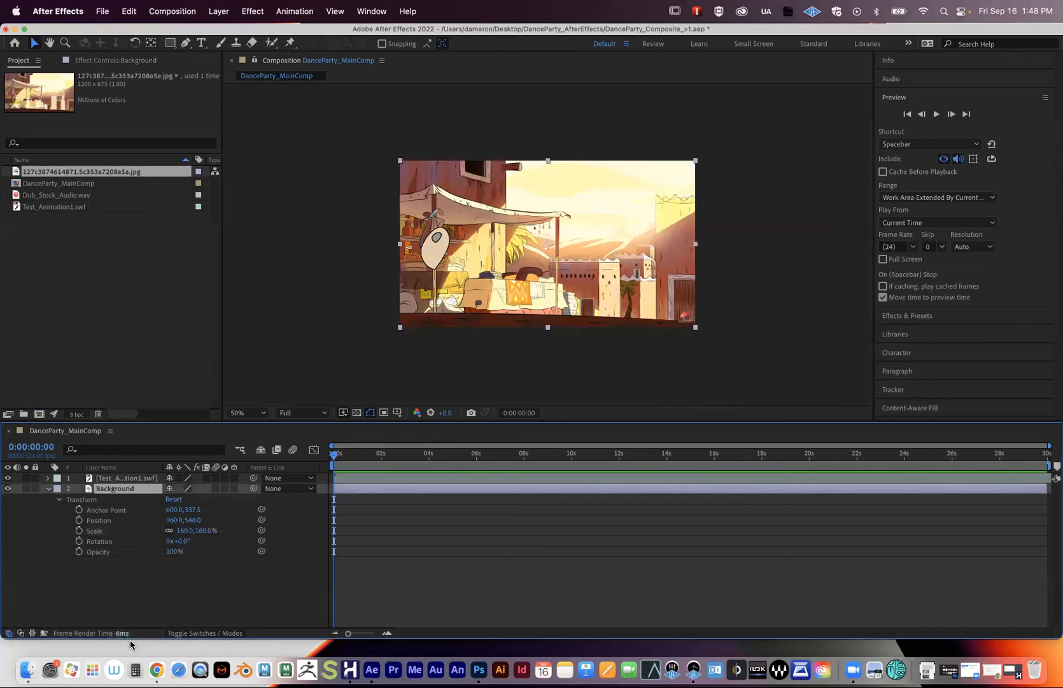
{"action": "left_click", "coordinate": [48, 489]}
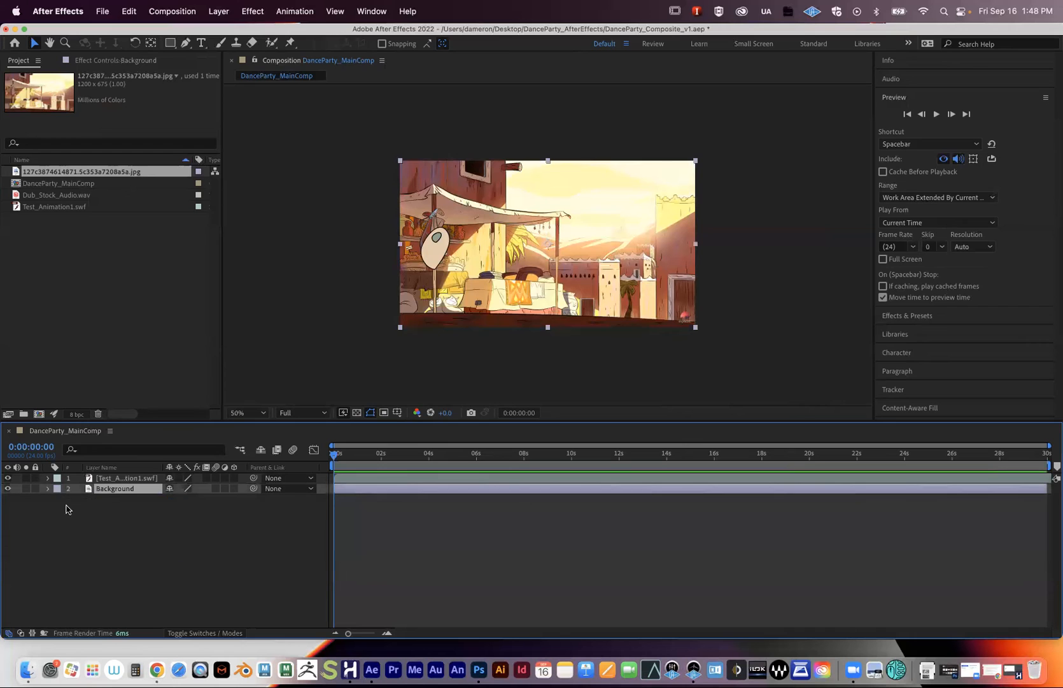
{"action": "left_click", "coordinate": [172, 546]}
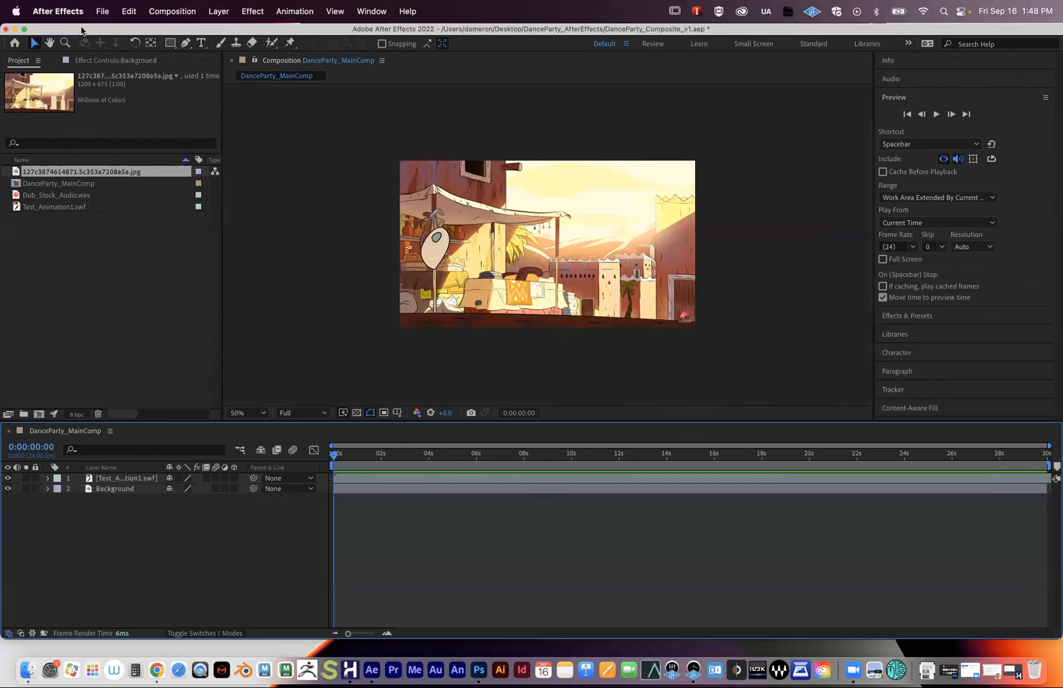
- Save the project, preview the composition, and minimize After Effects
{"action": "left_click", "coordinate": [102, 10]}
{"action": "left_click", "coordinate": [130, 136]}
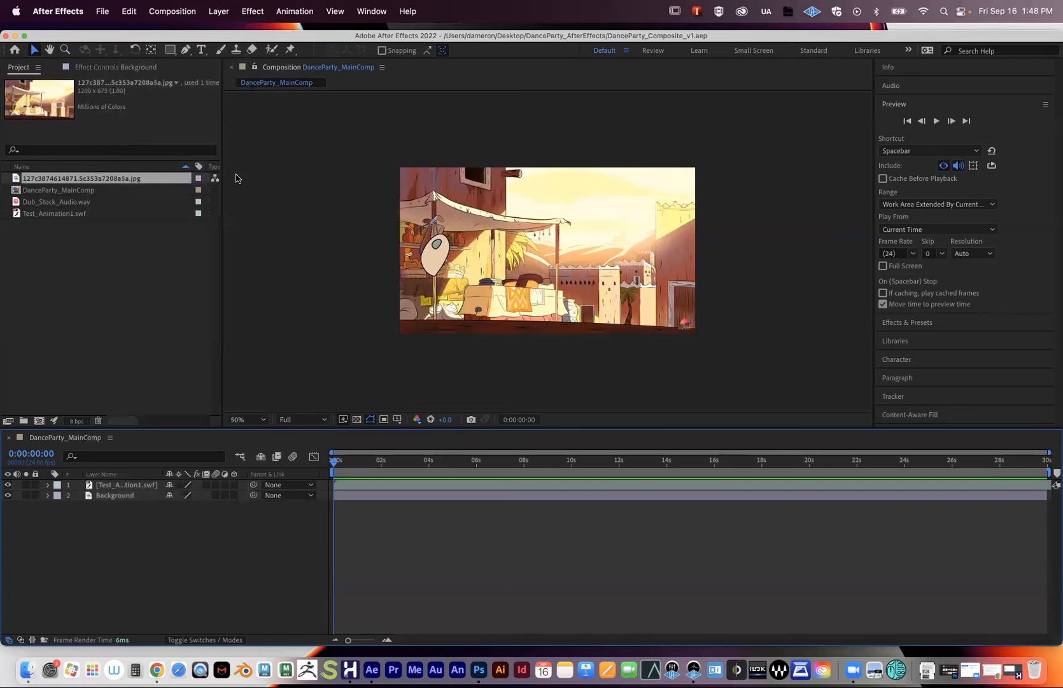
{"action": "left_click", "coordinate": [132, 485]}
{"action": "key", "text": "space"}
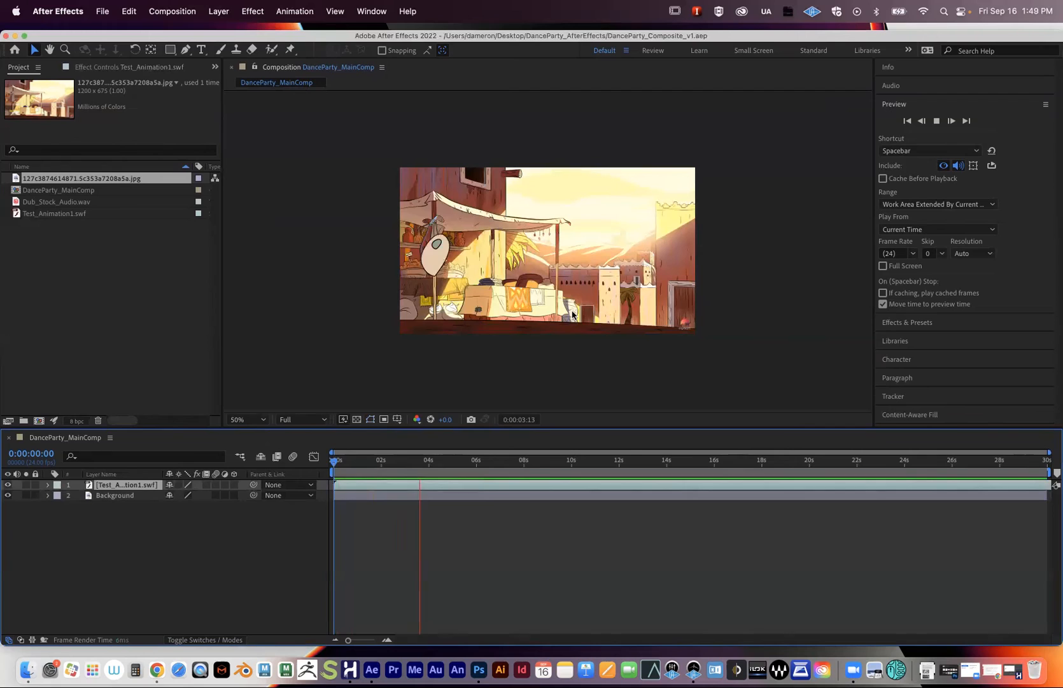
{"action": "key", "text": "space"}
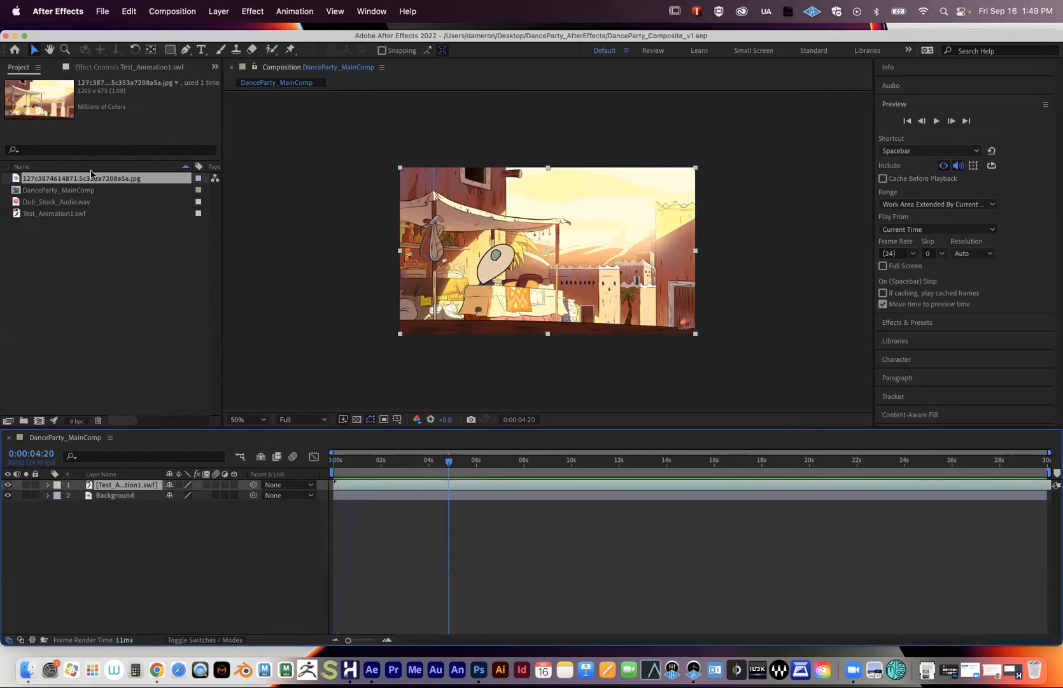
{"action": "left_click_drag", "start_coordinate": [15, 35], "coordinate": [17, 40]}
{"action": "left_click", "coordinate": [18, 40]}
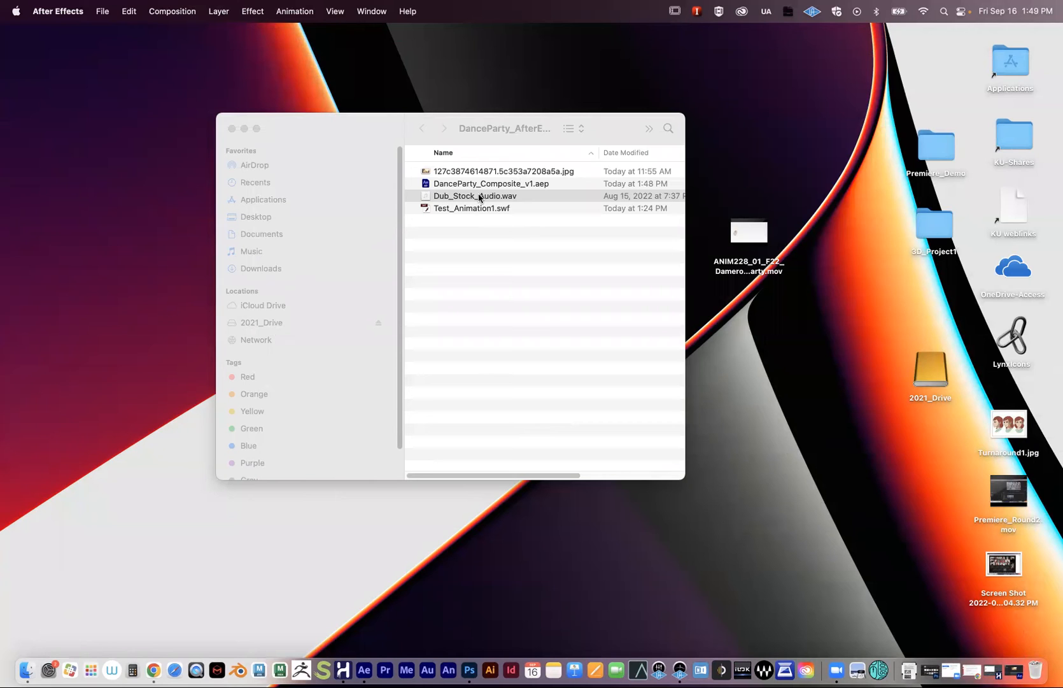
- Quick Look the background jpg, move it from the project folder to the desktop, and return to After Effects
{"action": "left_click", "coordinate": [511, 250]}
{"action": "left_click", "coordinate": [467, 172]}
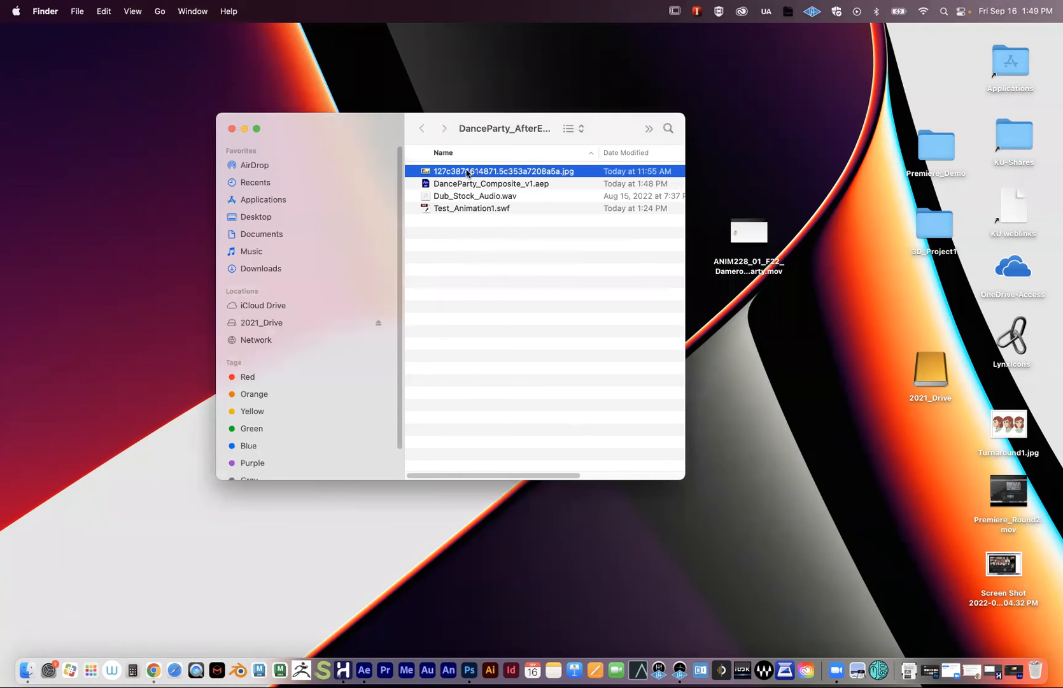
{"action": "key", "text": "space"}
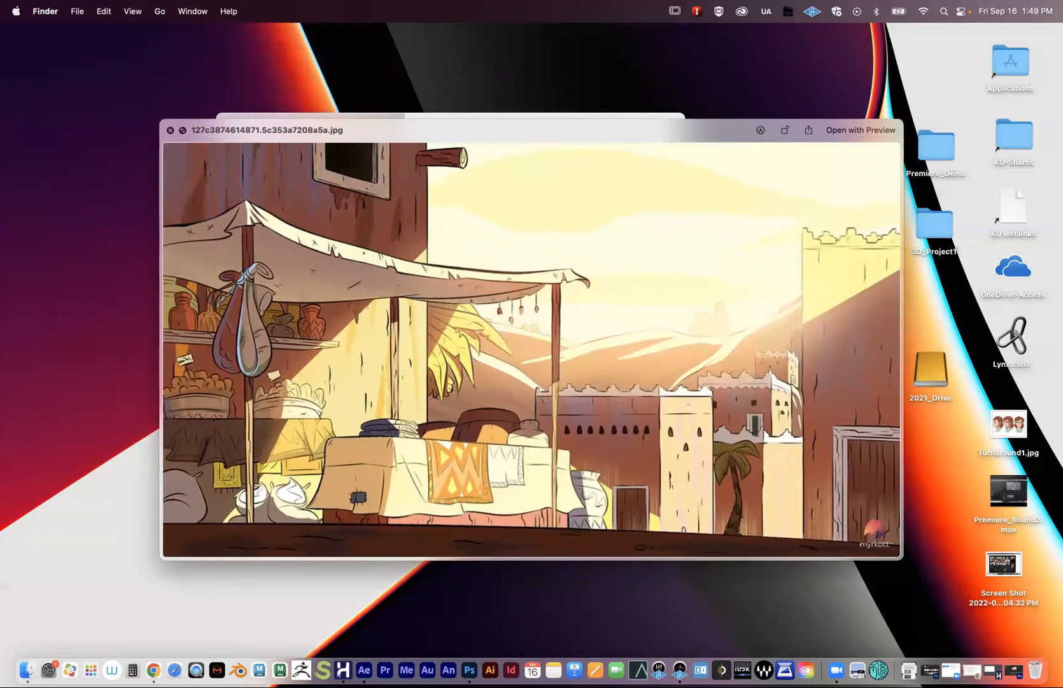
{"action": "left_click", "coordinate": [171, 131]}
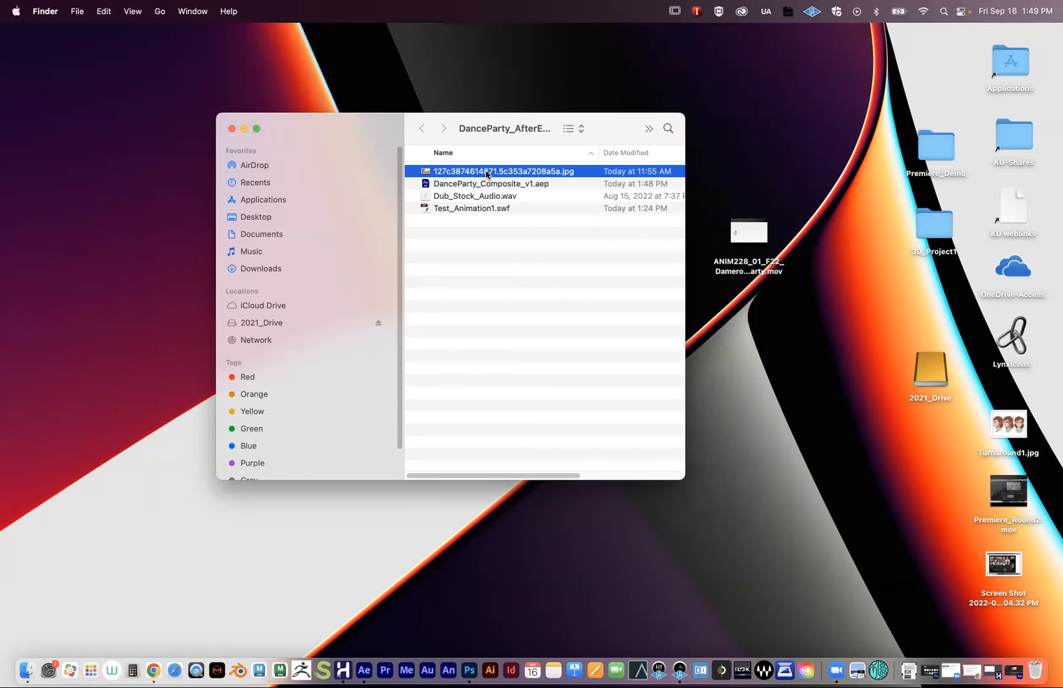
{"action": "left_click_drag", "start_coordinate": [486, 173], "coordinate": [783, 396]}
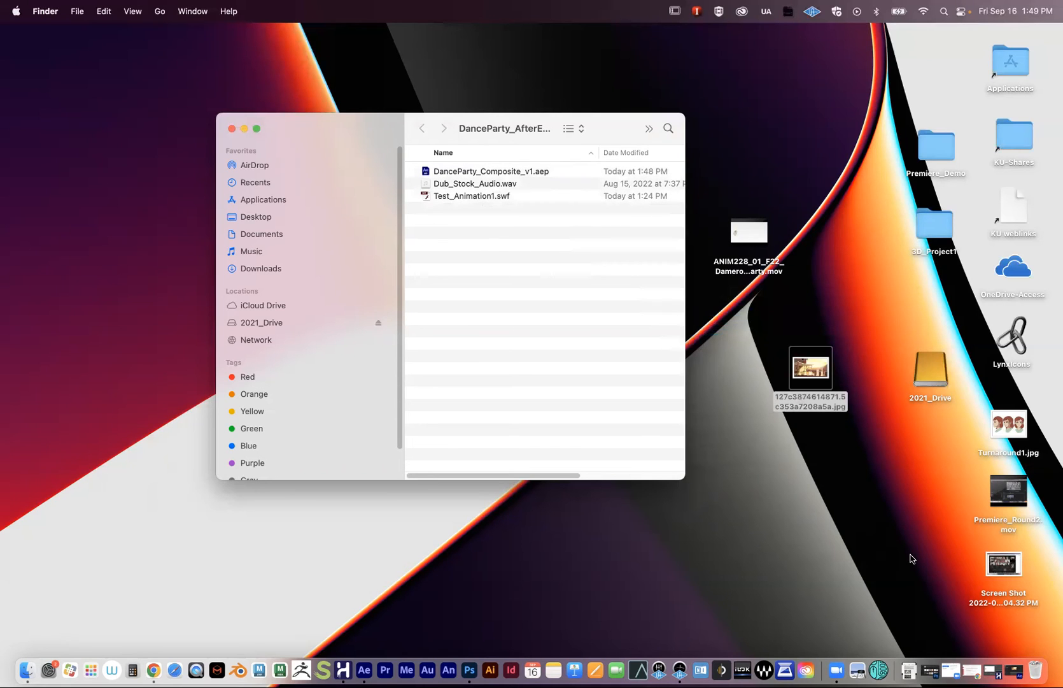
{"action": "left_click", "coordinate": [1014, 669]}
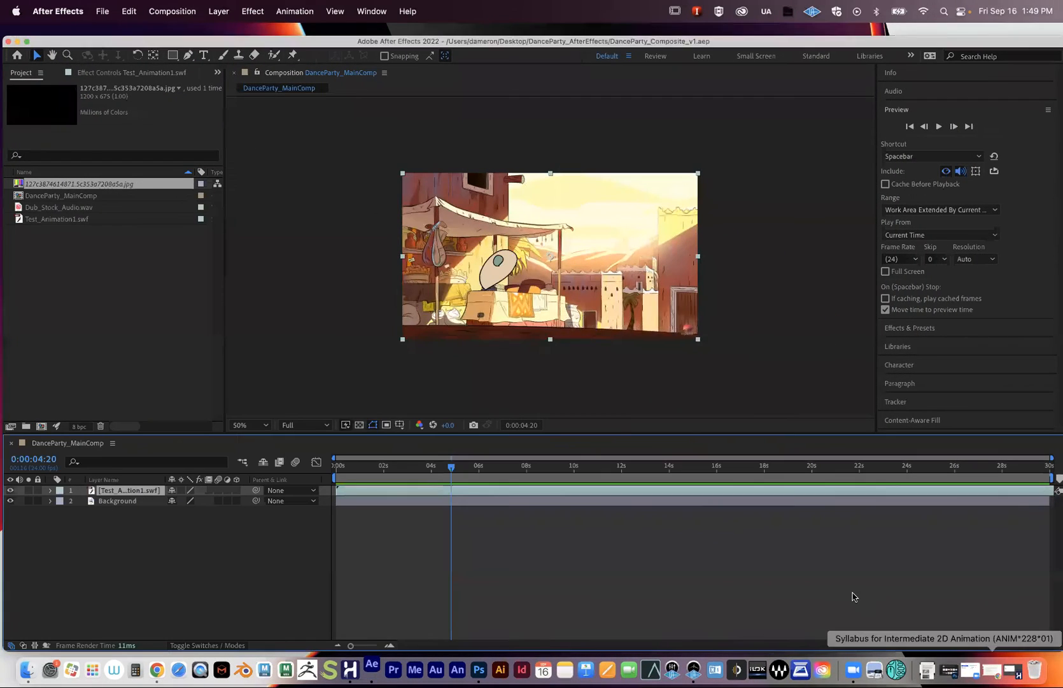
- Dismiss the file-not-found warning and inspect the jpg footage, now shown as colour bars
{"action": "left_click_drag", "start_coordinate": [587, 316], "coordinate": [617, 272]}
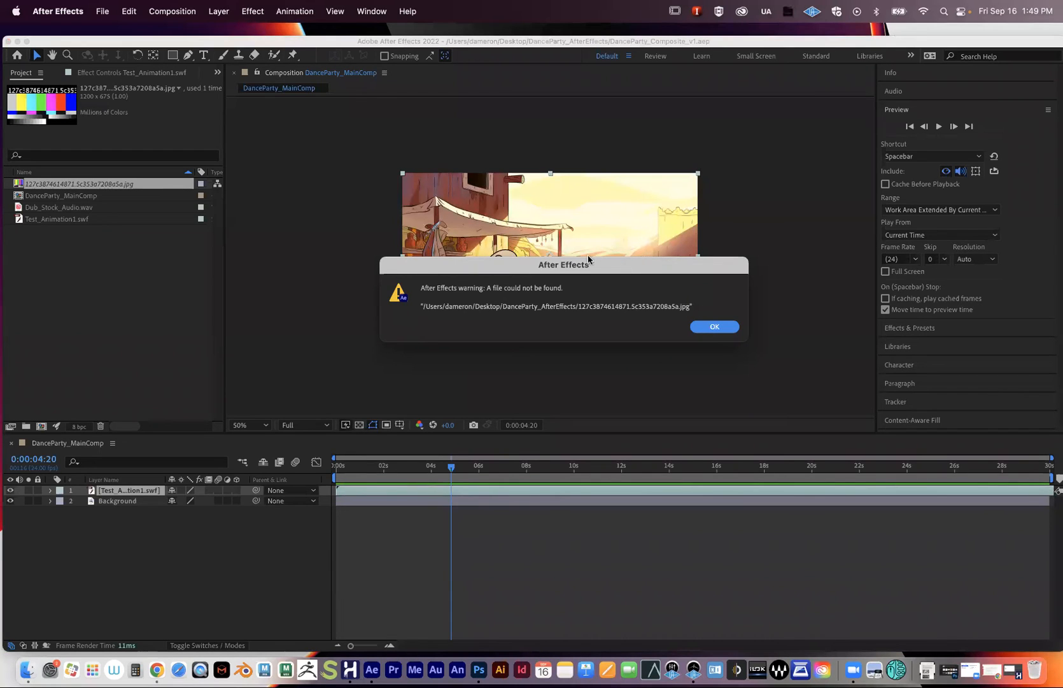
{"action": "left_click_drag", "start_coordinate": [588, 273], "coordinate": [513, 433]}
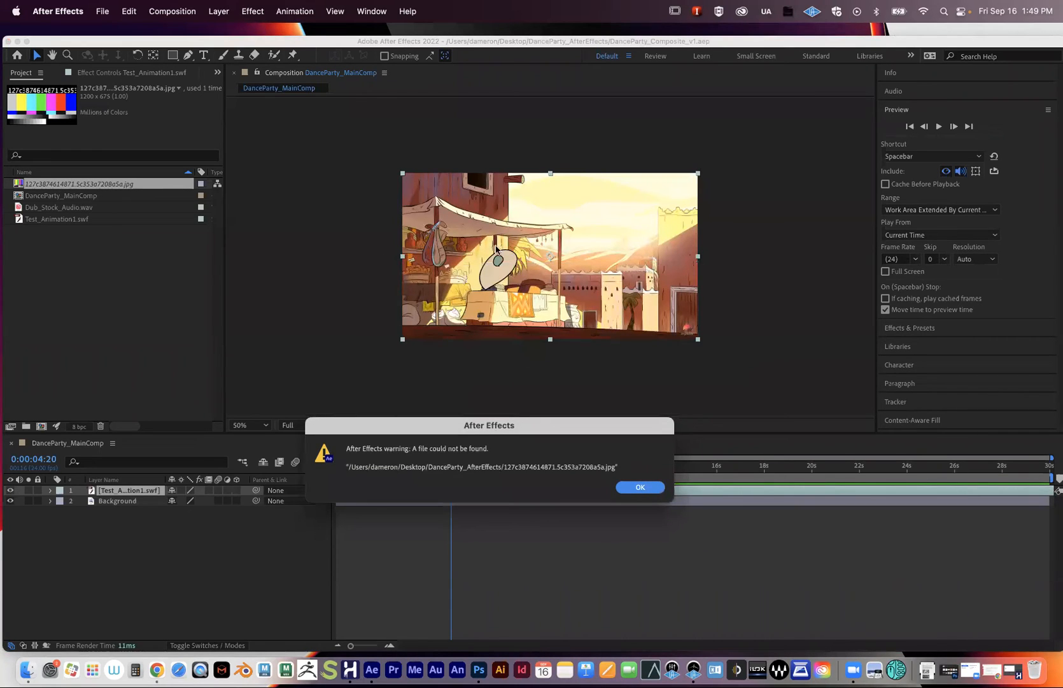
{"action": "left_click", "coordinate": [641, 487]}
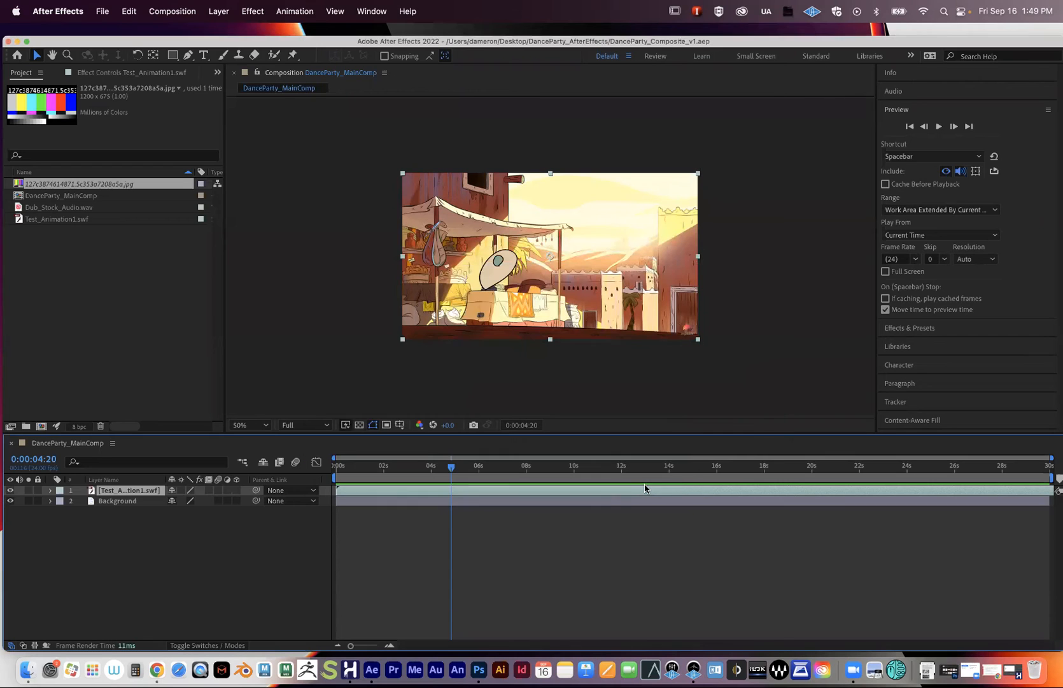
{"action": "left_click", "coordinate": [433, 531]}
{"action": "left_click", "coordinate": [52, 241]}
{"action": "left_click", "coordinate": [41, 185]}
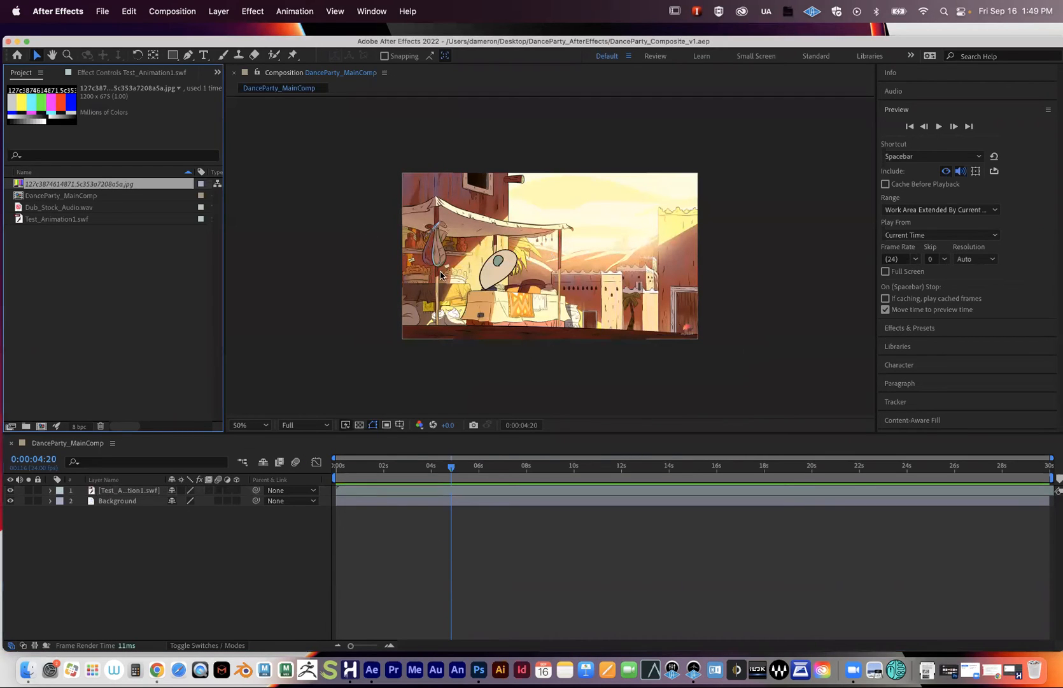
{"action": "left_click_drag", "start_coordinate": [393, 466], "coordinate": [489, 467]}
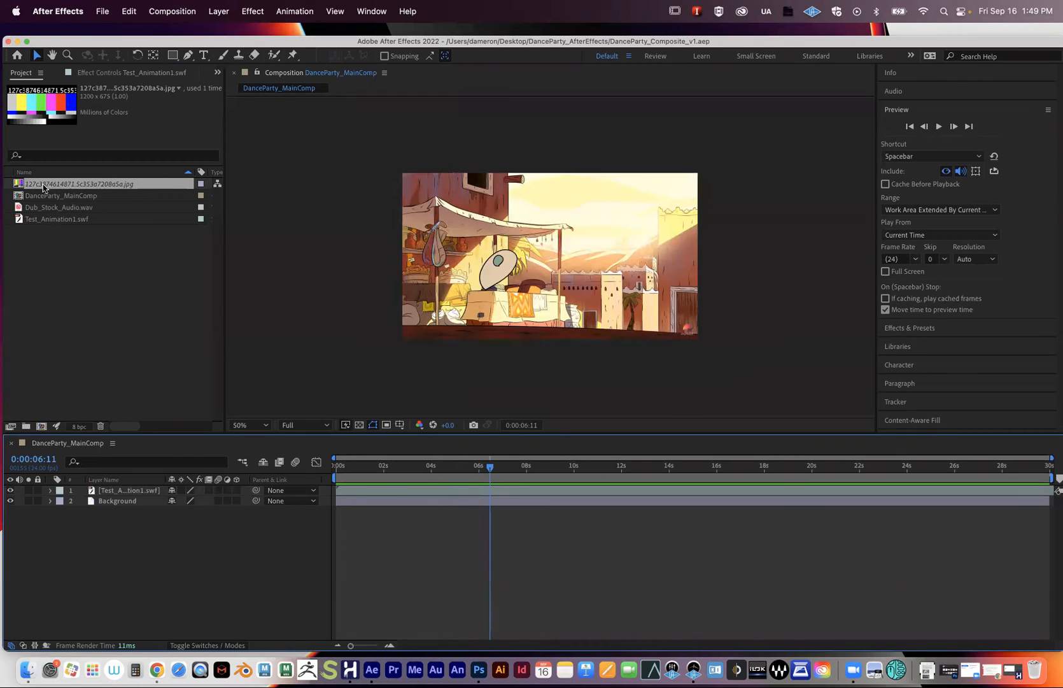
- Start a new empty project
{"action": "left_click_drag", "start_coordinate": [53, 43], "coordinate": [53, 35]}
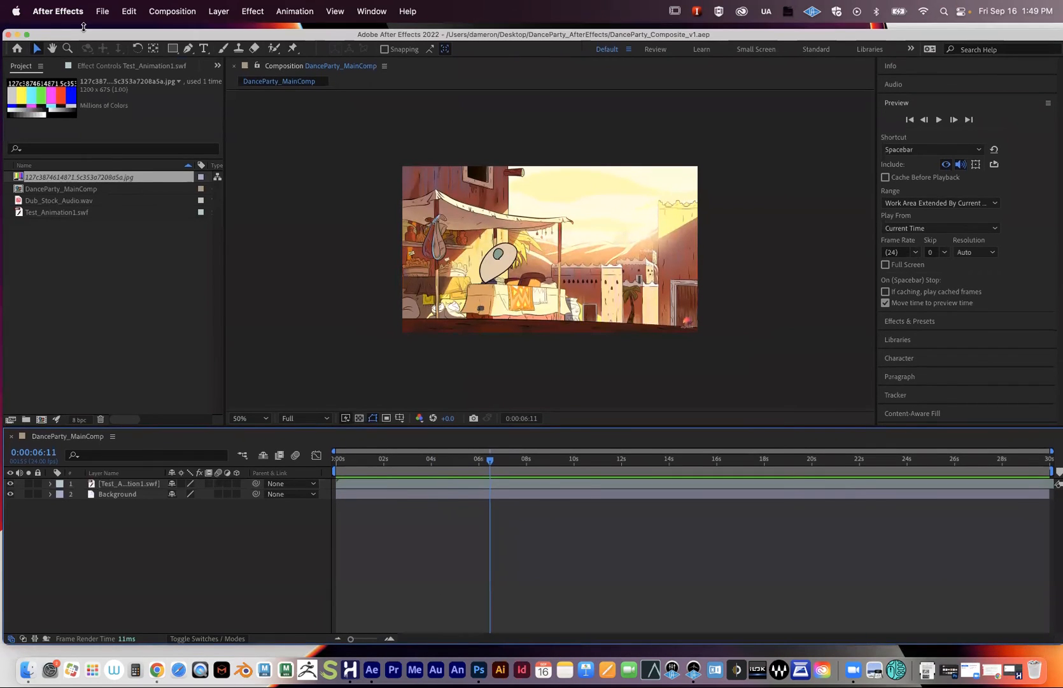
{"action": "left_click", "coordinate": [109, 11]}
{"action": "mouse_move", "coordinate": [173, 35]}
{"action": "left_click", "coordinate": [302, 34]}
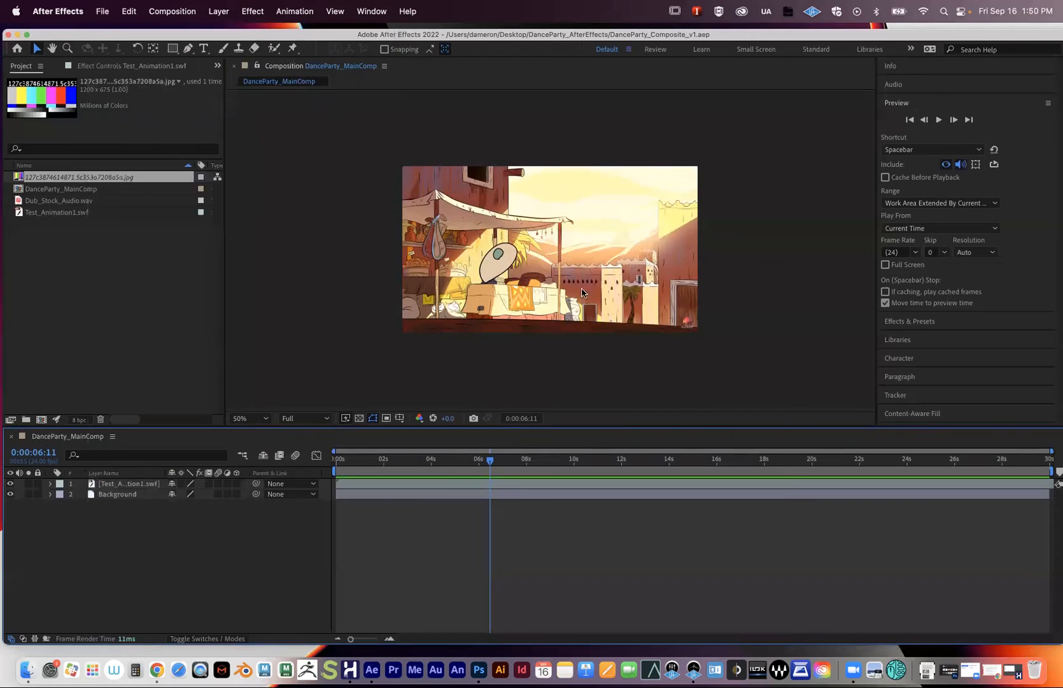
- Reopen DanceParty_Composite_v1.aep and dismiss the missing-file warning
{"action": "left_click", "coordinate": [113, 10]}
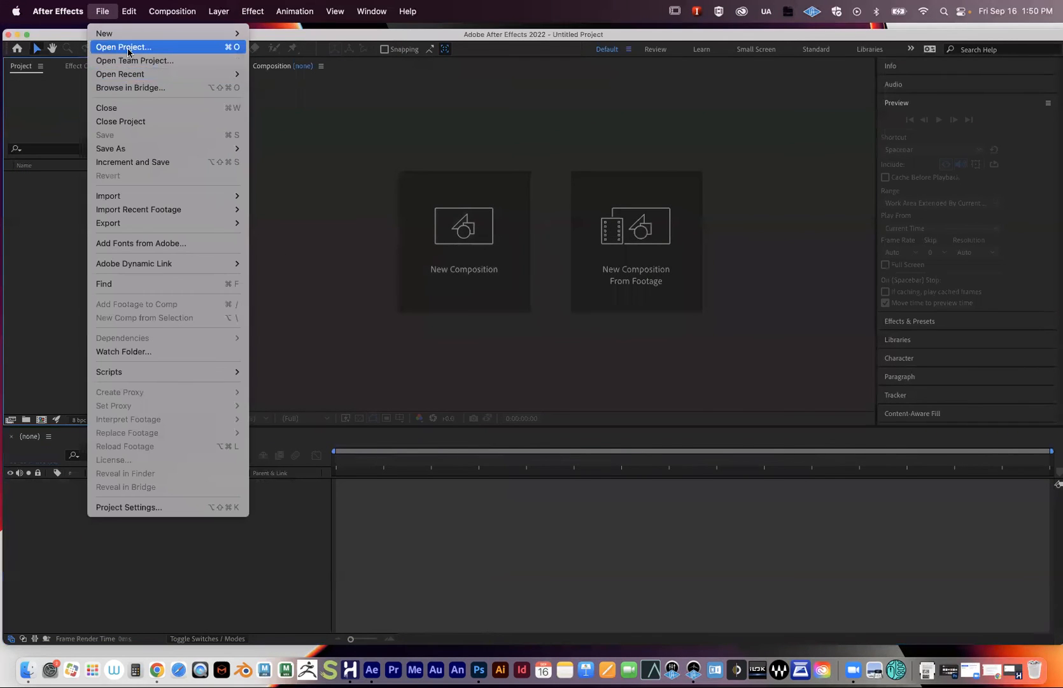
{"action": "left_click", "coordinate": [132, 48]}
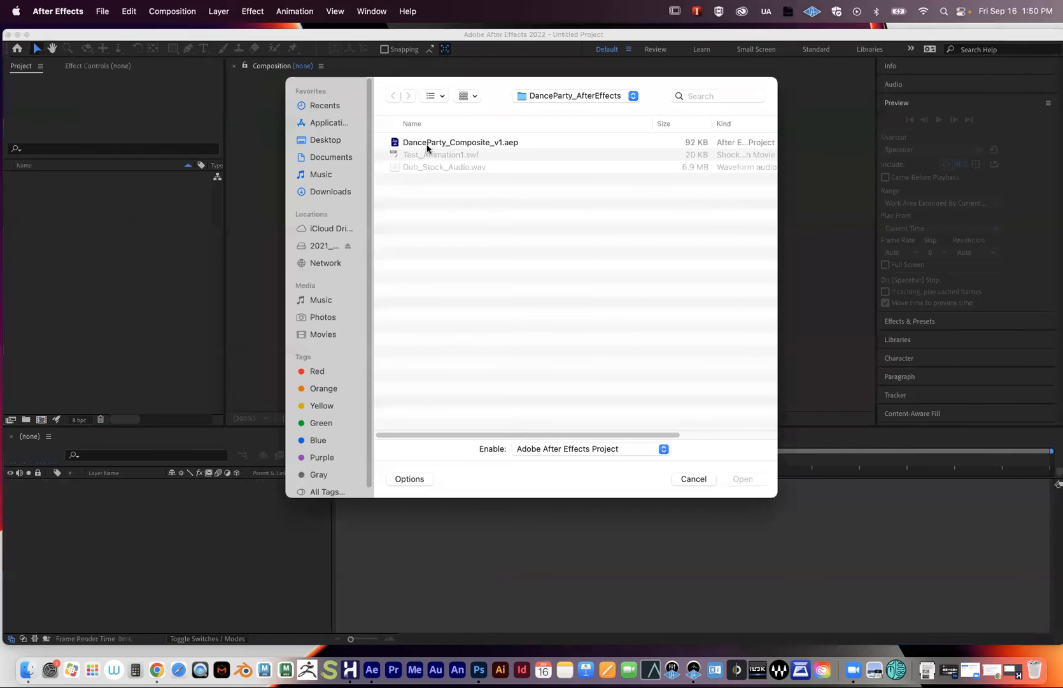
{"action": "left_click", "coordinate": [429, 147]}
{"action": "left_click", "coordinate": [735, 478]}
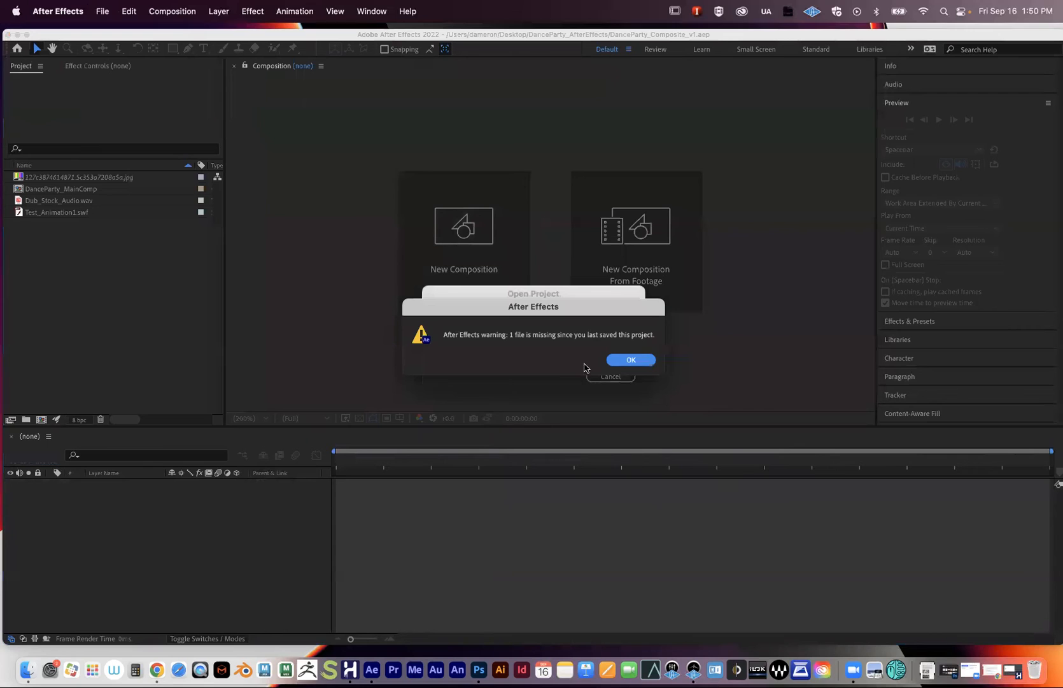
{"action": "left_click", "coordinate": [629, 359]}
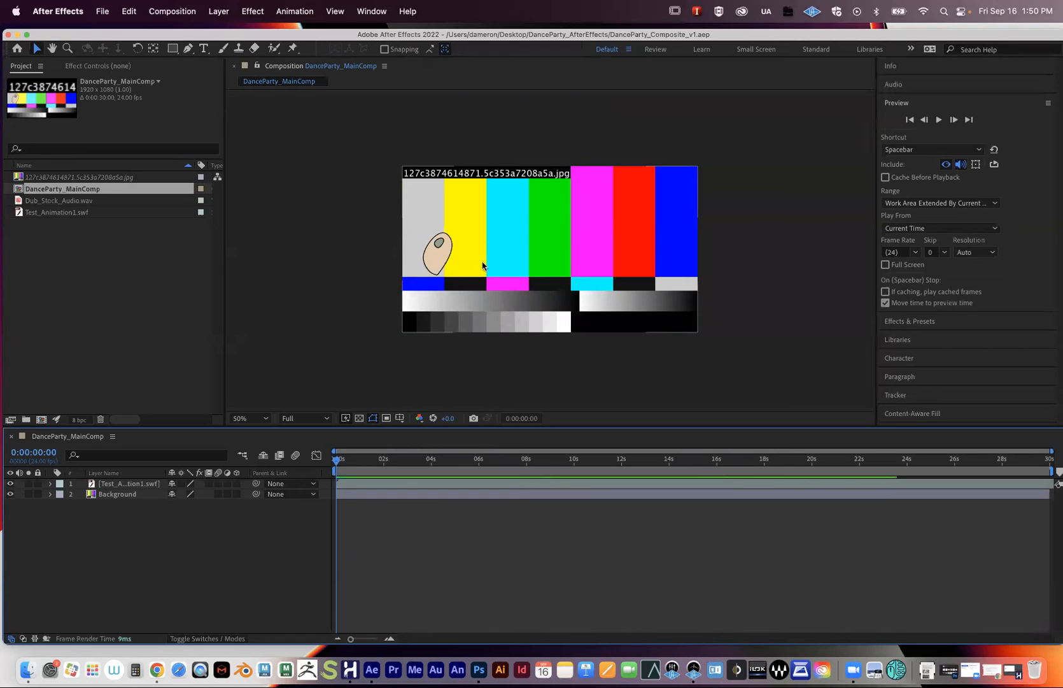
- Replace the missing jpg footage with 127c3874614871.5c353a7208a5a.jpg from the Desktop
{"action": "left_click", "coordinate": [73, 179]}
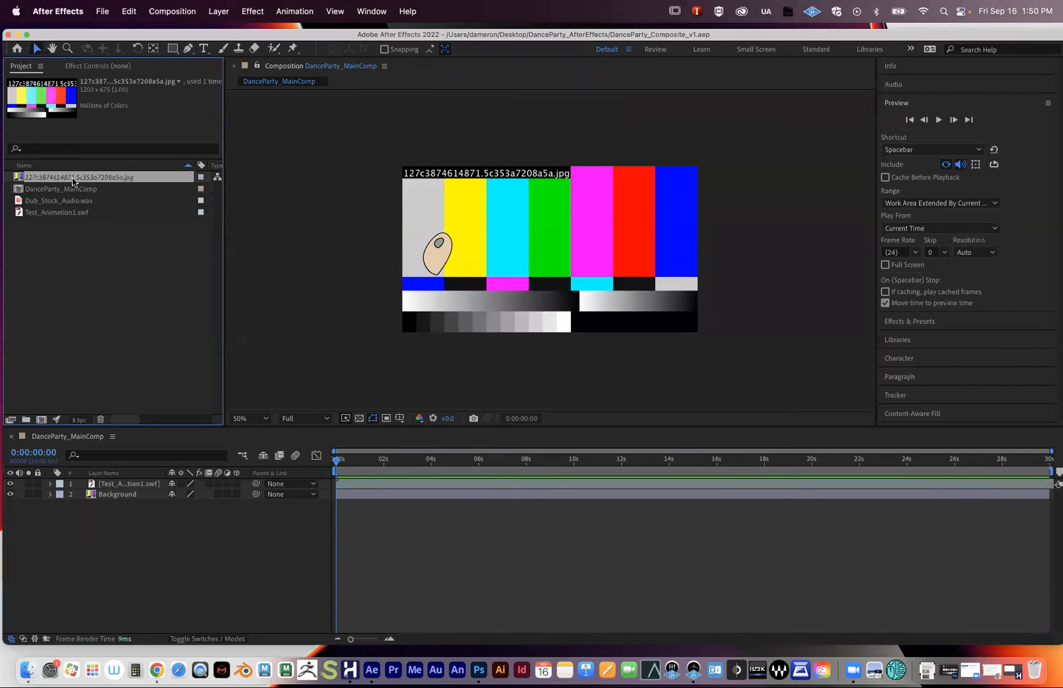
{"action": "right_click", "coordinate": [74, 180]}
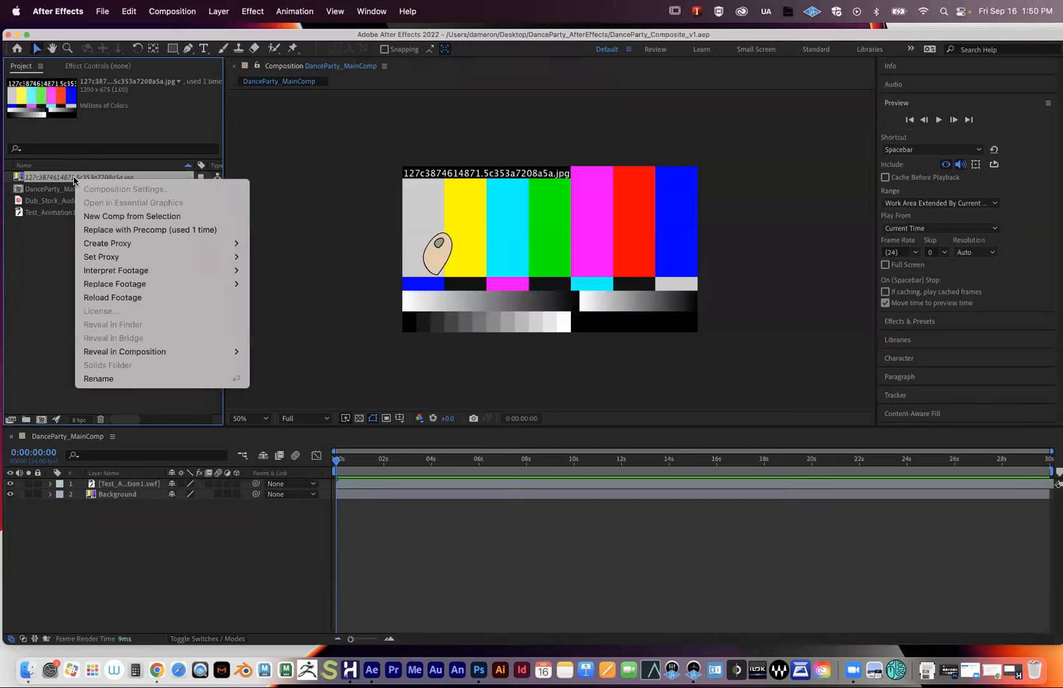
{"action": "mouse_move", "coordinate": [136, 276]}
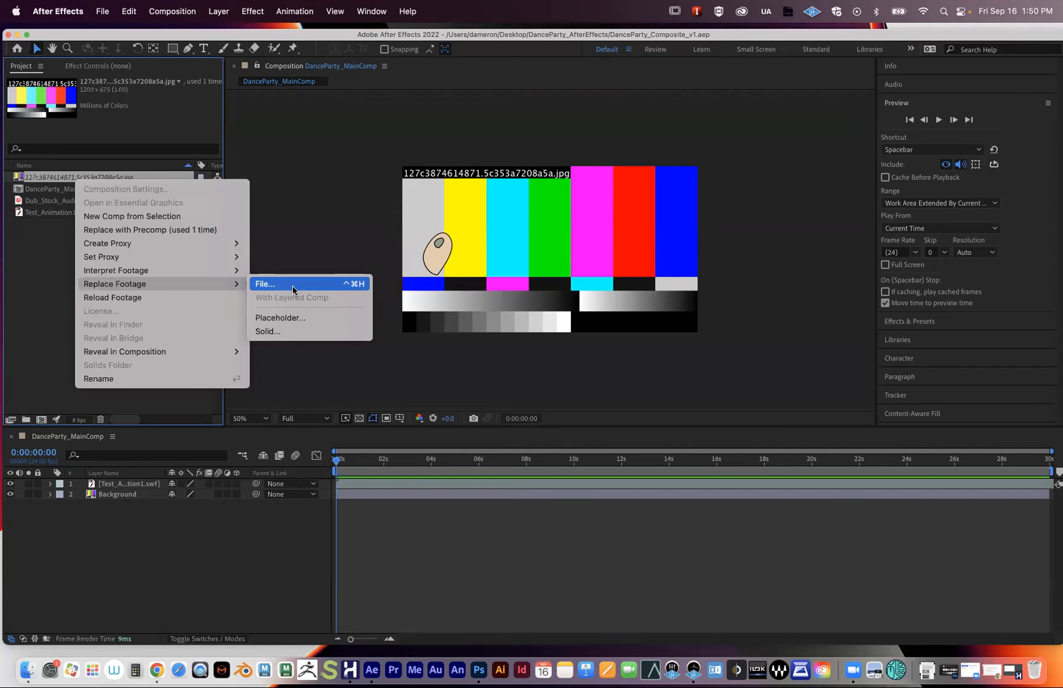
{"action": "left_click", "coordinate": [60, 250]}
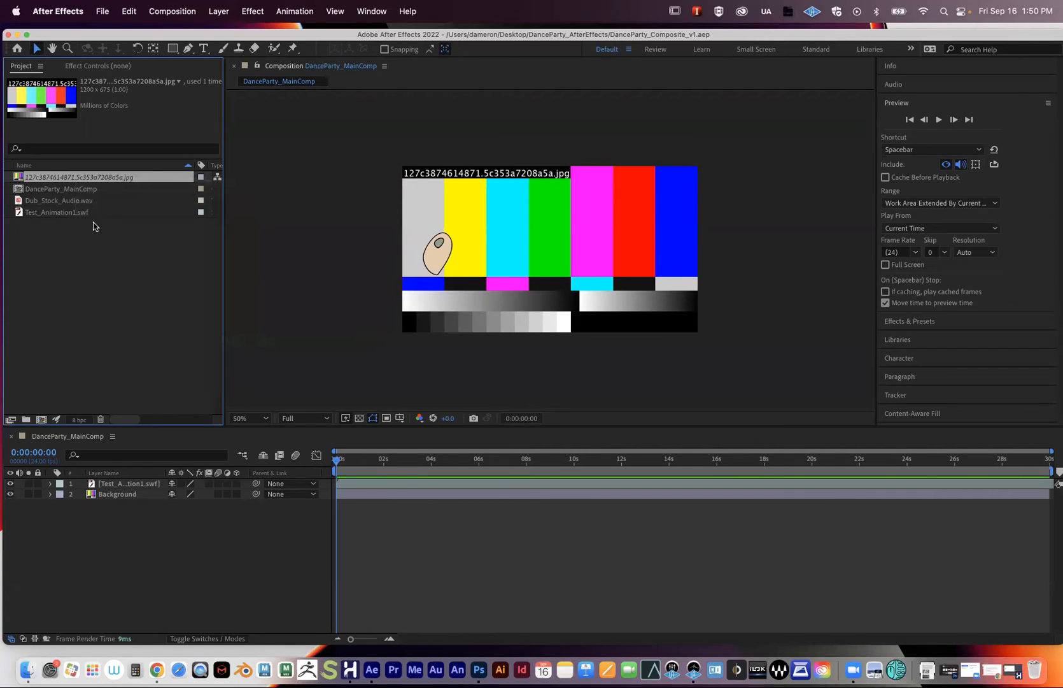
{"action": "right_click", "coordinate": [84, 179]}
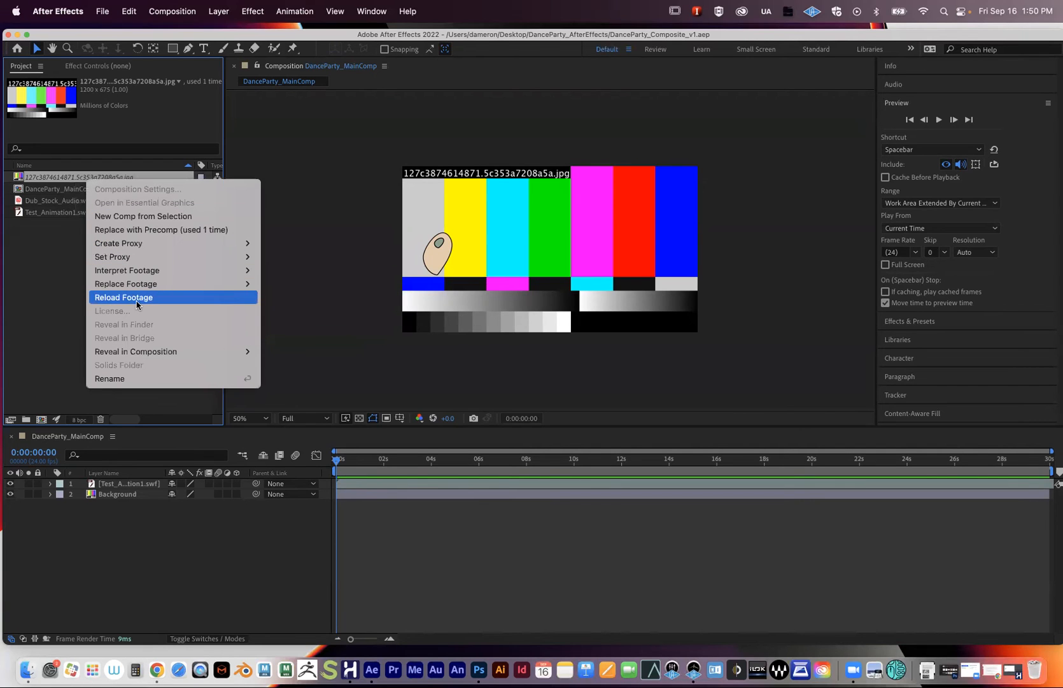
{"action": "mouse_move", "coordinate": [229, 284]}
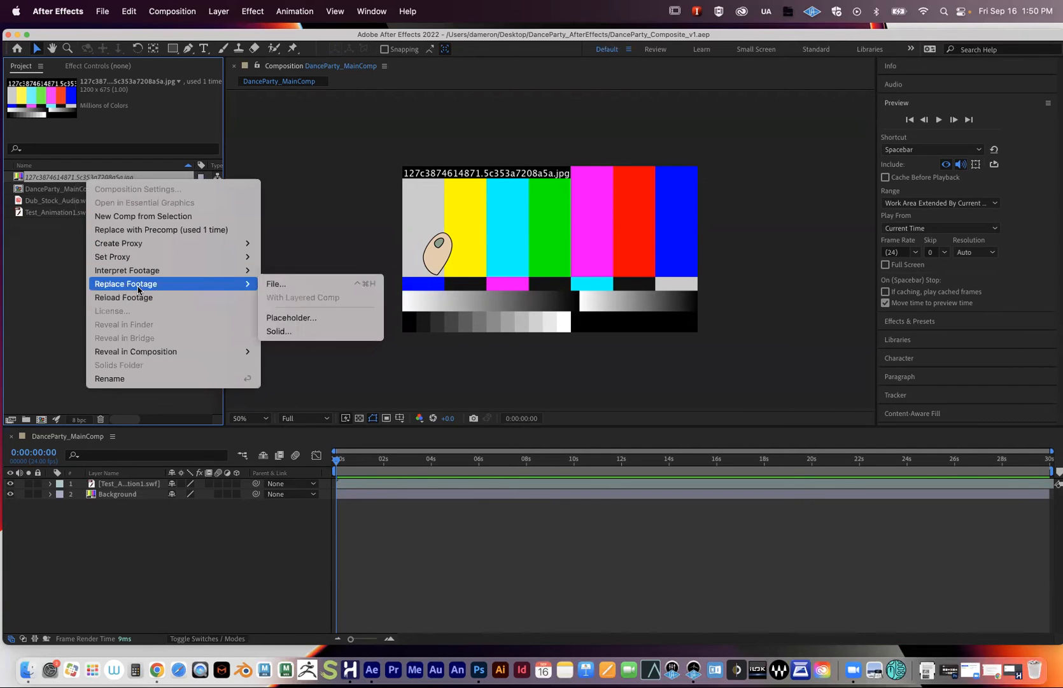
{"action": "left_click", "coordinate": [335, 284]}
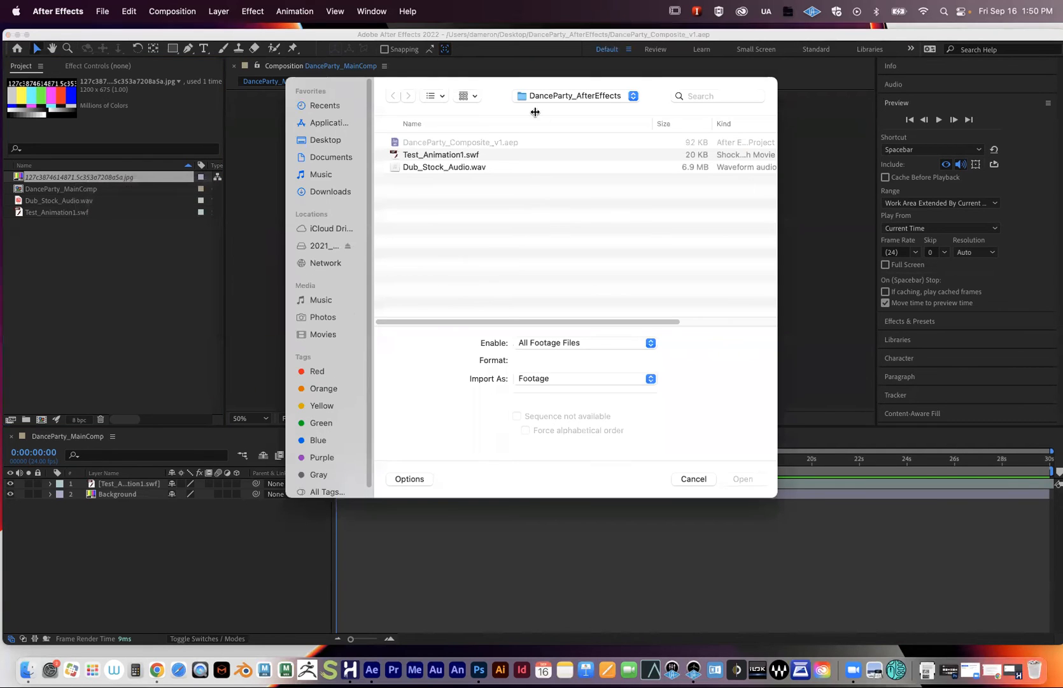
{"action": "left_click", "coordinate": [538, 97]}
{"action": "left_click", "coordinate": [544, 110]}
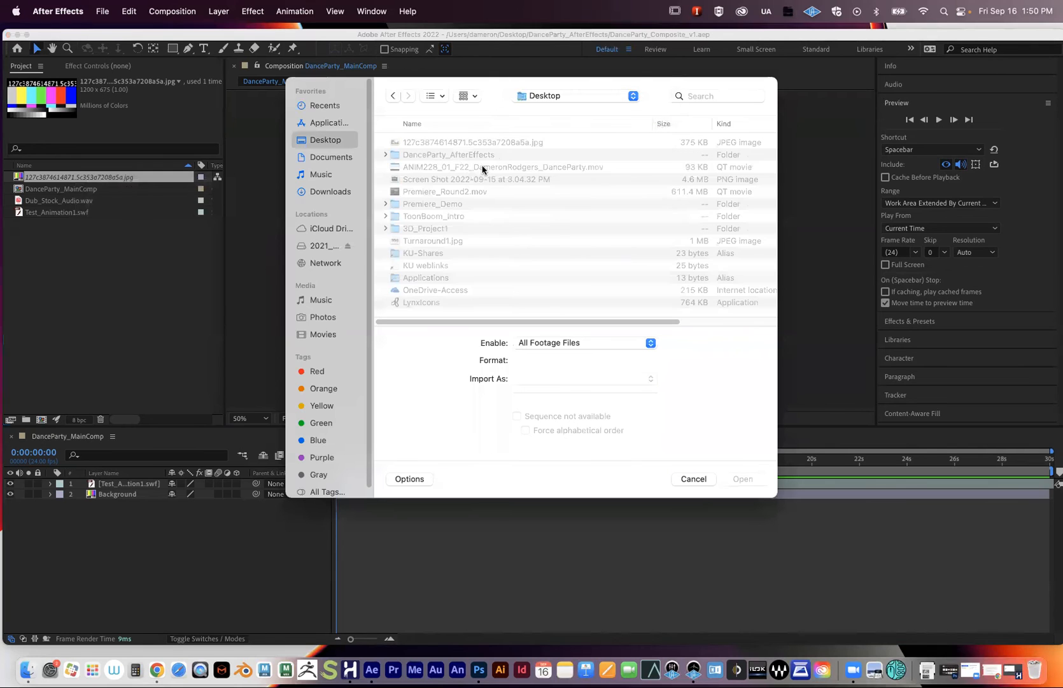
{"action": "left_click", "coordinate": [432, 146]}
{"action": "left_click", "coordinate": [743, 478]}
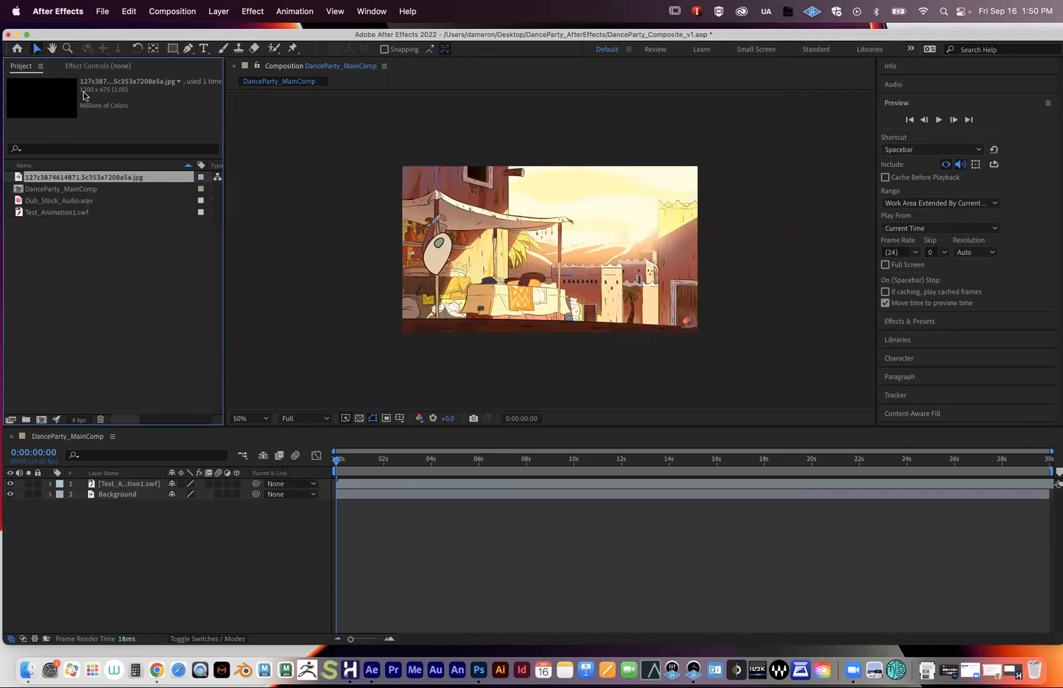
{"action": "left_click_drag", "start_coordinate": [82, 35], "coordinate": [96, 466]}
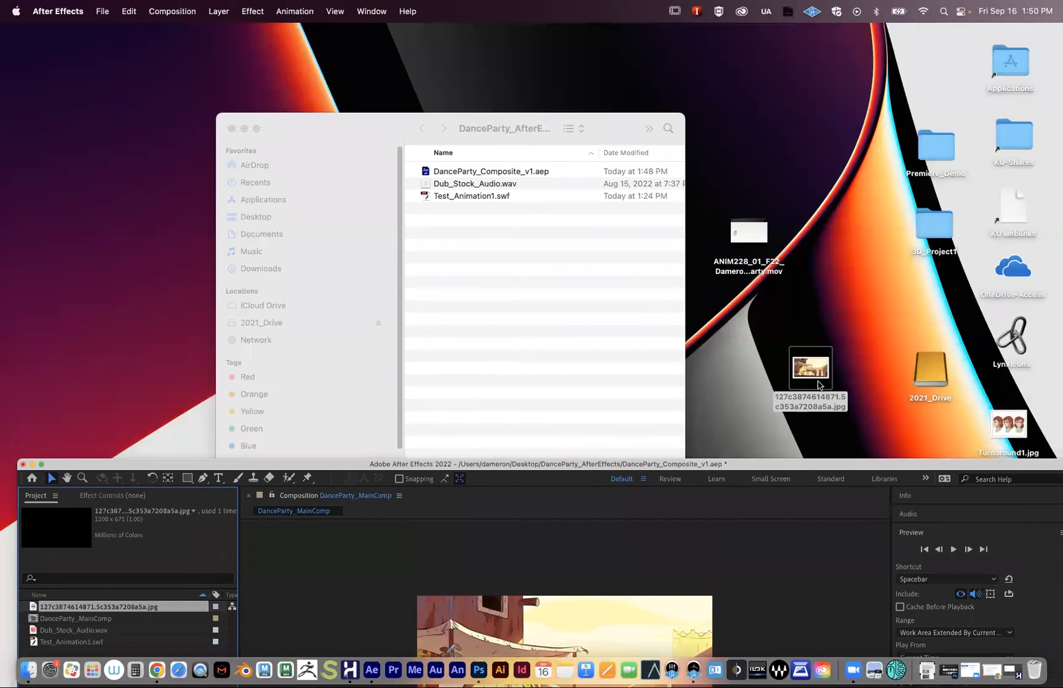
- Move the JPG from the desktop into the DanceParty_AfterEffects folder and restore After Effects
{"action": "left_click_drag", "start_coordinate": [804, 373], "coordinate": [468, 255]}
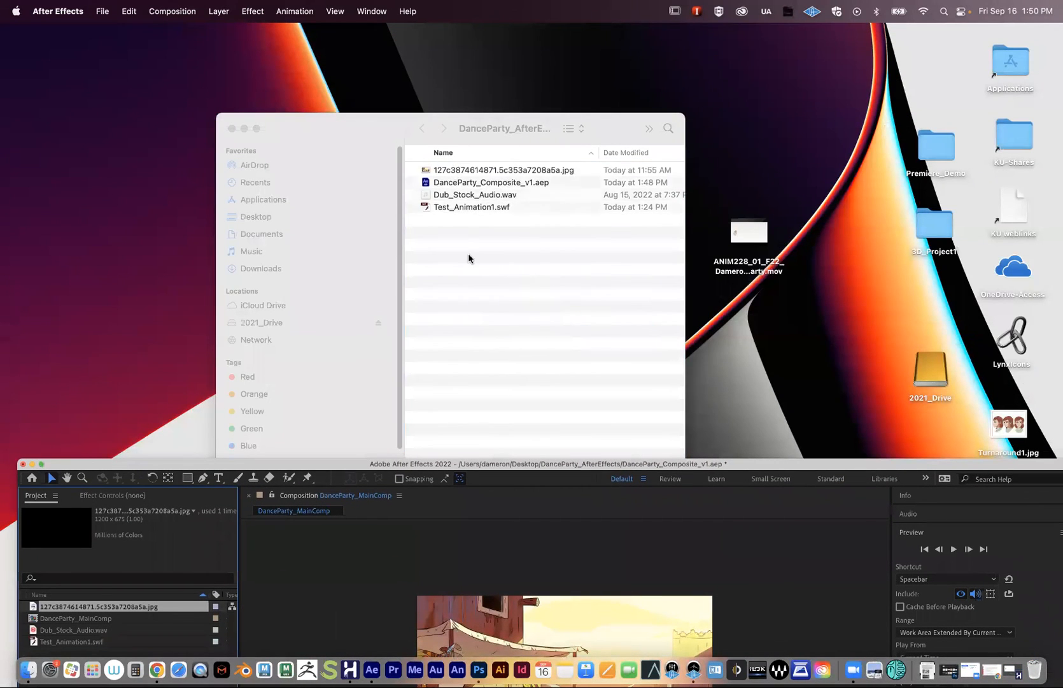
{"action": "double_click", "coordinate": [176, 464]}
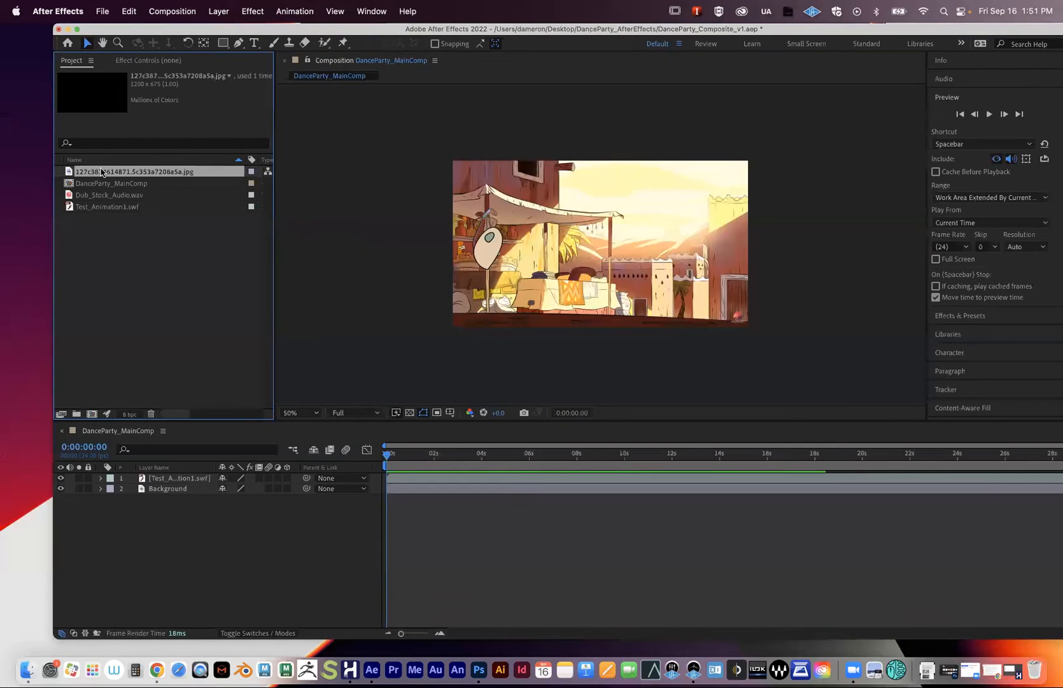
{"action": "left_click", "coordinate": [562, 454]}
- Save the DanceParty project, acknowledging the missing-footage warning
{"action": "left_click_drag", "start_coordinate": [583, 456], "coordinate": [382, 454]}
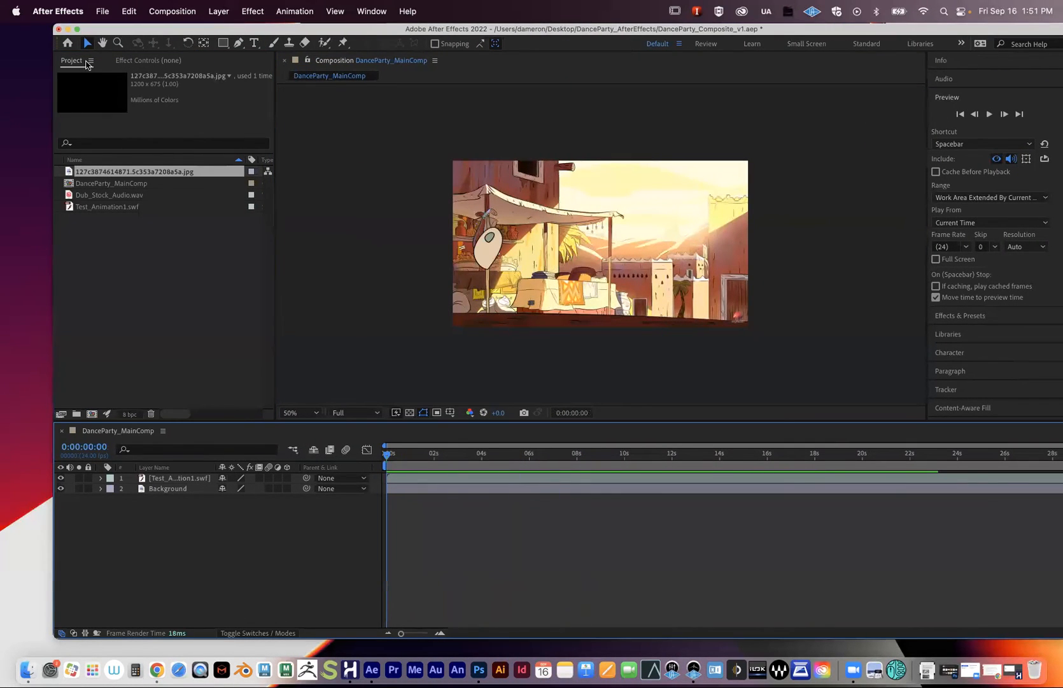
{"action": "left_click_drag", "start_coordinate": [113, 29], "coordinate": [62, 24]}
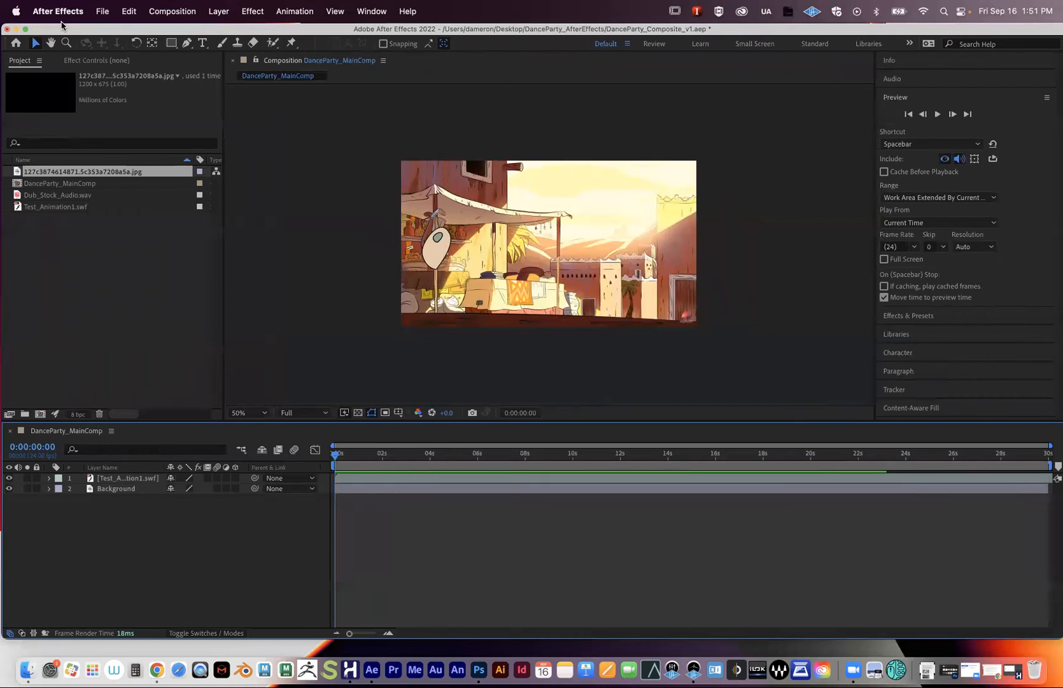
{"action": "left_click_drag", "start_coordinate": [62, 30], "coordinate": [61, 29]}
{"action": "left_click", "coordinate": [101, 11]}
{"action": "left_click", "coordinate": [123, 138]}
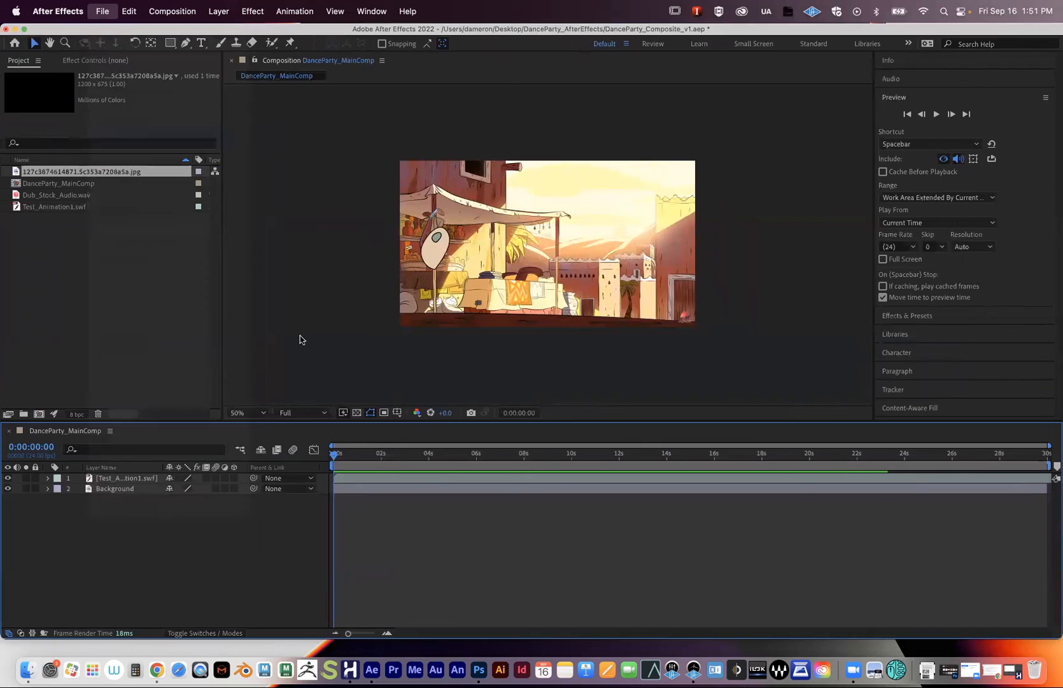
{"action": "left_click", "coordinate": [648, 354]}
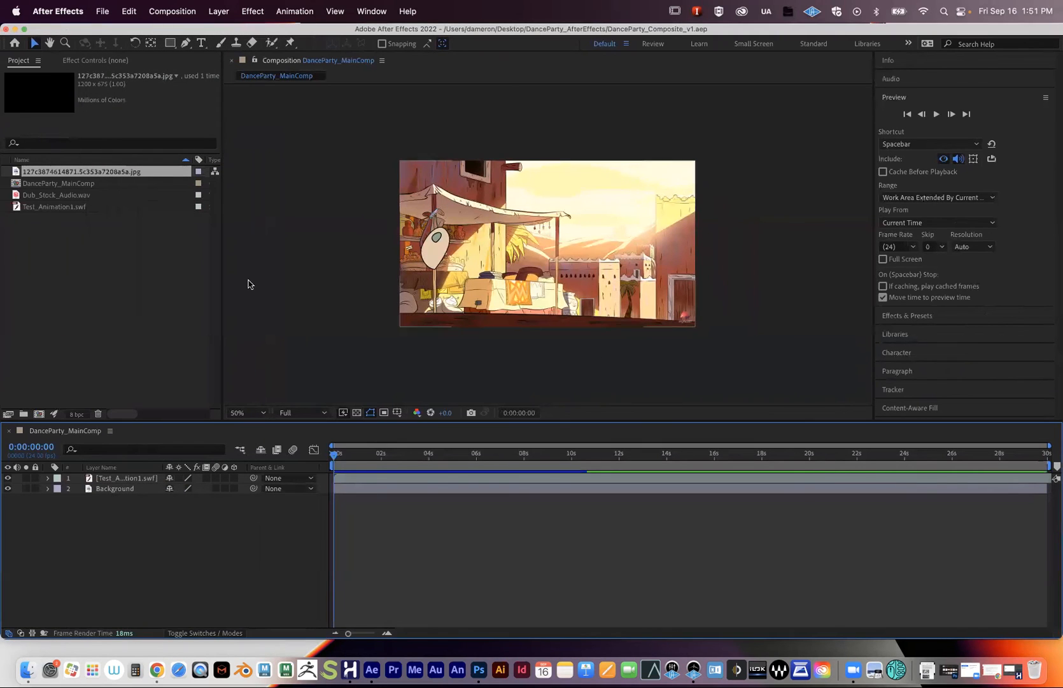
{"action": "left_click_drag", "start_coordinate": [223, 284], "coordinate": [236, 283]}
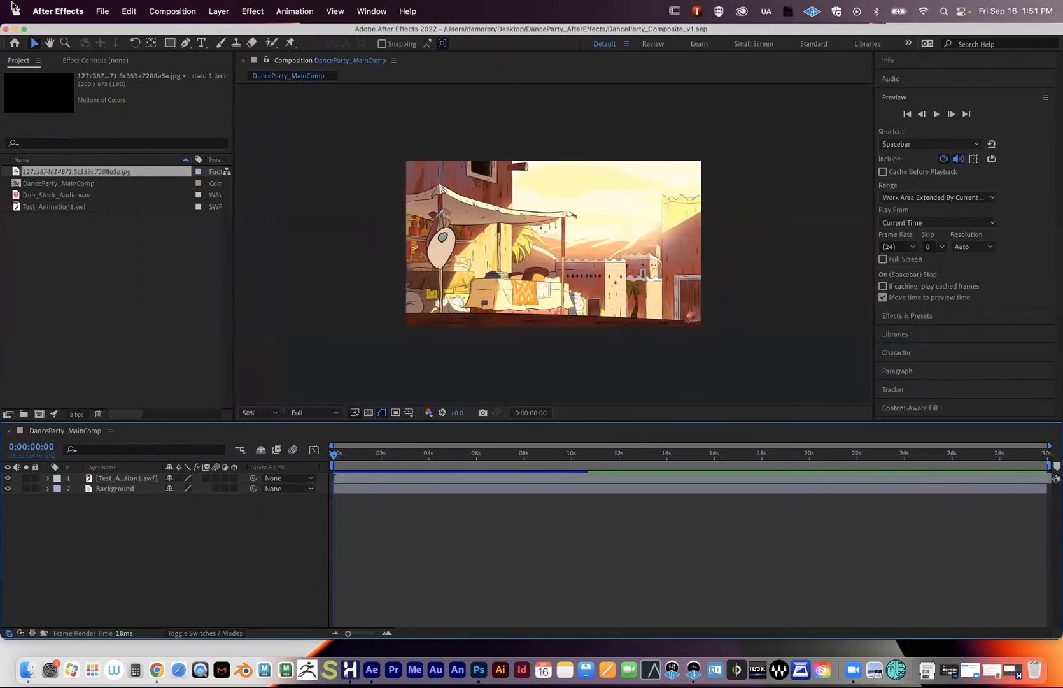
- Switch to a new empty project, then reopen DanceParty_Composite_v1 from recent projects
{"action": "left_click", "coordinate": [102, 11]}
{"action": "mouse_move", "coordinate": [231, 29]}
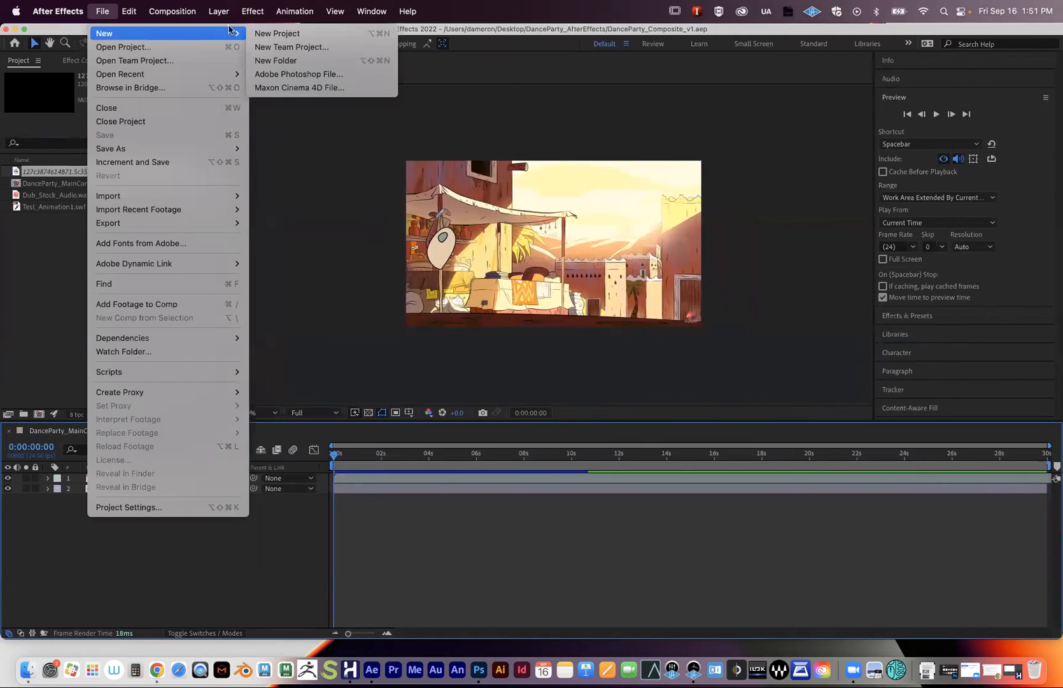
{"action": "left_click", "coordinate": [277, 33]}
{"action": "left_click", "coordinate": [113, 11]}
{"action": "mouse_move", "coordinate": [103, 11]}
{"action": "mouse_move", "coordinate": [154, 73]}
{"action": "left_click", "coordinate": [285, 73]}
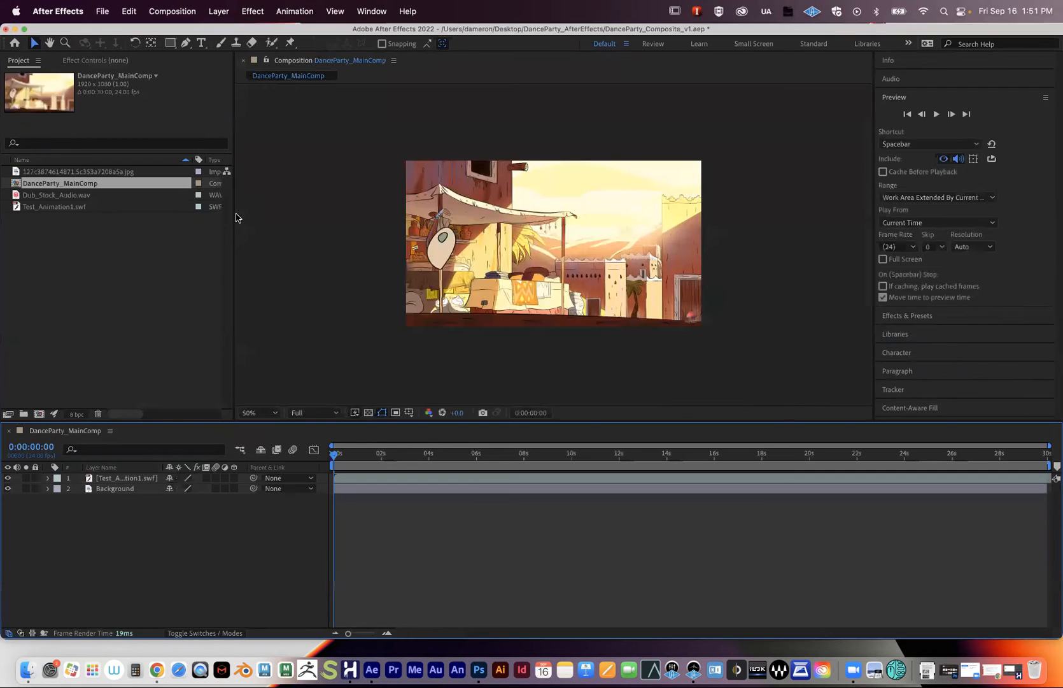
{"action": "left_click", "coordinate": [130, 231]}
{"action": "mouse_move", "coordinate": [413, 455]}
{"action": "left_mouse_down"}
{"action": "mouse_move", "coordinate": [536, 456]}
{"action": "mouse_move", "coordinate": [418, 463]}
{"action": "left_mouse_up"}
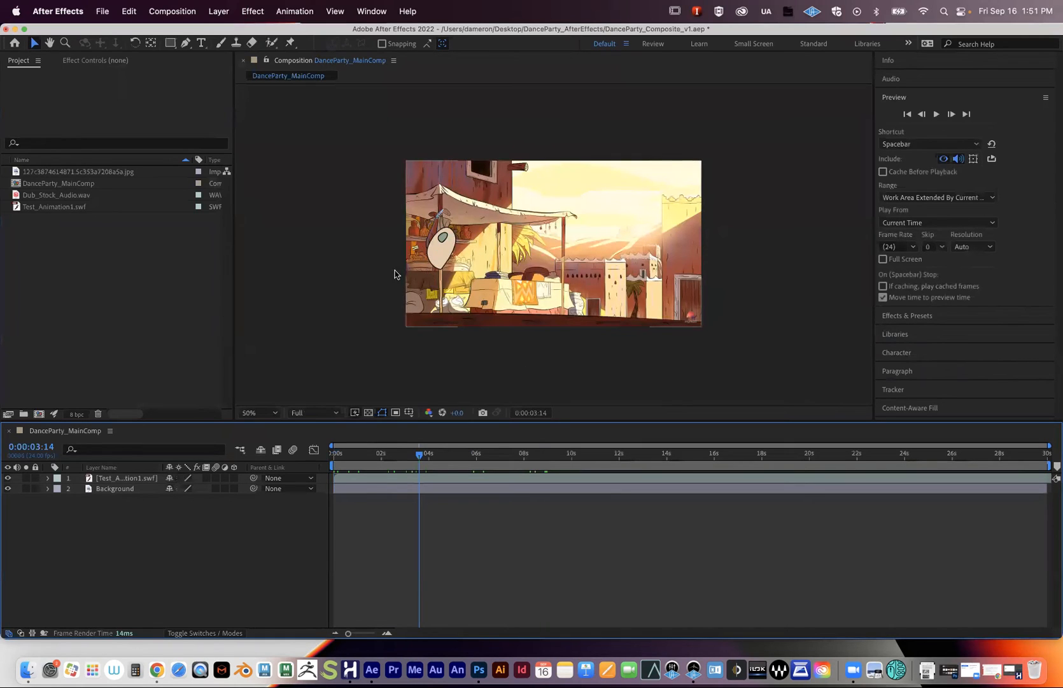
- Add Dub_Stock_Audio.wav to DanceParty_MainComp as a new layer
{"action": "left_click", "coordinate": [35, 195]}
{"action": "left_click_drag", "start_coordinate": [35, 196], "coordinate": [90, 529]}
{"action": "left_click_drag", "start_coordinate": [417, 453], "coordinate": [350, 454]}
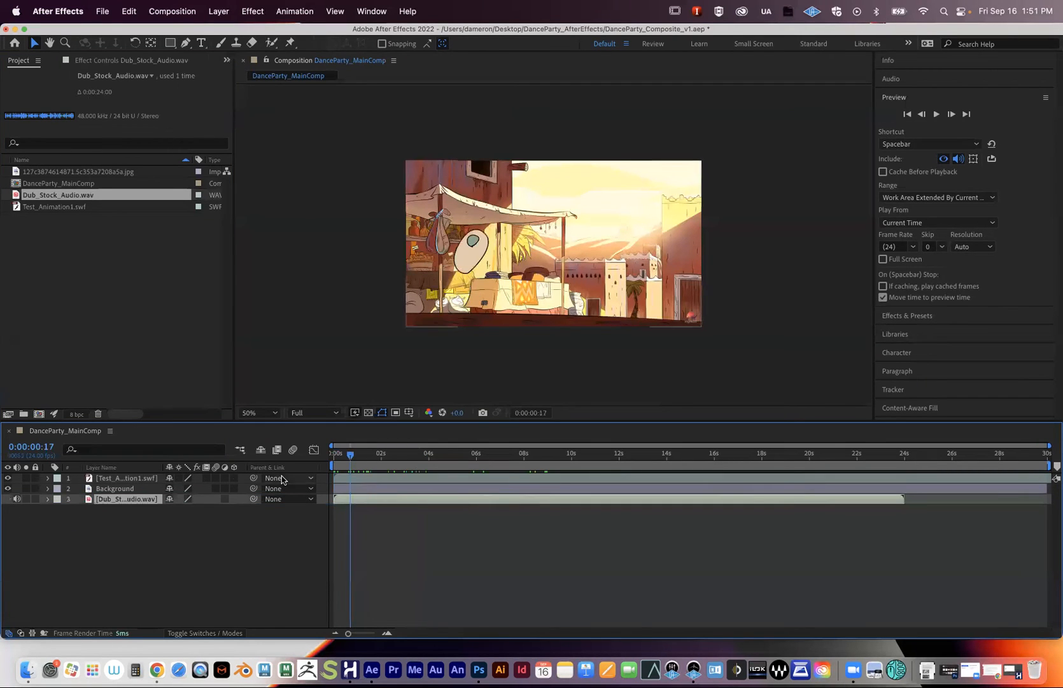
- Set the audio layer's Audio Levels to -10 dB and preview from the start
{"action": "left_click", "coordinate": [46, 499]}
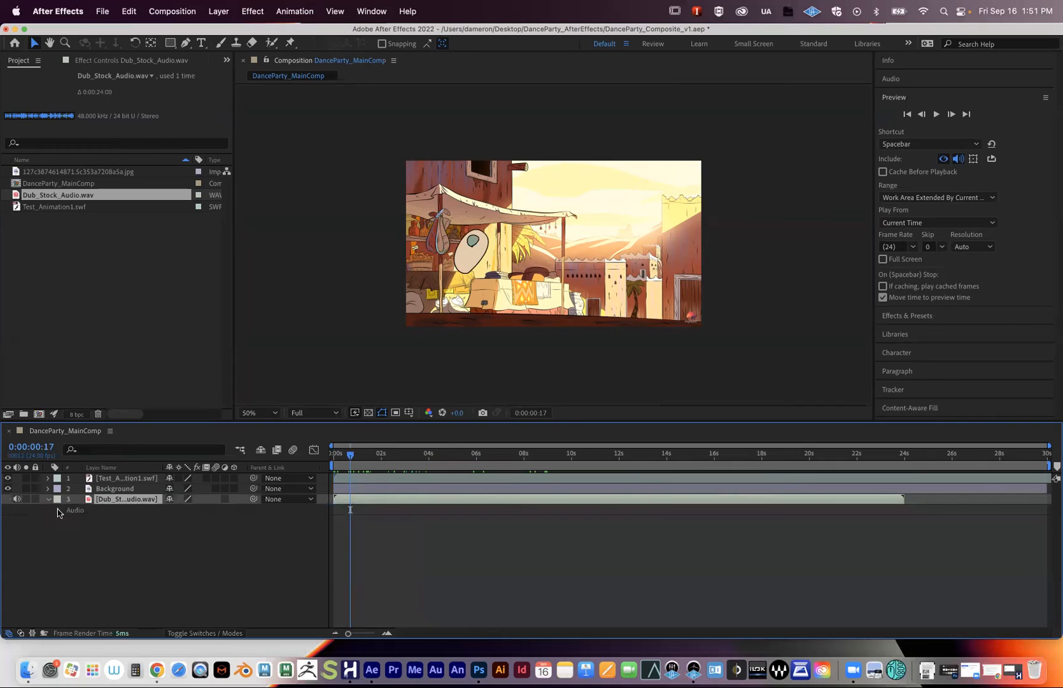
{"action": "left_click", "coordinate": [57, 511]}
{"action": "left_click", "coordinate": [167, 521]}
{"action": "mouse_move", "coordinate": [166, 520]}
{"action": "left_mouse_down"}
{"action": "mouse_move", "coordinate": [145, 529]}
{"action": "mouse_move", "coordinate": [190, 530]}
{"action": "mouse_move", "coordinate": [174, 529]}
{"action": "left_mouse_up"}
{"action": "left_click", "coordinate": [173, 521]}
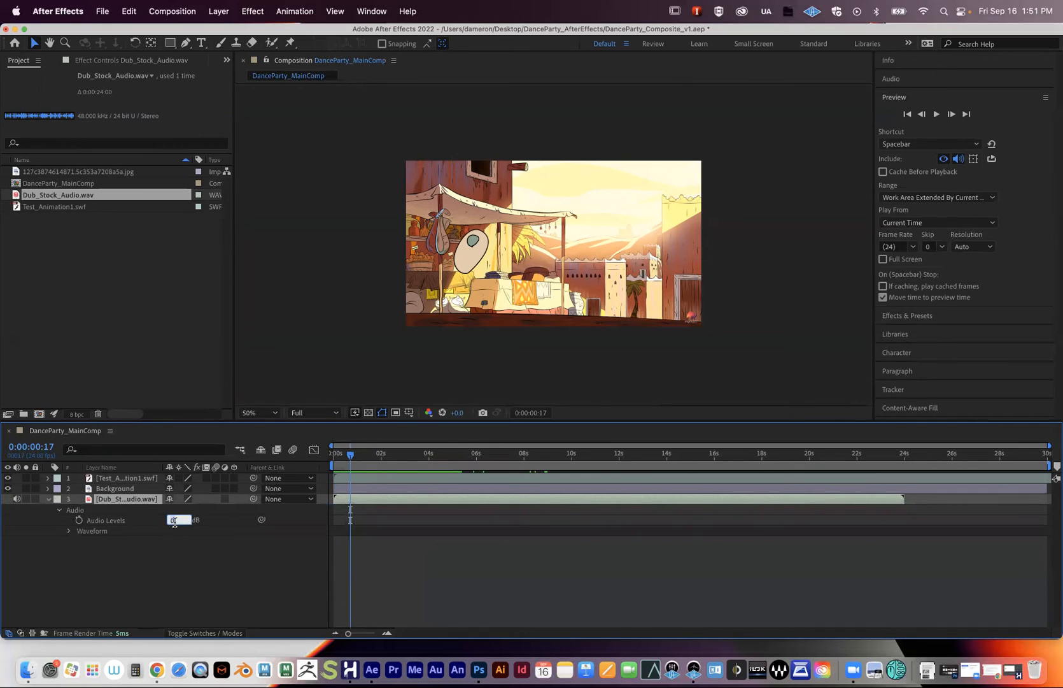
{"action": "type", "text": "-10"}
{"action": "key", "text": "Return"}
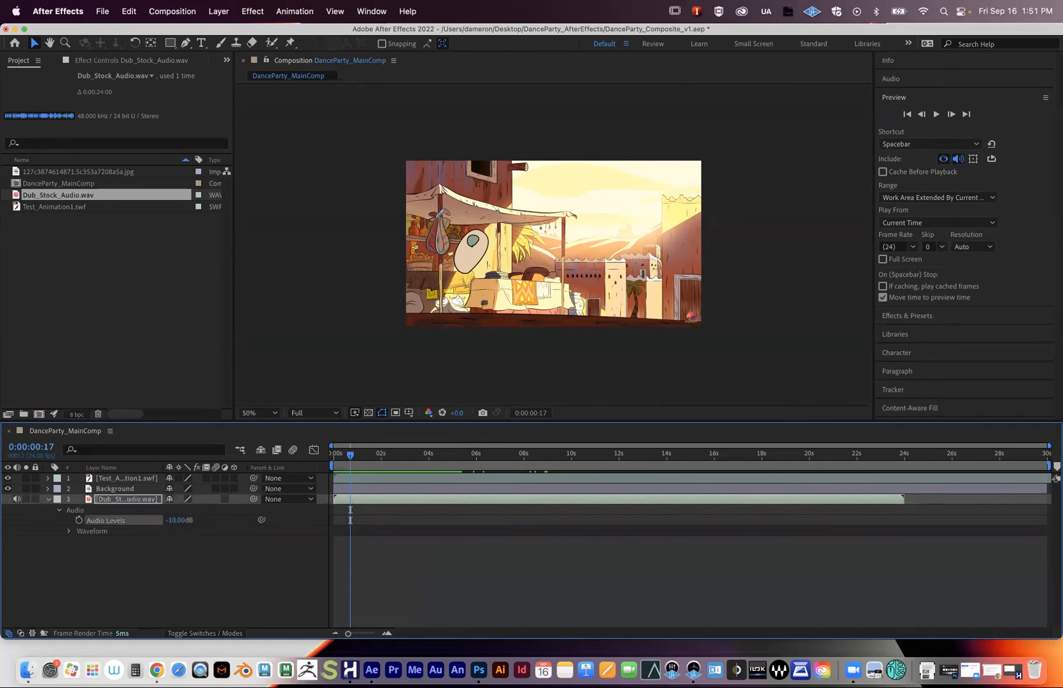
{"action": "key", "text": "Home"}
{"action": "key", "text": "space"}
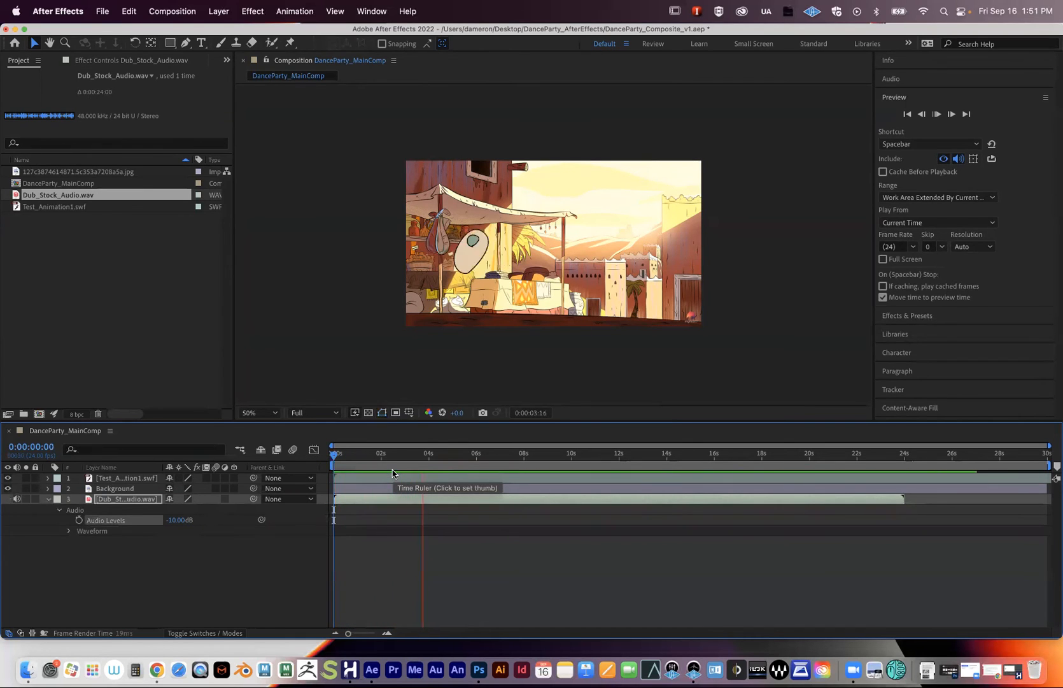
{"action": "key", "text": "space"}
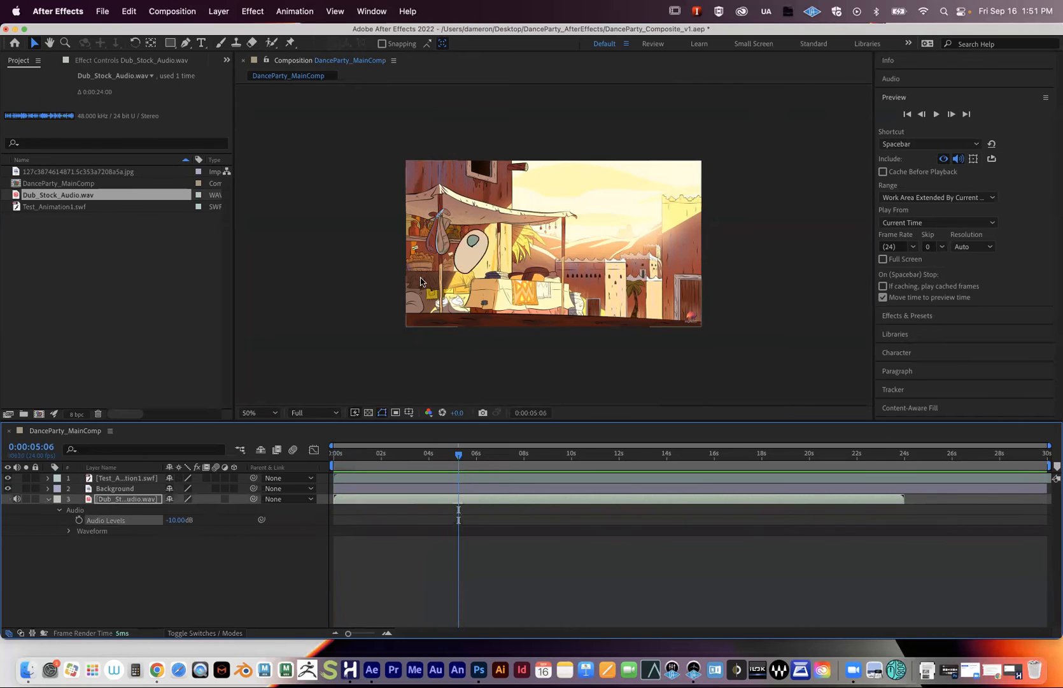
- Collapse the audio layer's properties and select the Background layer
{"action": "left_click", "coordinate": [48, 500]}
{"action": "left_click", "coordinate": [121, 515]}
{"action": "left_click", "coordinate": [114, 498]}
{"action": "left_click", "coordinate": [114, 488]}
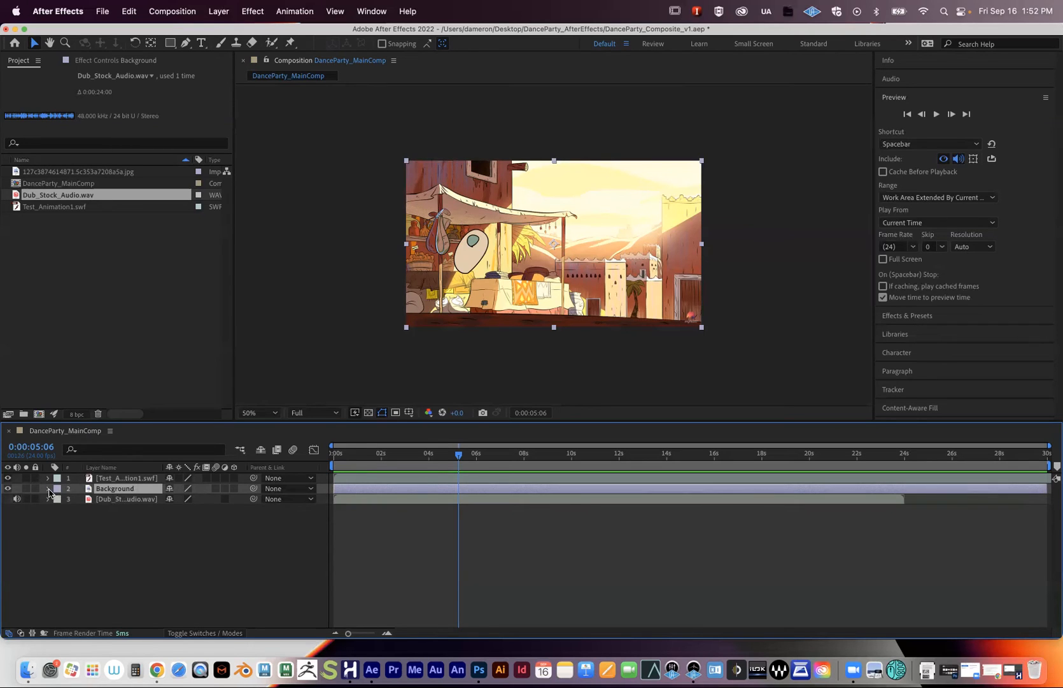
{"action": "scroll", "coordinate": [554, 290], "scroll_direction": "down", "scroll_amount": 2}
{"action": "scroll", "coordinate": [553, 289], "scroll_direction": "up", "scroll_amount": 2}
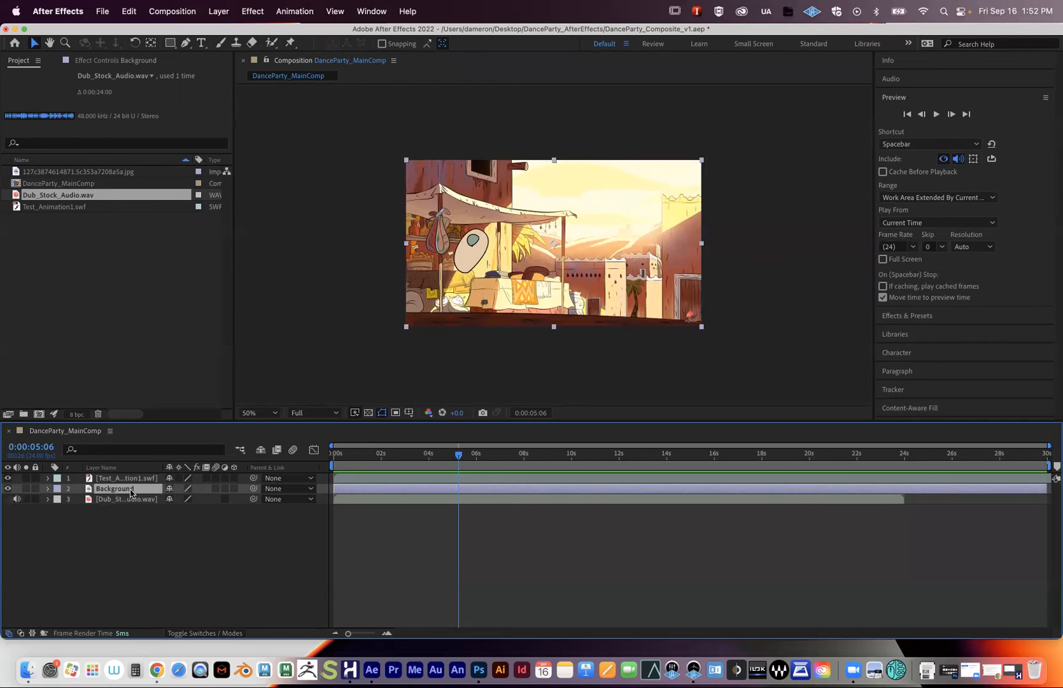
- Set a 160% Scale keyframe on Background at 0:00:01:23
{"action": "left_click", "coordinate": [47, 488]}
{"action": "left_click", "coordinate": [57, 500]}
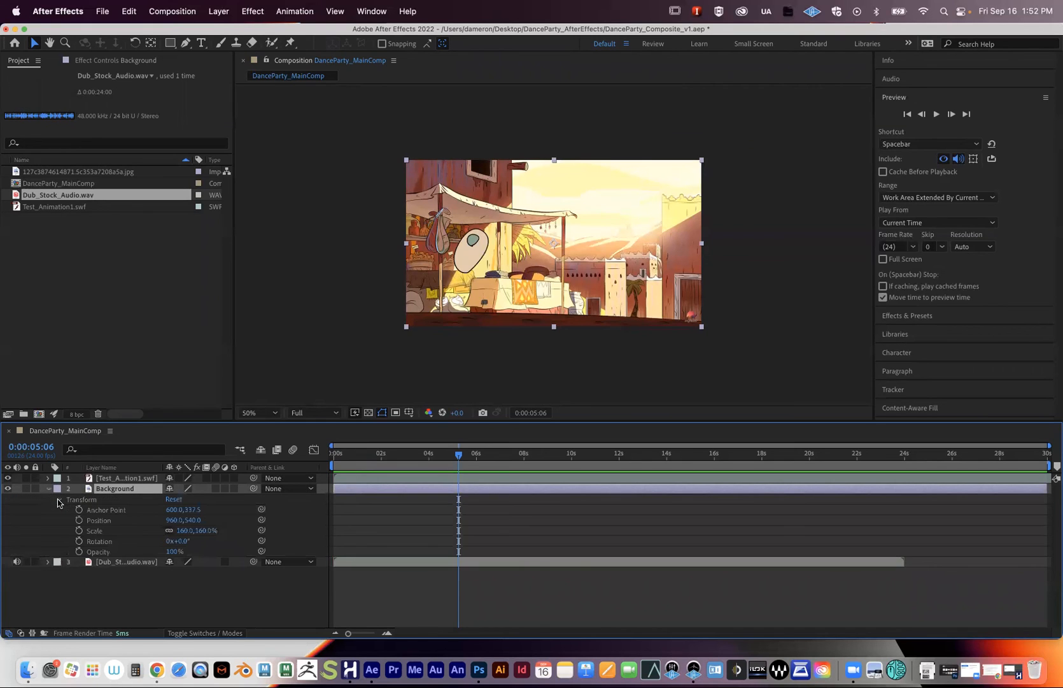
{"action": "left_click", "coordinate": [434, 455]}
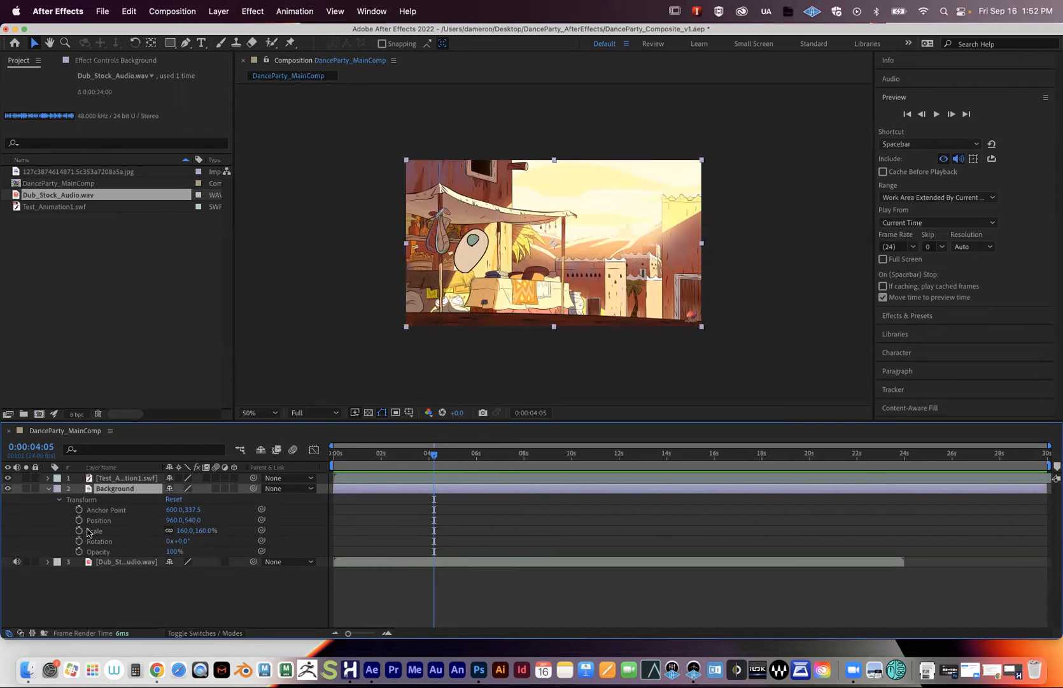
{"action": "left_click_drag", "start_coordinate": [404, 455], "coordinate": [380, 457]}
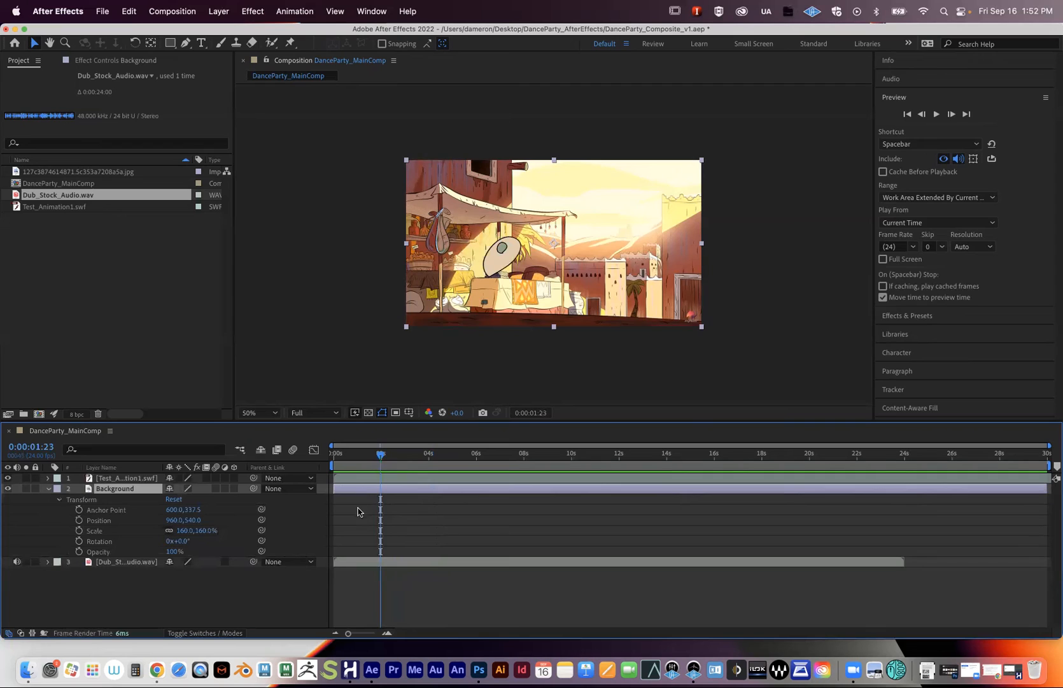
{"action": "left_click", "coordinate": [79, 531]}
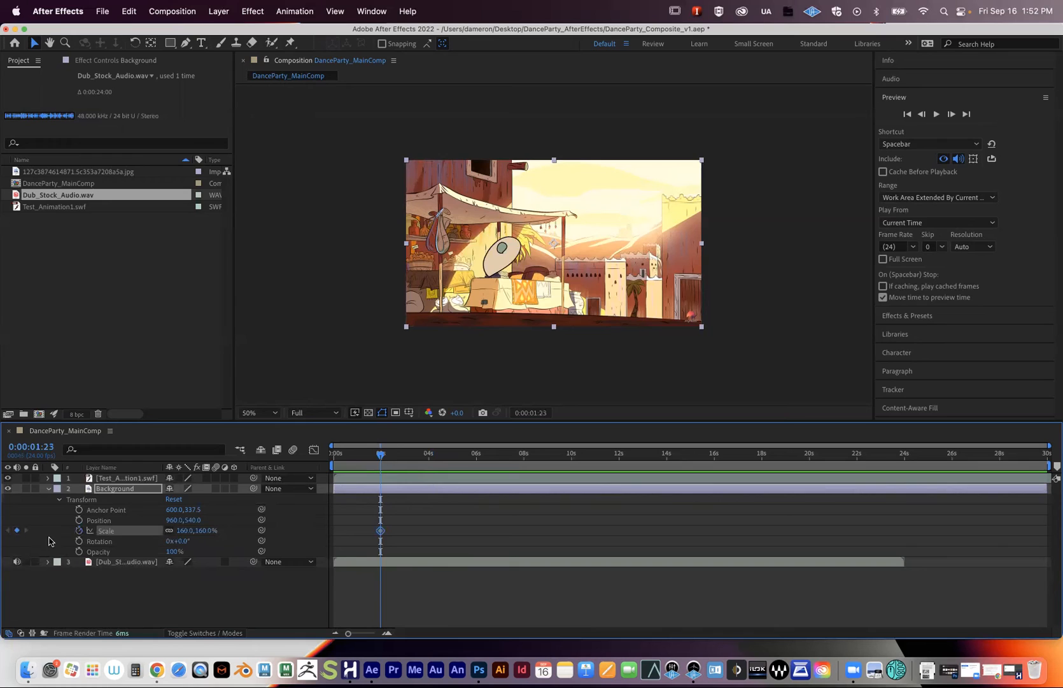
- Restart Scale keyframing at 0:00:01:23 and set Scale to 82% at 3 seconds
{"action": "left_click", "coordinate": [79, 531]}
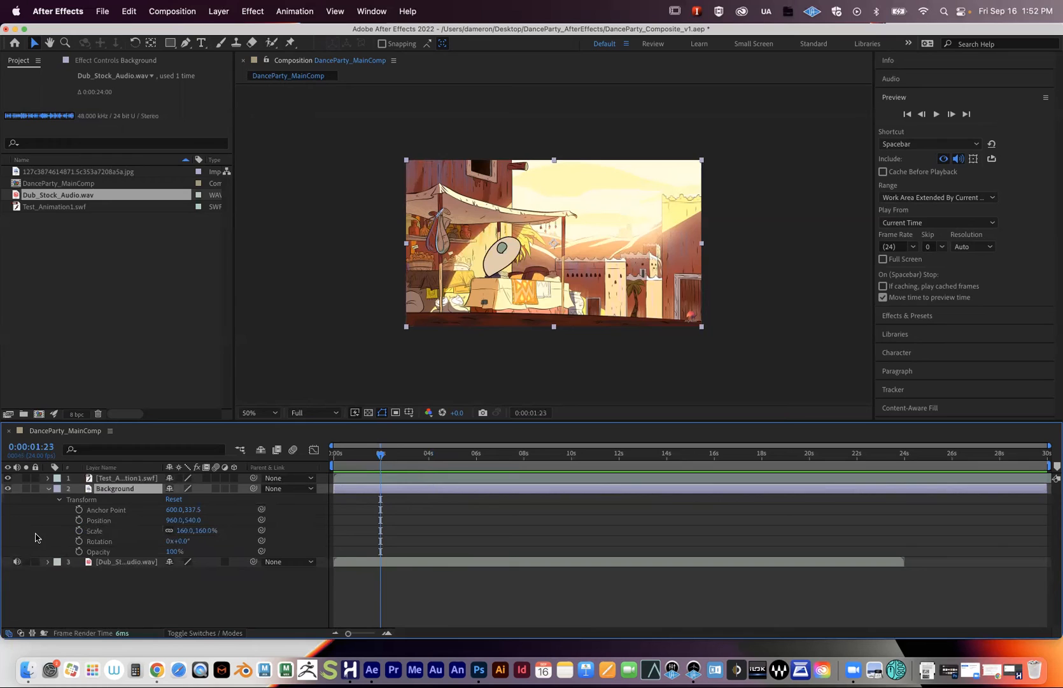
{"action": "left_click", "coordinate": [79, 531]}
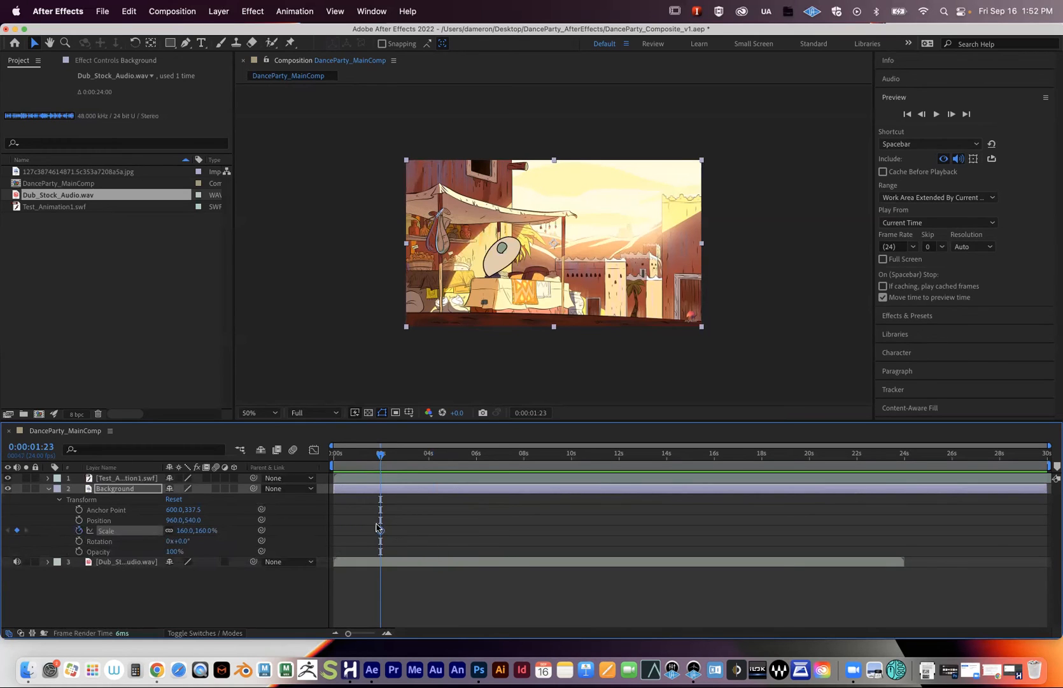
{"action": "mouse_move", "coordinate": [385, 459]}
{"action": "left_mouse_down"}
{"action": "mouse_move", "coordinate": [416, 458]}
{"action": "mouse_move", "coordinate": [405, 460]}
{"action": "left_mouse_up"}
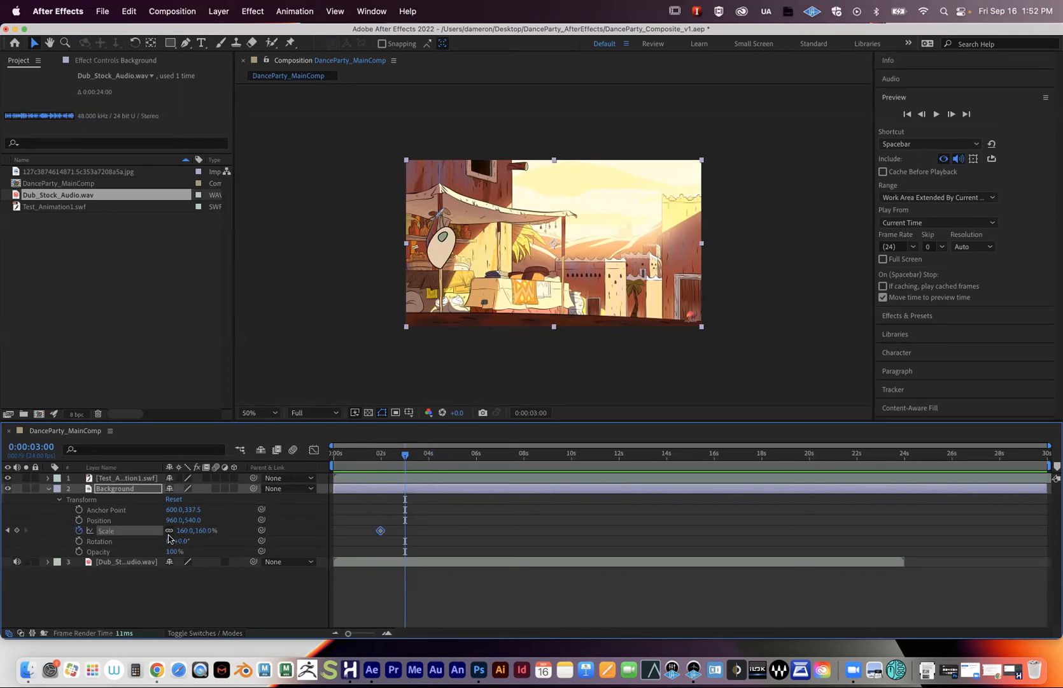
{"action": "left_click_drag", "start_coordinate": [185, 530], "coordinate": [141, 536]}
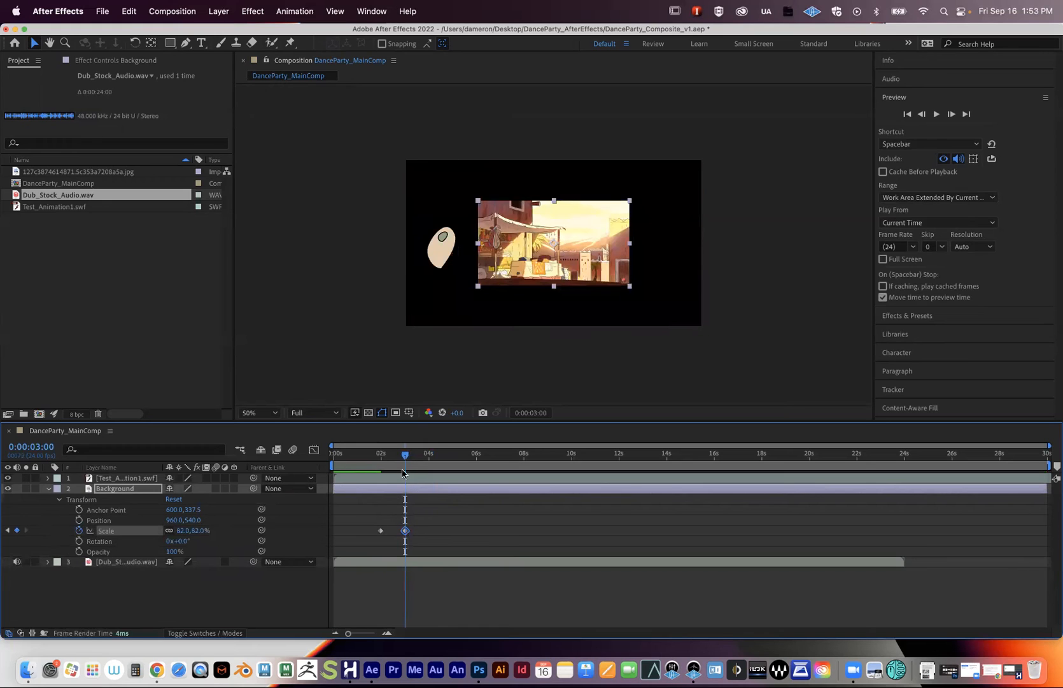
- Preview the zoom-out from just before it starts, stopping near 0:00:04:22
{"action": "left_click_drag", "start_coordinate": [405, 455], "coordinate": [373, 463]}
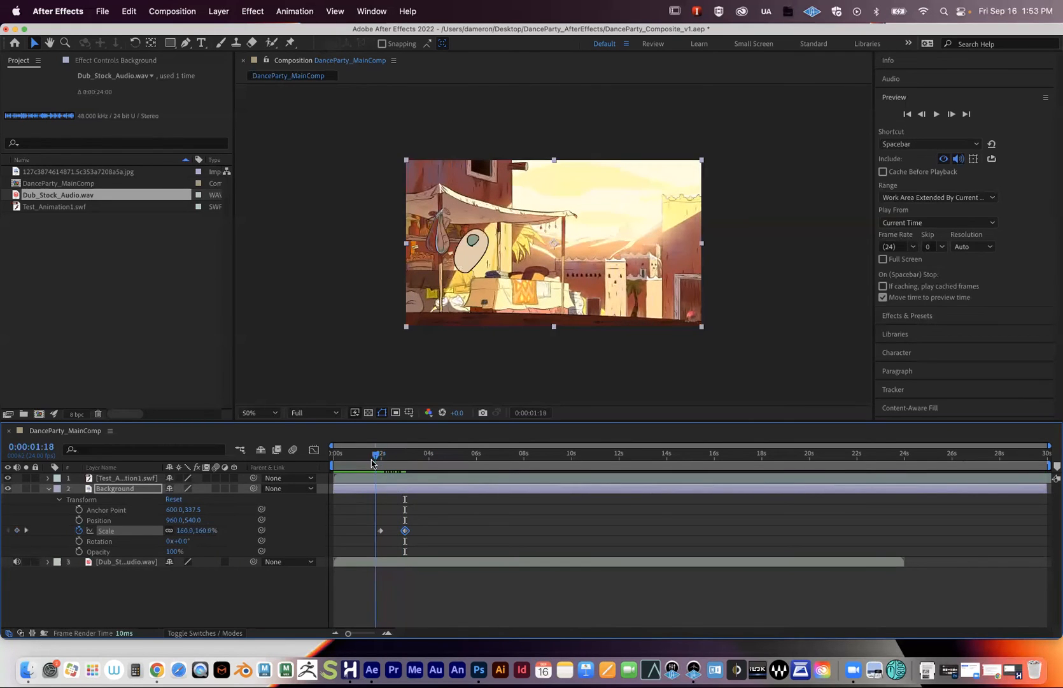
{"action": "key", "text": "space"}
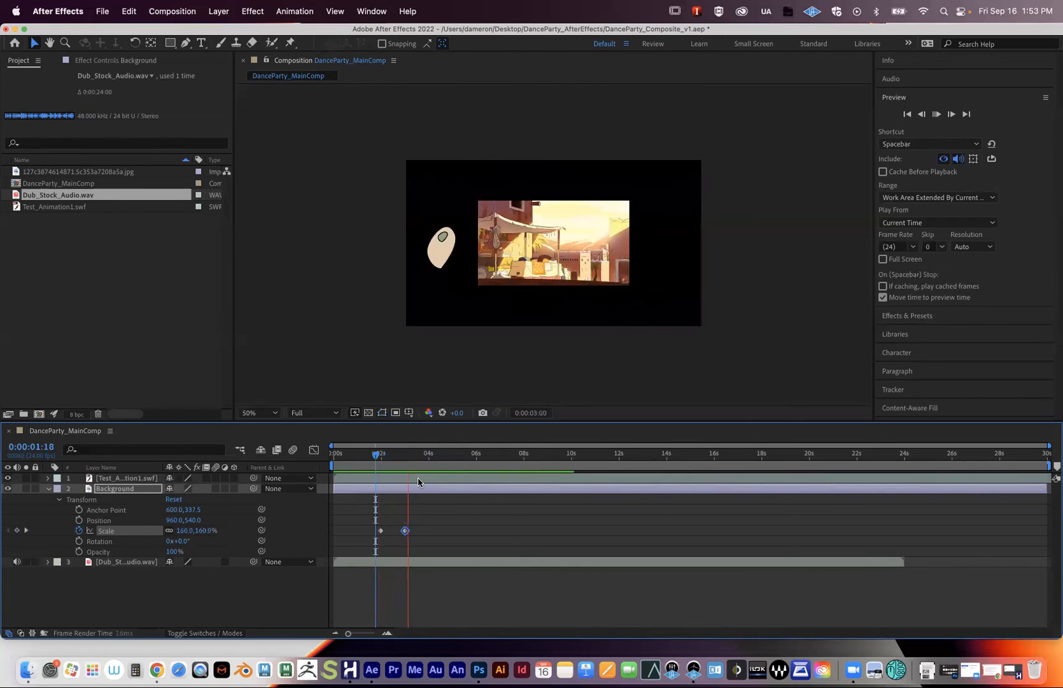
{"action": "key", "text": "space"}
{"action": "left_click_drag", "start_coordinate": [417, 459], "coordinate": [373, 458]}
{"action": "key", "text": "space"}
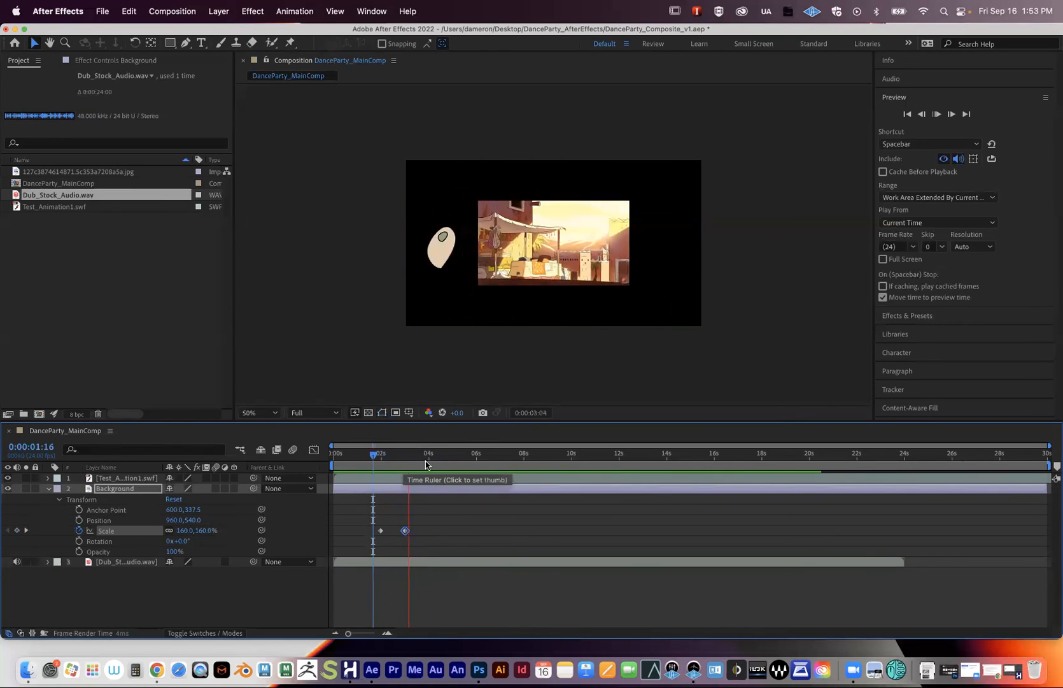
{"action": "left_click_drag", "start_coordinate": [457, 457], "coordinate": [448, 460]}
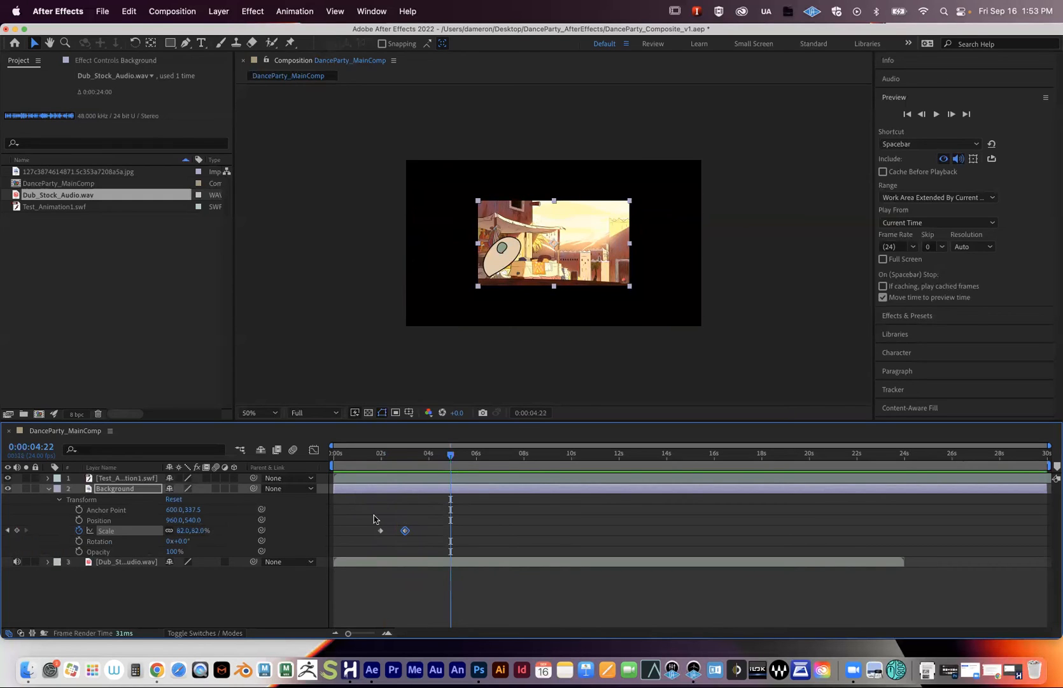
- Hold 82% with a keyframe at 0:00:04:22 and set Scale to 160% at 0:00:06:03
{"action": "left_click", "coordinate": [18, 531]}
{"action": "left_click_drag", "start_coordinate": [451, 456], "coordinate": [481, 465]}
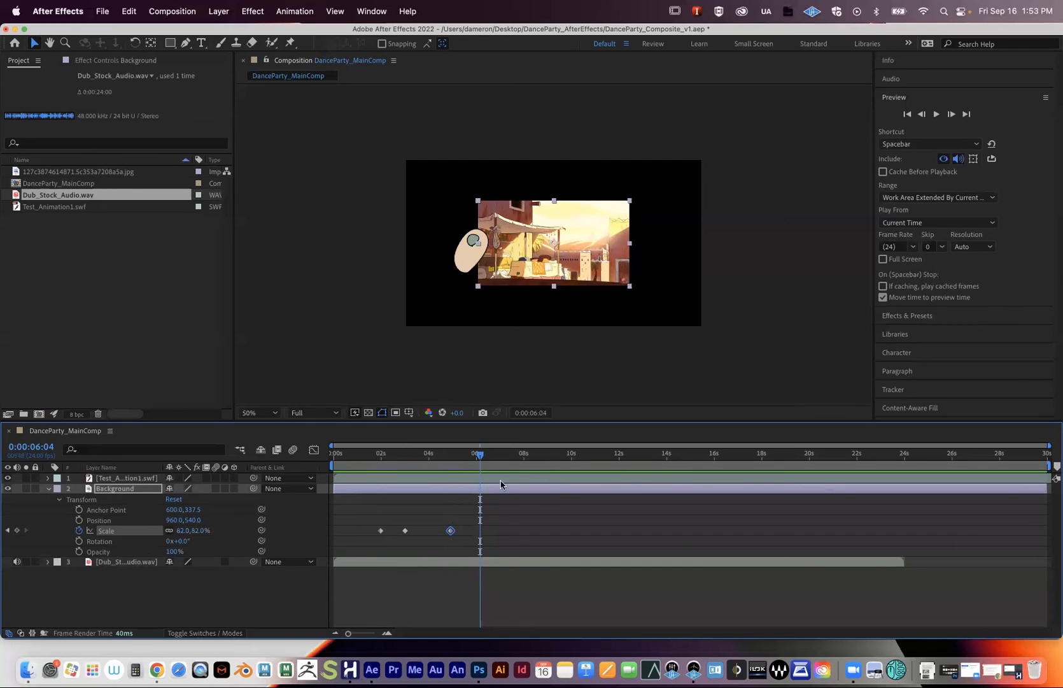
{"action": "left_click_drag", "start_coordinate": [478, 457], "coordinate": [477, 457]}
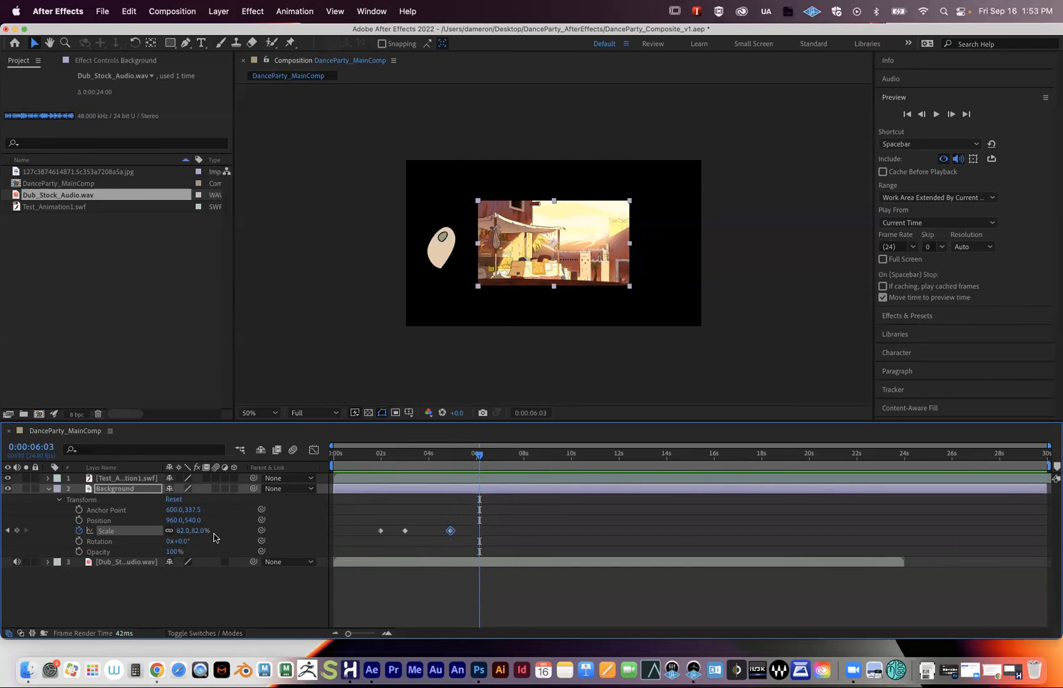
{"action": "left_click", "coordinate": [183, 530]}
{"action": "type", "text": "160"}
{"action": "key", "text": "Return"}
- Preview the full scale animation and check the scale partway through the zoom
{"action": "left_click", "coordinate": [377, 463]}
{"action": "key", "text": "space"}
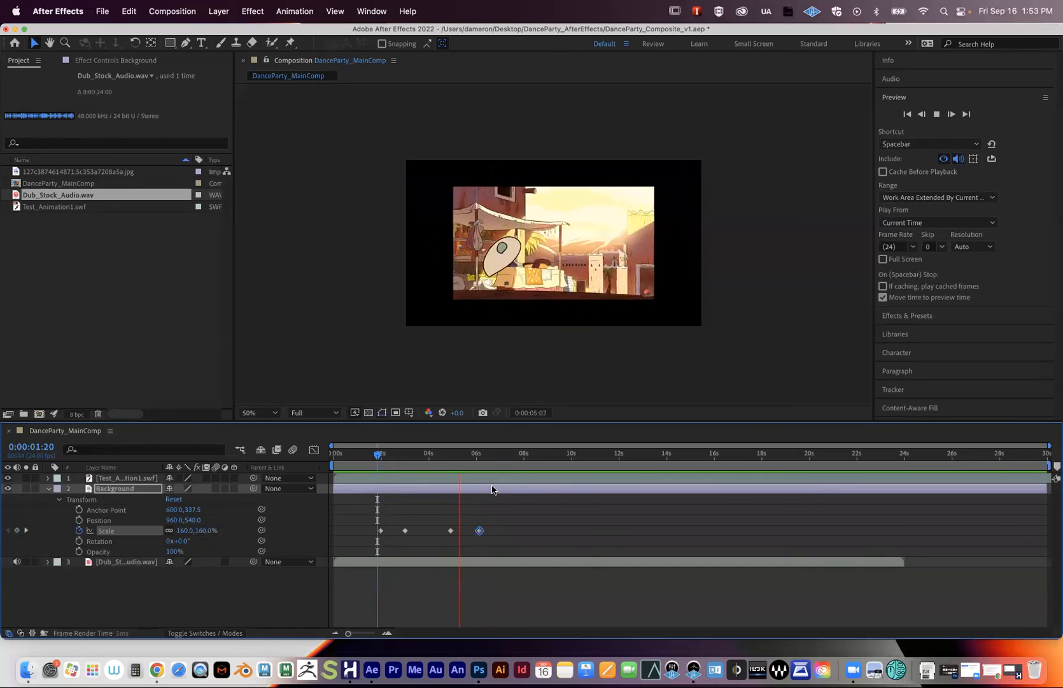
{"action": "key", "text": "space"}
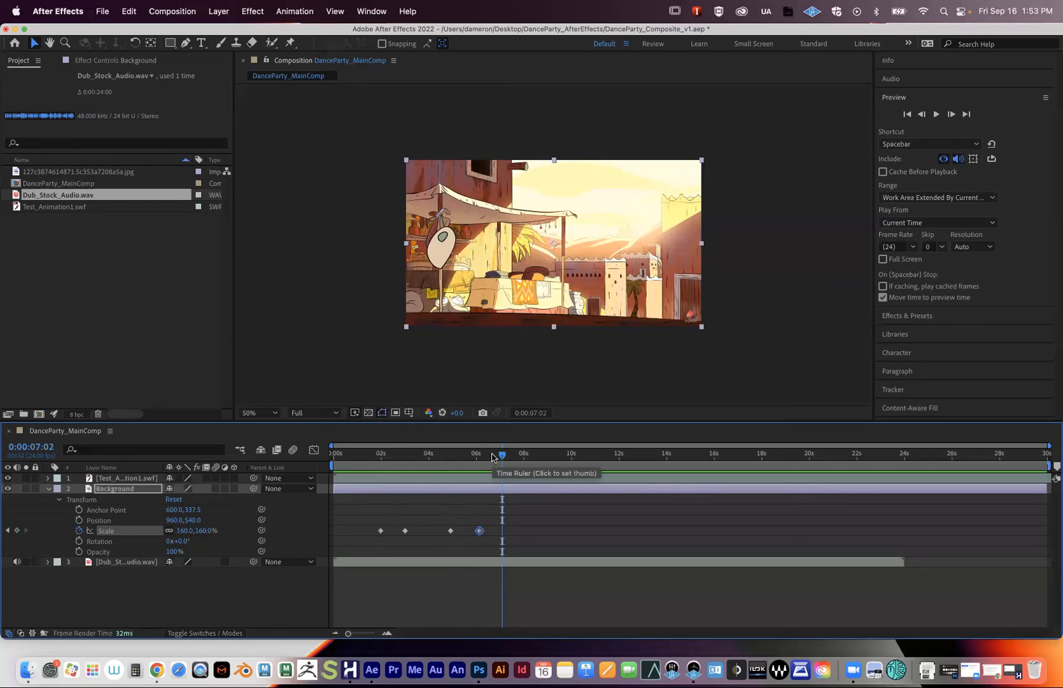
{"action": "left_click_drag", "start_coordinate": [479, 451], "coordinate": [388, 473]}
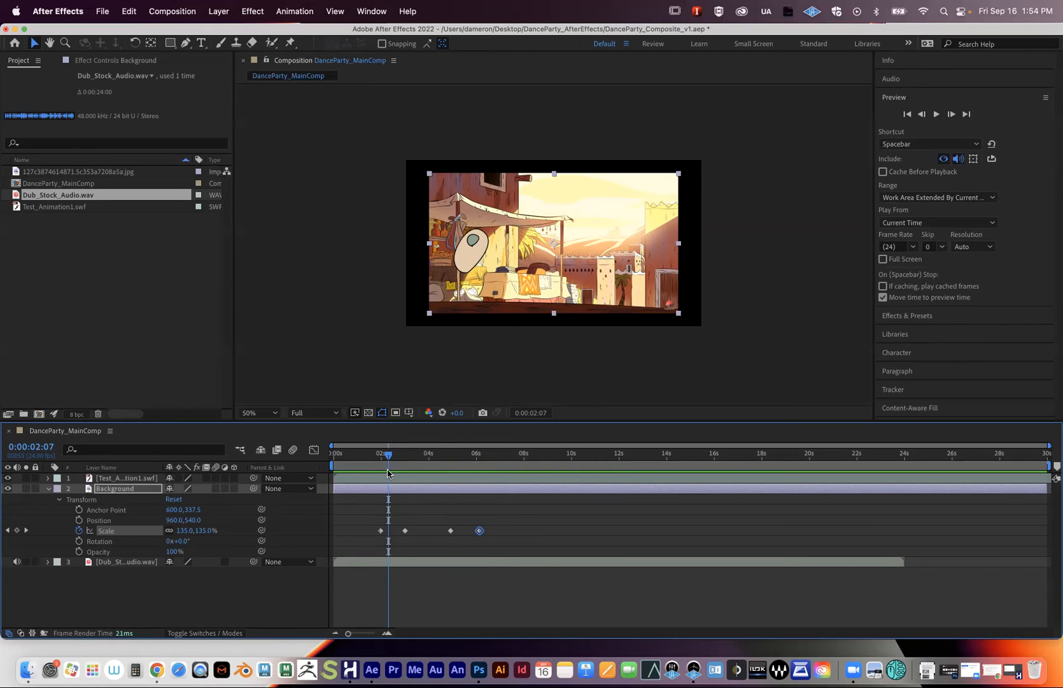
- Preview again and select all four Background Scale keyframes
{"action": "left_click_drag", "start_coordinate": [372, 518], "coordinate": [520, 551]}
{"action": "left_click", "coordinate": [379, 526]}
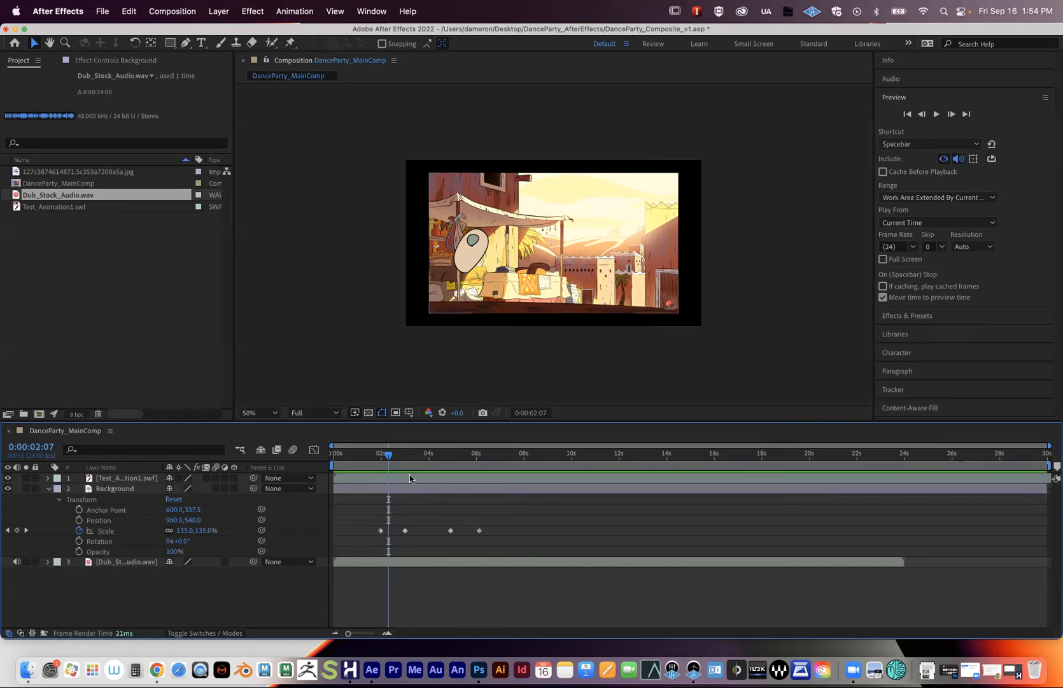
{"action": "left_click_drag", "start_coordinate": [388, 454], "coordinate": [377, 456]}
{"action": "key", "text": "space"}
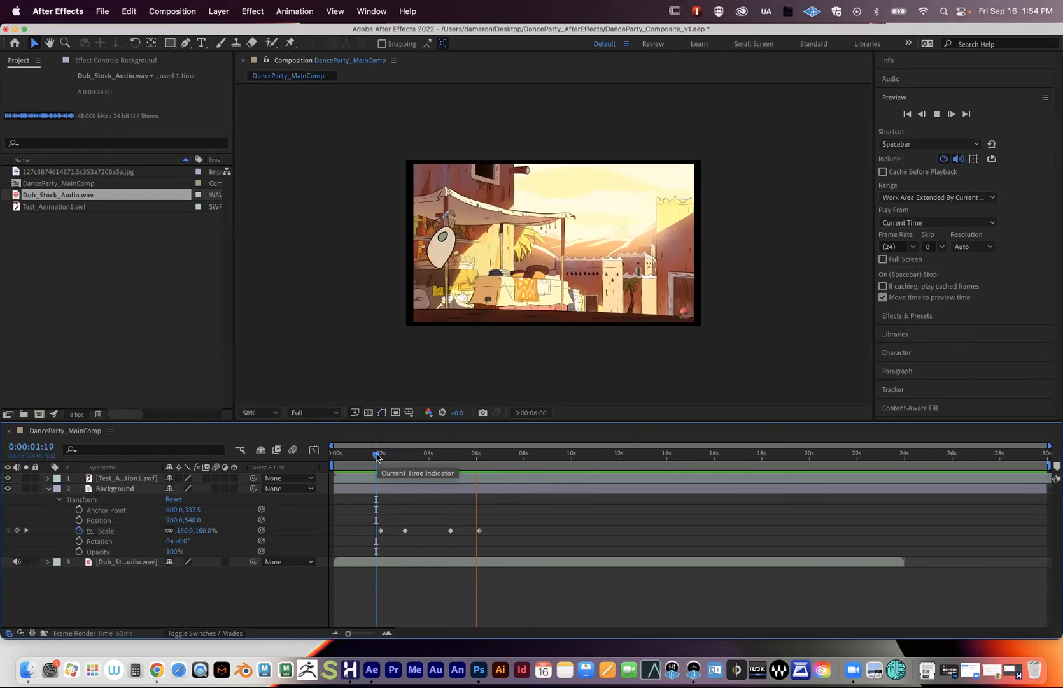
{"action": "left_click_drag", "start_coordinate": [377, 456], "coordinate": [406, 458]}
{"action": "left_click", "coordinate": [405, 530]}
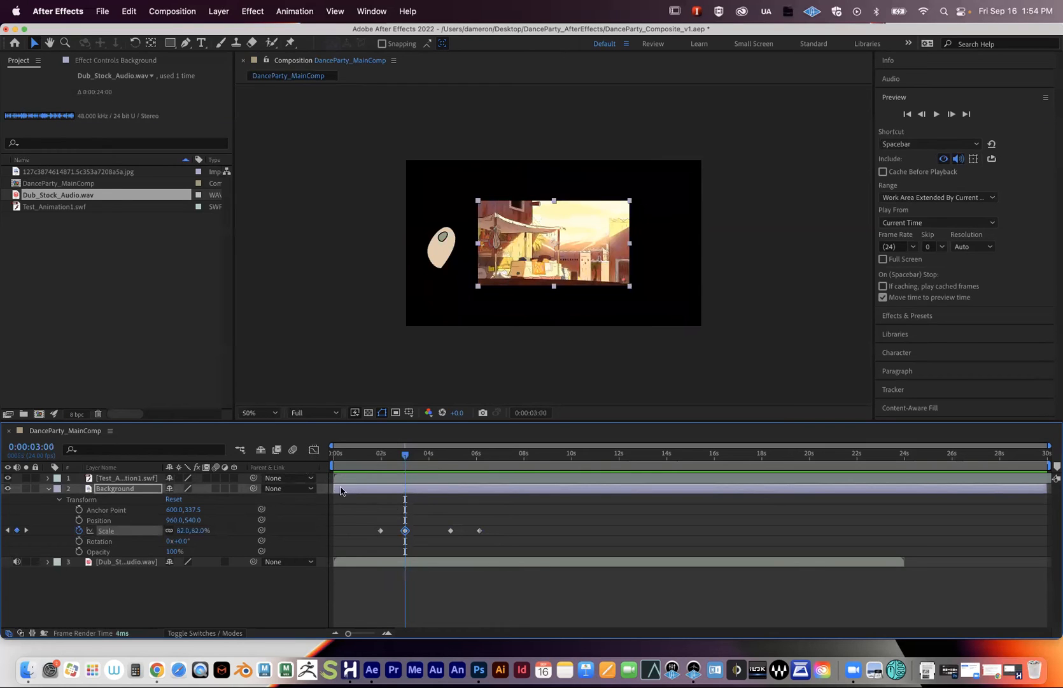
{"action": "left_click_drag", "start_coordinate": [371, 518], "coordinate": [503, 544]}
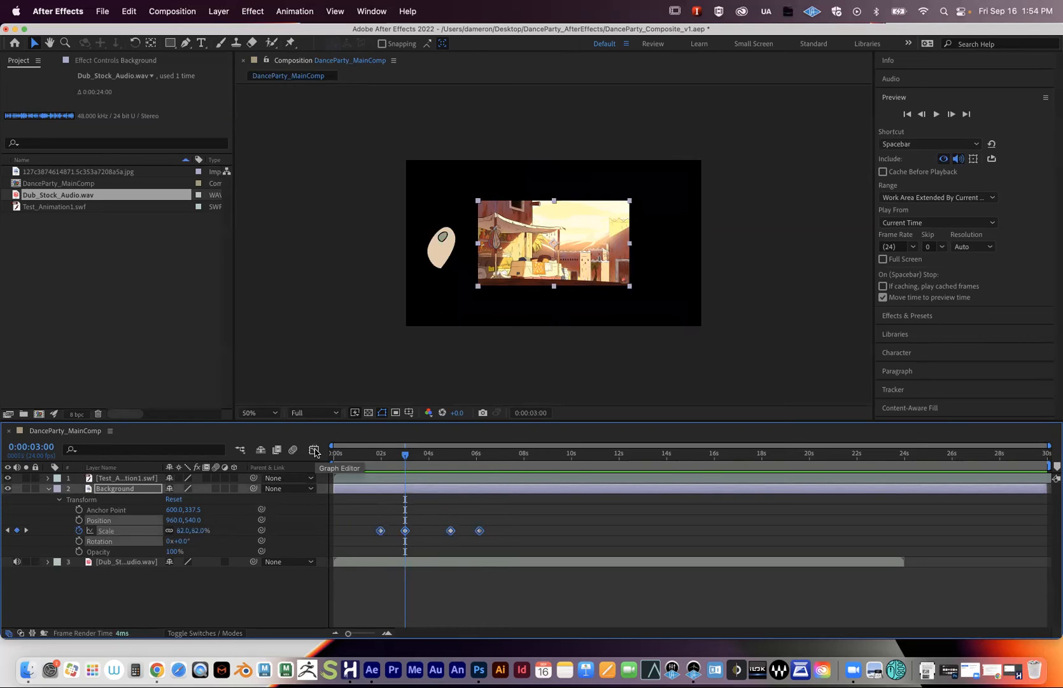
- Show the Background Scale curve in the Graph Editor with an enlarged graph area
{"action": "left_click", "coordinate": [314, 450]}
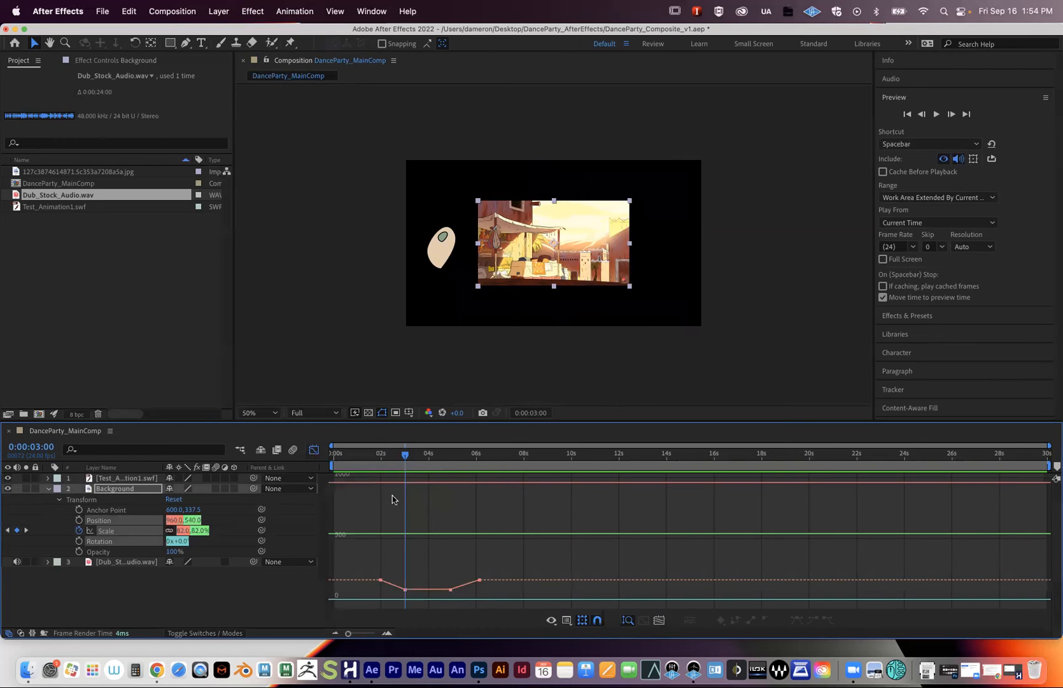
{"action": "left_click_drag", "start_coordinate": [333, 421], "coordinate": [331, 278]}
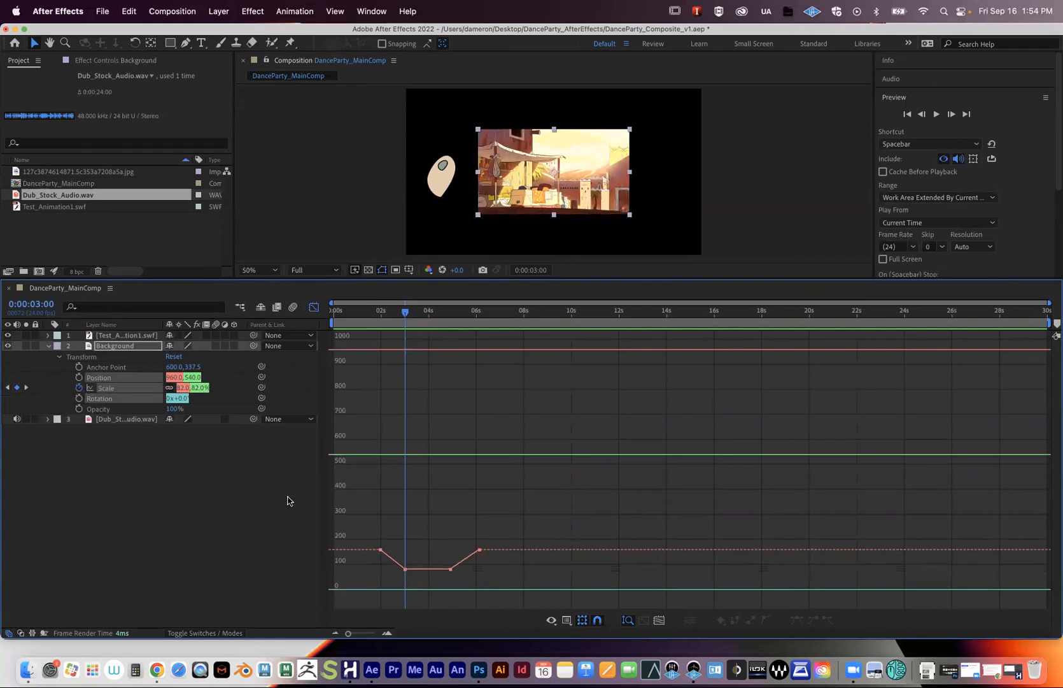
{"action": "left_click", "coordinate": [221, 507]}
{"action": "left_click", "coordinate": [314, 307]}
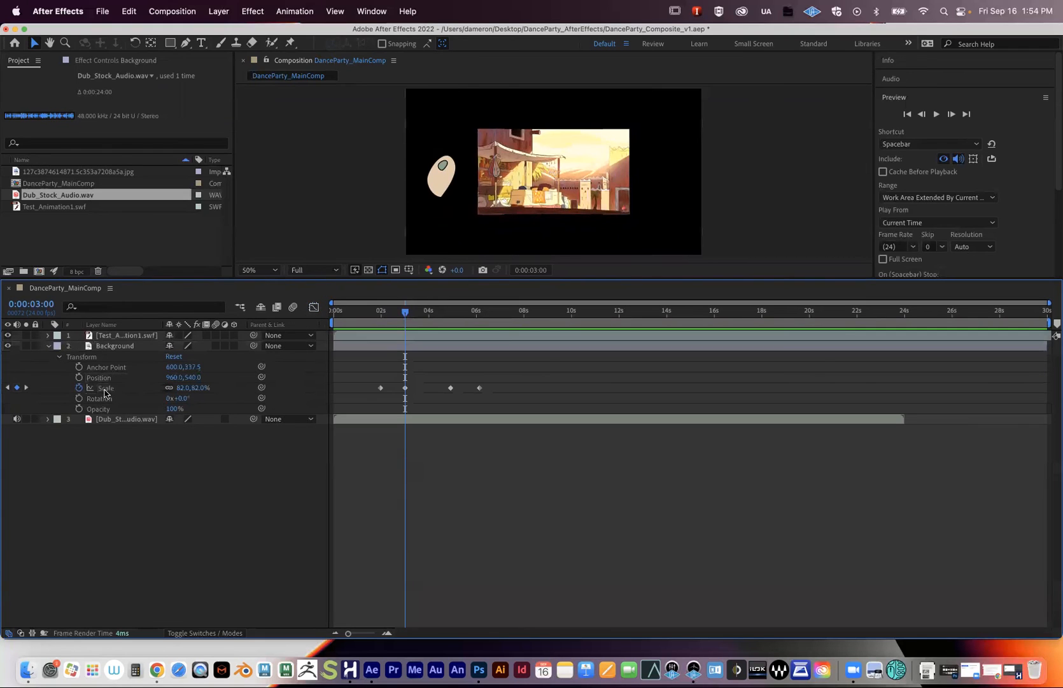
{"action": "left_click", "coordinate": [100, 388]}
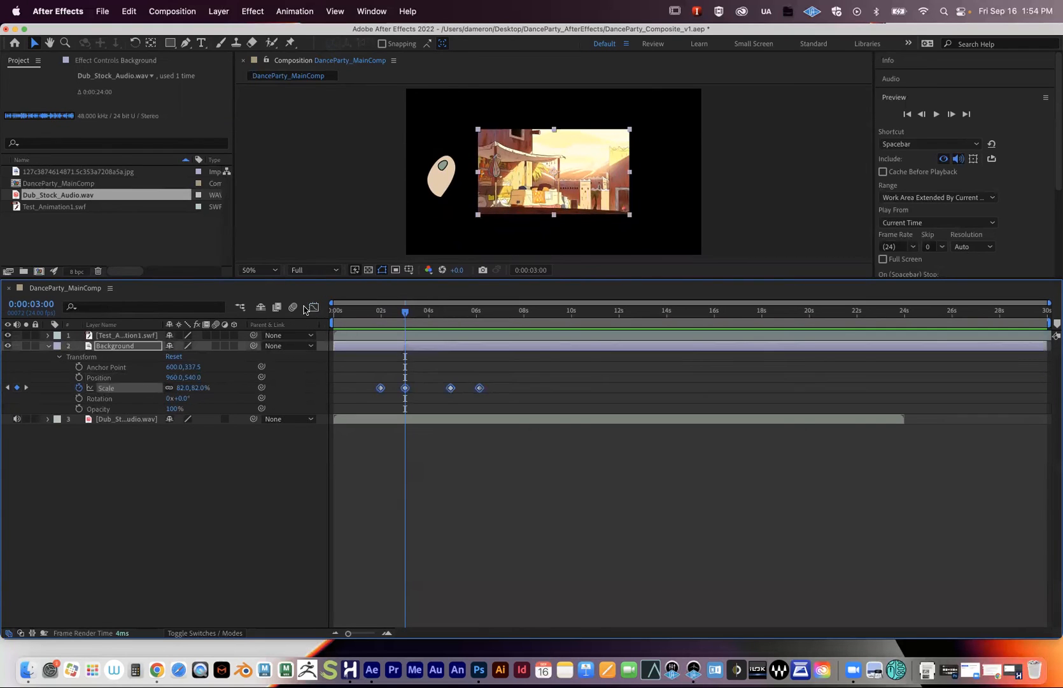
{"action": "left_click", "coordinate": [313, 307]}
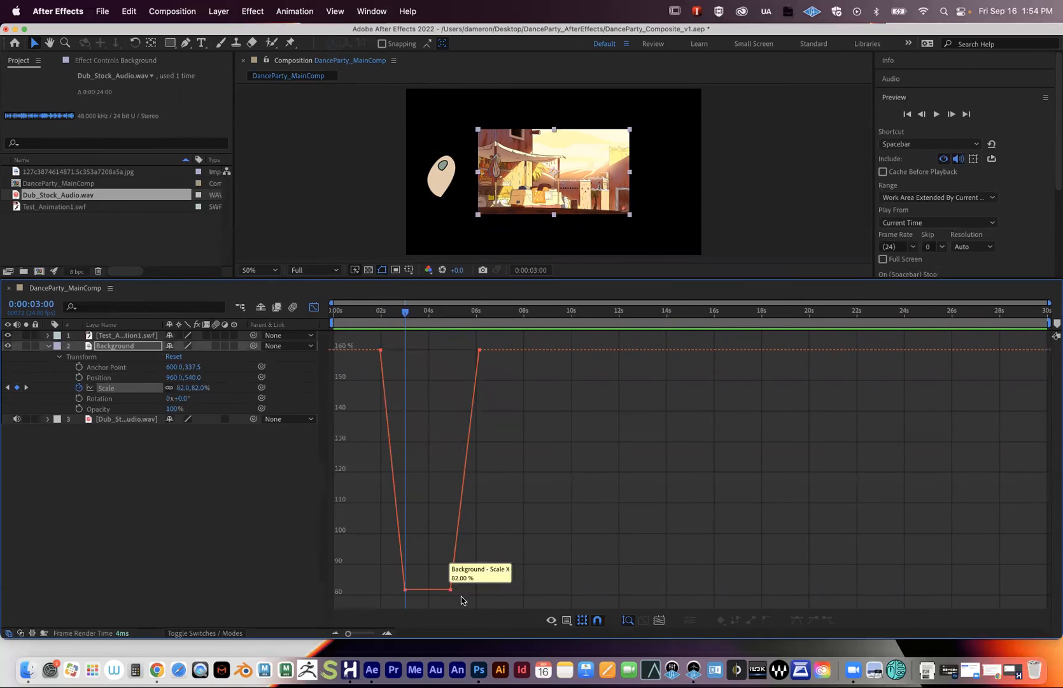
- Zoom the graph to the first eight seconds and select the 2-second keyframe
{"action": "left_click_drag", "start_coordinate": [387, 585], "coordinate": [430, 600]}
{"action": "left_click_drag", "start_coordinate": [347, 635], "coordinate": [368, 636]}
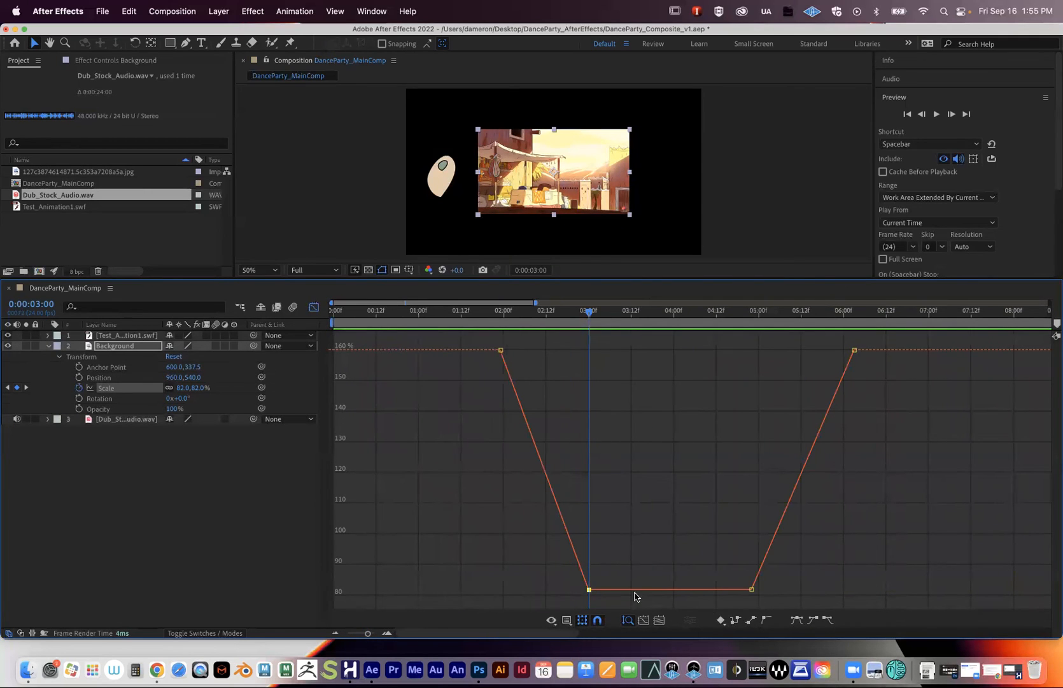
{"action": "mouse_move", "coordinate": [590, 591]}
{"action": "left_click", "coordinate": [501, 350]}
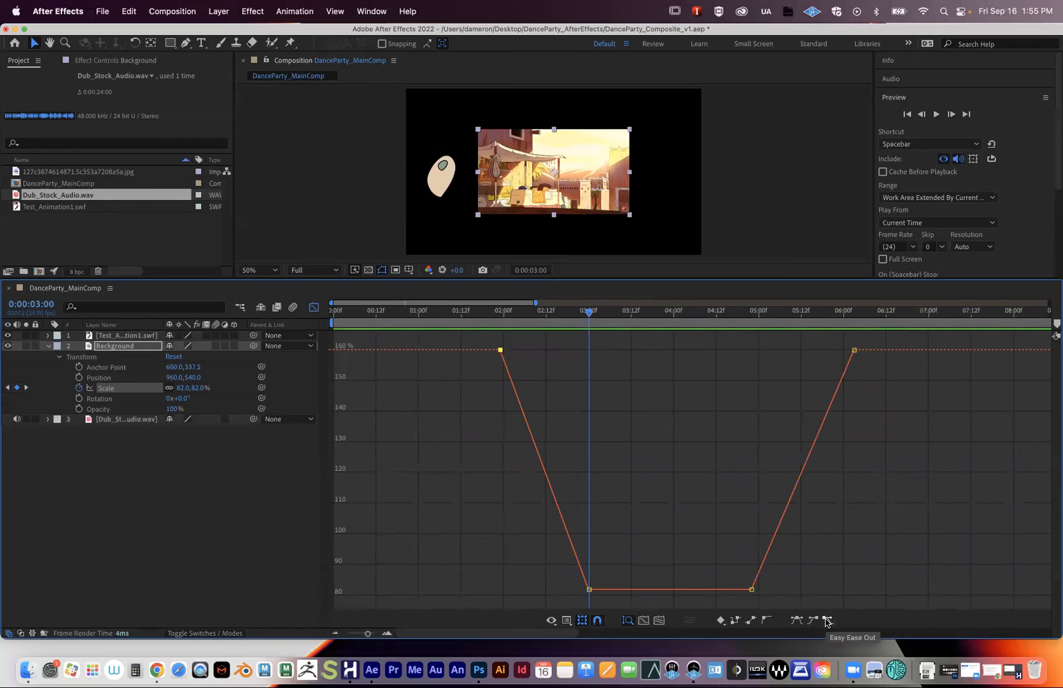
- Apply Easy Ease Out to the 2-second keyframe and Easy Ease In to the 3-second keyframe
{"action": "left_click", "coordinate": [826, 621]}
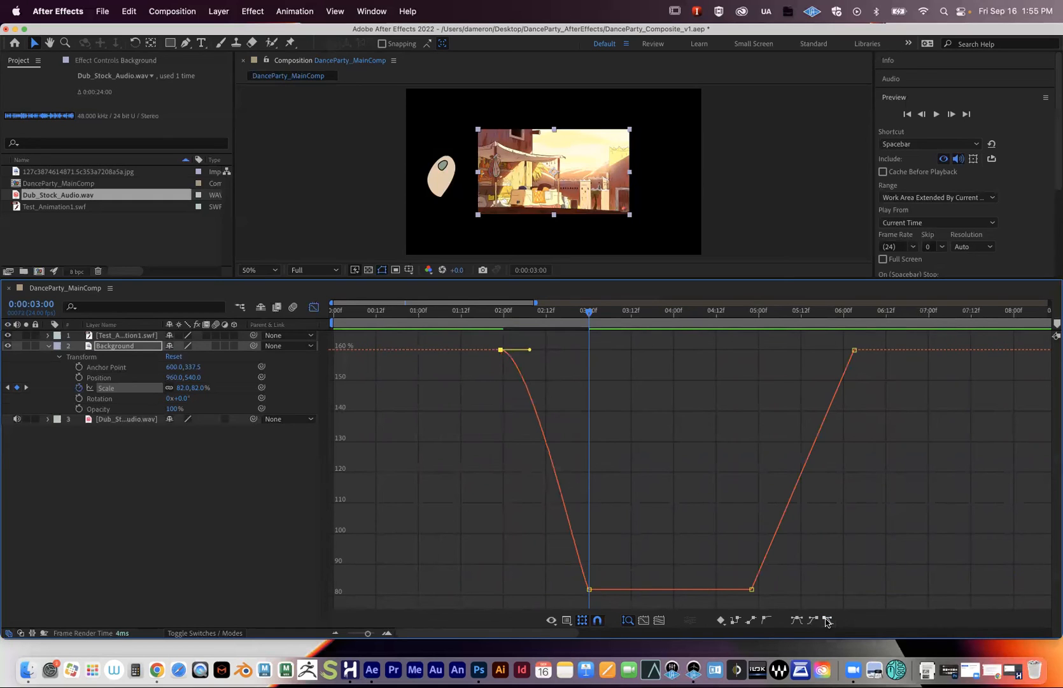
{"action": "left_click", "coordinate": [586, 590]}
{"action": "left_click_drag", "start_coordinate": [569, 572], "coordinate": [627, 611]}
{"action": "left_click", "coordinate": [814, 621]}
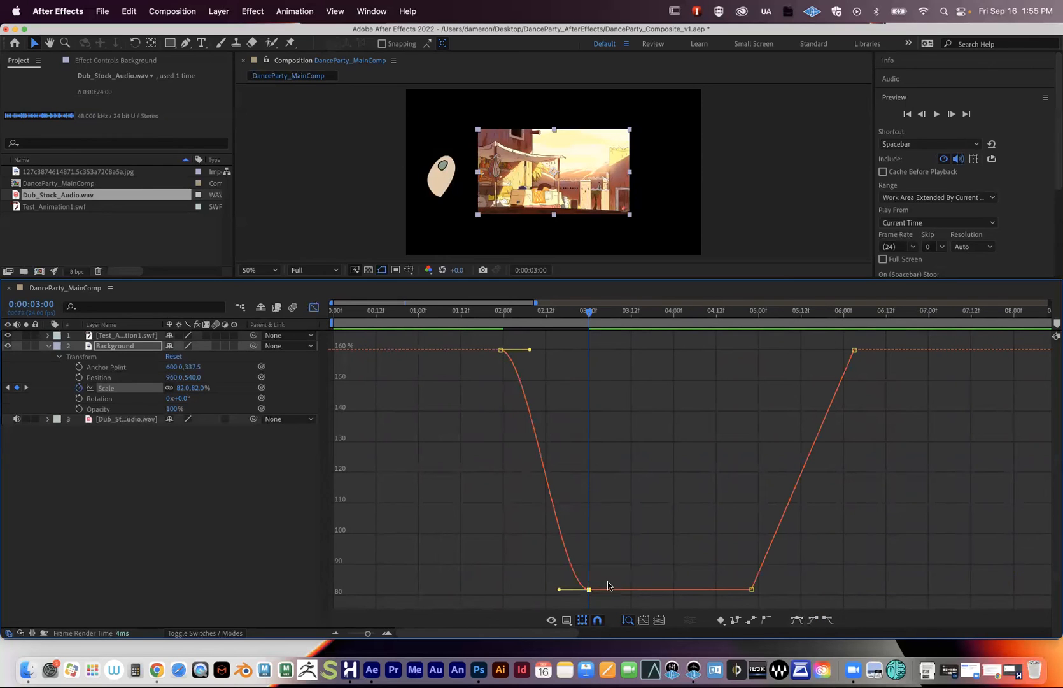
- Lengthen the ease handles at 2 and 3 seconds, then enlarge the composition view
{"action": "mouse_move", "coordinate": [530, 350]}
{"action": "left_mouse_down"}
{"action": "mouse_move", "coordinate": [565, 374]}
{"action": "mouse_move", "coordinate": [548, 351]}
{"action": "mouse_move", "coordinate": [545, 361]}
{"action": "mouse_move", "coordinate": [535, 354]}
{"action": "left_mouse_up"}
{"action": "mouse_move", "coordinate": [559, 589]}
{"action": "left_mouse_down"}
{"action": "mouse_move", "coordinate": [555, 578]}
{"action": "mouse_move", "coordinate": [545, 587]}
{"action": "left_mouse_up"}
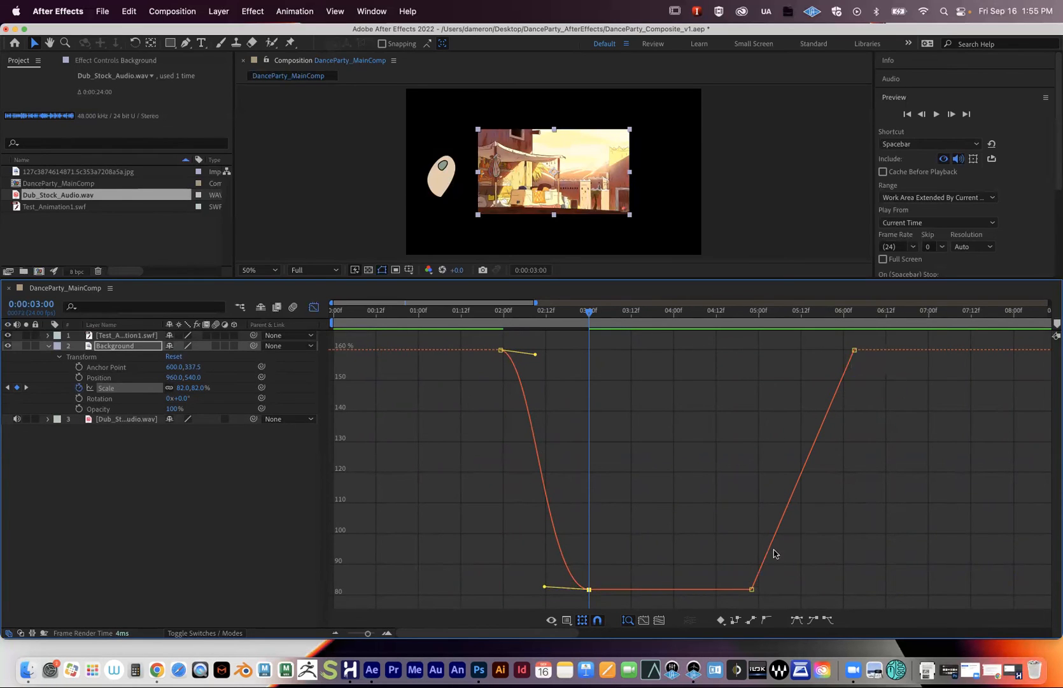
{"action": "left_click_drag", "start_coordinate": [535, 354], "coordinate": [530, 351]}
{"action": "left_click_drag", "start_coordinate": [543, 587], "coordinate": [549, 590]}
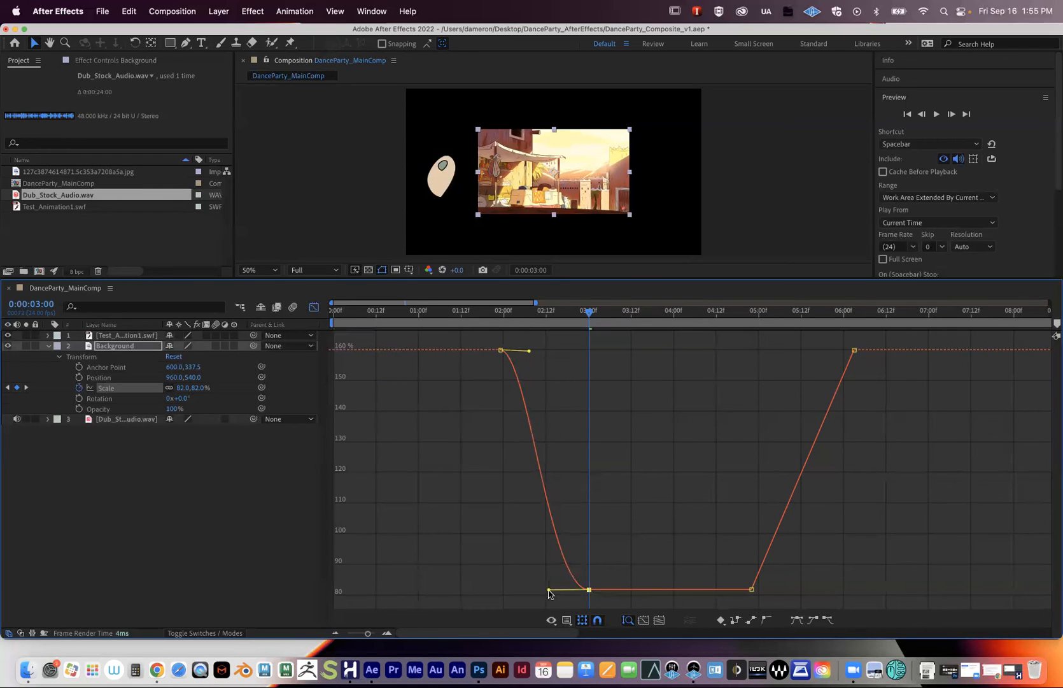
{"action": "left_click", "coordinate": [490, 312]}
{"action": "left_click_drag", "start_coordinate": [472, 281], "coordinate": [573, 403]}
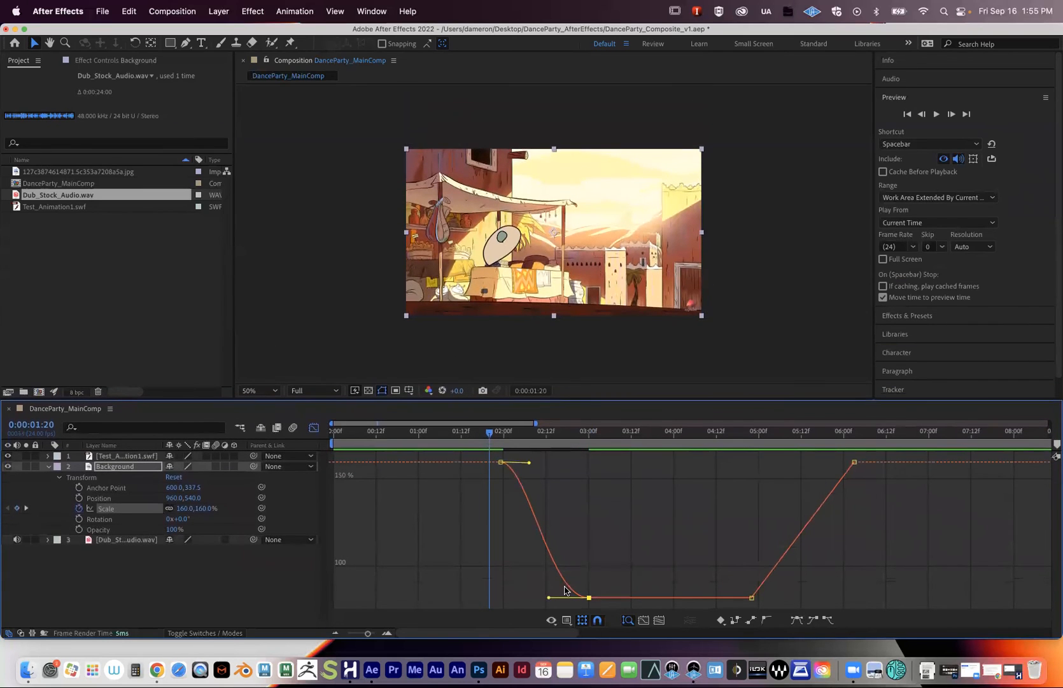
- Preview the eased zoom, then stretch both Scale keyframes' ease leftward so the zoom-out starts near 0:20
{"action": "key", "text": "space"}
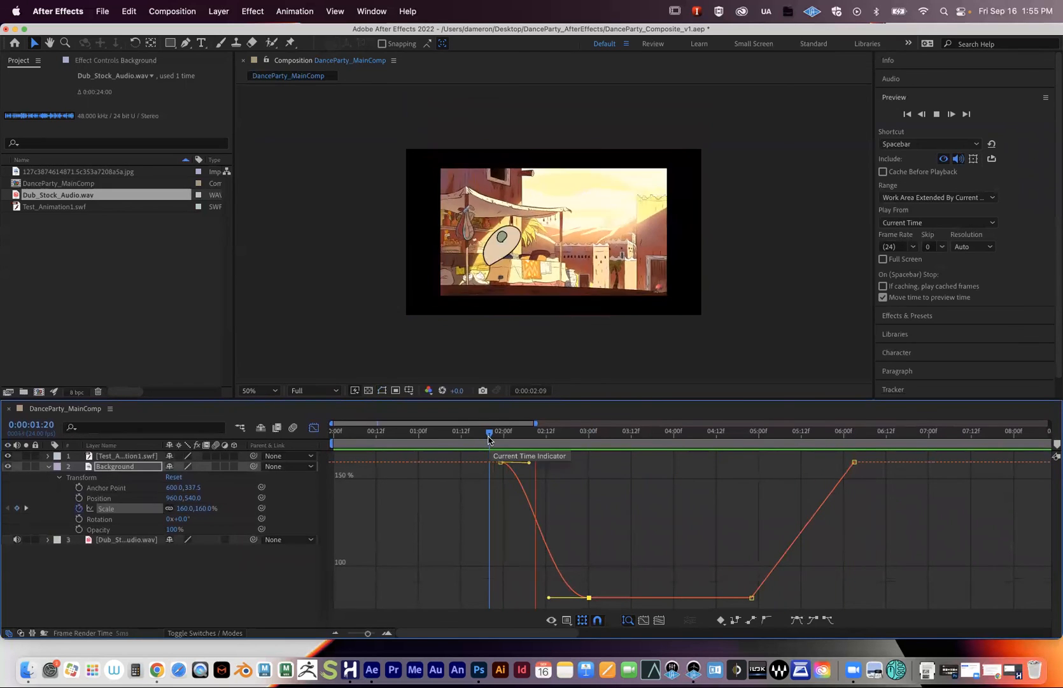
{"action": "key", "text": "space"}
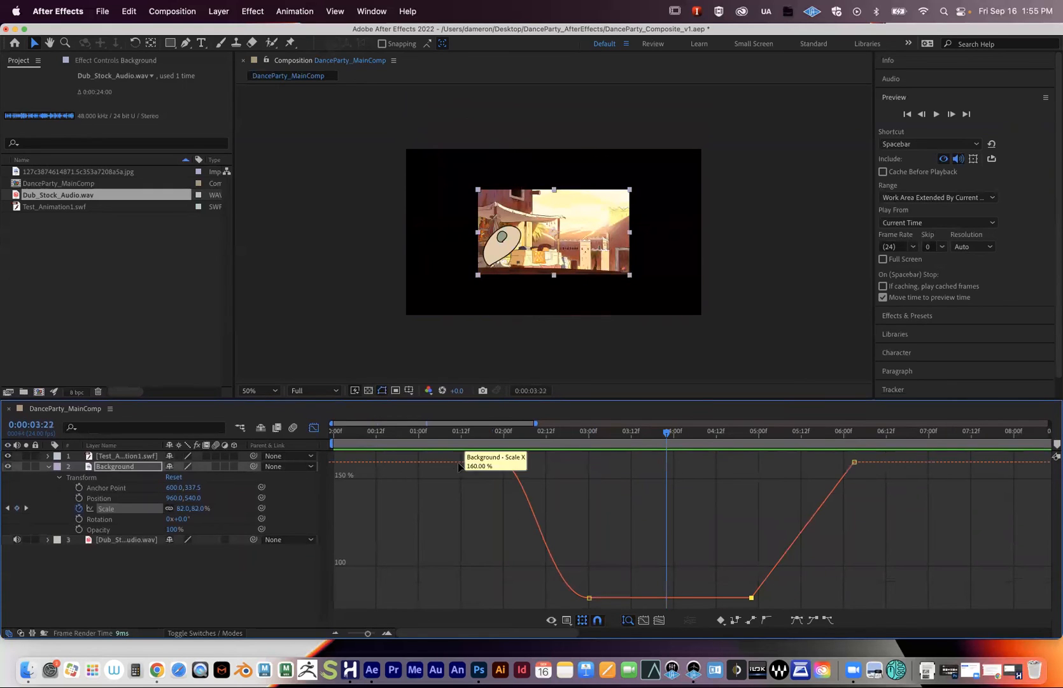
{"action": "left_click_drag", "start_coordinate": [460, 454], "coordinate": [630, 548]}
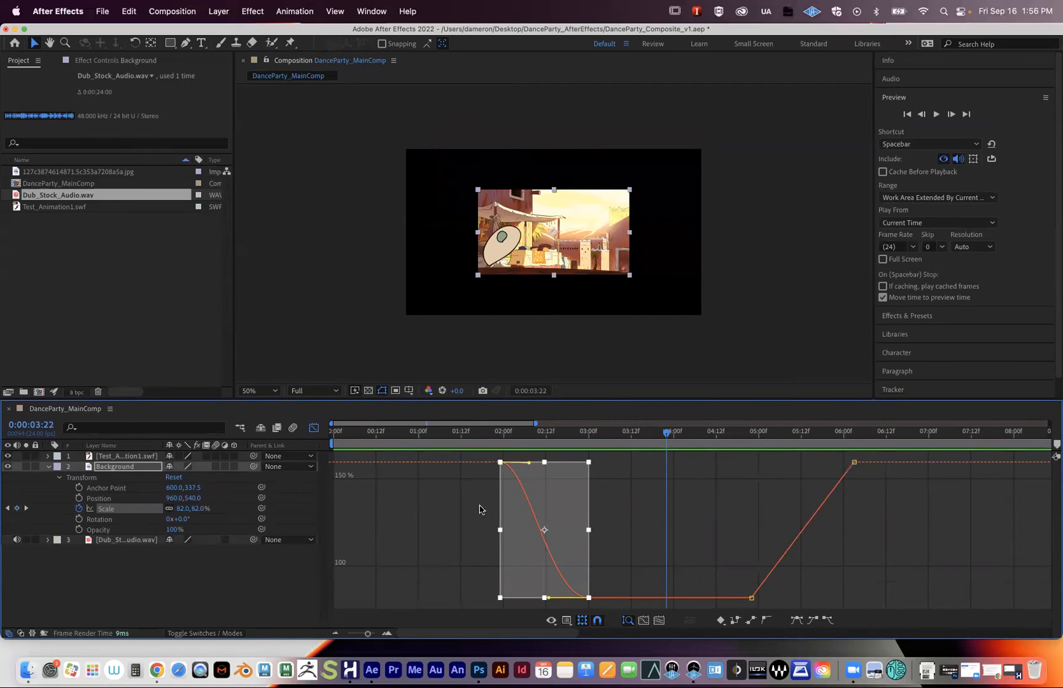
{"action": "left_click", "coordinate": [474, 481]}
{"action": "left_click_drag", "start_coordinate": [477, 455], "coordinate": [605, 602]}
{"action": "left_click_drag", "start_coordinate": [499, 532], "coordinate": [409, 530]}
- Preview the lengthened zoom-out from near the start of the timeline
{"action": "left_click", "coordinate": [387, 446]}
{"action": "key", "text": "space"}
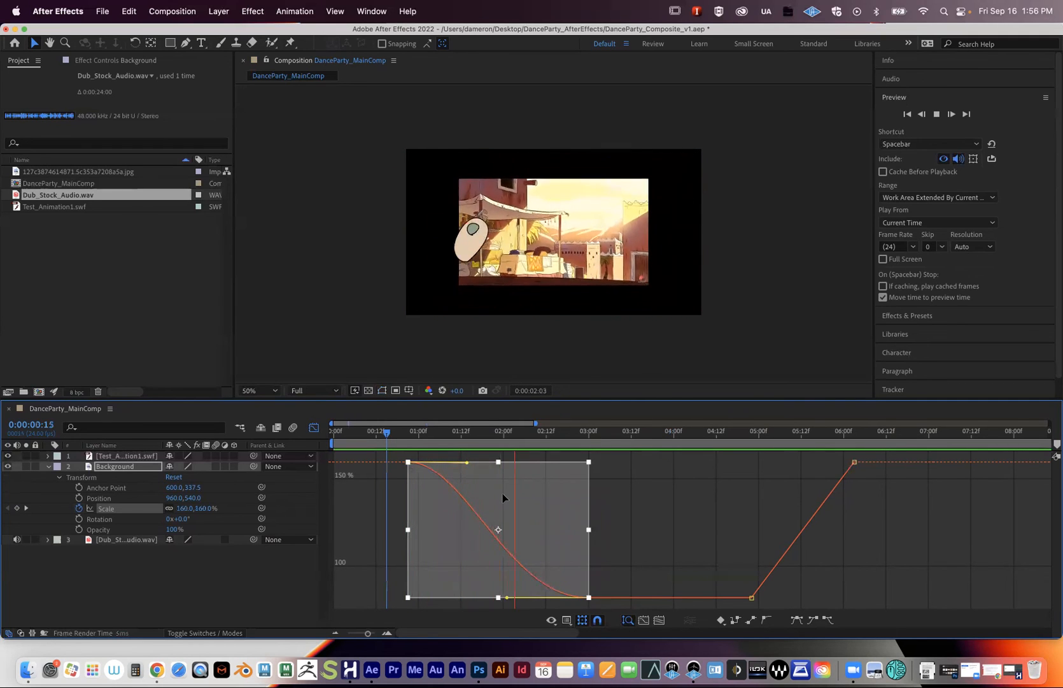
{"action": "key", "text": "space"}
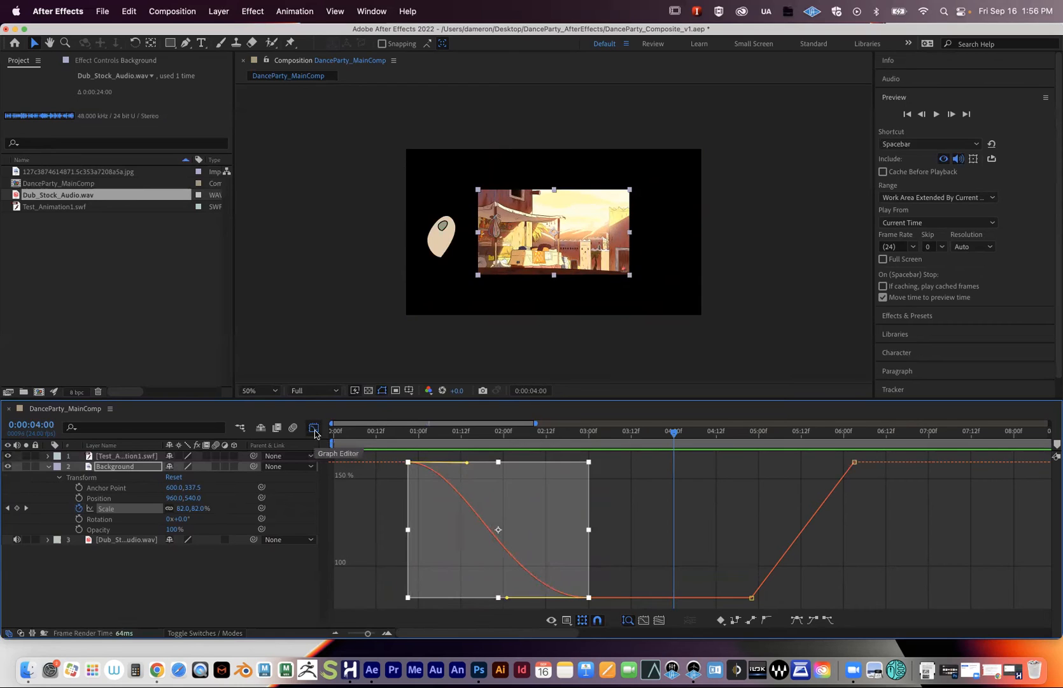
- Return to layer bars, zoom the timeline out to all 30 seconds, and preview from the start
{"action": "left_click", "coordinate": [314, 427]}
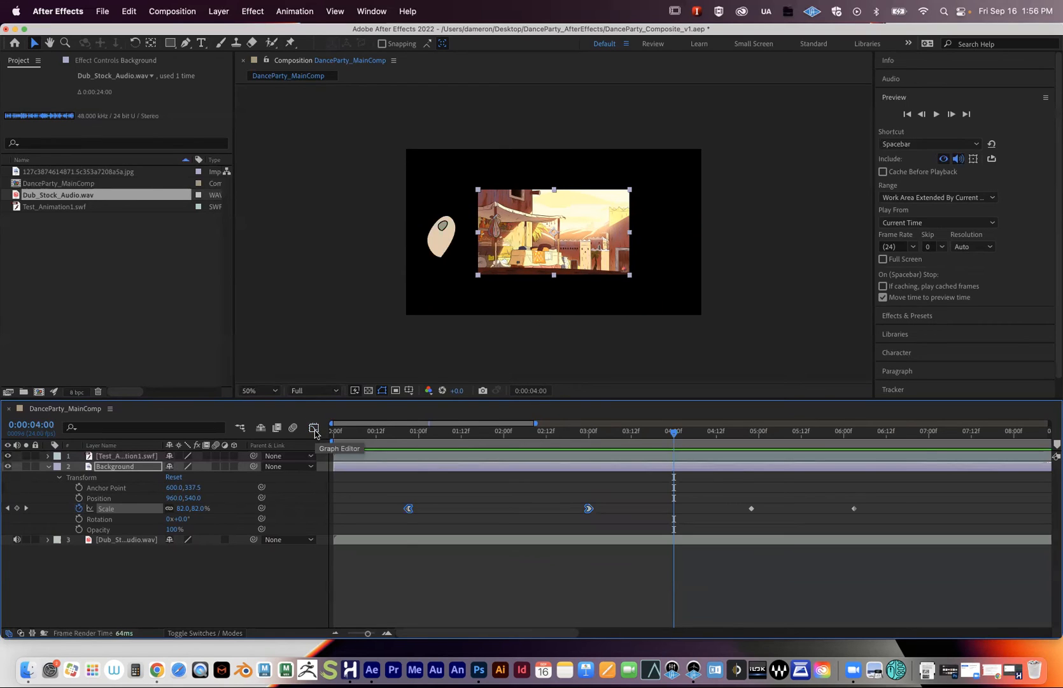
{"action": "left_click_drag", "start_coordinate": [367, 633], "coordinate": [344, 635]}
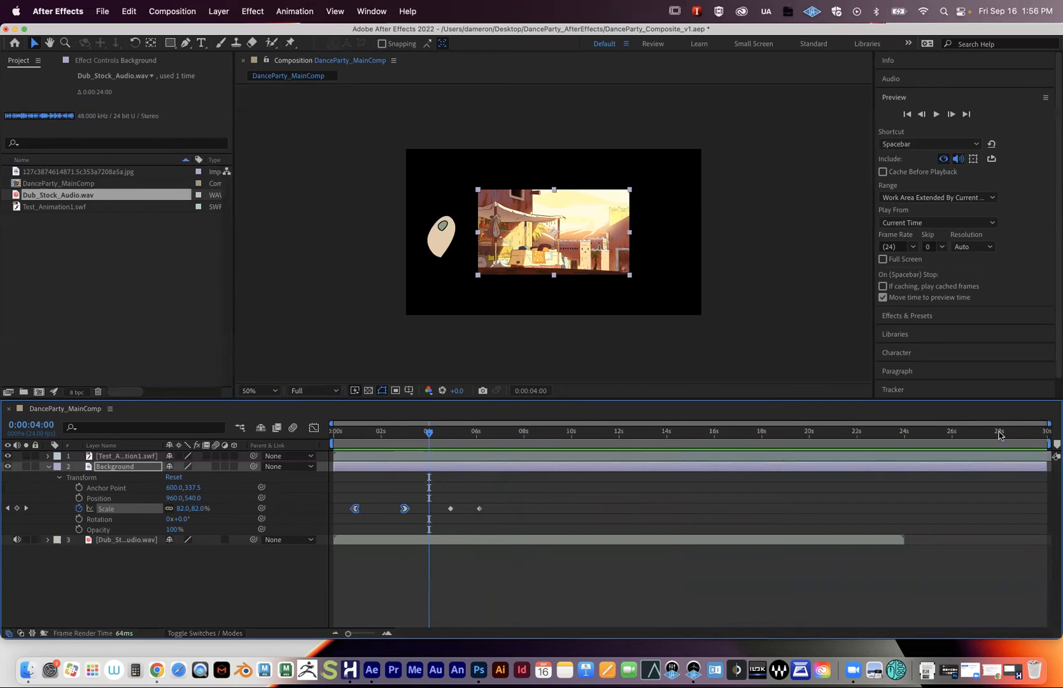
{"action": "left_click_drag", "start_coordinate": [407, 433], "coordinate": [351, 441]}
{"action": "key", "text": "space"}
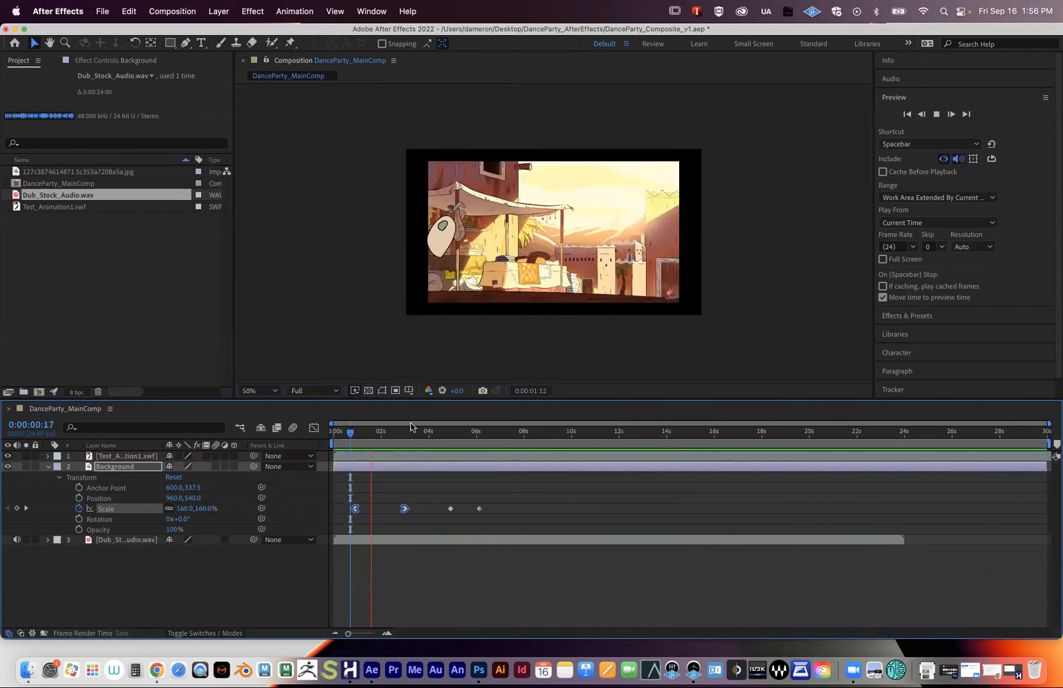
{"action": "left_click", "coordinate": [495, 436]}
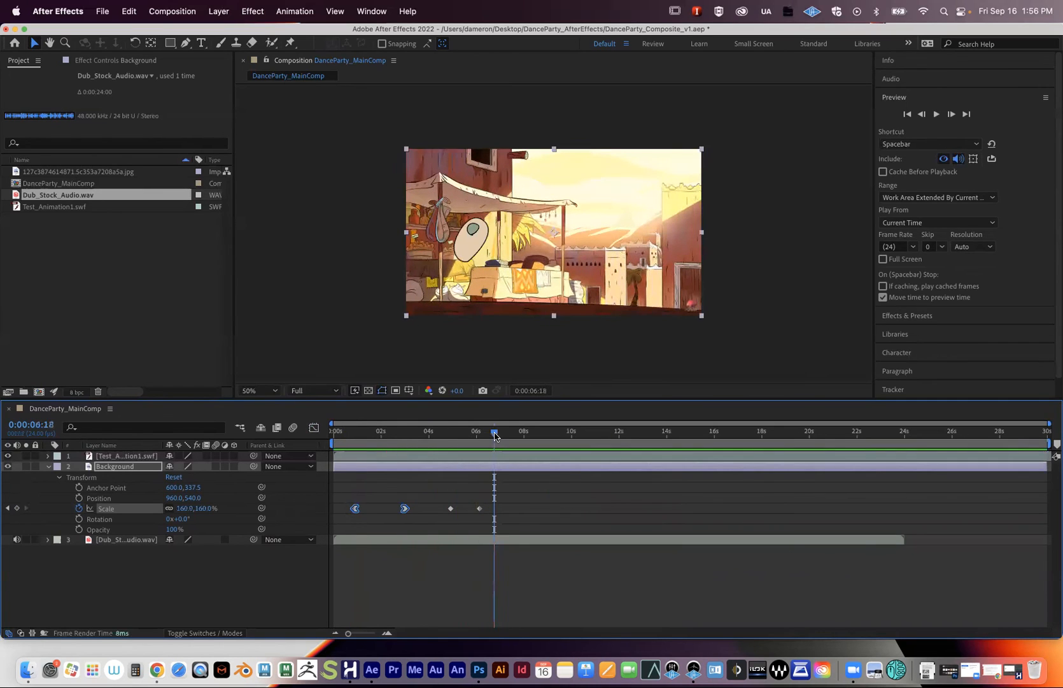
- Collapse Background, end the work area at about 6 seconds, and preview and scrub within it
{"action": "left_click", "coordinate": [47, 467]}
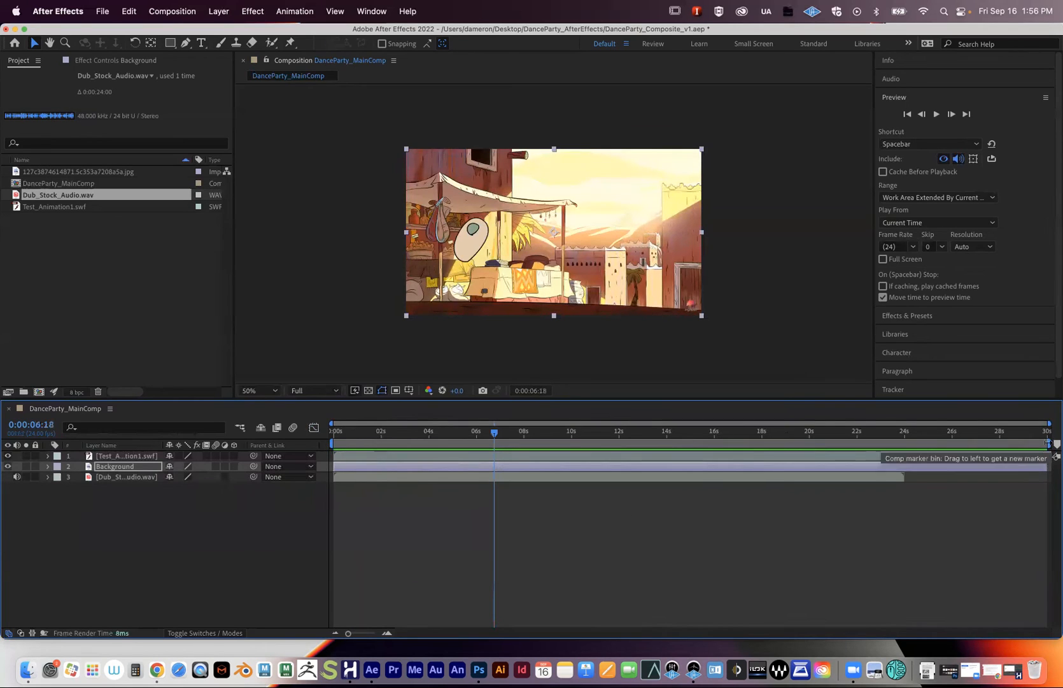
{"action": "left_click_drag", "start_coordinate": [1005, 444], "coordinate": [476, 431]}
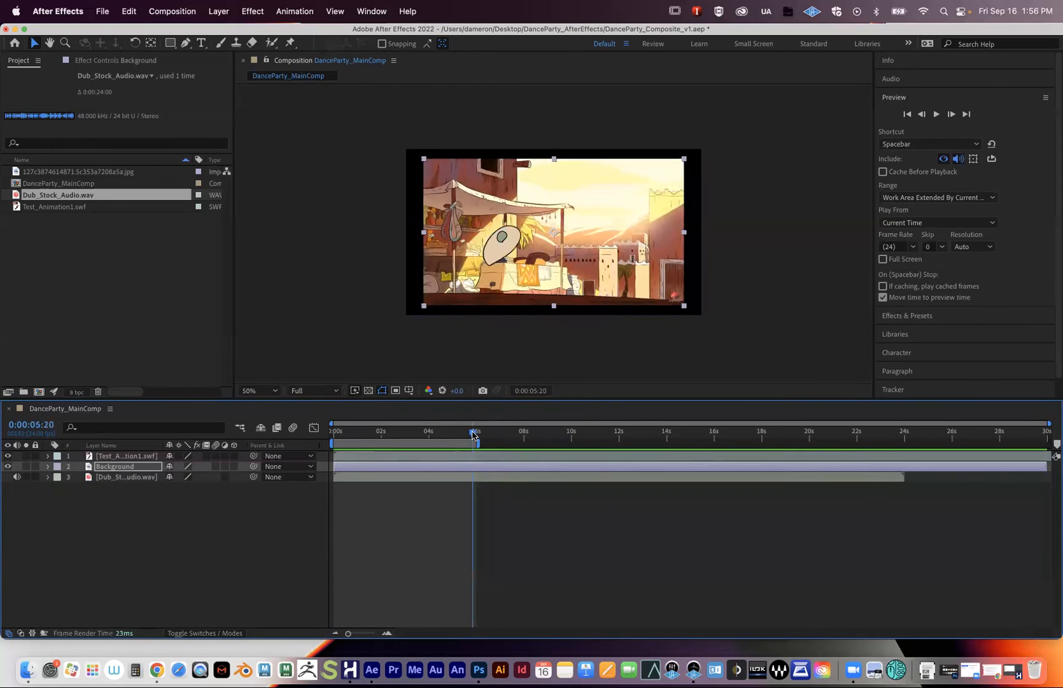
{"action": "key", "text": "space"}
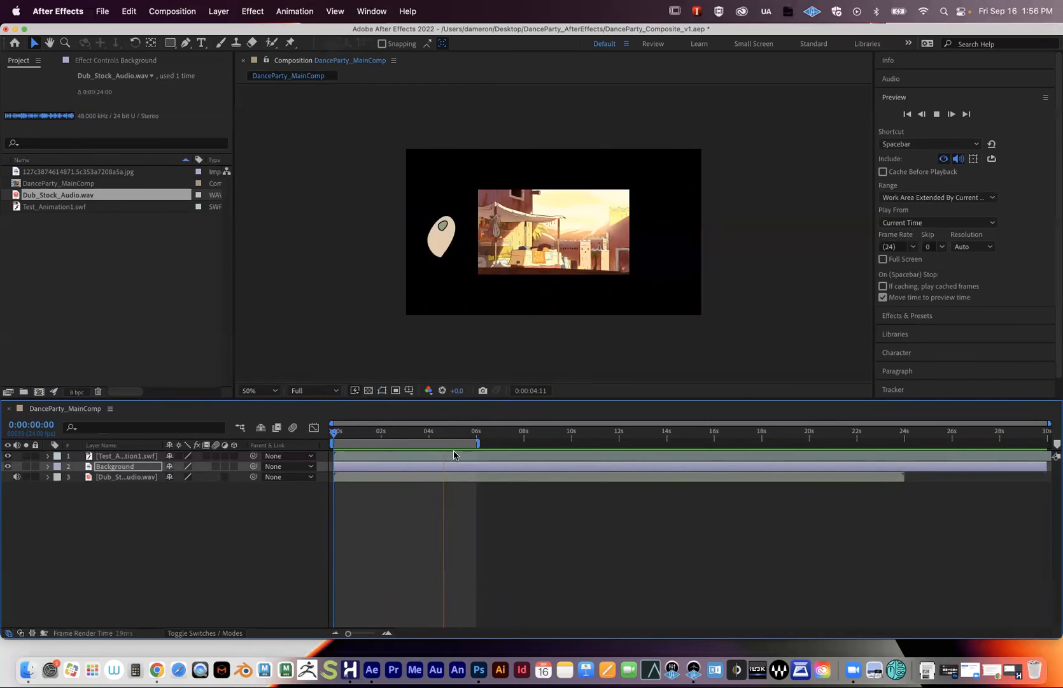
{"action": "left_click_drag", "start_coordinate": [401, 434], "coordinate": [458, 439]}
{"action": "key", "text": "space"}
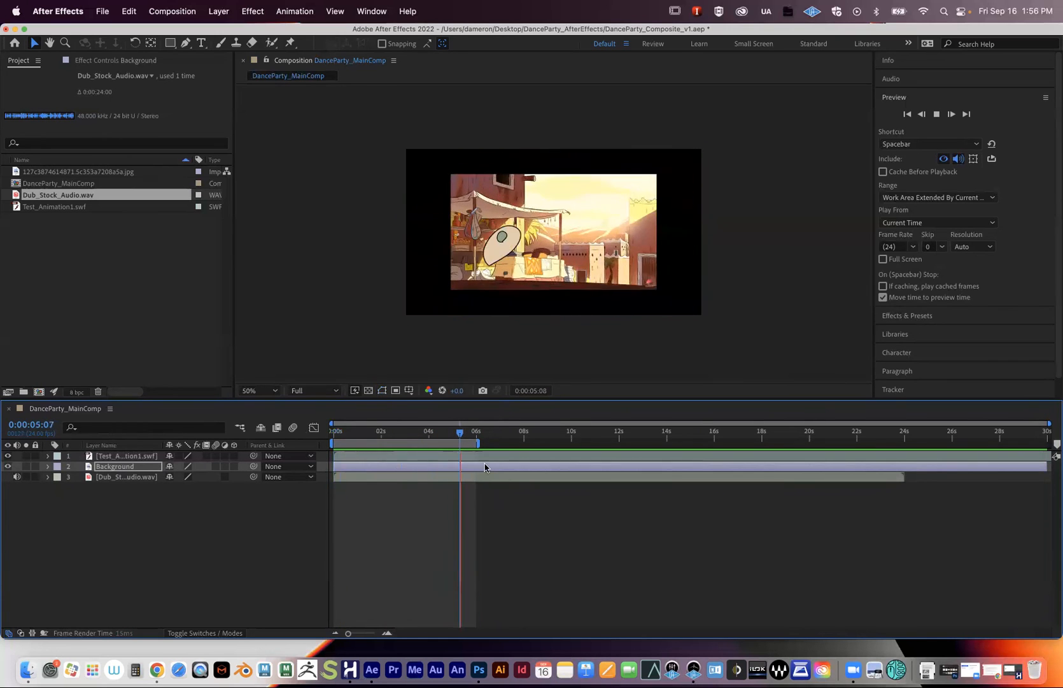
{"action": "left_click", "coordinate": [473, 432]}
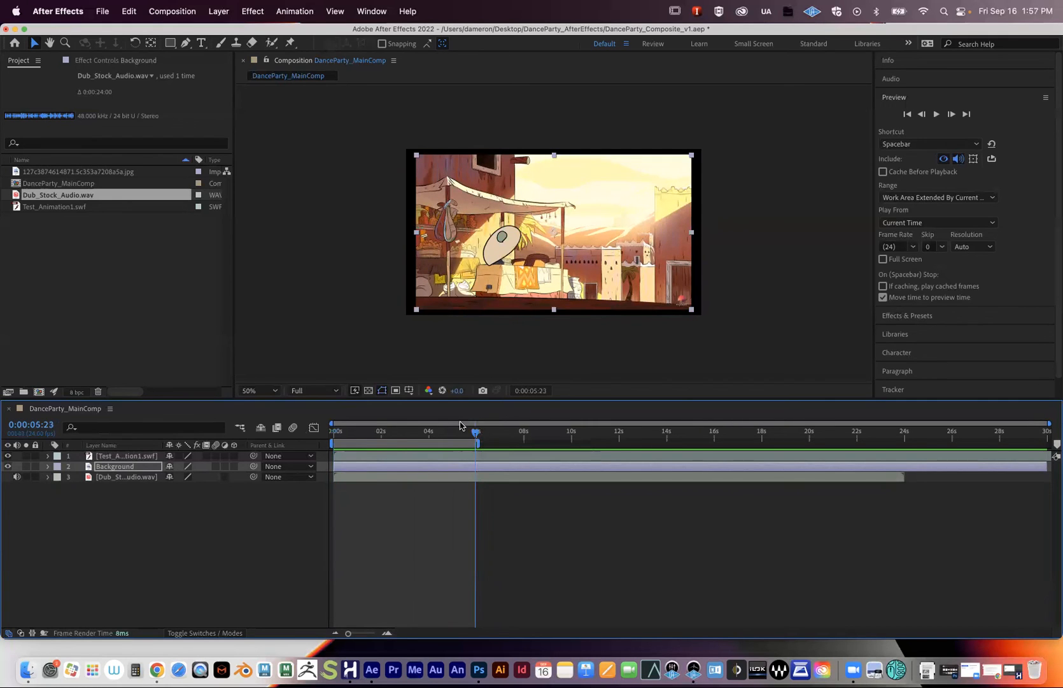
{"action": "left_click_drag", "start_coordinate": [439, 438], "coordinate": [396, 438]}
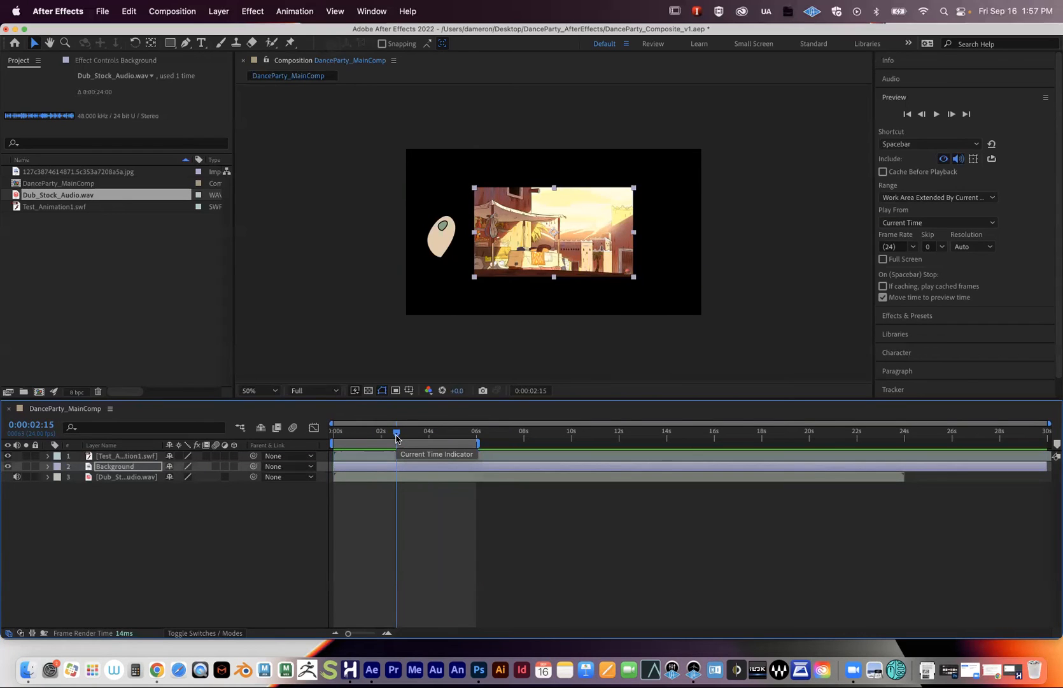
- Select the Background layer and expand its Transform group to show the Scale keyframes
{"action": "left_click", "coordinate": [175, 504]}
{"action": "left_click_drag", "start_coordinate": [386, 435], "coordinate": [355, 438]}
{"action": "left_click", "coordinate": [56, 468]}
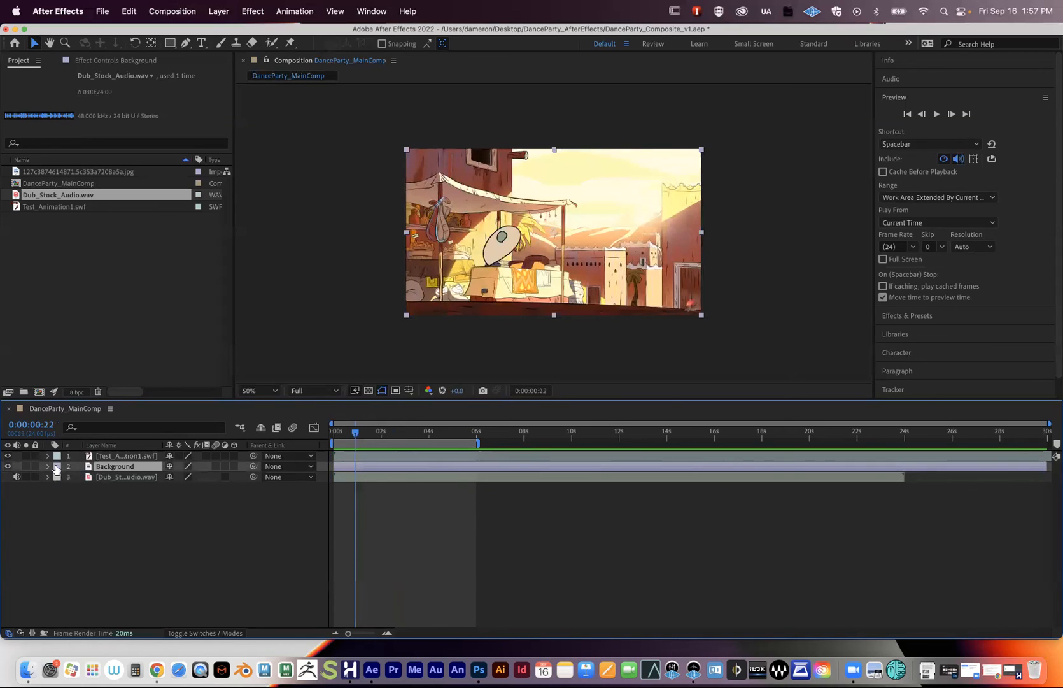
{"action": "left_click", "coordinate": [48, 467]}
{"action": "left_click", "coordinate": [350, 503]}
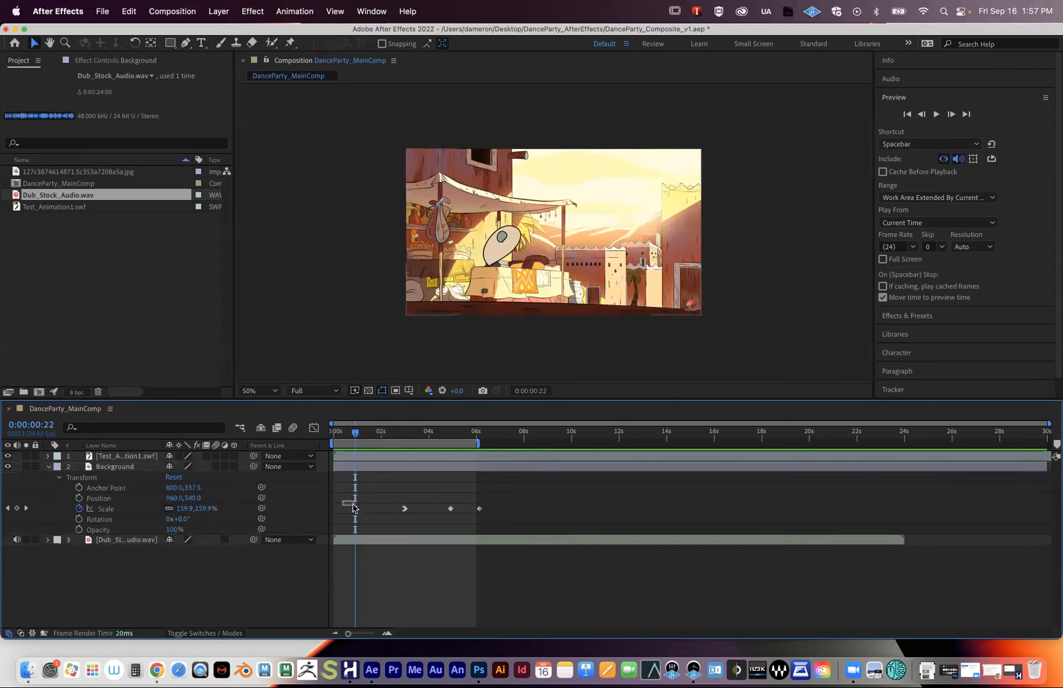
- Delete the three later Scale keyframes and then the remaining one, and collapse Background
{"action": "left_click_drag", "start_coordinate": [382, 504], "coordinate": [503, 527]}
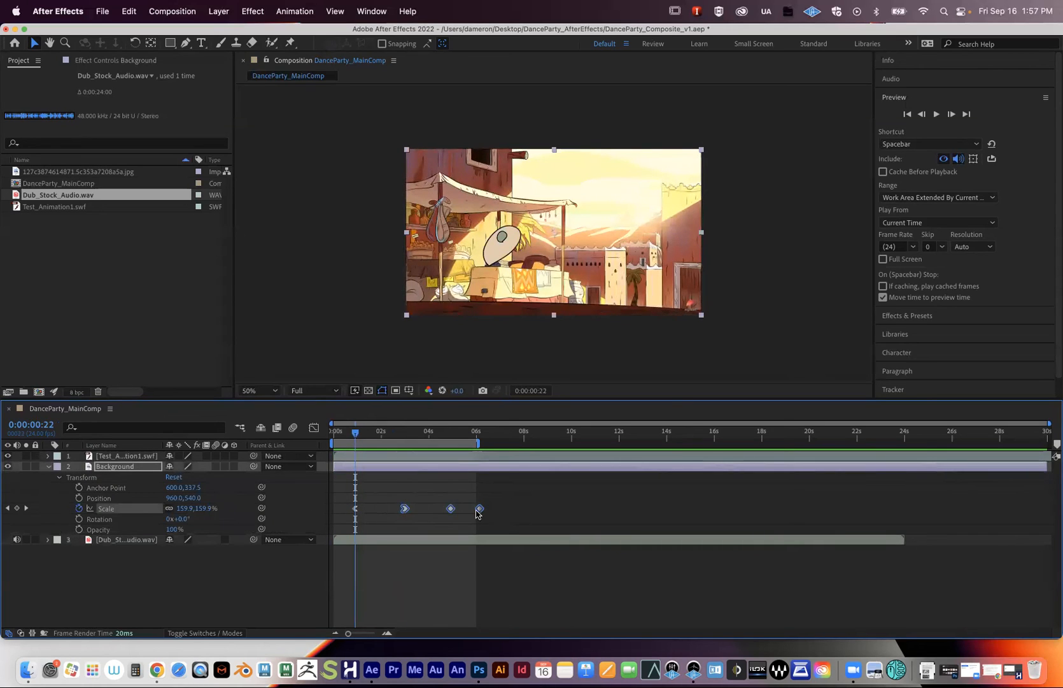
{"action": "key", "text": "Delete"}
{"action": "key", "text": "super+z"}
{"action": "left_click_drag", "start_coordinate": [389, 490], "coordinate": [530, 520]}
{"action": "key", "text": "Delete"}
{"action": "left_click_drag", "start_coordinate": [349, 503], "coordinate": [388, 521]}
{"action": "key", "text": "Delete"}
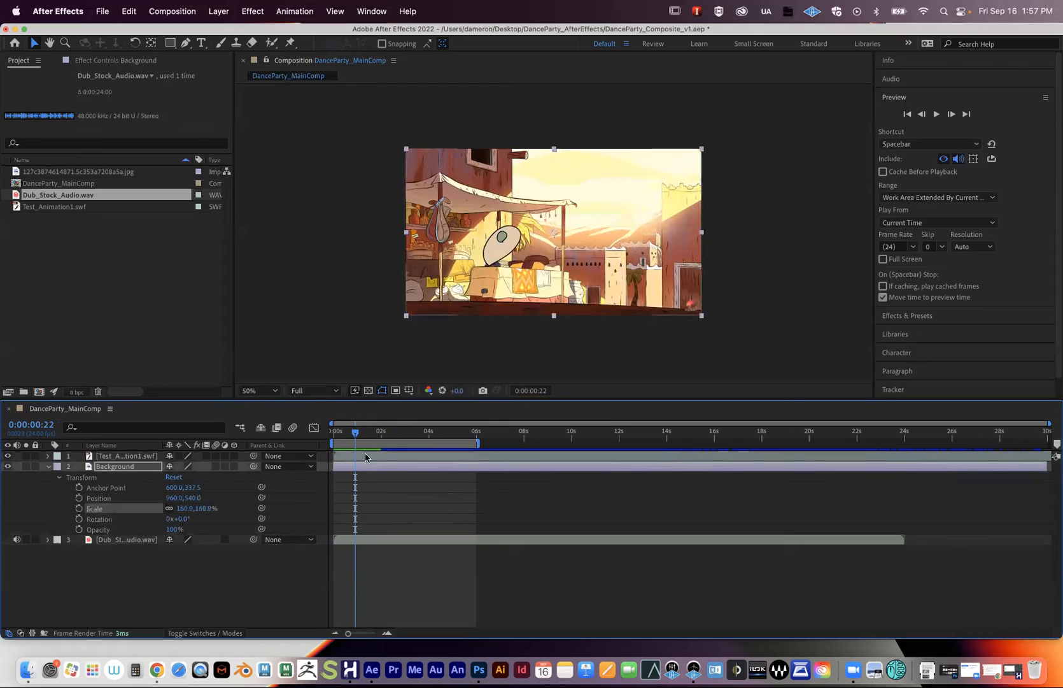
{"action": "left_click", "coordinate": [48, 468]}
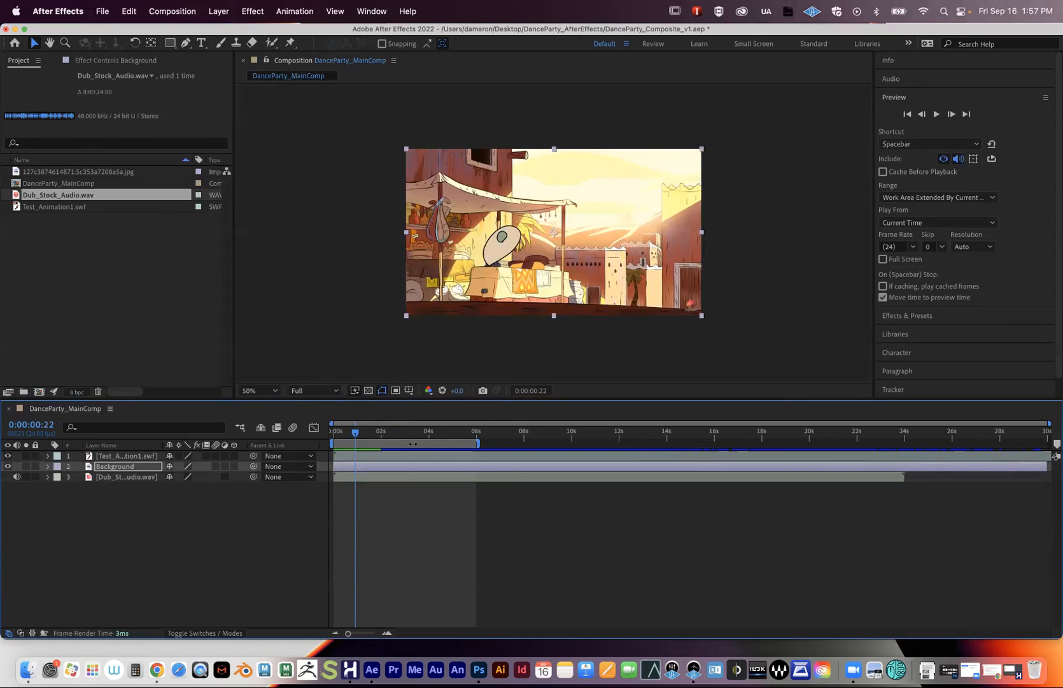
- Select Test_Animation1.swf, widen the layer name column, and reveal the layer's Scale property
{"action": "left_click_drag", "start_coordinate": [373, 438], "coordinate": [376, 435]}
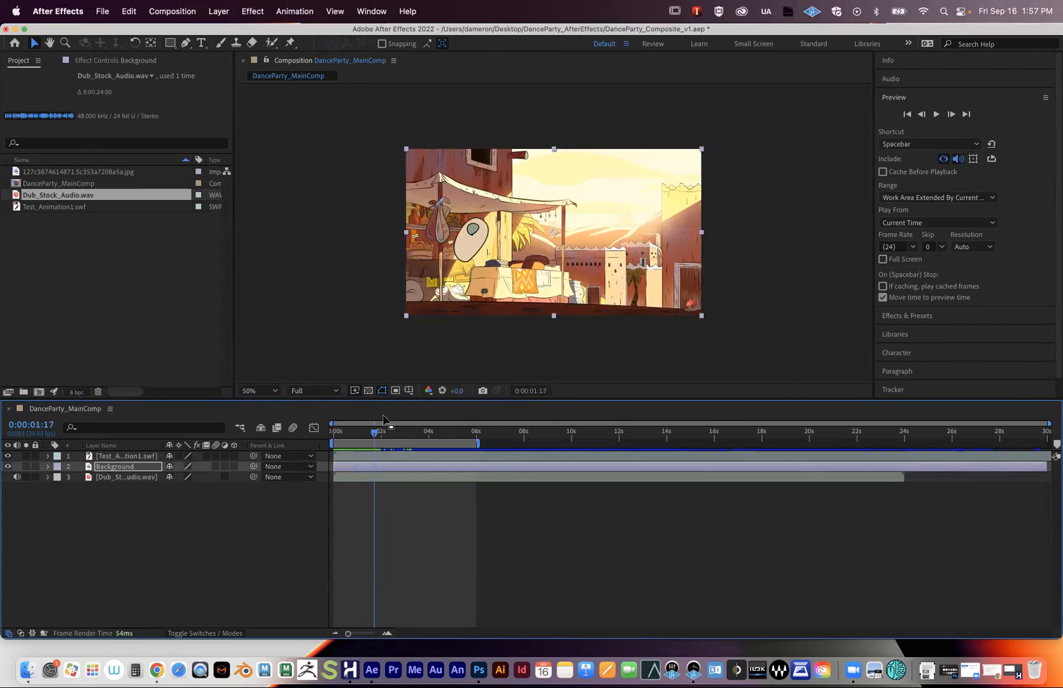
{"action": "scroll", "coordinate": [463, 275], "scroll_direction": "up", "scroll_amount": 2}
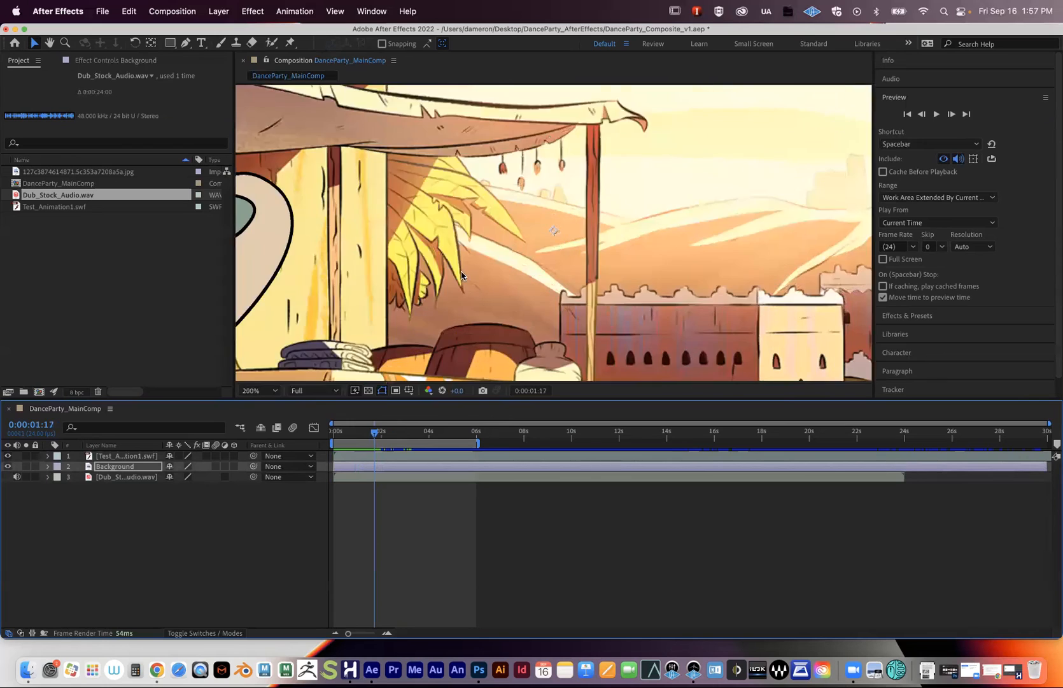
{"action": "scroll", "coordinate": [463, 275], "scroll_direction": "down", "scroll_amount": 1}
{"action": "left_click", "coordinate": [163, 459]}
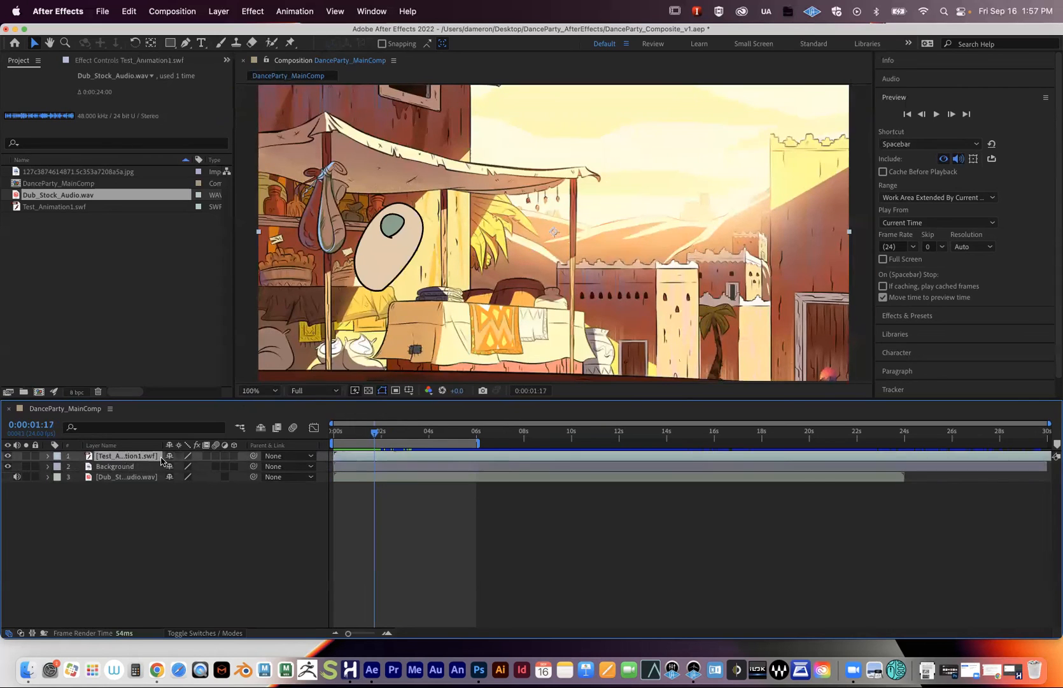
{"action": "left_click_drag", "start_coordinate": [164, 445], "coordinate": [251, 446]}
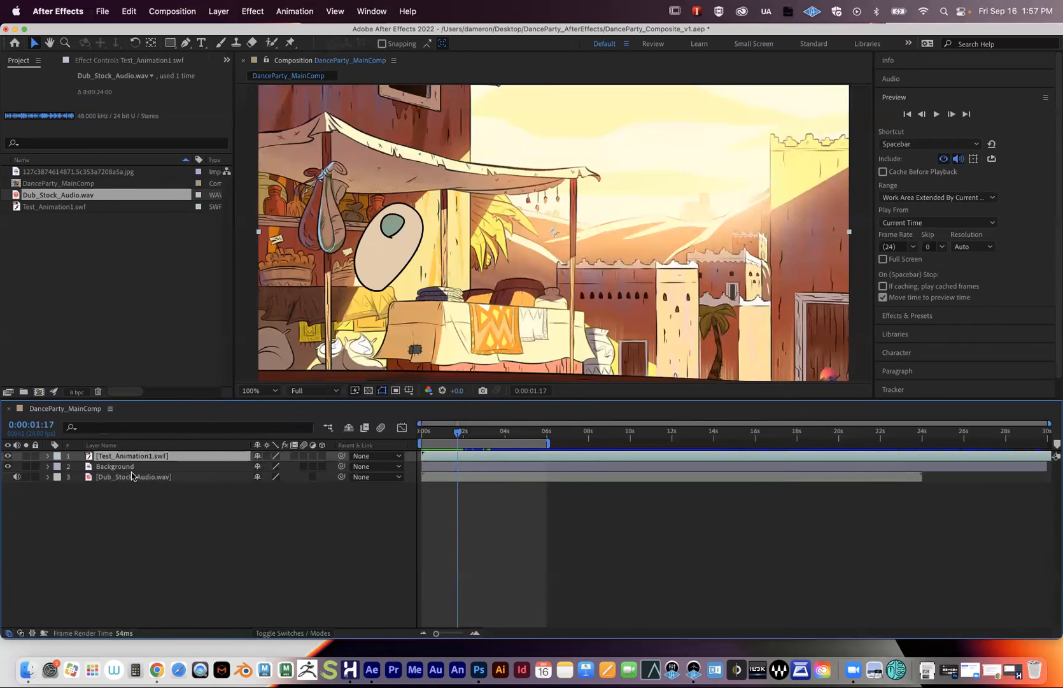
{"action": "key", "text": "s"}
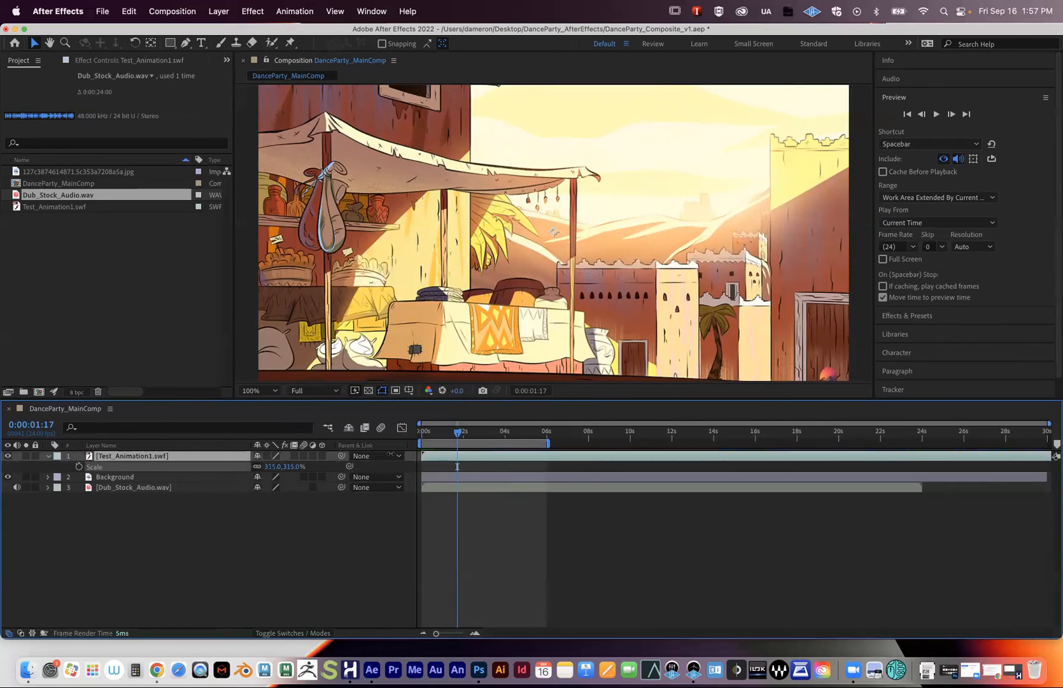
- Scale the character to 430% and move it down and right into frame
{"action": "left_click_drag", "start_coordinate": [274, 467], "coordinate": [347, 466]}
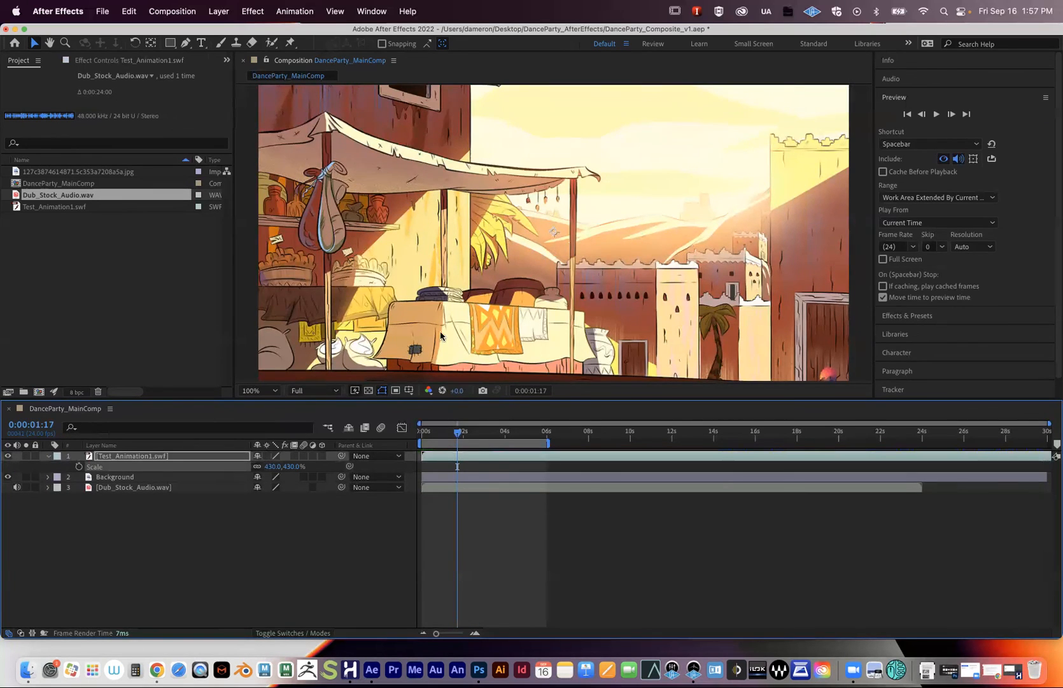
{"action": "scroll", "coordinate": [440, 335], "scroll_direction": "up", "scroll_amount": 3}
{"action": "scroll", "coordinate": [440, 335], "scroll_direction": "down", "scroll_amount": 4}
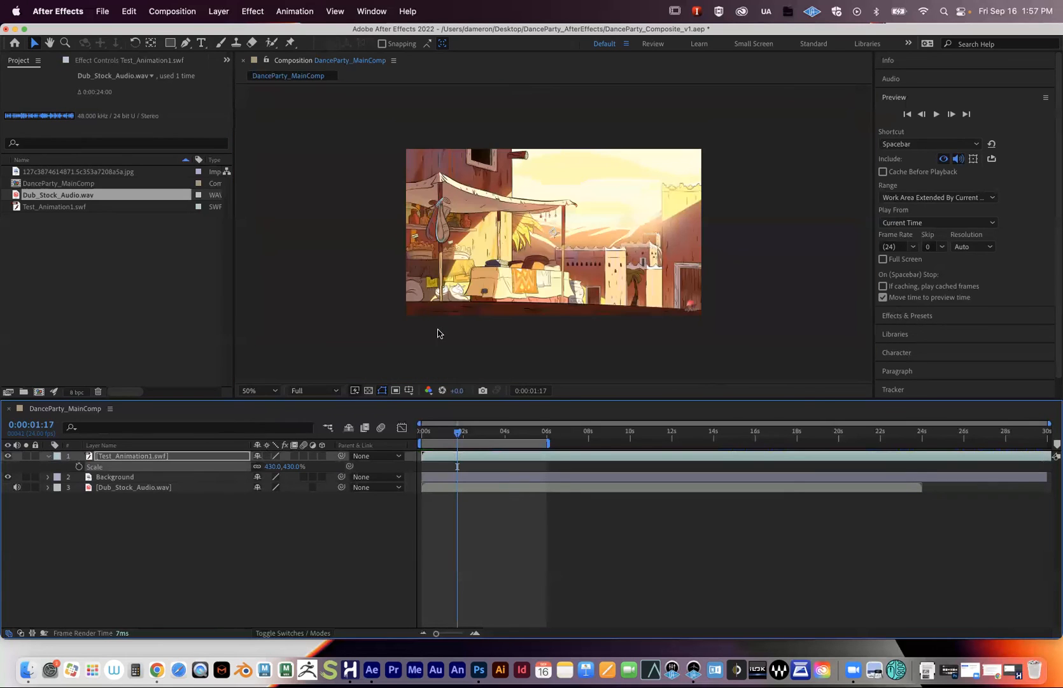
{"action": "scroll", "coordinate": [447, 309], "scroll_direction": "down", "scroll_amount": 4}
{"action": "left_click_drag", "start_coordinate": [466, 234], "coordinate": [566, 253]}
{"action": "scroll", "coordinate": [555, 248], "scroll_direction": "down", "scroll_amount": 2}
{"action": "scroll", "coordinate": [554, 249], "scroll_direction": "up", "scroll_amount": 10}
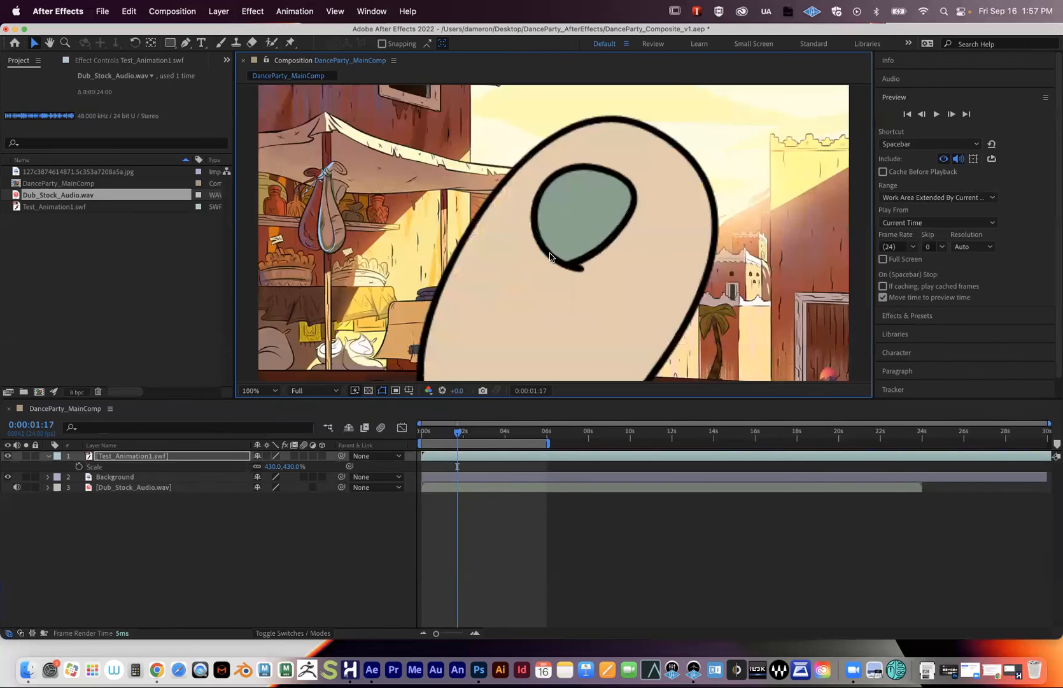
- Turn on Continuously Rasterize for Test_Animation1.swf so the 430% character renders sharply
{"action": "left_click_drag", "start_coordinate": [527, 237], "coordinate": [474, 297]}
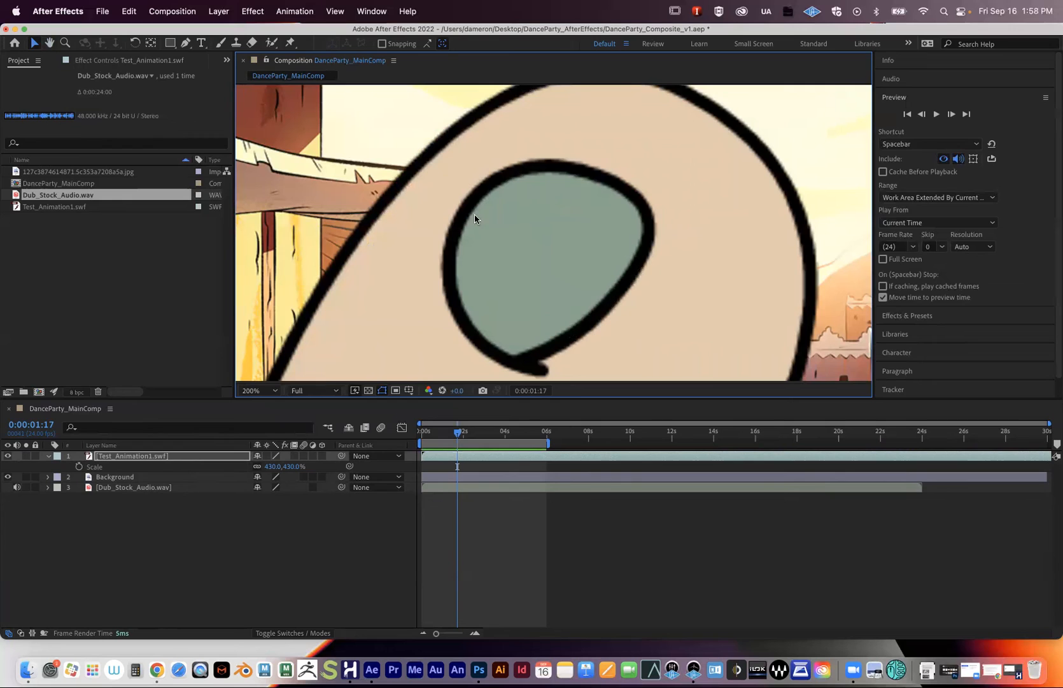
{"action": "left_click", "coordinate": [266, 456]}
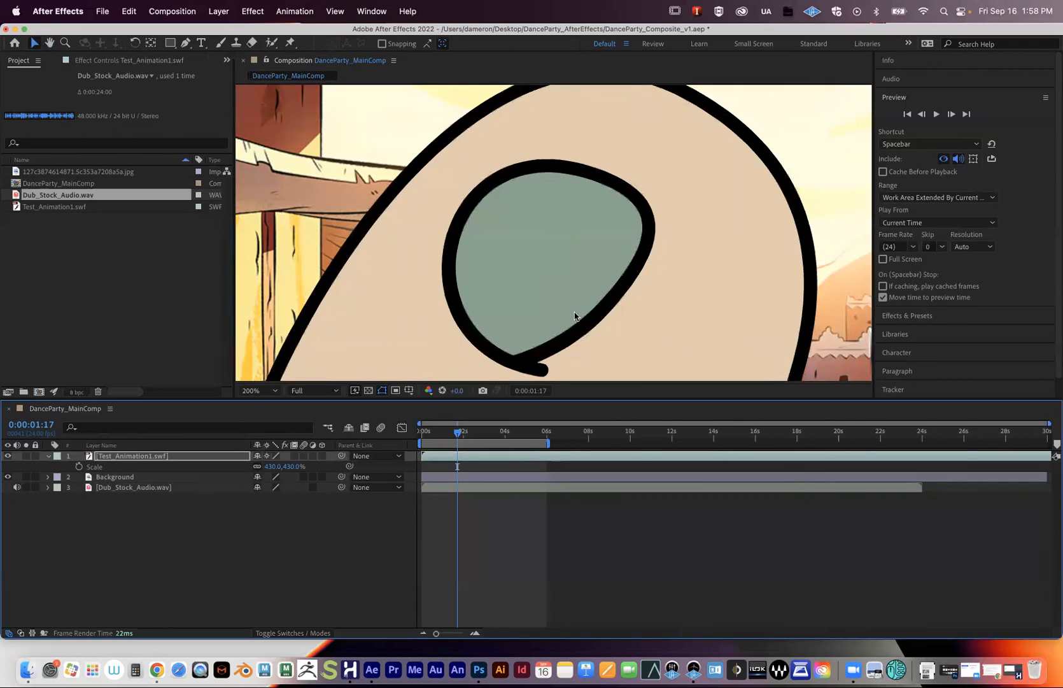
{"action": "scroll", "coordinate": [627, 223], "scroll_direction": "up", "scroll_amount": 2}
{"action": "scroll", "coordinate": [625, 229], "scroll_direction": "down", "scroll_amount": 5}
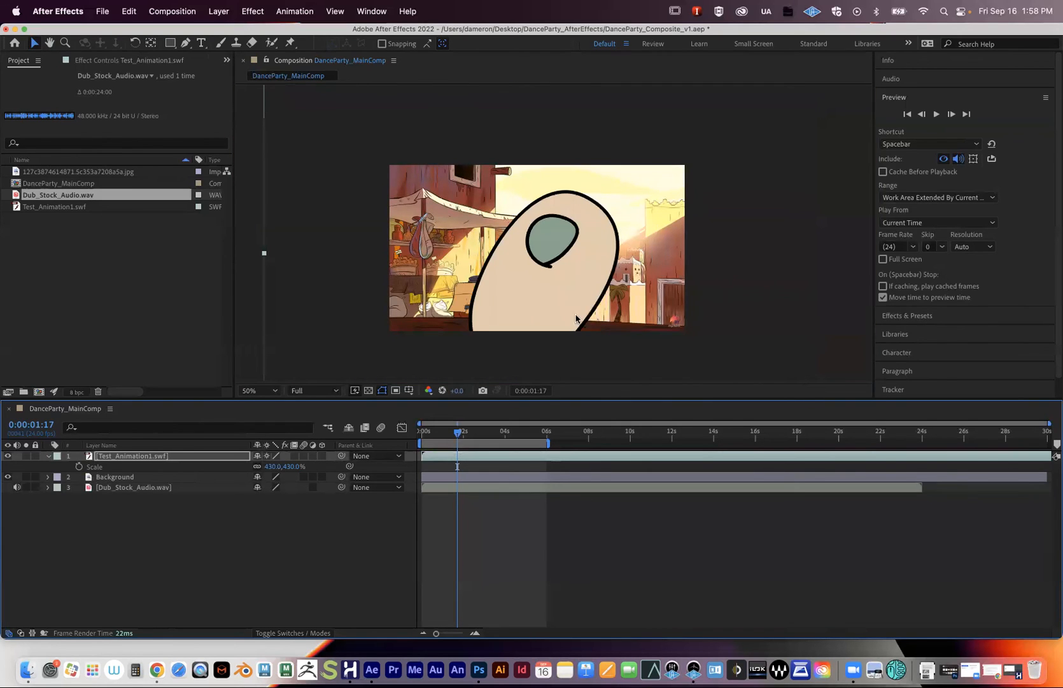
{"action": "scroll", "coordinate": [561, 324], "scroll_direction": "up", "scroll_amount": 6}
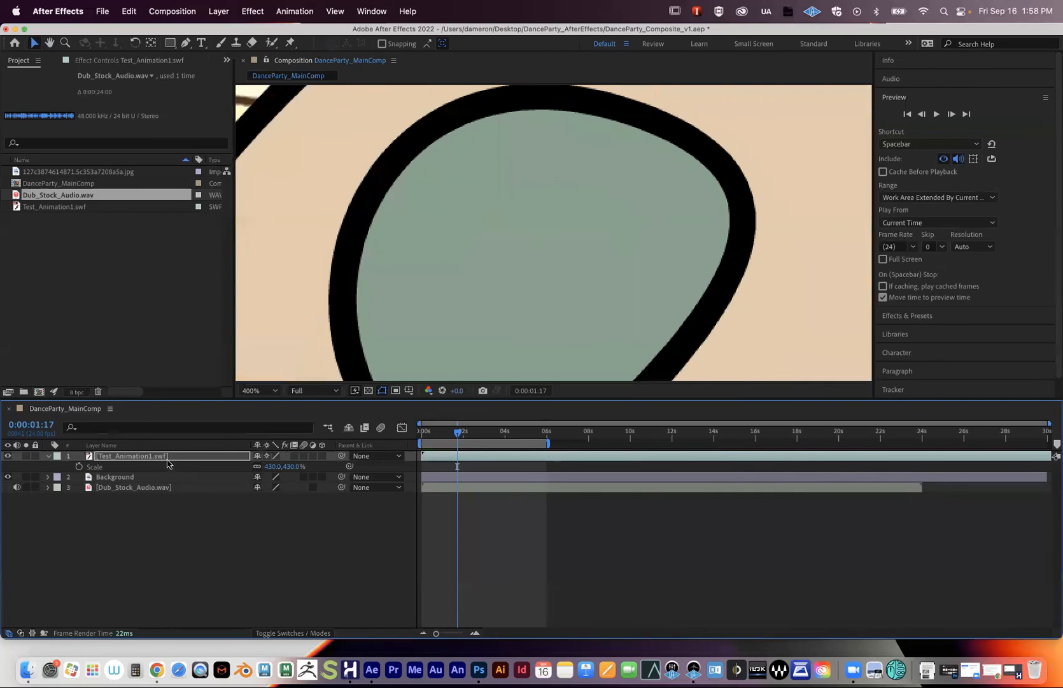
{"action": "left_click", "coordinate": [116, 459]}
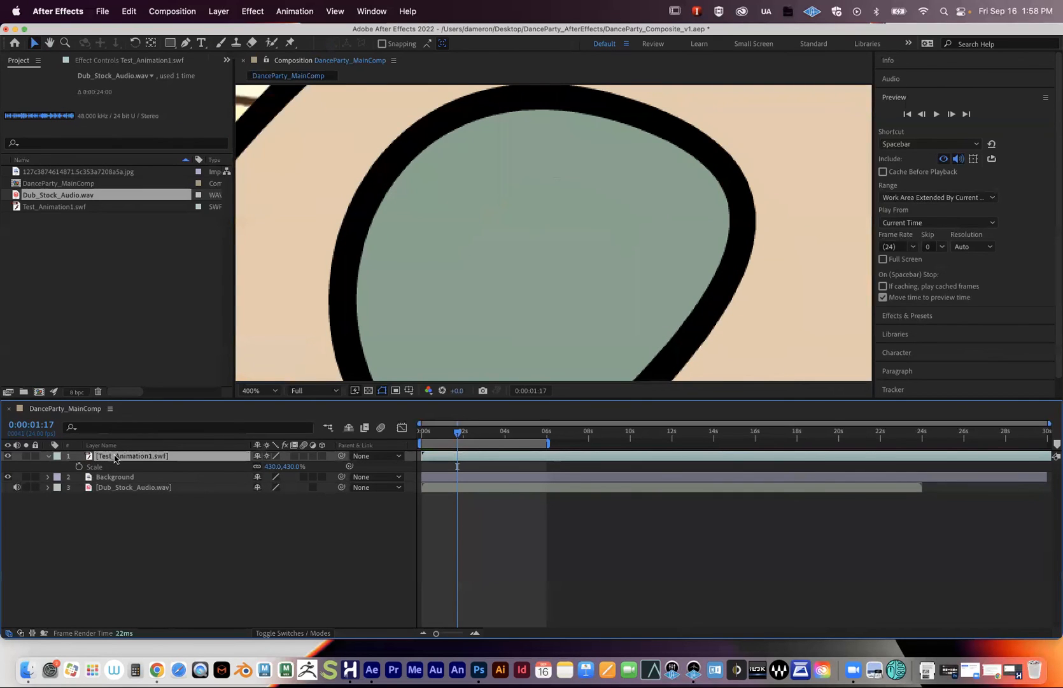
{"action": "left_click", "coordinate": [267, 457]}
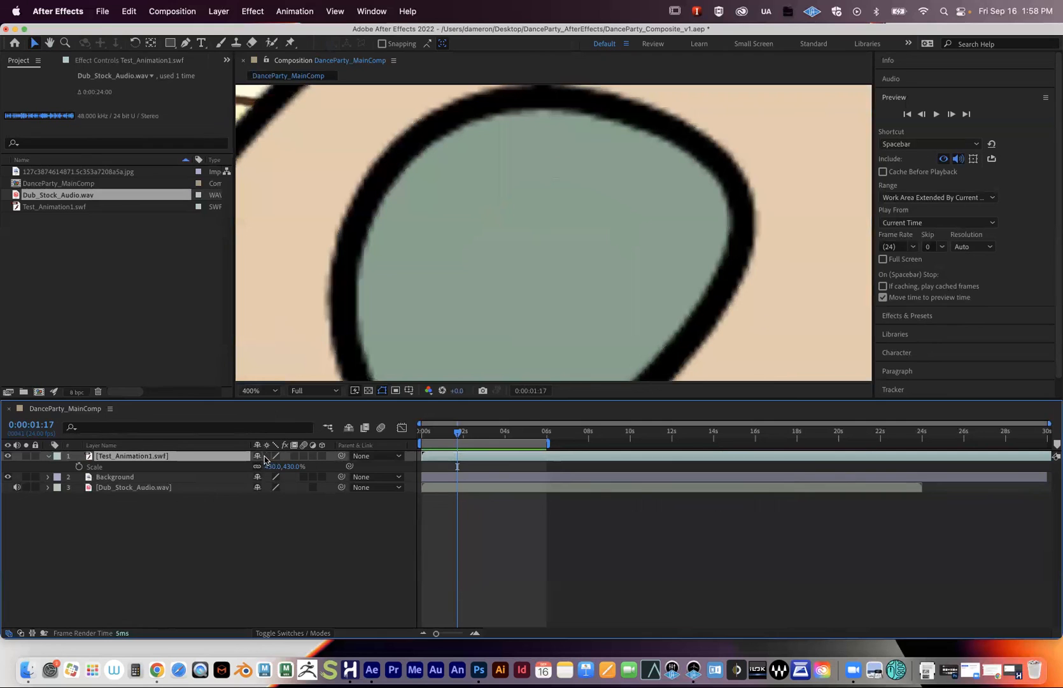
{"action": "left_click", "coordinate": [267, 457]}
{"action": "scroll", "coordinate": [438, 301], "scroll_direction": "down", "scroll_amount": 6}
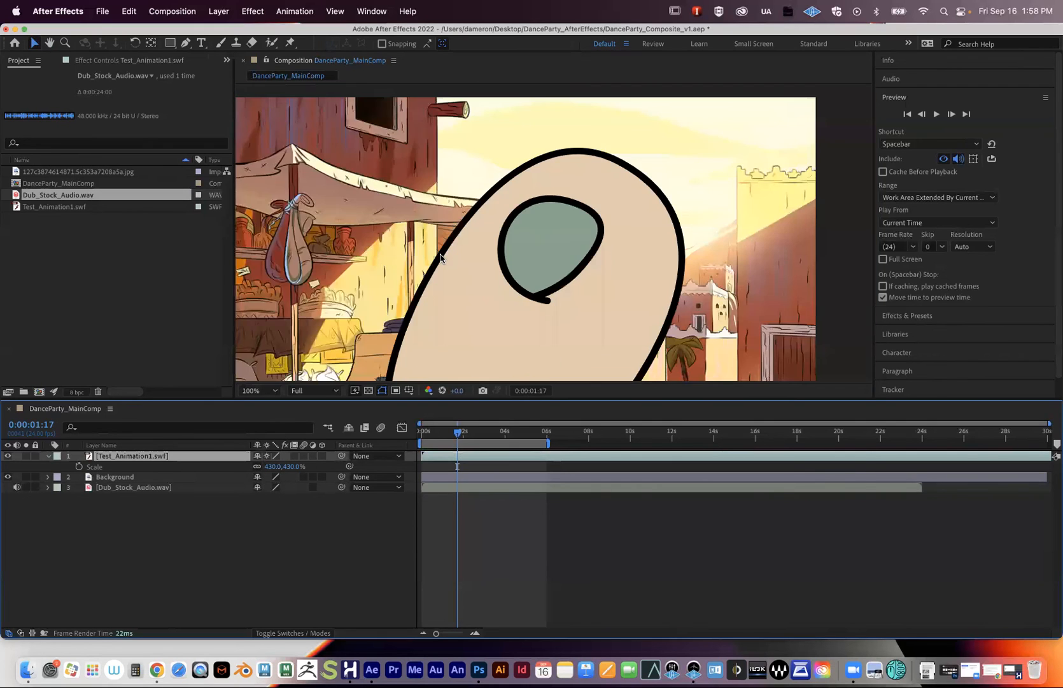
- Preview the composition from the beginning
{"action": "key", "text": "Home"}
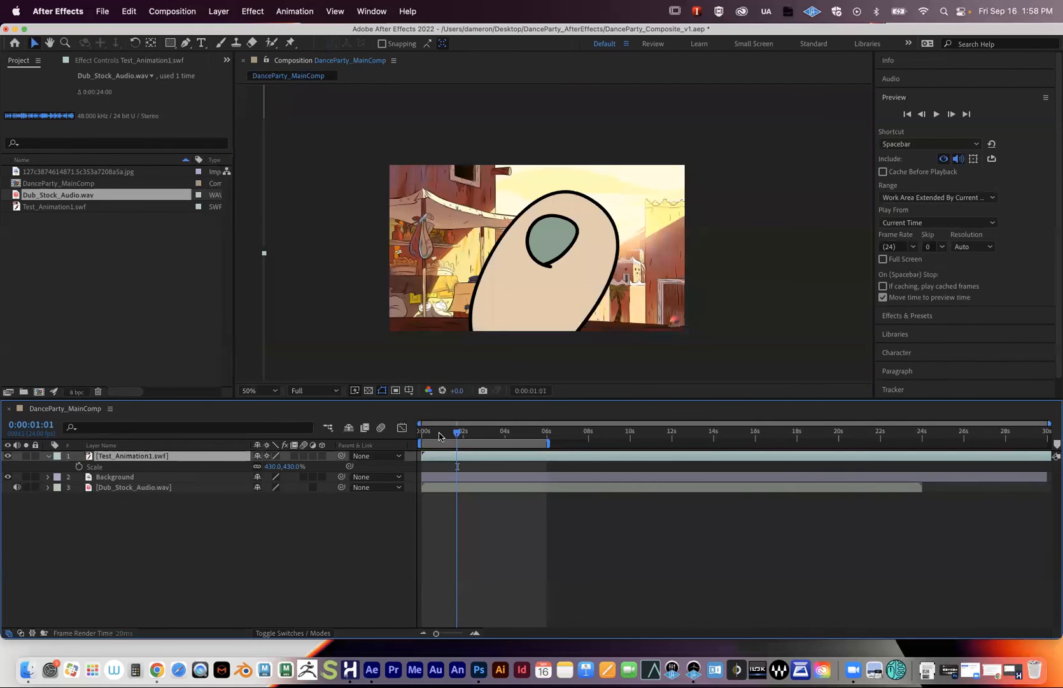
{"action": "key", "text": "space"}
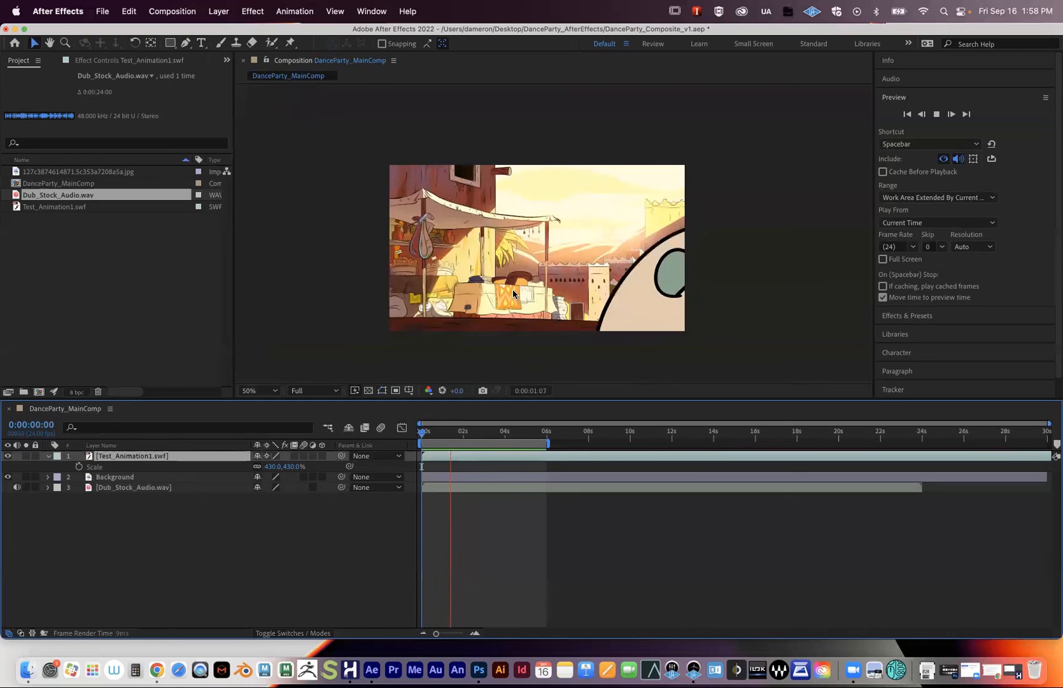
{"action": "key", "text": "space"}
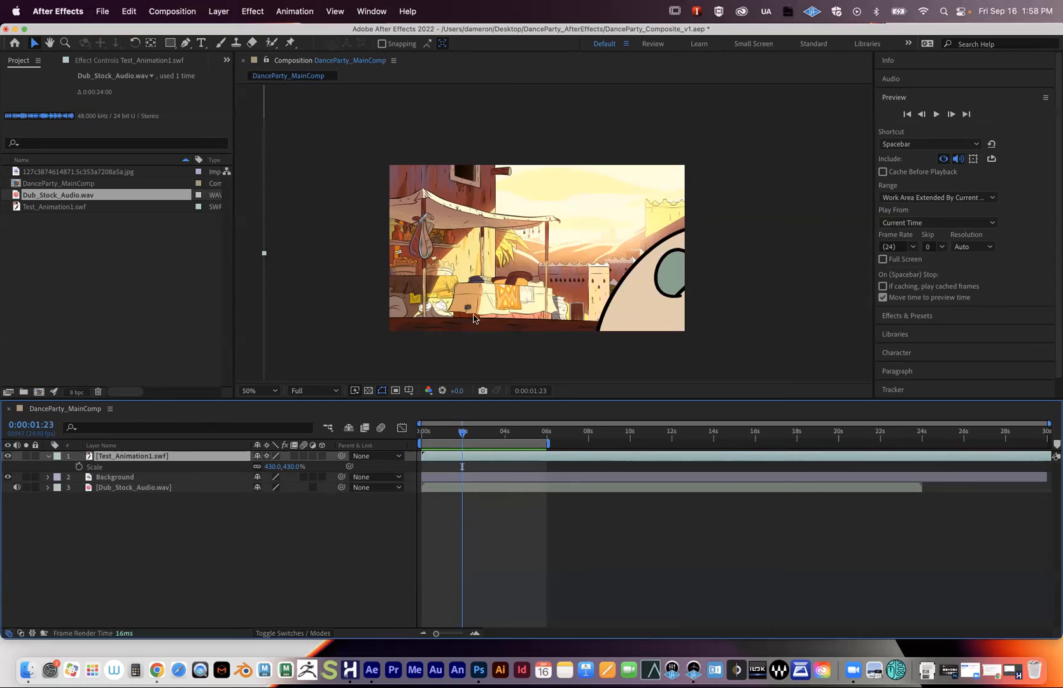
- Scrub to about 1:11, collapse the character layer, and toggle Background's visibility off and on twice
{"action": "left_click", "coordinate": [420, 436]}
{"action": "left_click_drag", "start_coordinate": [420, 435], "coordinate": [451, 436]}
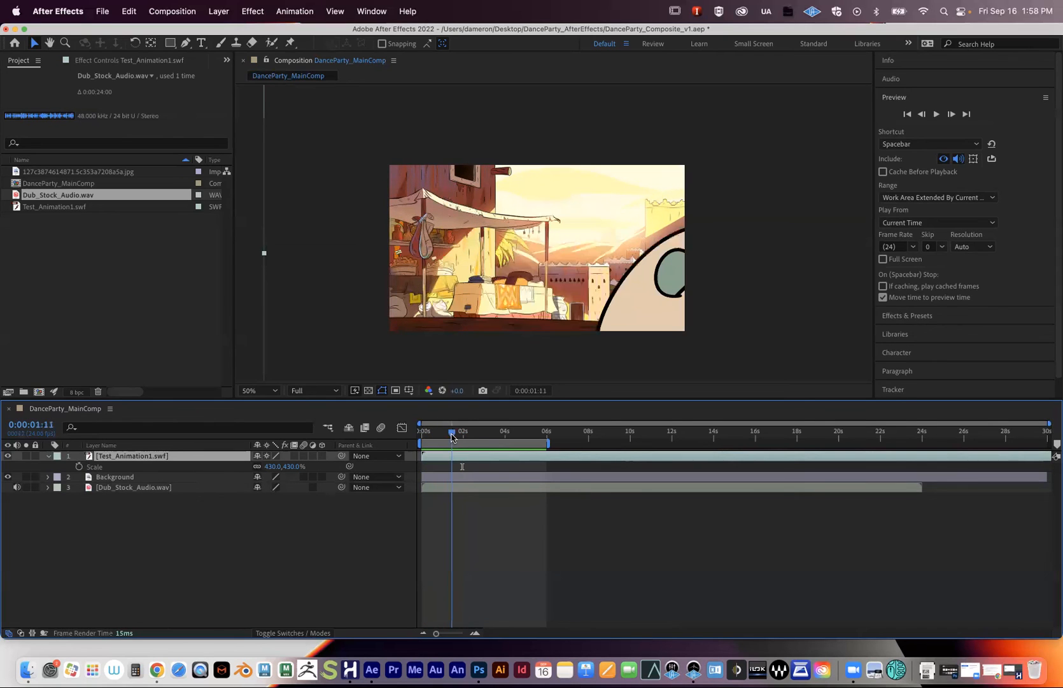
{"action": "left_click", "coordinate": [49, 456]}
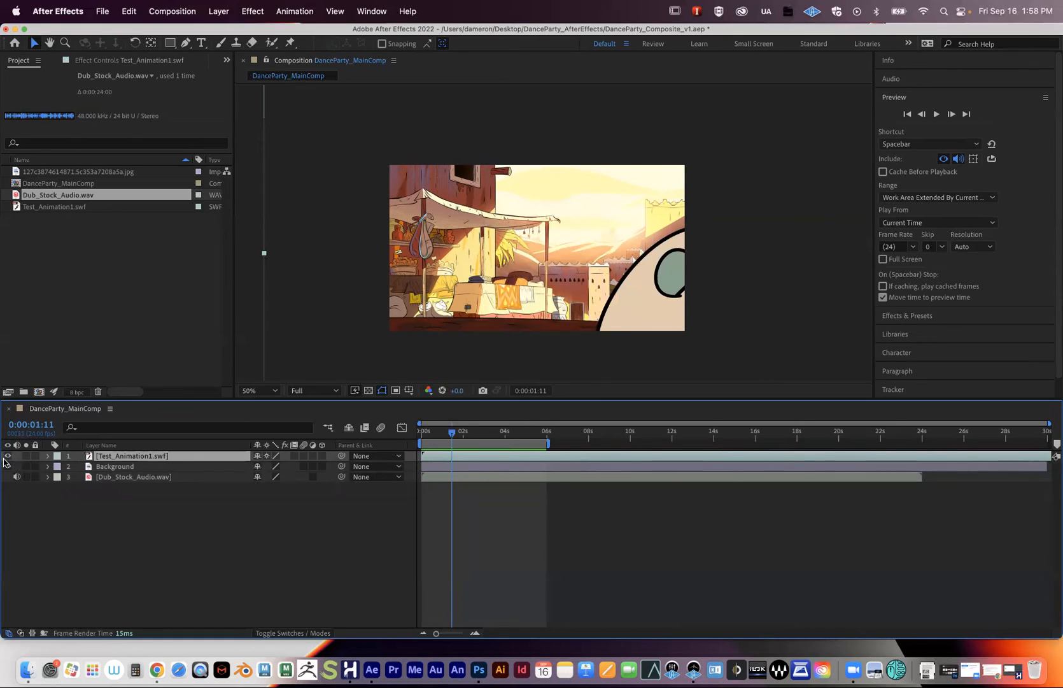
{"action": "left_click_drag", "start_coordinate": [453, 437], "coordinate": [451, 437]}
{"action": "left_click", "coordinate": [119, 467]}
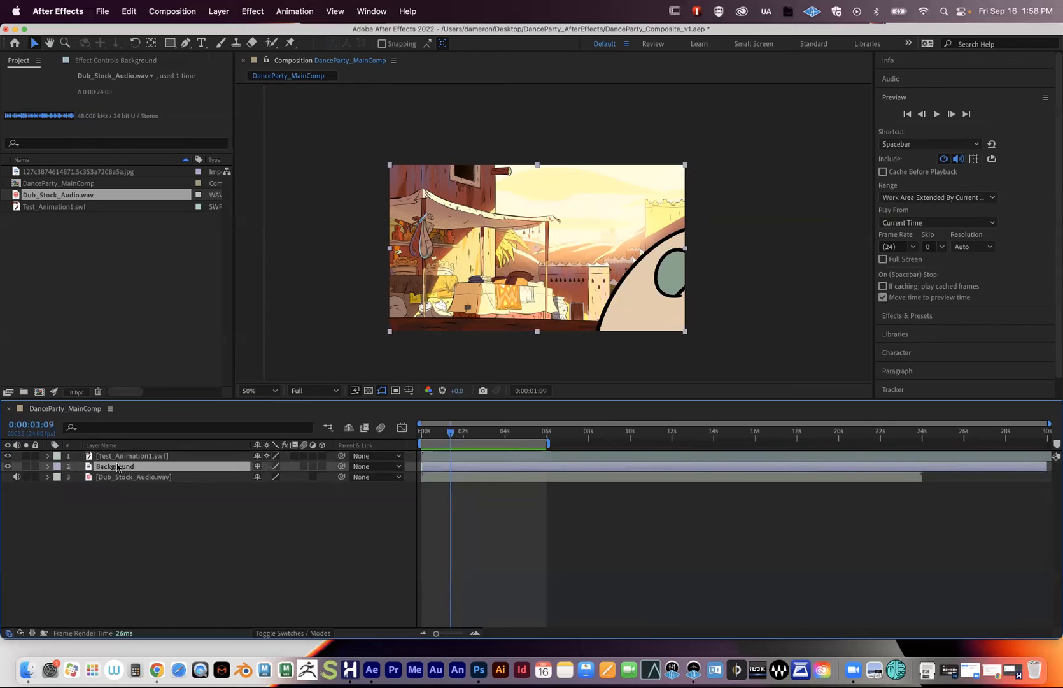
{"action": "left_click", "coordinate": [8, 466]}
{"action": "left_click", "coordinate": [8, 467]}
{"action": "left_click", "coordinate": [7, 466]}
{"action": "left_click", "coordinate": [8, 466]}
- Preview with Dub_Stock_Audio.wav muted, unmute it, then solo the Background layer
{"action": "left_click", "coordinate": [107, 477]}
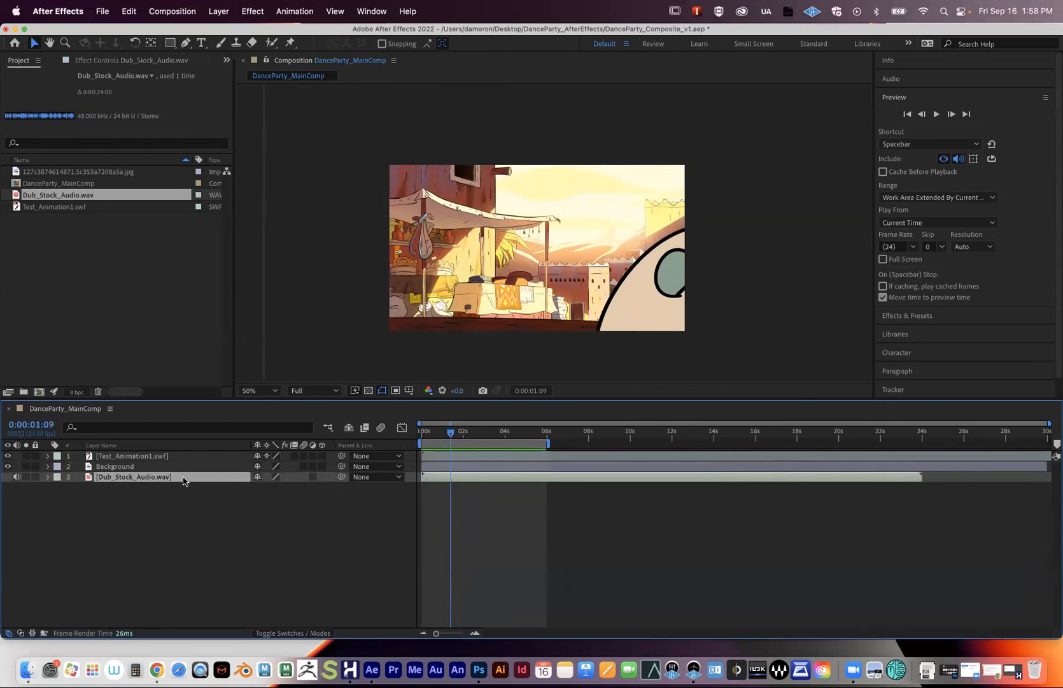
{"action": "left_click", "coordinate": [17, 477]}
{"action": "key", "text": "space"}
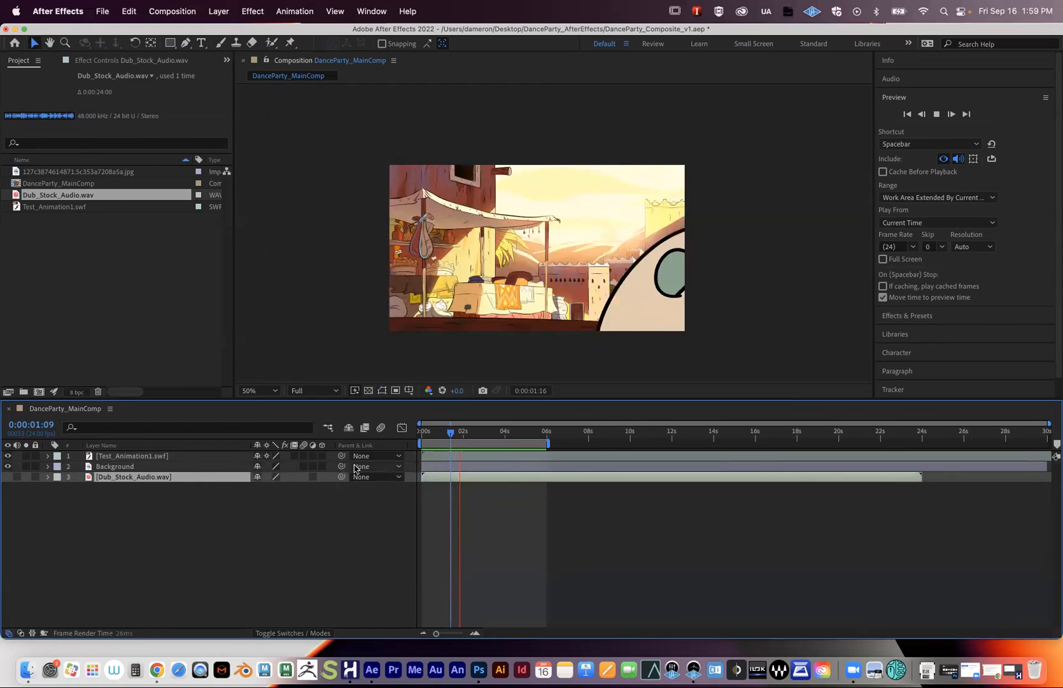
{"action": "key", "text": "space"}
{"action": "left_click", "coordinate": [17, 477]}
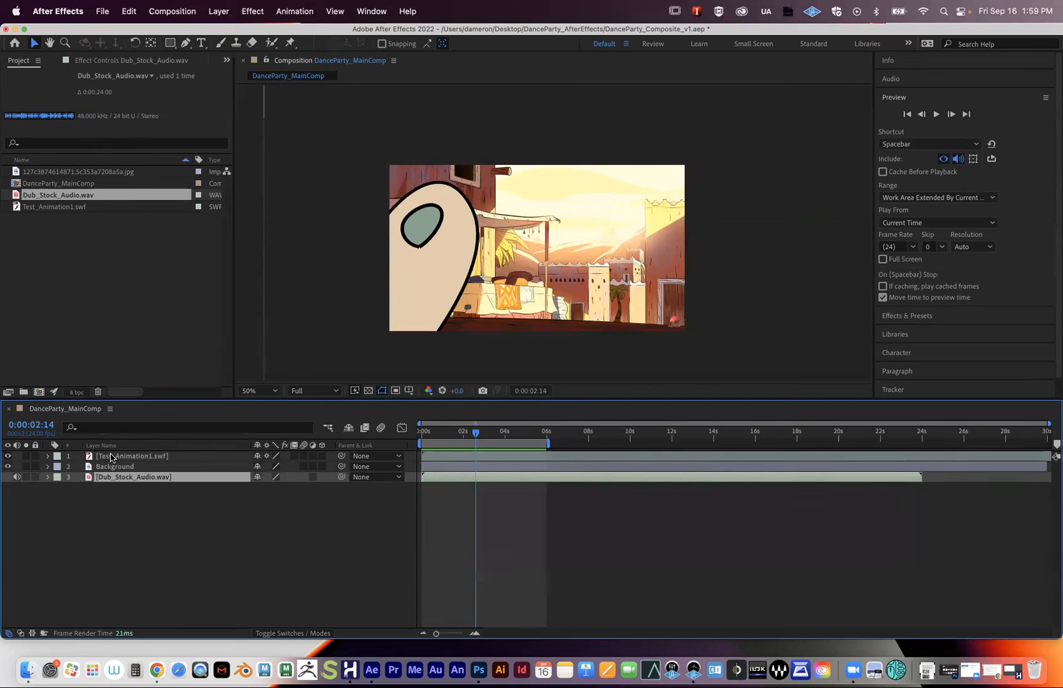
{"action": "left_click", "coordinate": [25, 467]}
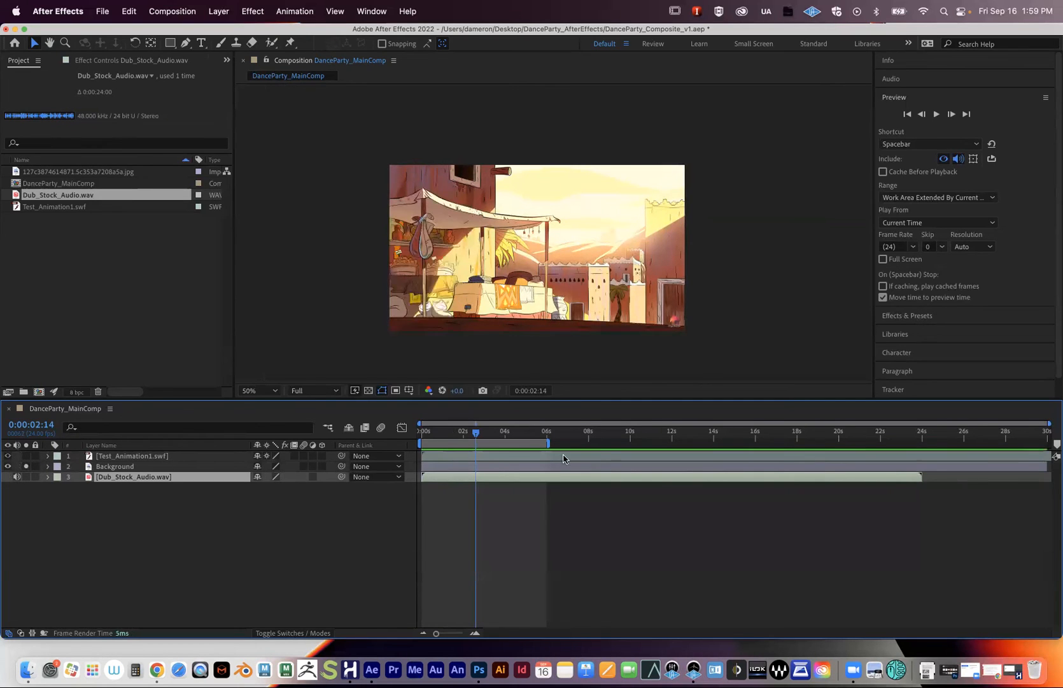
- At 3:12, unsolo Background and toggle the character layer's solo, leaving no layer soloed
{"action": "left_click", "coordinate": [494, 437]}
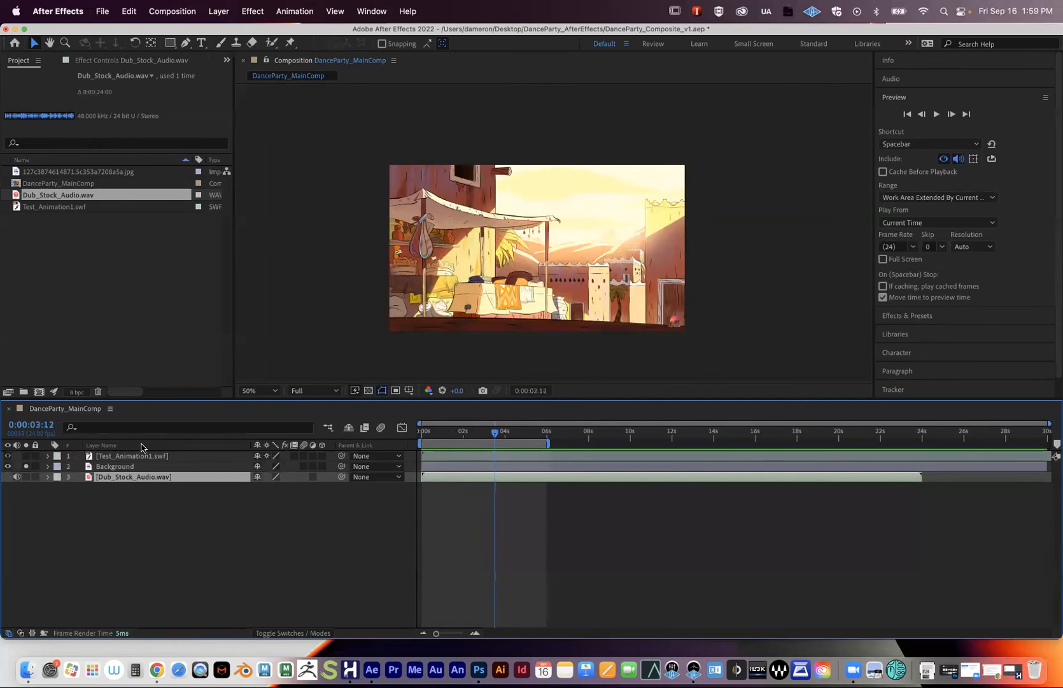
{"action": "left_click", "coordinate": [25, 467]}
{"action": "left_click", "coordinate": [26, 455]}
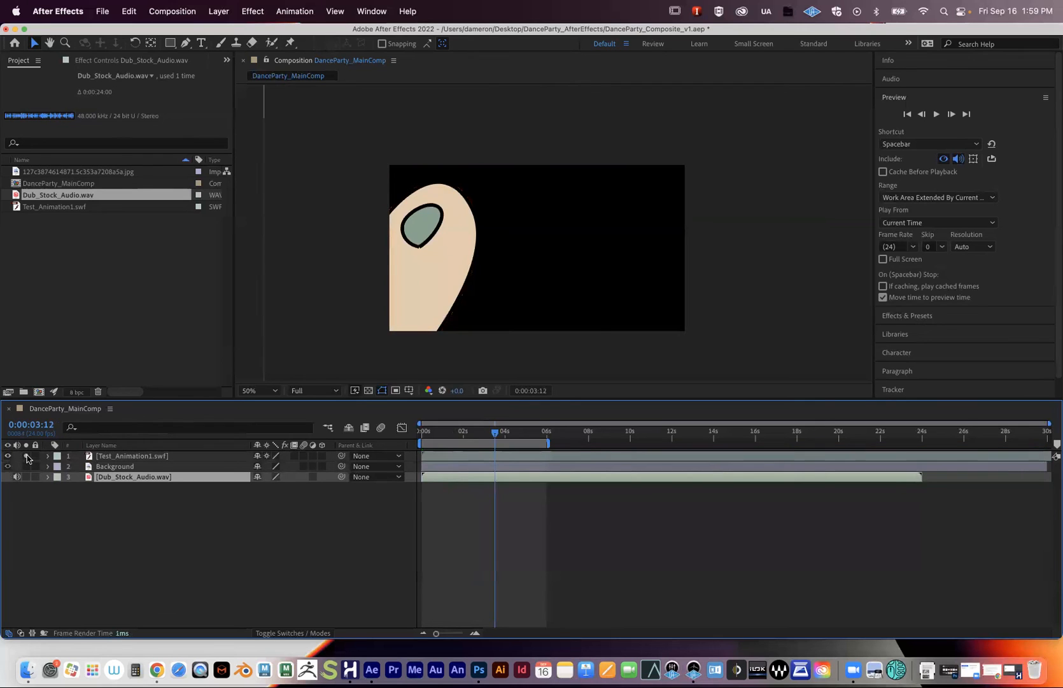
{"action": "left_click", "coordinate": [26, 456]}
{"action": "left_click", "coordinate": [26, 456]}
{"action": "left_click", "coordinate": [26, 455]}
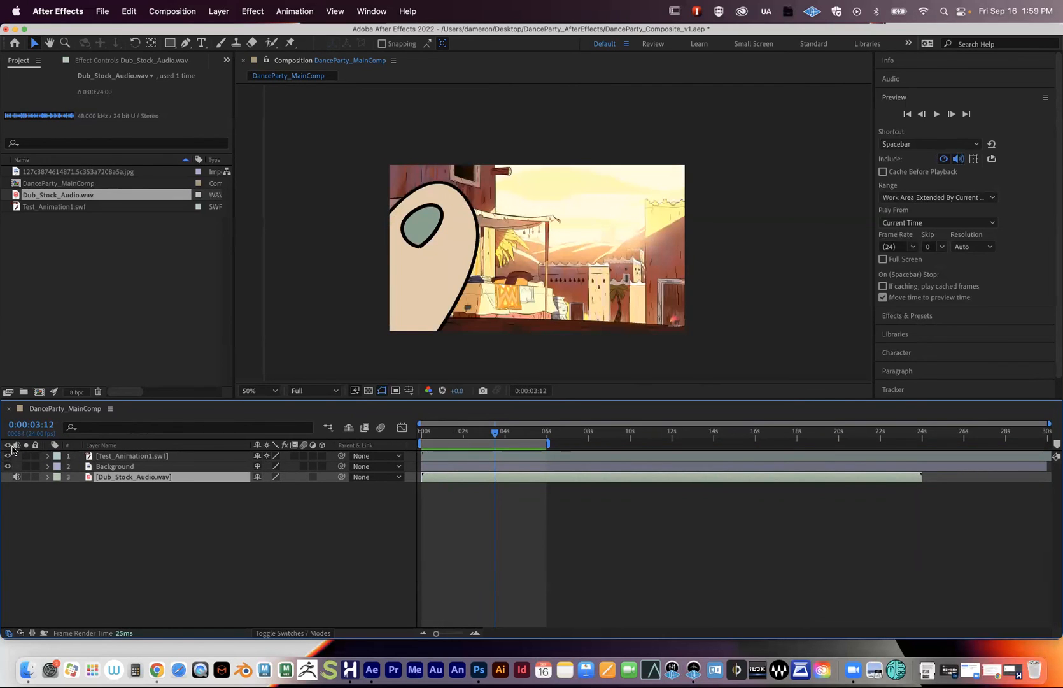
- Lock all three layers and scrub around 2 seconds to check the frames
{"action": "left_click", "coordinate": [36, 476]}
{"action": "left_click", "coordinate": [35, 466]}
{"action": "left_click", "coordinate": [35, 456]}
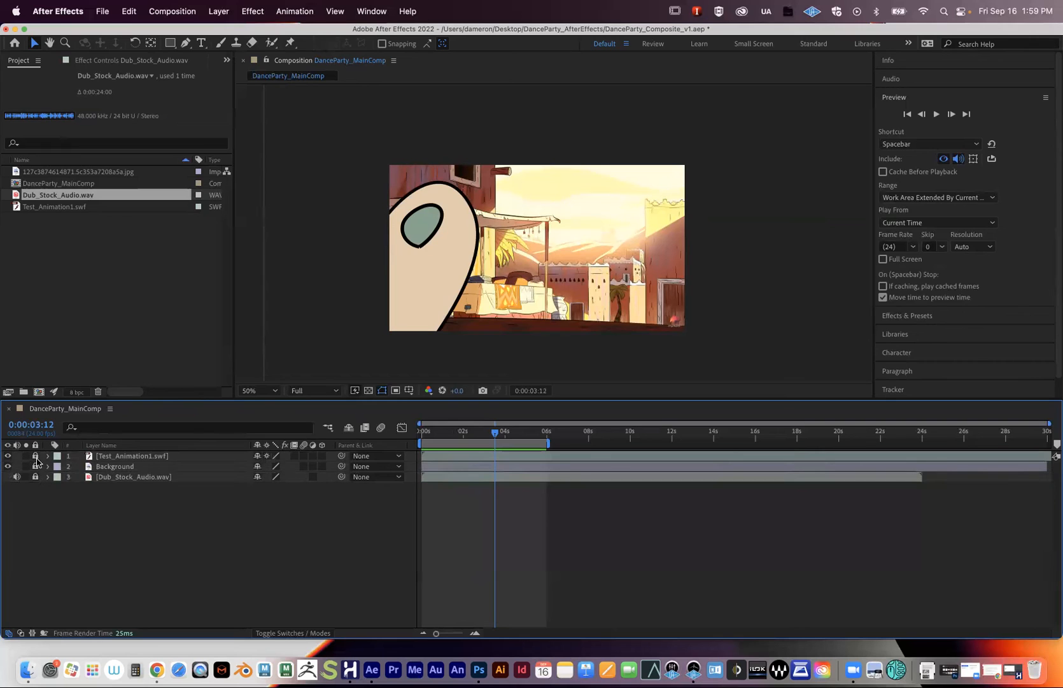
{"action": "left_click_drag", "start_coordinate": [495, 432], "coordinate": [479, 437]}
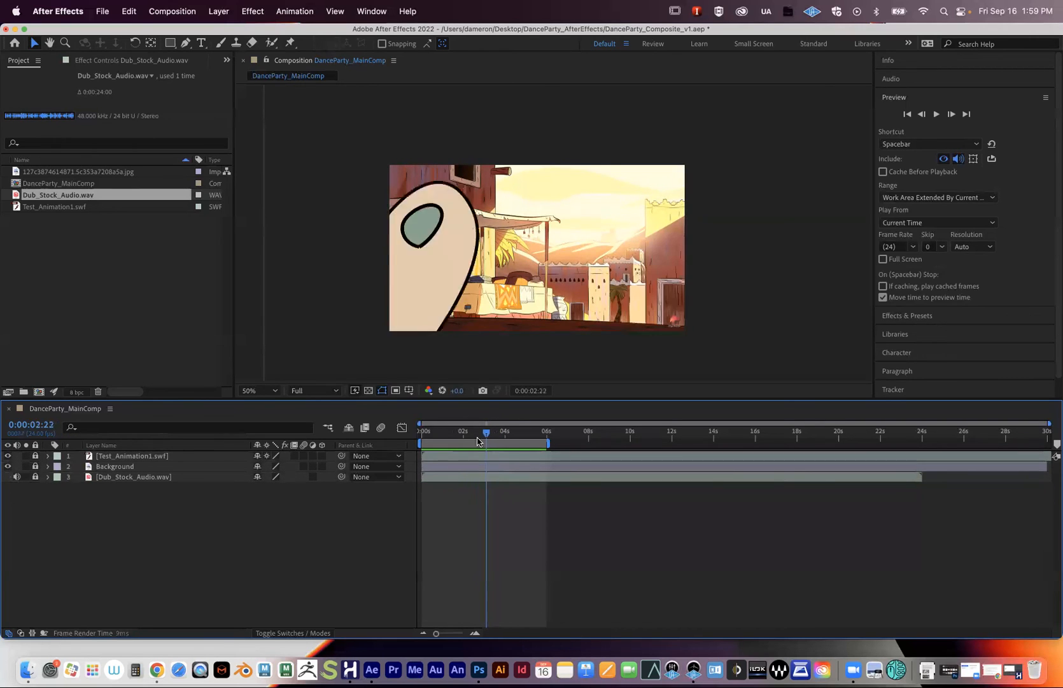
{"action": "left_click", "coordinate": [477, 439]}
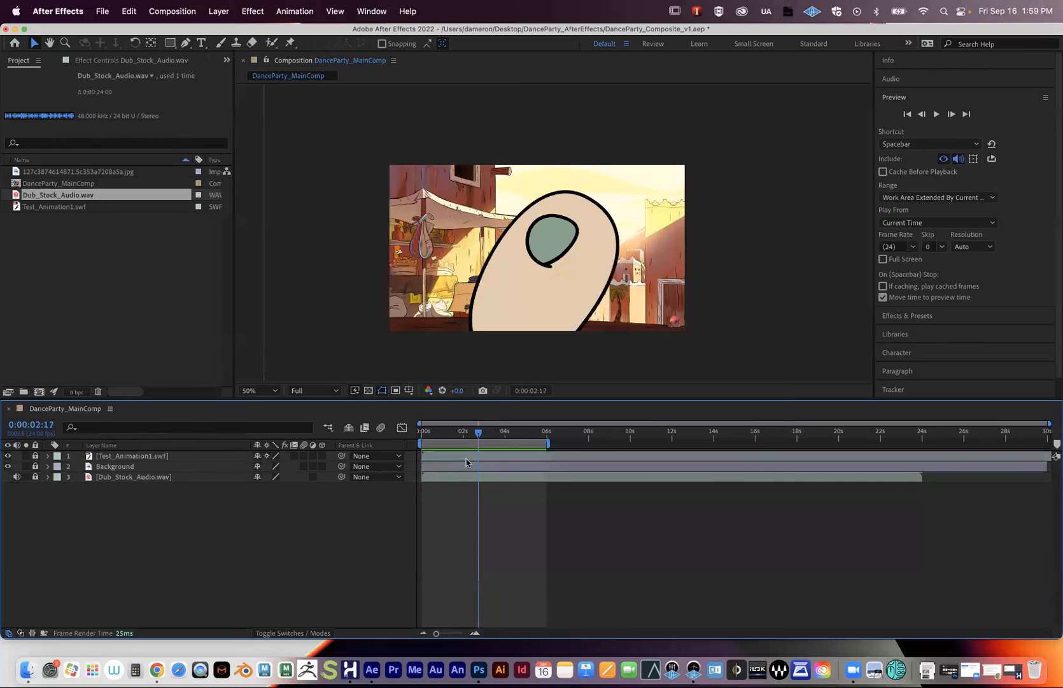
{"action": "mouse_move", "coordinate": [478, 436]}
{"action": "left_mouse_down"}
{"action": "mouse_move", "coordinate": [461, 436]}
{"action": "mouse_move", "coordinate": [482, 438]}
{"action": "left_mouse_up"}
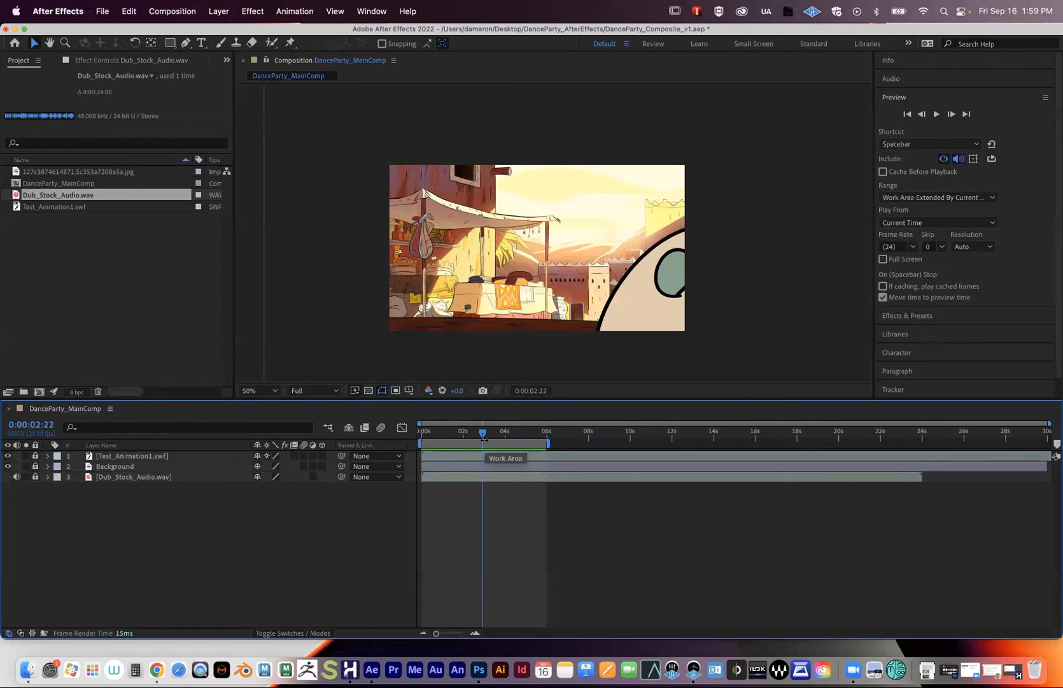
- Unlock all three layers and set the current time to 2 seconds 5 frames
{"action": "left_click_drag", "start_coordinate": [35, 456], "coordinate": [35, 477]}
{"action": "mouse_move", "coordinate": [475, 437]}
{"action": "left_mouse_down"}
{"action": "mouse_move", "coordinate": [439, 436]}
{"action": "mouse_move", "coordinate": [475, 435]}
{"action": "left_mouse_up"}
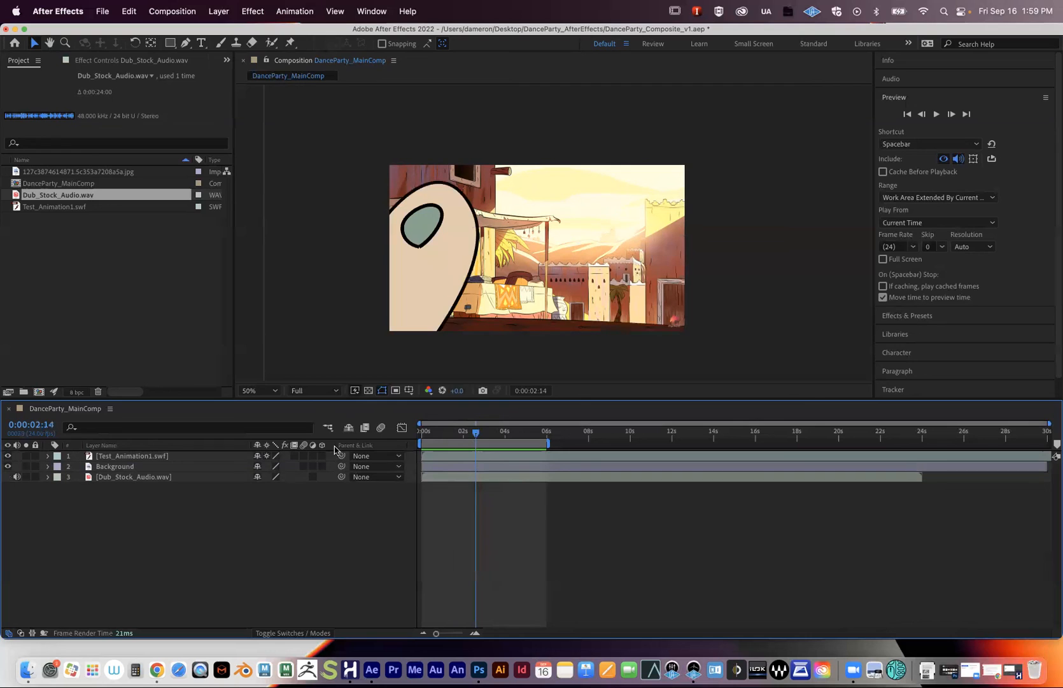
{"action": "left_click", "coordinate": [468, 437]}
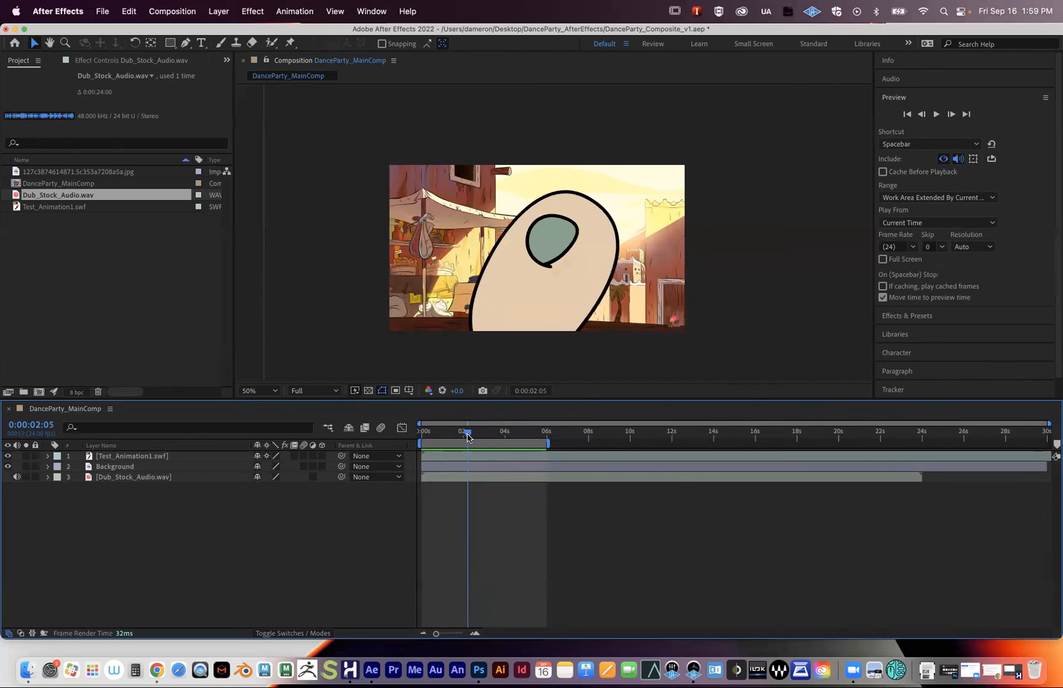
- Set Test_Animation1.swf to 100% scale and move the character into the frame
{"action": "left_click", "coordinate": [141, 457]}
{"action": "key", "text": "s"}
{"action": "left_click", "coordinate": [271, 466]}
{"action": "type", "text": "1"}
{"action": "key", "text": "Return"}
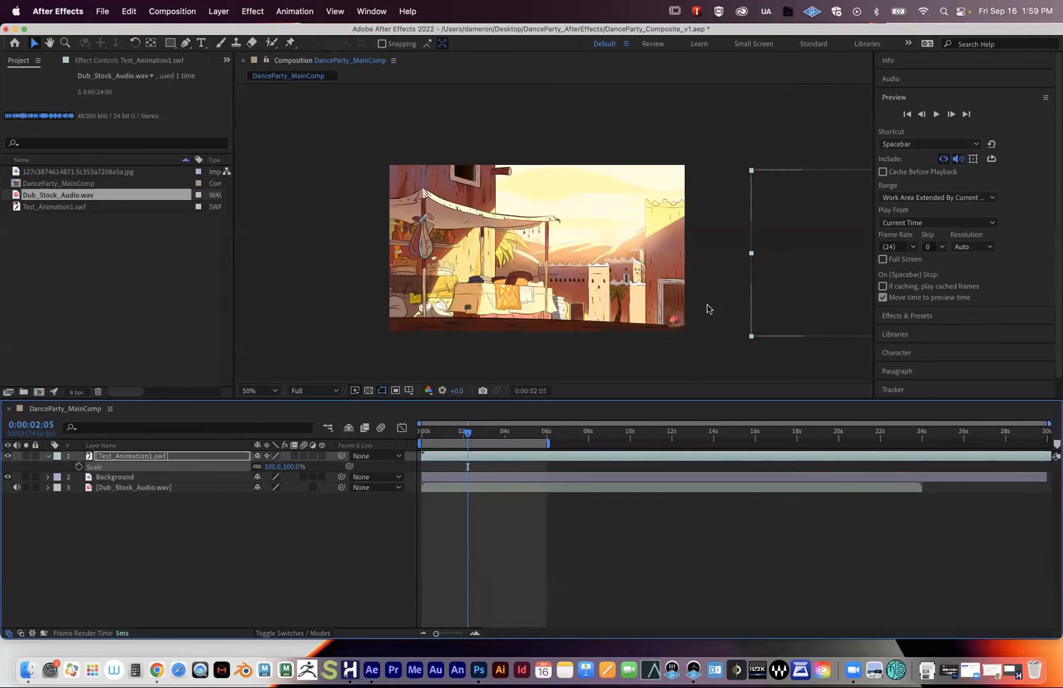
{"action": "left_click_drag", "start_coordinate": [797, 252], "coordinate": [450, 242]}
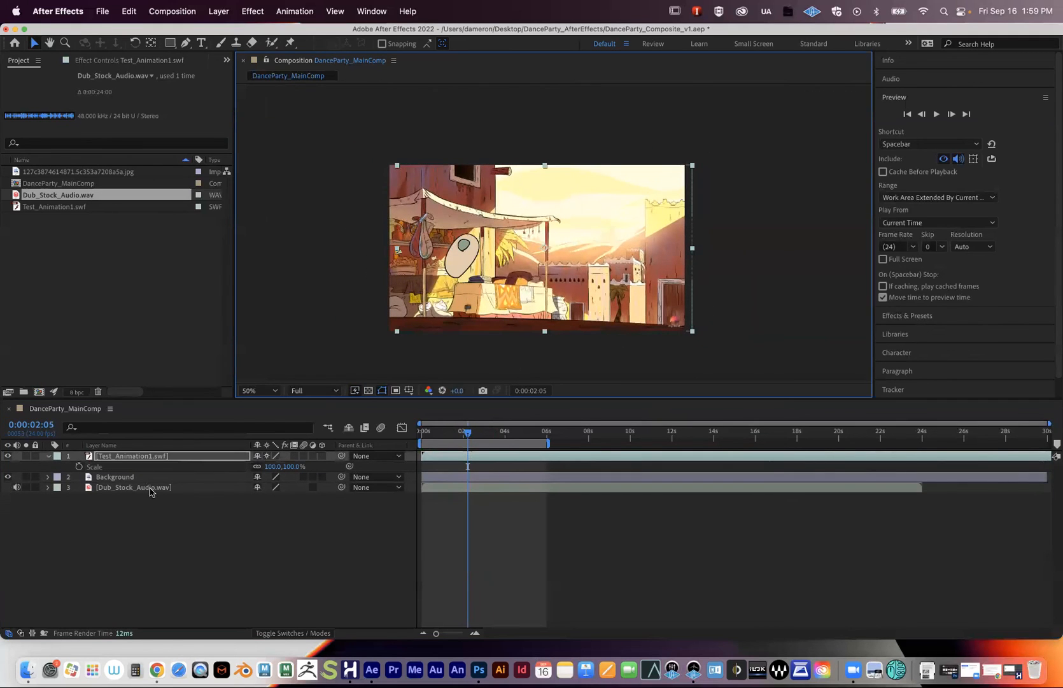
- Add a Position keyframe at 0:00:00:00 holding 1008.0,540.0 on the character layer
{"action": "left_click", "coordinate": [48, 456]}
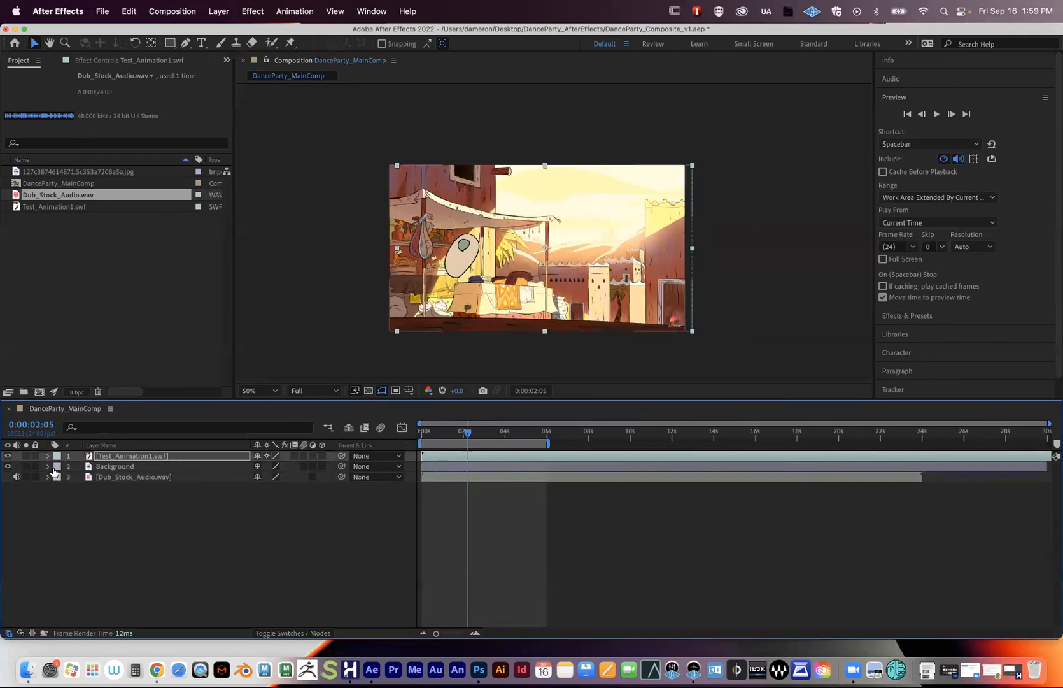
{"action": "left_click", "coordinate": [48, 466]}
{"action": "left_click", "coordinate": [49, 466]}
{"action": "left_click", "coordinate": [48, 456]}
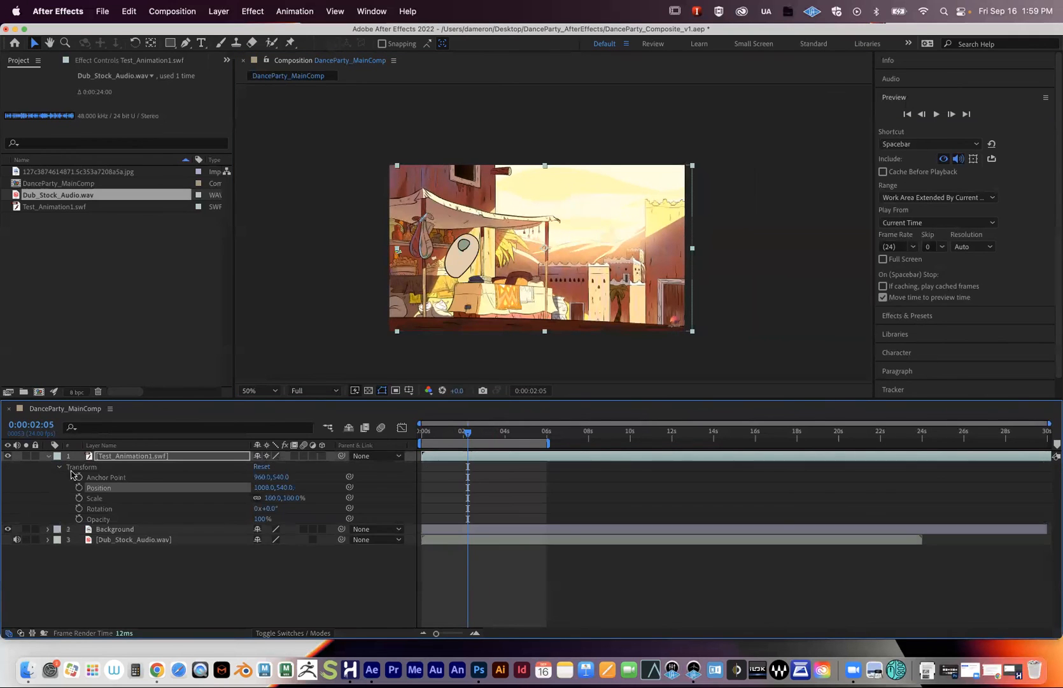
{"action": "left_click", "coordinate": [451, 435]}
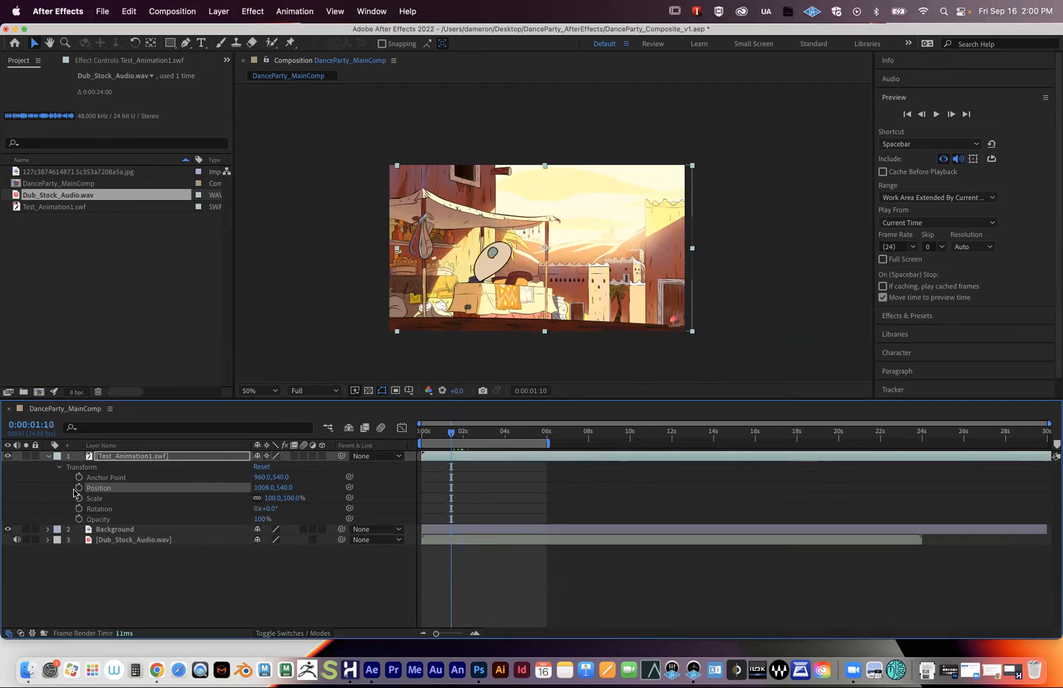
{"action": "left_click_drag", "start_coordinate": [462, 436], "coordinate": [421, 436]}
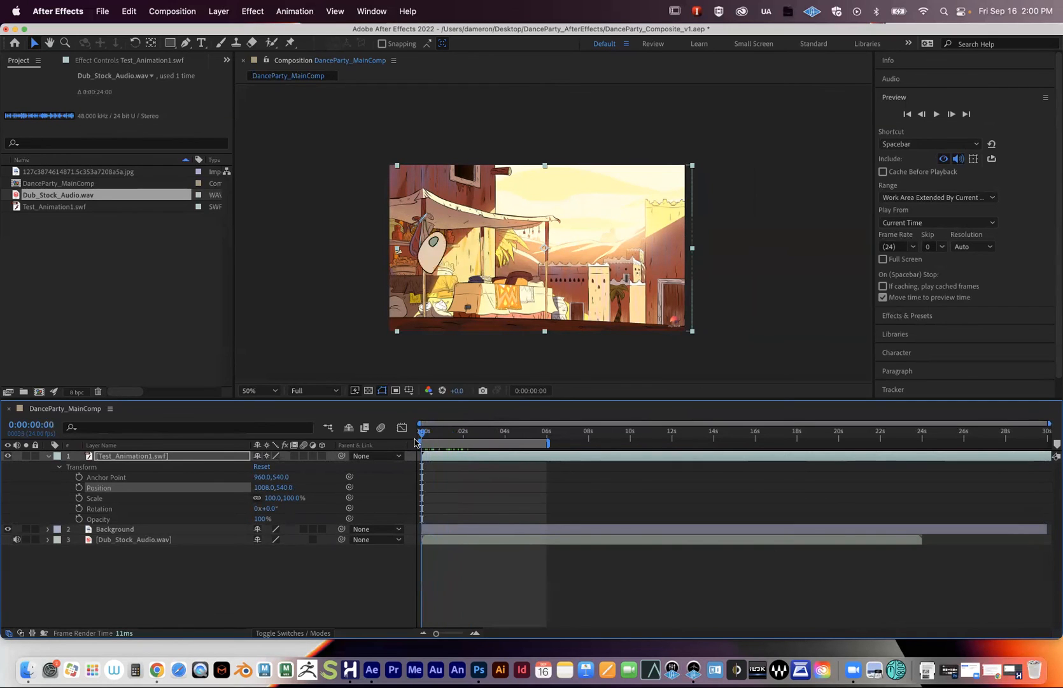
{"action": "left_click", "coordinate": [79, 488]}
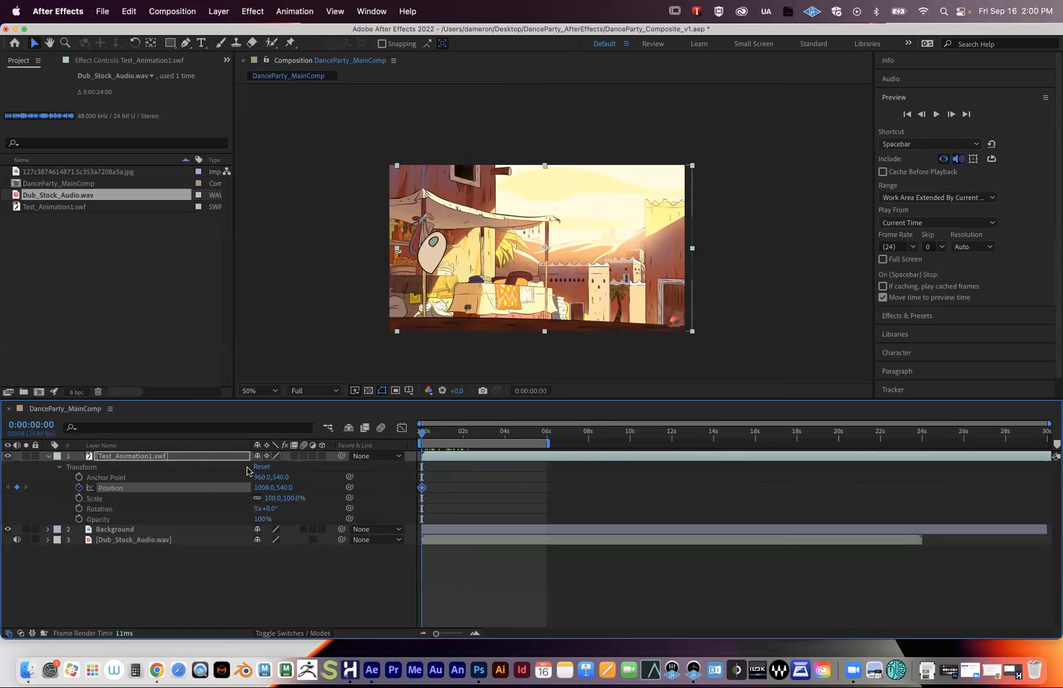
{"action": "left_click_drag", "start_coordinate": [438, 438], "coordinate": [505, 437]}
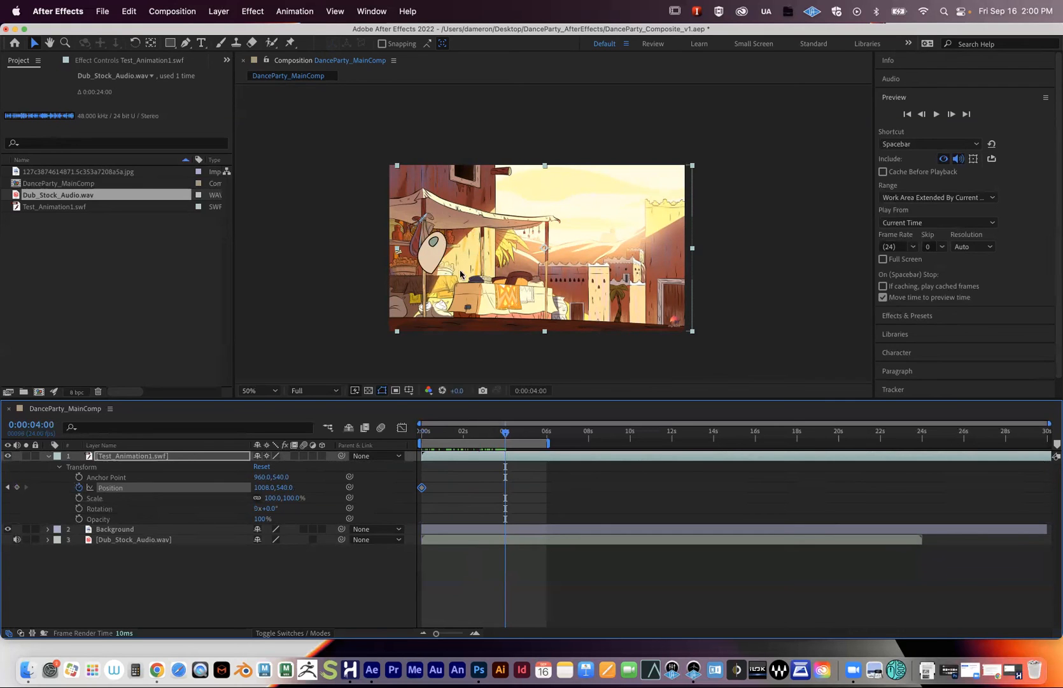
- Add a second Position keyframe at 4 seconds, trying and undoing rightward moves of the character
{"action": "left_click", "coordinate": [426, 260]}
{"action": "key", "text": "alt+shift+p"}
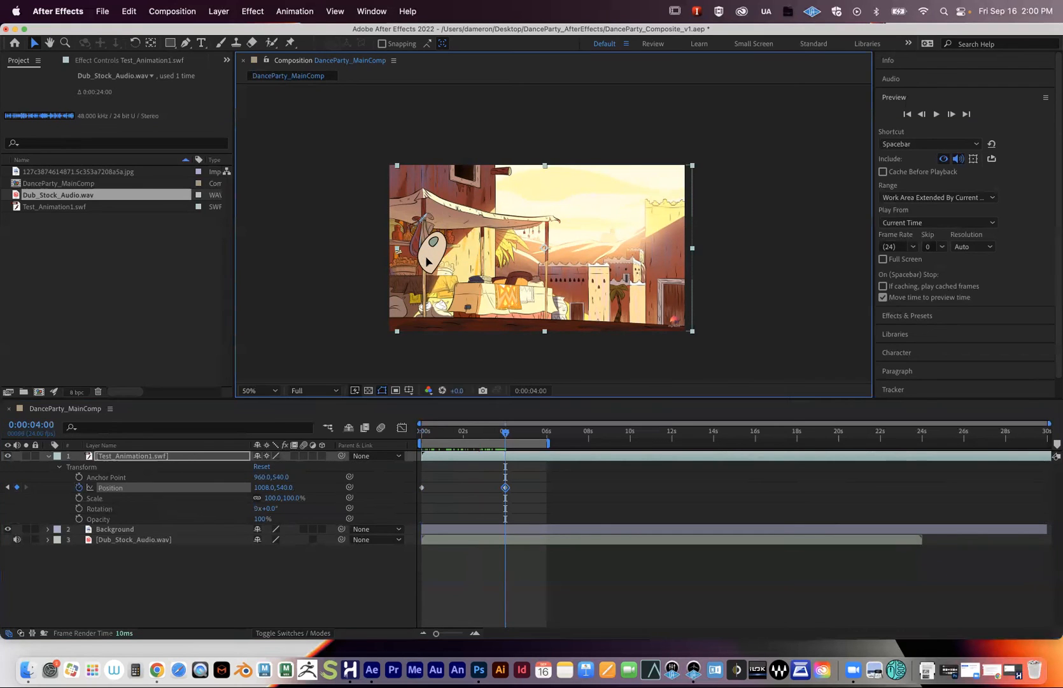
{"action": "left_click_drag", "start_coordinate": [426, 259], "coordinate": [502, 264]}
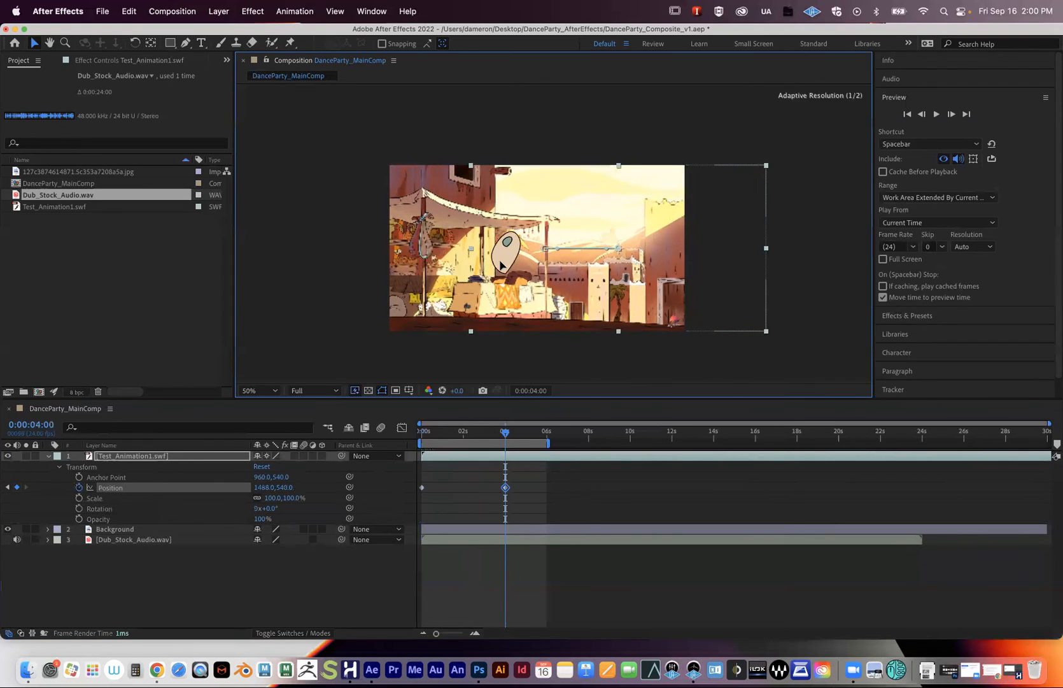
{"action": "key", "text": "super+z"}
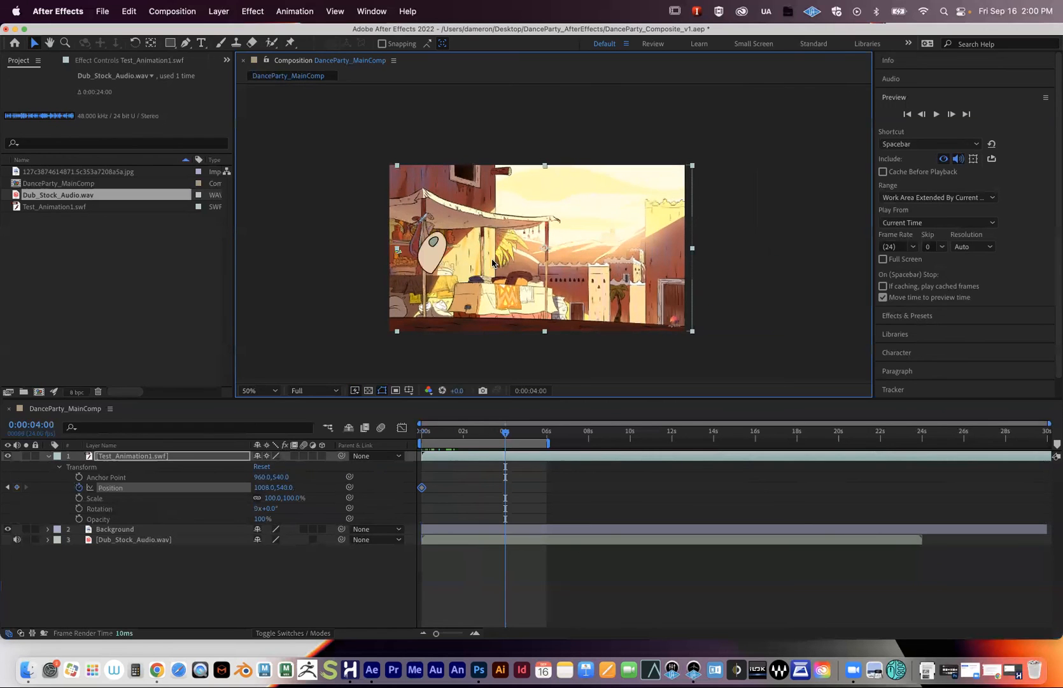
{"action": "left_click_drag", "start_coordinate": [437, 257], "coordinate": [482, 258]}
{"action": "key", "text": "super+z"}
{"action": "key", "text": "super+z"}
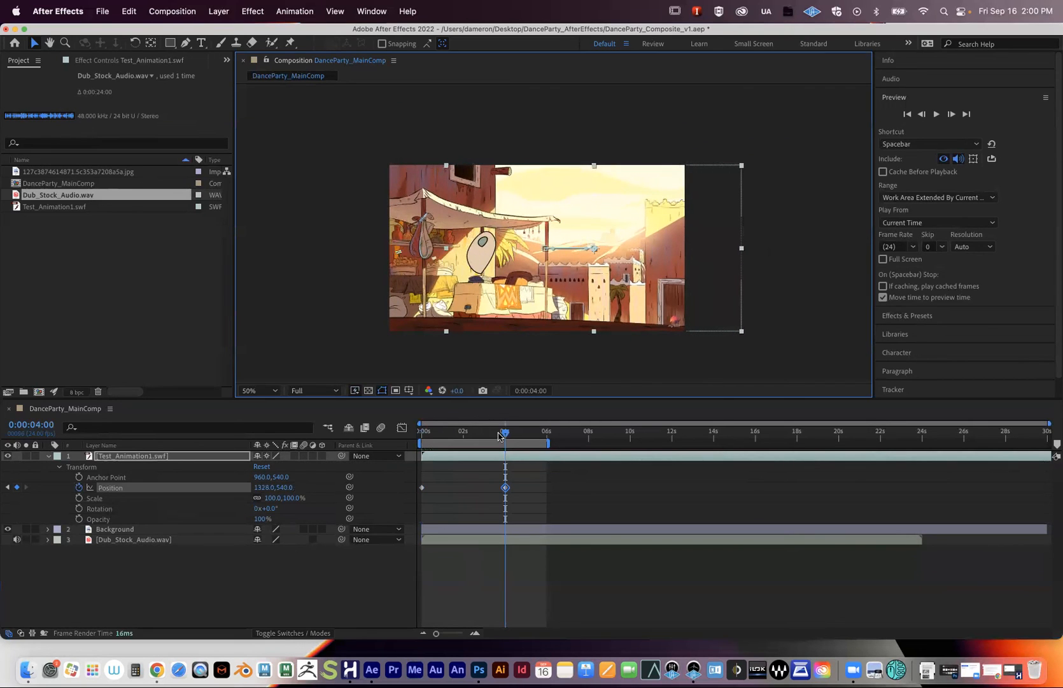
- Preview the slide-in, move the second Position keyframe to 0:00:05:02, and show the Position graph
{"action": "left_click_drag", "start_coordinate": [503, 435], "coordinate": [362, 440]}
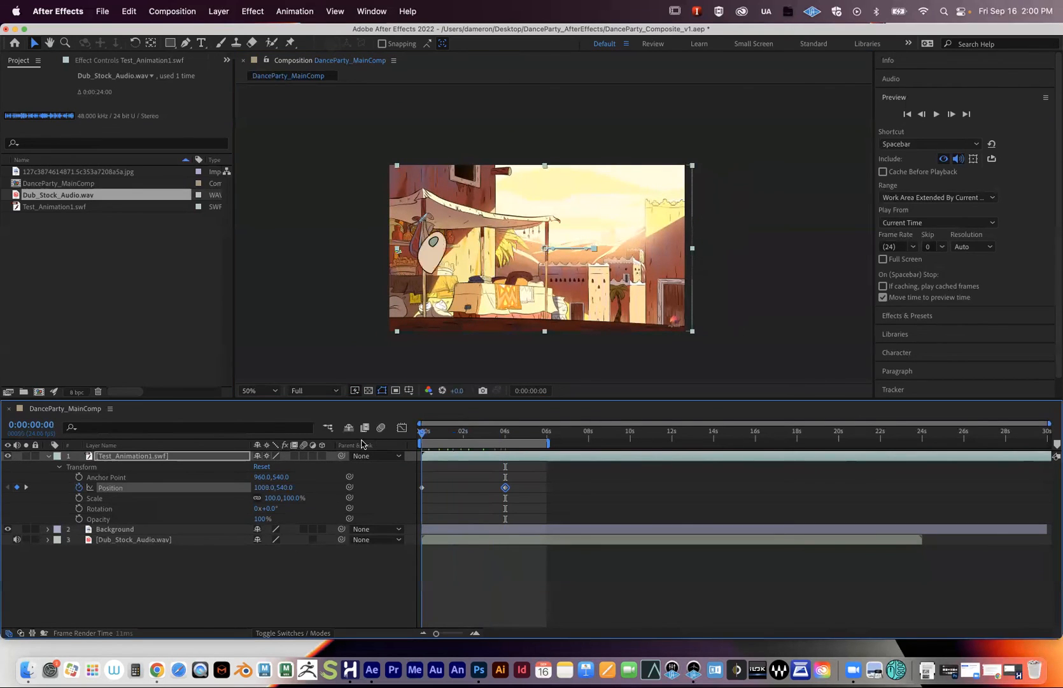
{"action": "key", "text": "space"}
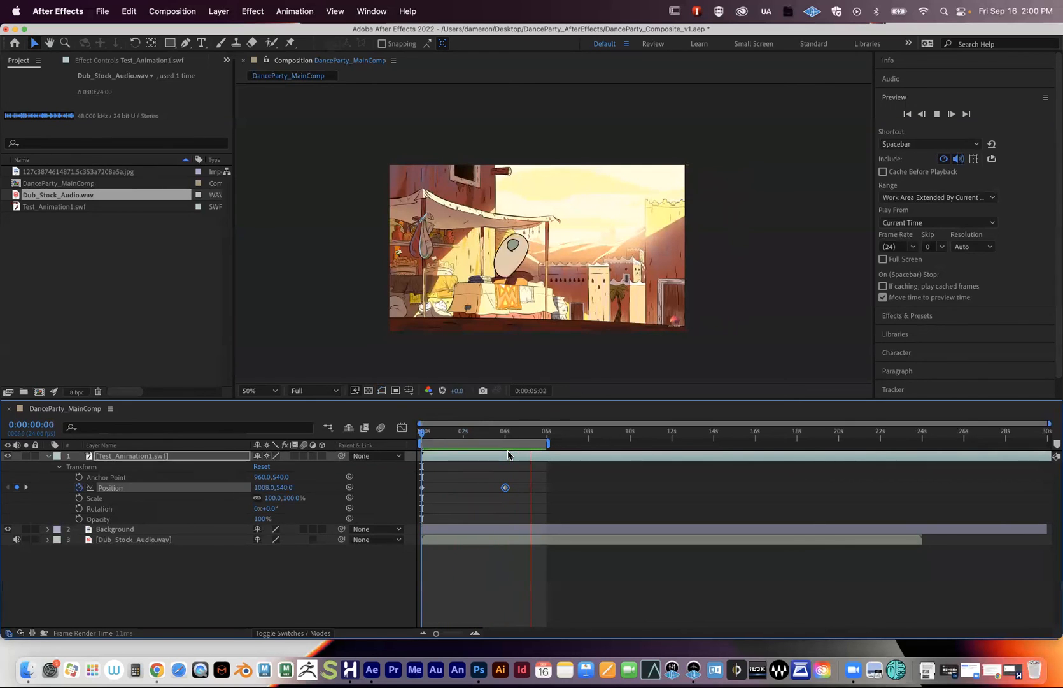
{"action": "left_click_drag", "start_coordinate": [492, 437], "coordinate": [421, 438]}
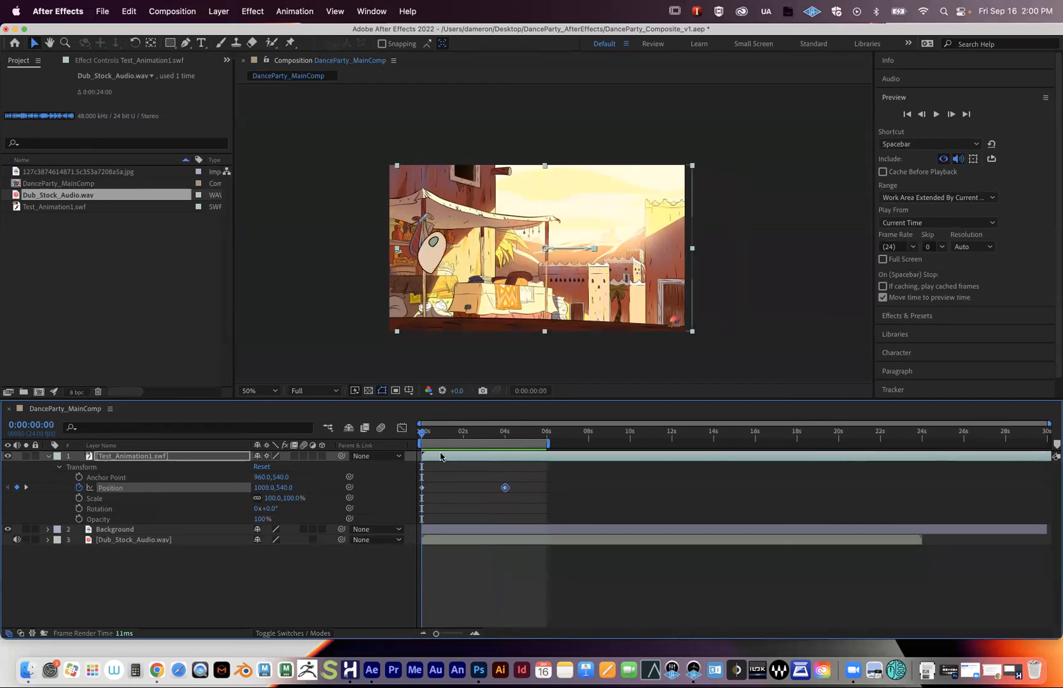
{"action": "left_click_drag", "start_coordinate": [505, 487], "coordinate": [527, 487]}
{"action": "left_click", "coordinate": [511, 438]}
{"action": "mouse_move", "coordinate": [510, 438]}
{"action": "left_mouse_down"}
{"action": "mouse_move", "coordinate": [491, 438]}
{"action": "mouse_move", "coordinate": [524, 446]}
{"action": "left_mouse_up"}
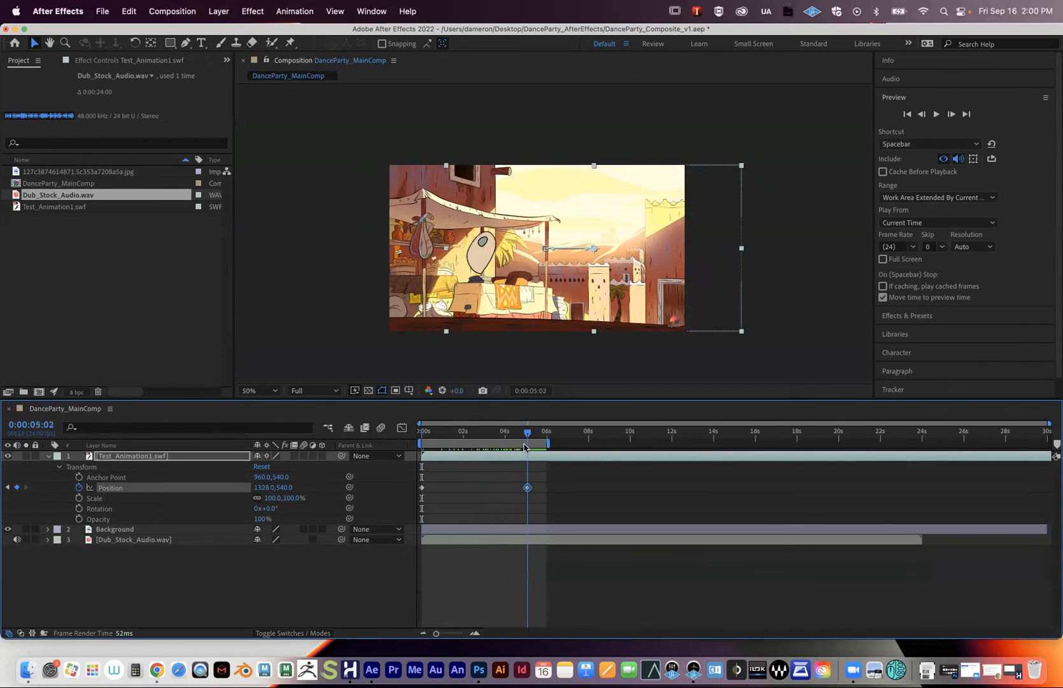
{"action": "left_click", "coordinate": [402, 427]}
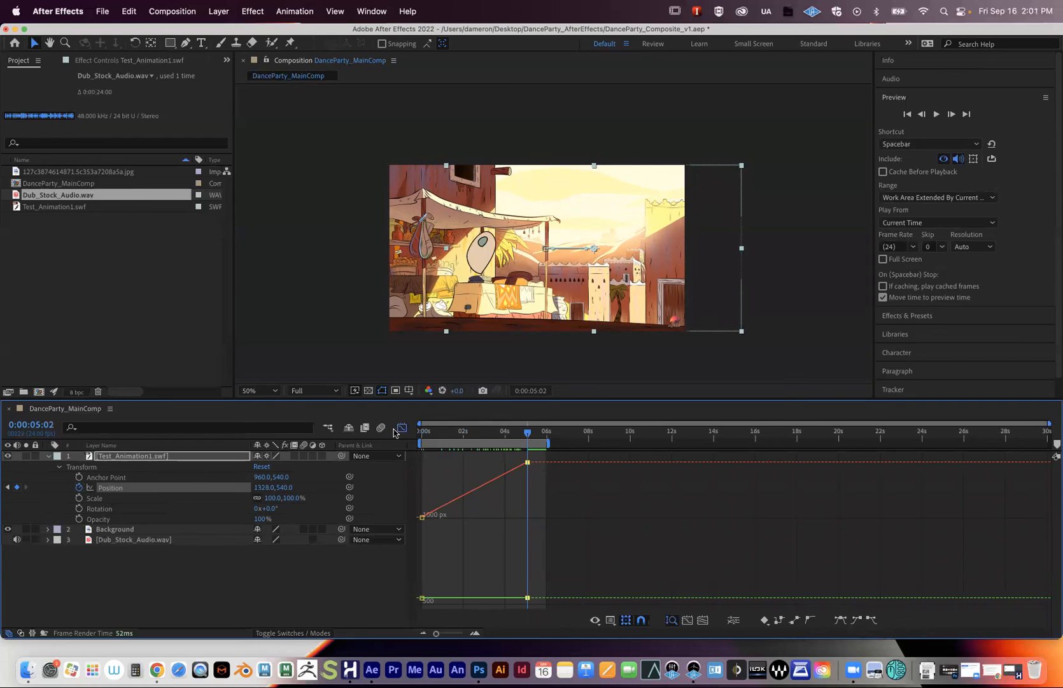
- Apply Easy Ease to the end and start Position keyframes, then preview the smoothed slide-in
{"action": "left_click", "coordinate": [547, 512]}
{"action": "left_click", "coordinate": [526, 460]}
{"action": "left_click", "coordinate": [855, 618]}
{"action": "left_click_drag", "start_coordinate": [506, 434], "coordinate": [403, 445]}
{"action": "left_click_drag", "start_coordinate": [436, 517], "coordinate": [410, 507]}
{"action": "left_click", "coordinate": [871, 619]}
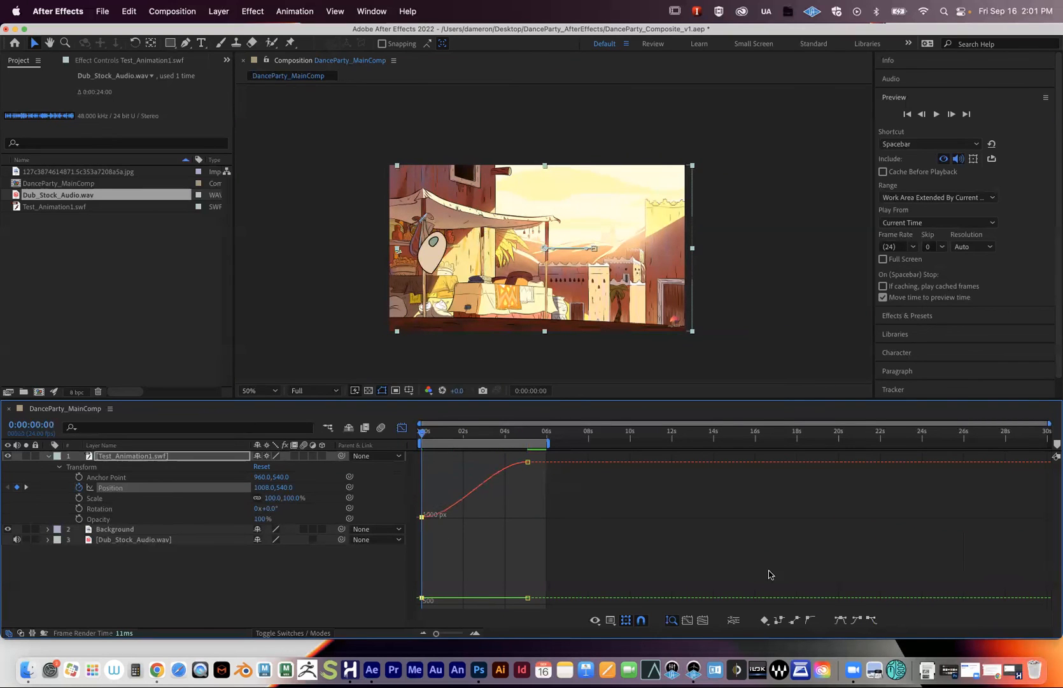
{"action": "key", "text": "space"}
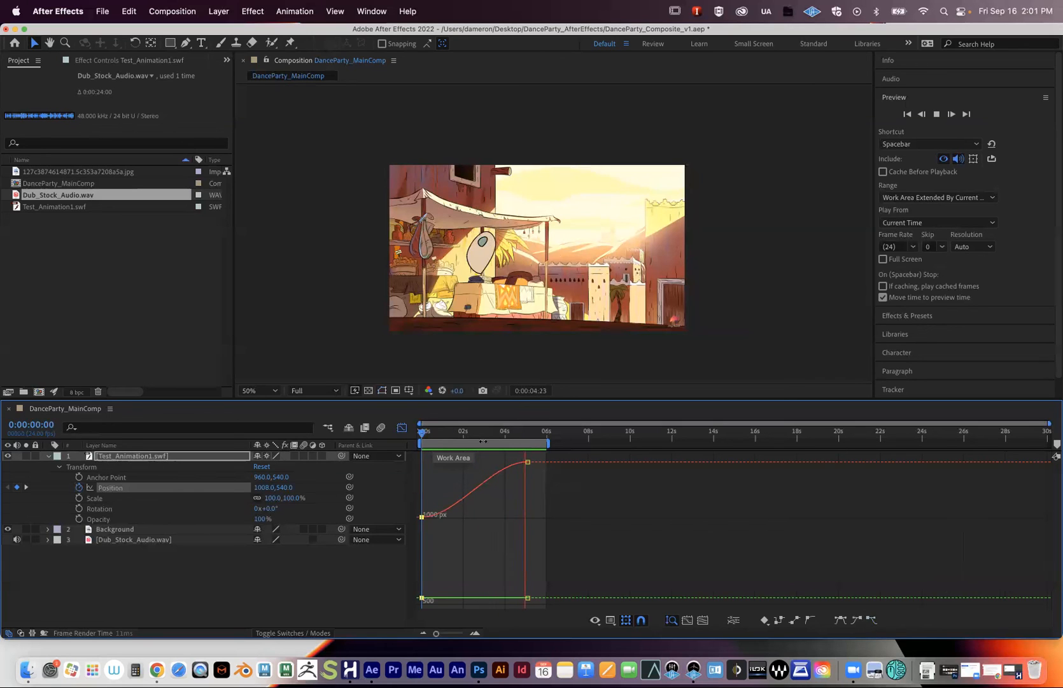
{"action": "key", "text": "space"}
- Switch back to layer bars and nudge the X position at the 5:02 keyframe further right
{"action": "left_click", "coordinate": [402, 428]}
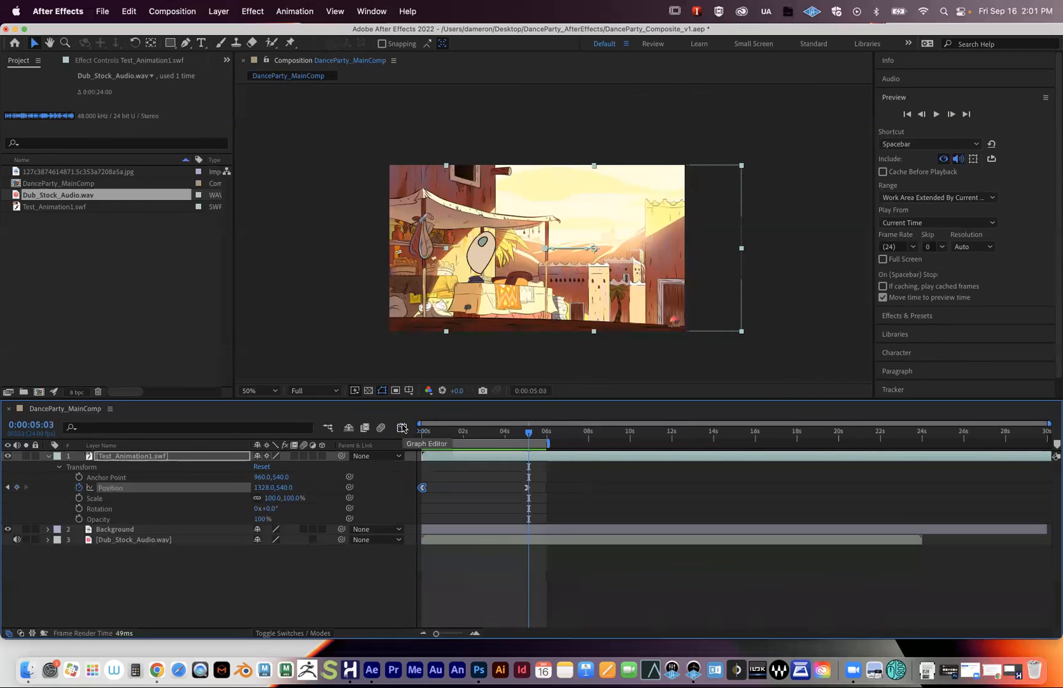
{"action": "left_click_drag", "start_coordinate": [529, 438], "coordinate": [526, 438]}
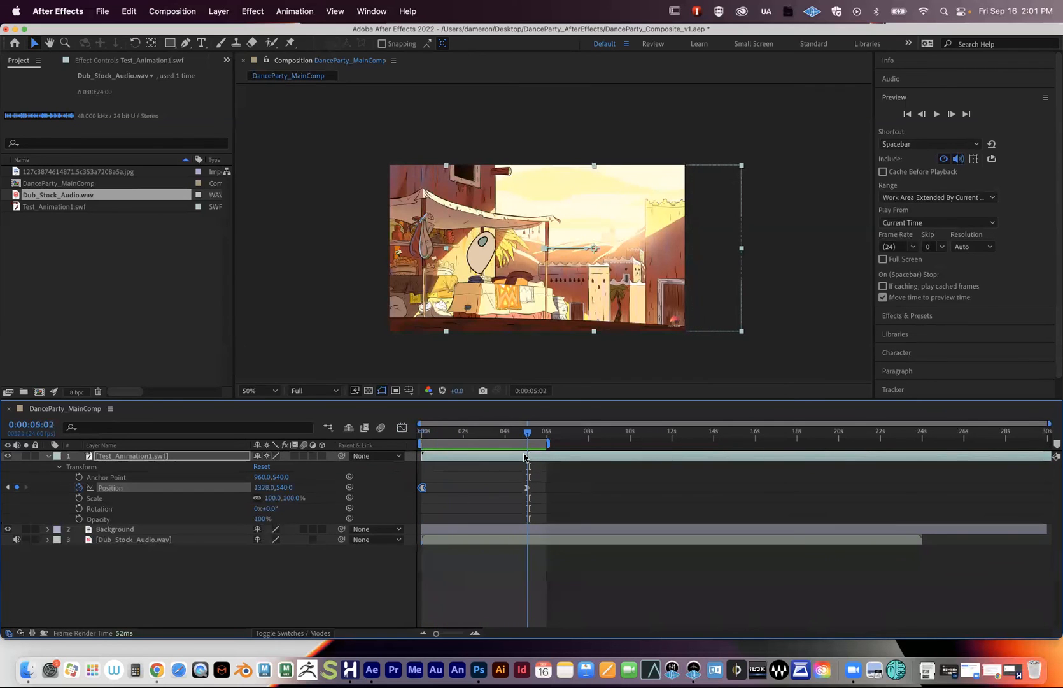
{"action": "key", "text": "Home"}
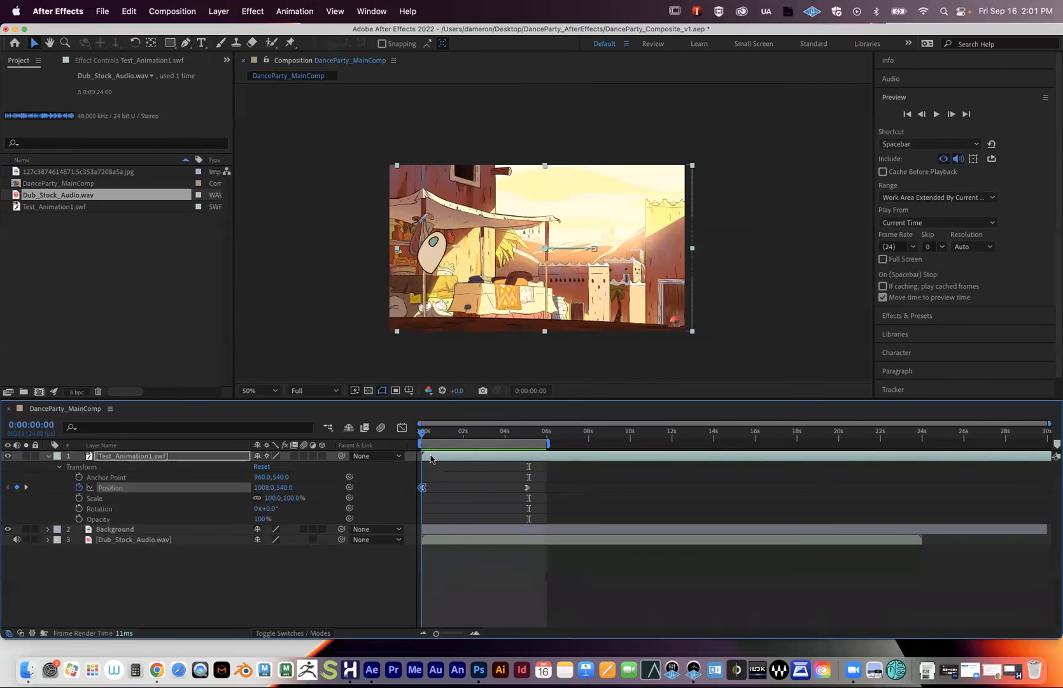
{"action": "key", "text": "k"}
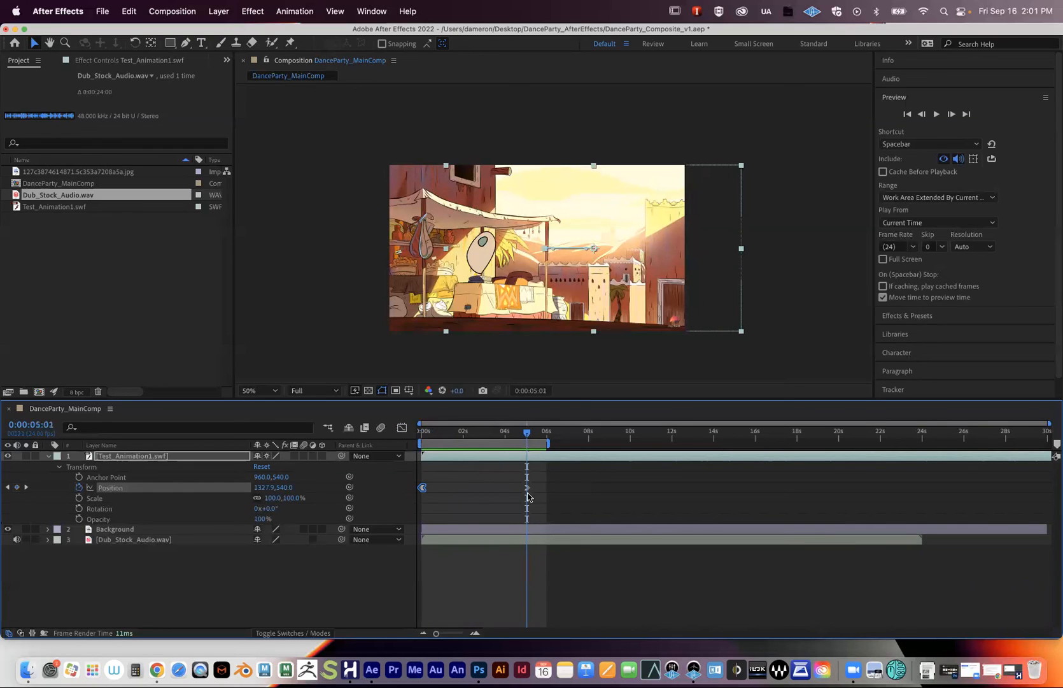
{"action": "left_click_drag", "start_coordinate": [262, 487], "coordinate": [284, 487]}
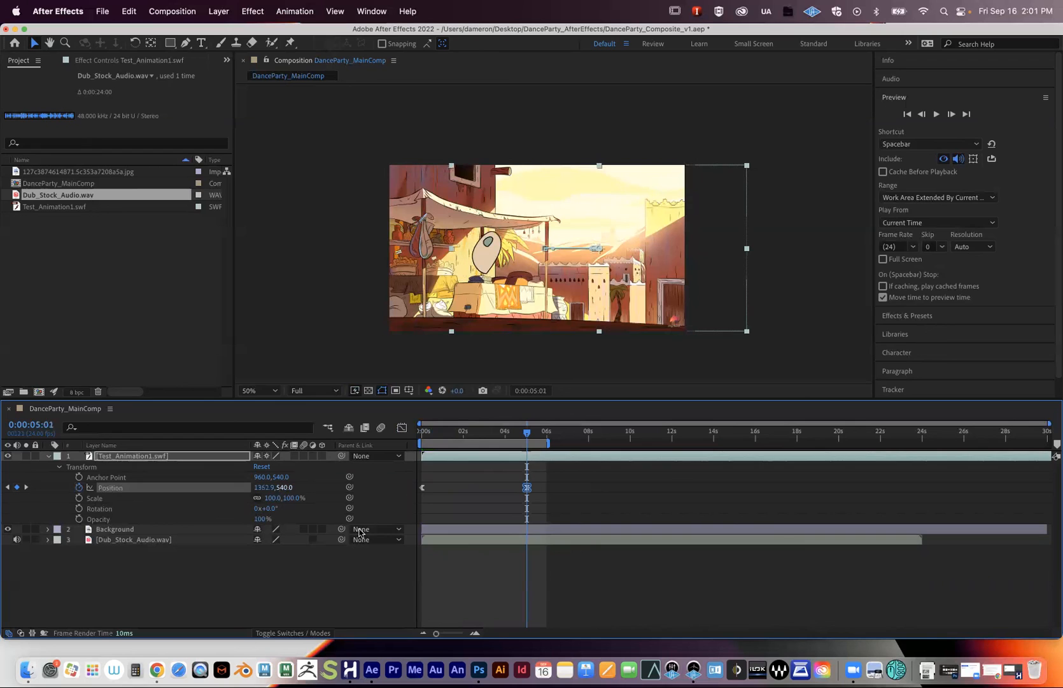
- Zoom the timeline in to frames and preview the slide's ending from 4:21 and 3:21
{"action": "left_click", "coordinate": [475, 633]}
{"action": "left_click", "coordinate": [475, 633]}
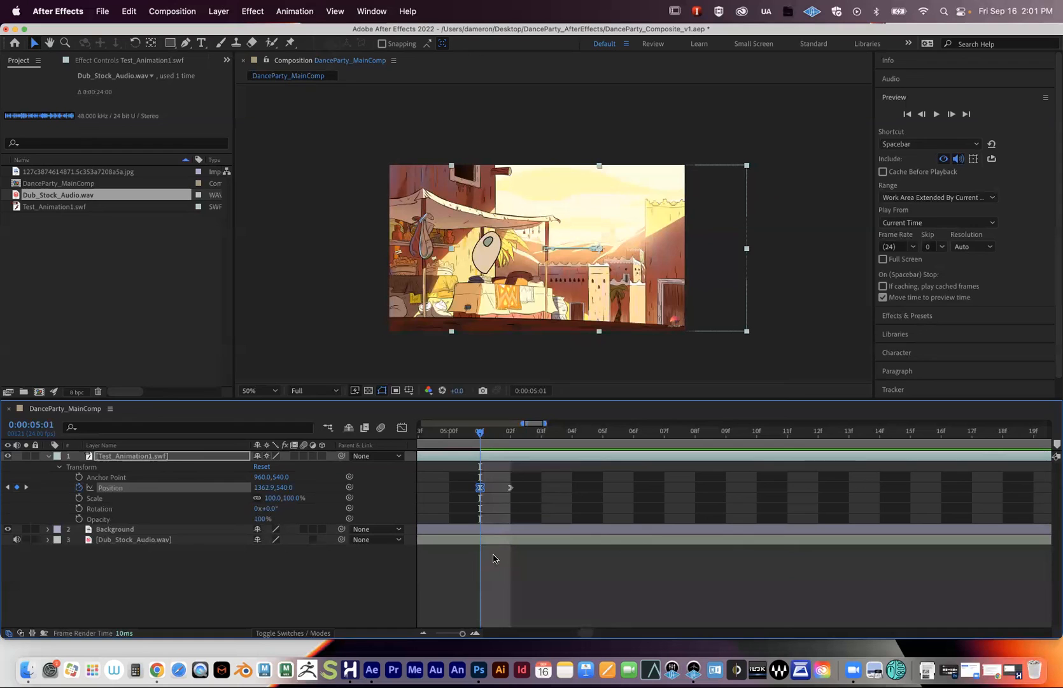
{"action": "left_click_drag", "start_coordinate": [462, 635], "coordinate": [456, 635]}
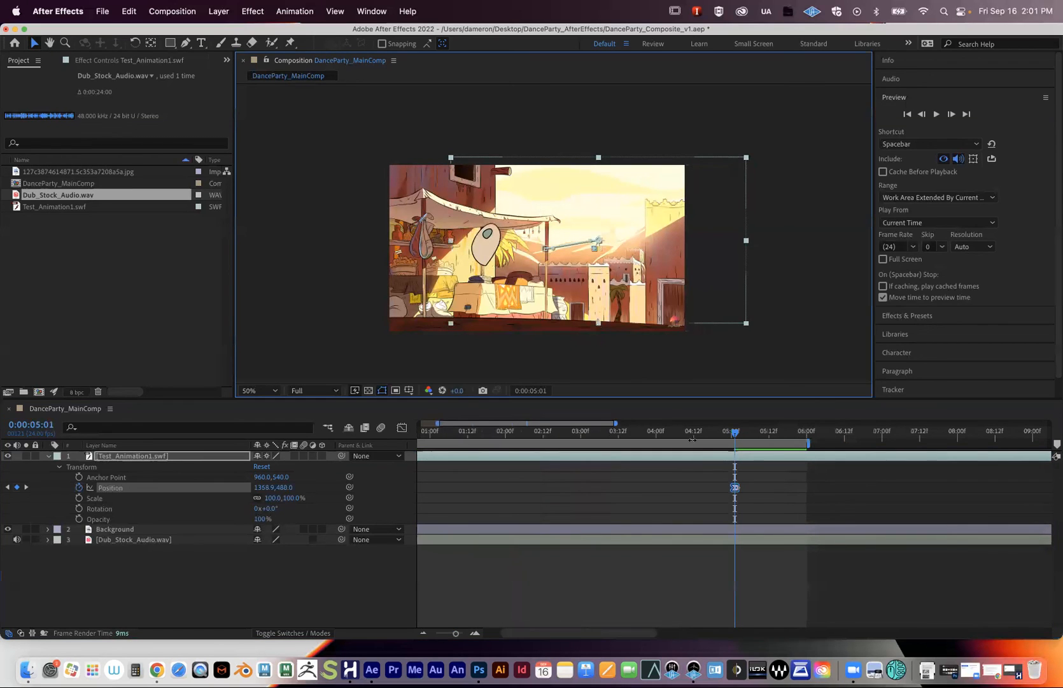
{"action": "left_click", "coordinate": [720, 436]}
{"action": "key", "text": "space"}
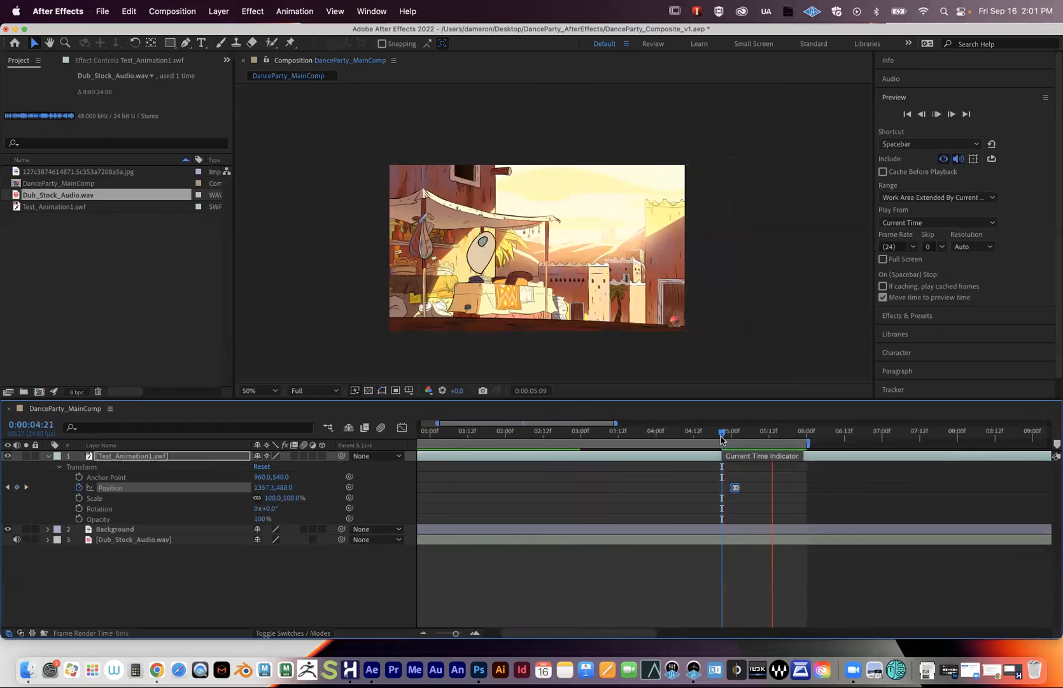
{"action": "left_click", "coordinate": [720, 436]}
{"action": "left_click", "coordinate": [714, 437]}
{"action": "key", "text": "space"}
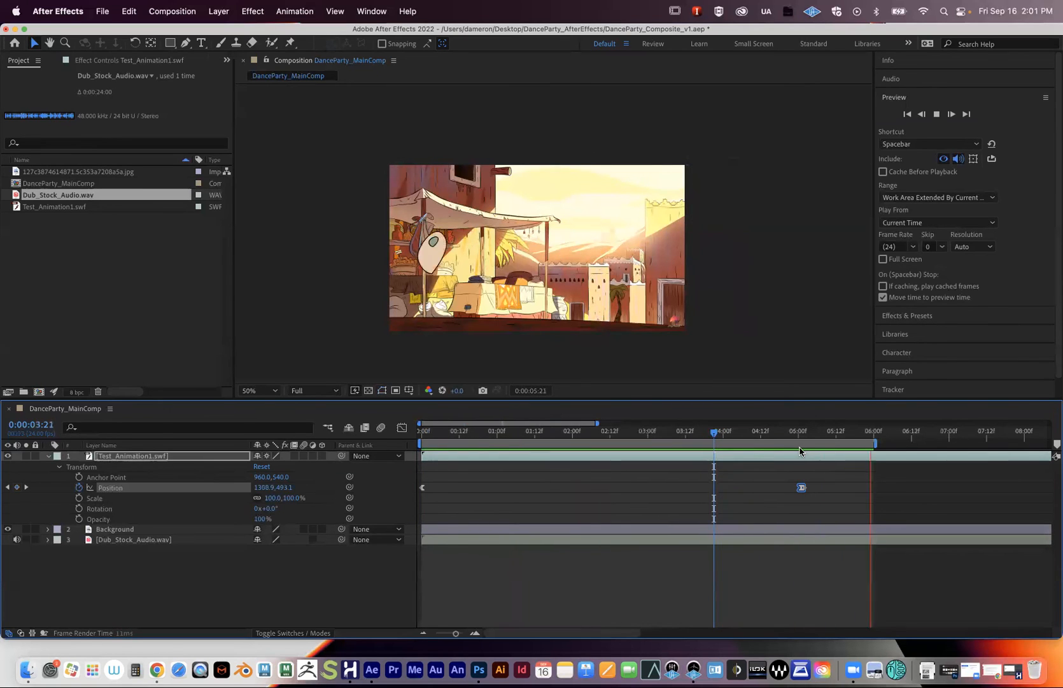
{"action": "key", "text": "space"}
- Step between 5:02 and 5:03 around the keyframe, then zoom out to the full 30 seconds
{"action": "left_click", "coordinate": [801, 437]}
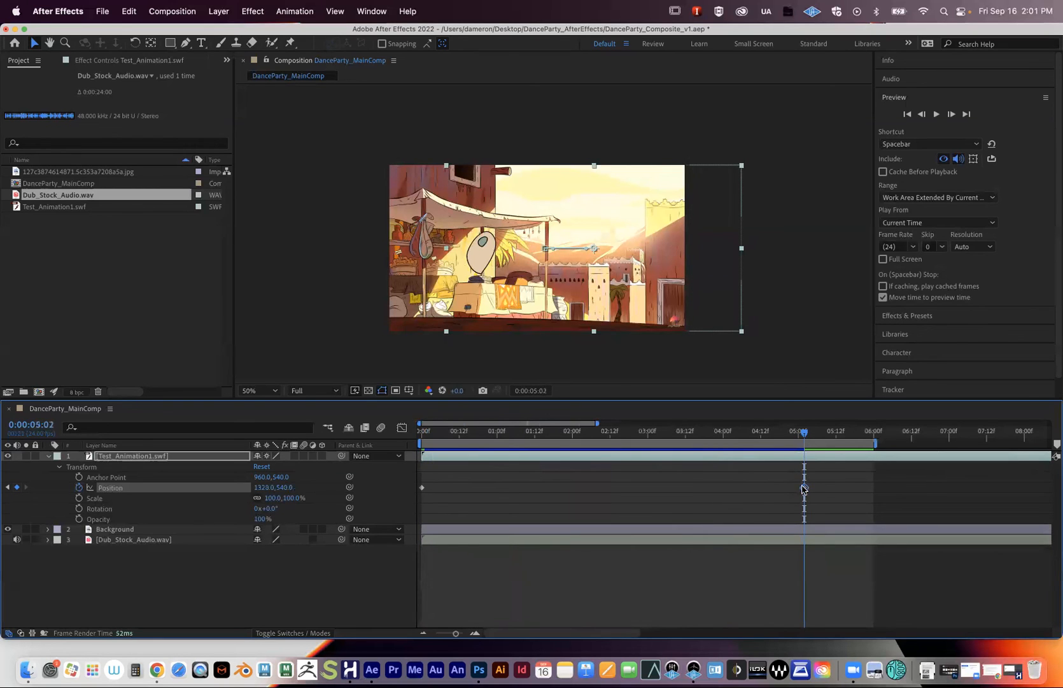
{"action": "left_click", "coordinate": [806, 440]}
{"action": "left_click", "coordinate": [802, 441]}
{"action": "left_click", "coordinate": [475, 633]}
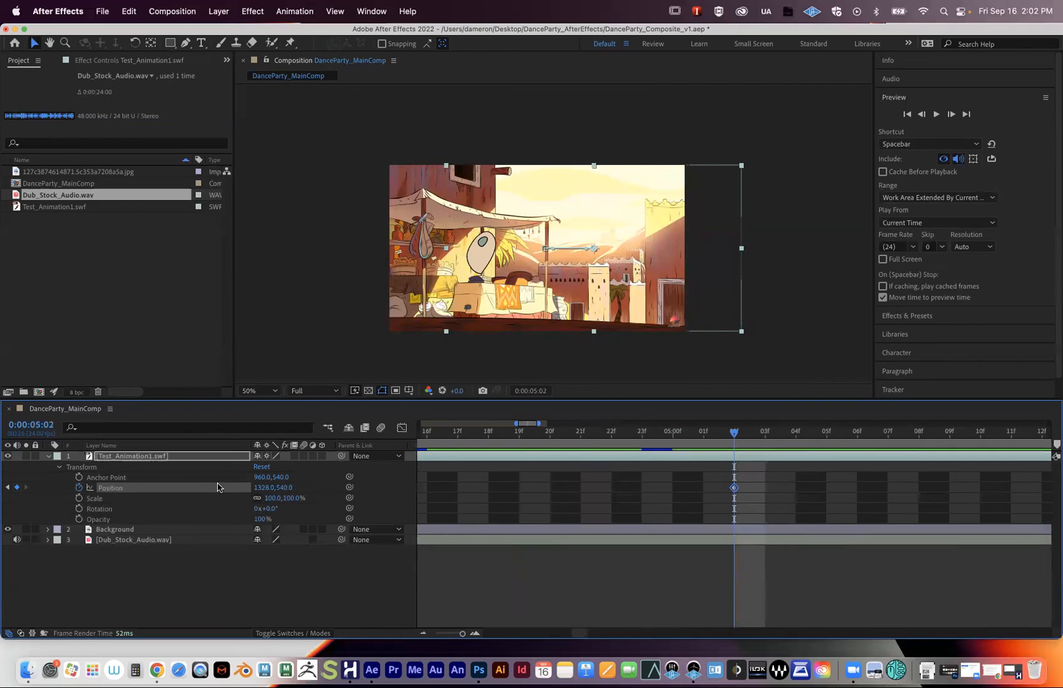
{"action": "left_click_drag", "start_coordinate": [452, 635], "coordinate": [433, 635]}
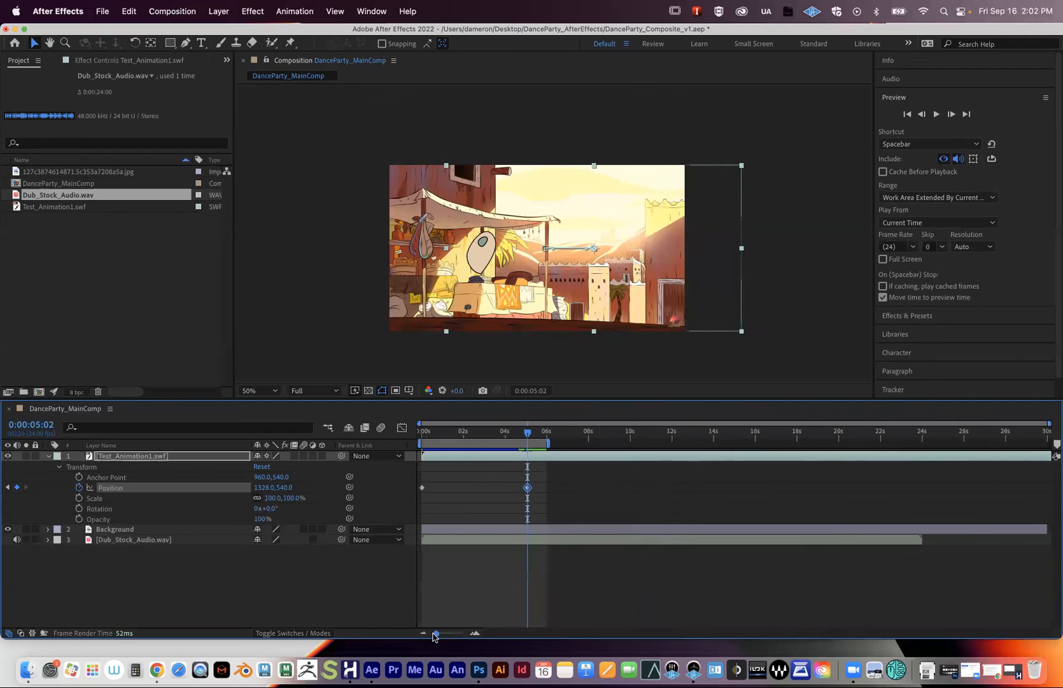
- Collapse the animation layer's Transform, select Background, pan the view and enlarge the composition panel
{"action": "left_click", "coordinate": [47, 457]}
{"action": "left_click", "coordinate": [68, 526]}
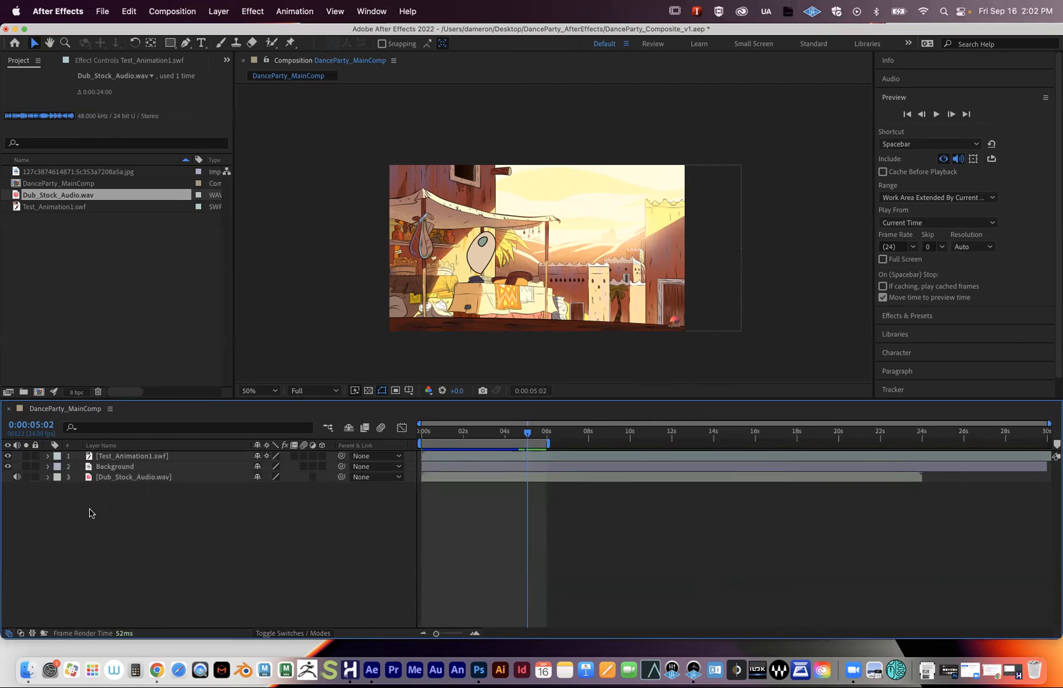
{"action": "left_click", "coordinate": [113, 467]}
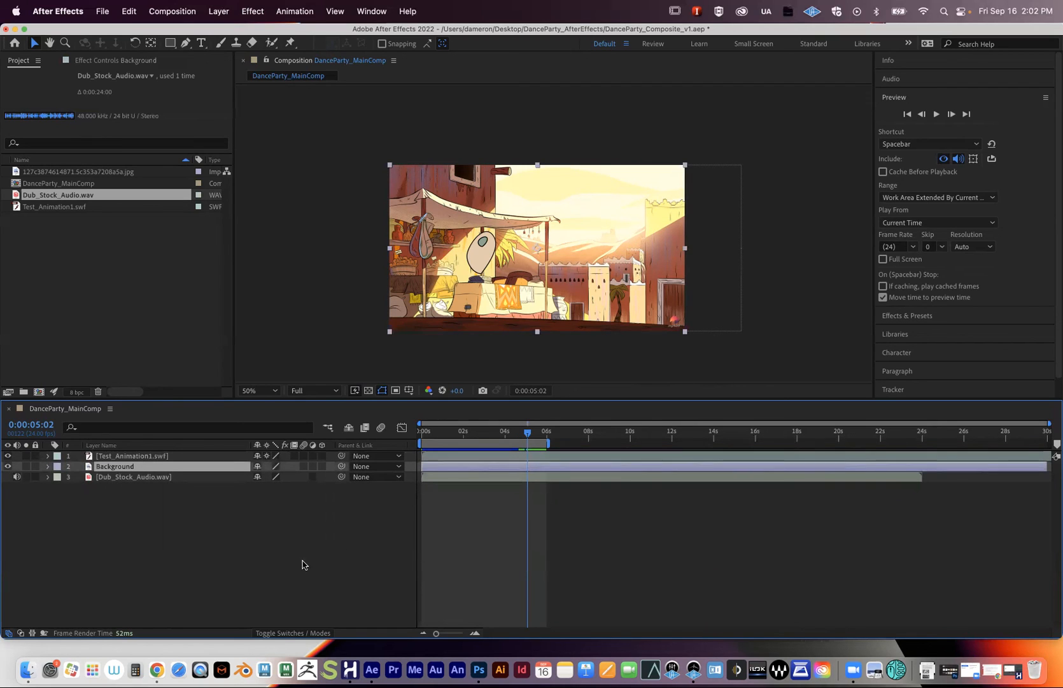
{"action": "key", "text": "space"}
{"action": "left_click_drag", "start_coordinate": [452, 296], "coordinate": [453, 310]}
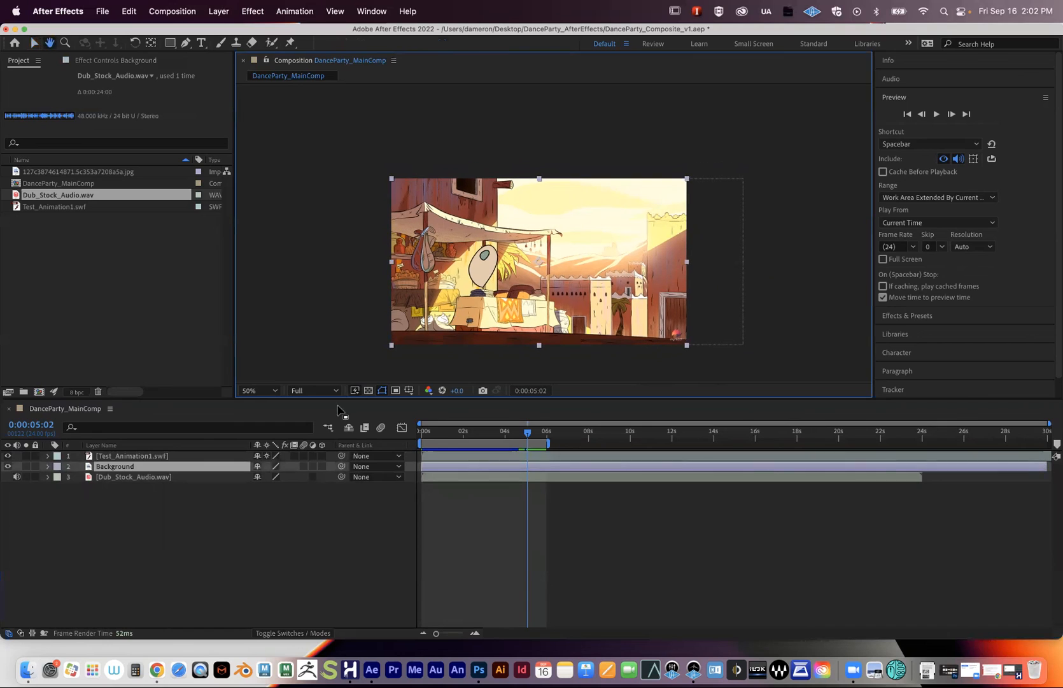
{"action": "left_click_drag", "start_coordinate": [339, 400], "coordinate": [339, 414]}
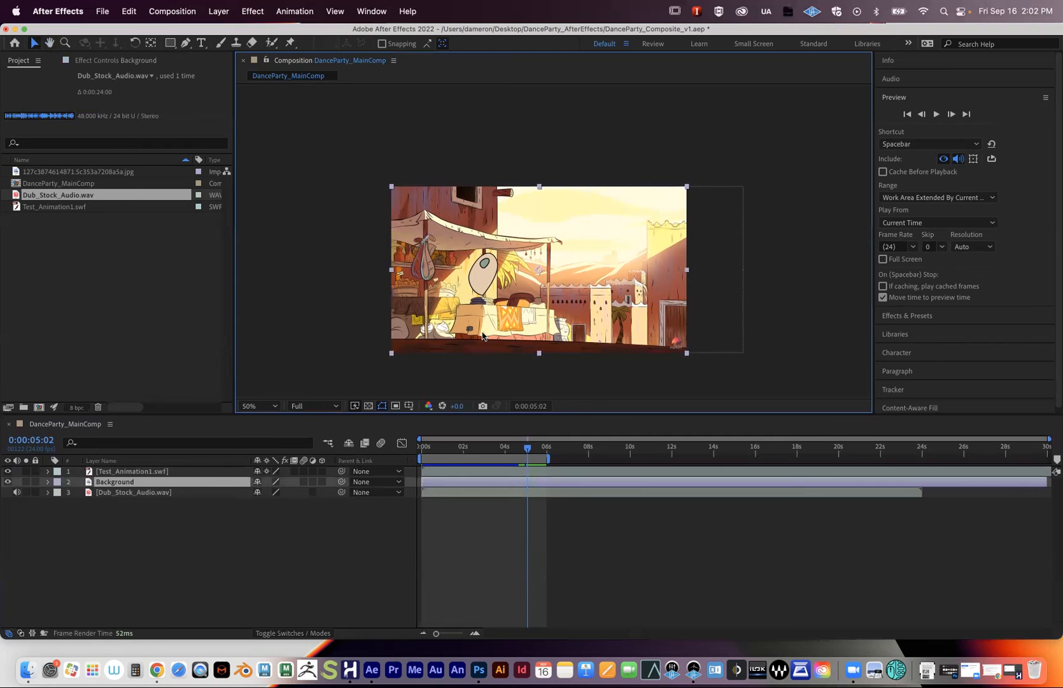
- View the composition at 100% with Test_Animation1.swf selected to inspect the character
{"action": "left_click", "coordinate": [127, 471]}
{"action": "key", "text": "comma"}
{"action": "key", "text": "period"}
{"action": "key", "text": "period"}
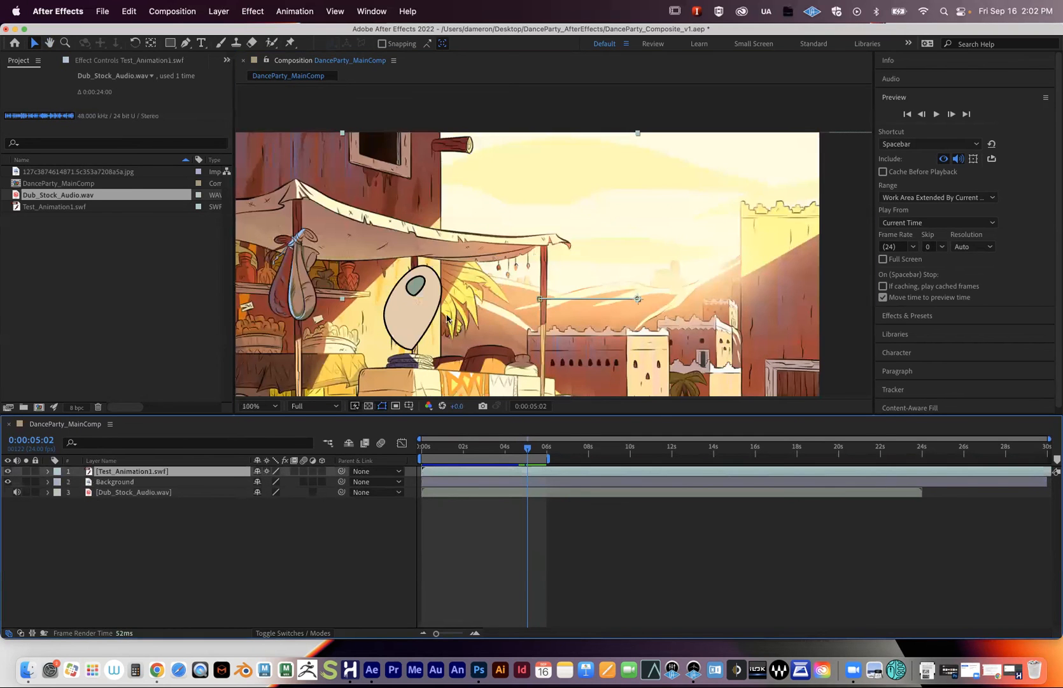
{"action": "scroll", "coordinate": [432, 326], "scroll_direction": "down", "scroll_amount": 3}
{"action": "scroll", "coordinate": [432, 326], "scroll_direction": "left", "scroll_amount": 3}
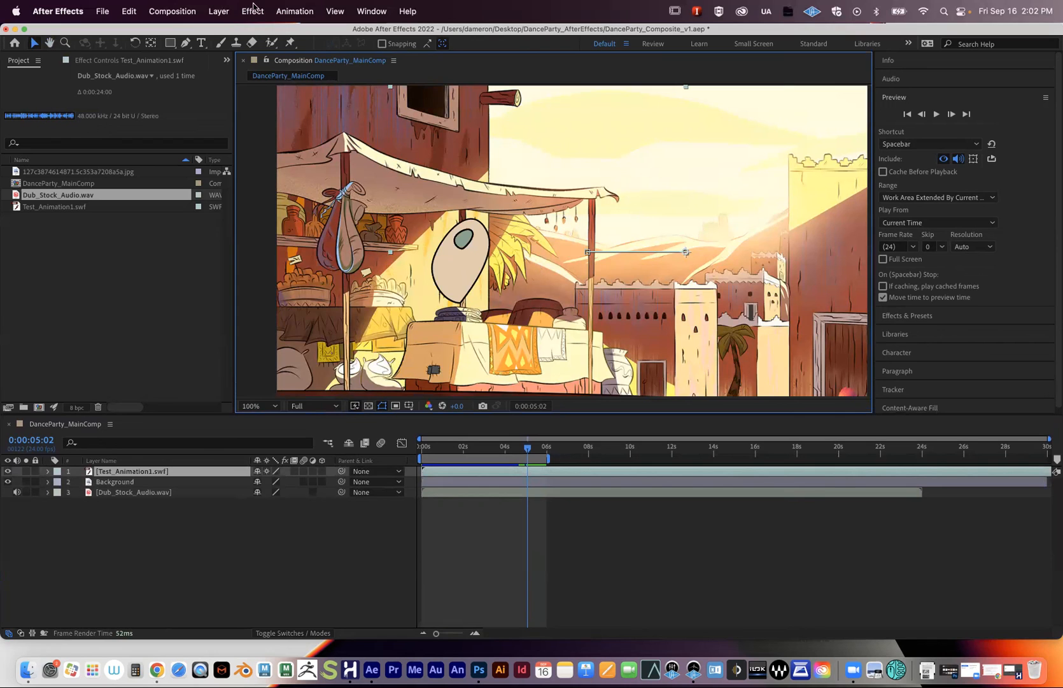
{"action": "left_click", "coordinate": [164, 518]}
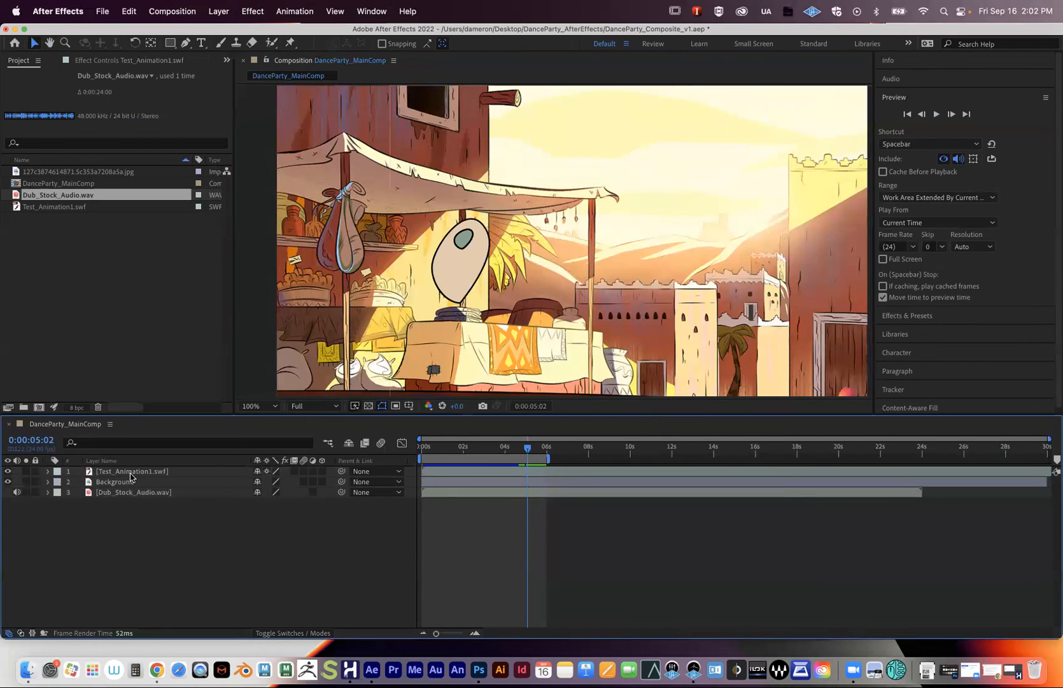
{"action": "left_click", "coordinate": [128, 472]}
- Apply a Curves effect to the Test_Animation1.swf hand layer
{"action": "left_click", "coordinate": [255, 8]}
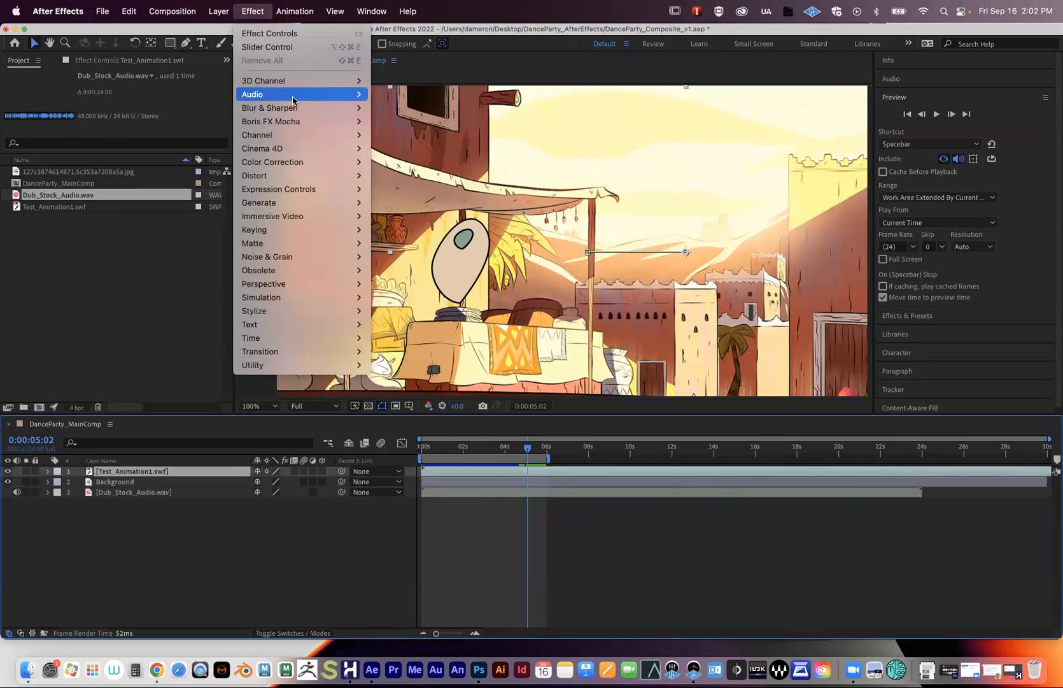
{"action": "mouse_move", "coordinate": [284, 150]}
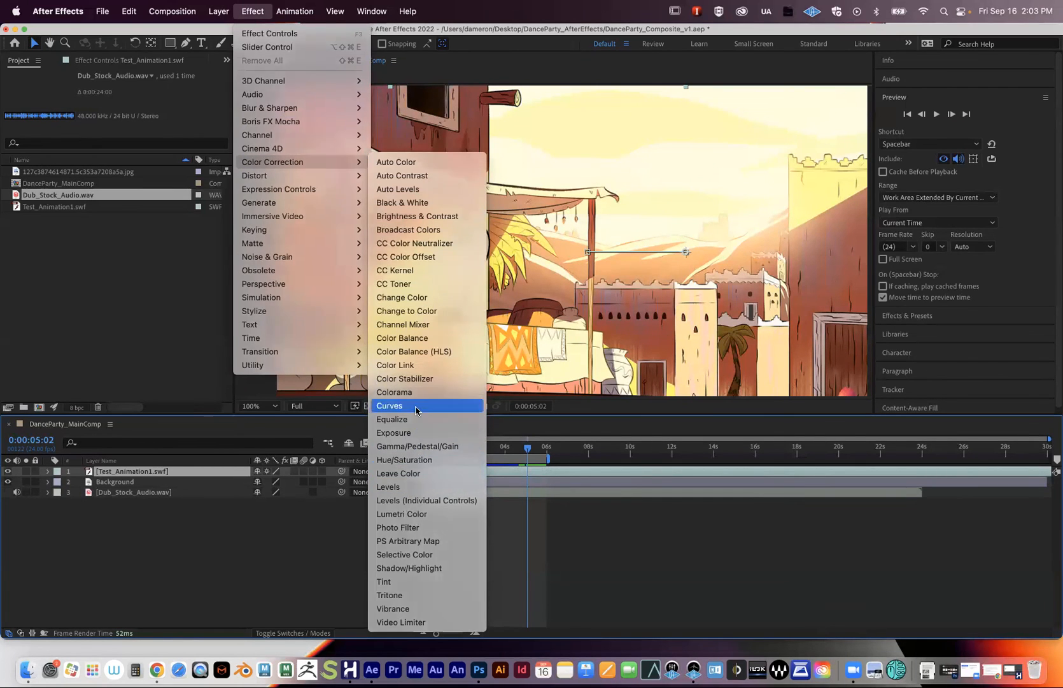
{"action": "left_click", "coordinate": [415, 410]}
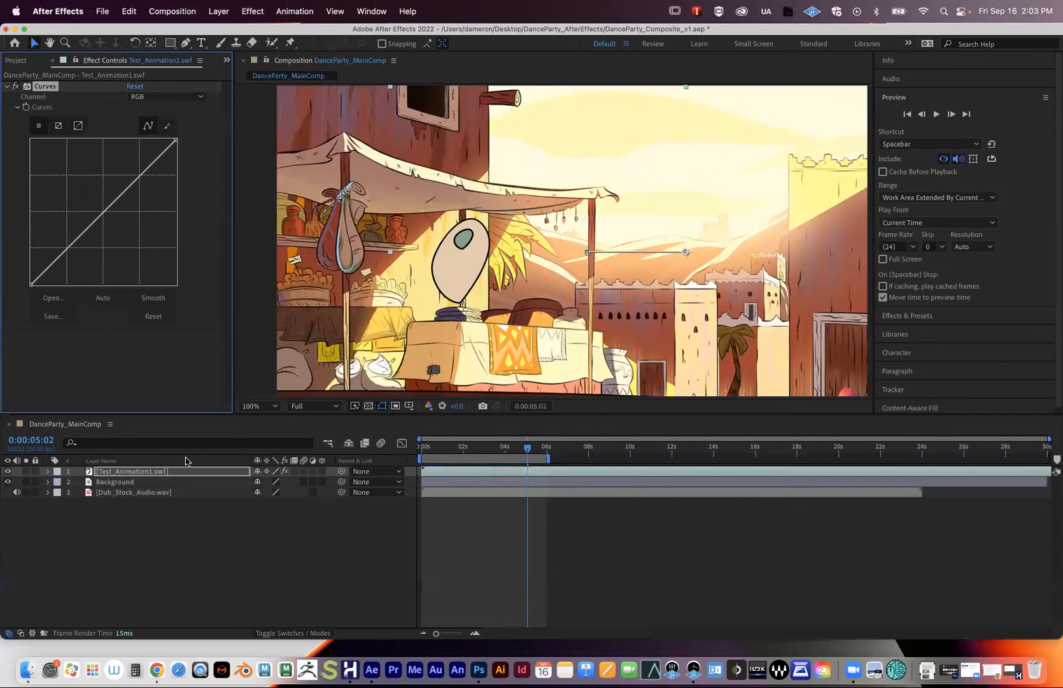
{"action": "left_click", "coordinate": [131, 472]}
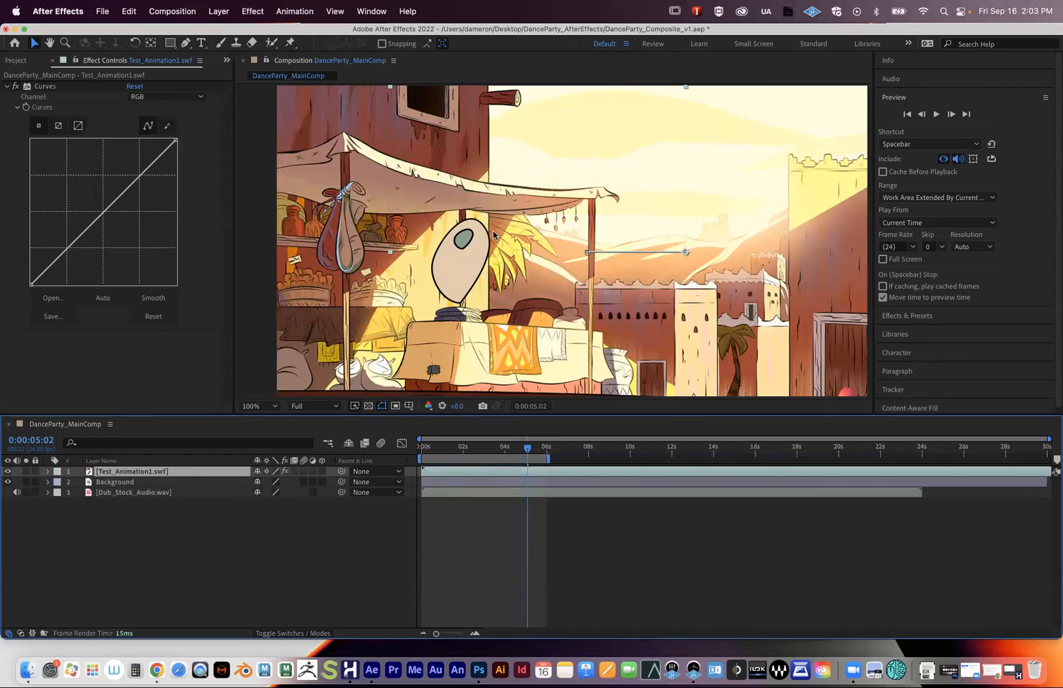
{"action": "left_click", "coordinate": [7, 86]}
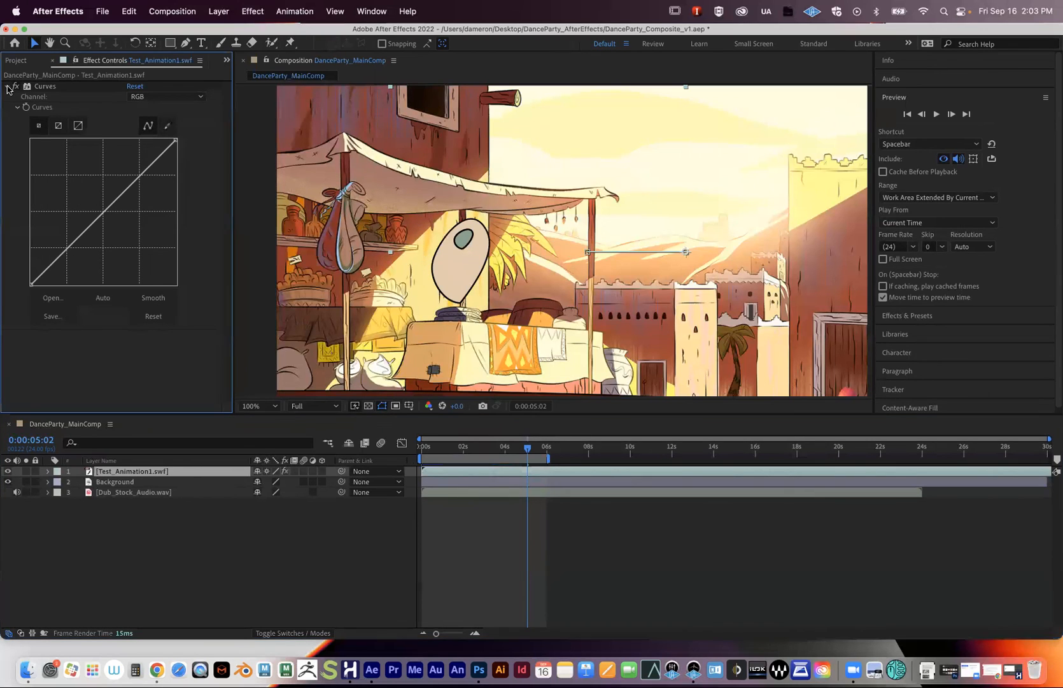
{"action": "left_click", "coordinate": [41, 89]}
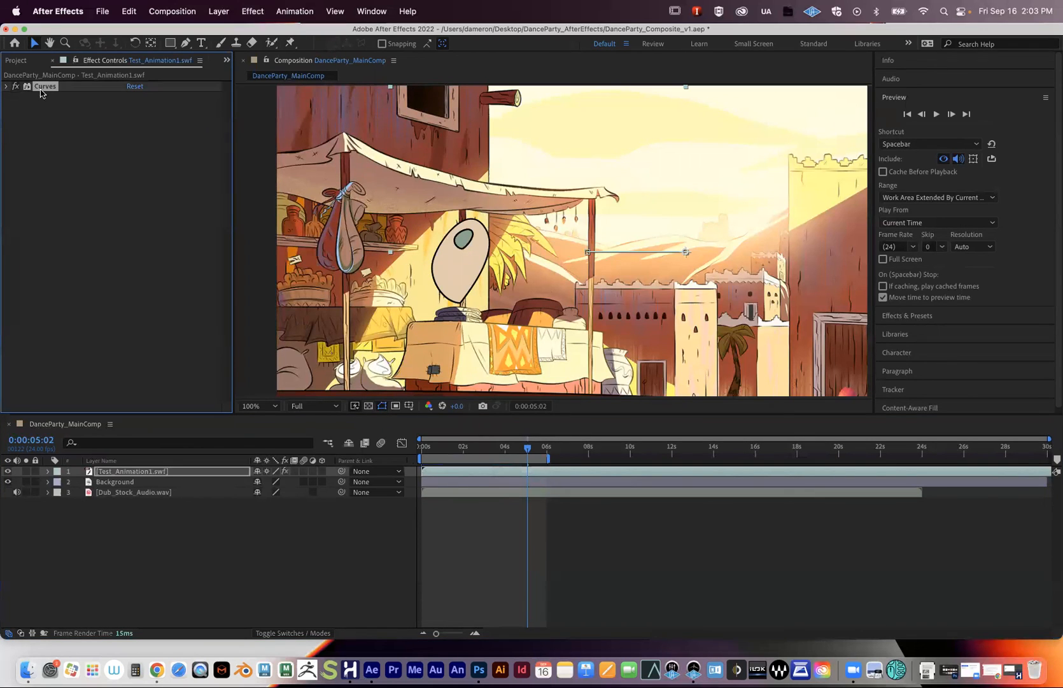
{"action": "left_click", "coordinate": [7, 86]}
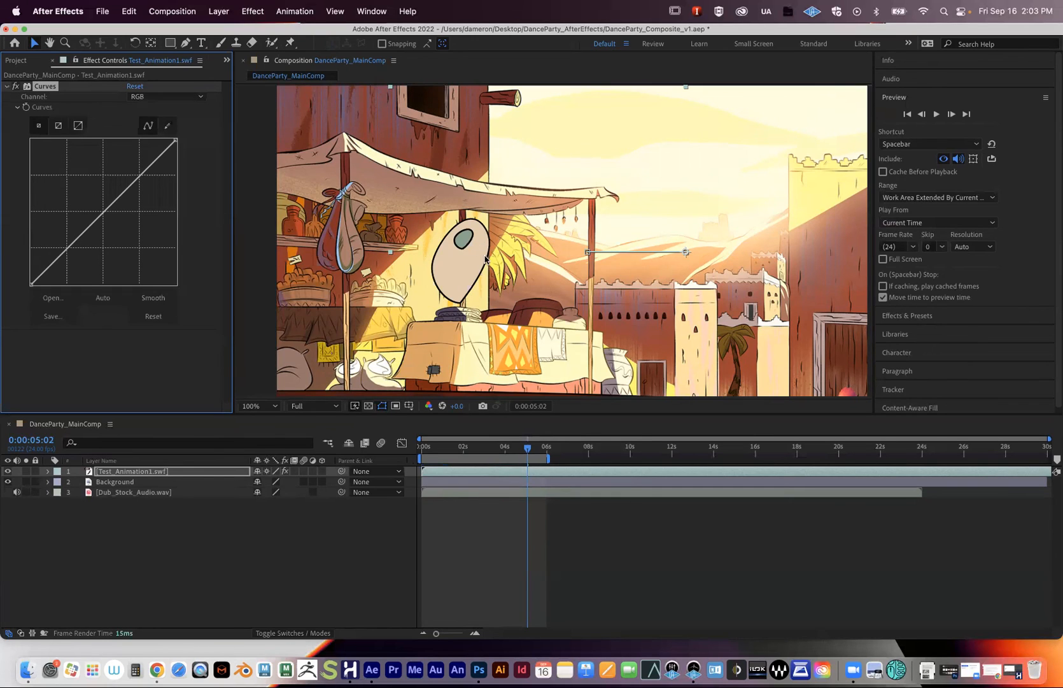
- Solo the hand layer, bend the curve darker then brighter, compare, and delete Curves
{"action": "left_click", "coordinate": [25, 471]}
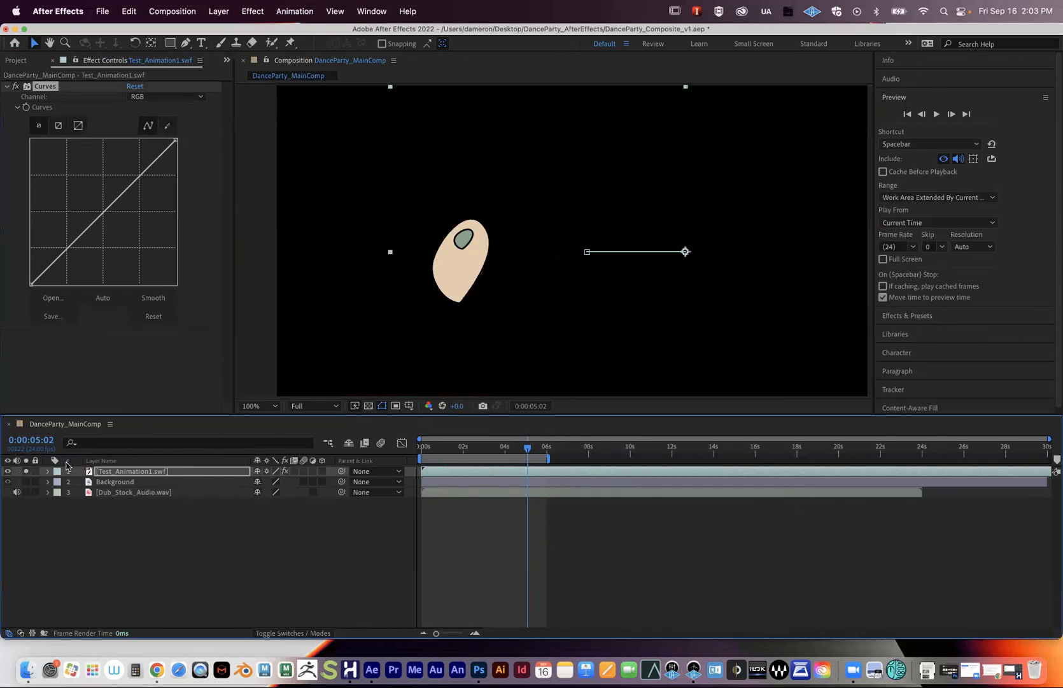
{"action": "left_click_drag", "start_coordinate": [60, 253], "coordinate": [75, 272]}
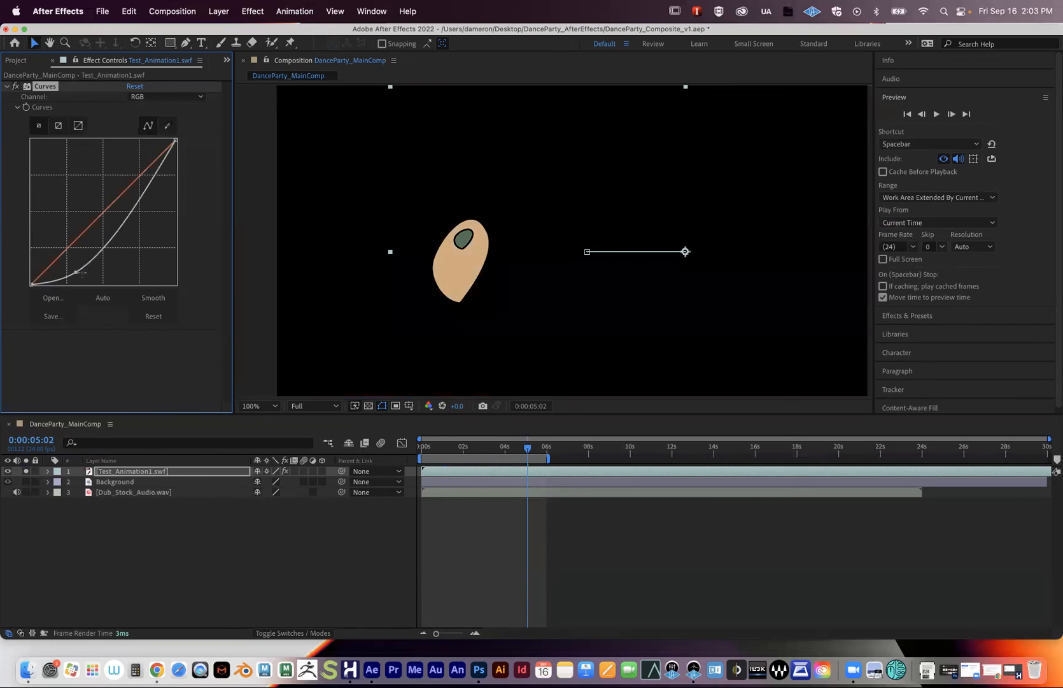
{"action": "left_click_drag", "start_coordinate": [81, 274], "coordinate": [99, 219]}
{"action": "mouse_move", "coordinate": [124, 178]}
{"action": "left_mouse_down"}
{"action": "mouse_move", "coordinate": [123, 154]}
{"action": "mouse_move", "coordinate": [126, 172]}
{"action": "left_mouse_up"}
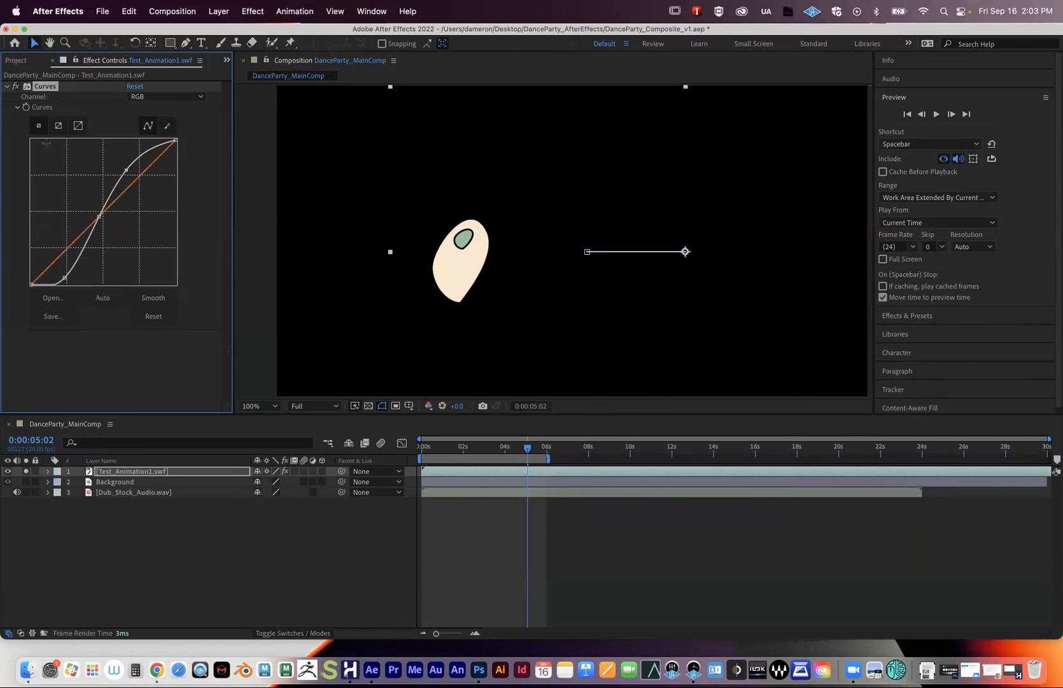
{"action": "left_click", "coordinate": [16, 85]}
{"action": "key", "text": "Delete"}
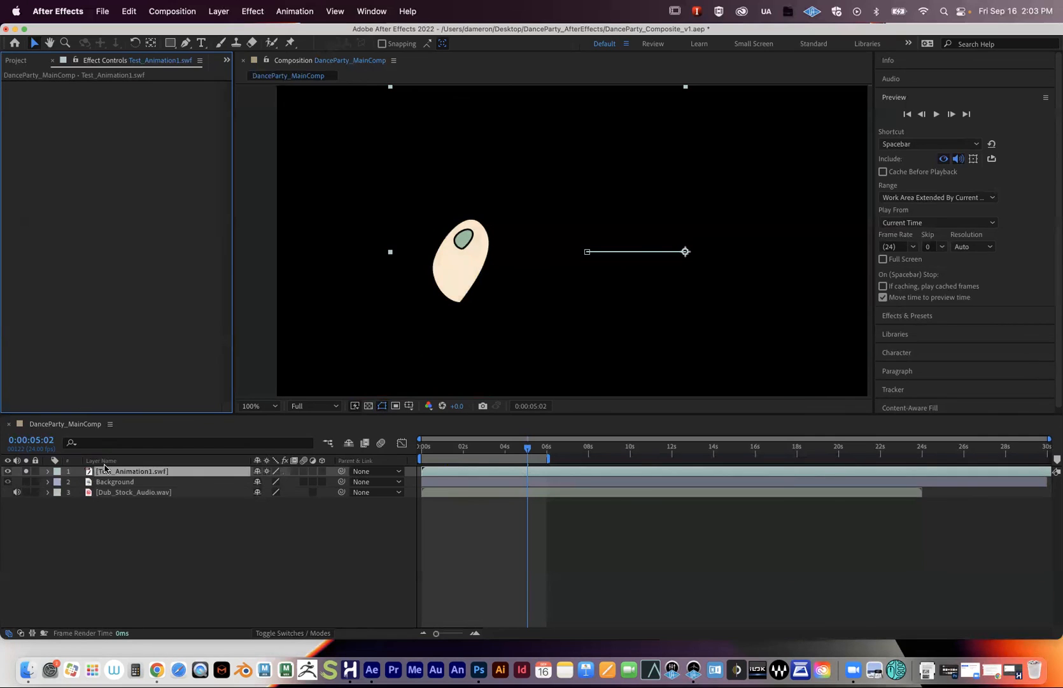
- Solo the Background, try a darkening Curves adjustment on it, then delete Curves
{"action": "left_click", "coordinate": [26, 472]}
{"action": "left_click", "coordinate": [25, 481]}
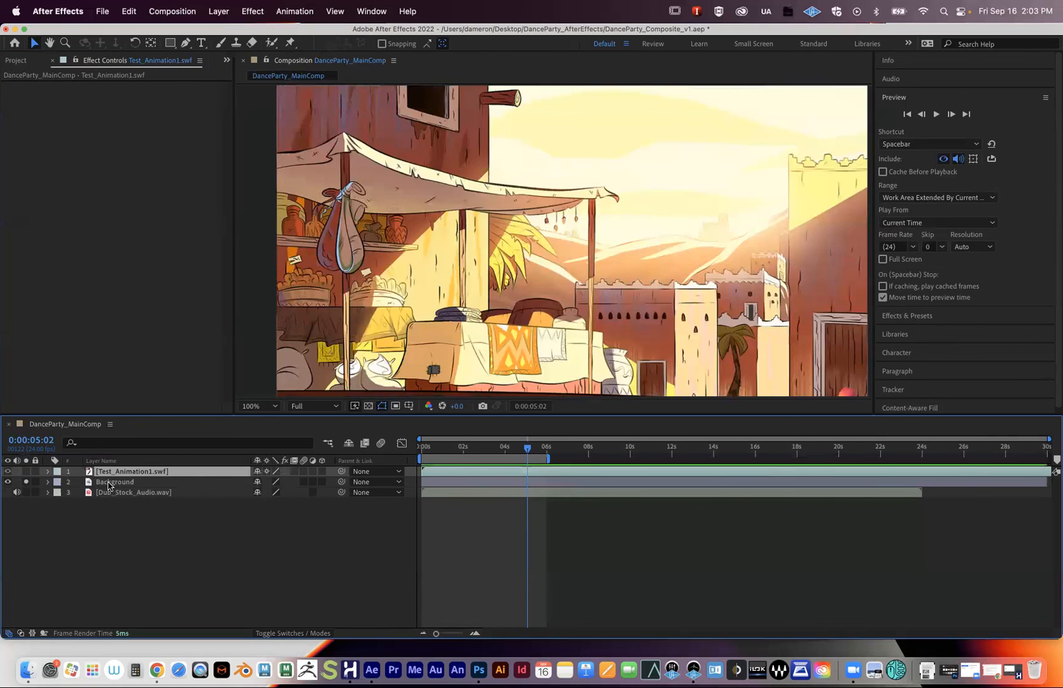
{"action": "left_click", "coordinate": [111, 483]}
{"action": "left_click", "coordinate": [253, 11]}
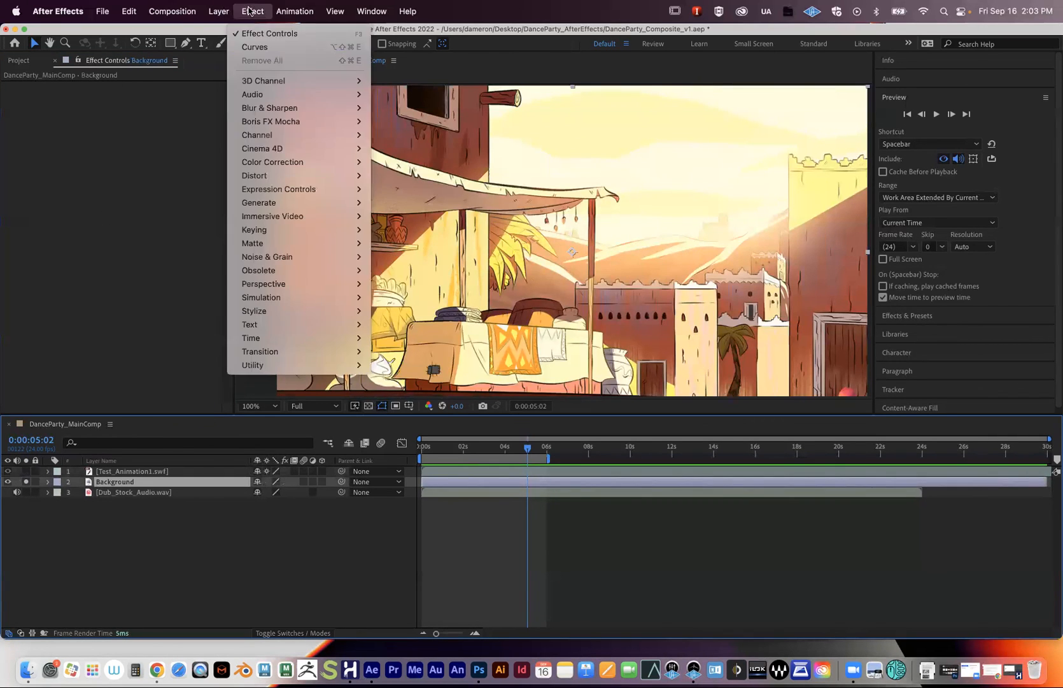
{"action": "left_click", "coordinate": [270, 54]}
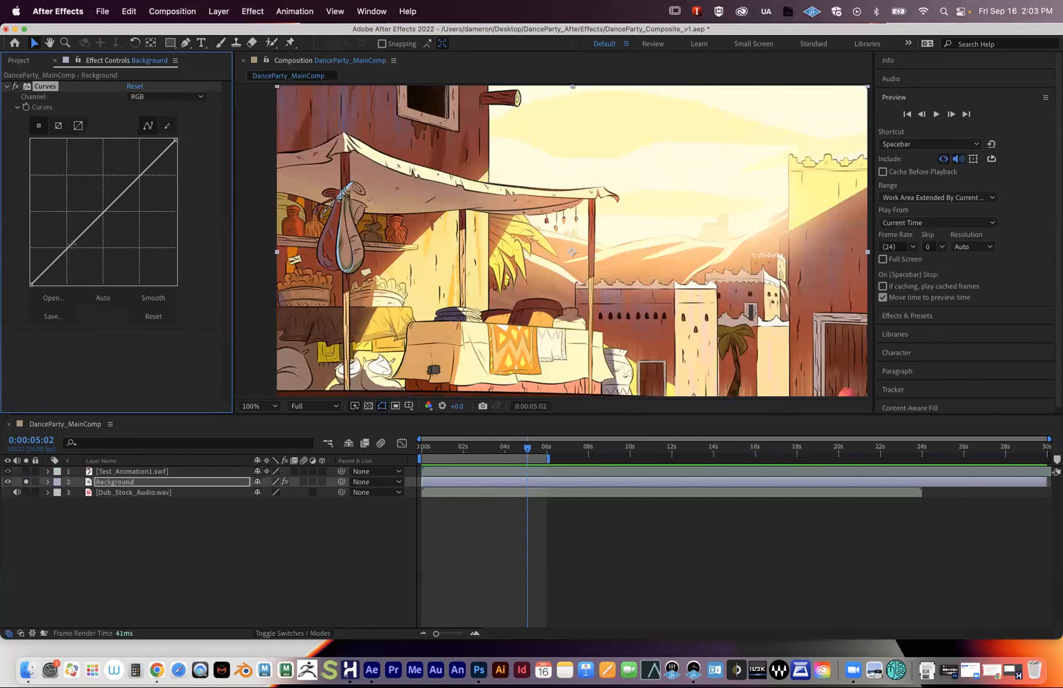
{"action": "left_click_drag", "start_coordinate": [57, 256], "coordinate": [97, 224]}
{"action": "mouse_move", "coordinate": [135, 180]}
{"action": "left_mouse_down"}
{"action": "mouse_move", "coordinate": [131, 167]}
{"action": "mouse_move", "coordinate": [150, 206]}
{"action": "mouse_move", "coordinate": [137, 183]}
{"action": "left_mouse_up"}
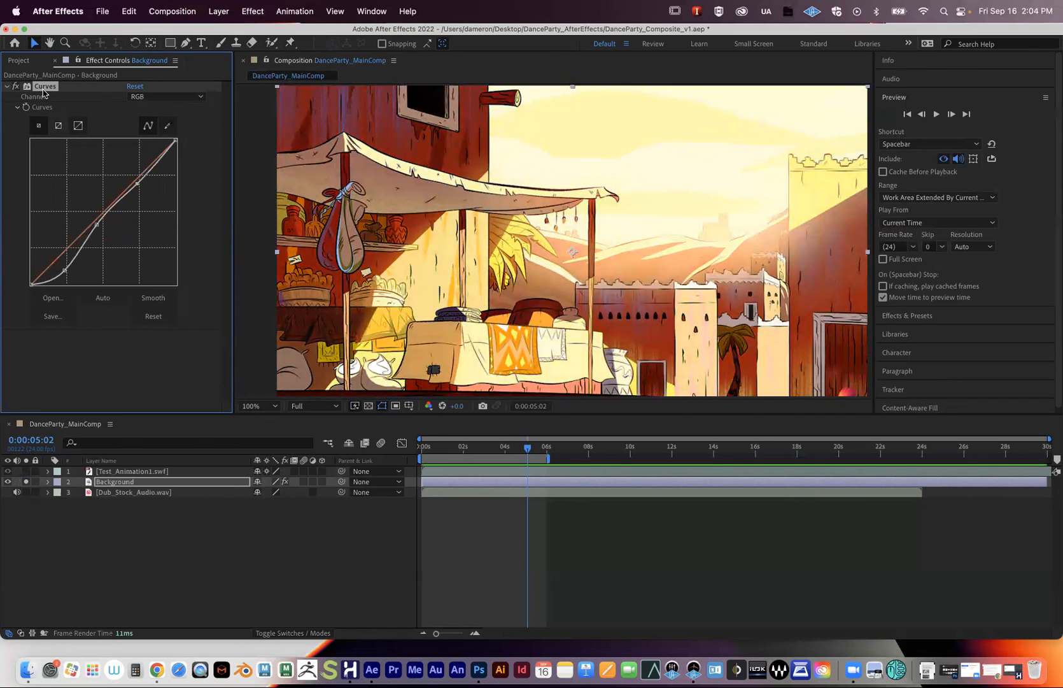
{"action": "key", "text": "Delete"}
- Try Brightness & Contrast on the Background (brightness 39, more contrast), then remove it
{"action": "left_click", "coordinate": [253, 11]}
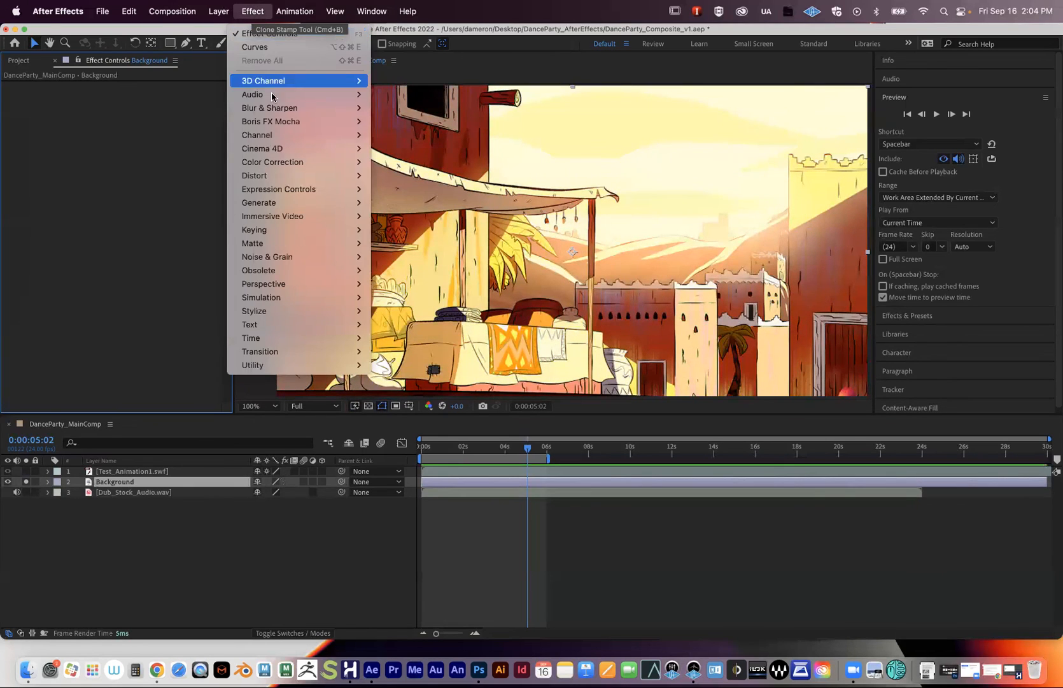
{"action": "mouse_move", "coordinate": [288, 165]}
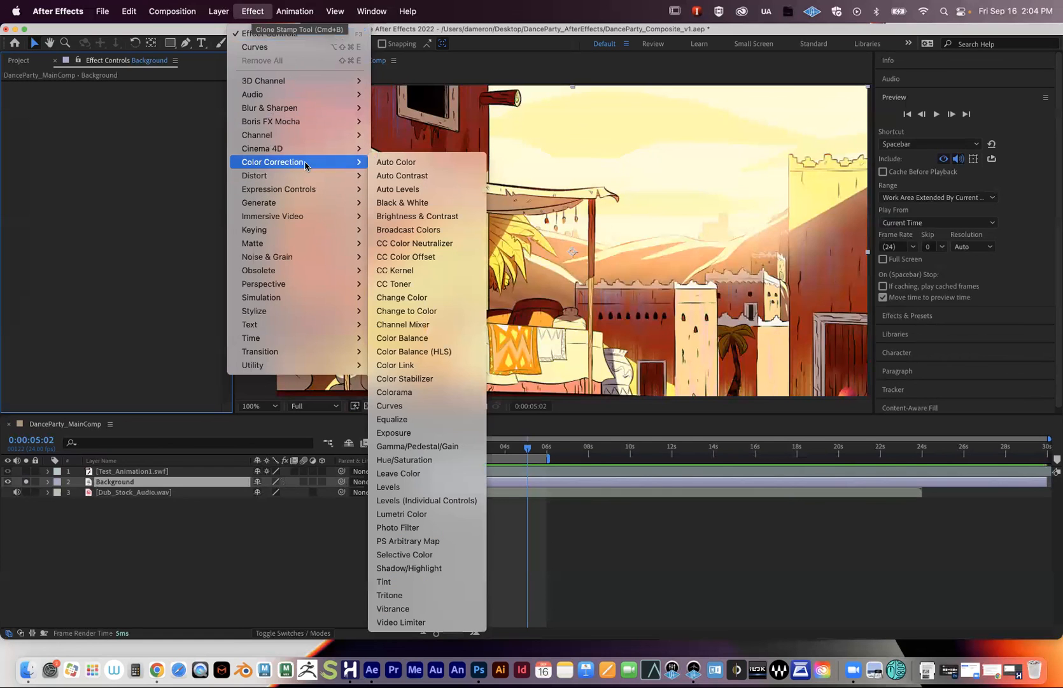
{"action": "left_click", "coordinate": [437, 217]}
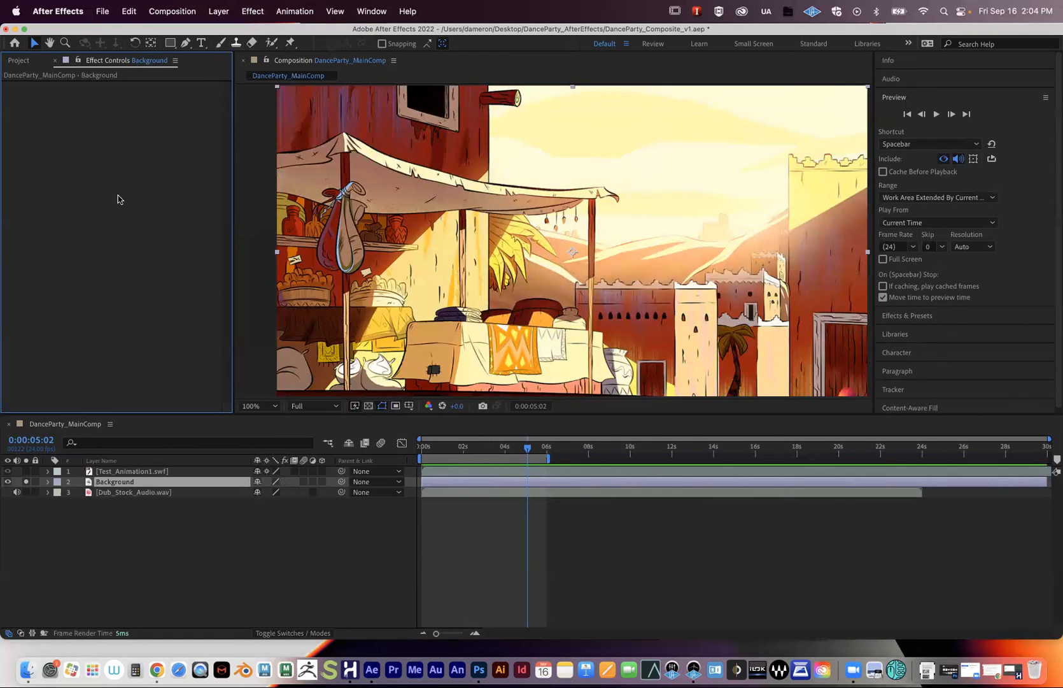
{"action": "left_click_drag", "start_coordinate": [131, 97], "coordinate": [204, 107]}
{"action": "left_click_drag", "start_coordinate": [131, 97], "coordinate": [109, 109]}
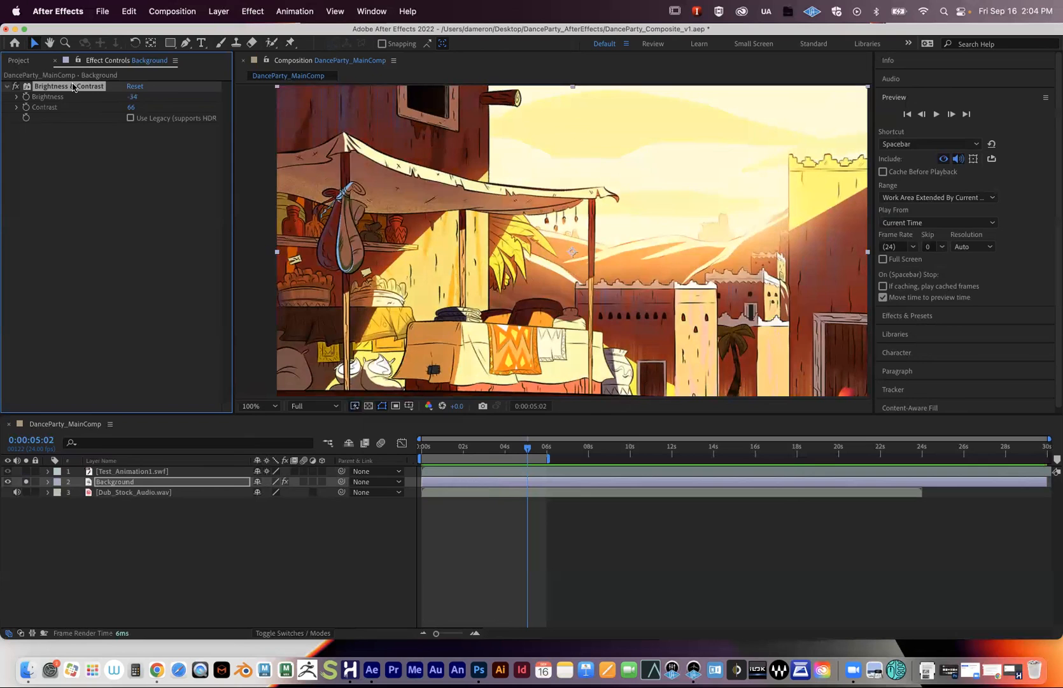
{"action": "key", "text": "Delete"}
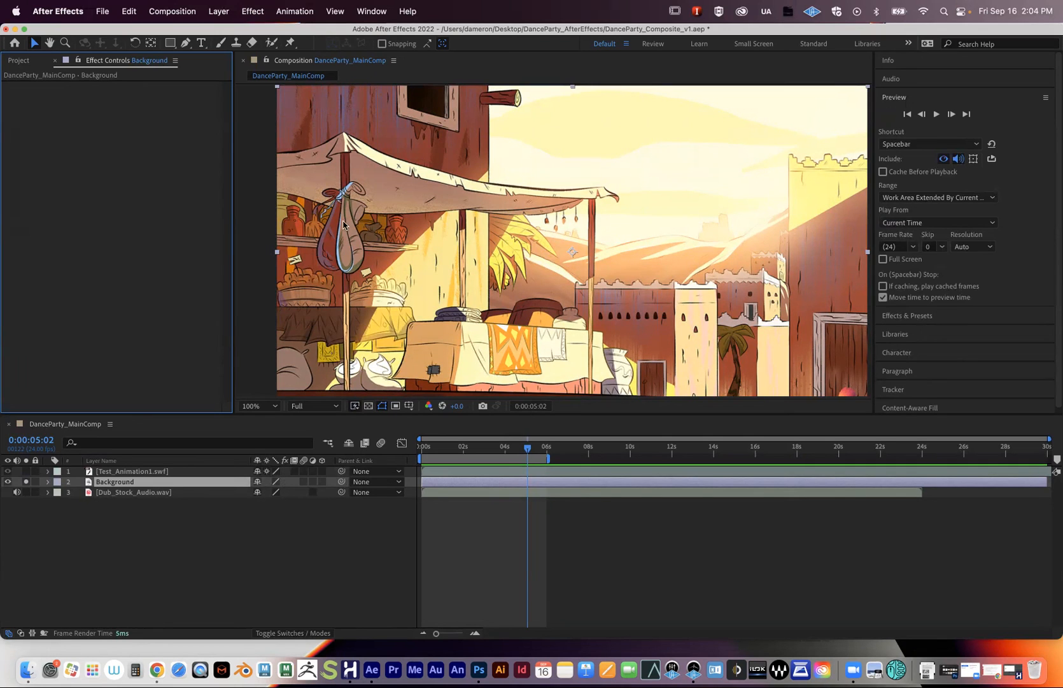
- Try Hue/Saturation shifting the Background's hue toward green, then remove it
{"action": "left_click", "coordinate": [253, 10]}
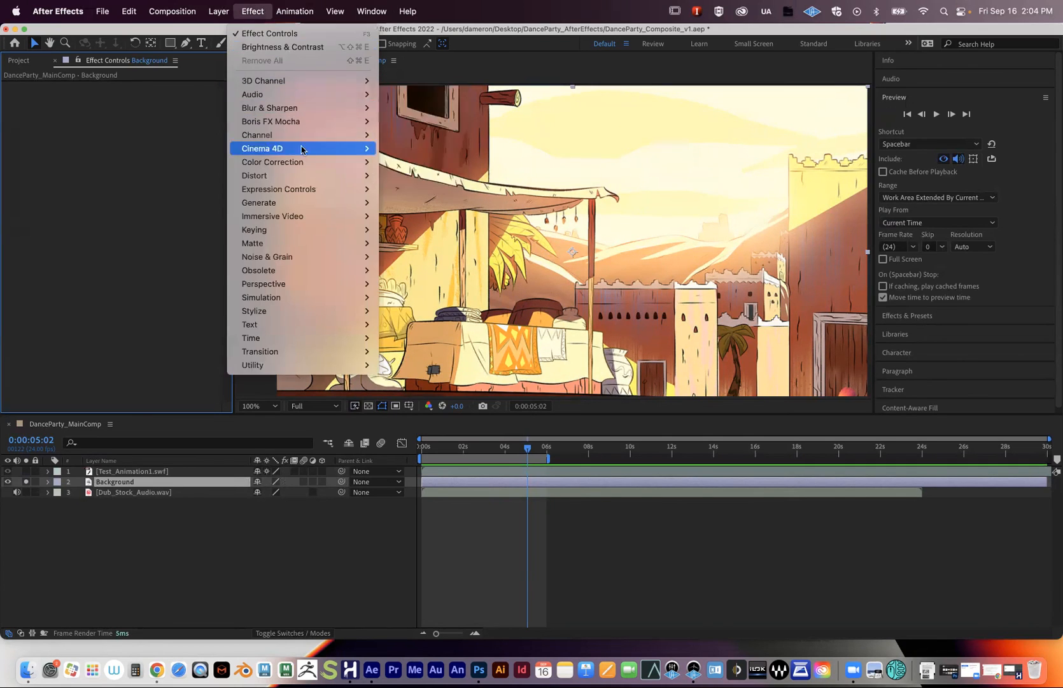
{"action": "mouse_move", "coordinate": [296, 164]}
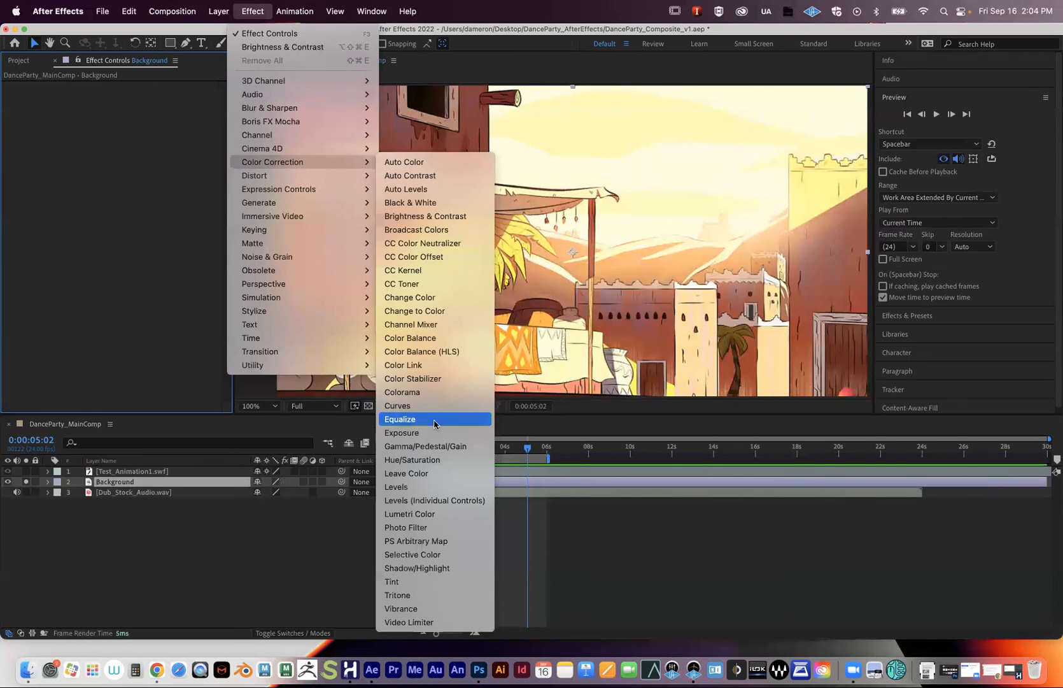
{"action": "left_click", "coordinate": [420, 459]}
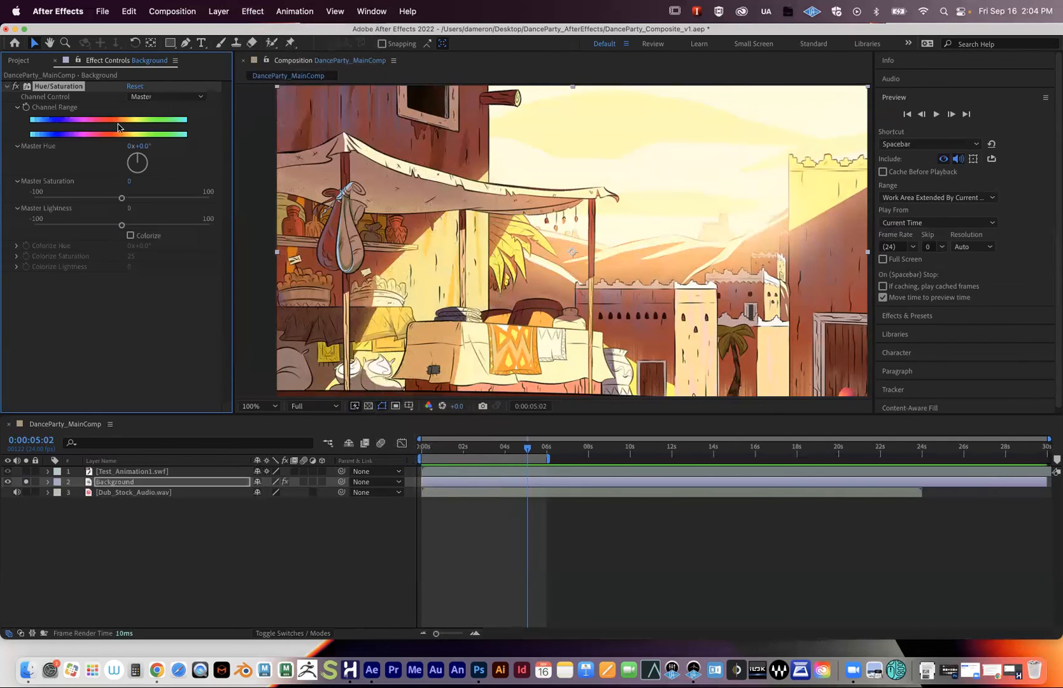
{"action": "left_click_drag", "start_coordinate": [142, 162], "coordinate": [167, 153]}
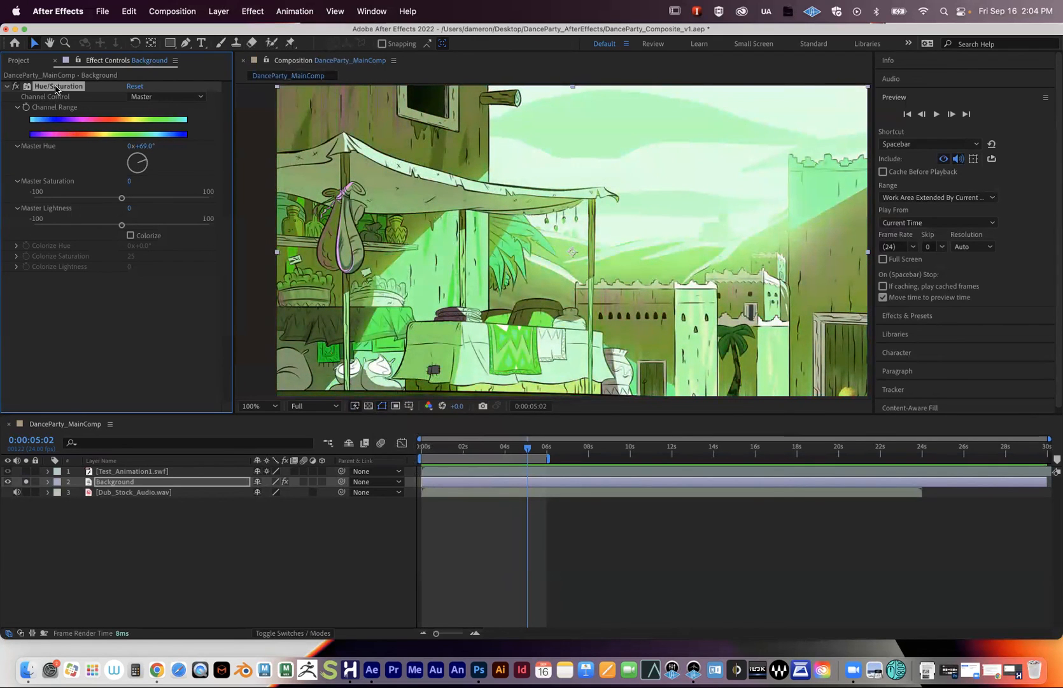
{"action": "key", "text": "Delete"}
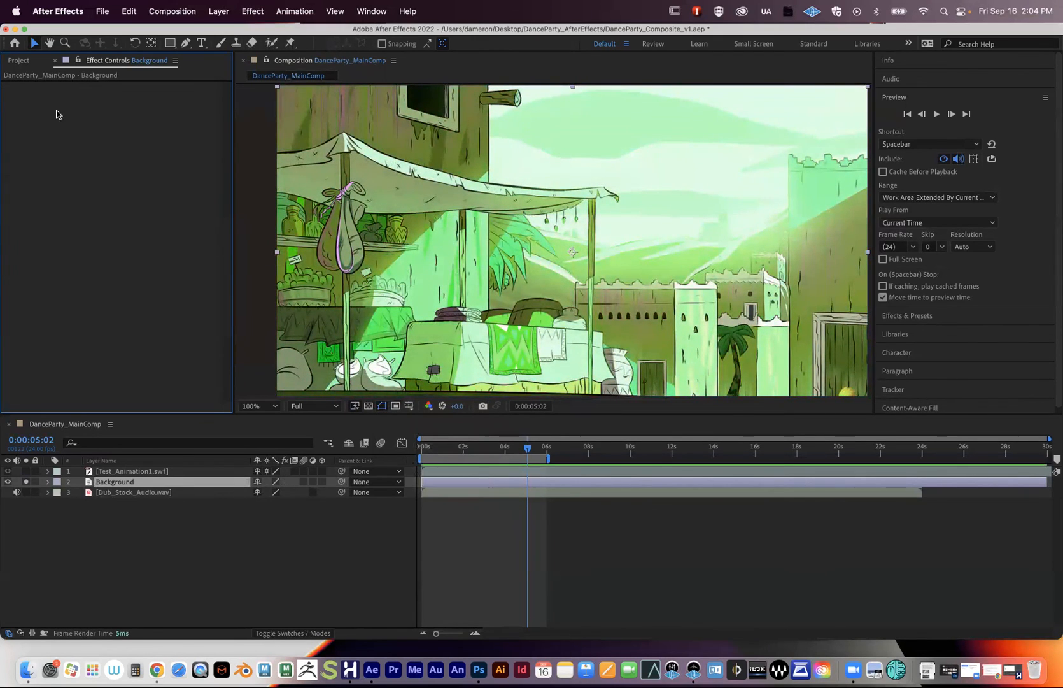
{"action": "left_click", "coordinate": [119, 515]}
{"action": "left_click", "coordinate": [122, 484]}
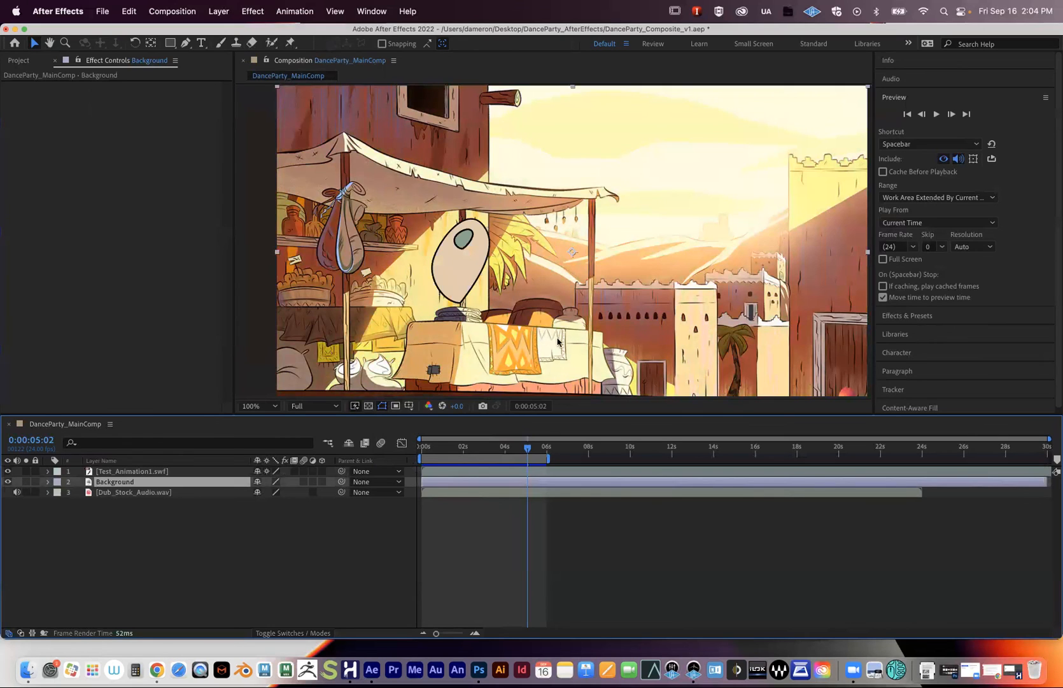
- Zoom the viewer out to 50%, scrub back to 0:00:00:23, and launch Adobe Media Encoder 2022
{"action": "key", "text": "comma"}
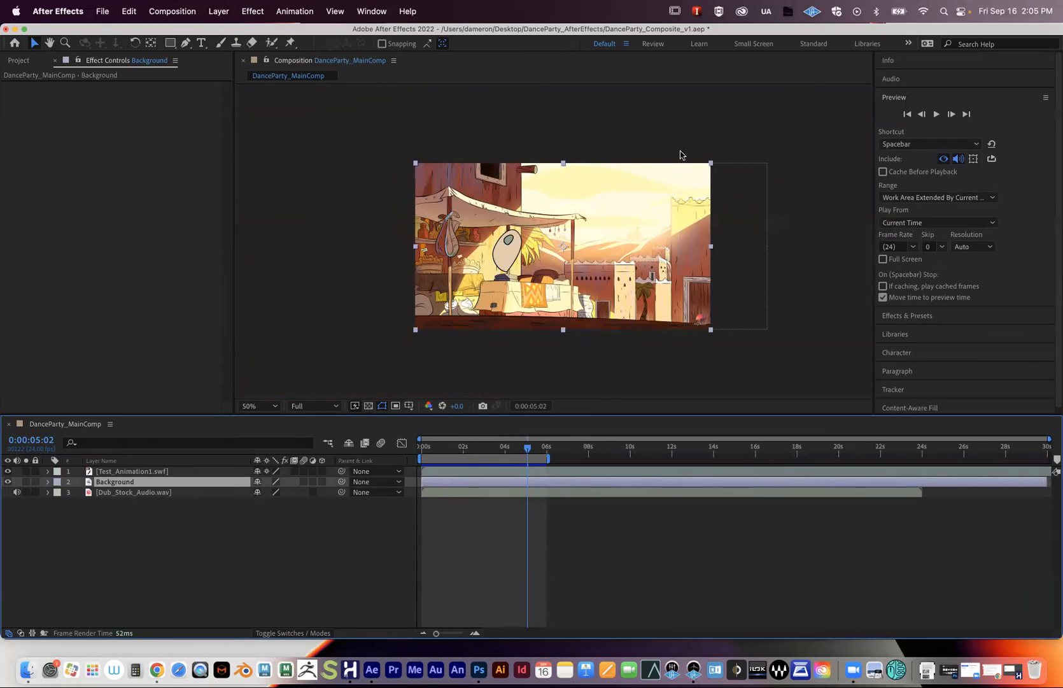
{"action": "left_click", "coordinate": [465, 448]}
{"action": "left_click_drag", "start_coordinate": [462, 448], "coordinate": [441, 456]}
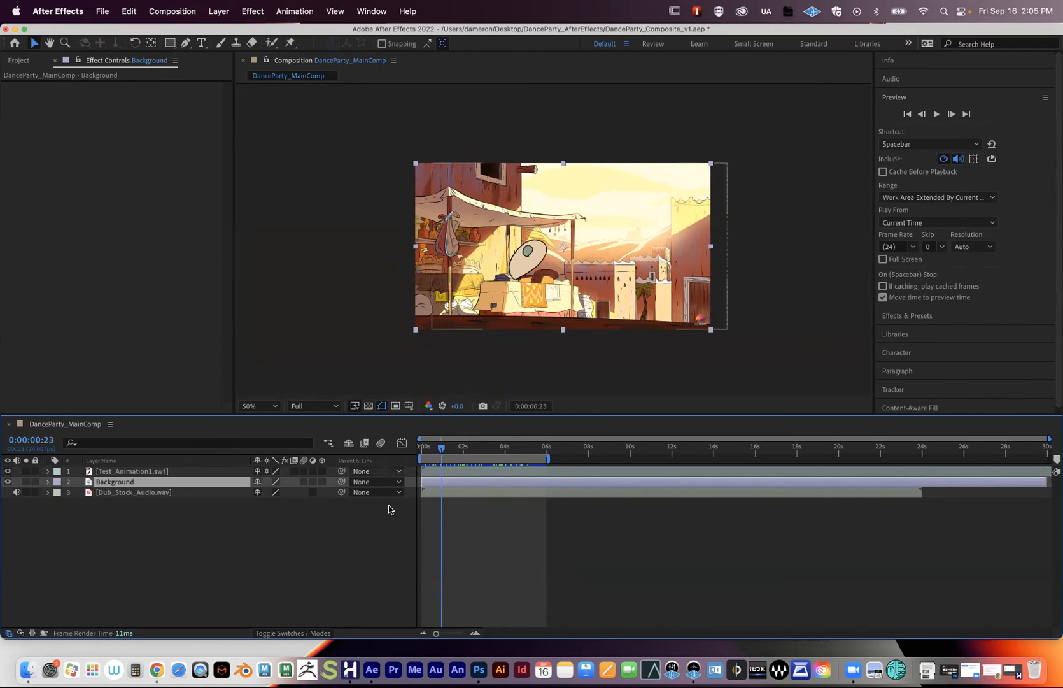
{"action": "left_click", "coordinate": [415, 668]}
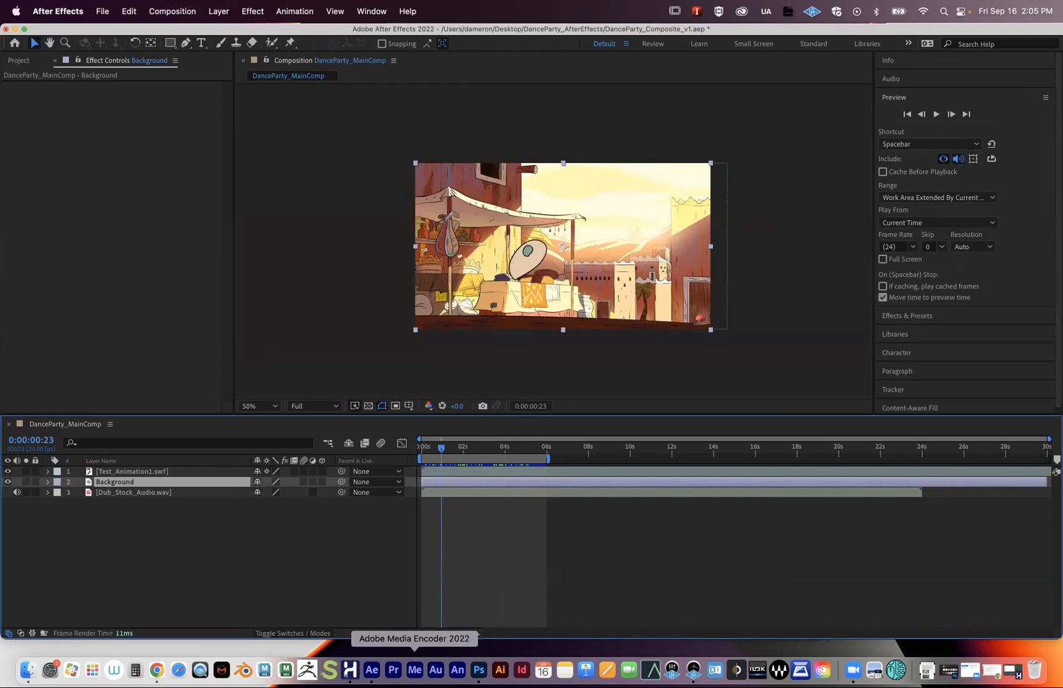
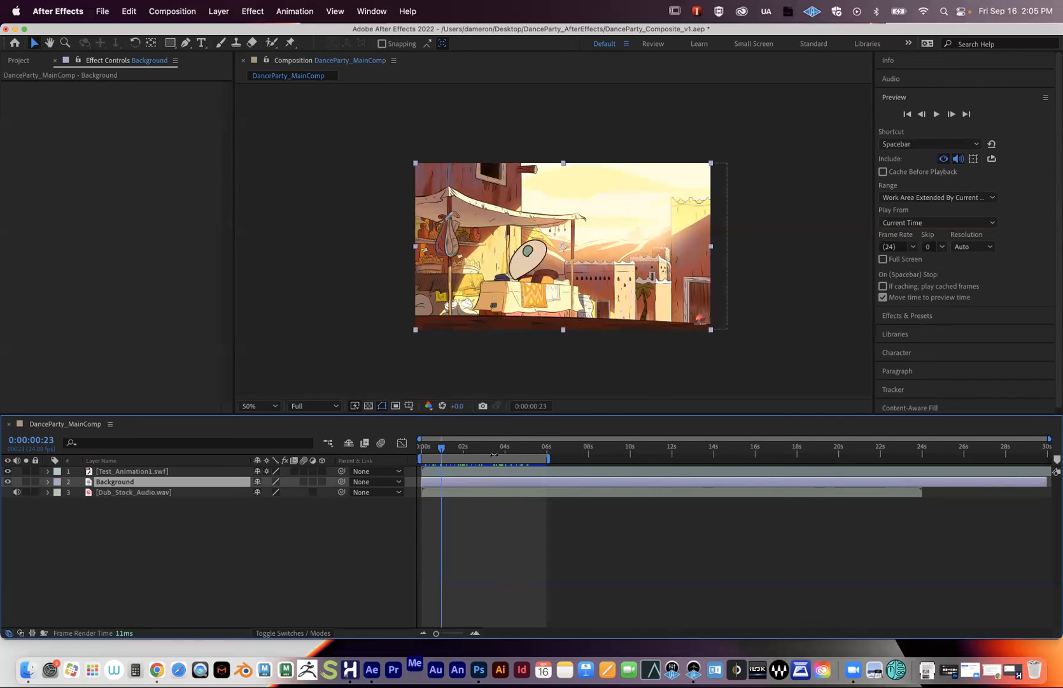
- Launch Media Encoder with Cmd+Alt+M and allow it access to the Documents folder
{"action": "key", "text": "alt+super+m"}
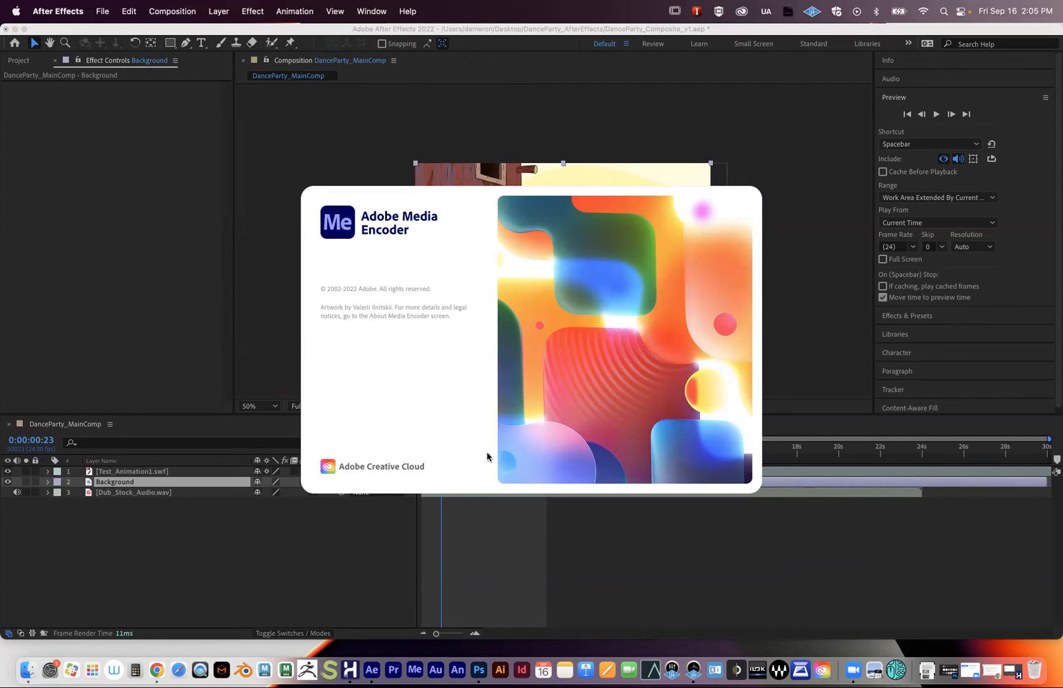
{"action": "left_click", "coordinate": [303, 164]}
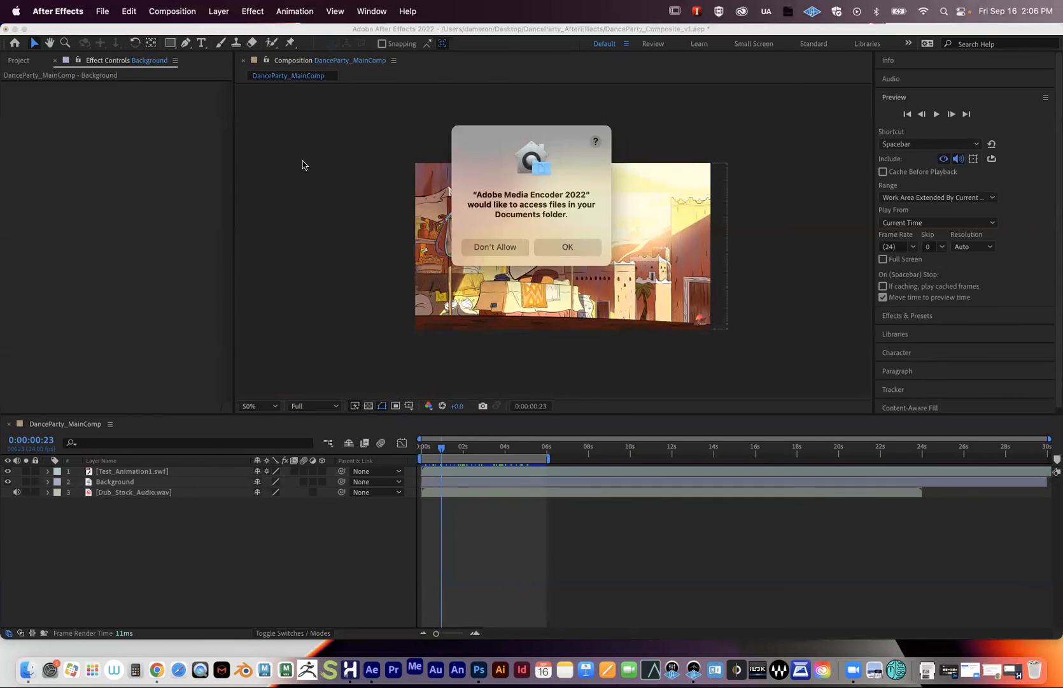
{"action": "left_click", "coordinate": [571, 247]}
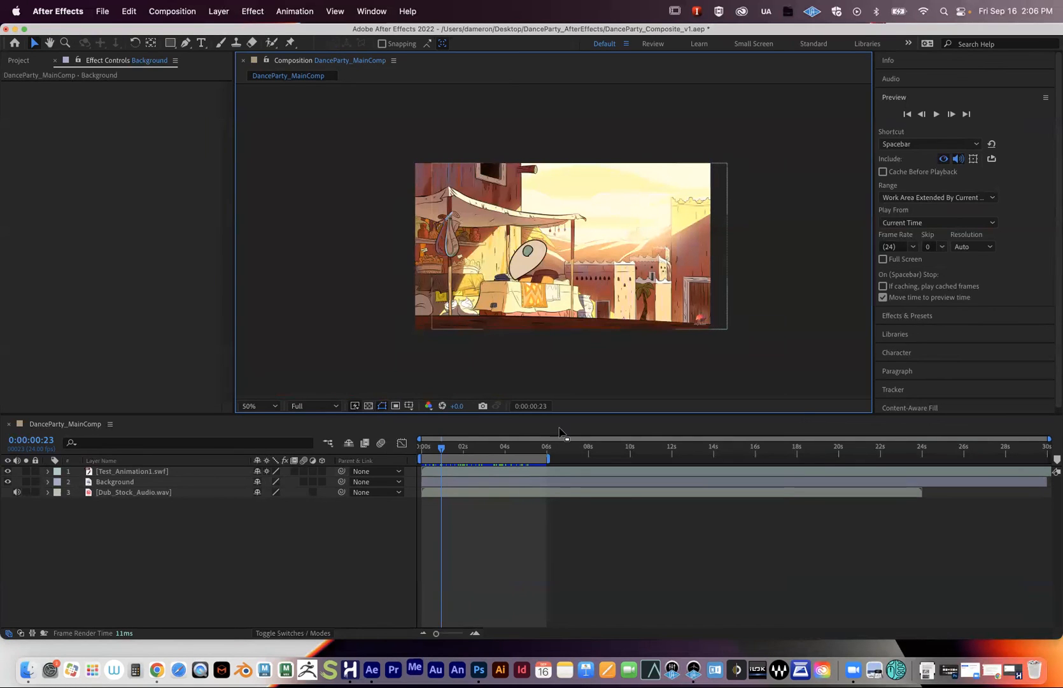
- Scrub to about 1:21, reposition the After Effects window, and browse the File and Composition menus
{"action": "mouse_move", "coordinate": [442, 454]}
{"action": "left_mouse_down"}
{"action": "mouse_move", "coordinate": [469, 451]}
{"action": "mouse_move", "coordinate": [461, 450]}
{"action": "left_mouse_up"}
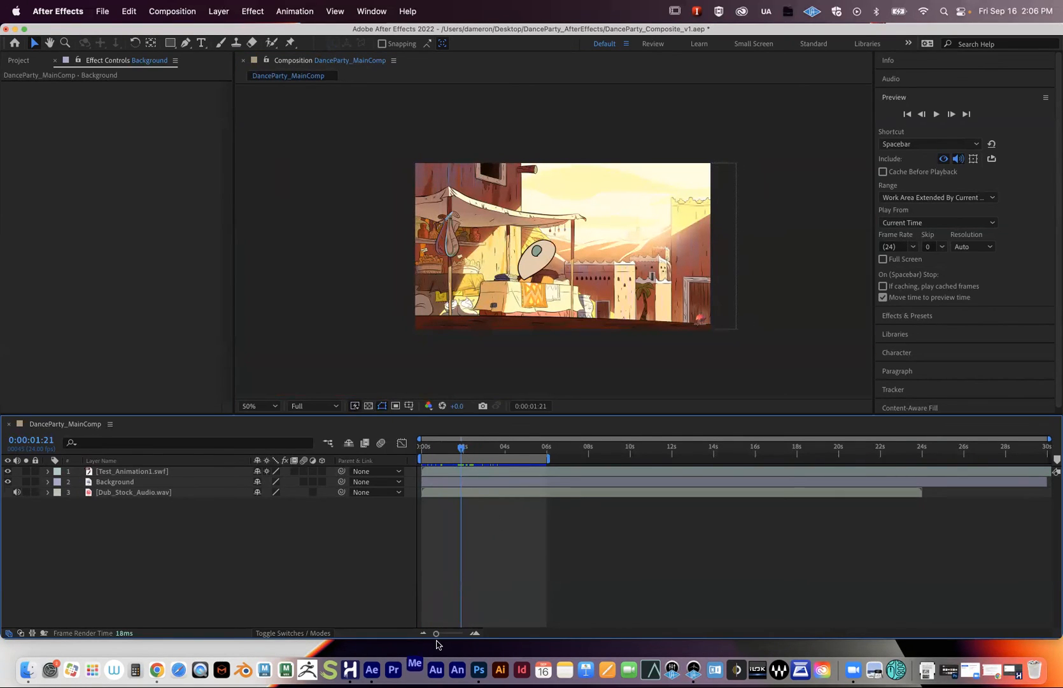
{"action": "mouse_move", "coordinate": [163, 28]}
{"action": "left_mouse_down"}
{"action": "mouse_move", "coordinate": [181, 239]}
{"action": "mouse_move", "coordinate": [244, 435]}
{"action": "mouse_move", "coordinate": [240, 413]}
{"action": "mouse_move", "coordinate": [227, 473]}
{"action": "mouse_move", "coordinate": [208, 105]}
{"action": "mouse_move", "coordinate": [149, 32]}
{"action": "left_mouse_up"}
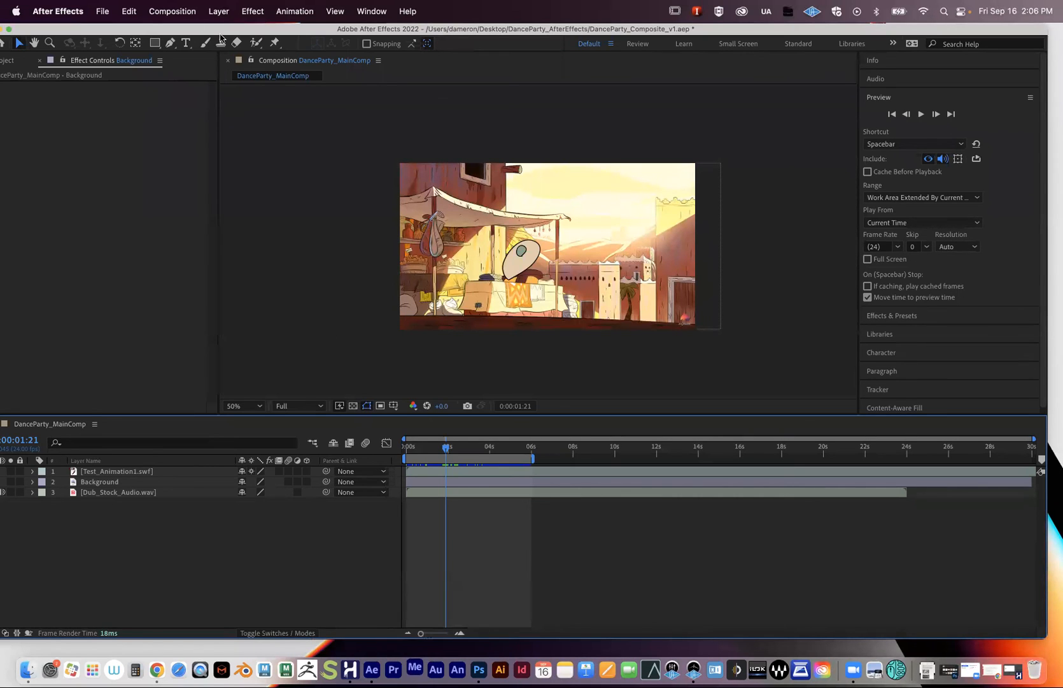
{"action": "left_click_drag", "start_coordinate": [145, 30], "coordinate": [154, 24]}
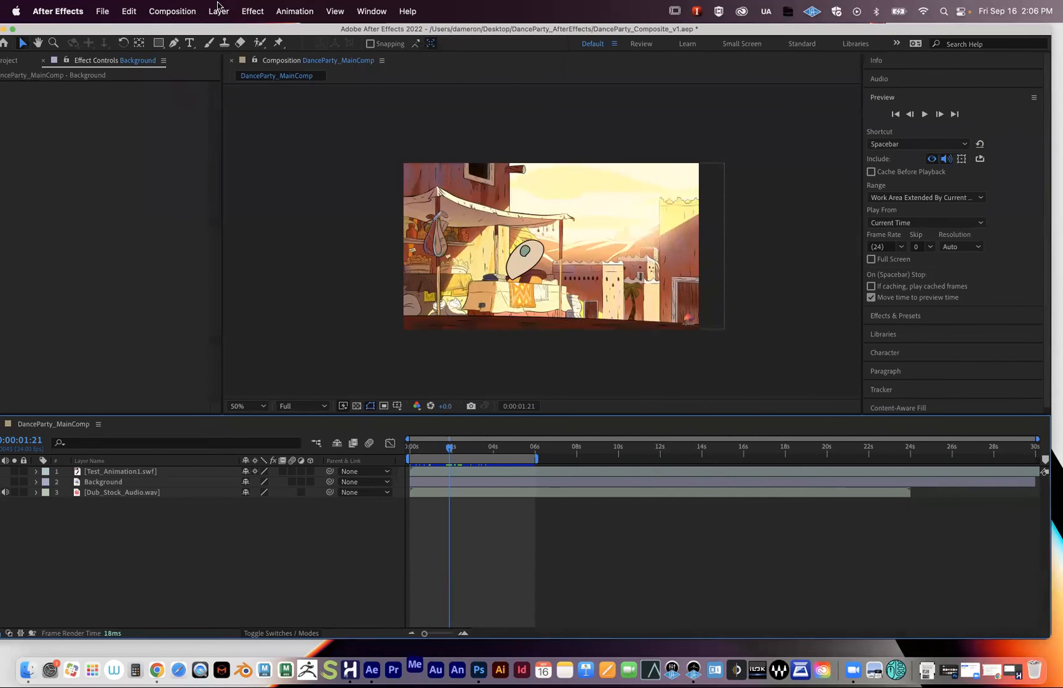
{"action": "left_click", "coordinate": [102, 11]}
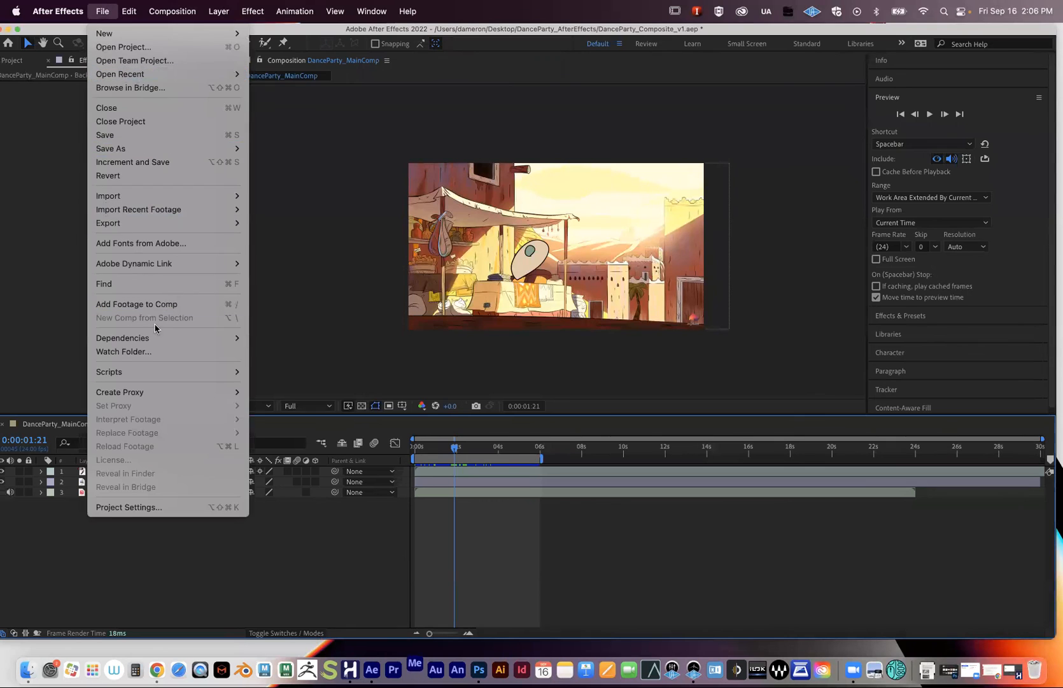
{"action": "mouse_move", "coordinate": [166, 8]}
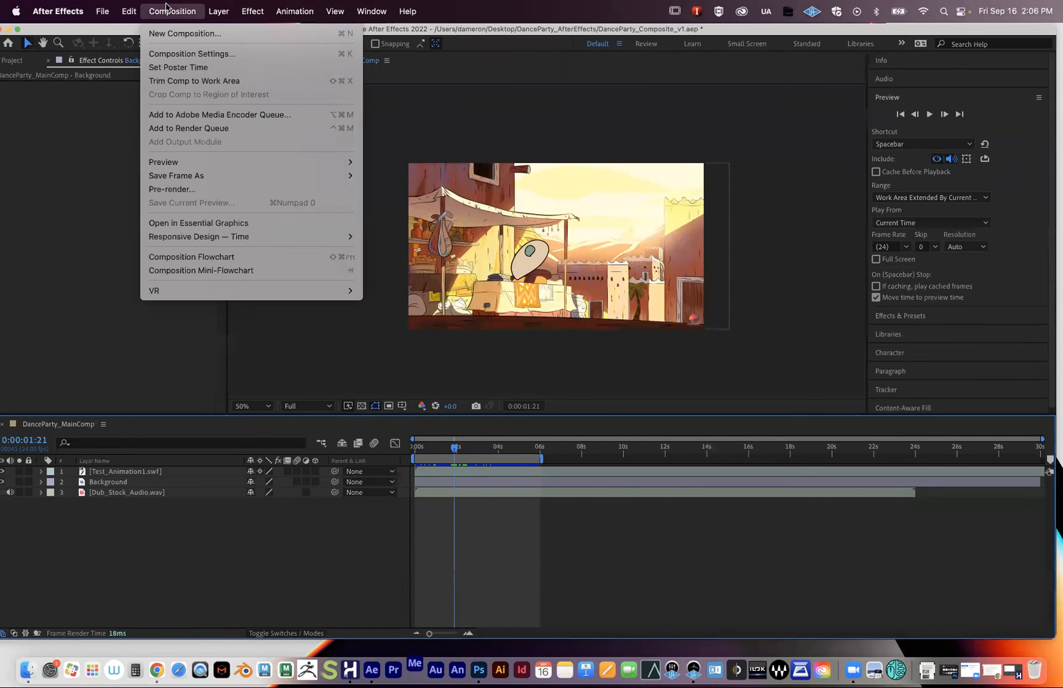
{"action": "left_click", "coordinate": [167, 8]}
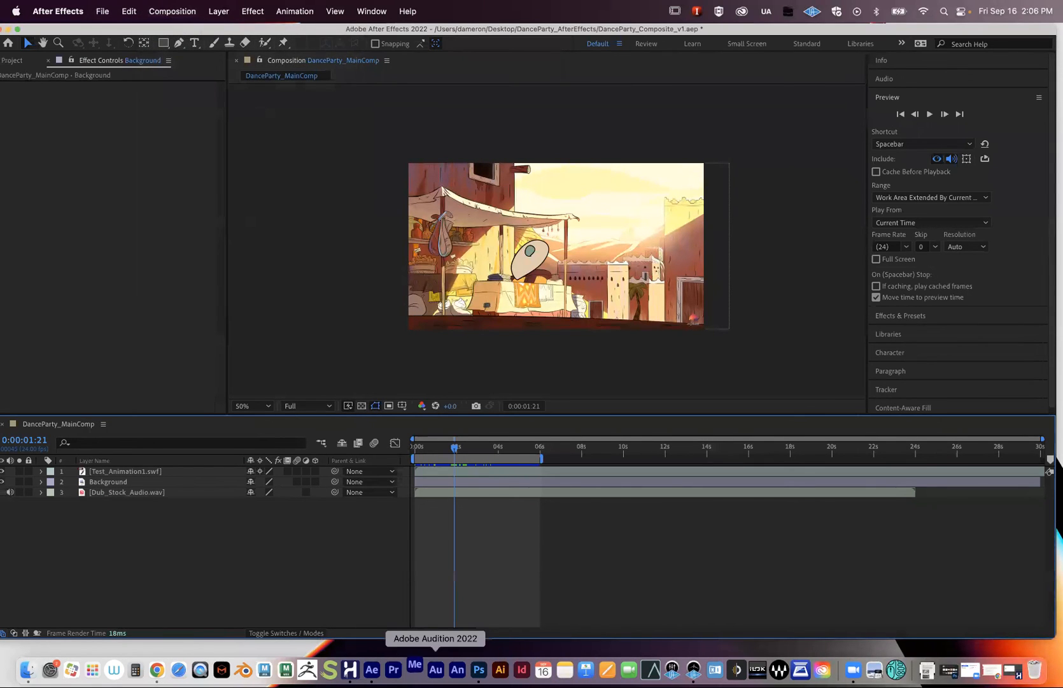
{"action": "left_click", "coordinate": [412, 665]}
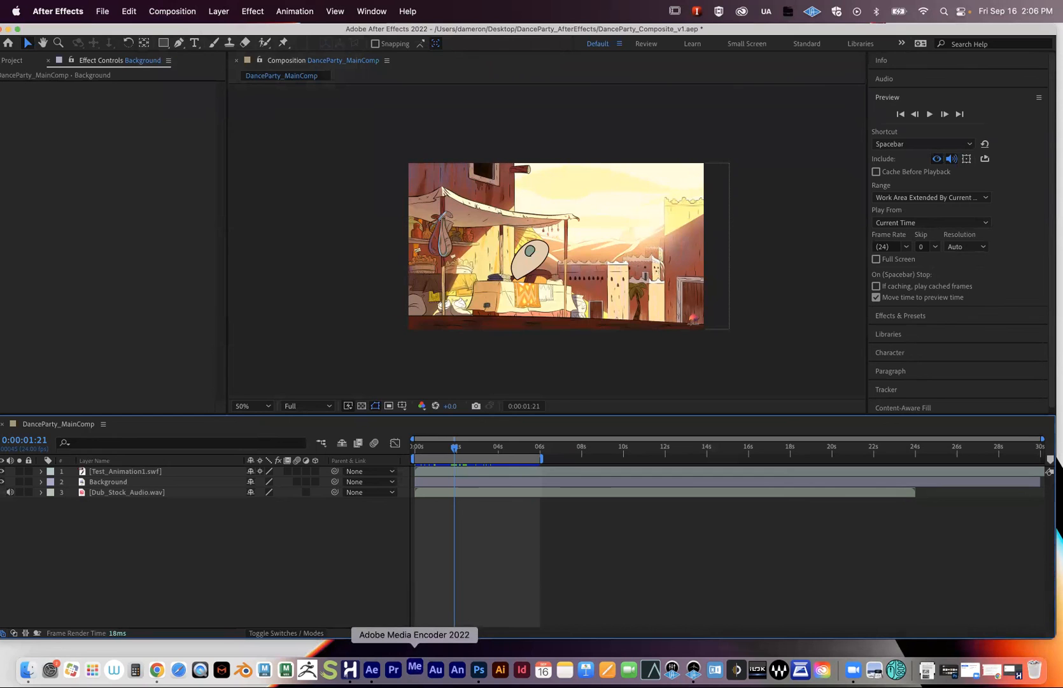
{"action": "left_click", "coordinate": [182, 12]}
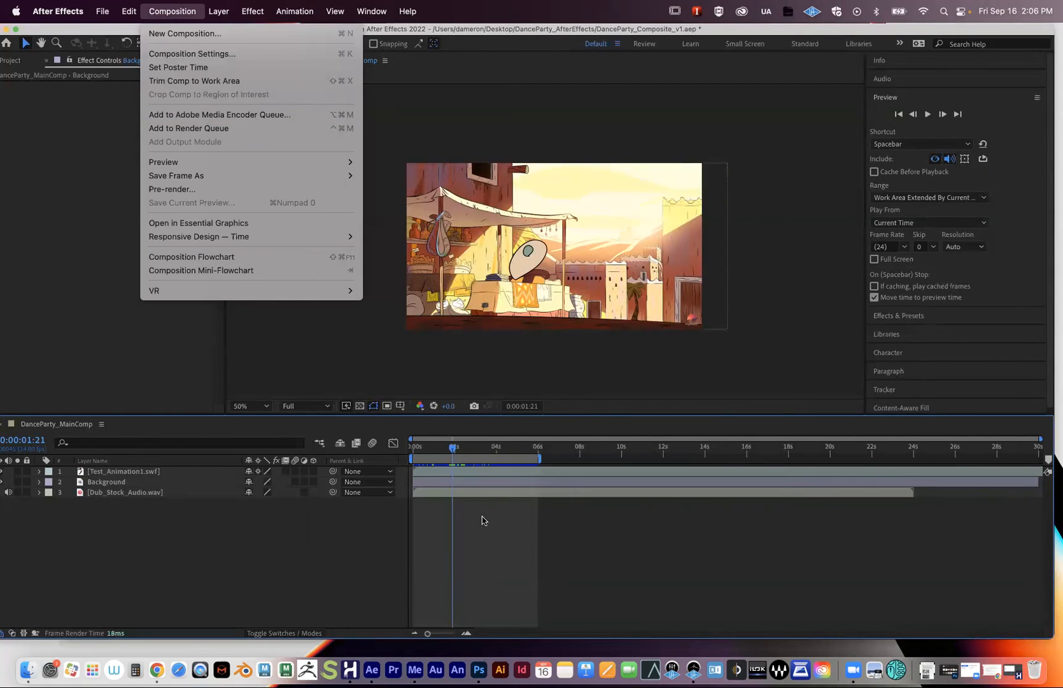
{"action": "left_click", "coordinate": [496, 535]}
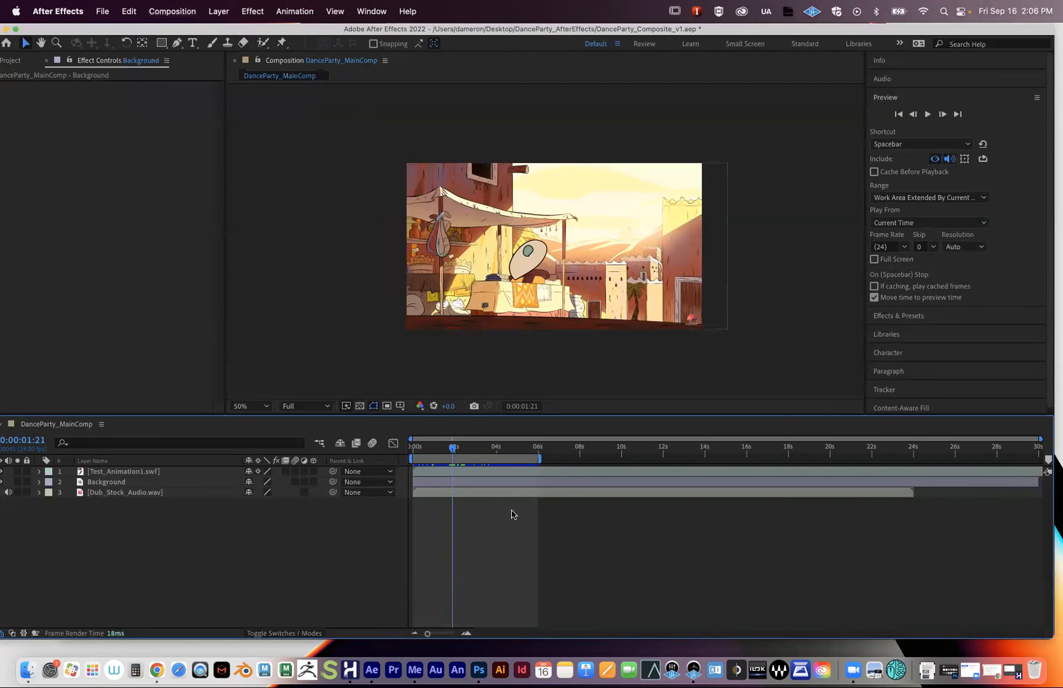
- Extend the work area to about 08s, check the three layers, and add DanceParty_MainComp to the Media Encoder queue
{"action": "left_click_drag", "start_coordinate": [543, 457], "coordinate": [504, 450]}
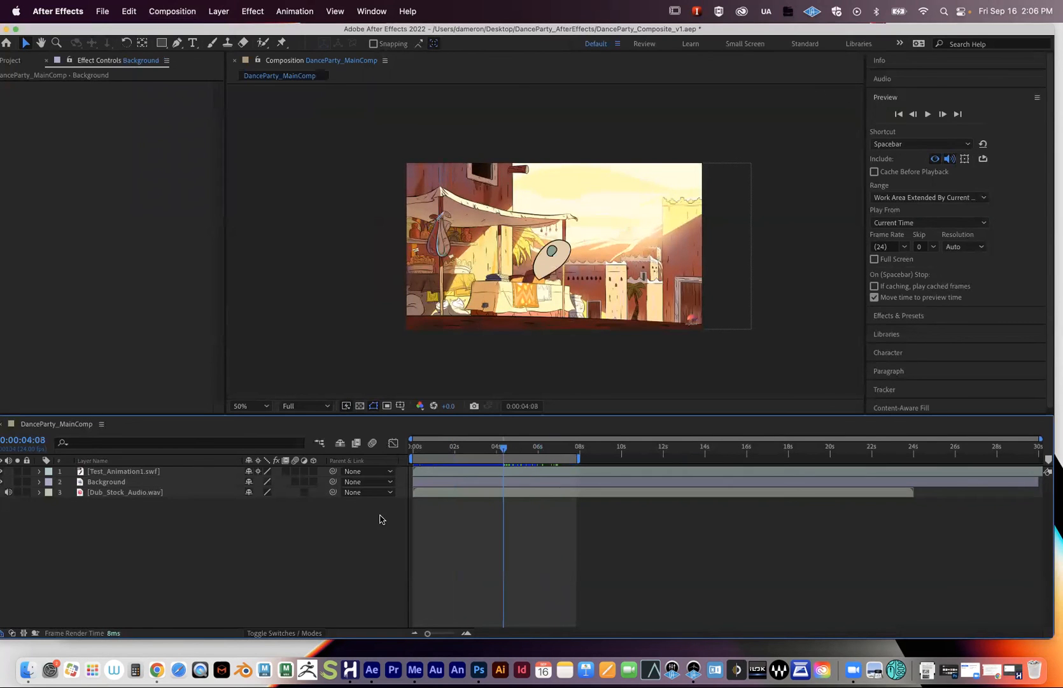
{"action": "left_click", "coordinate": [106, 494]}
{"action": "left_click", "coordinate": [104, 482]}
{"action": "left_click", "coordinate": [102, 471]}
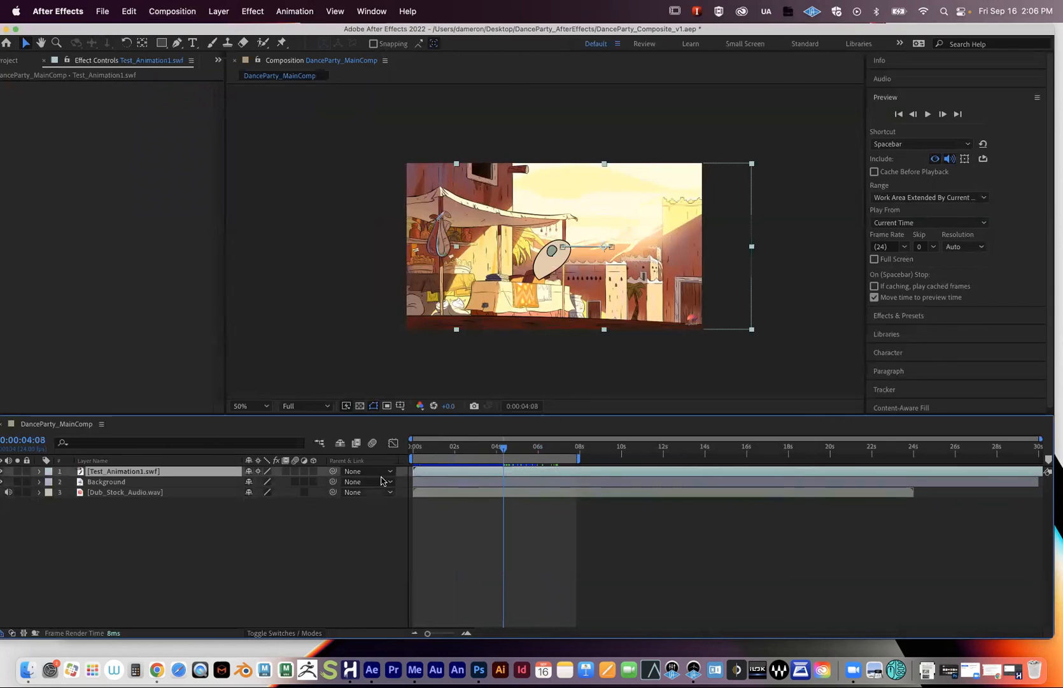
{"action": "left_click", "coordinate": [446, 483]}
{"action": "left_click", "coordinate": [449, 493]}
{"action": "left_click", "coordinate": [449, 473]}
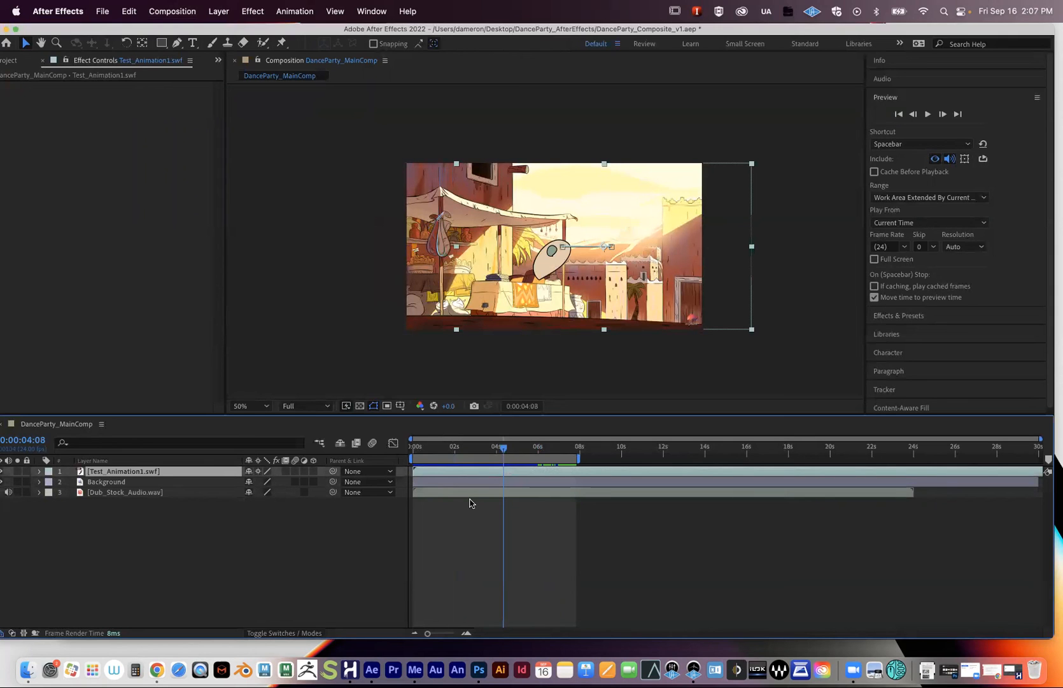
{"action": "left_click", "coordinate": [488, 449]}
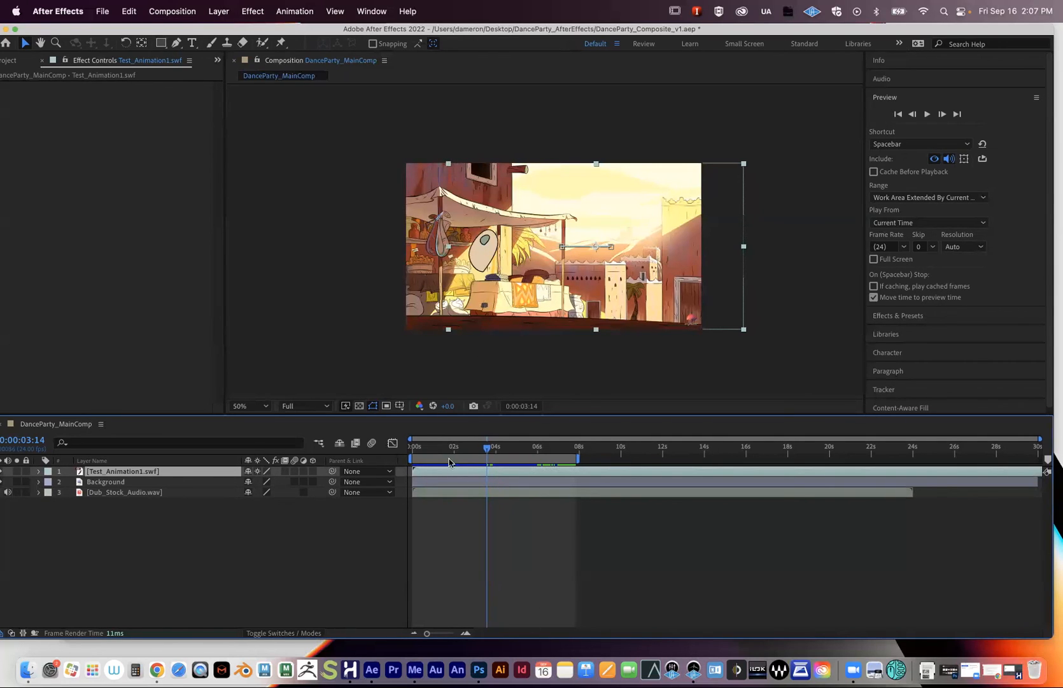
{"action": "left_click", "coordinate": [168, 11]}
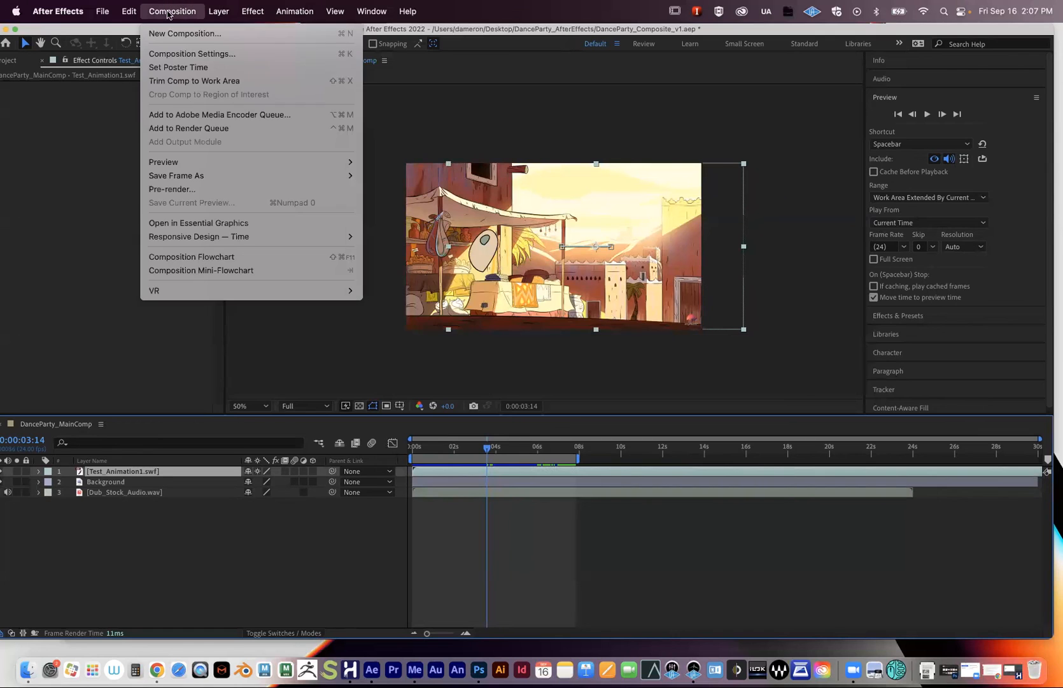
{"action": "left_click", "coordinate": [220, 116]}
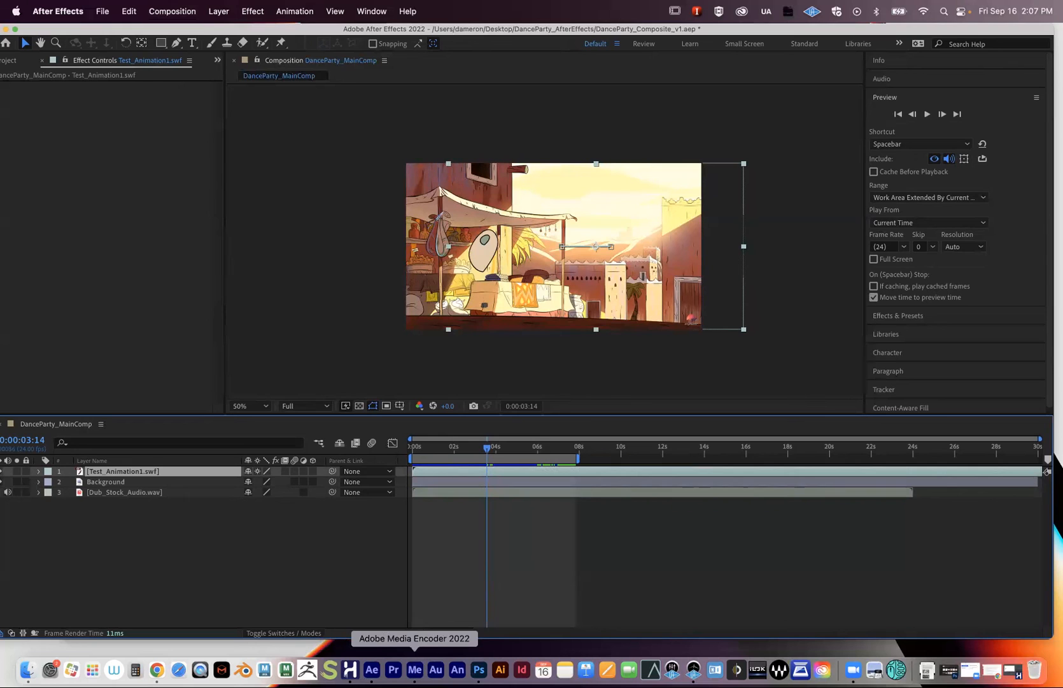
- Bring Media Encoder forward, reposition its window, and open Export Settings for the queued H.264 DanceParty_MainComp job
{"action": "left_click", "coordinate": [415, 669]}
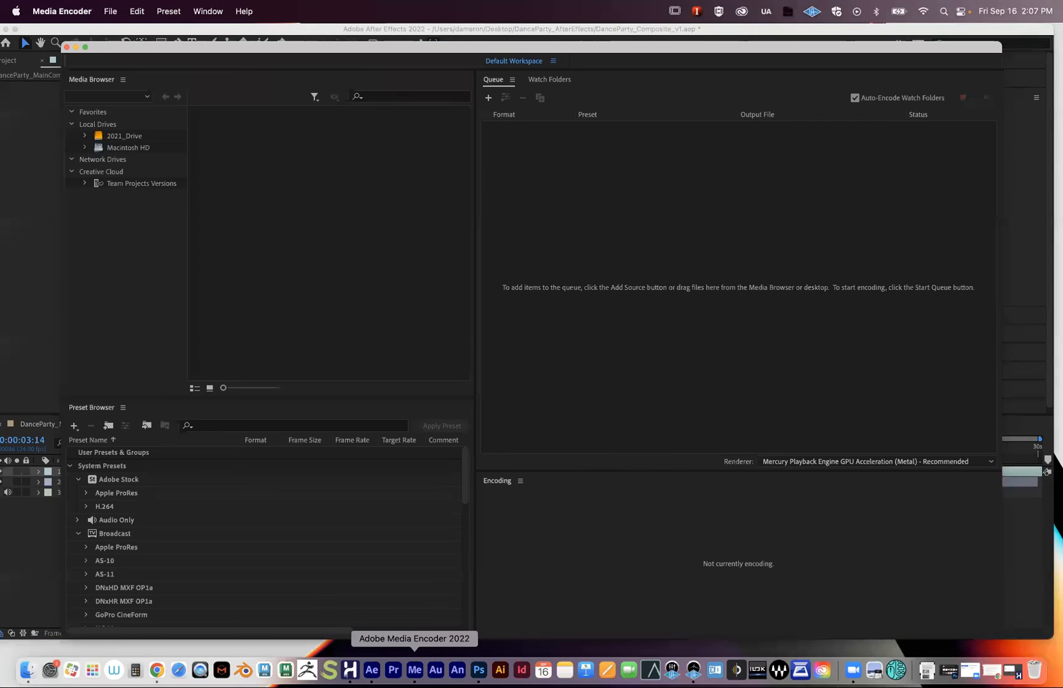
{"action": "left_click_drag", "start_coordinate": [187, 43], "coordinate": [182, 88]}
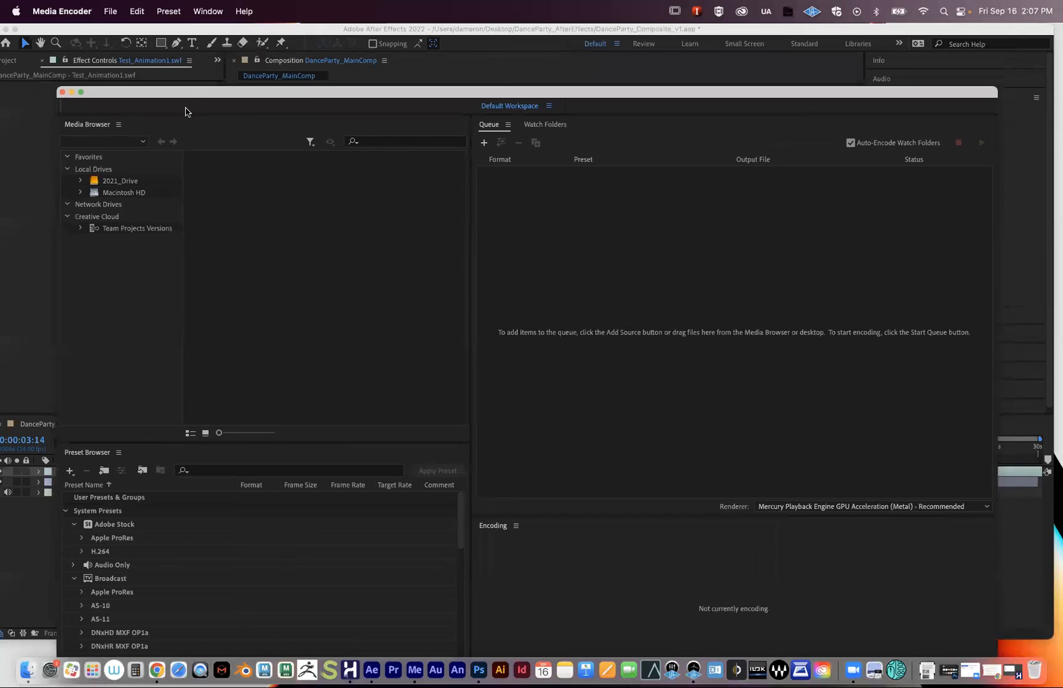
{"action": "left_click_drag", "start_coordinate": [214, 95], "coordinate": [192, 92]}
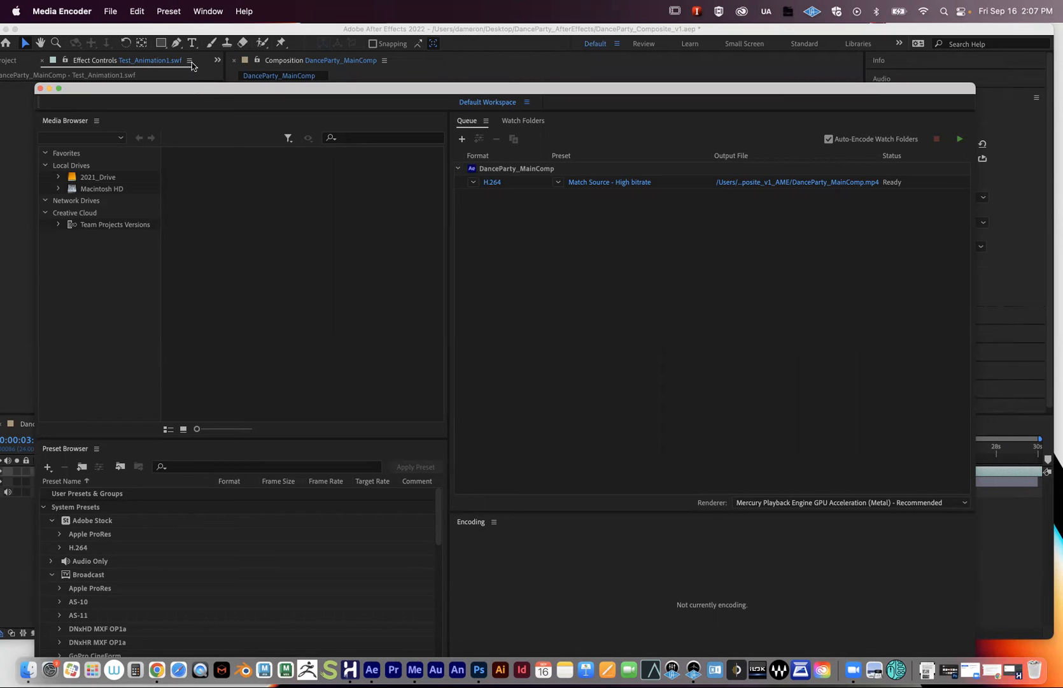
{"action": "left_click_drag", "start_coordinate": [360, 90], "coordinate": [335, 81]}
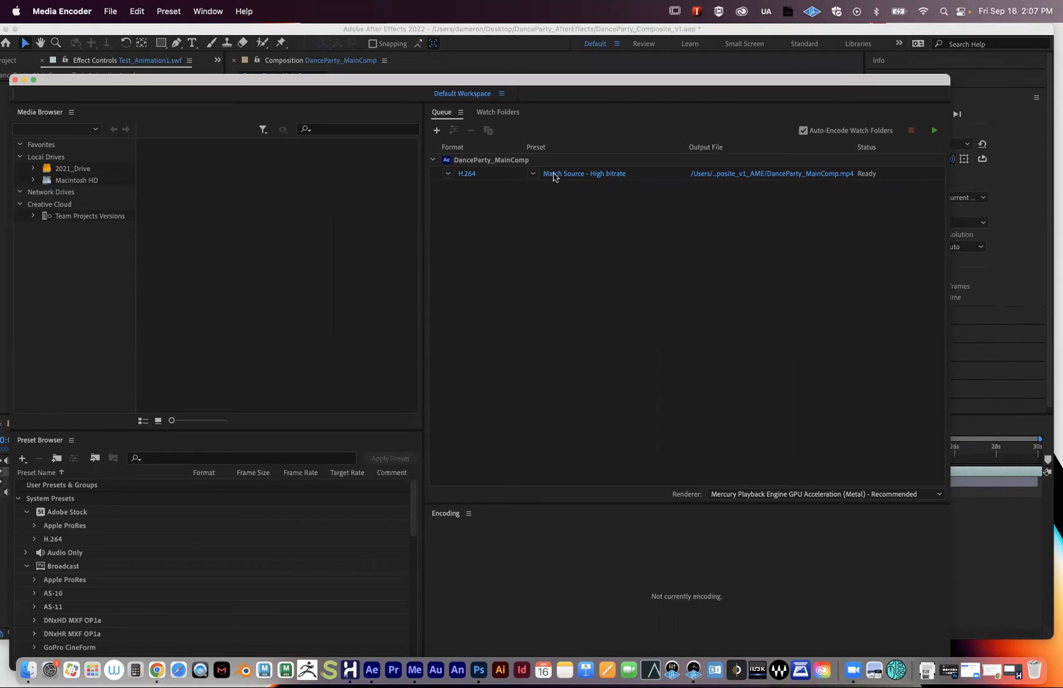
{"action": "mouse_move", "coordinate": [568, 177]}
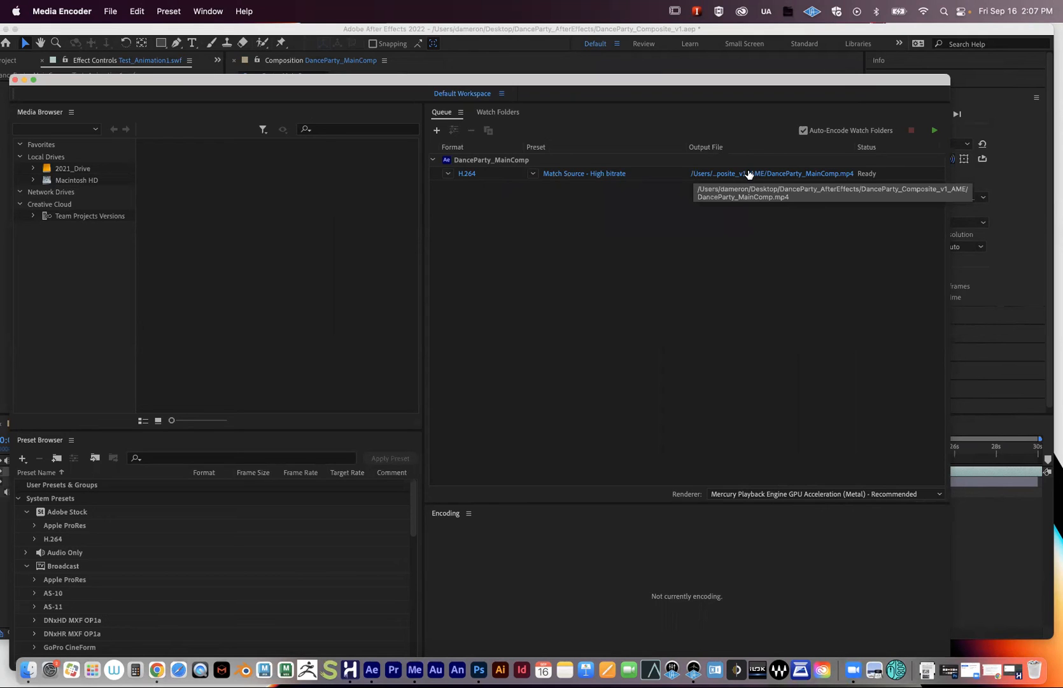
{"action": "key", "text": "Return"}
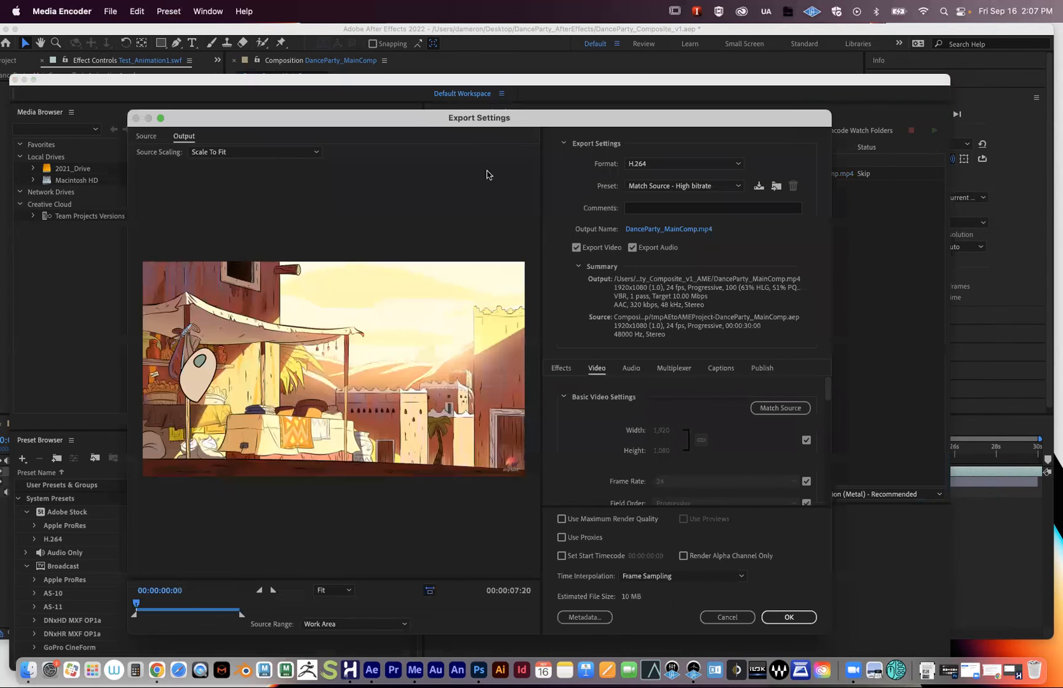
- Choose the YouTube 1080p Full HD (1920x1080) H.264 preset for DanceParty_MainComp and confirm it
{"action": "left_click_drag", "start_coordinate": [404, 118], "coordinate": [386, 86]}
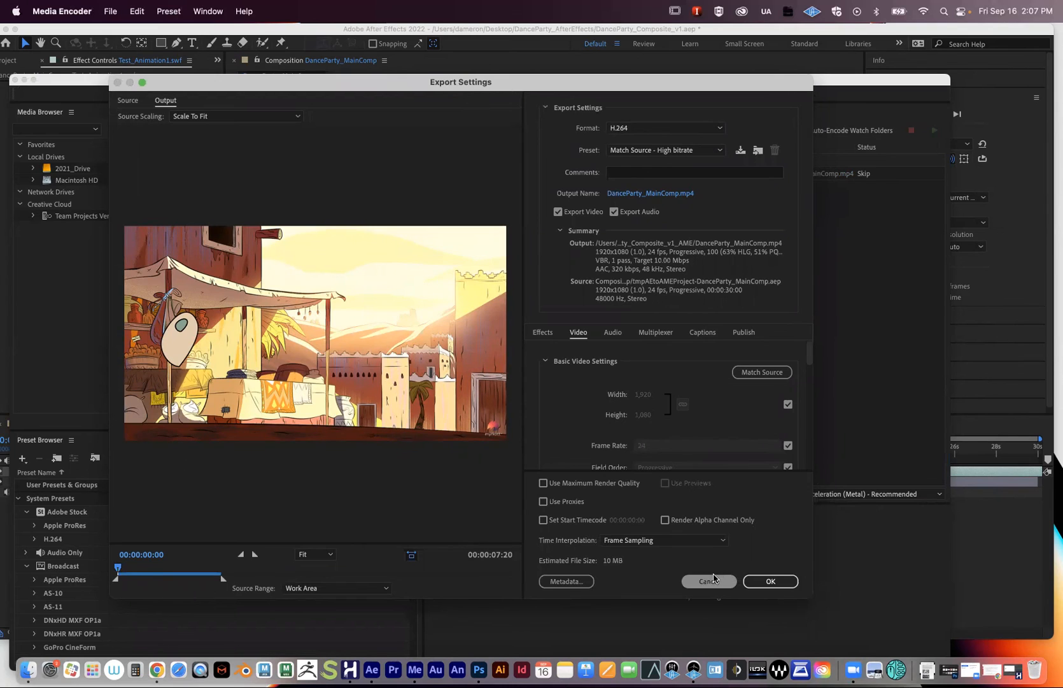
{"action": "left_click", "coordinate": [709, 581]}
{"action": "mouse_move", "coordinate": [568, 174]}
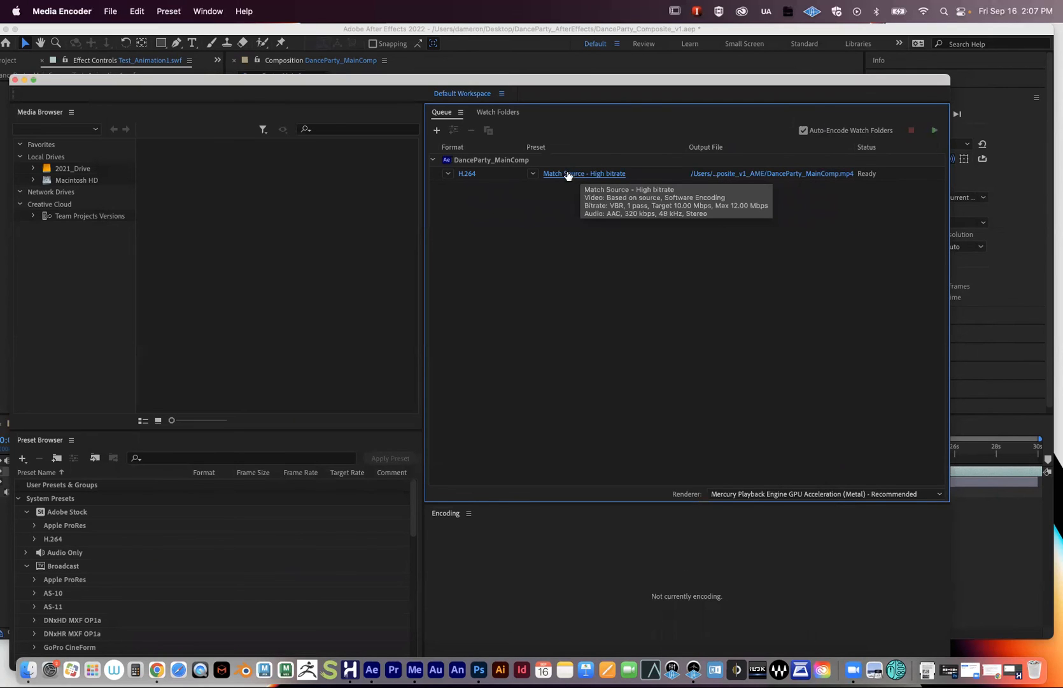
{"action": "left_click", "coordinate": [578, 176]}
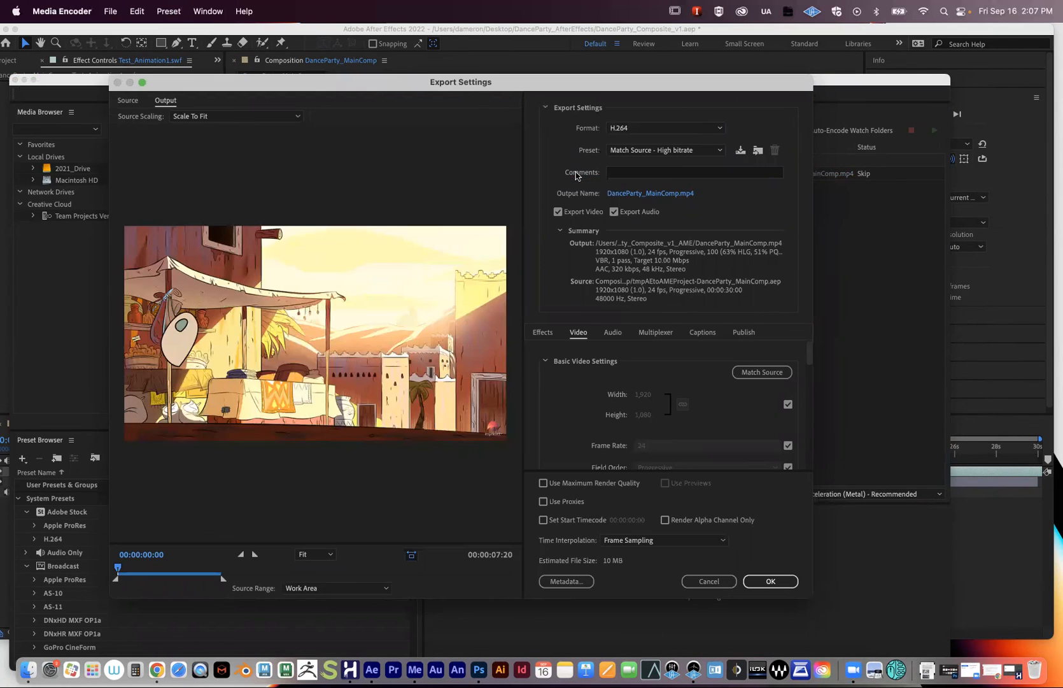
{"action": "left_click_drag", "start_coordinate": [596, 87], "coordinate": [589, 91]}
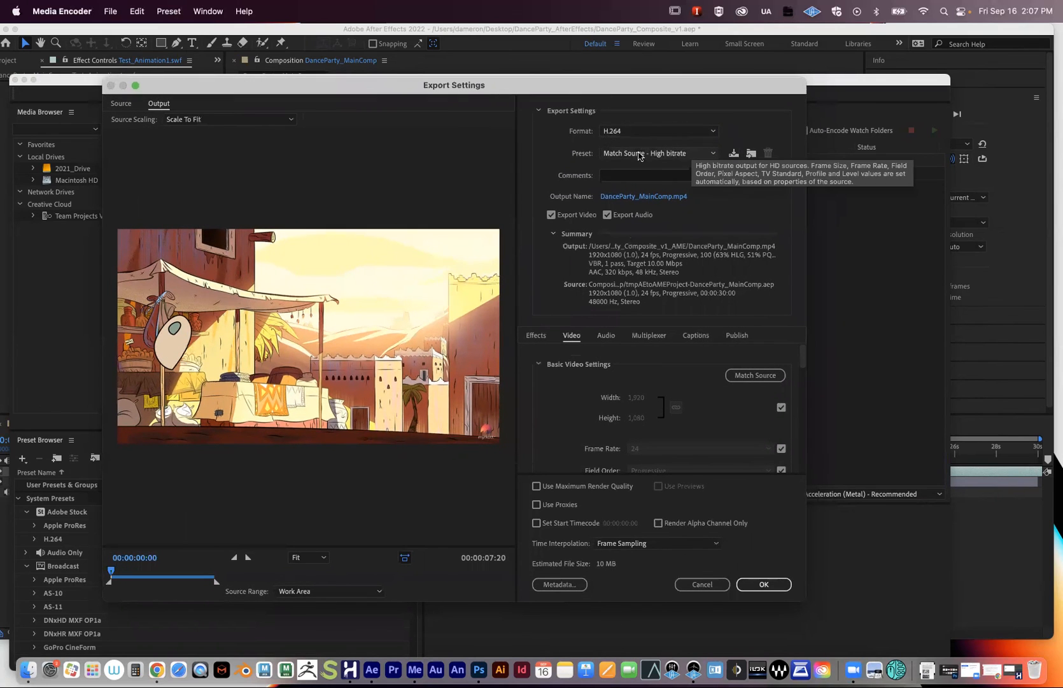
{"action": "left_click", "coordinate": [634, 156]}
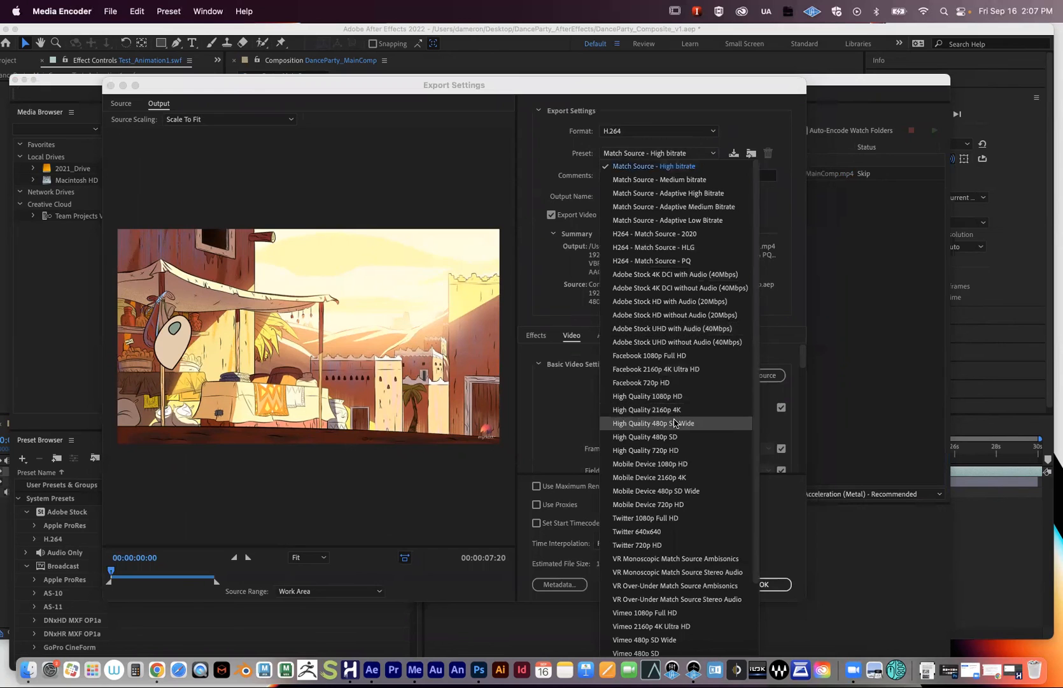
{"action": "scroll", "coordinate": [675, 423], "scroll_direction": "down", "scroll_amount": 3}
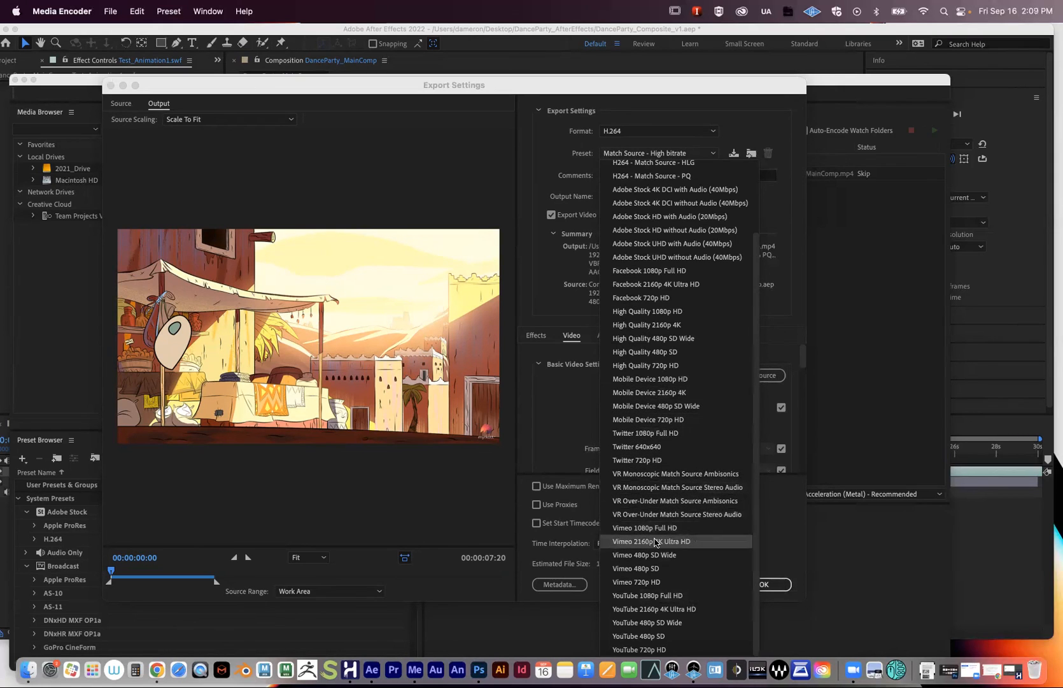
{"action": "left_click", "coordinate": [645, 595]}
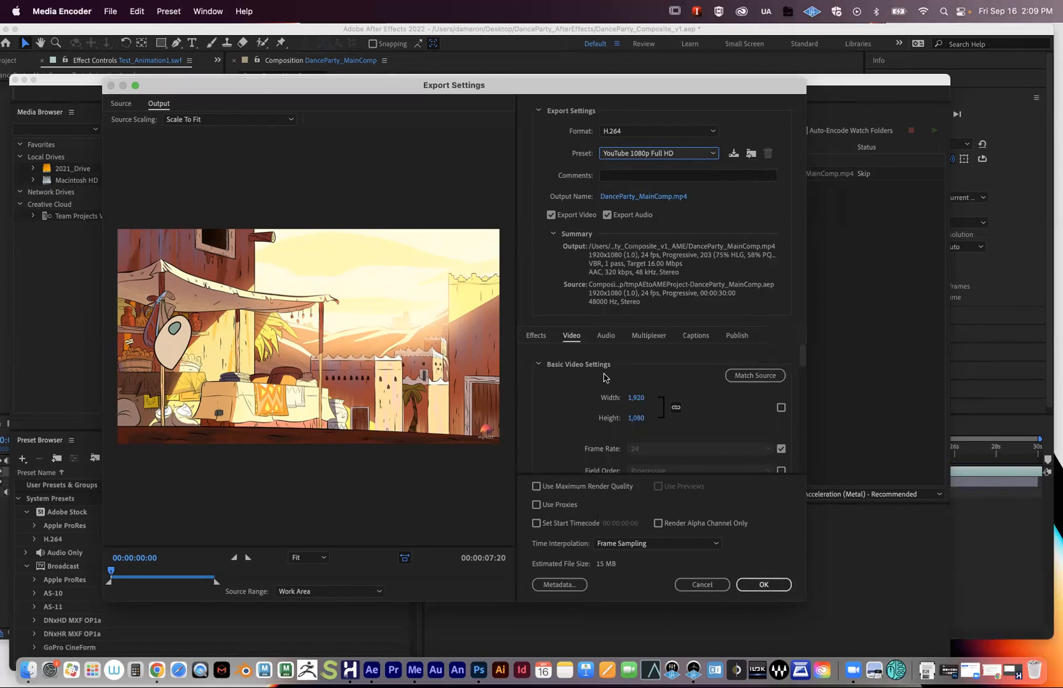
{"action": "left_click", "coordinate": [755, 582]}
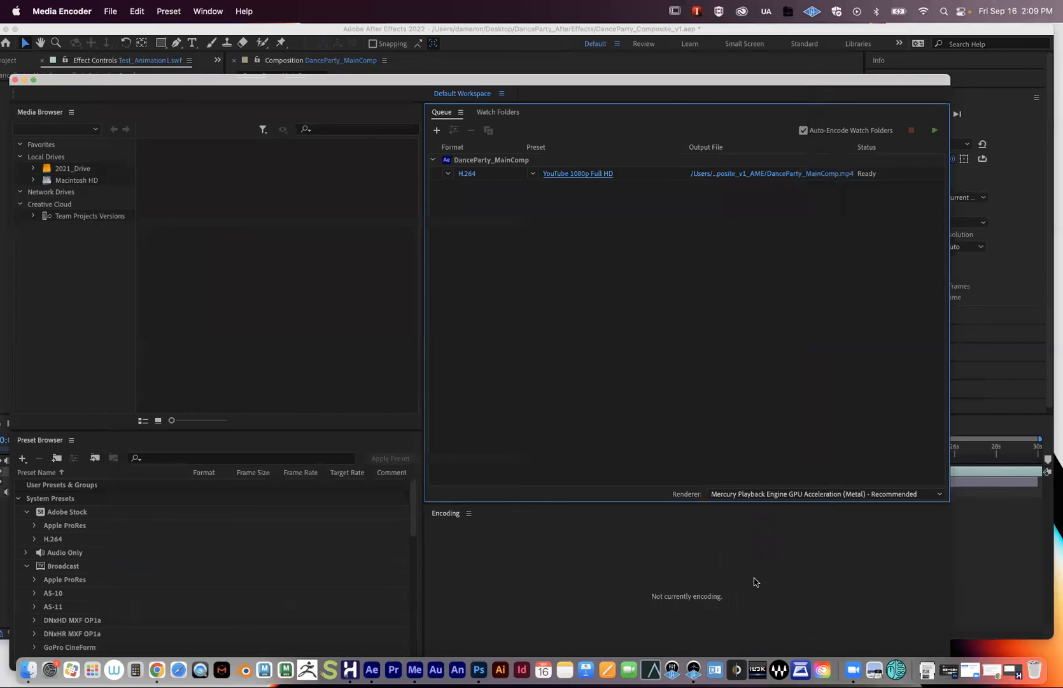
- Open the output file dialog and delete 'MainComp' from the DanceParty file name
{"action": "left_click", "coordinate": [723, 176]}
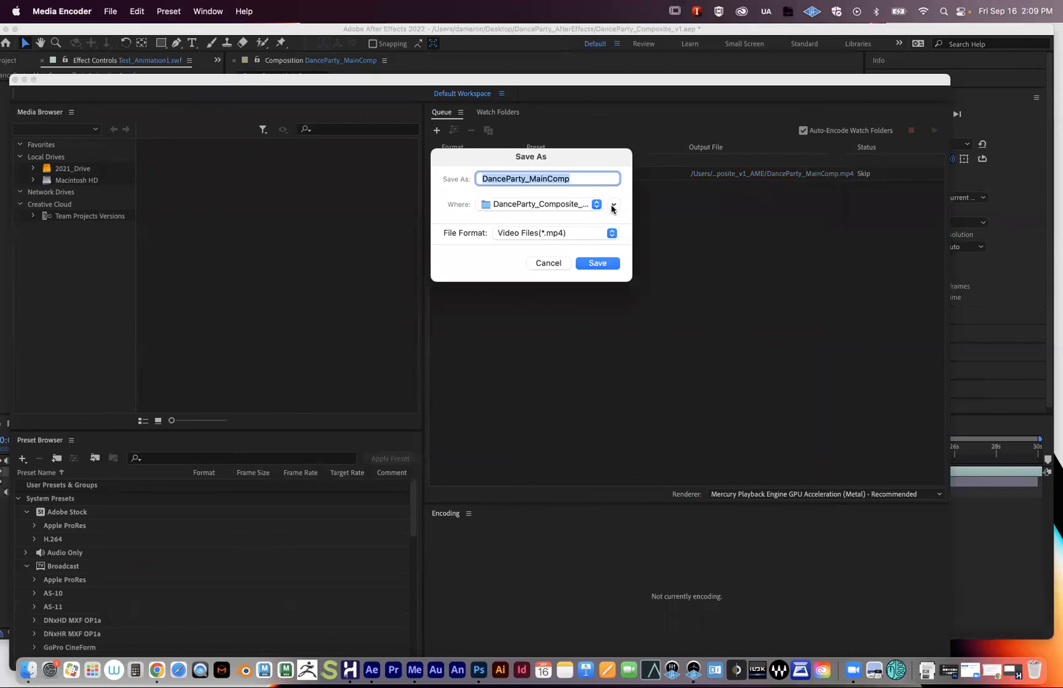
{"action": "left_click", "coordinate": [614, 204]}
{"action": "left_click", "coordinate": [553, 179]}
{"action": "left_click_drag", "start_coordinate": [602, 179], "coordinate": [561, 178]}
{"action": "key", "text": "BackSpace"}
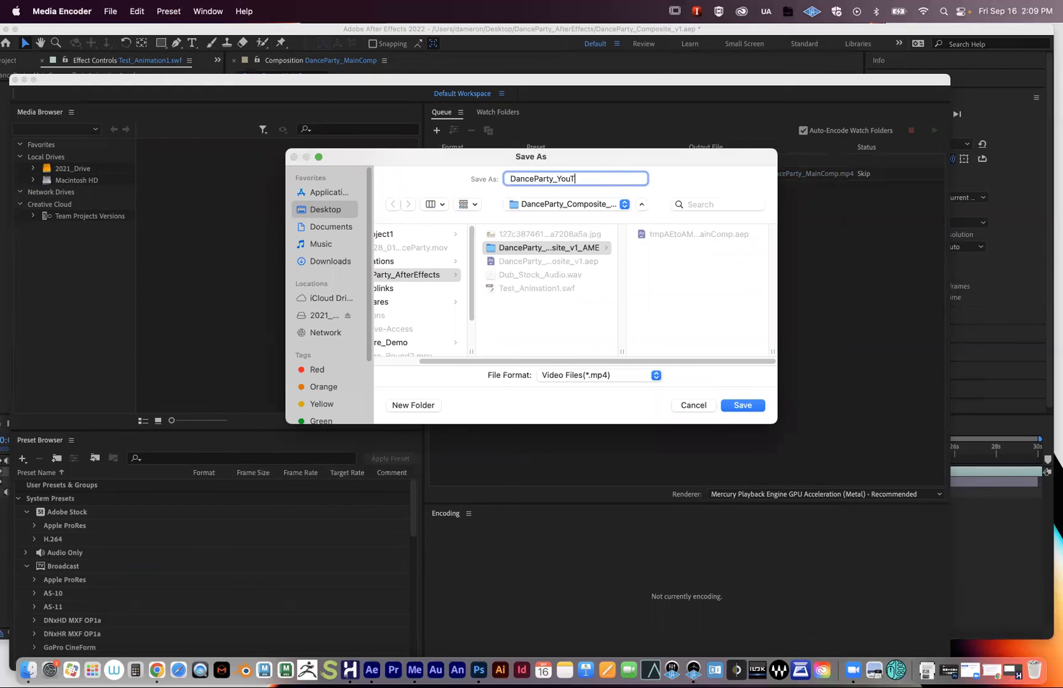
- Paste the ANIM228_01_F22 naming template, fill in the student's name and 'YouTube', and save to Desktop
{"action": "left_click_drag", "start_coordinate": [599, 178], "coordinate": [391, 179]}
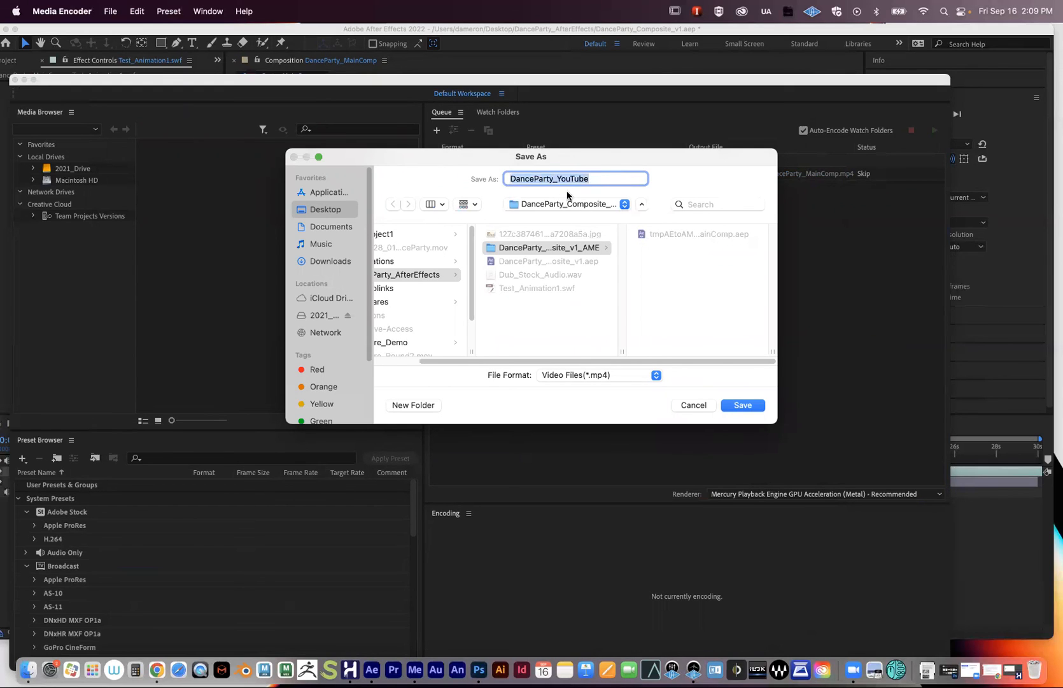
{"action": "key", "text": "super+v"}
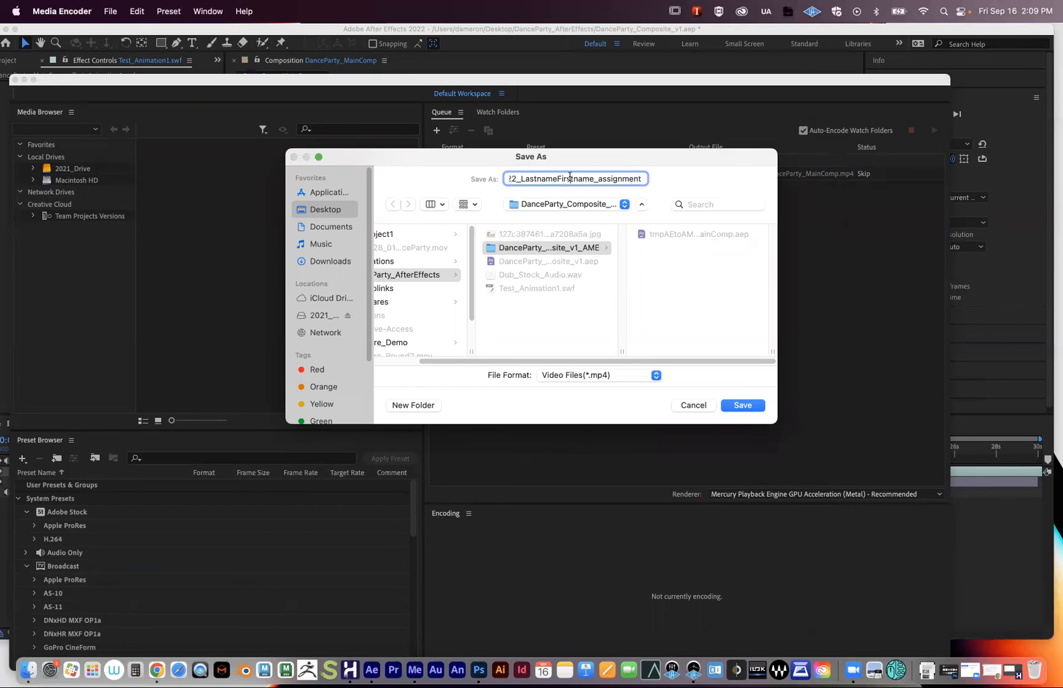
{"action": "left_click_drag", "start_coordinate": [570, 177], "coordinate": [406, 171]}
{"action": "left_click", "coordinate": [565, 179]}
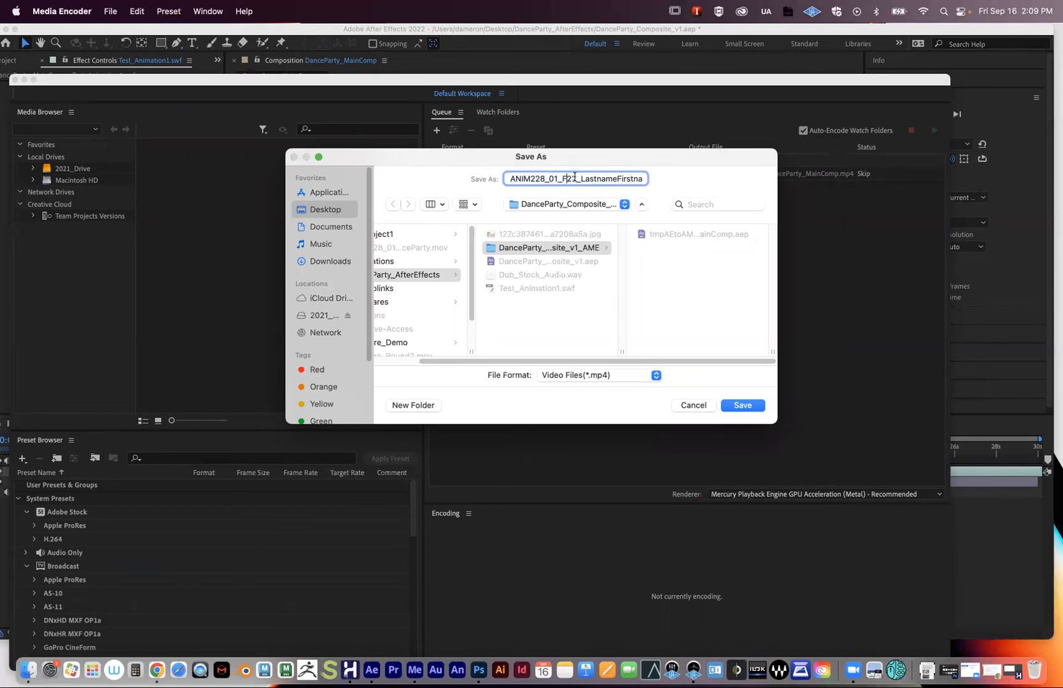
{"action": "mouse_move", "coordinate": [581, 179]}
{"action": "left_mouse_down"}
{"action": "mouse_move", "coordinate": [676, 178]}
{"action": "mouse_move", "coordinate": [591, 179]}
{"action": "left_mouse_up"}
{"action": "left_click_drag", "start_coordinate": [600, 177], "coordinate": [705, 183]}
{"action": "type", "text": "YouTube"}
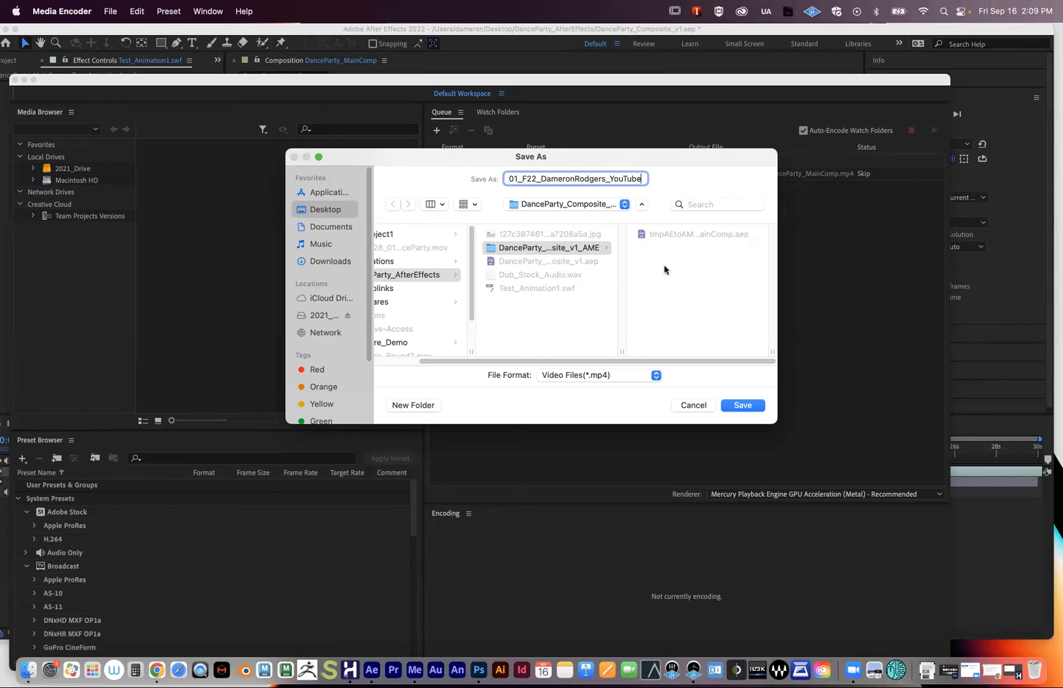
{"action": "scroll", "coordinate": [510, 295], "scroll_direction": "left", "scroll_amount": 5}
{"action": "scroll", "coordinate": [481, 290], "scroll_direction": "down", "scroll_amount": 4}
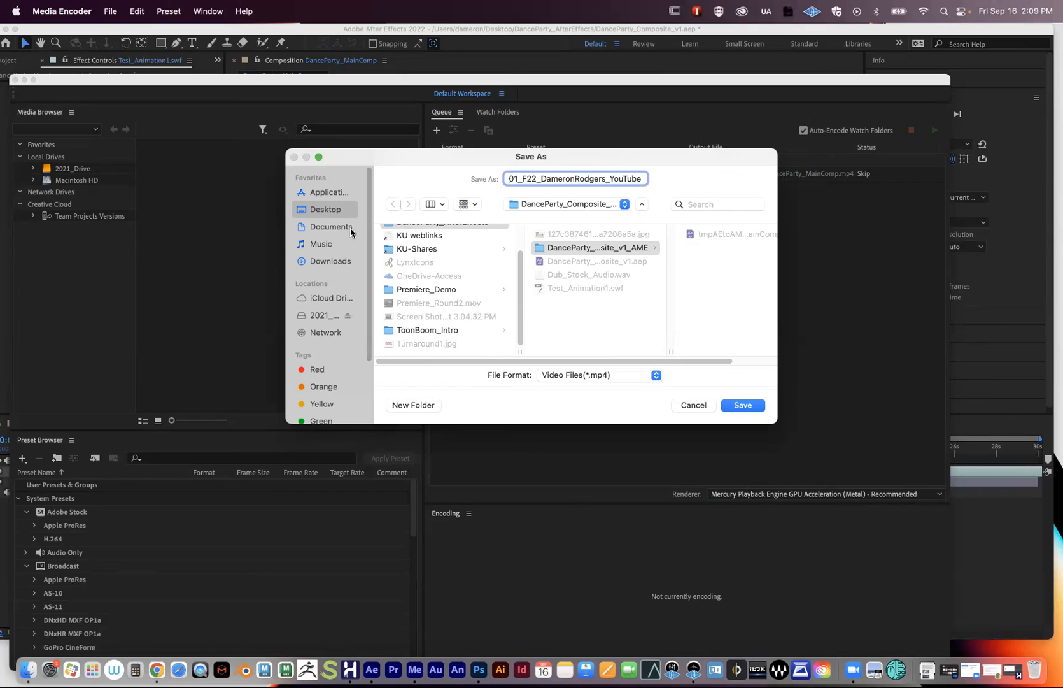
{"action": "left_click", "coordinate": [323, 212]}
{"action": "left_click", "coordinate": [742, 406]}
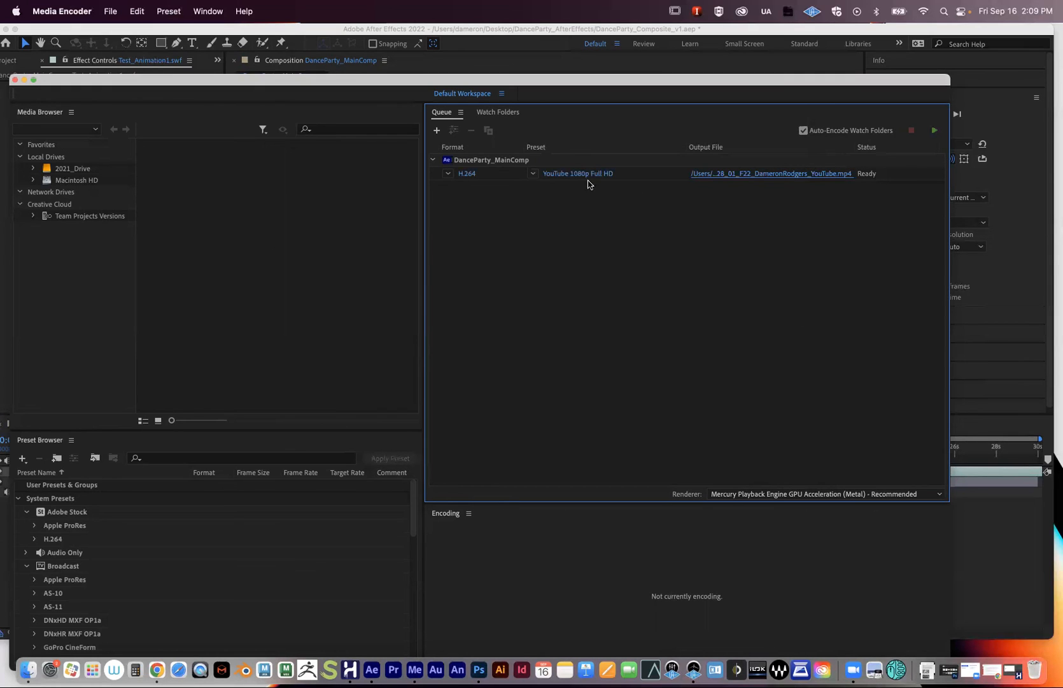
- Review the export preset list in Export Settings, then cancel without changes
{"action": "mouse_move", "coordinate": [582, 178]}
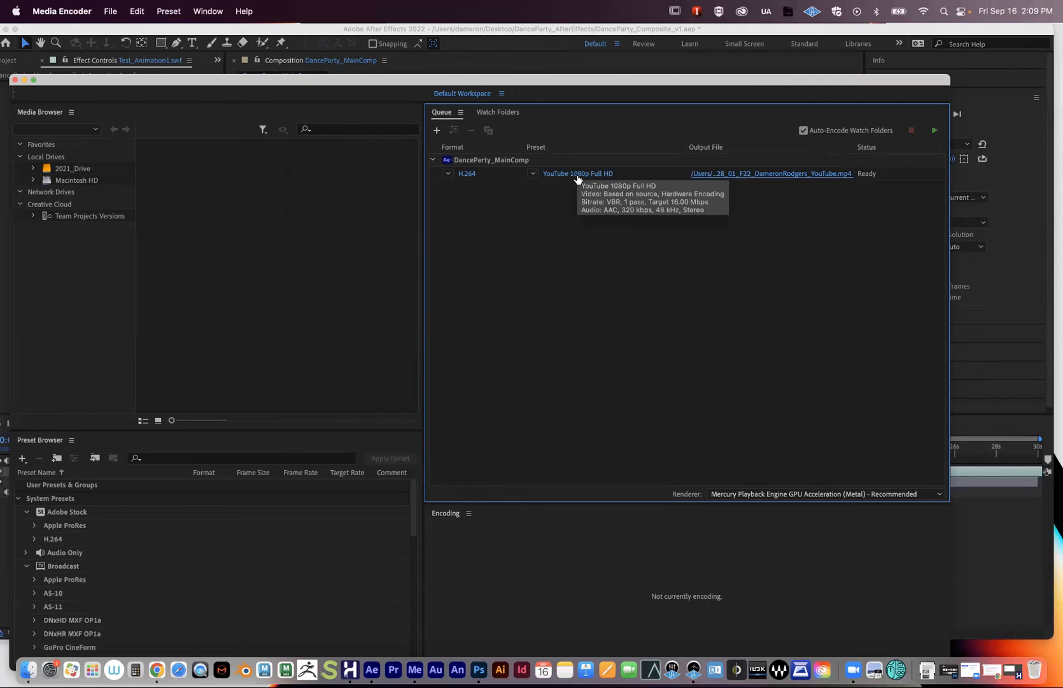
{"action": "left_click", "coordinate": [577, 175]}
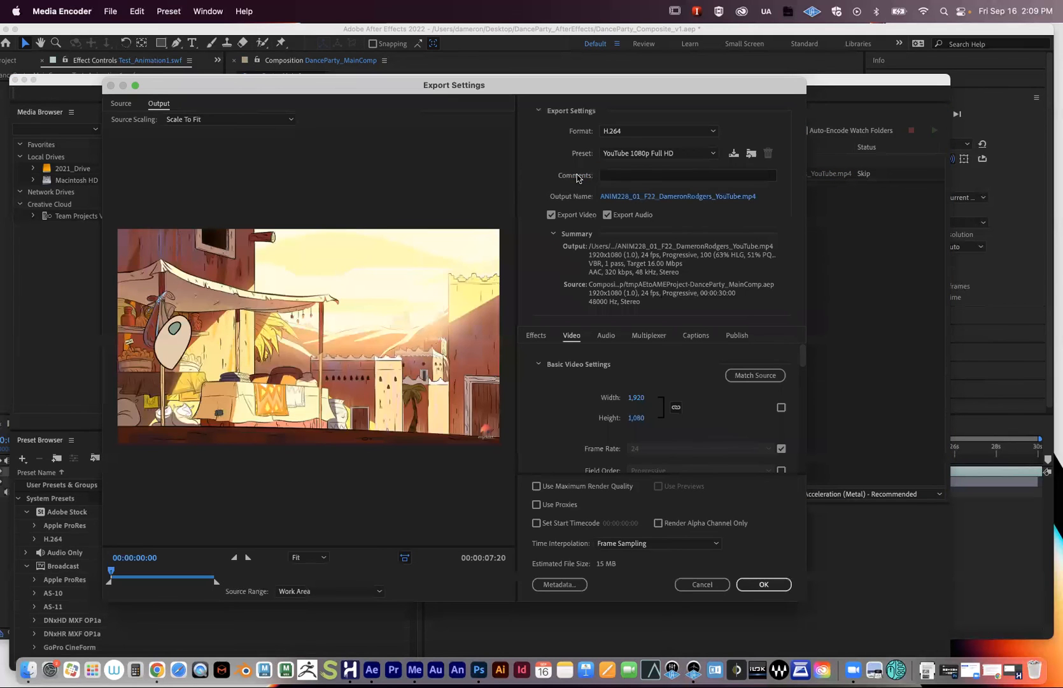
{"action": "left_click", "coordinate": [674, 154]}
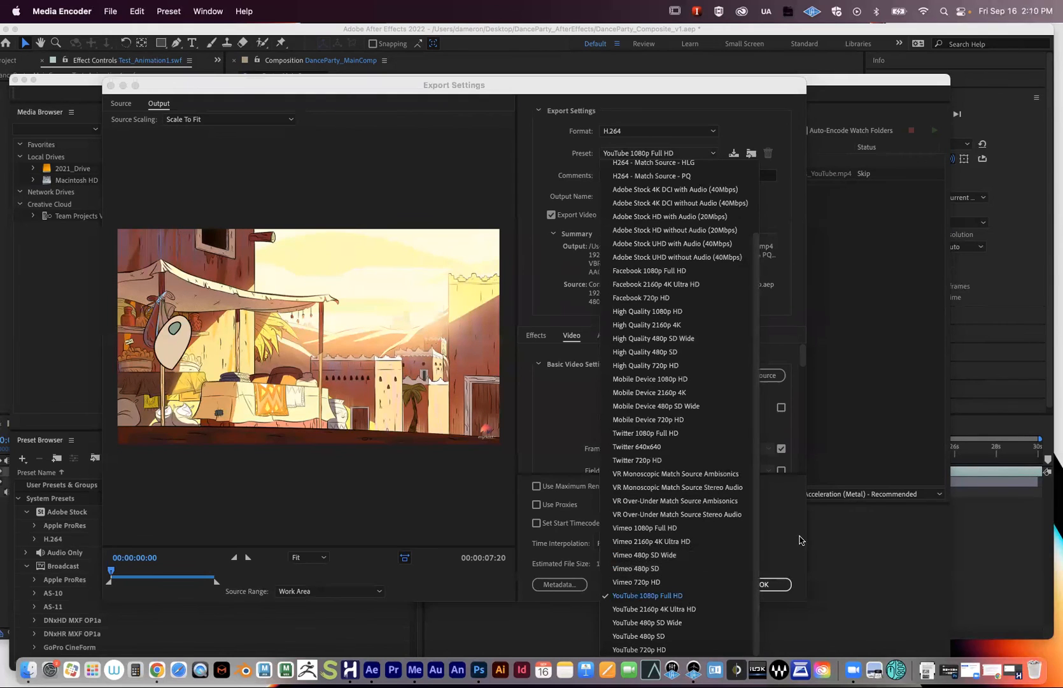
{"action": "left_click", "coordinate": [798, 538]}
{"action": "left_click", "coordinate": [718, 589]}
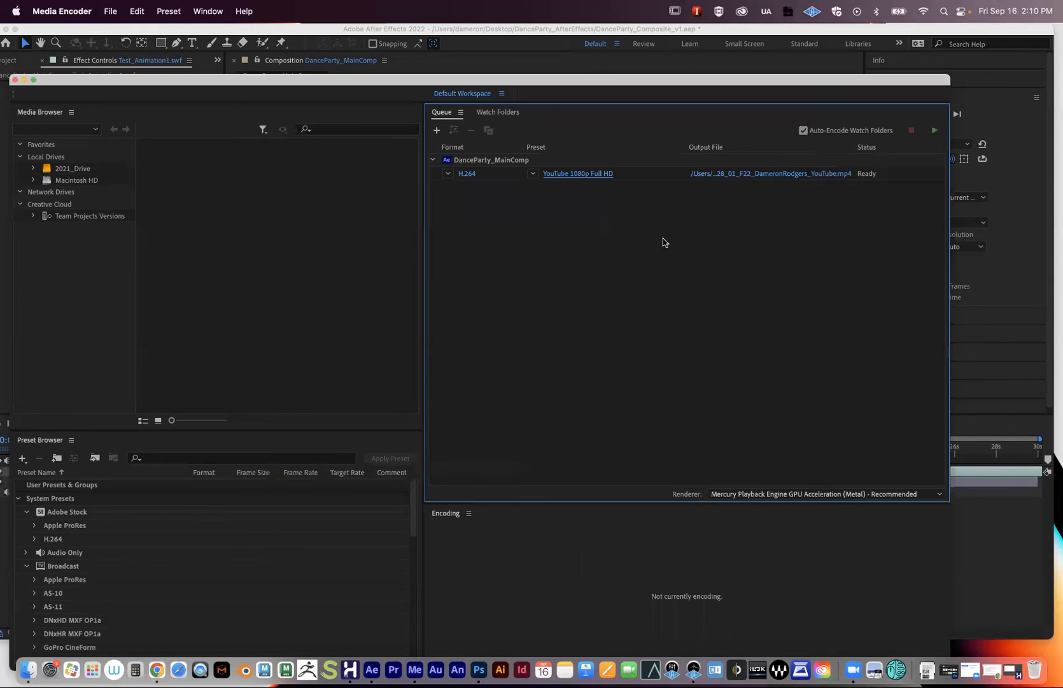
- Re-confirm the Desktop output file, start the queue encoding, and minimize Media Encoder
{"action": "left_click", "coordinate": [740, 173]}
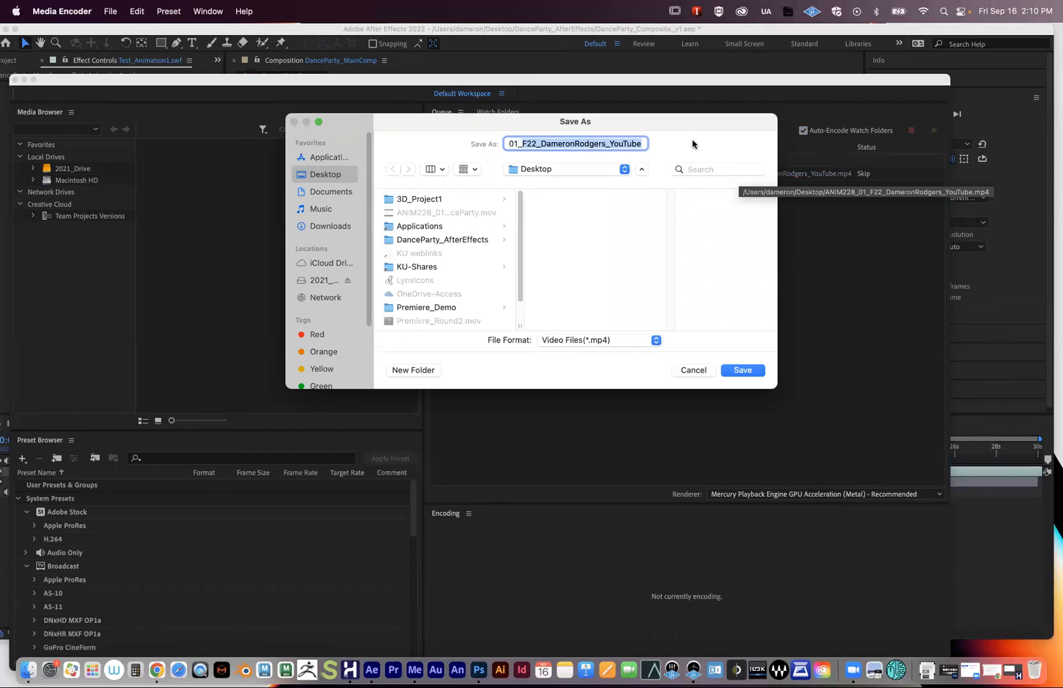
{"action": "left_click", "coordinate": [743, 370]}
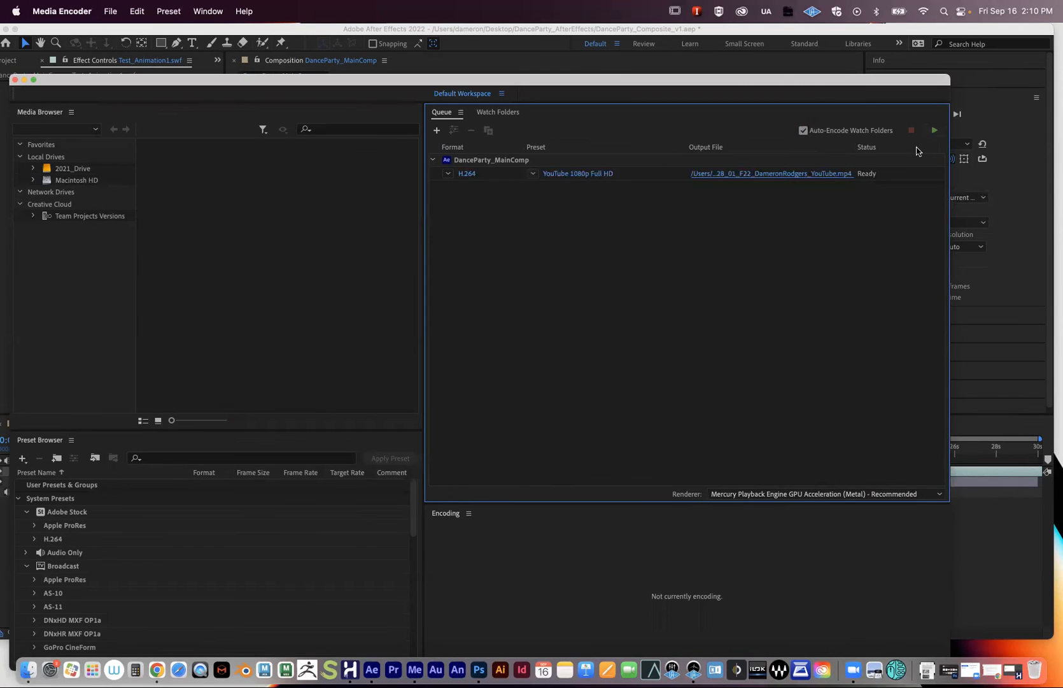
{"action": "left_click", "coordinate": [935, 132]}
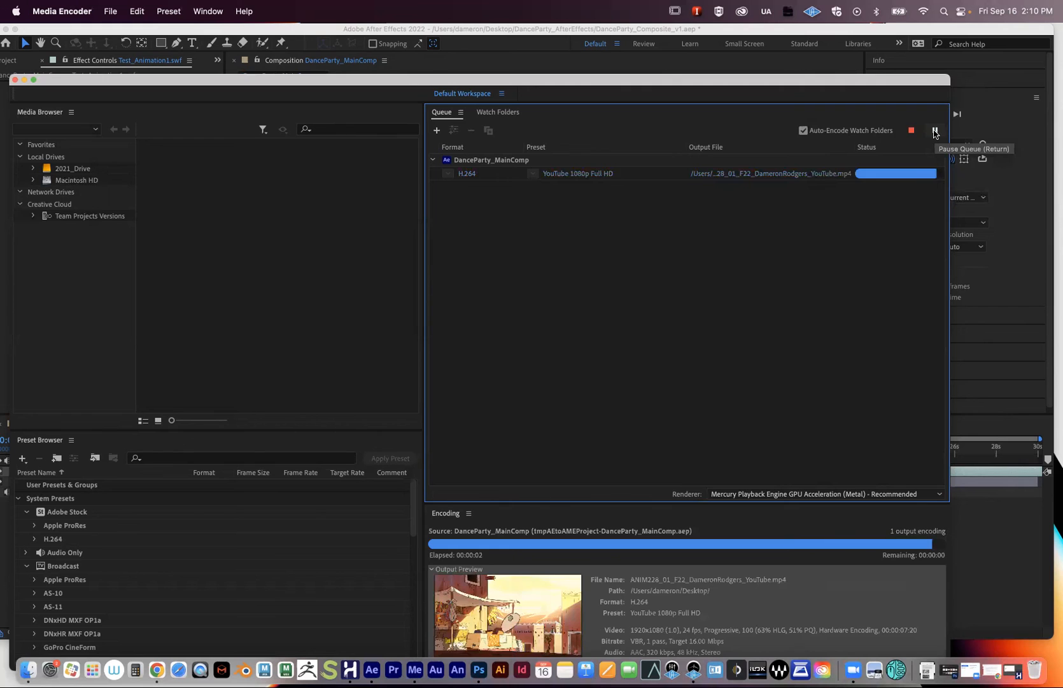
{"action": "left_click", "coordinate": [25, 80]}
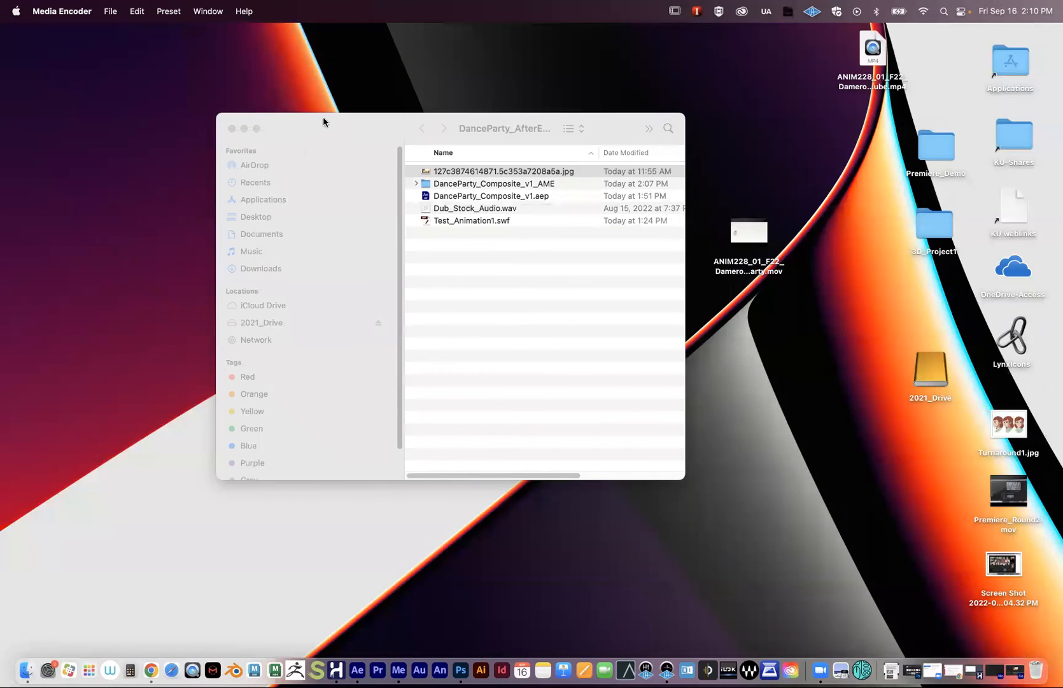
- Move the Finder window aside, place the new mp4 below the .mov, and open it in QuickTime Player
{"action": "left_click_drag", "start_coordinate": [323, 121], "coordinate": [27, 153]}
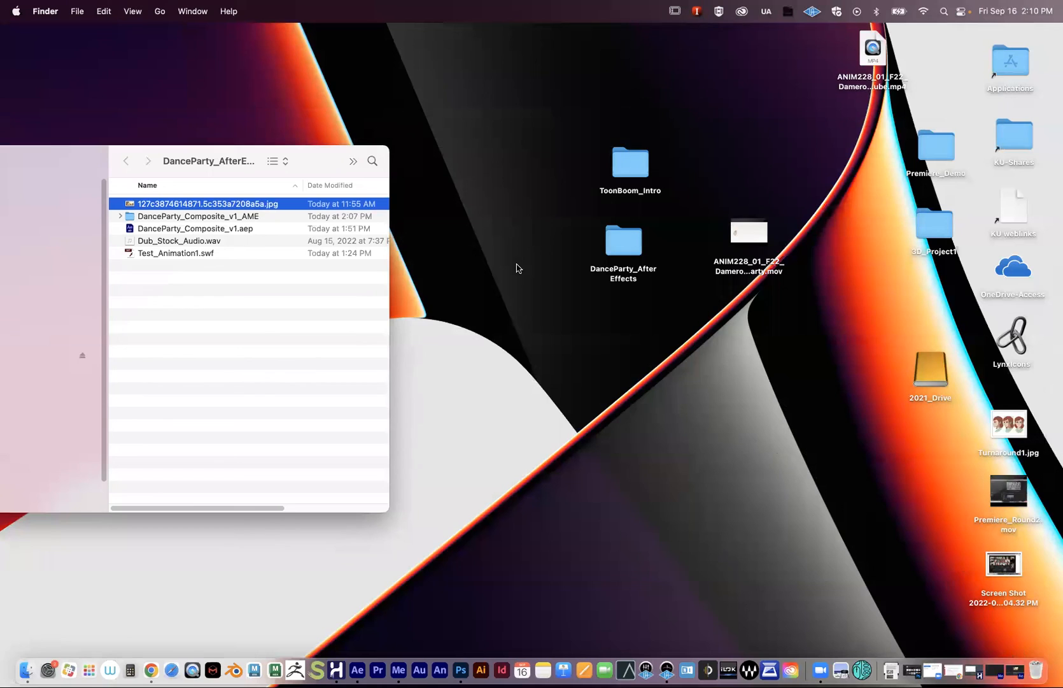
{"action": "left_click_drag", "start_coordinate": [761, 244], "coordinate": [640, 350]}
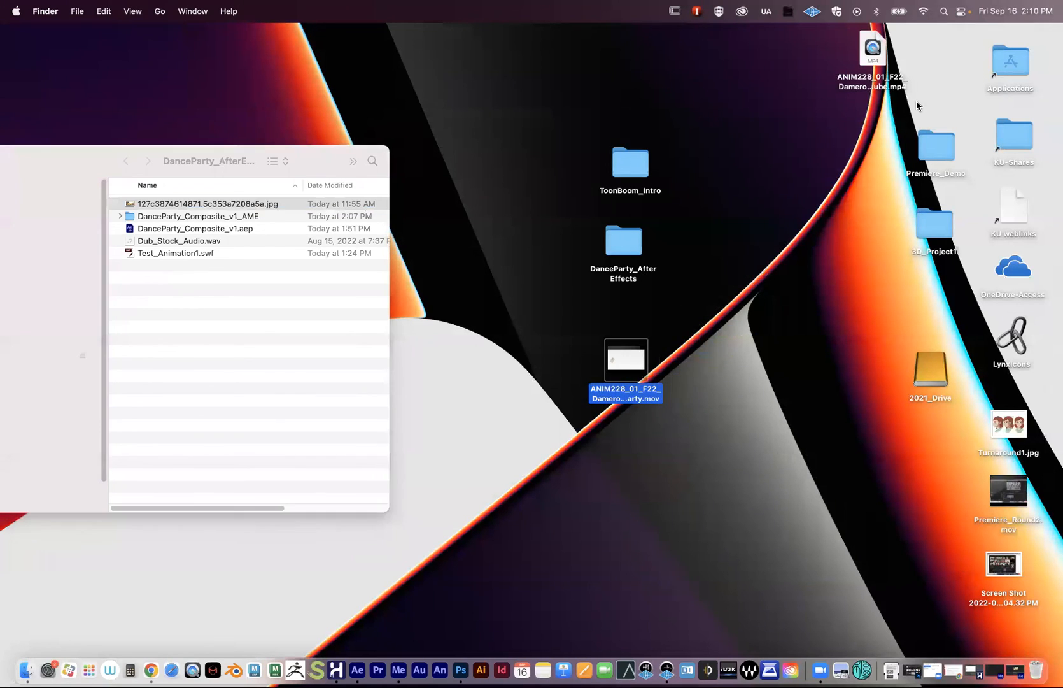
{"action": "left_click_drag", "start_coordinate": [875, 61], "coordinate": [619, 454]}
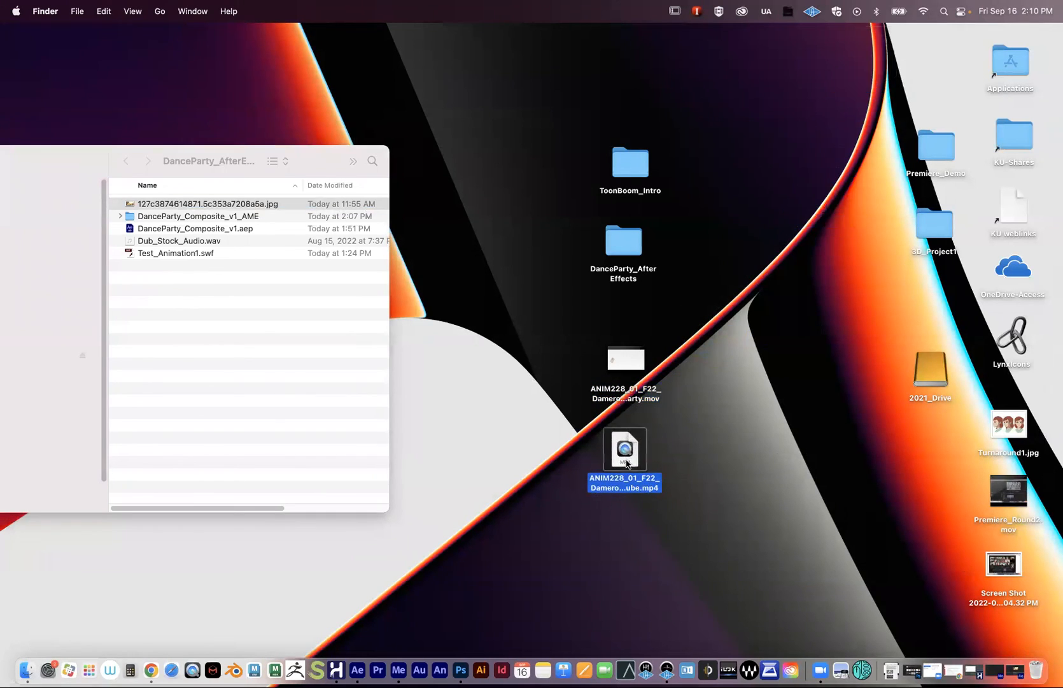
{"action": "right_click", "coordinate": [629, 446]}
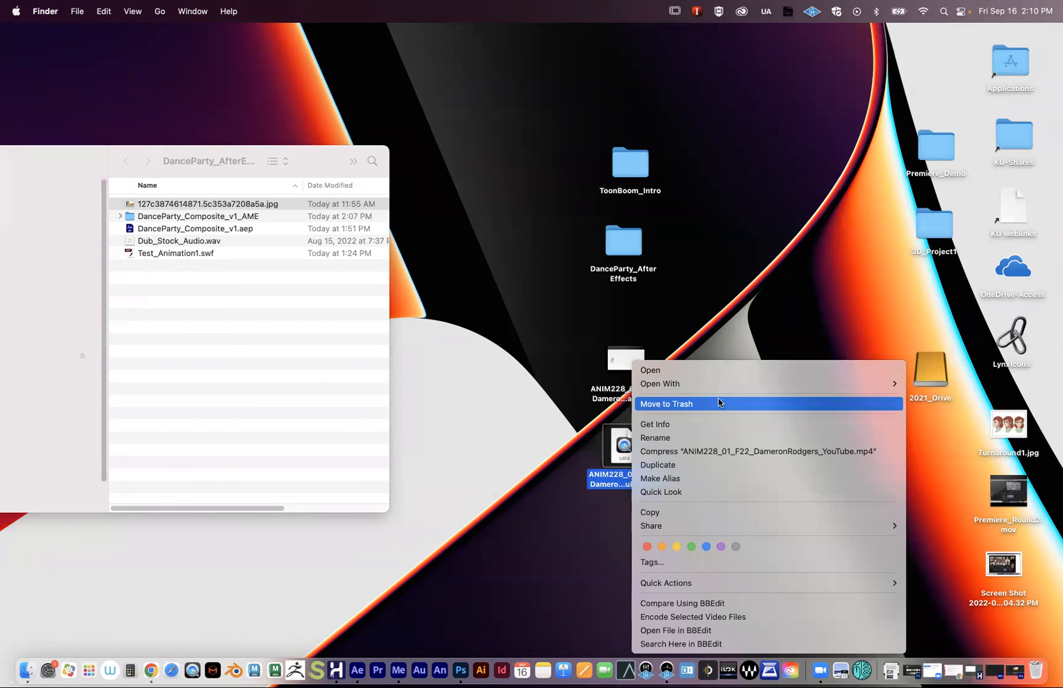
{"action": "mouse_move", "coordinate": [715, 385]}
{"action": "left_click", "coordinate": [936, 384]}
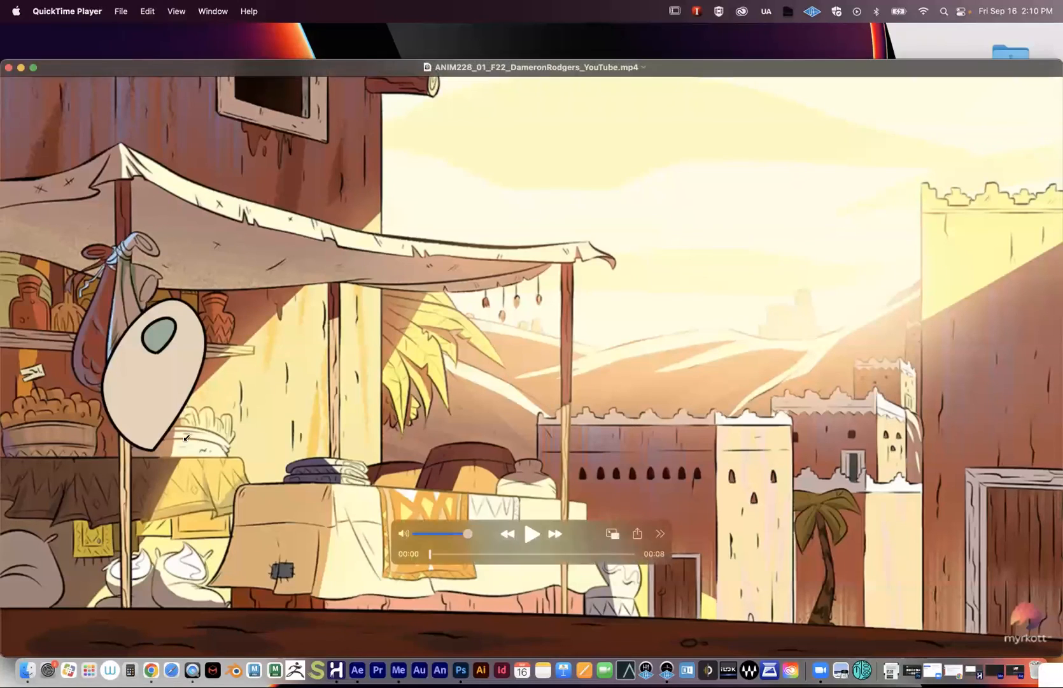
- Resize and center the QuickTime window, then play the exported video and pause near two seconds
{"action": "left_click_drag", "start_coordinate": [5, 653], "coordinate": [171, 431]}
{"action": "left_click_drag", "start_coordinate": [373, 74], "coordinate": [181, 171]}
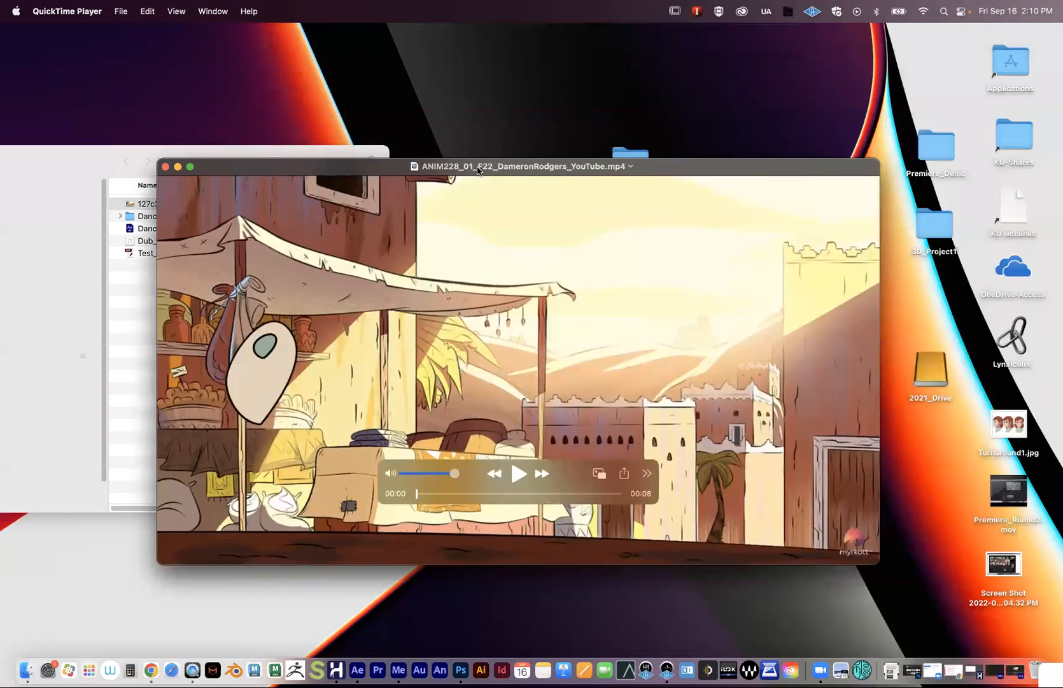
{"action": "left_click", "coordinate": [510, 471]}
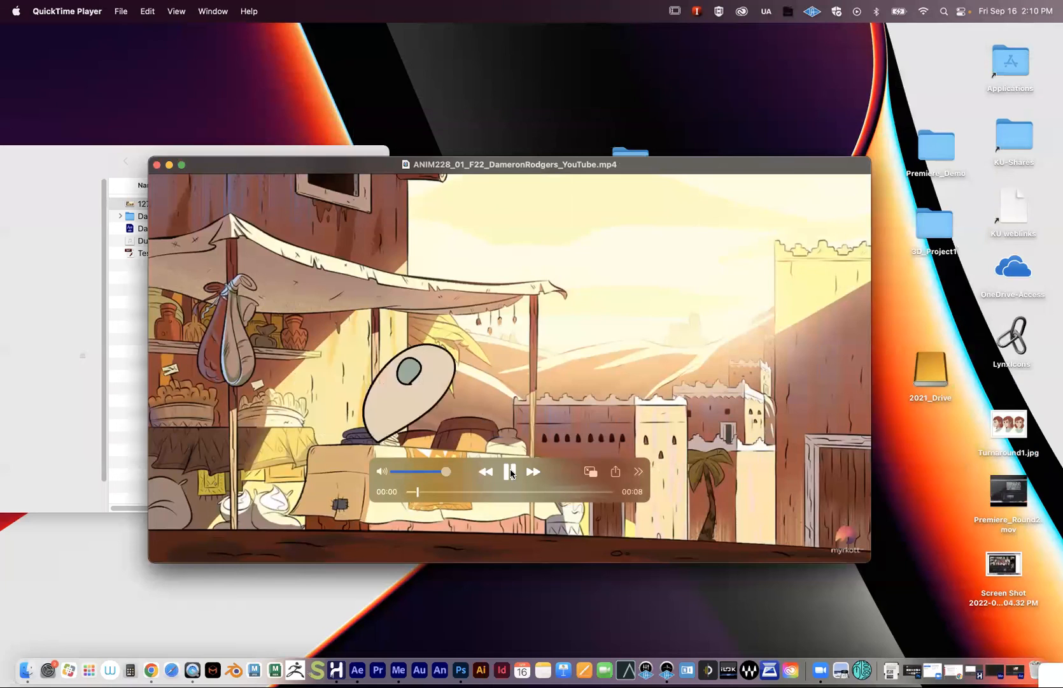
{"action": "left_click", "coordinate": [510, 471]}
- Check the mp4's Get Info (3.7 MB MPEG-4), then close it and the project folder window
{"action": "left_click_drag", "start_coordinate": [335, 173], "coordinate": [298, 202]}
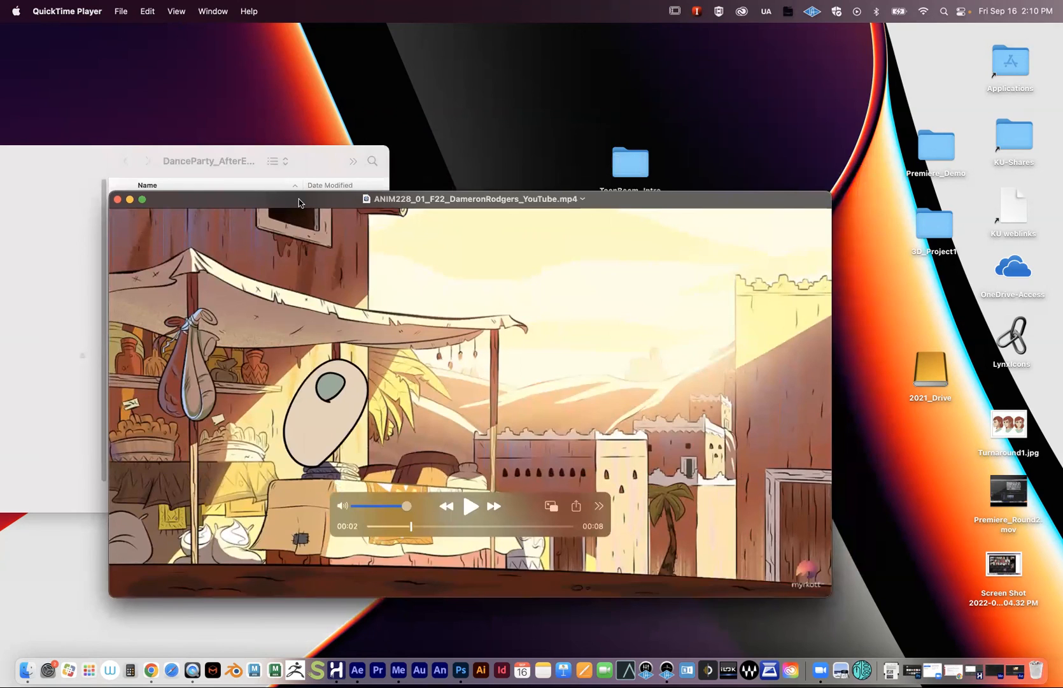
{"action": "left_click_drag", "start_coordinate": [298, 202], "coordinate": [260, 345]}
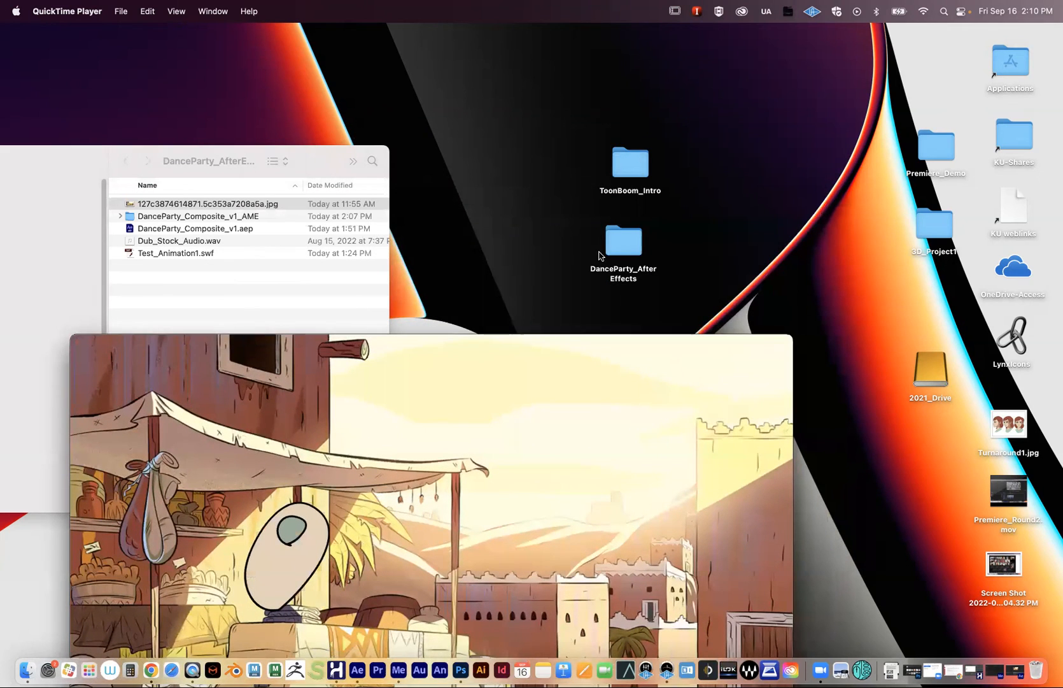
{"action": "left_click_drag", "start_coordinate": [592, 344], "coordinate": [237, 166]}
{"action": "right_click", "coordinate": [610, 448]}
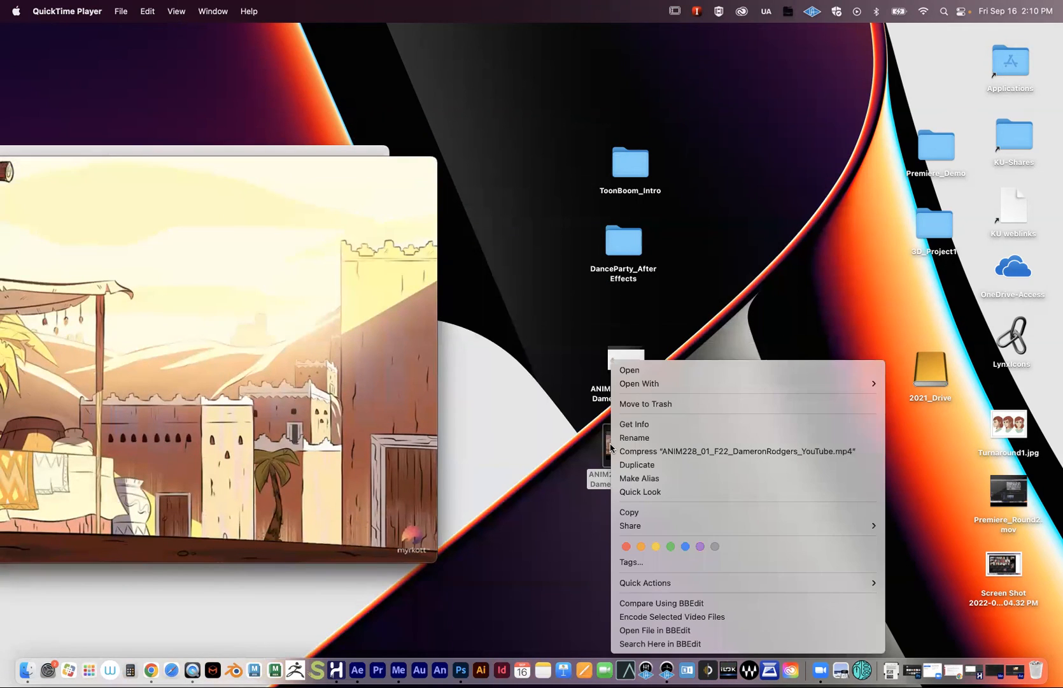
{"action": "left_click", "coordinate": [641, 426]}
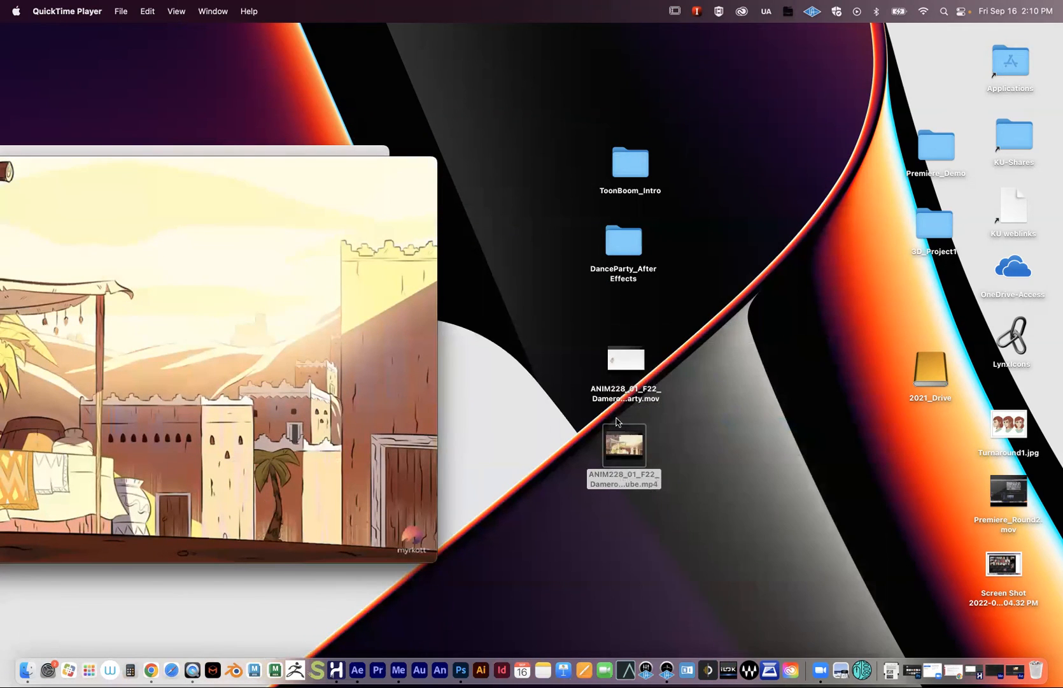
{"action": "left_click_drag", "start_coordinate": [51, 33], "coordinate": [473, 193]}
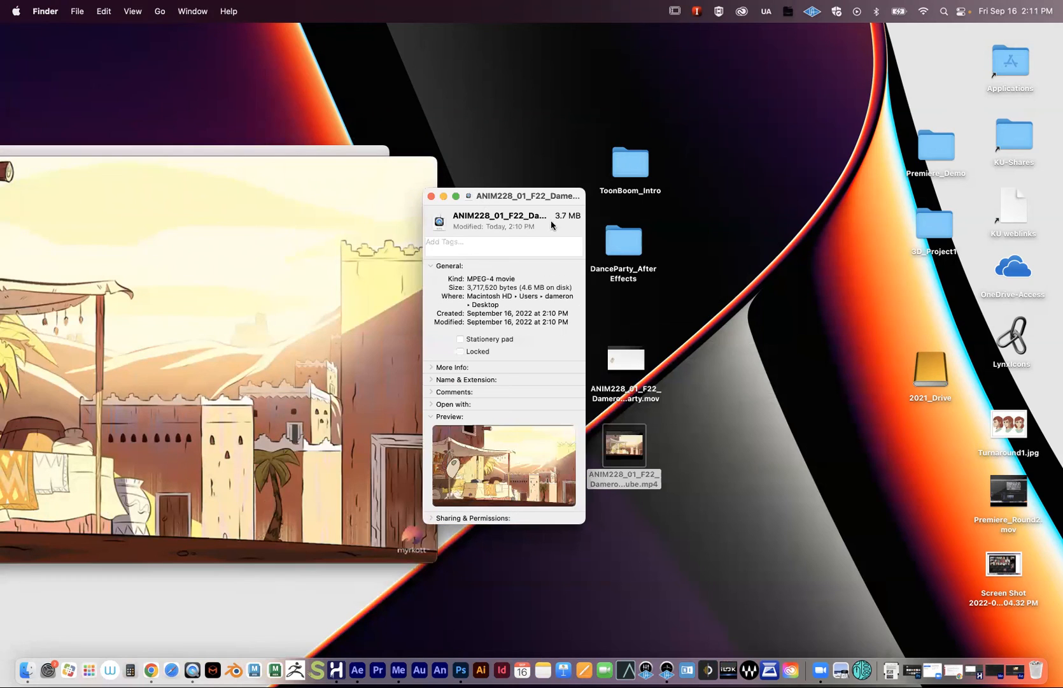
{"action": "left_click", "coordinate": [431, 198]}
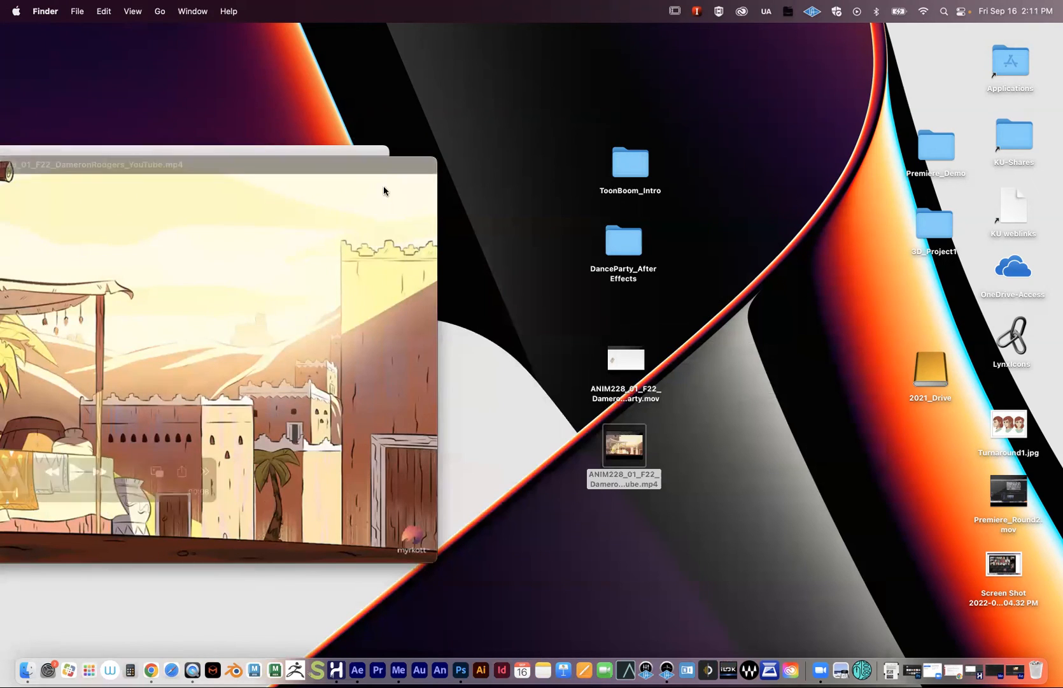
{"action": "left_click_drag", "start_coordinate": [64, 166], "coordinate": [307, 310]}
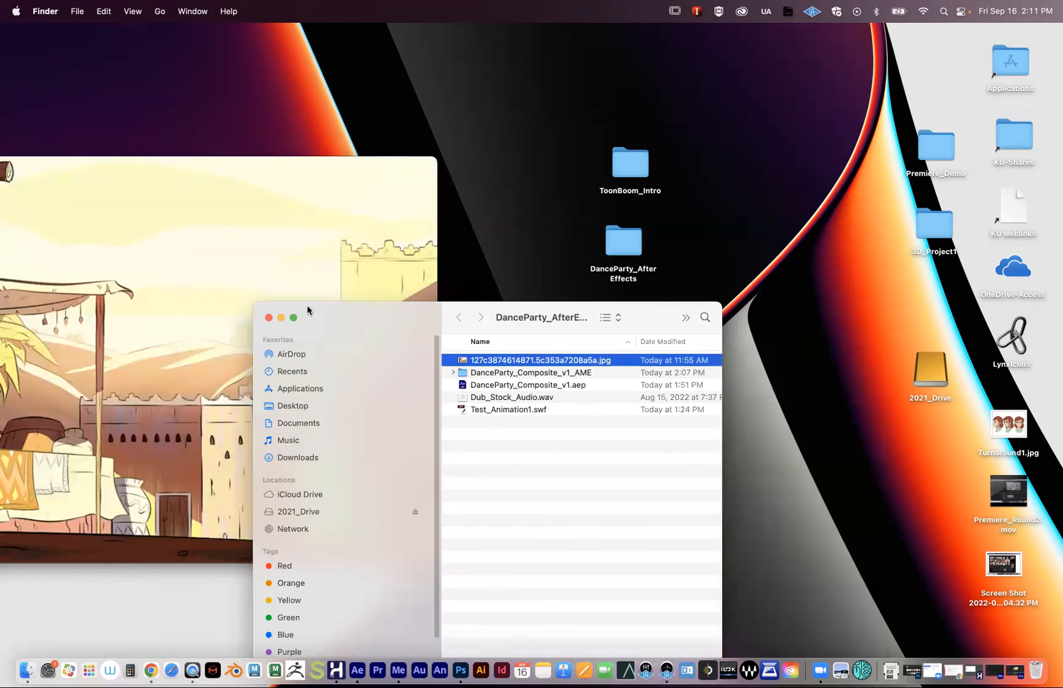
{"action": "left_click", "coordinate": [271, 317]}
{"action": "left_click_drag", "start_coordinate": [178, 168], "coordinate": [466, 178]}
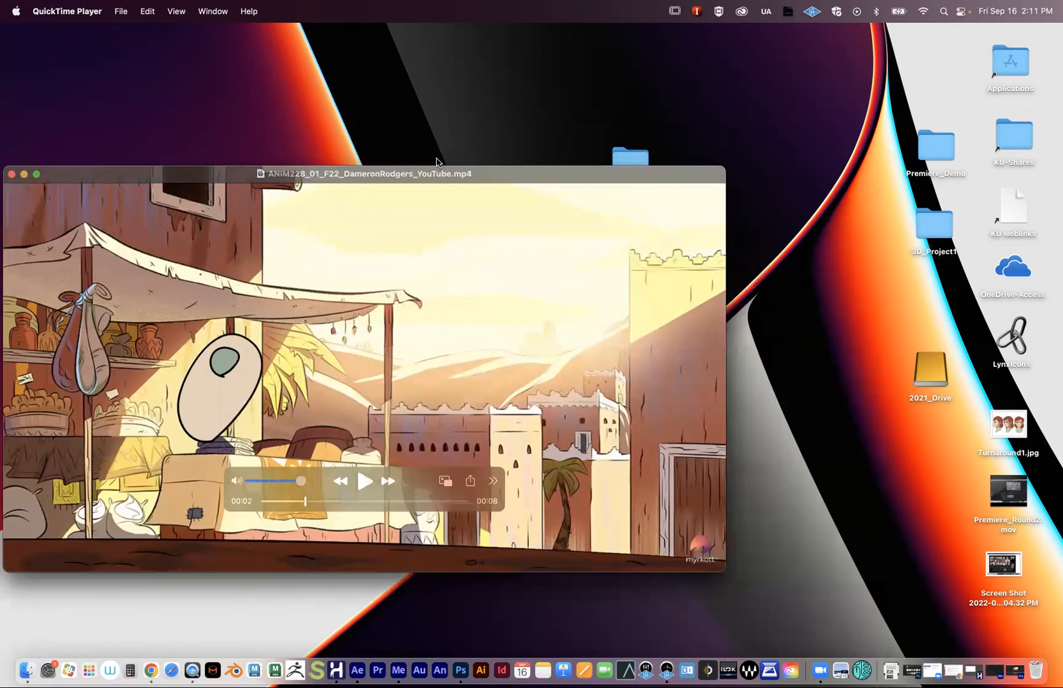